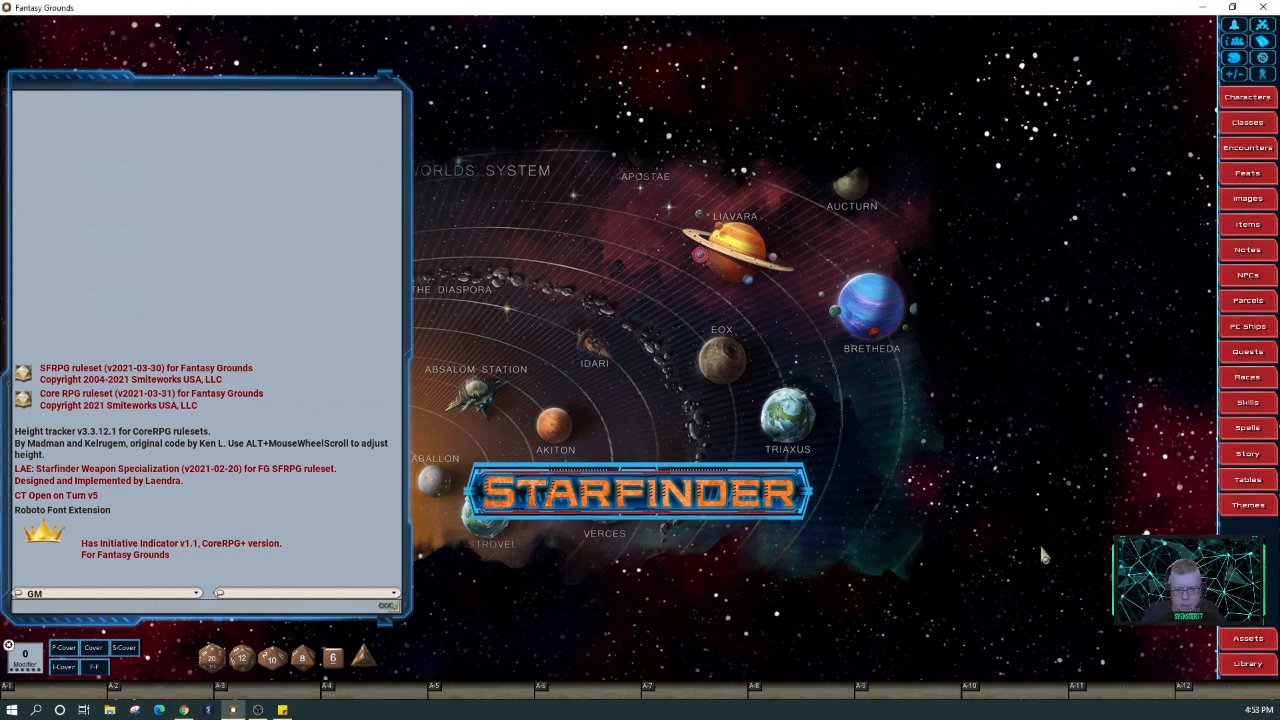
key(ctrl)
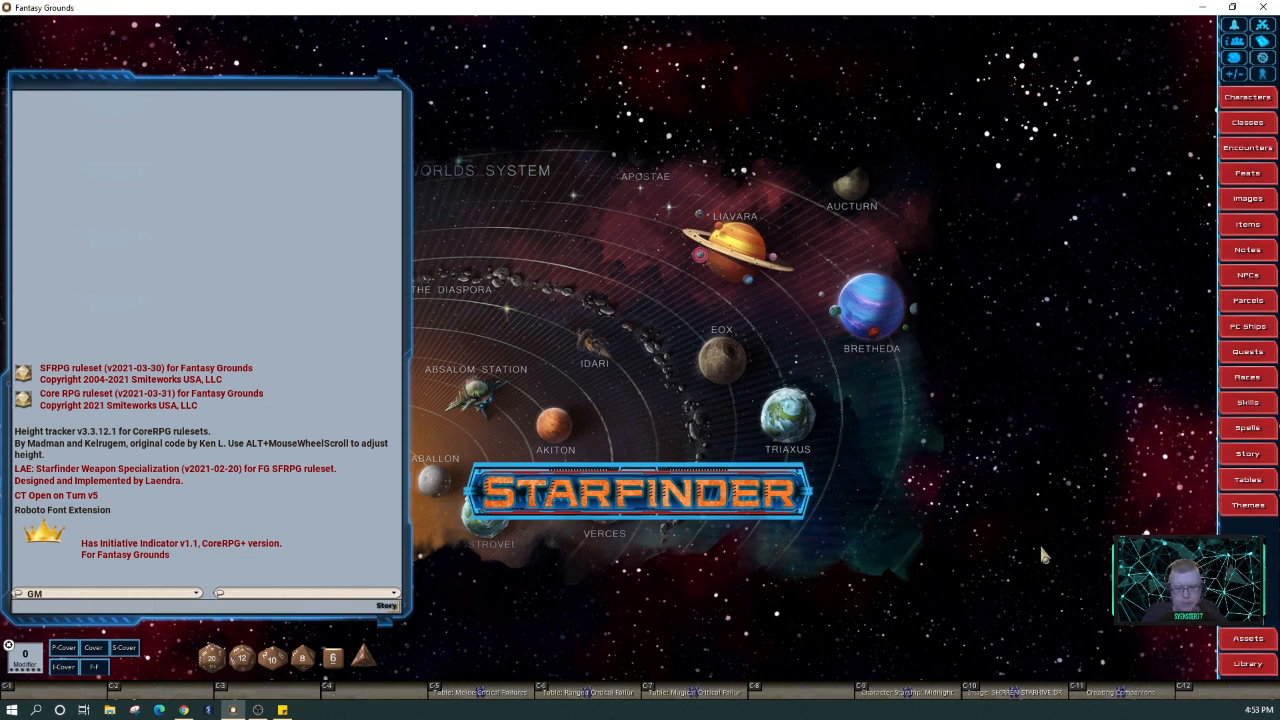
ctrl+click(908, 690)
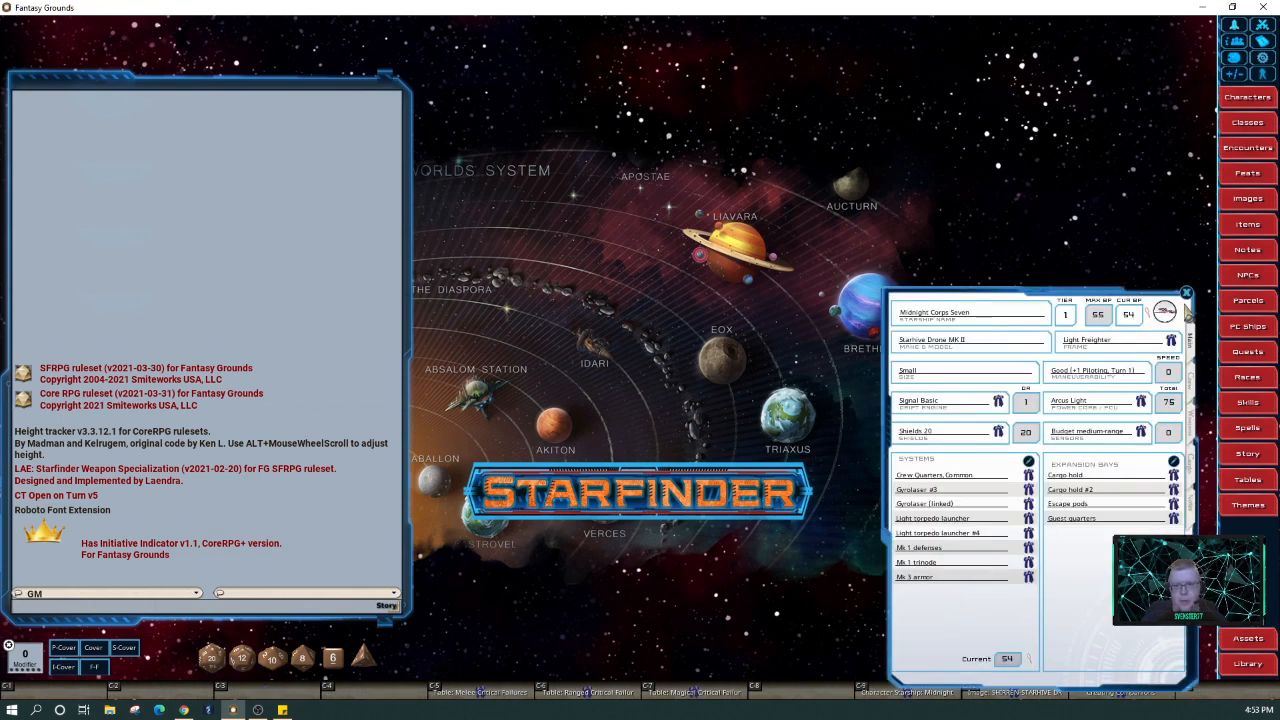
click(1186, 293)
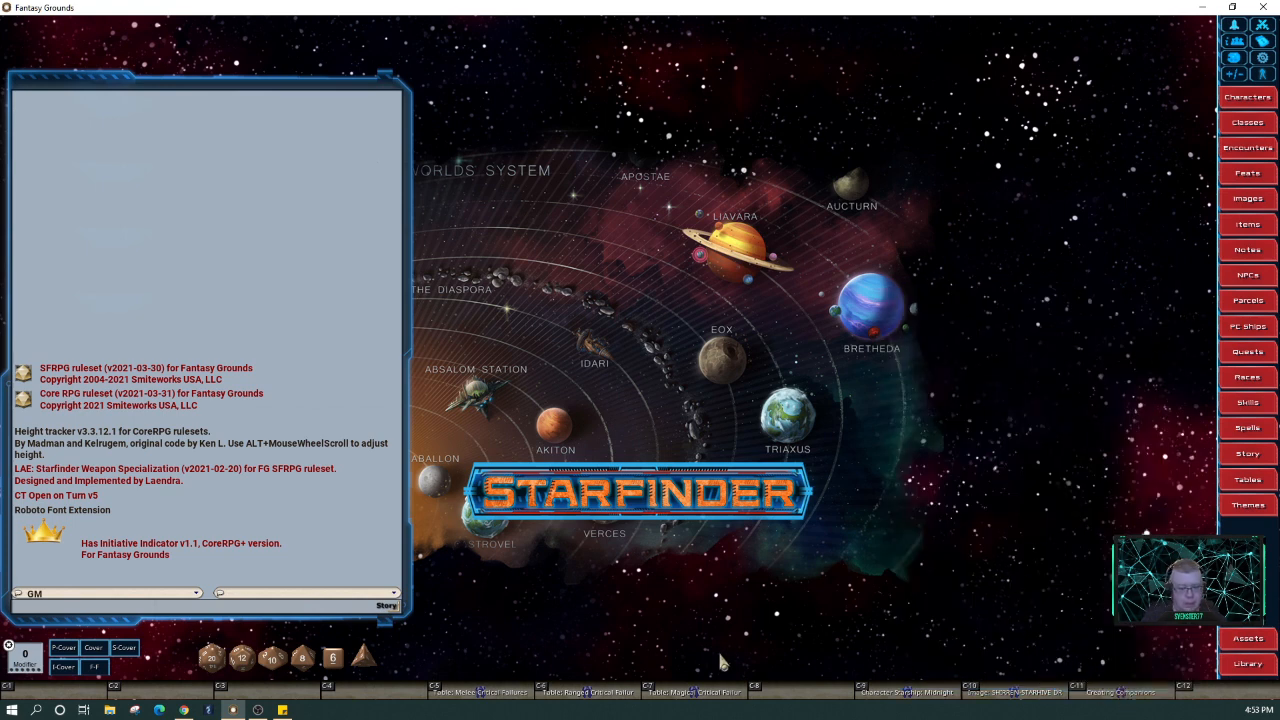
Open the Midnight Seven Crew image, unlock it for editing, and move its window over the chat
key(shift)
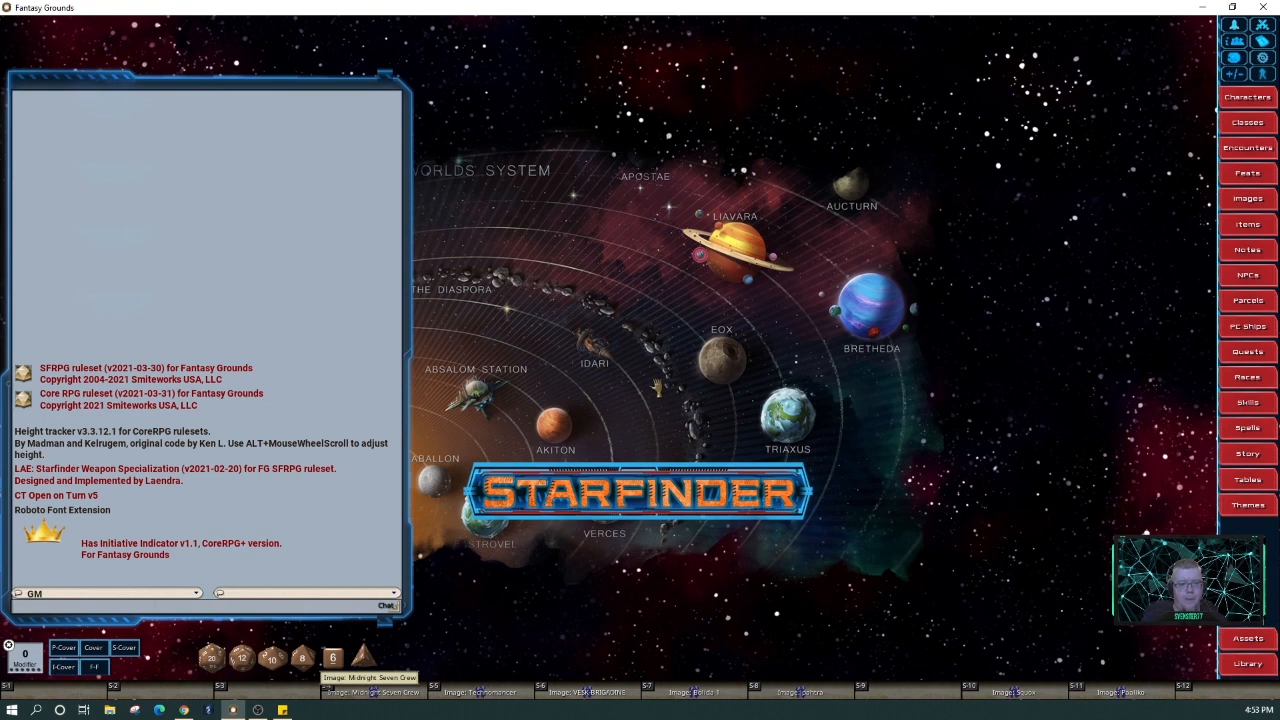
key(shift+F4)
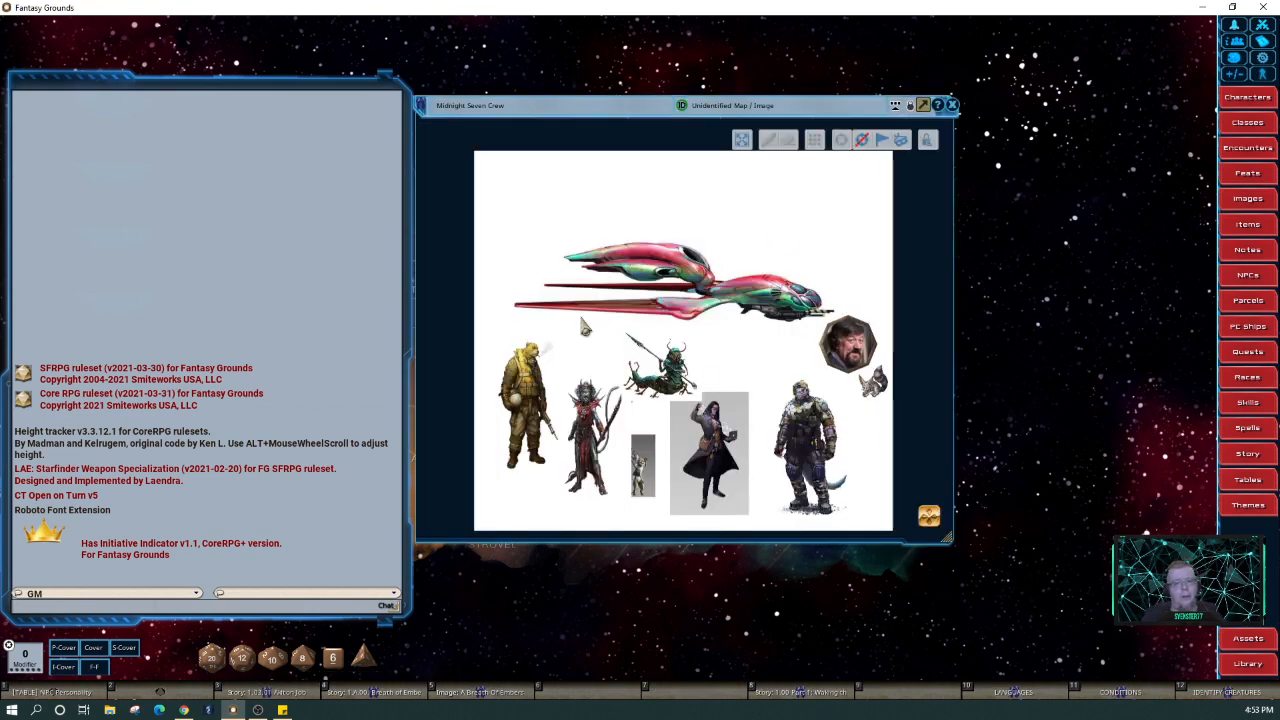
click(913, 106)
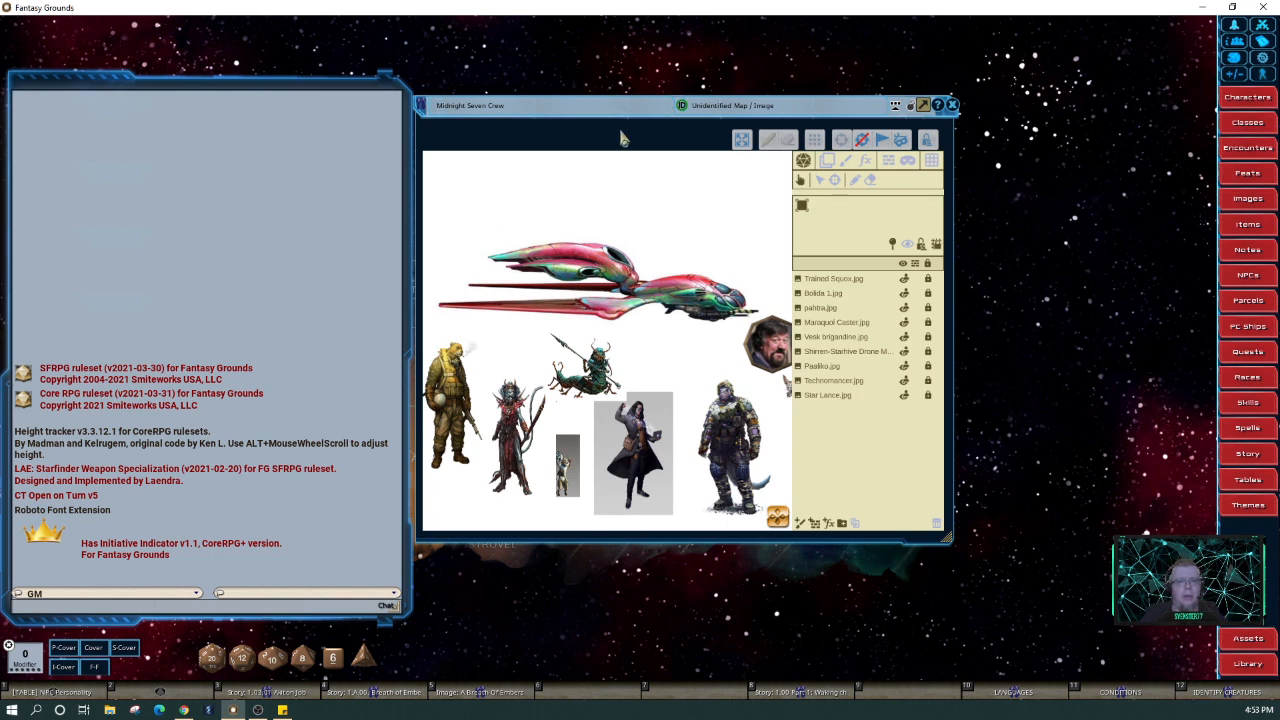
drag(627, 140, 203, 111)
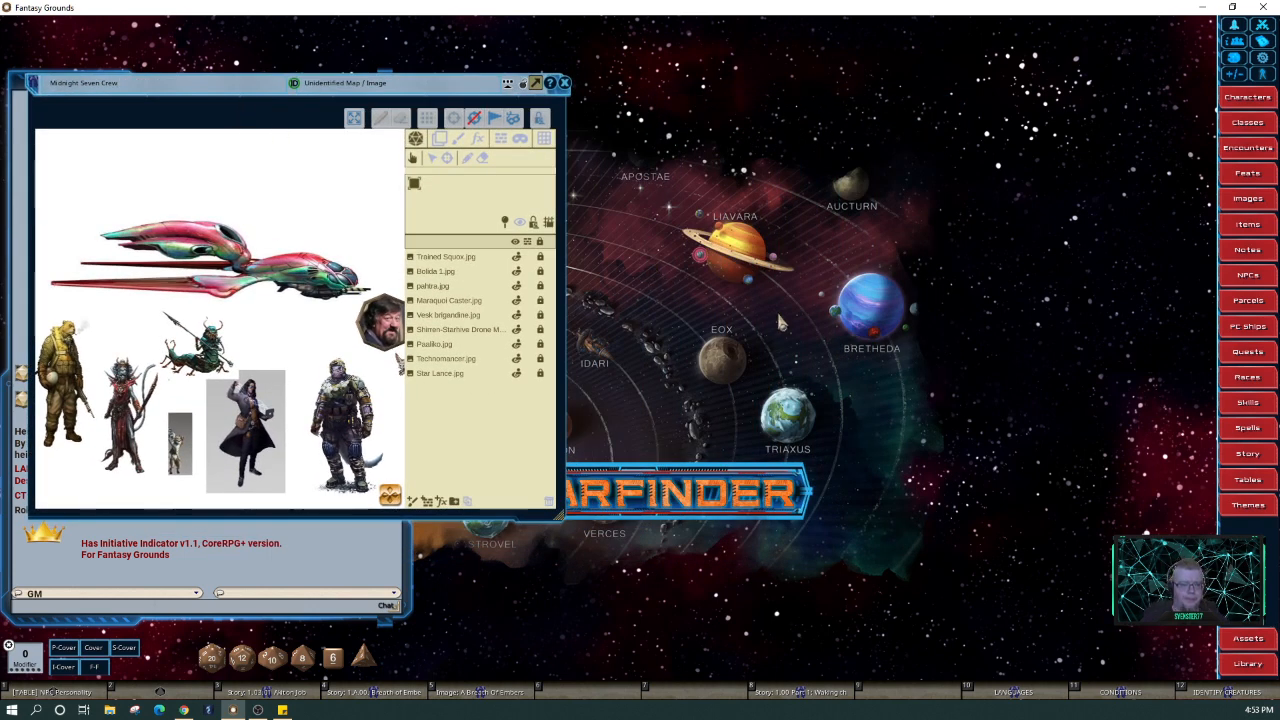
Search the assets for "shirre" and bring up the crew image's layer tools in a taller image window
click(1245, 645)
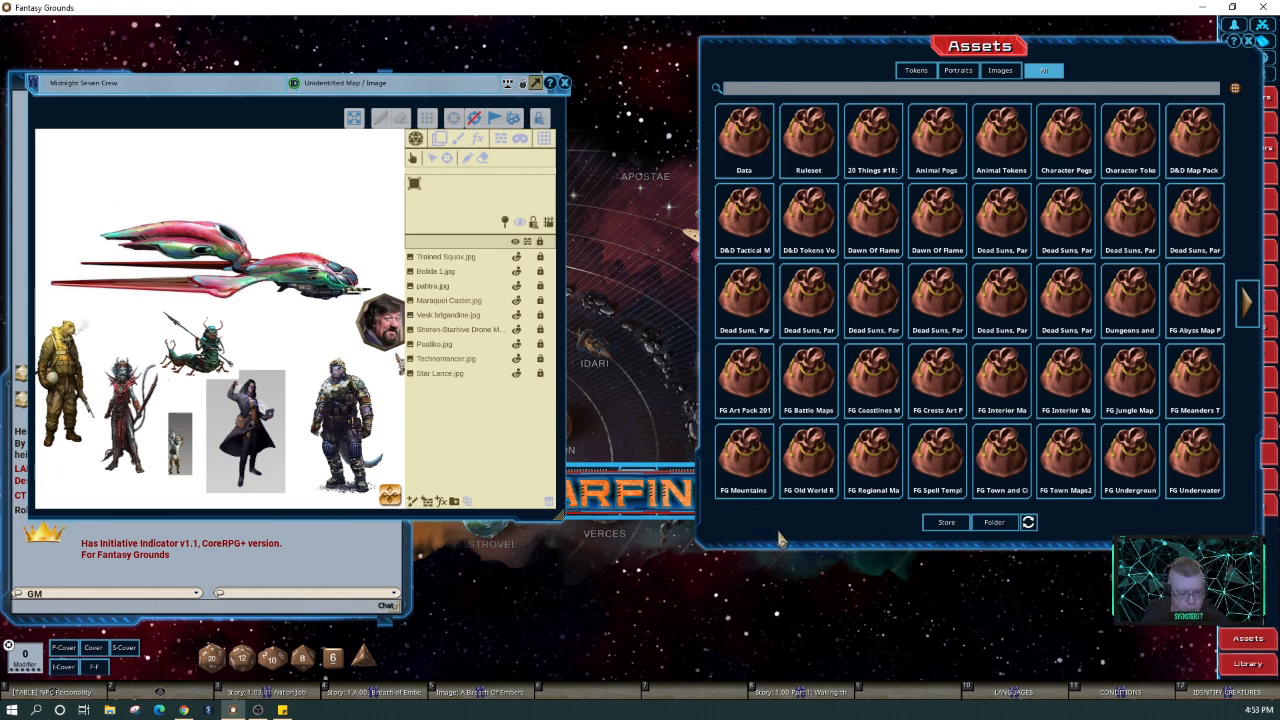
text(shi)
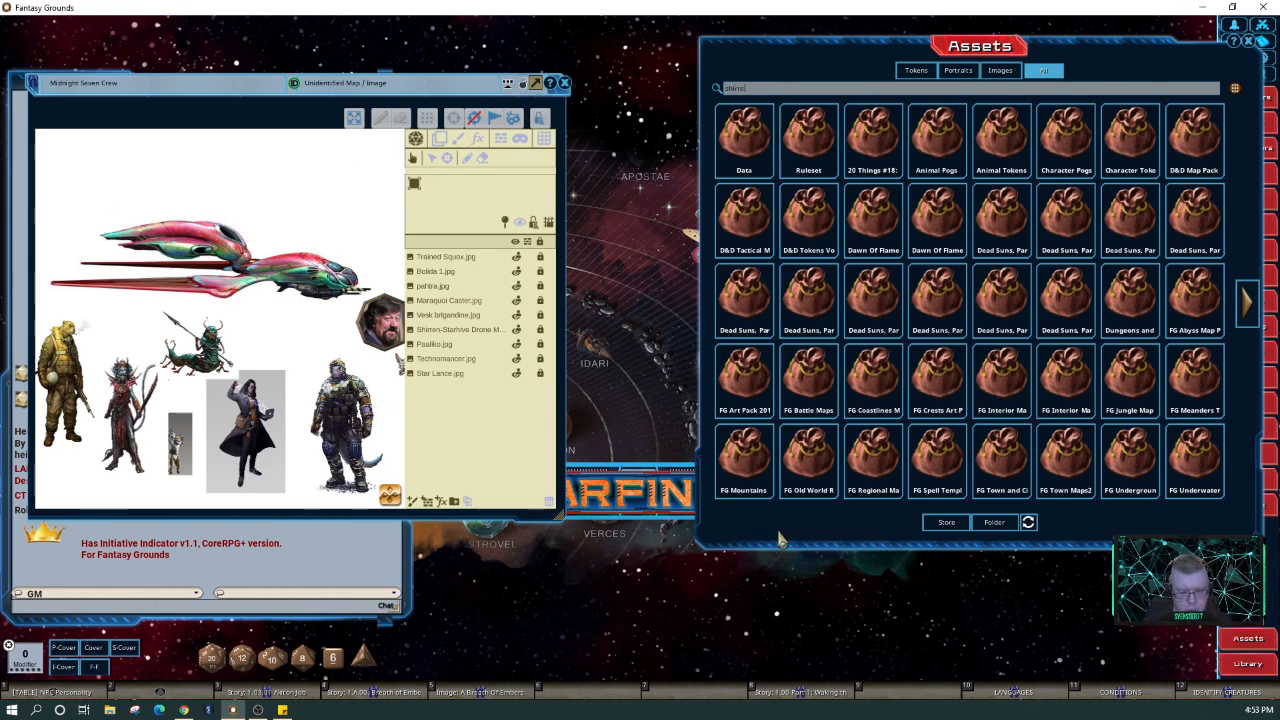
text(rre)
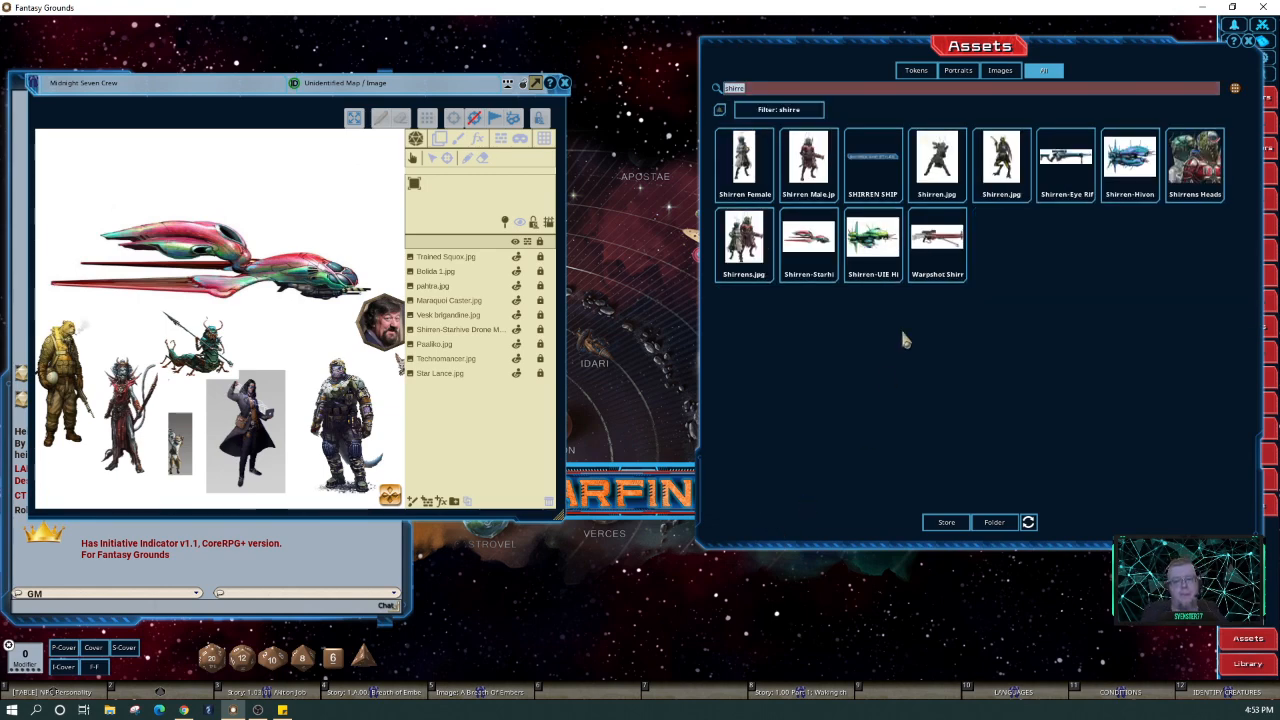
click(440, 138)
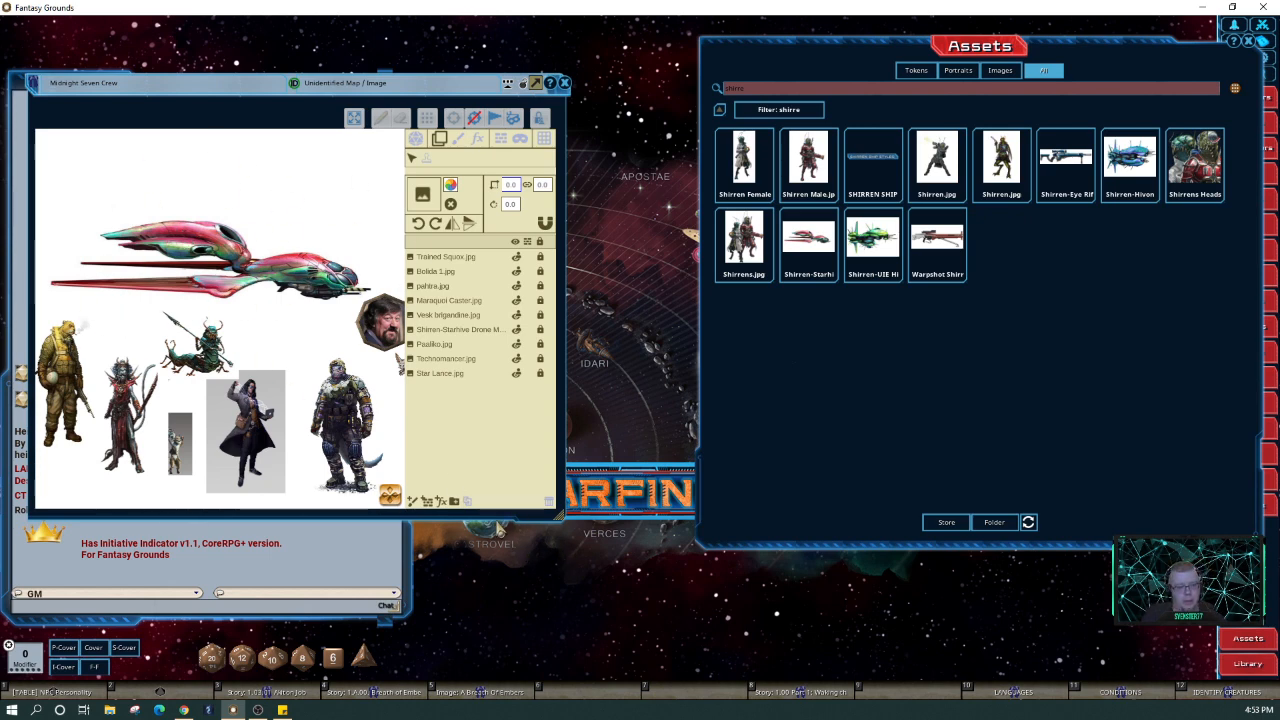
drag(497, 517, 512, 579)
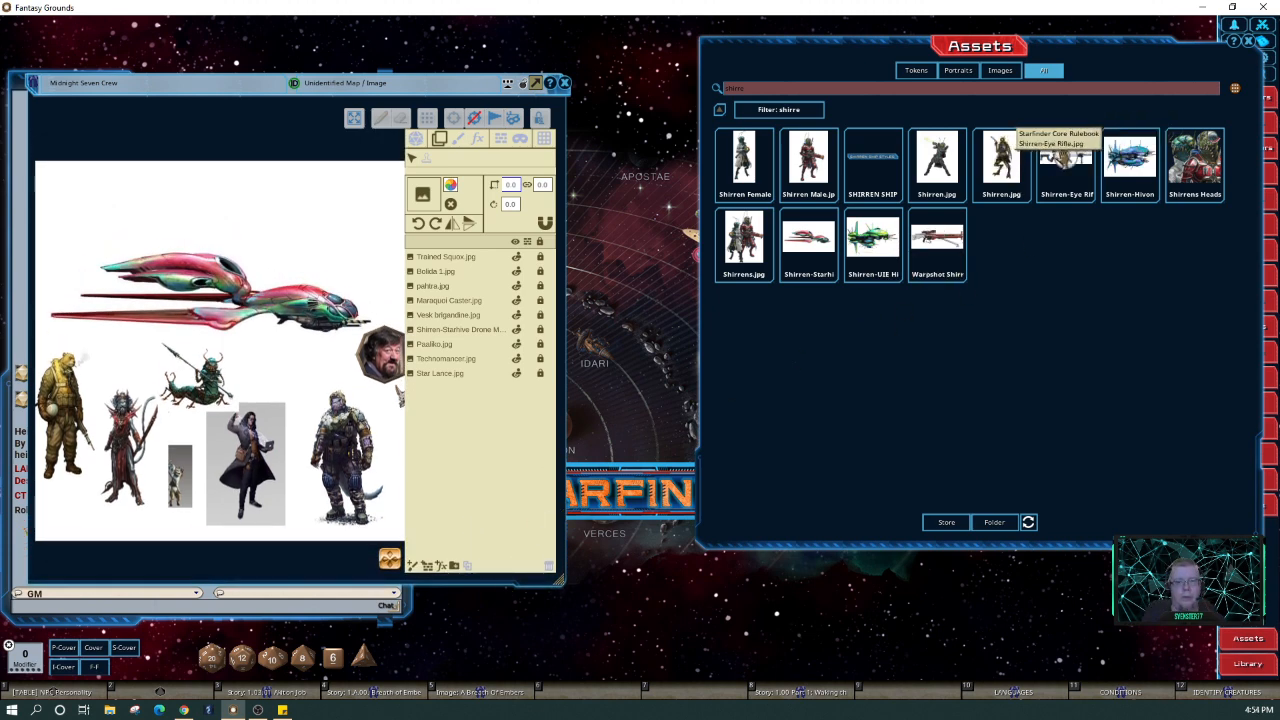
Add the Shirren-Eye Rifle picture to the crew image as a layer, and delete that layer again
drag(1066, 158, 162, 176)
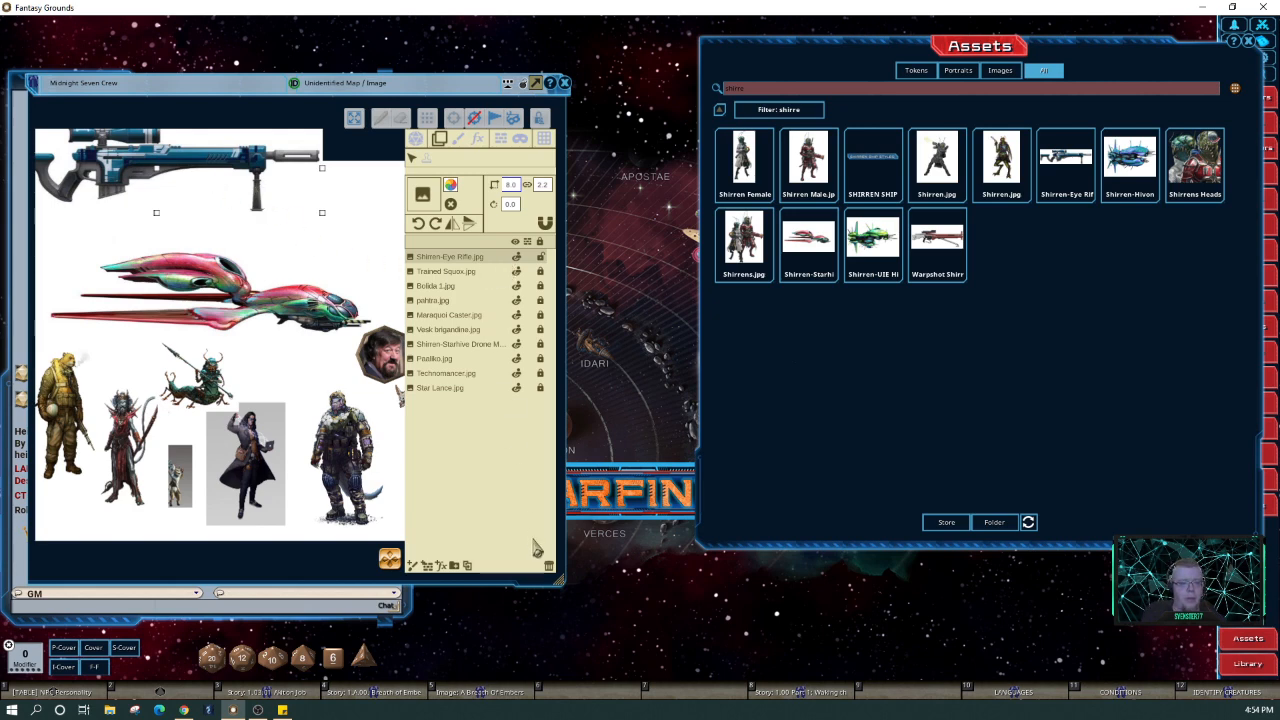
click(549, 566)
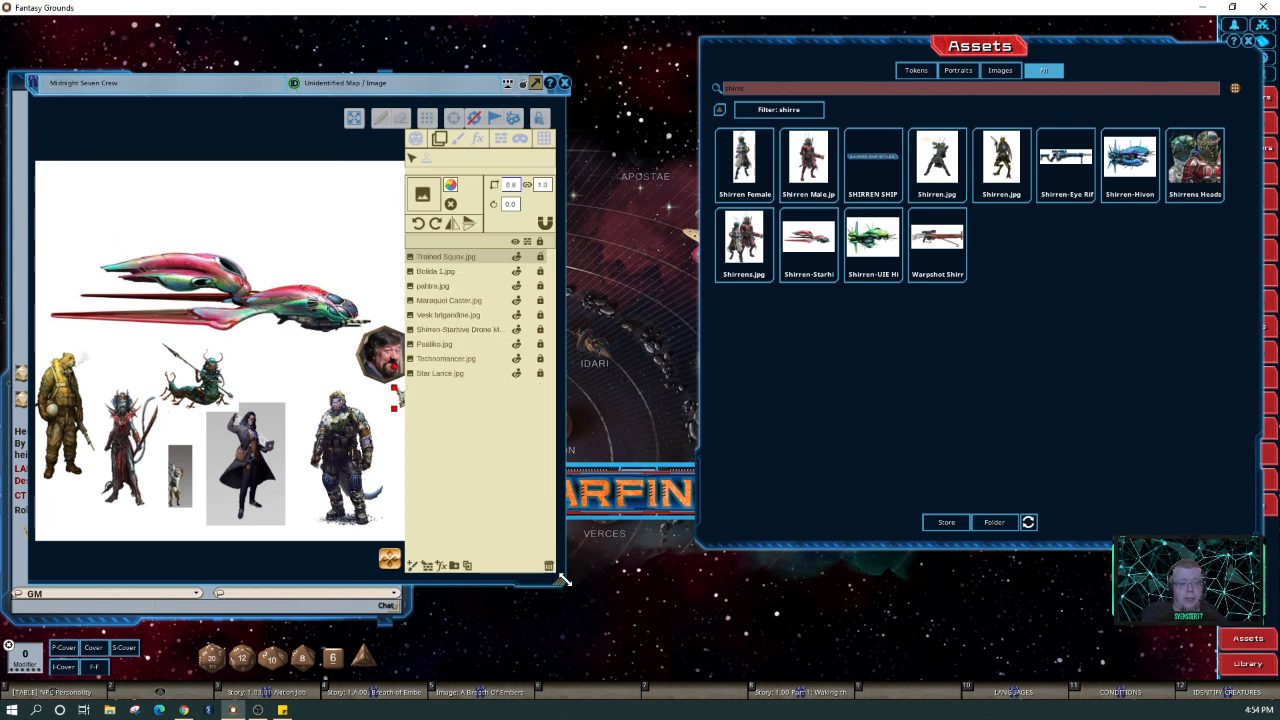
Widen the crew image window and select the Star Lance and Technomancer layers to see what each one covers
drag(563, 580, 685, 593)
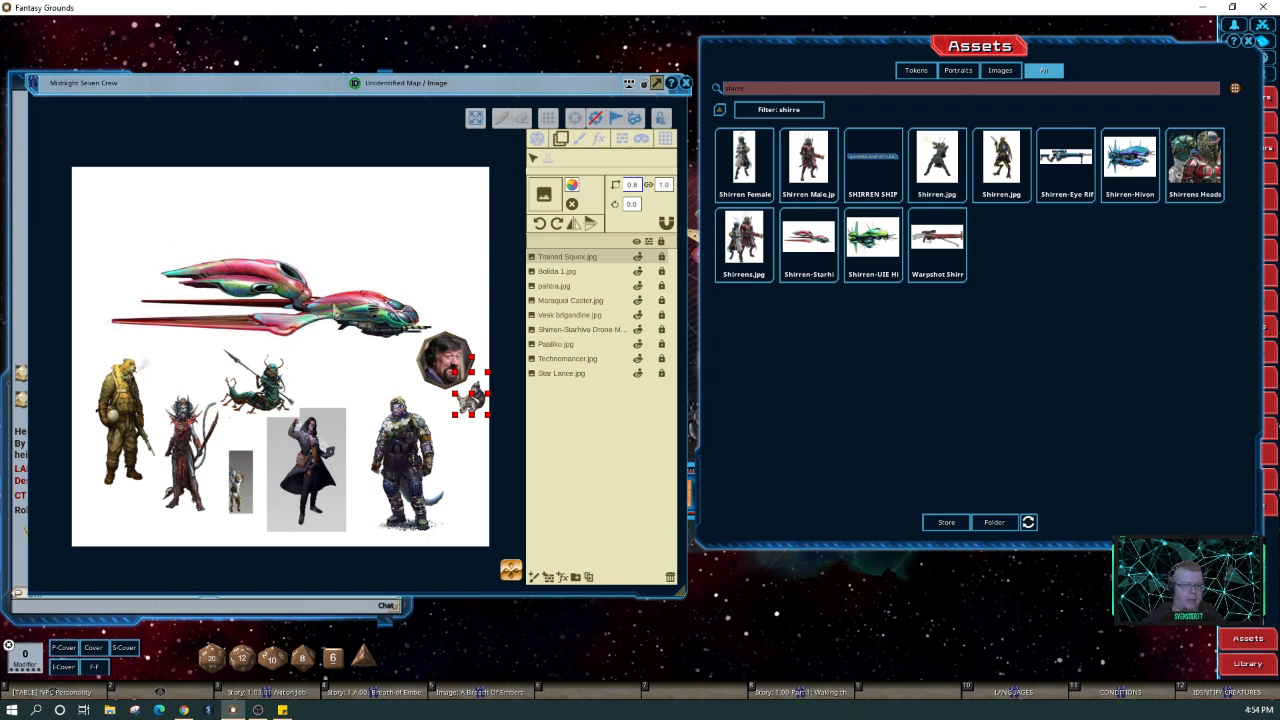
click(576, 376)
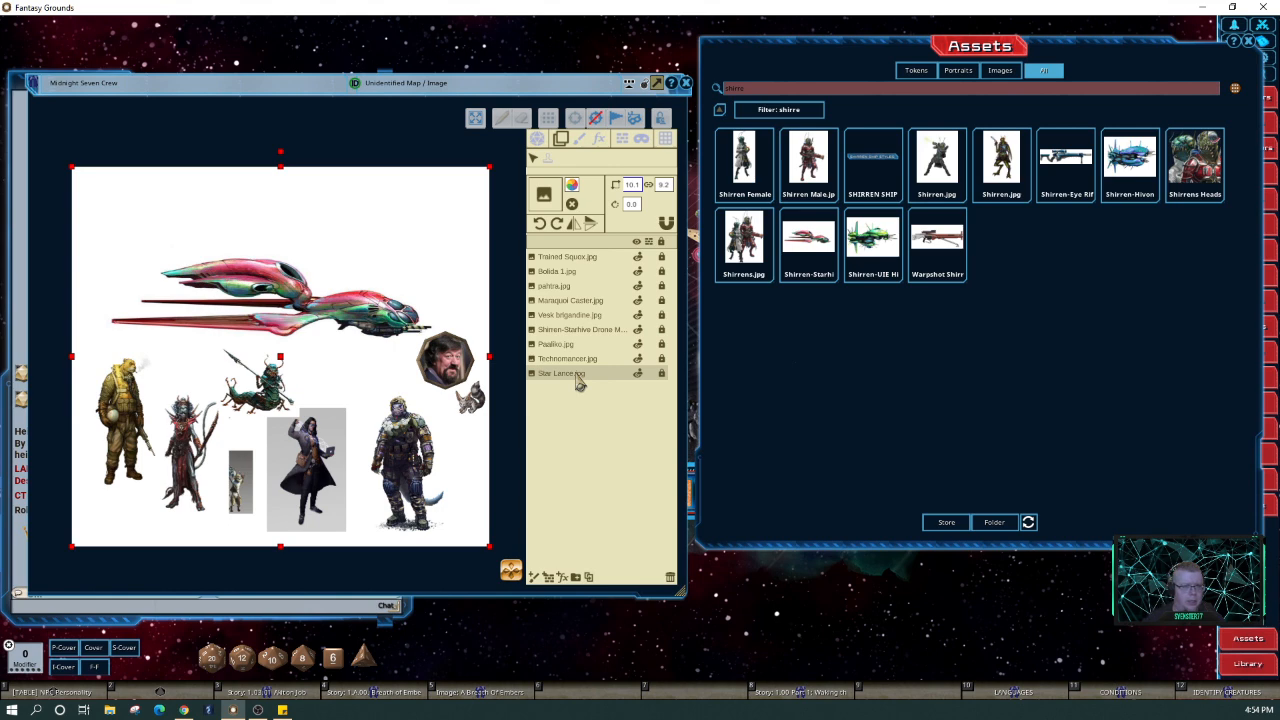
click(579, 363)
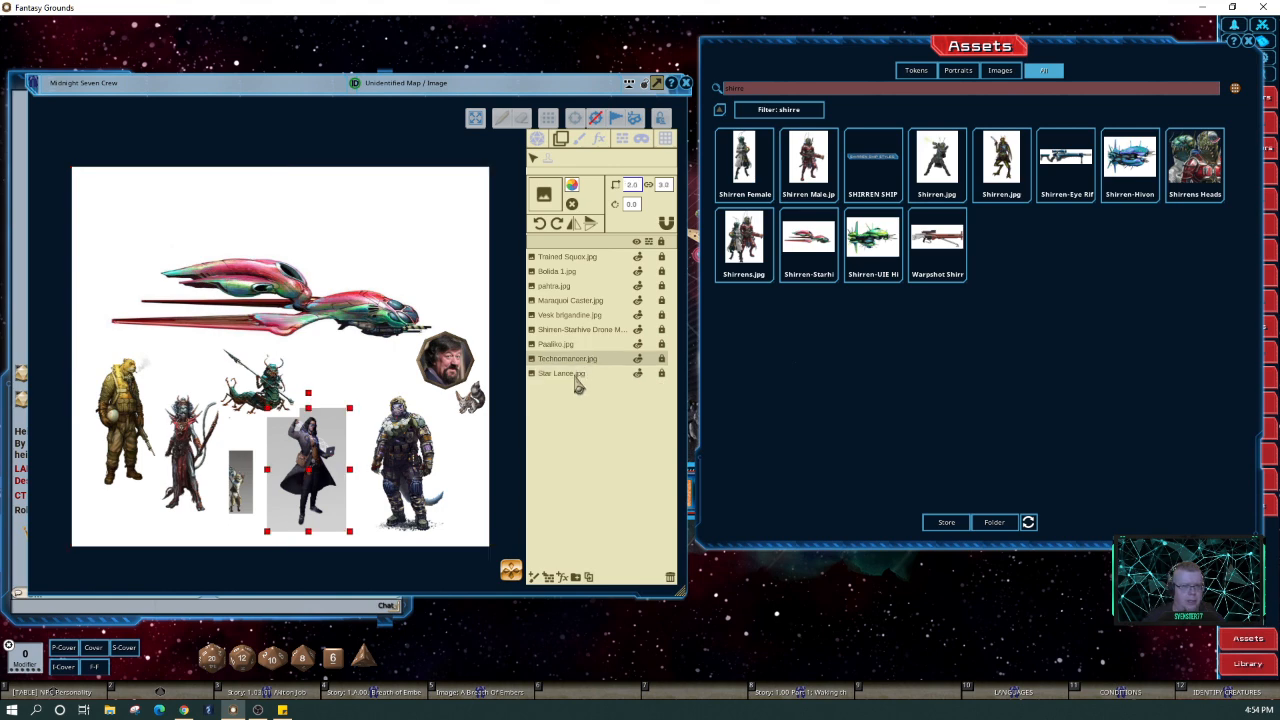
click(579, 374)
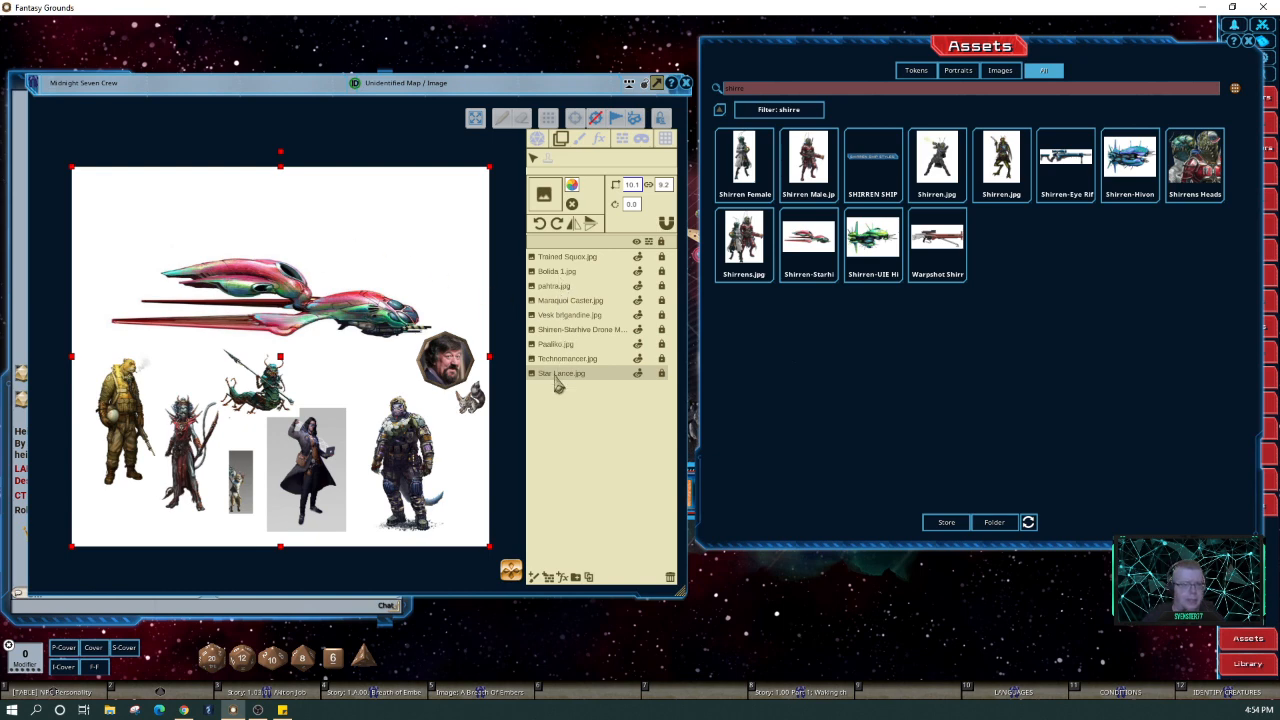
Unlock the Shirren-Starhive Drone layer and move the starship below the Star Lance background
click(565, 331)
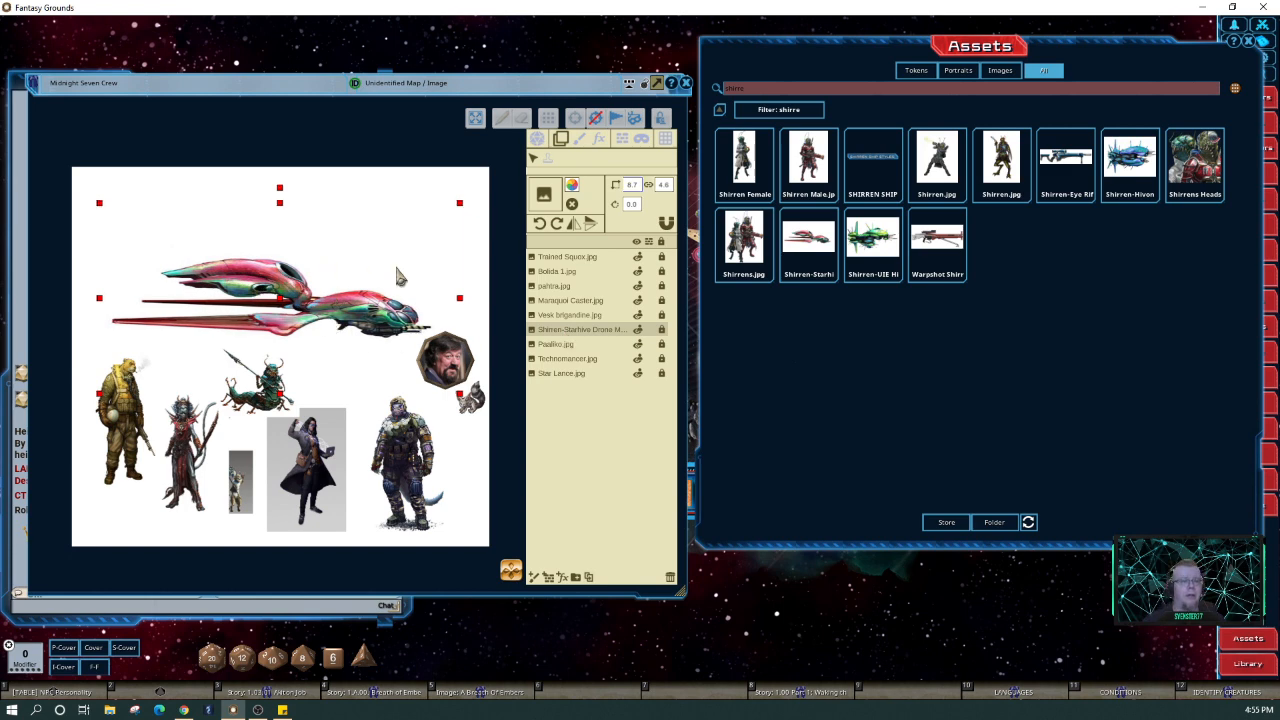
click(662, 330)
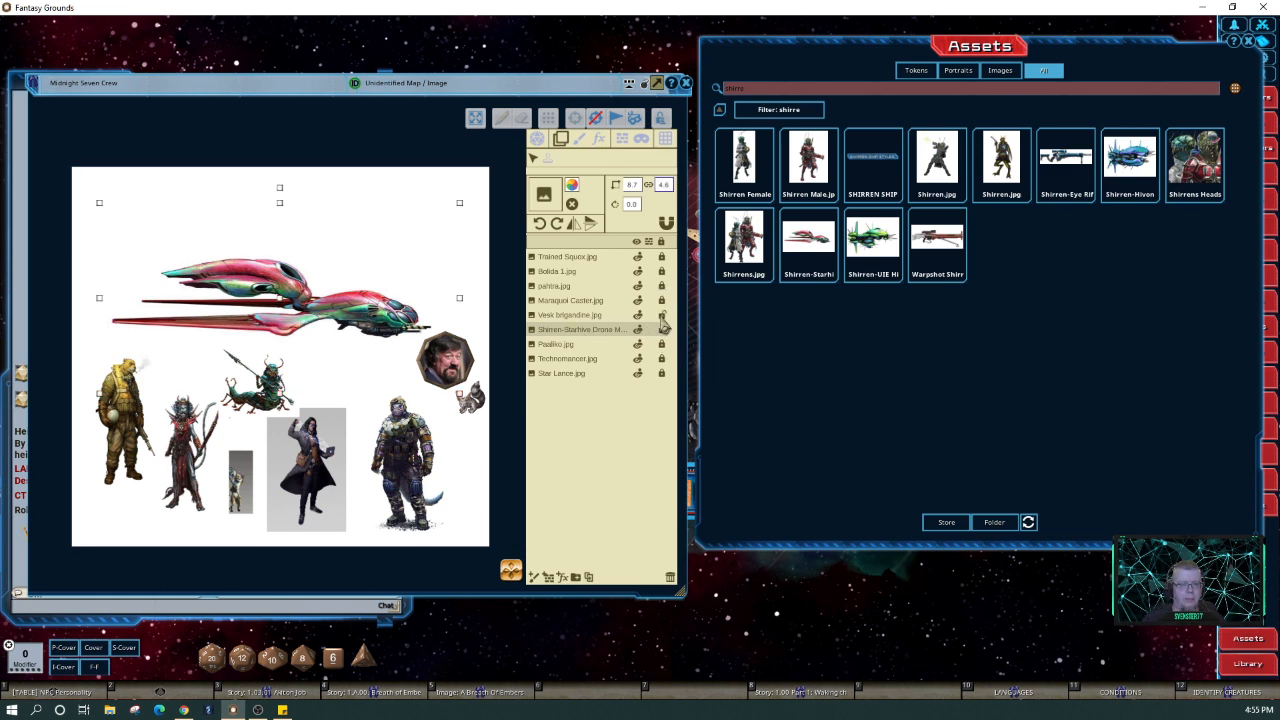
drag(330, 311, 620, 312)
scroll(236, 280, down, 2)
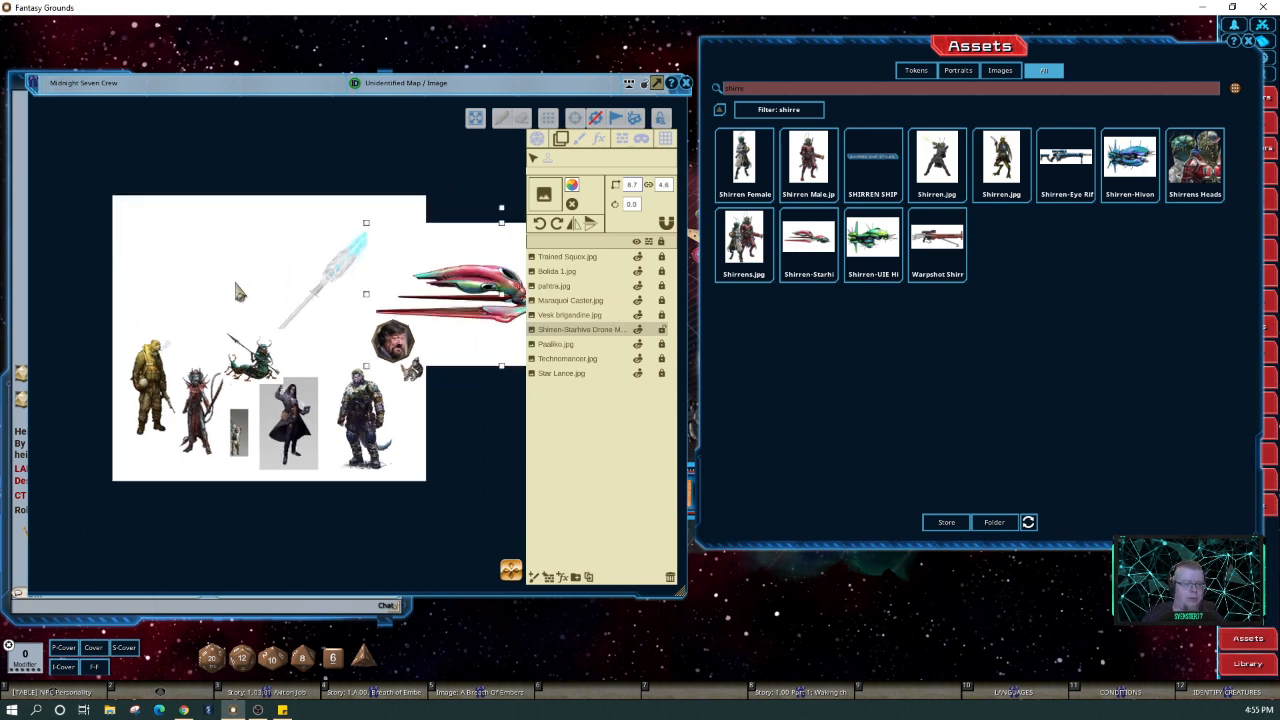
drag(490, 292, 288, 522)
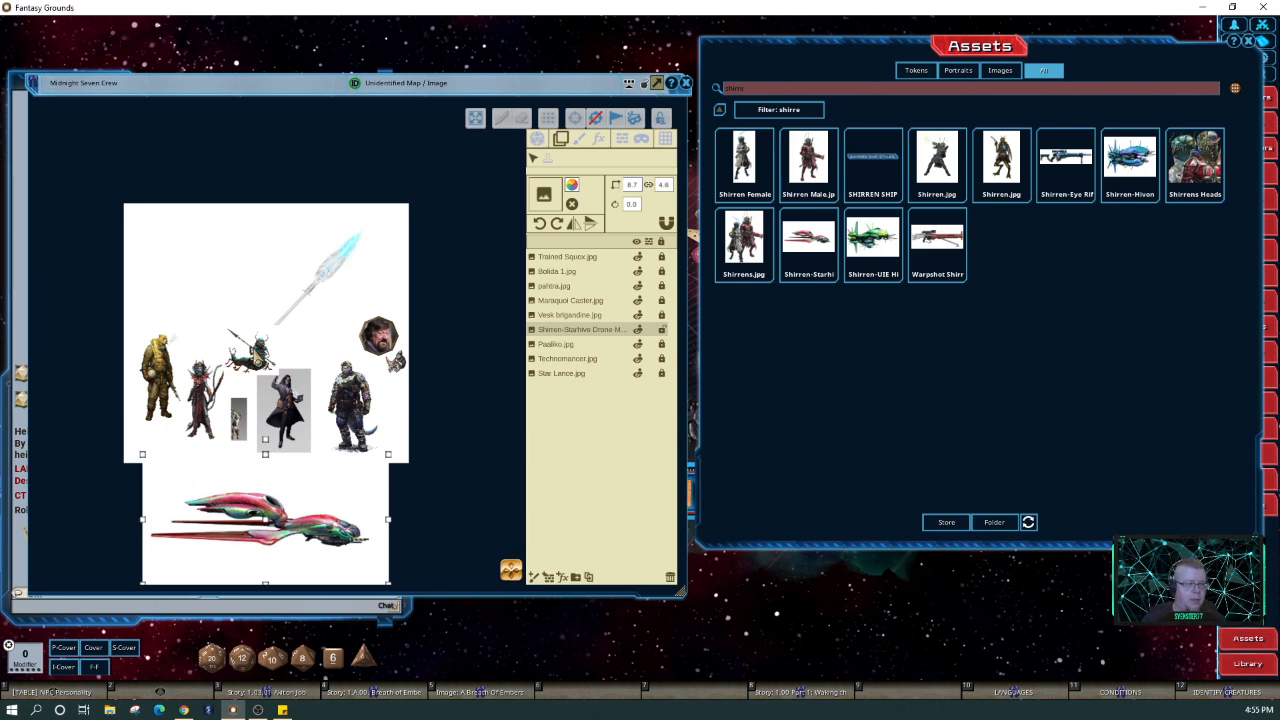
Close the assets and open the character selection beside the crew image, enlarged to show every character
click(558, 271)
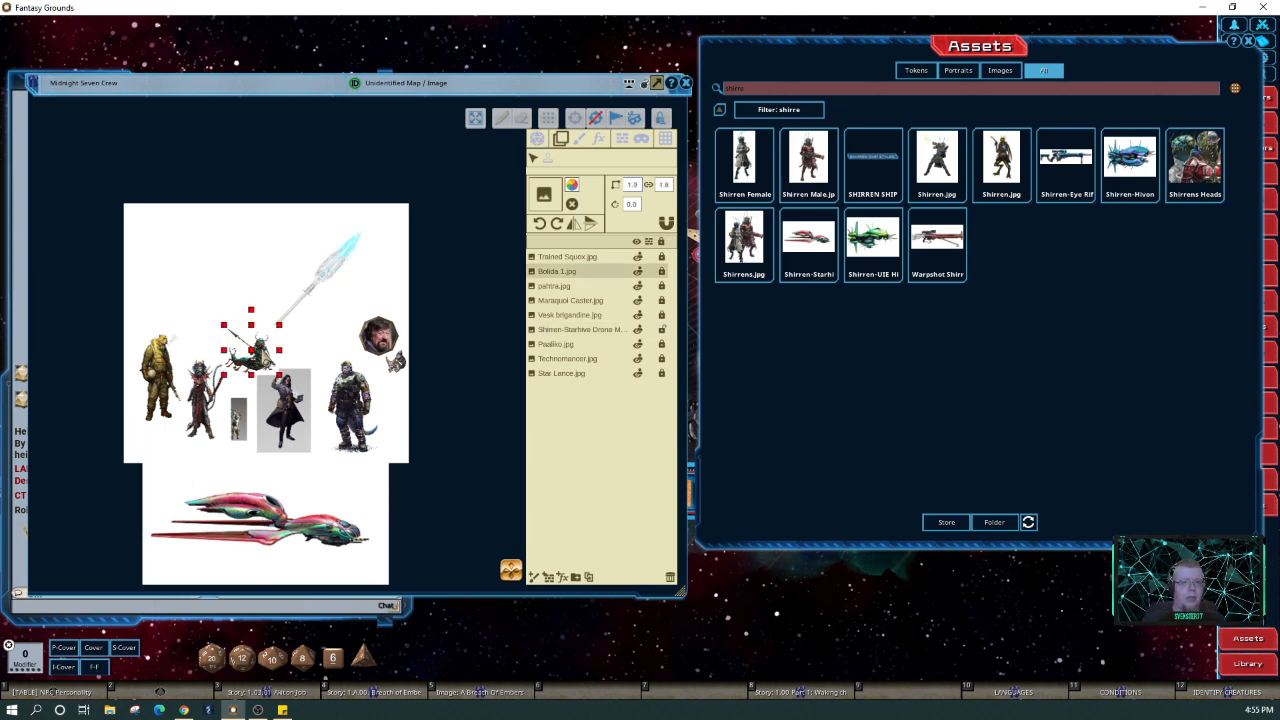
click(1252, 48)
click(1248, 103)
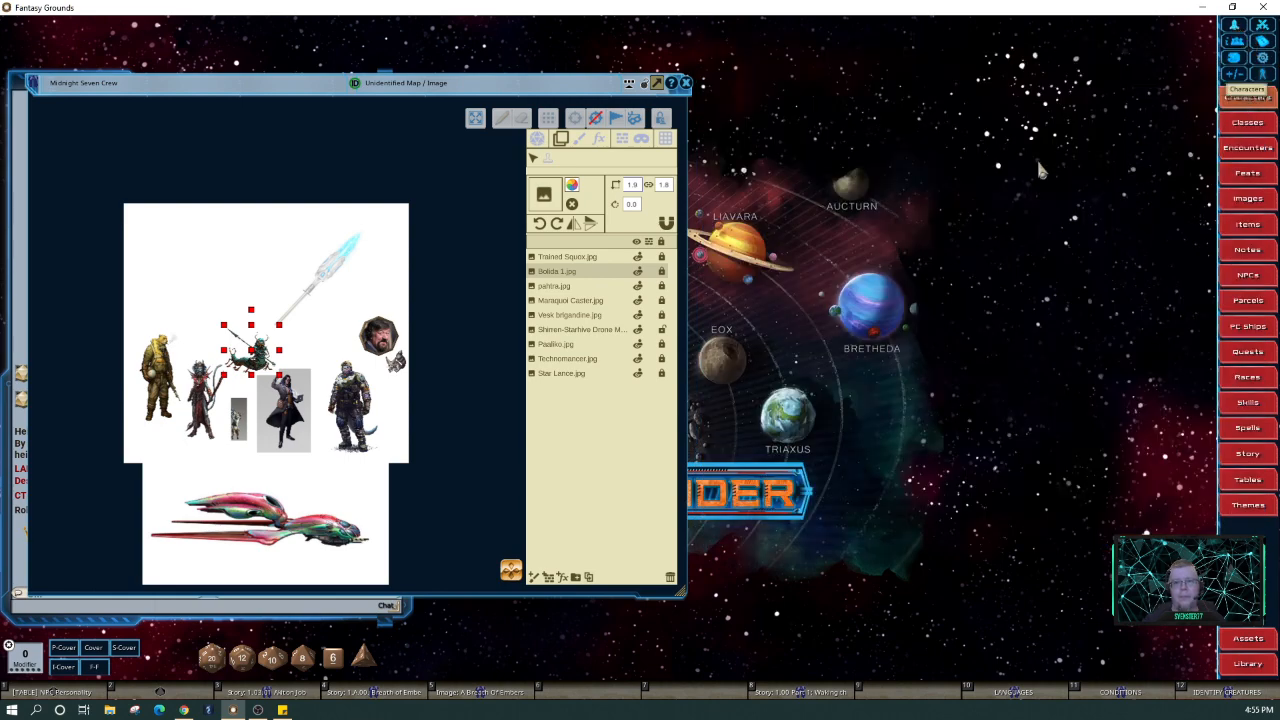
drag(667, 230, 1060, 11)
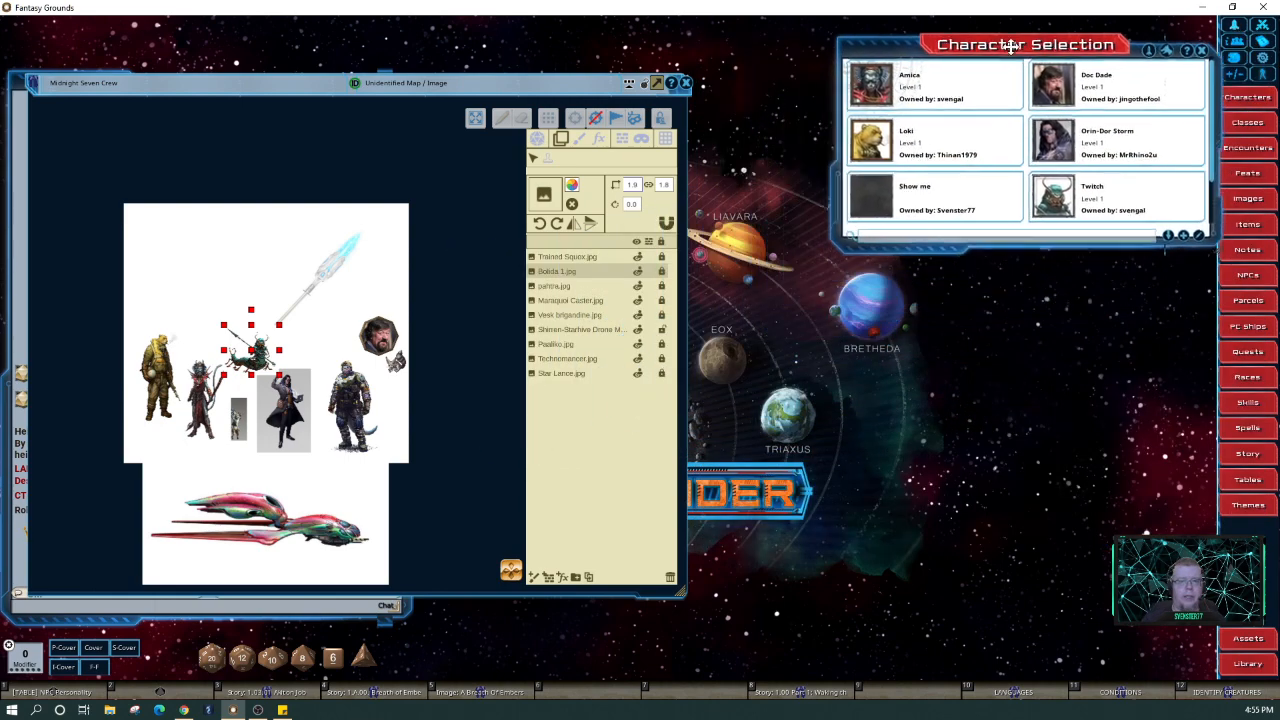
drag(1053, 245, 1053, 302)
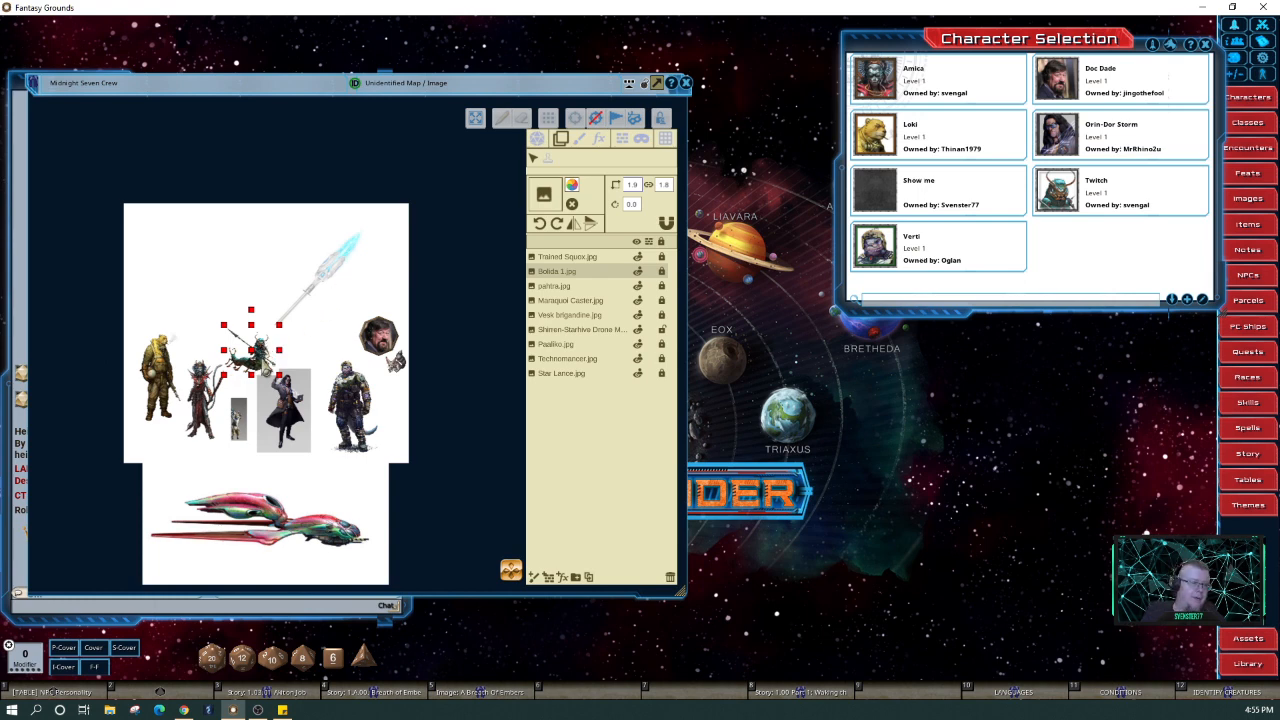
Unlock all the remaining locked layers of the crew image, from Trained Squox down to Star Lance
click(661, 271)
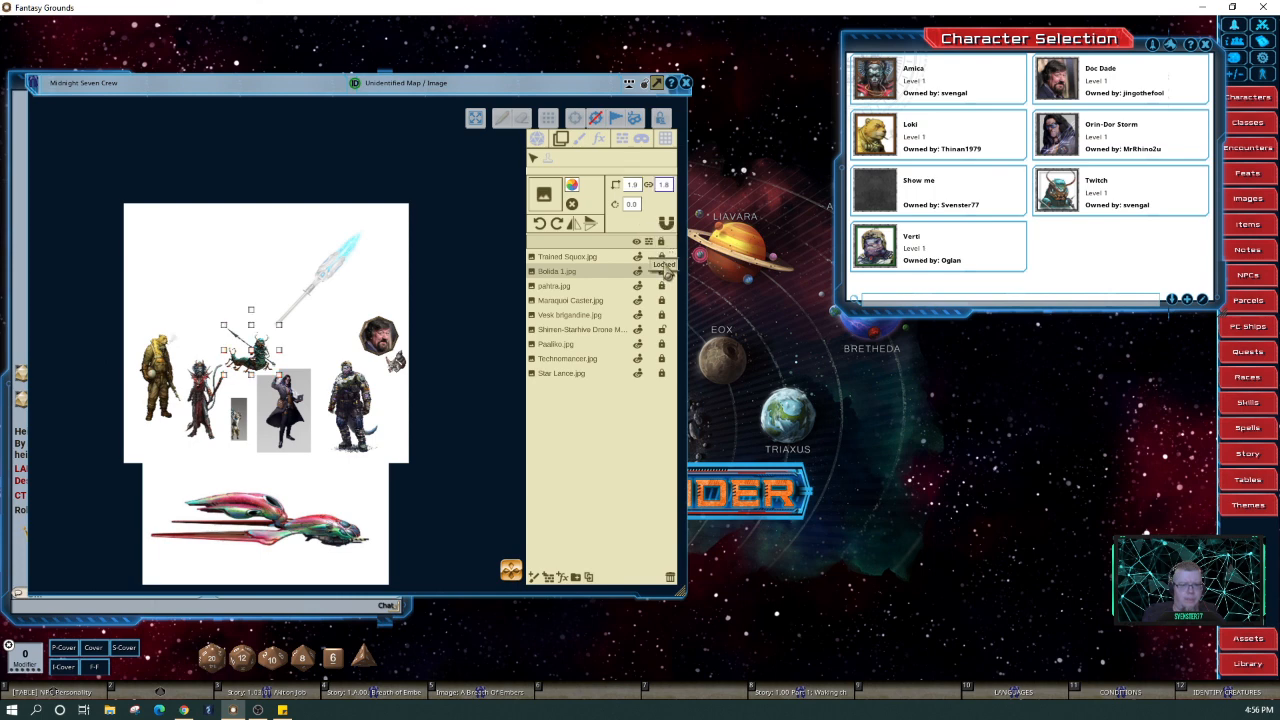
click(662, 300)
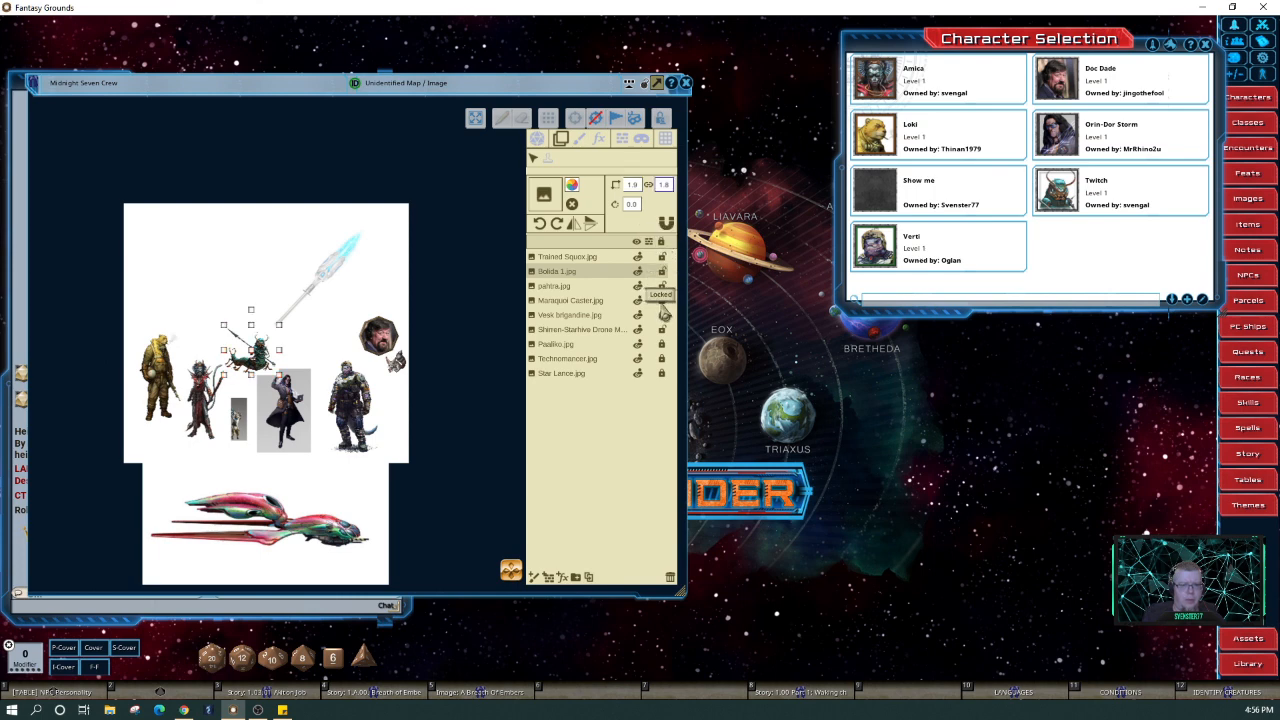
click(661, 314)
click(661, 329)
click(661, 343)
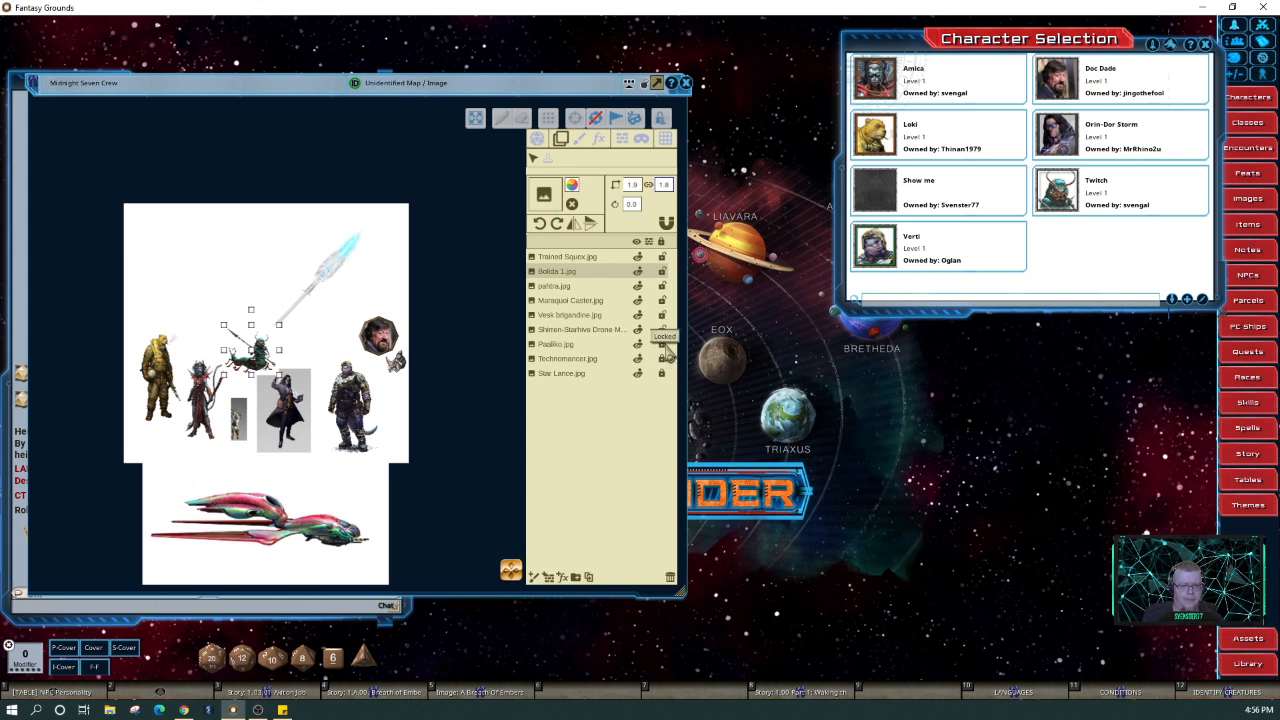
click(661, 358)
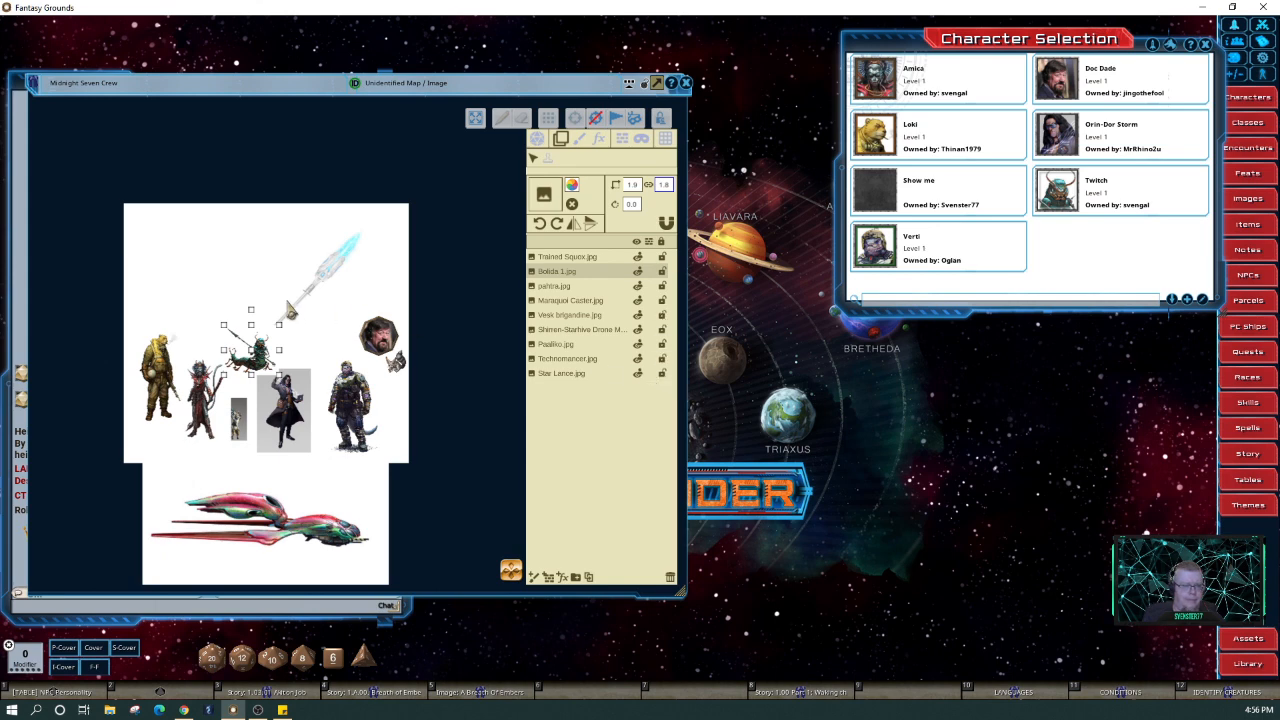
Move the Bolida picture off to the right of the crew image and shift the Star Lance background upward
drag(281, 348, 485, 267)
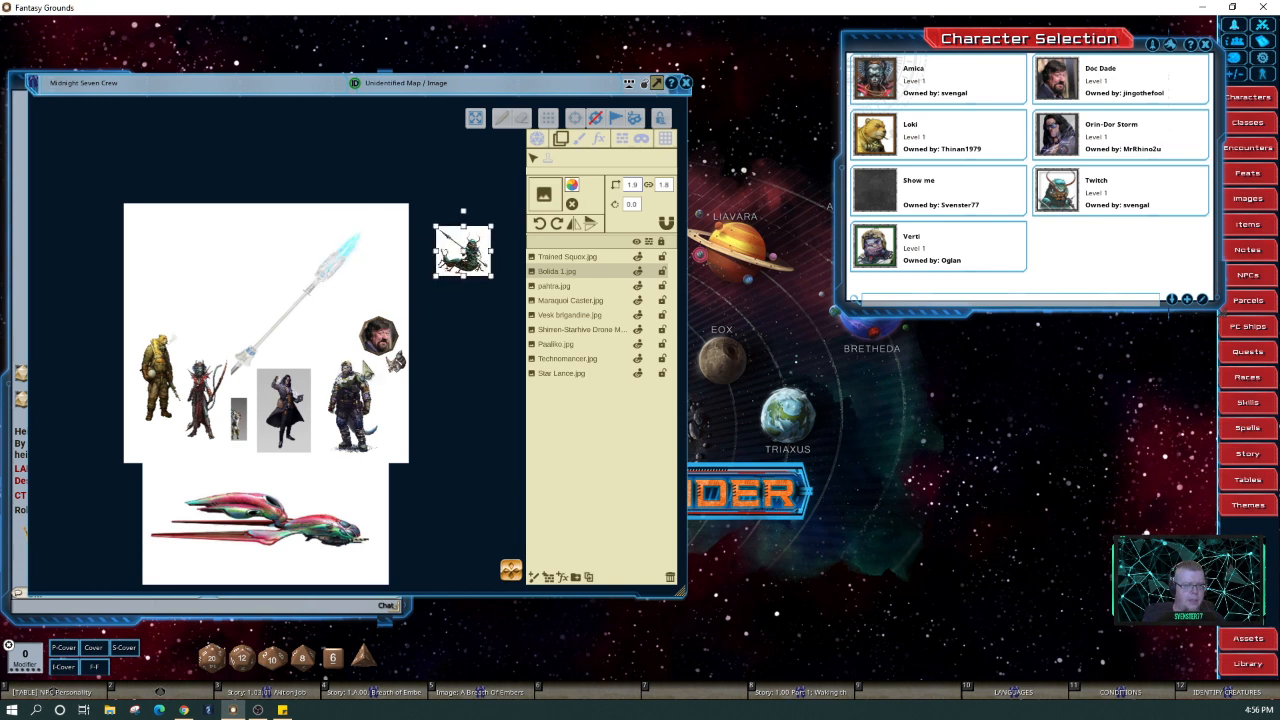
drag(383, 333, 382, 274)
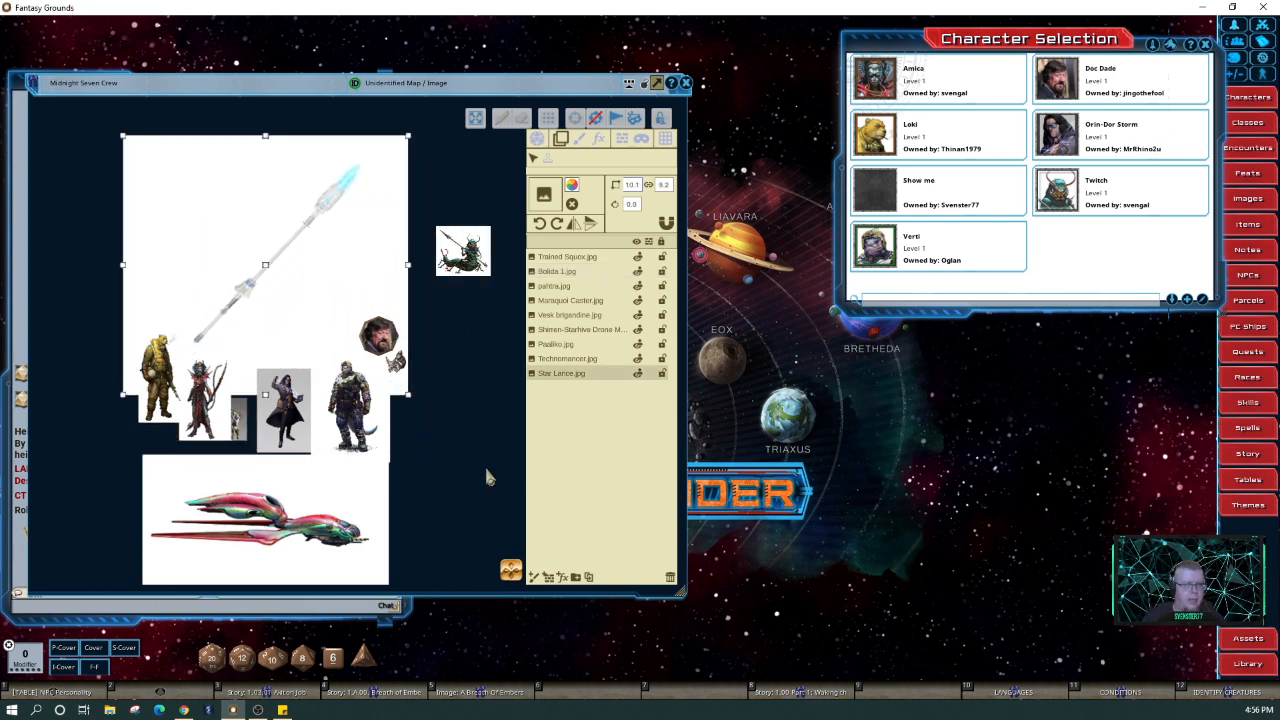
scroll(508, 528, up, 5)
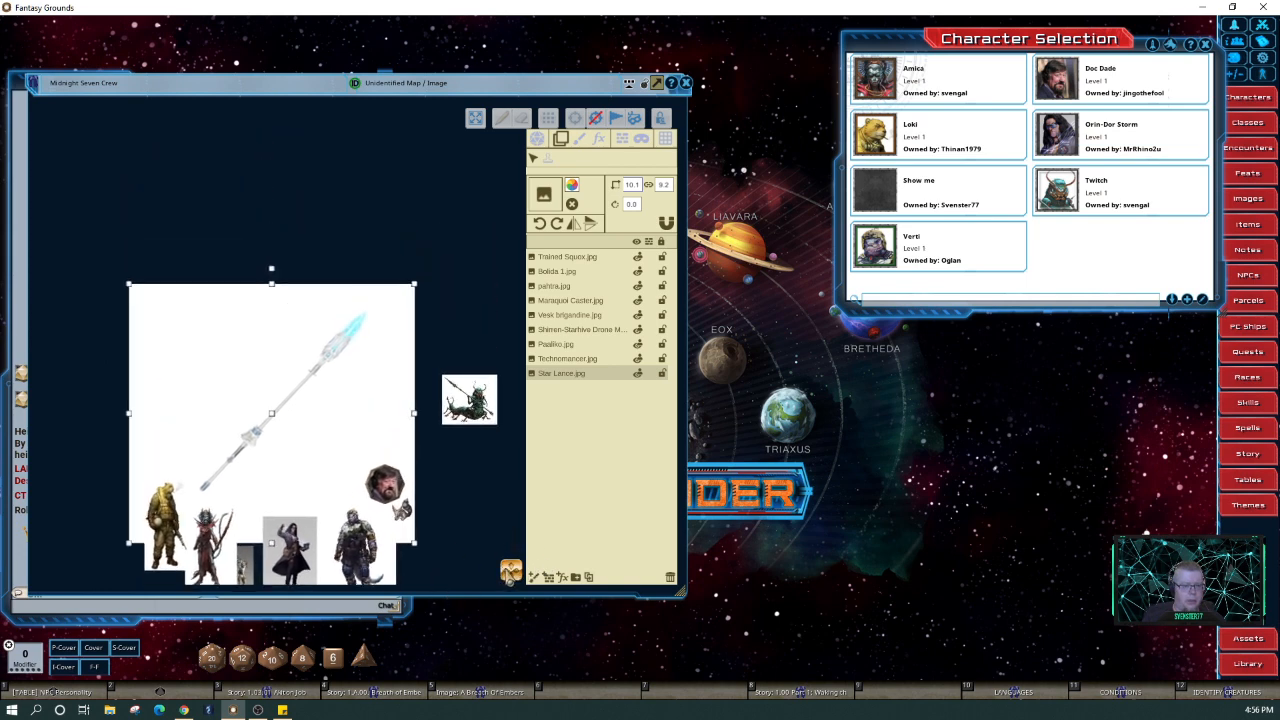
Move the starship picture back onto the lower part of the Star Lance background, above the row of characters
scroll(508, 575, down, 3)
drag(300, 560, 295, 366)
drag(275, 233, 274, 191)
drag(283, 402, 261, 332)
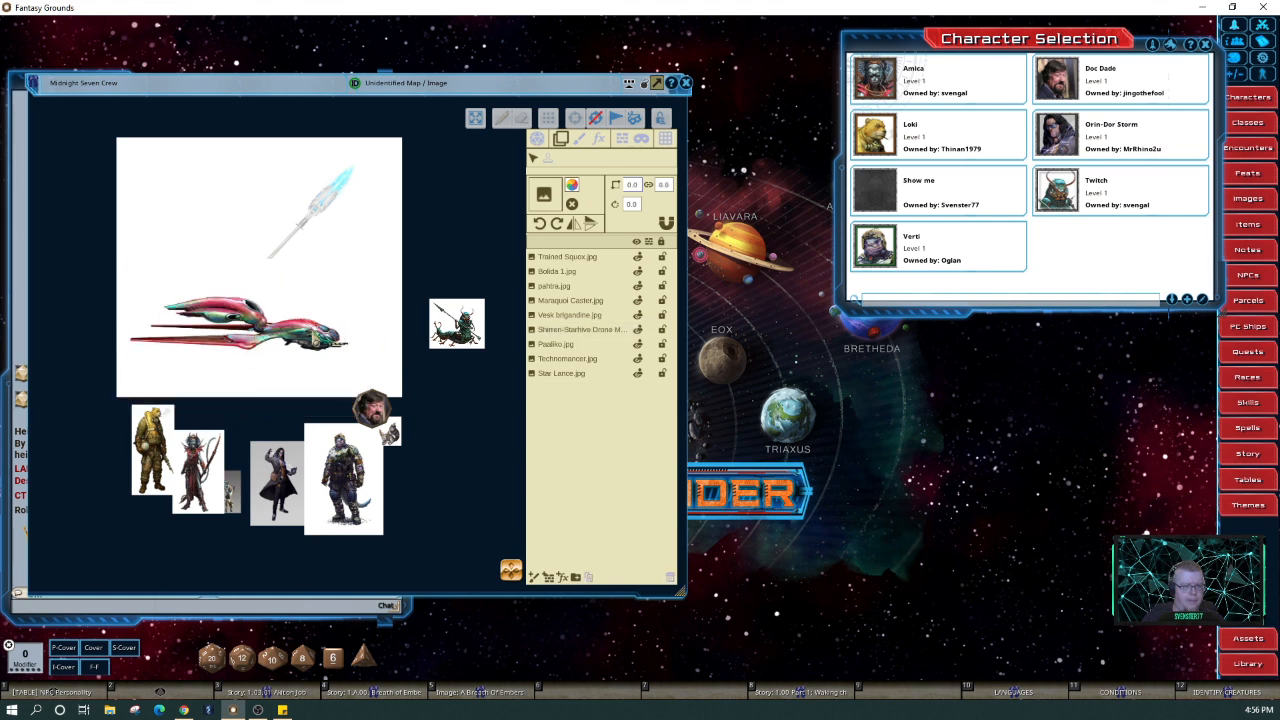
drag(370, 334, 330, 368)
click(440, 385)
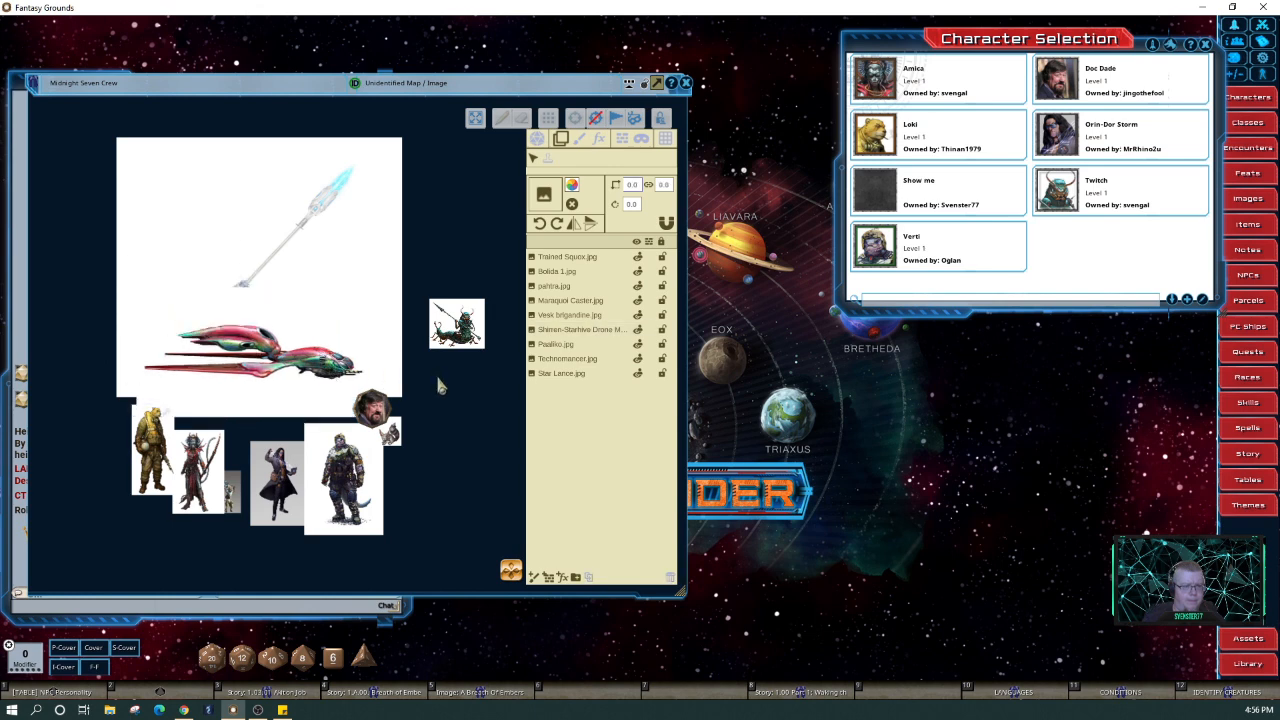
Move the Bolida 1 picture onto the Star Lance background beside the lance and shift the starship picture slightly upward
drag(465, 335, 352, 250)
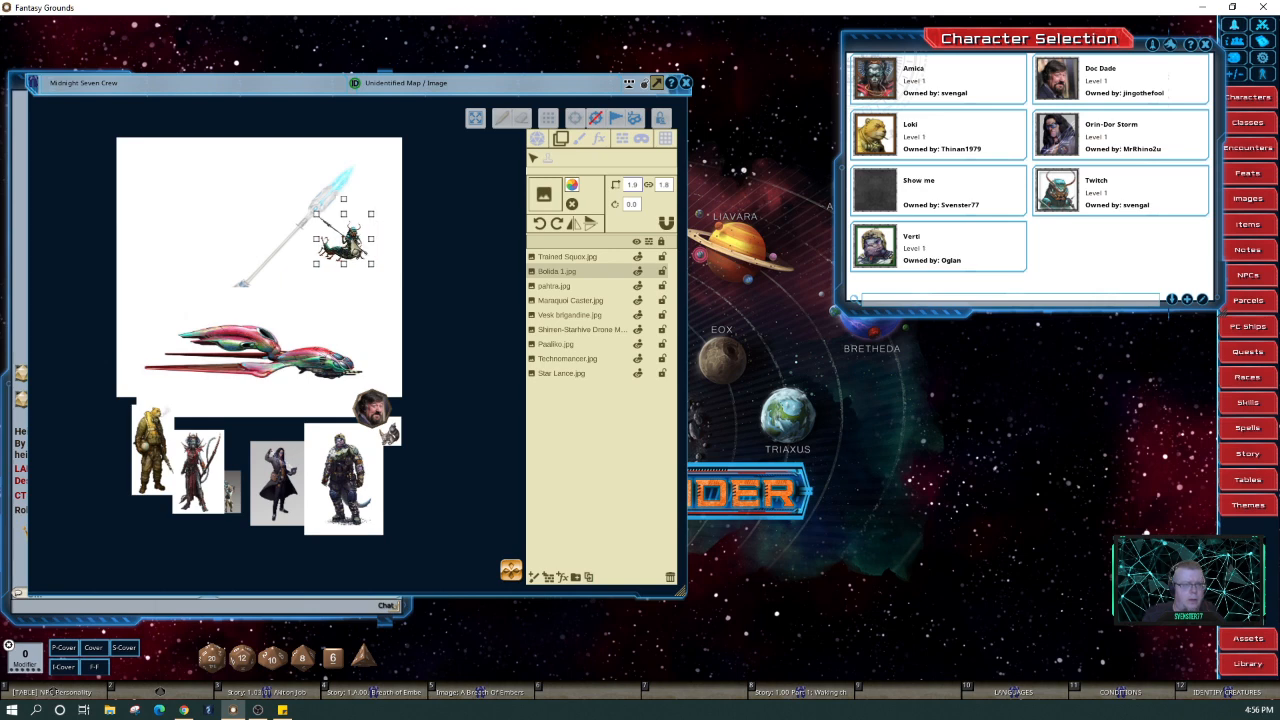
click(270, 354)
drag(270, 354, 270, 326)
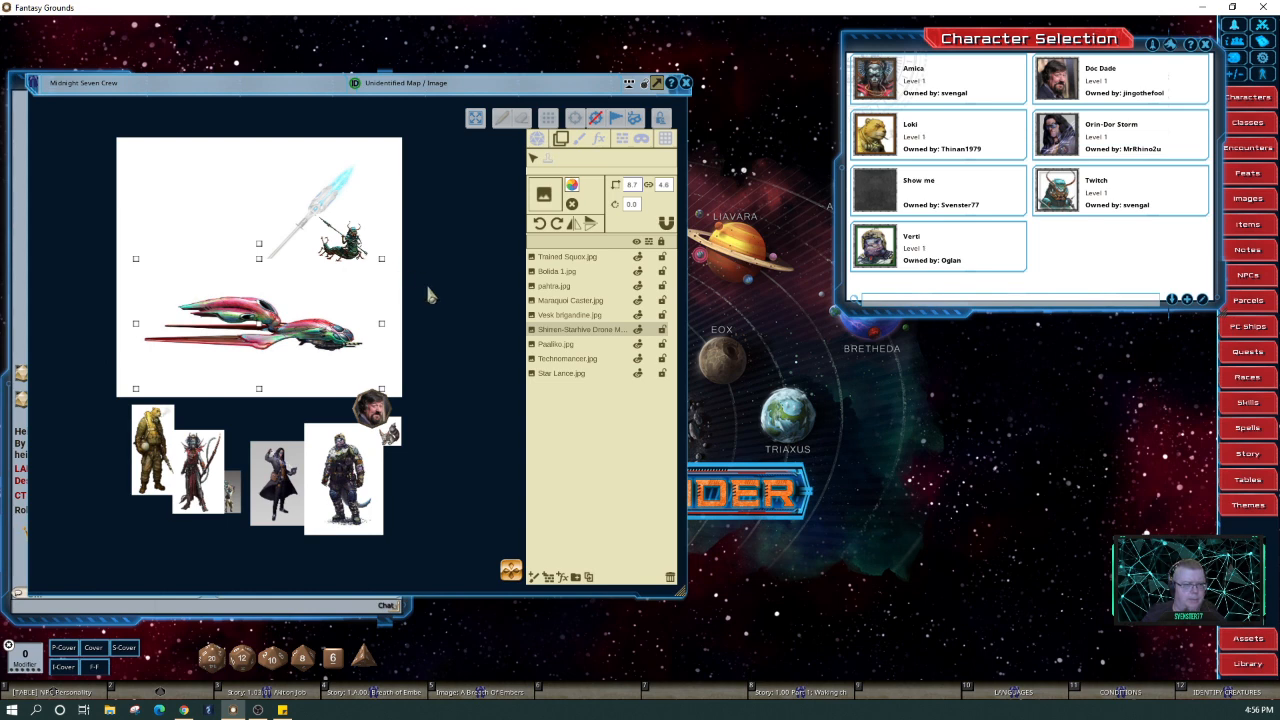
Enlarge the Bolida 1 picture to about 5.1 by 4.6 and move it to the upper-left part of the Star Lance background
click(360, 252)
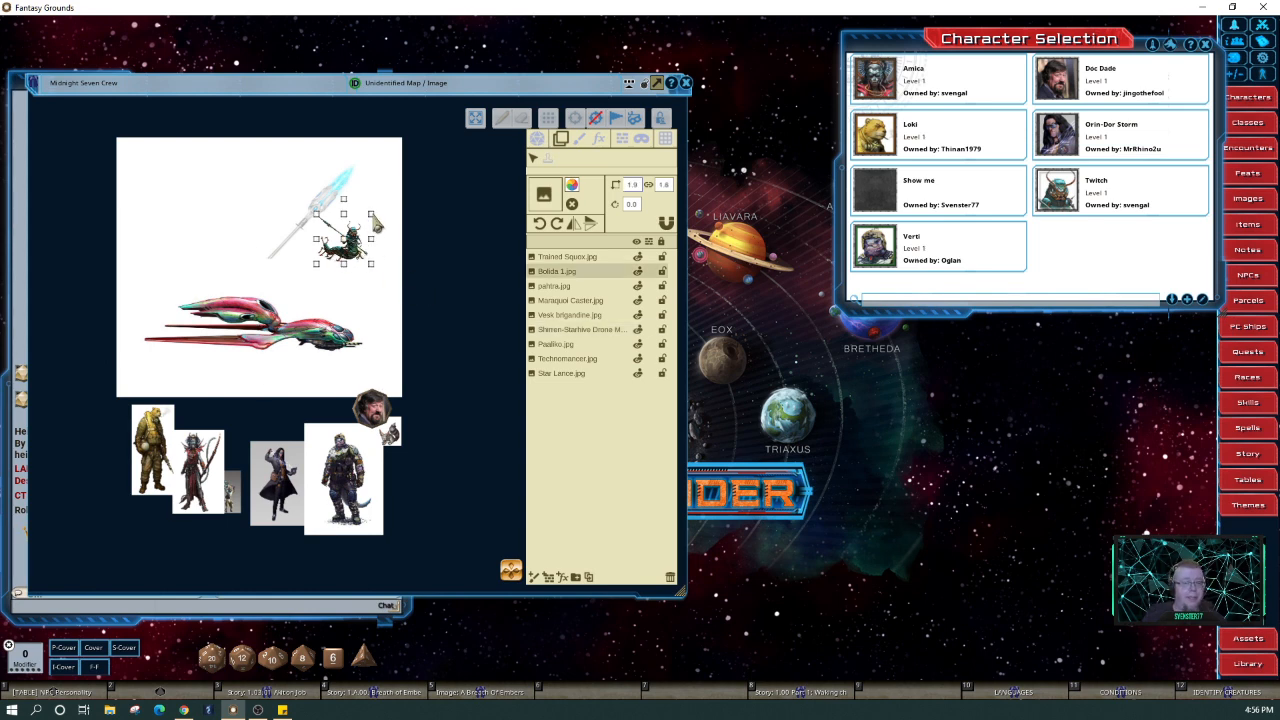
drag(377, 222, 420, 179)
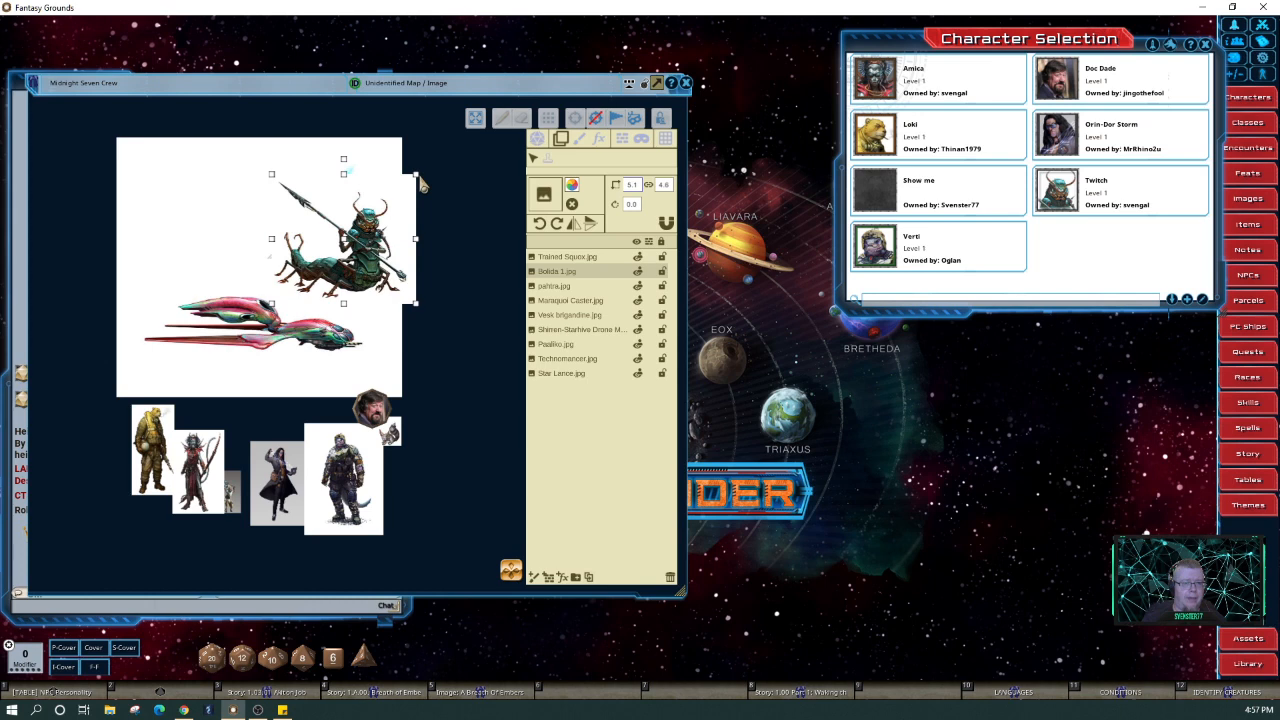
drag(348, 240, 265, 227)
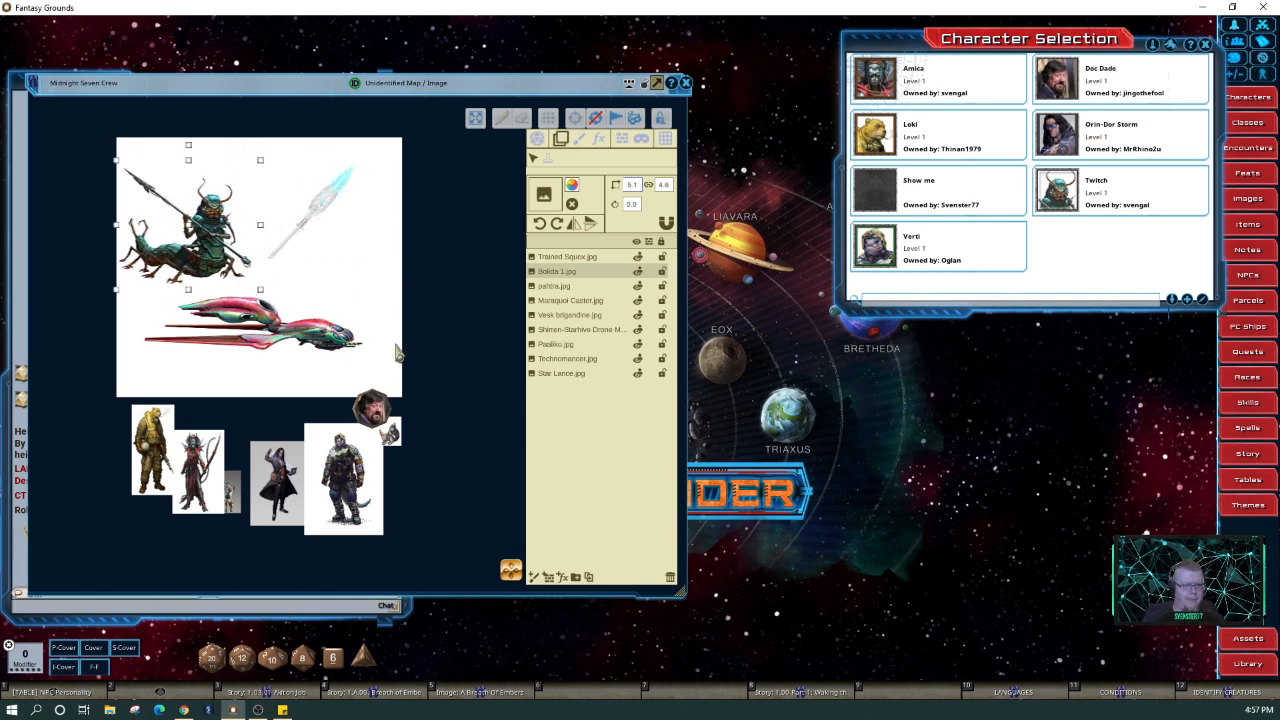
Stretch the Star Lance background to about 12.5 by 8.9 and shift both it and the starship picture to the right
click(383, 221)
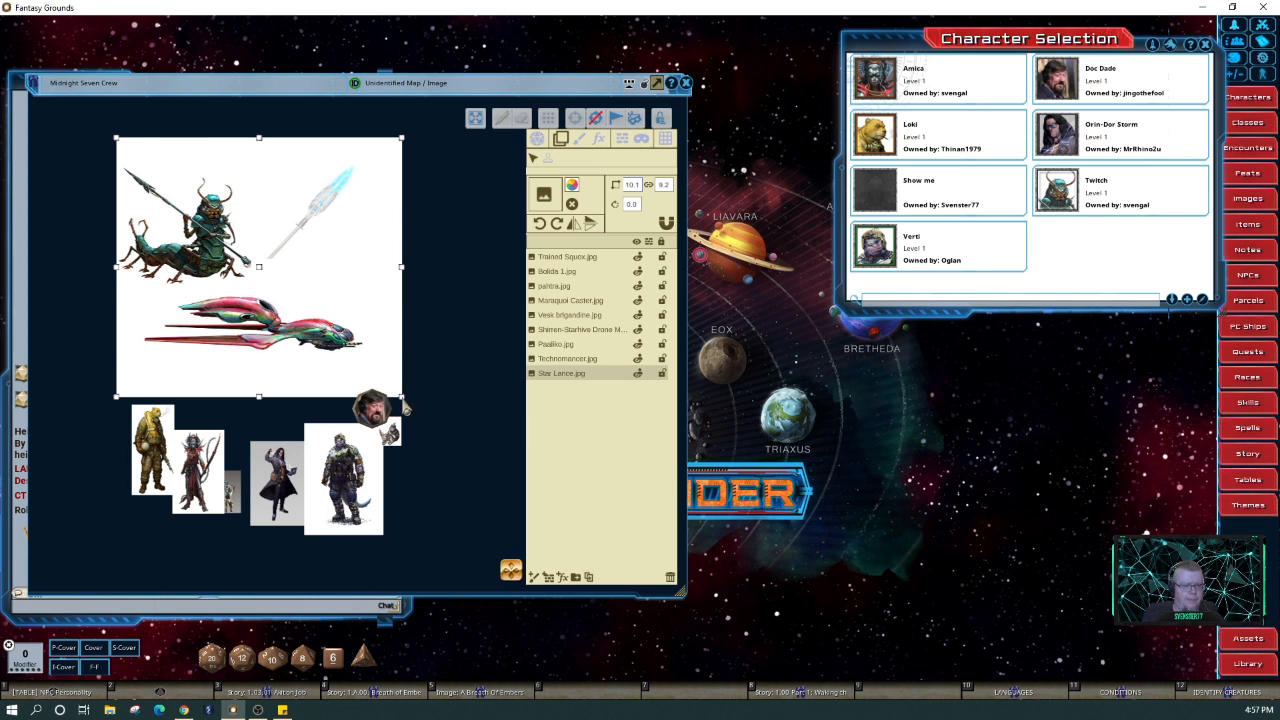
drag(406, 408, 423, 382)
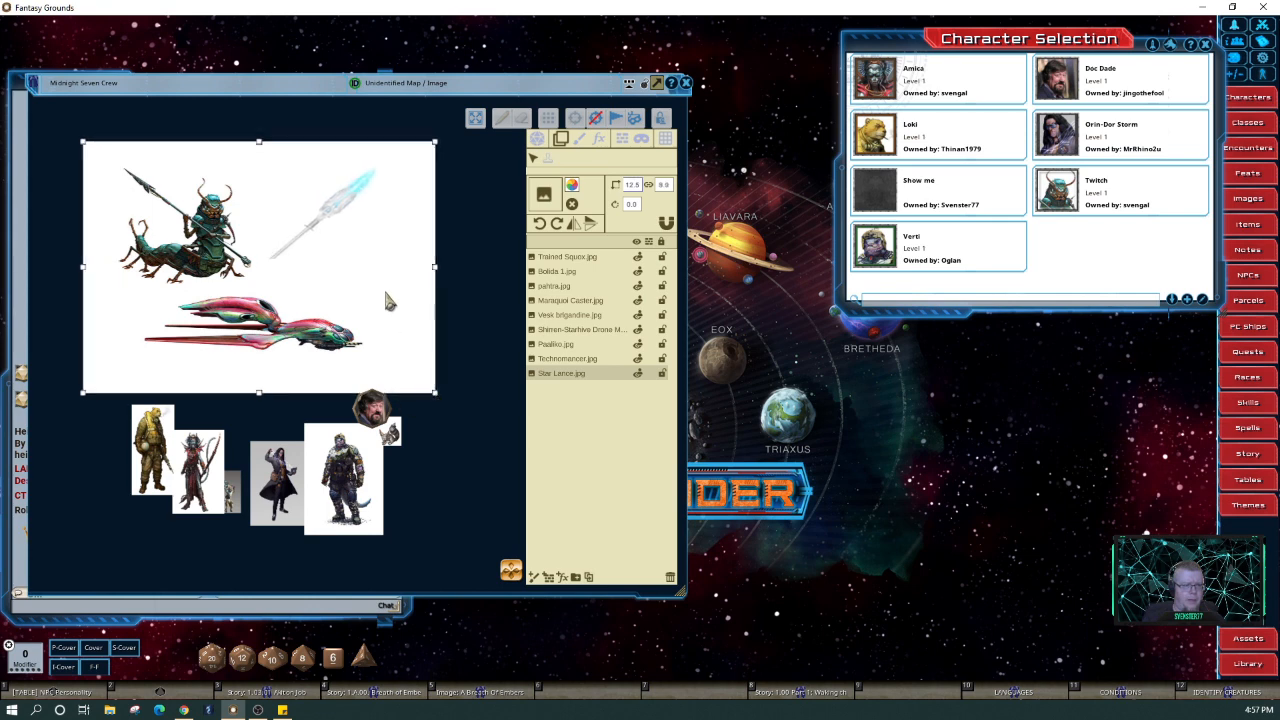
mouse_move(388, 300)
mouse_down()
mouse_move(420, 303)
mouse_move(410, 312)
mouse_up()
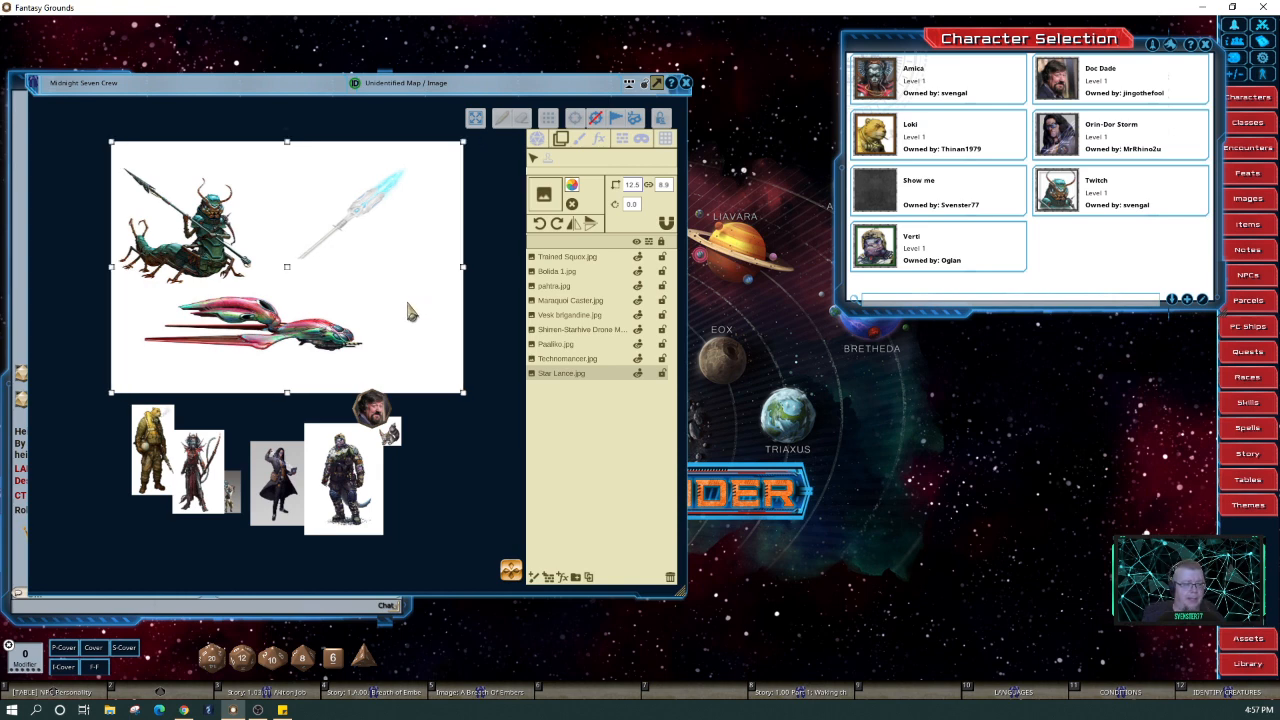
click(285, 334)
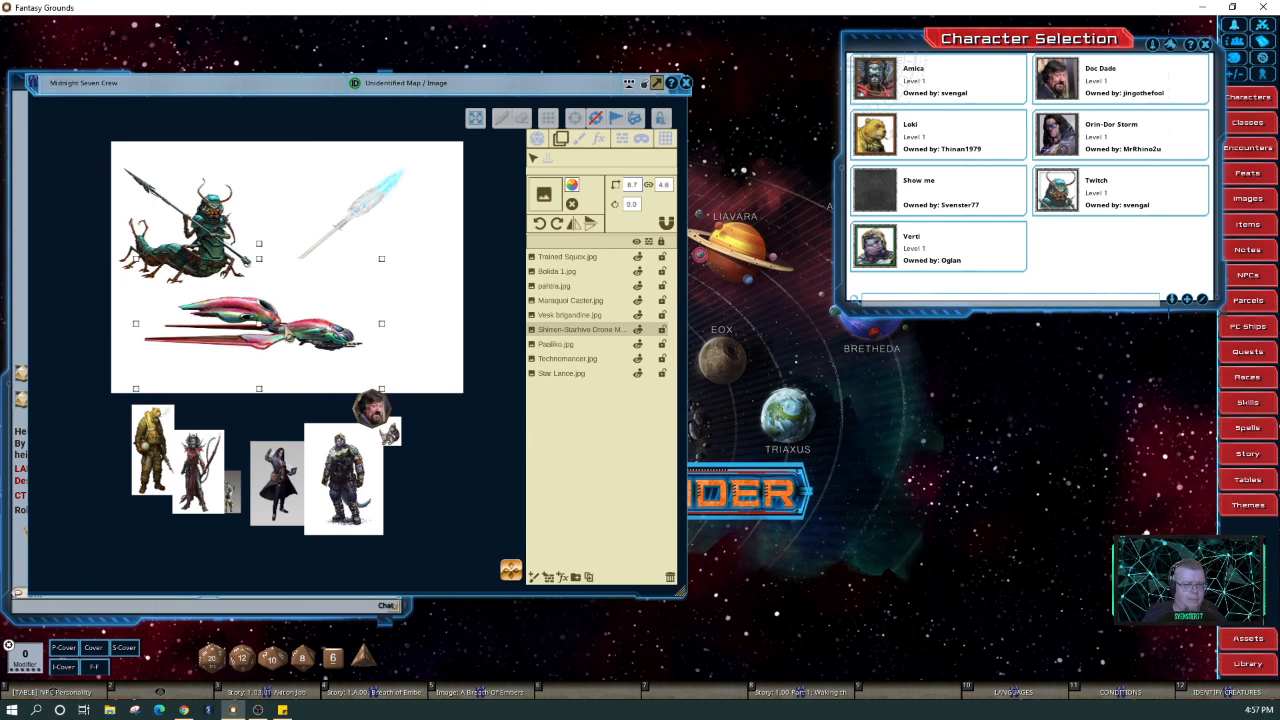
drag(288, 340, 316, 340)
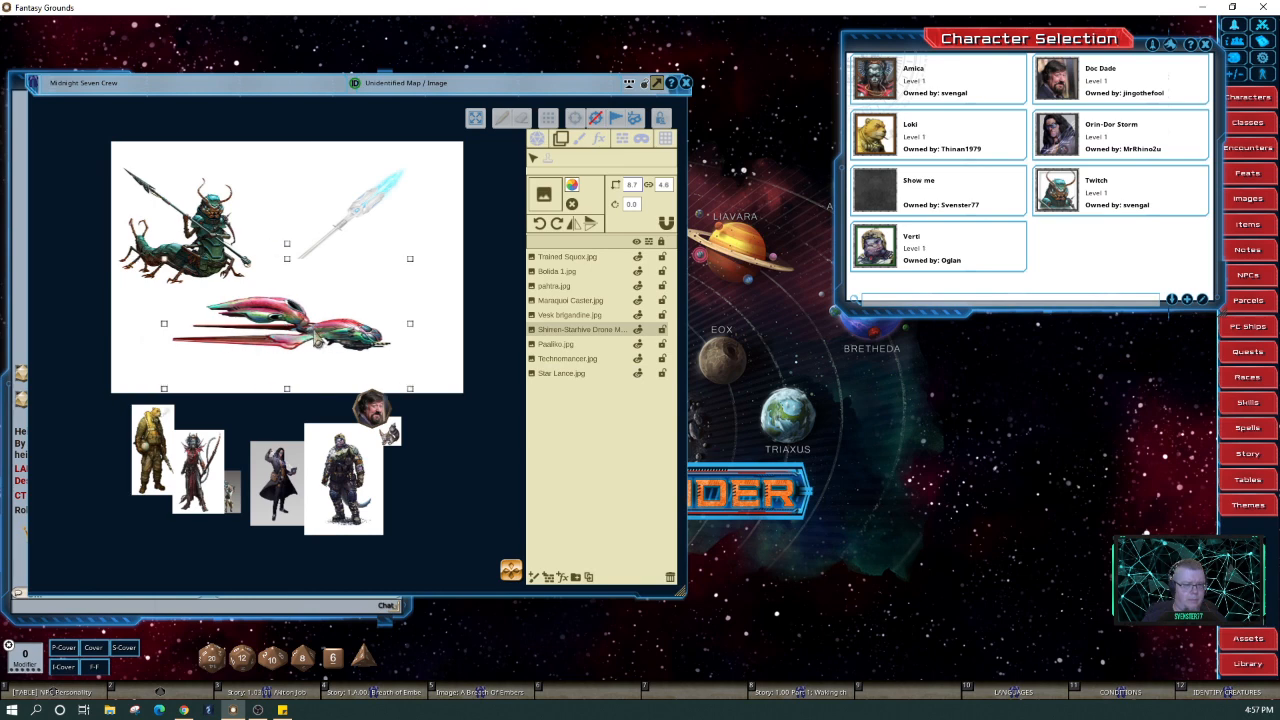
click(445, 468)
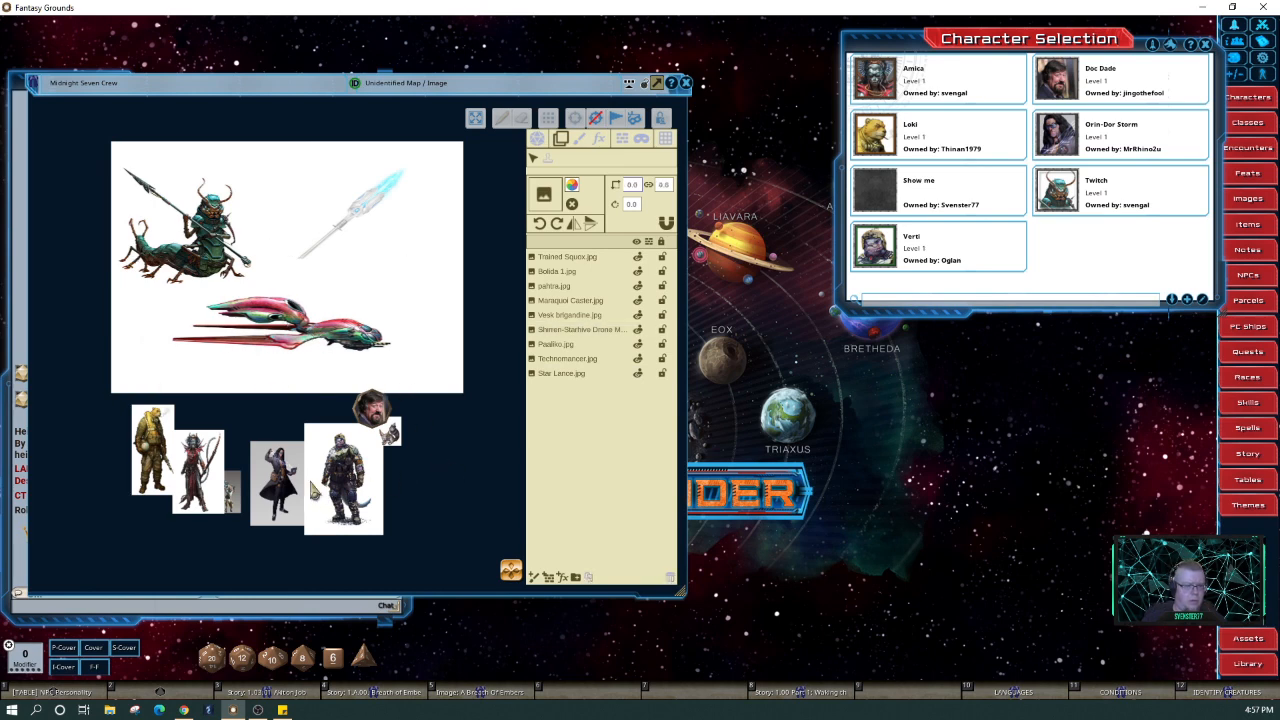
Place the pahtra picture on the background close beside Bolida 1 and raise its layer above the Bolida 1 layer
click(158, 458)
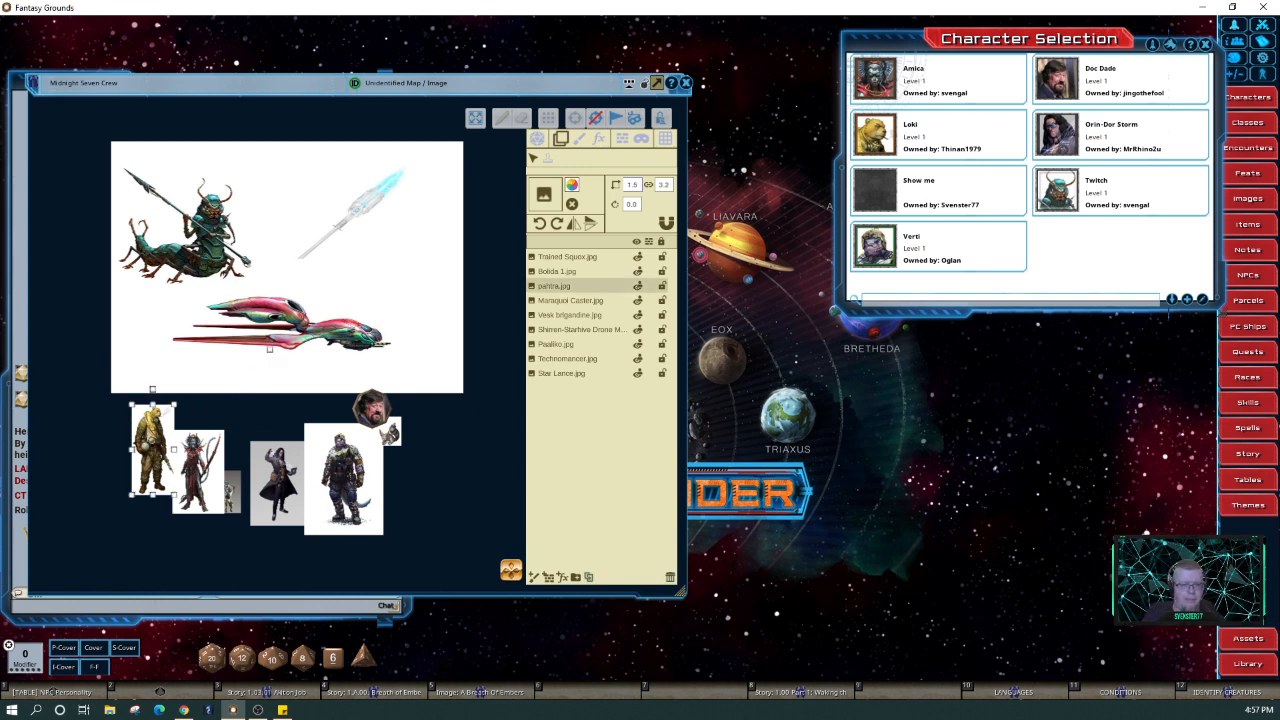
drag(160, 440, 309, 219)
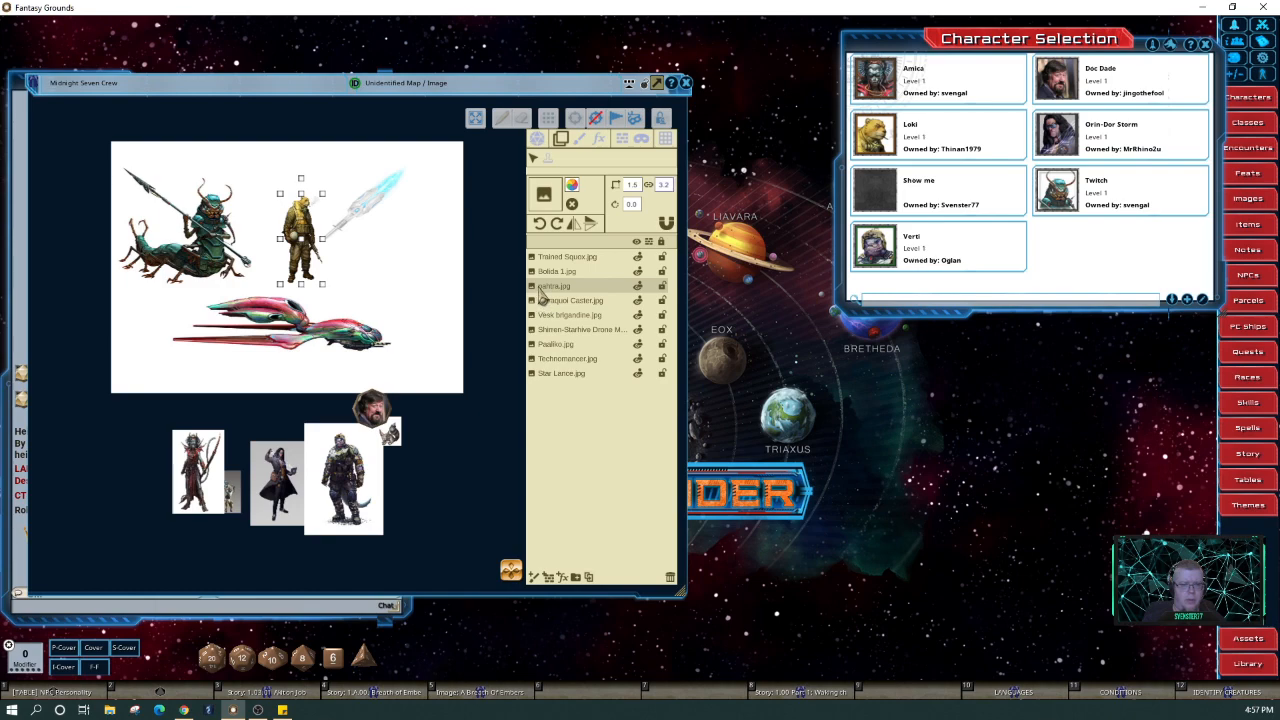
drag(541, 290, 546, 271)
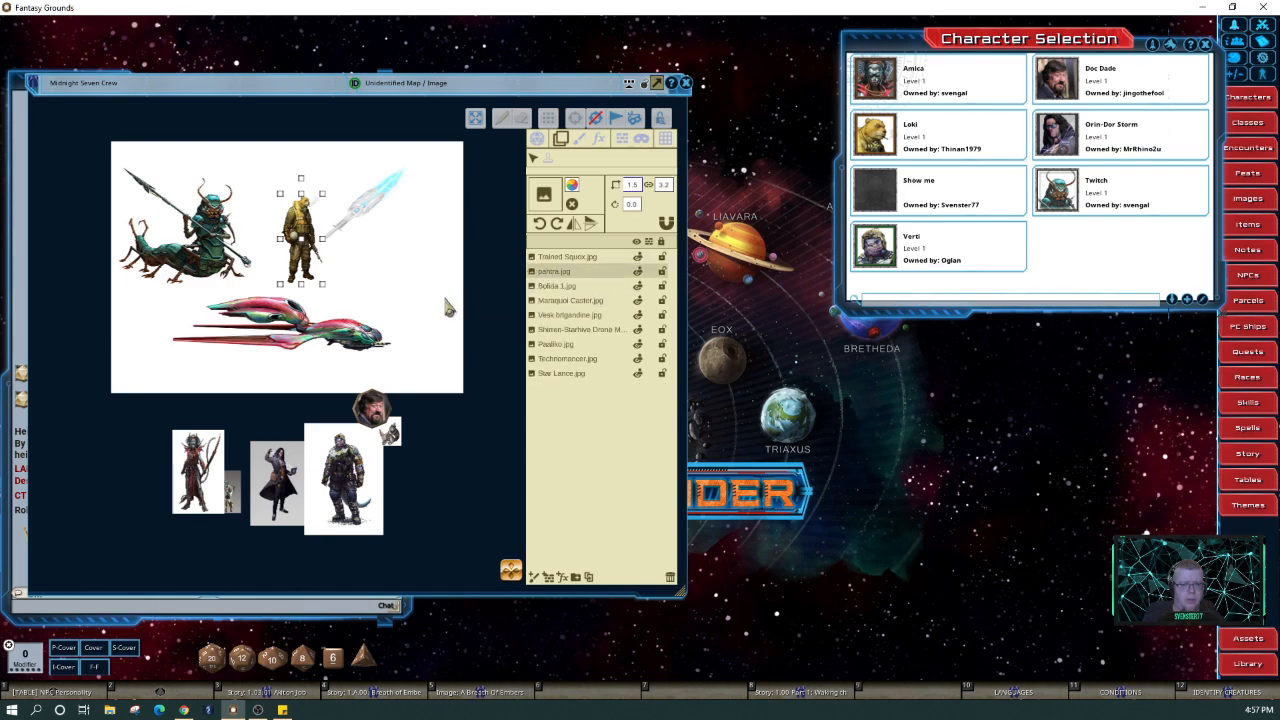
scroll(340, 245, up, 4)
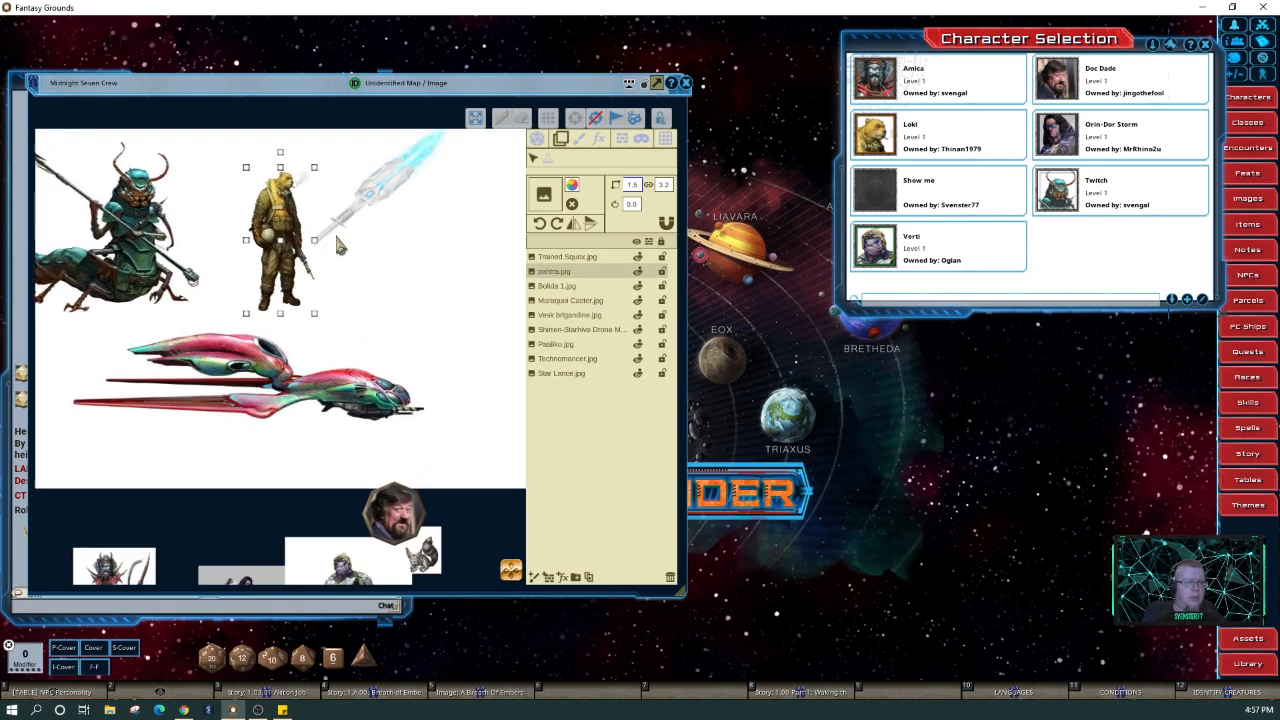
drag(248, 218, 192, 226)
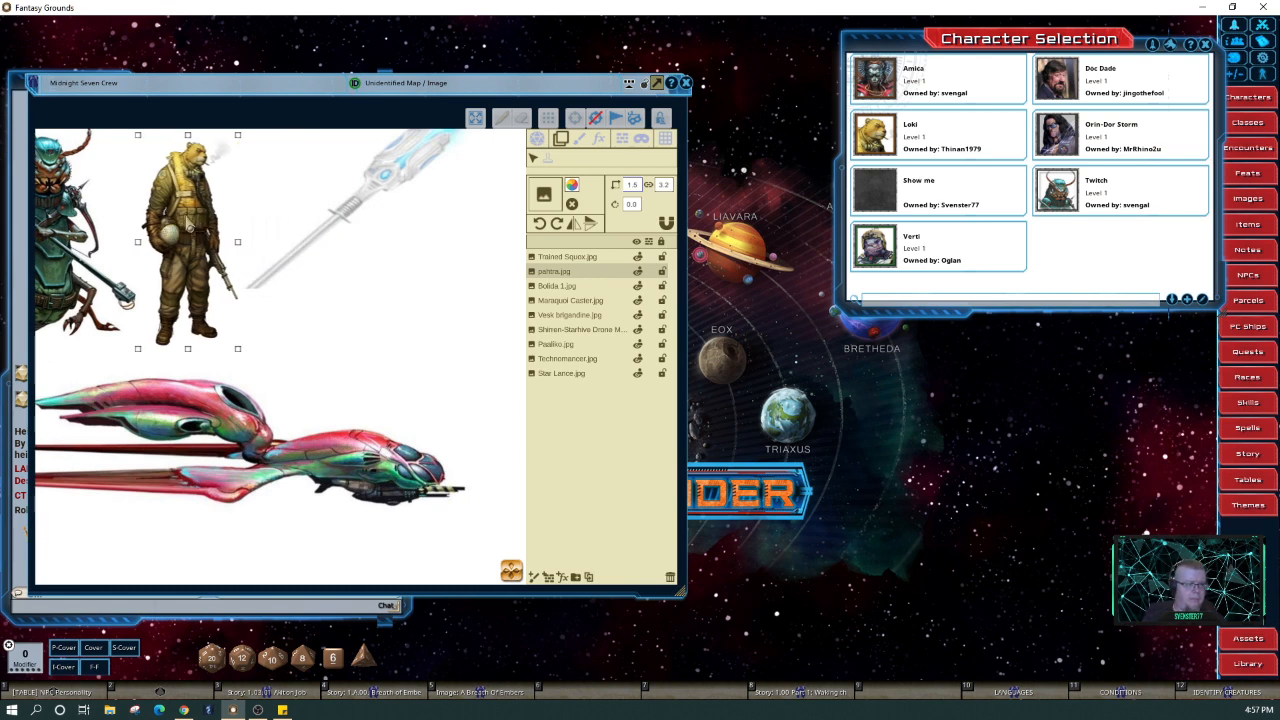
scroll(330, 293, down, 3)
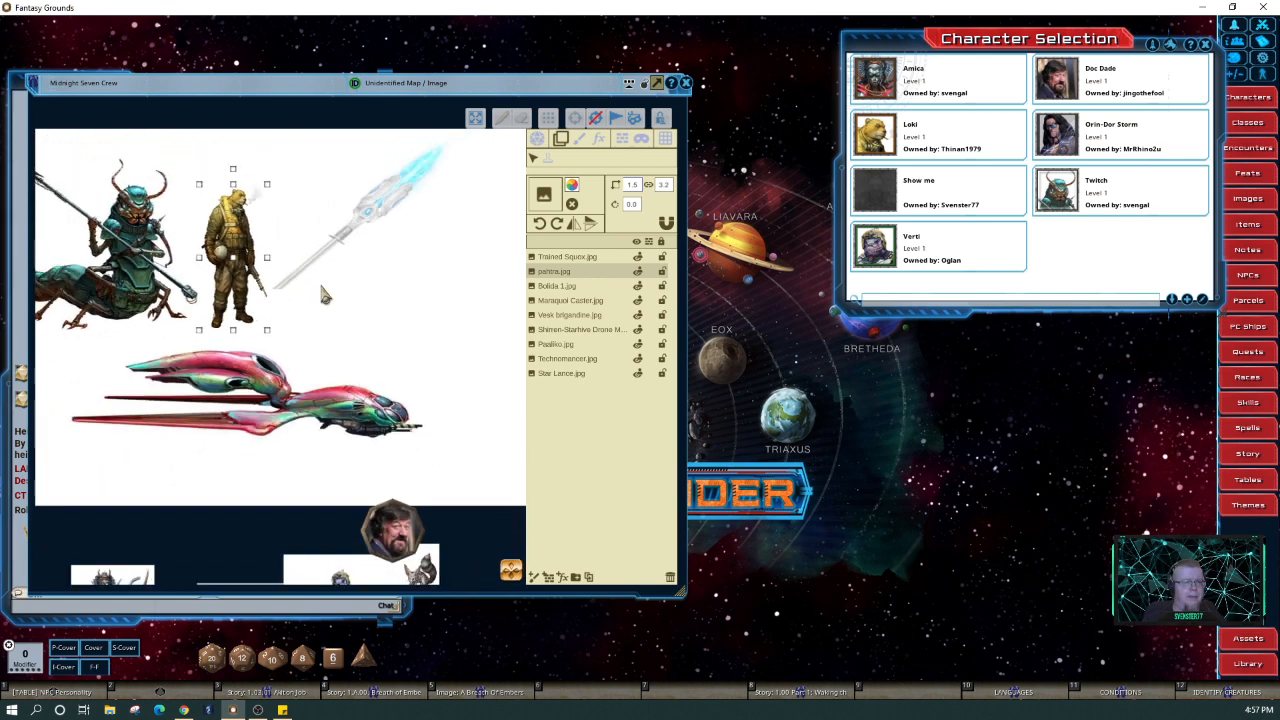
Enlarge the pahtra picture to about 1.7 by 3.6 and realign its feet with the Bolida 1 figure
click(234, 172)
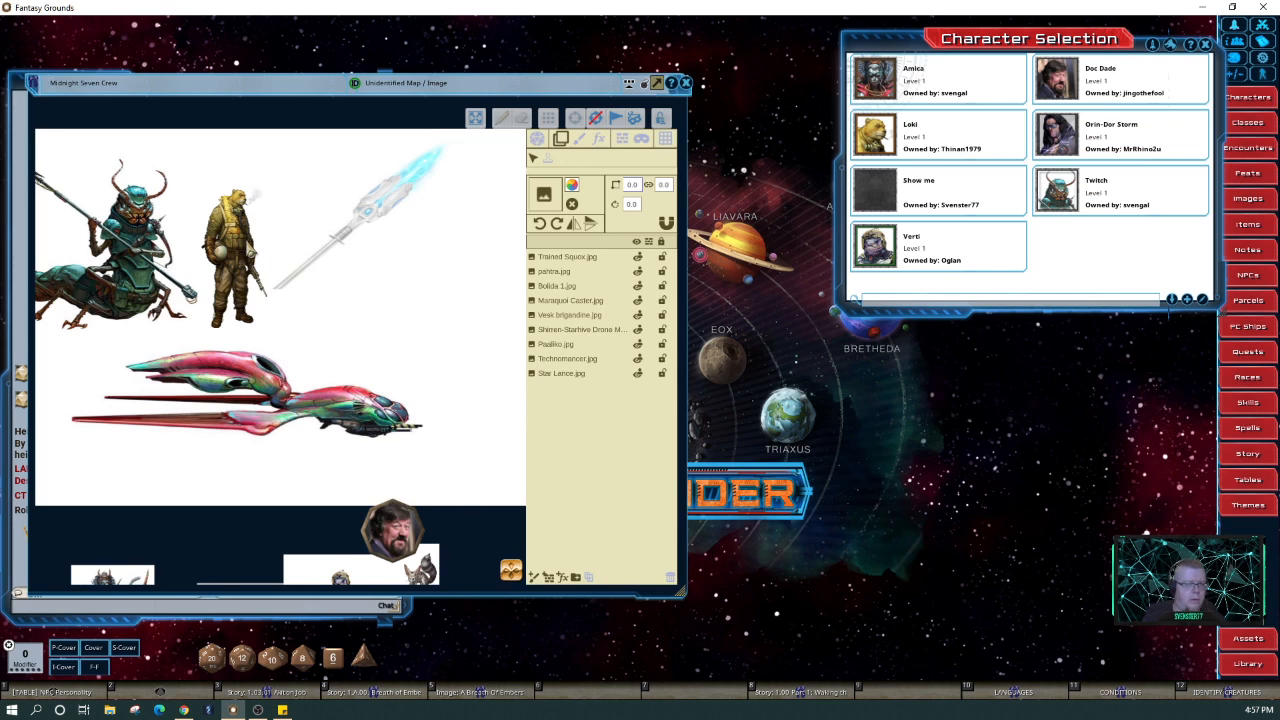
click(242, 236)
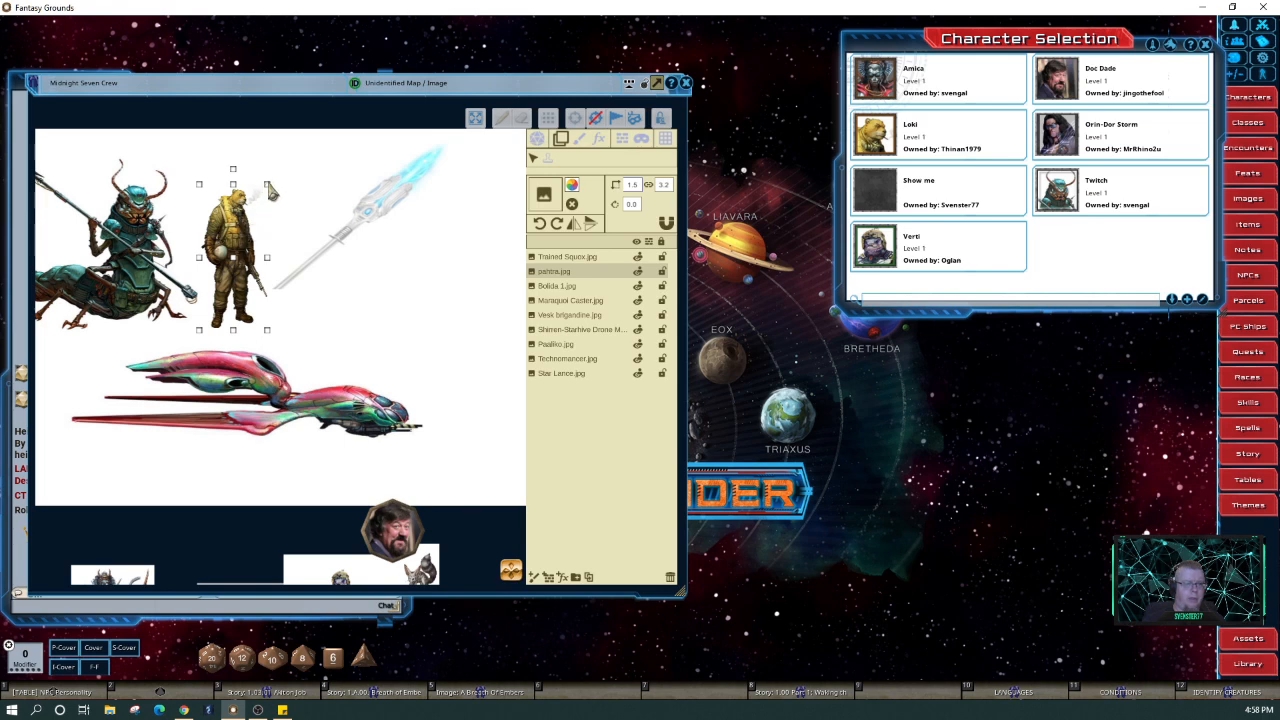
drag(268, 186, 272, 152)
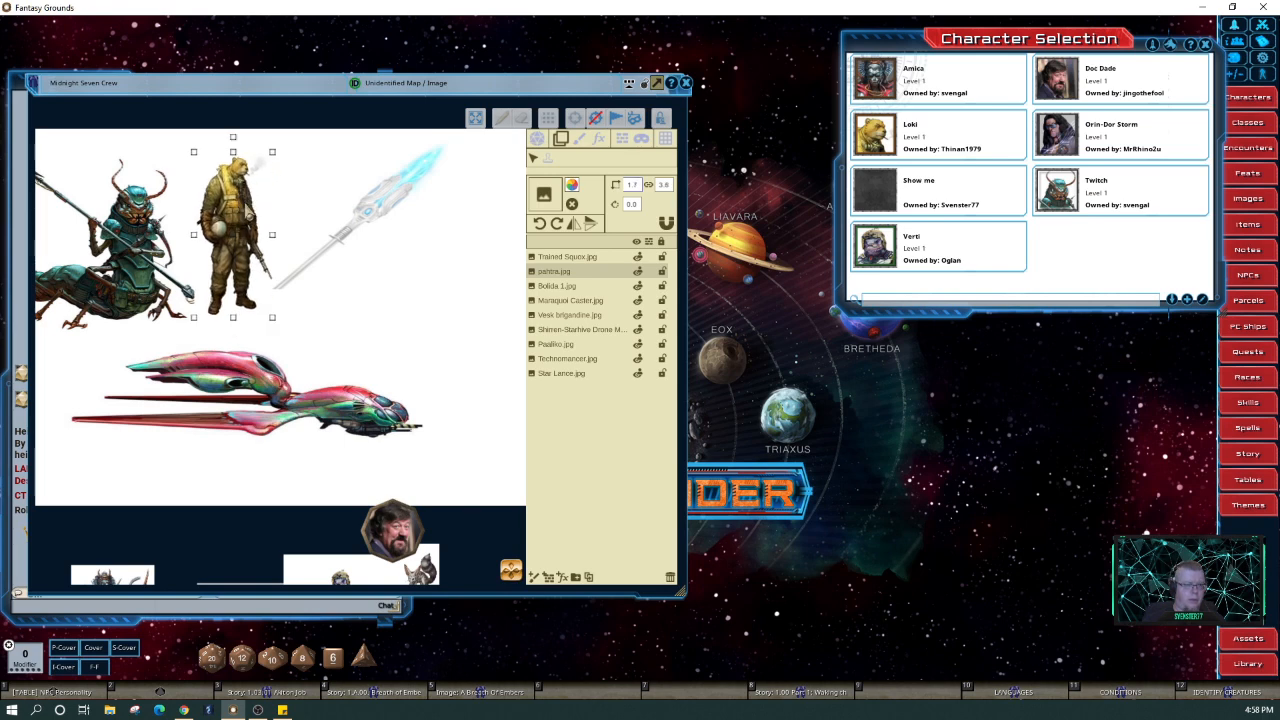
drag(268, 208, 241, 209)
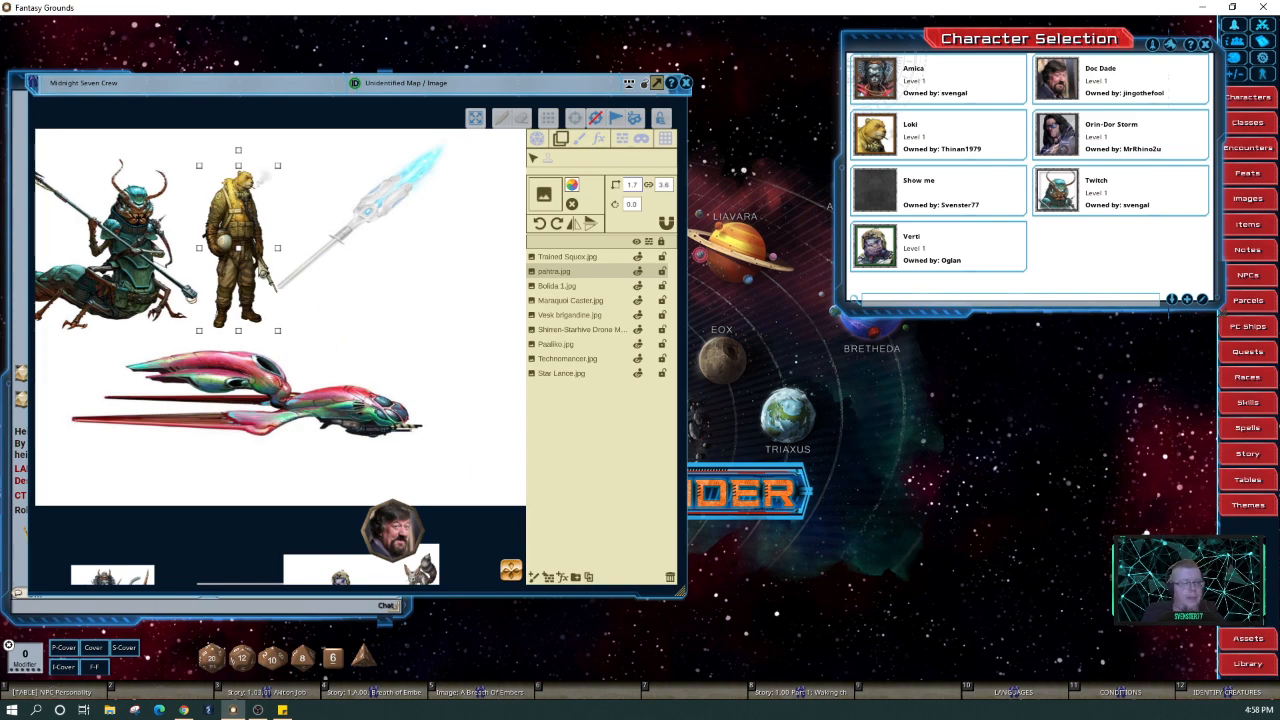
Move the Maraquoi Caster picture from below the background to the space just right of the pahtra figure
scroll(265, 268, up, 3)
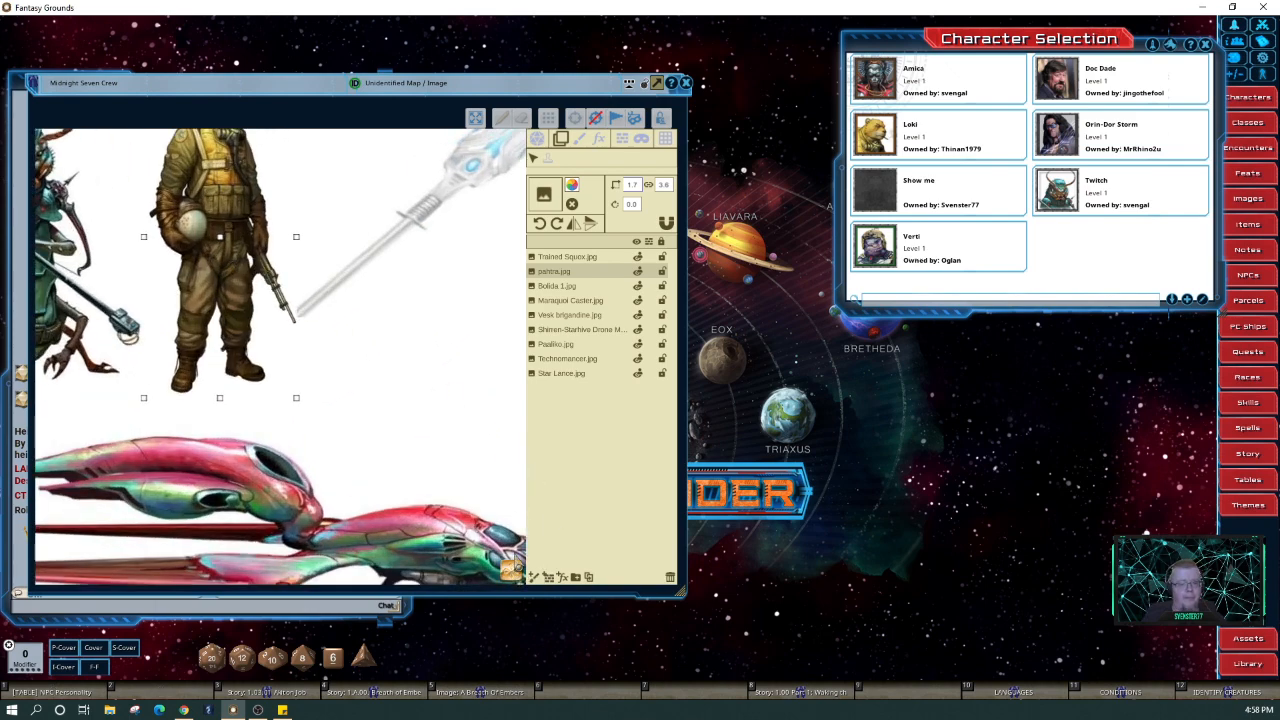
drag(509, 568, 512, 547)
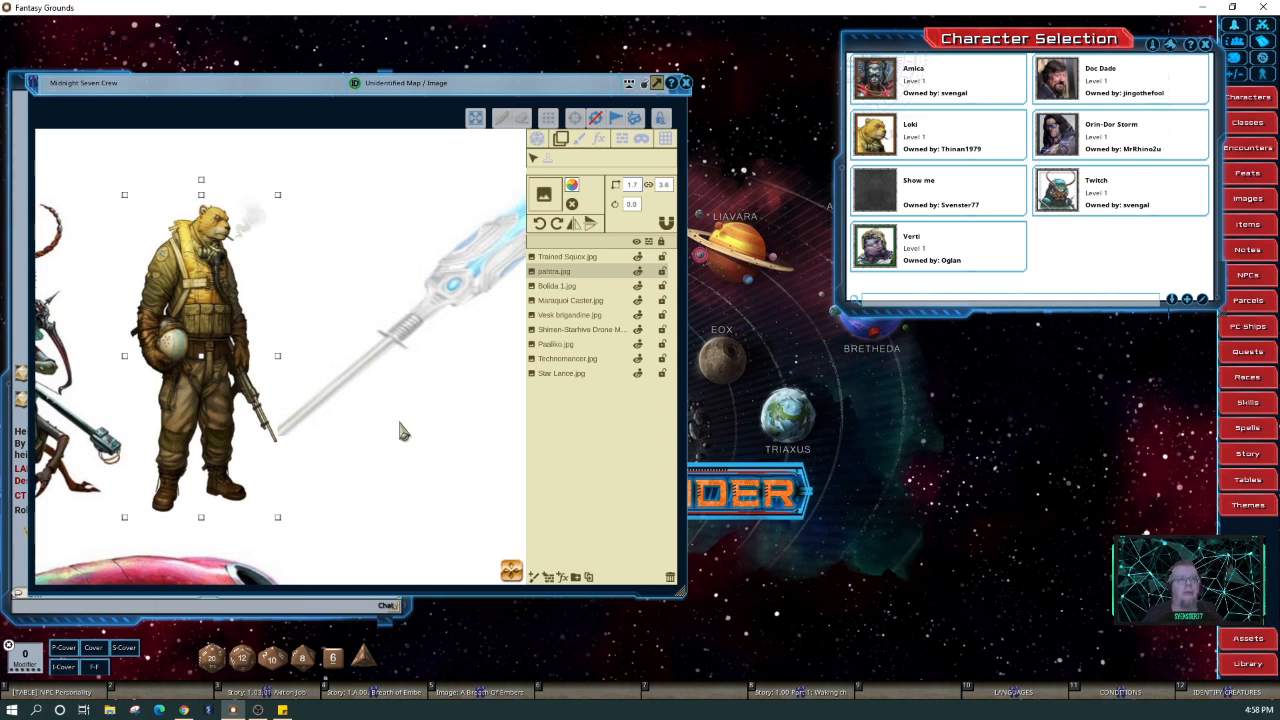
scroll(400, 430, down, 2)
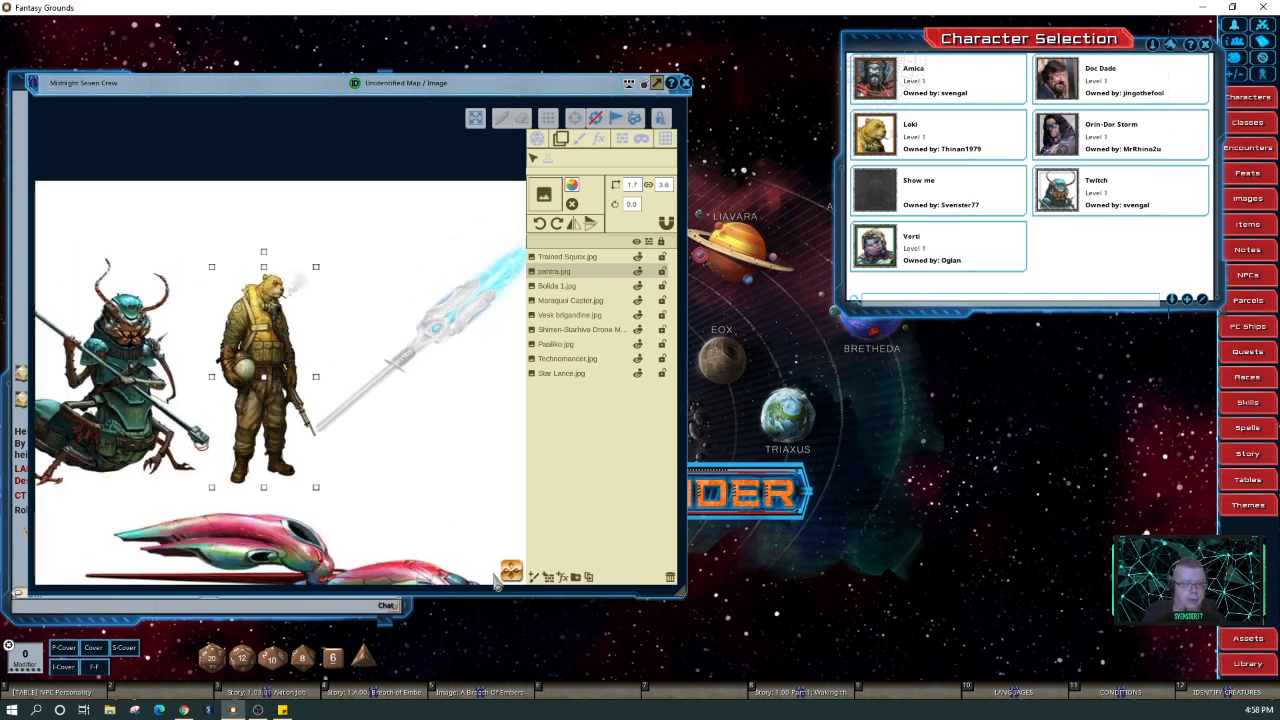
mouse_move(513, 586)
mouse_down()
mouse_move(531, 603)
mouse_move(470, 560)
mouse_move(511, 590)
mouse_move(500, 588)
mouse_up()
scroll(464, 547, down, 2)
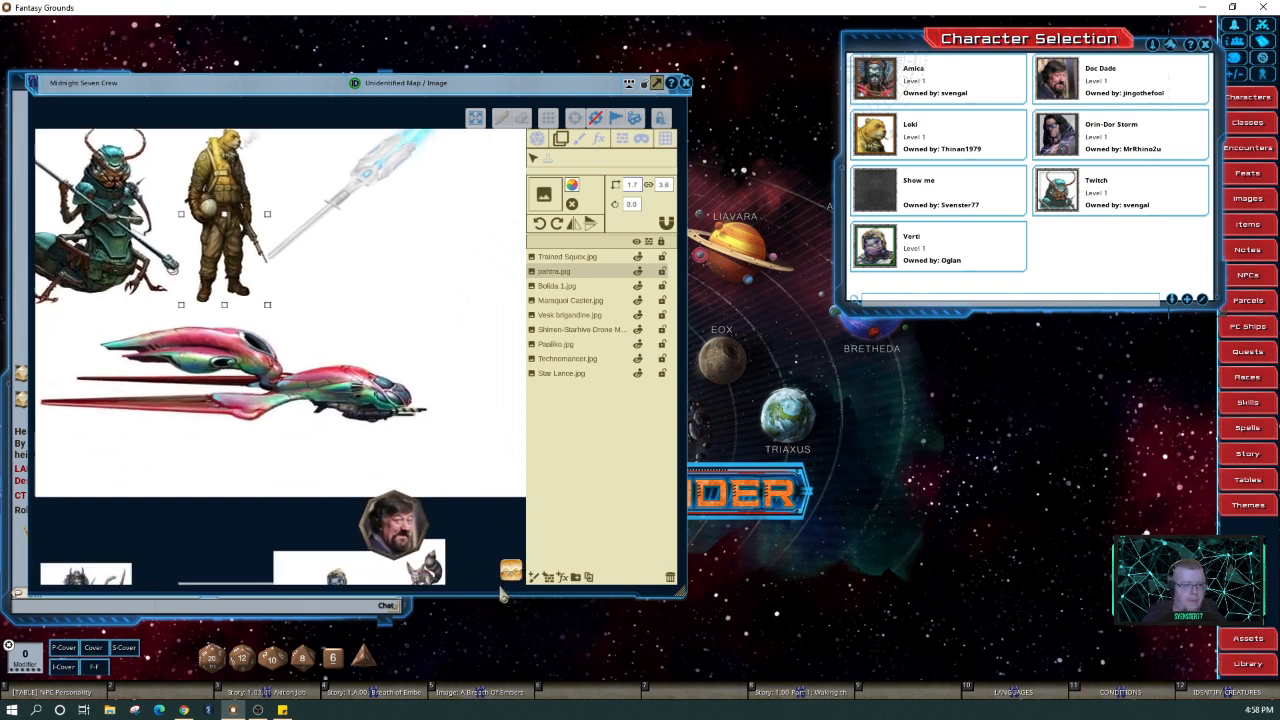
scroll(494, 562, down, 3)
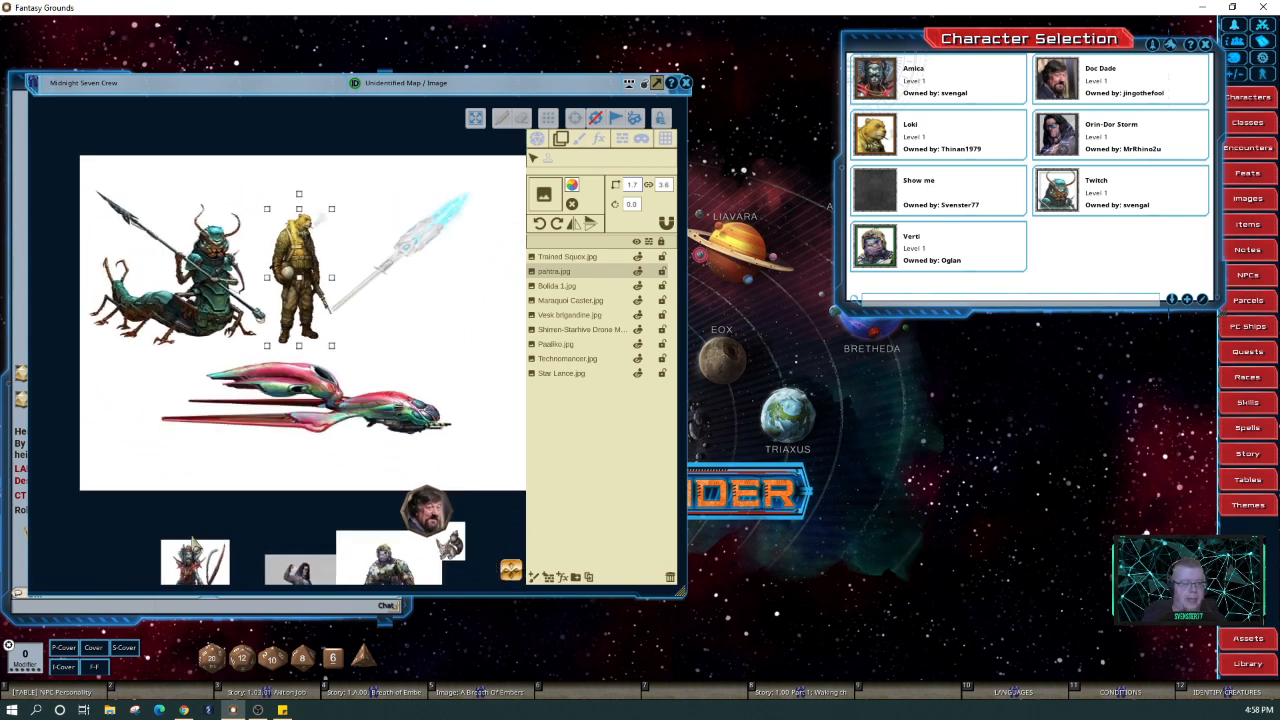
drag(193, 543, 368, 263)
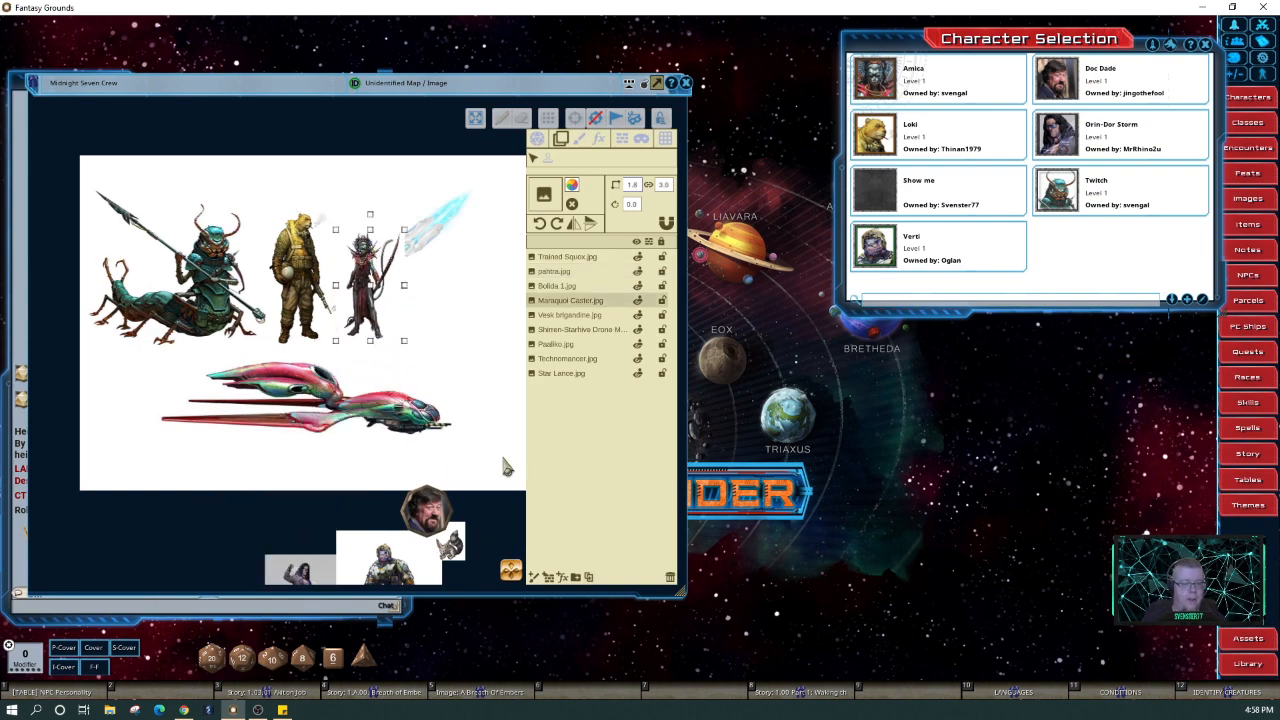
Enlarge the Maraquoi Caster picture to about 2.7 by 4.4 and align its feet with the pahtra figure
scroll(505, 467, up, 2)
scroll(503, 497, up, 3)
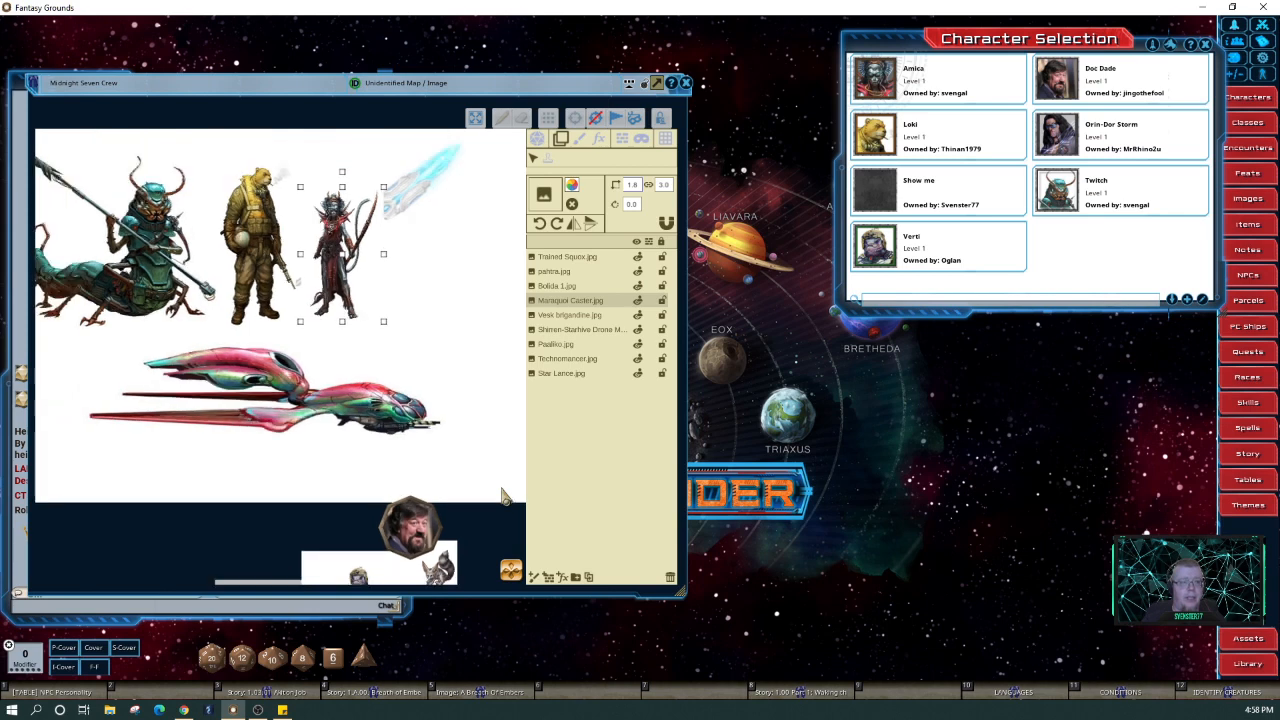
scroll(470, 520, up, 1)
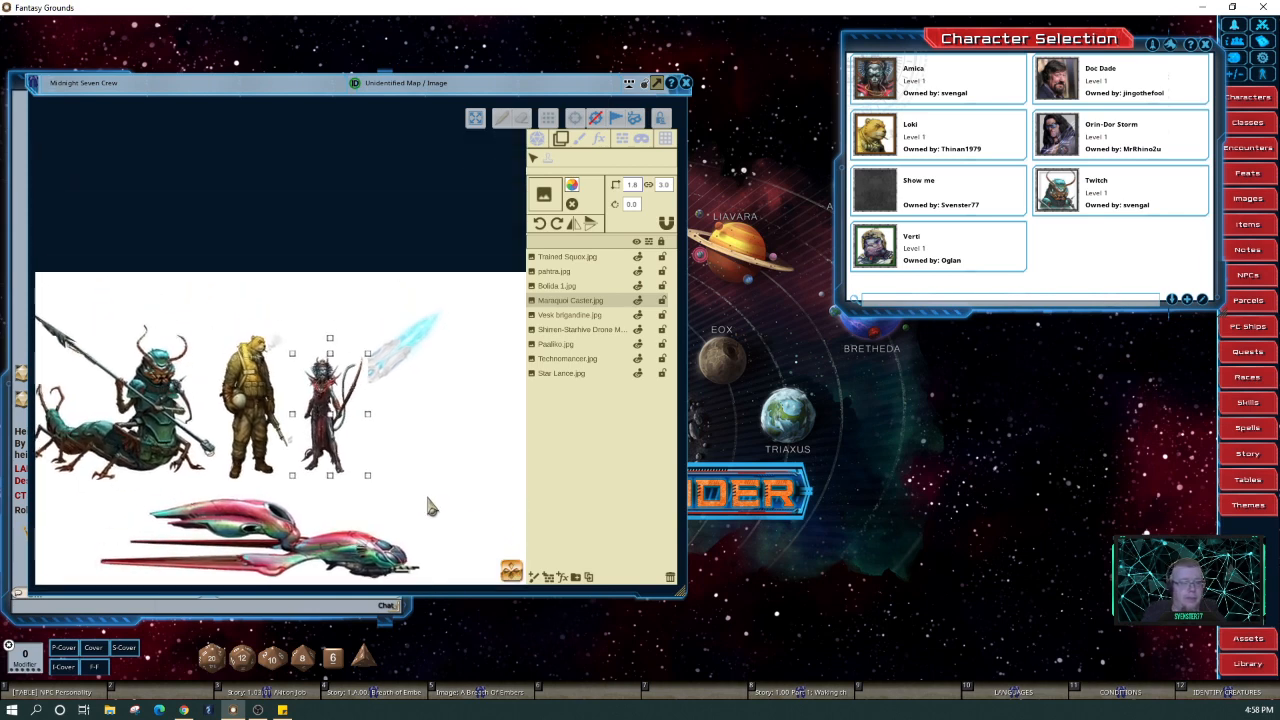
scroll(410, 476, up, 1)
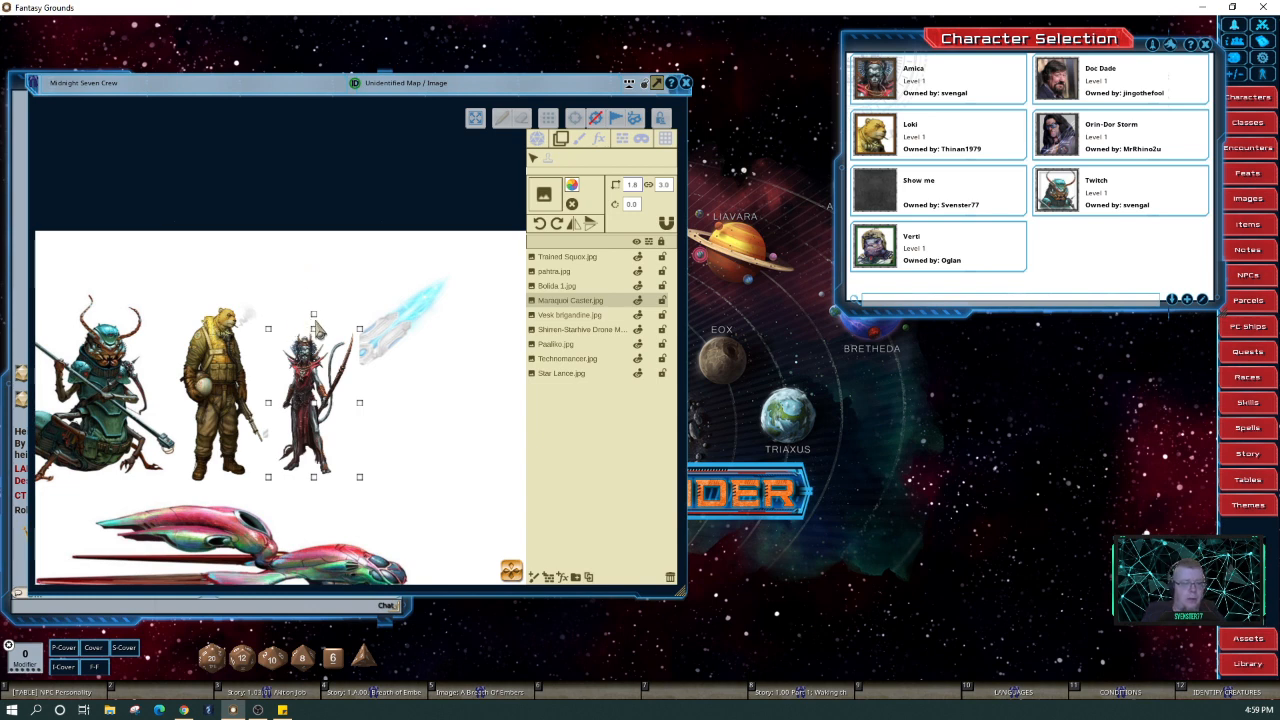
drag(362, 338, 390, 293)
drag(313, 402, 334, 372)
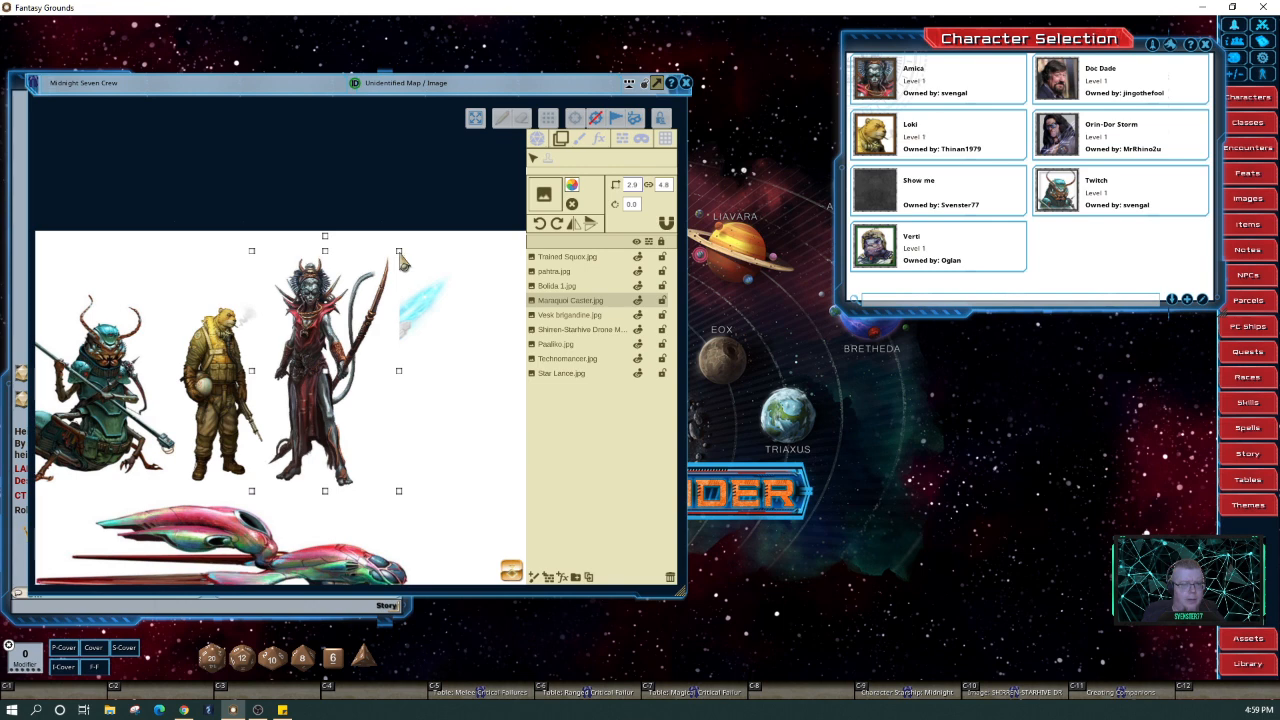
drag(400, 254, 394, 261)
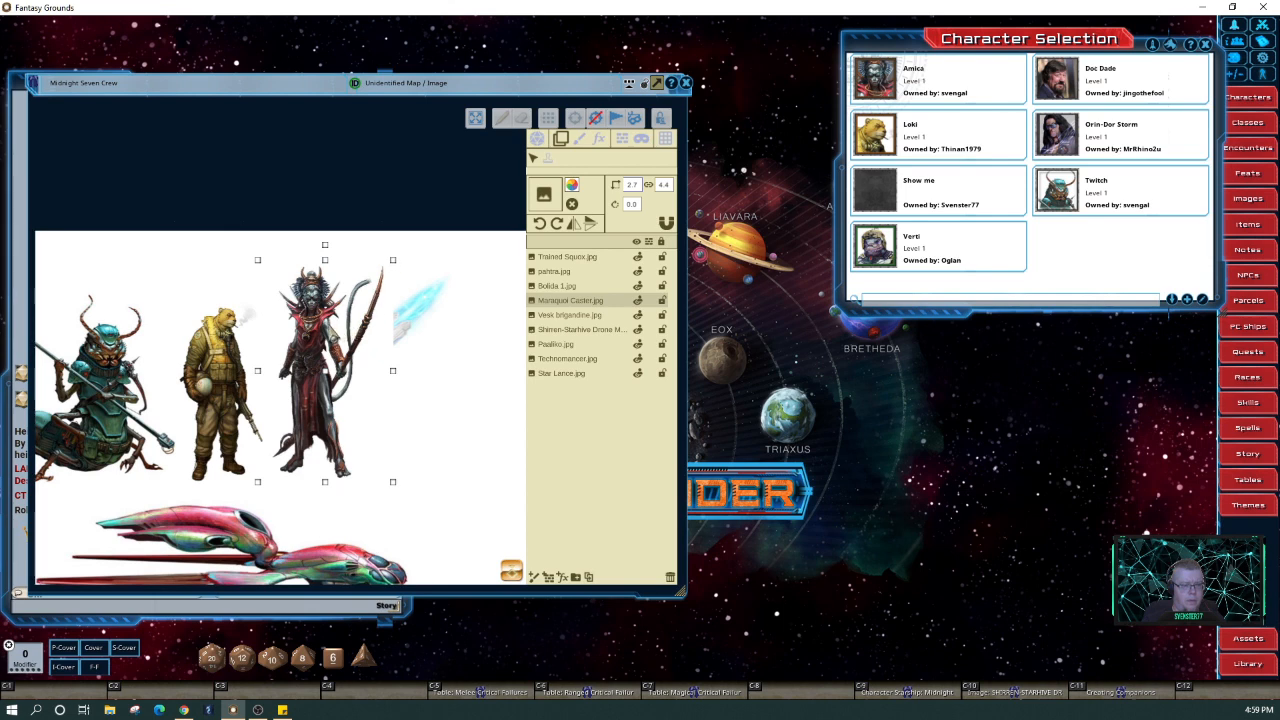
drag(335, 335, 333, 339)
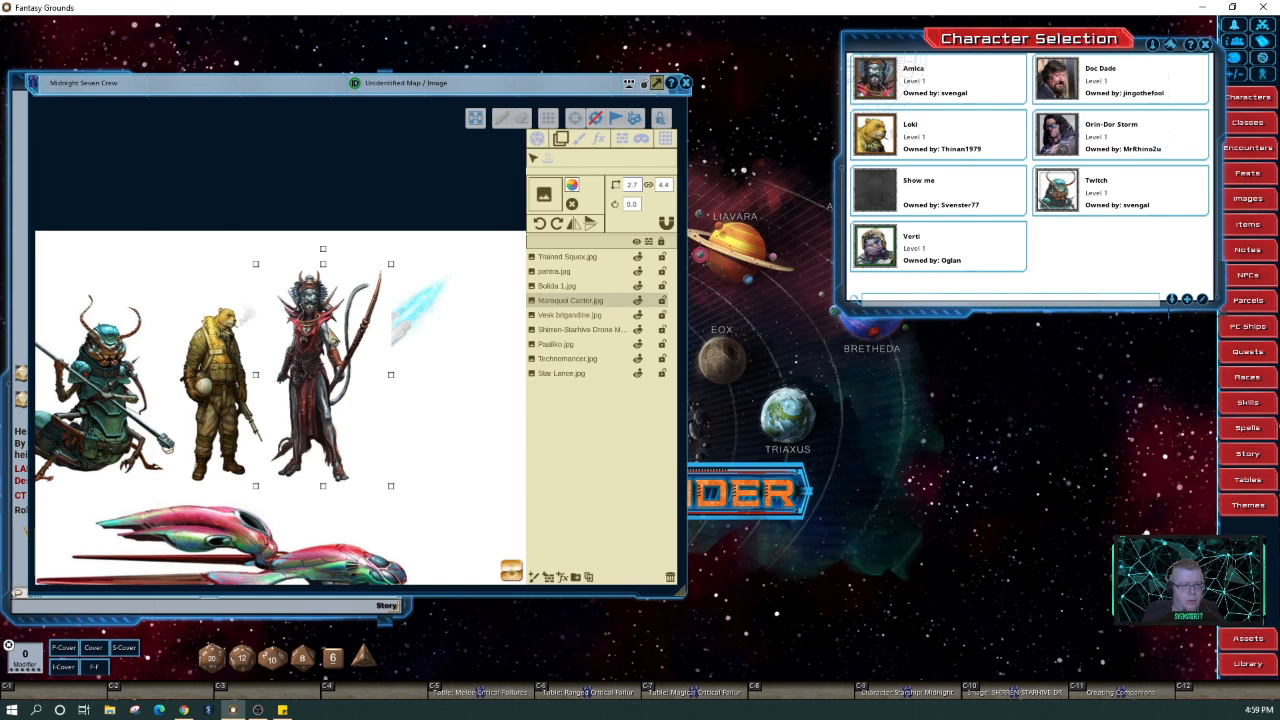
click(462, 462)
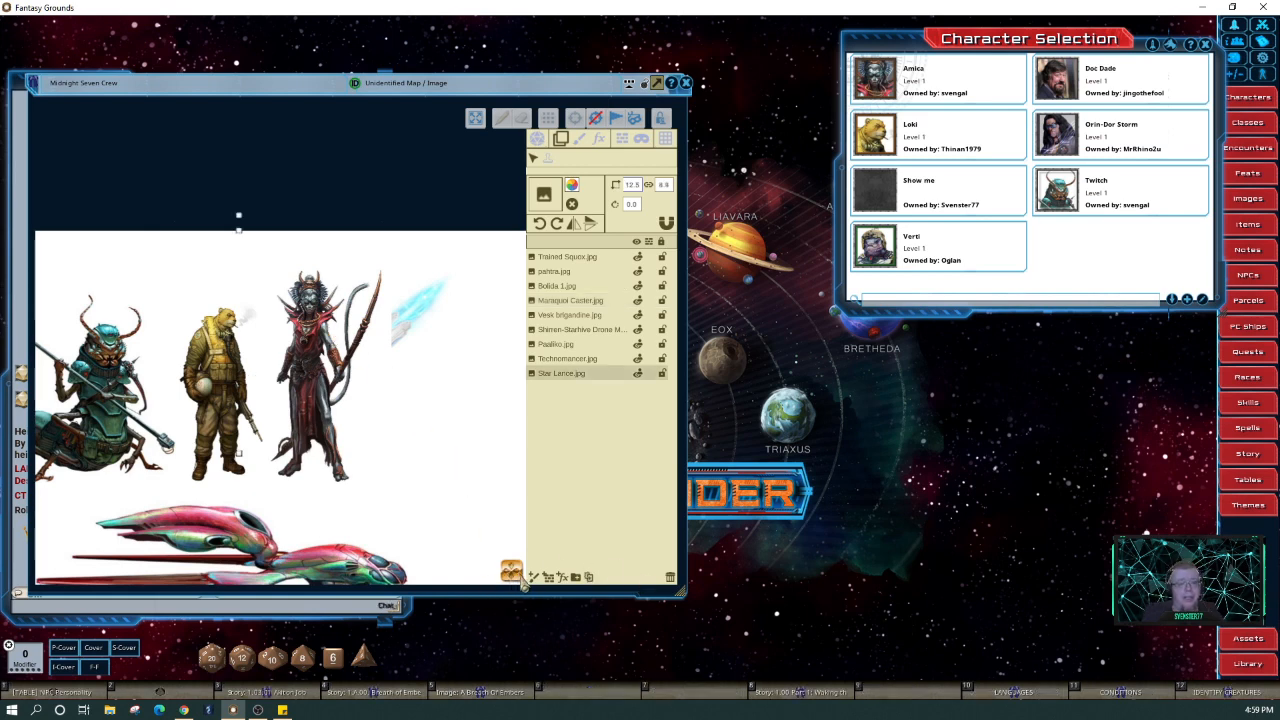
scroll(512, 580, down, 5)
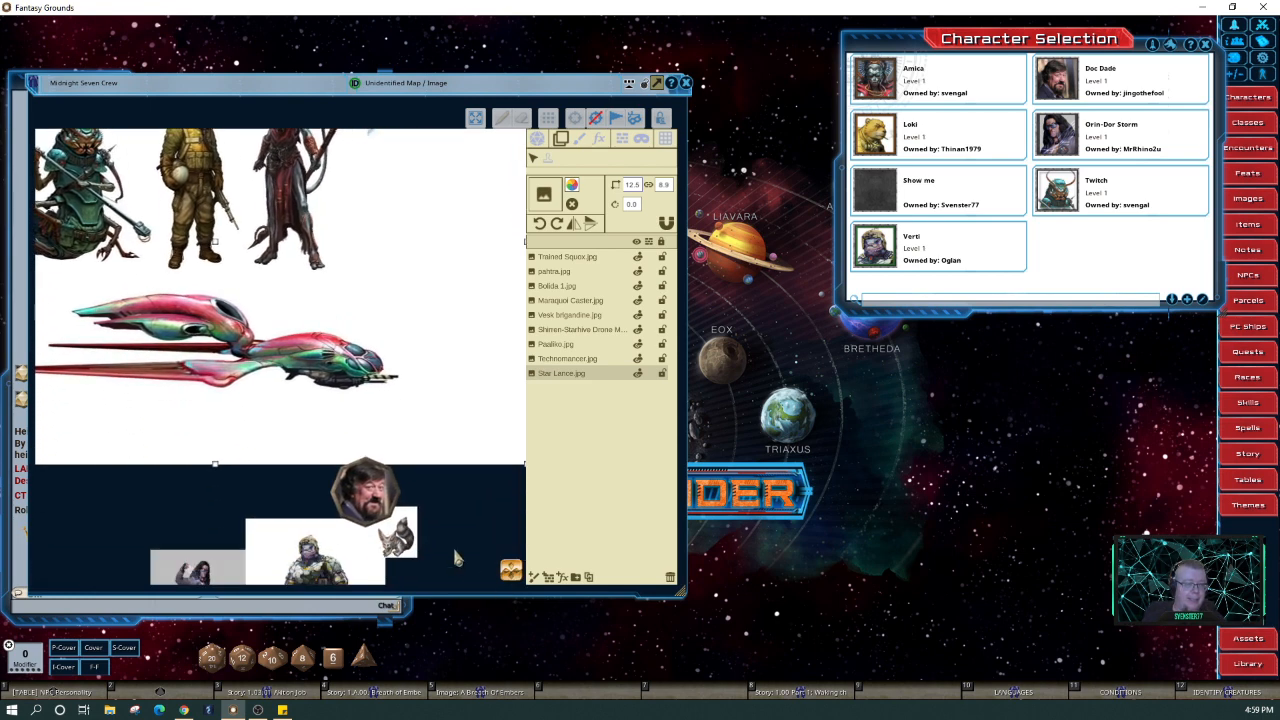
Move the Technomancer picture from below the background to the space just right of the Maraquoi Caster figure
click(213, 570)
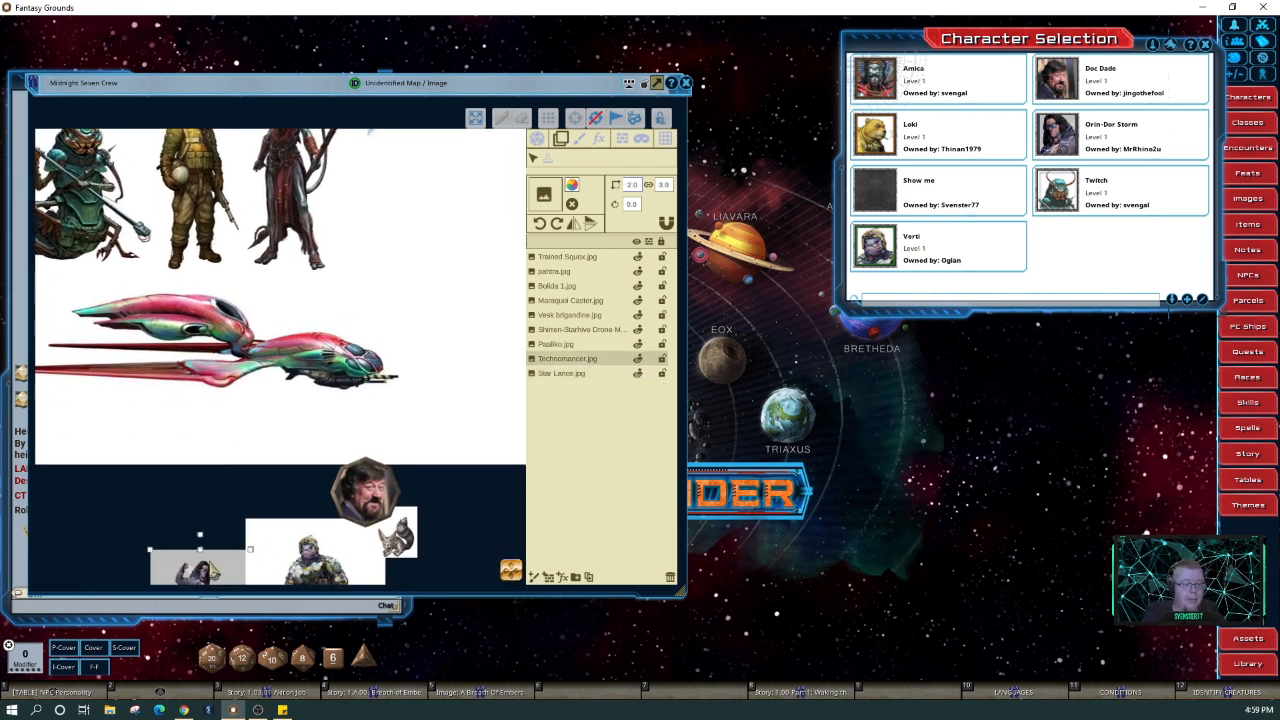
drag(213, 570, 483, 238)
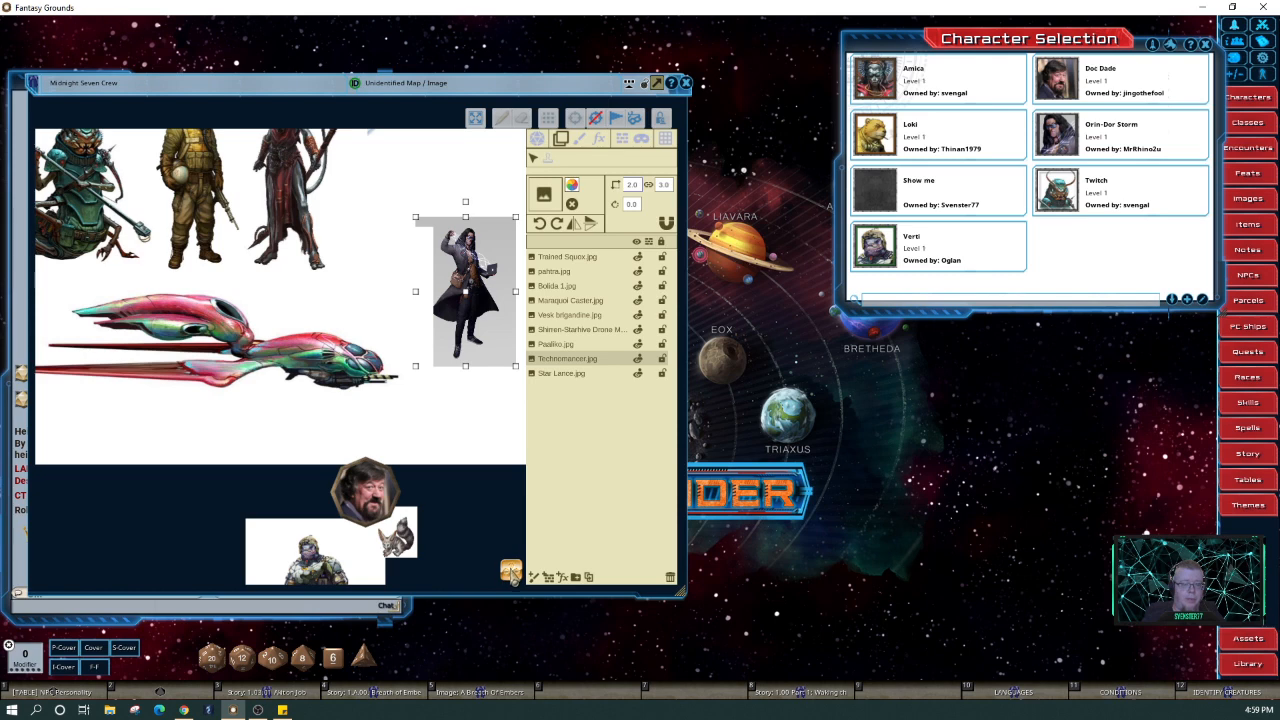
scroll(470, 532, up, 3)
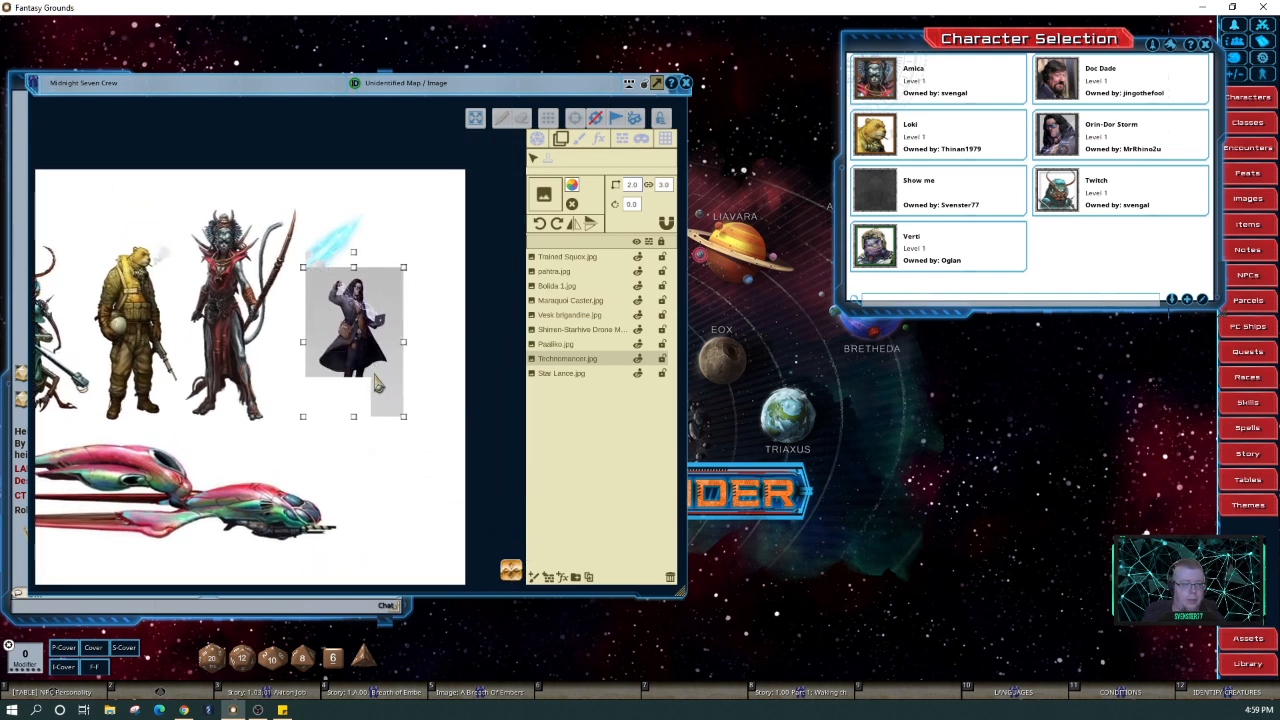
mouse_move(376, 379)
mouse_down()
mouse_move(344, 375)
mouse_move(381, 383)
mouse_up()
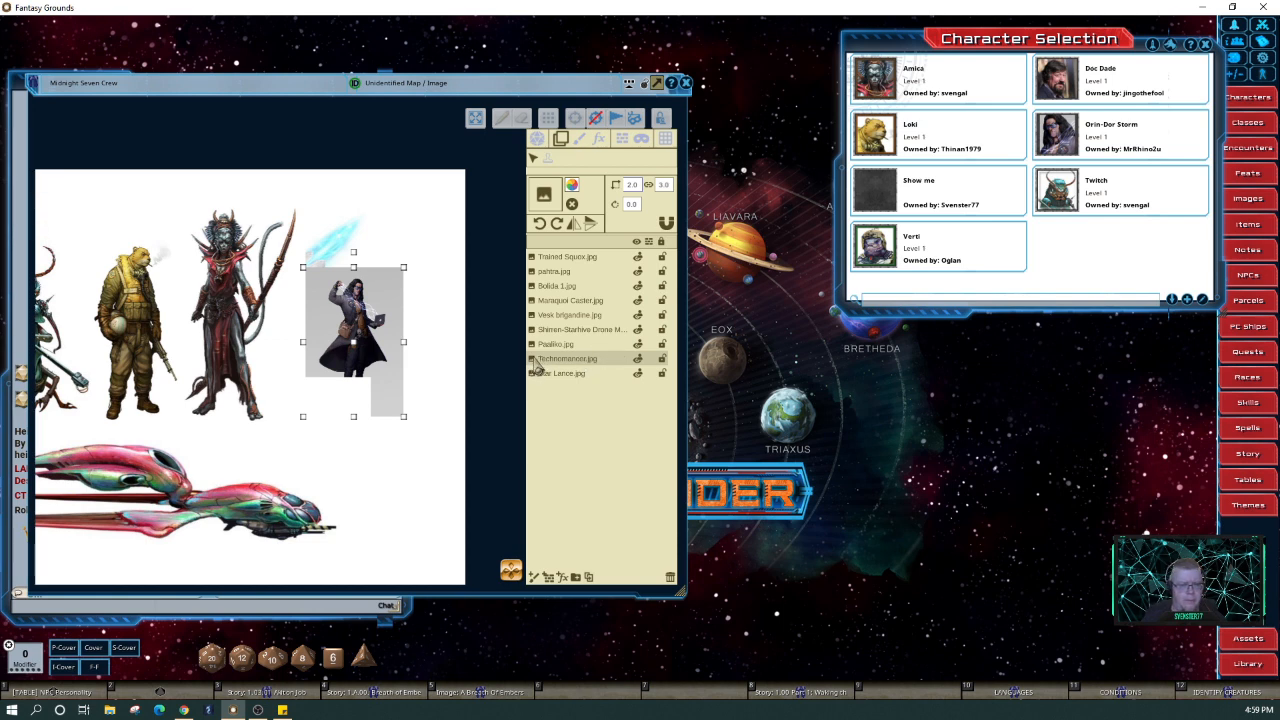
Raise the Technomancer layer to the top of the layer list and move the picture to the background's lower right, beside the starship
drag(536, 363, 546, 257)
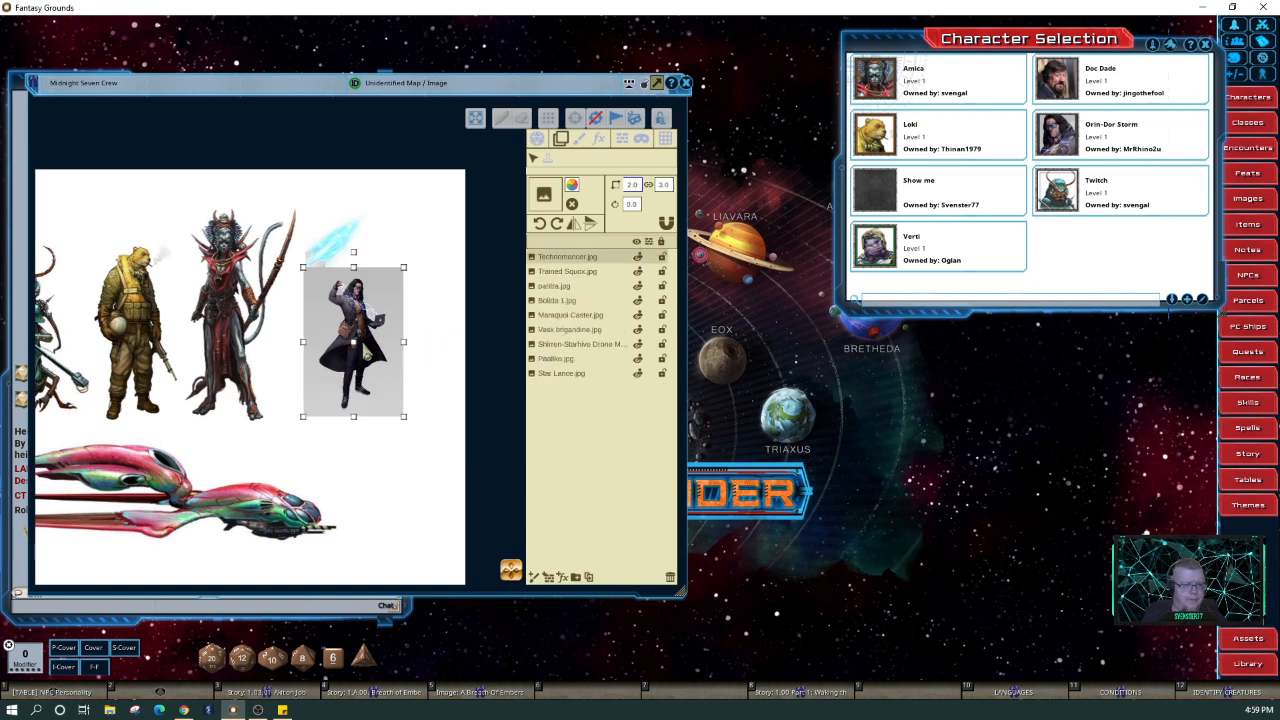
drag(369, 352, 346, 356)
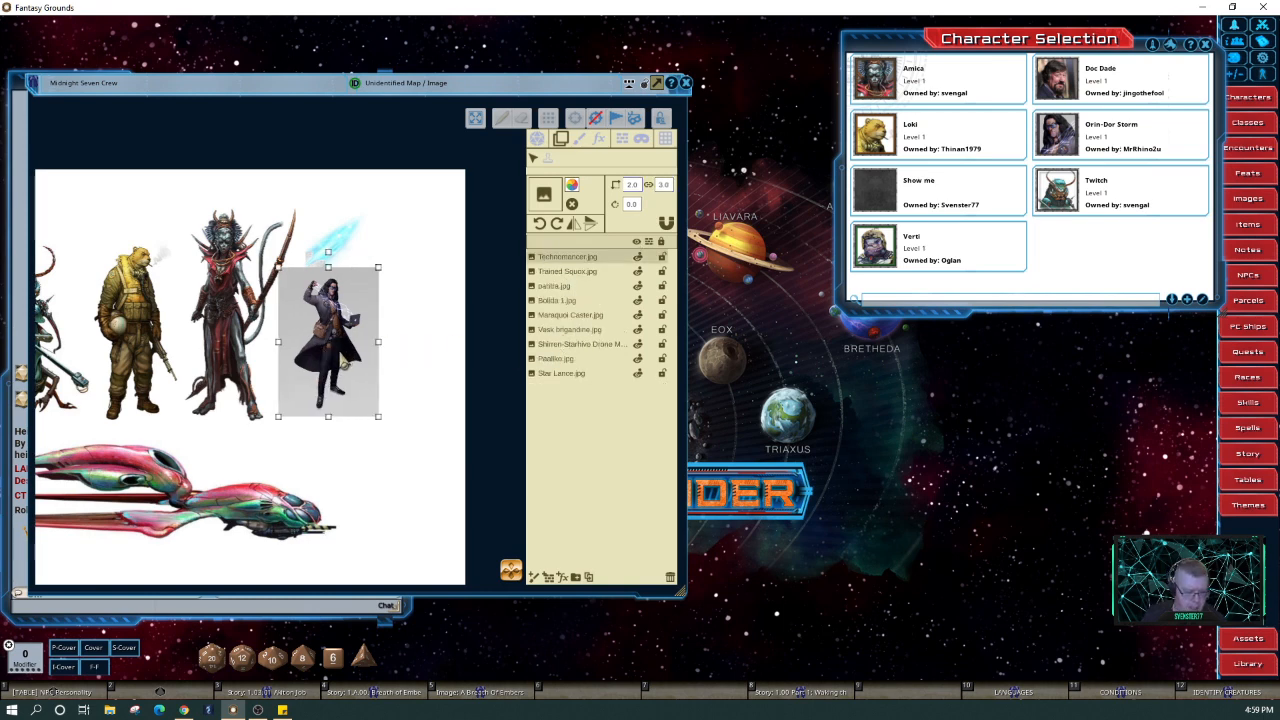
drag(346, 356, 446, 458)
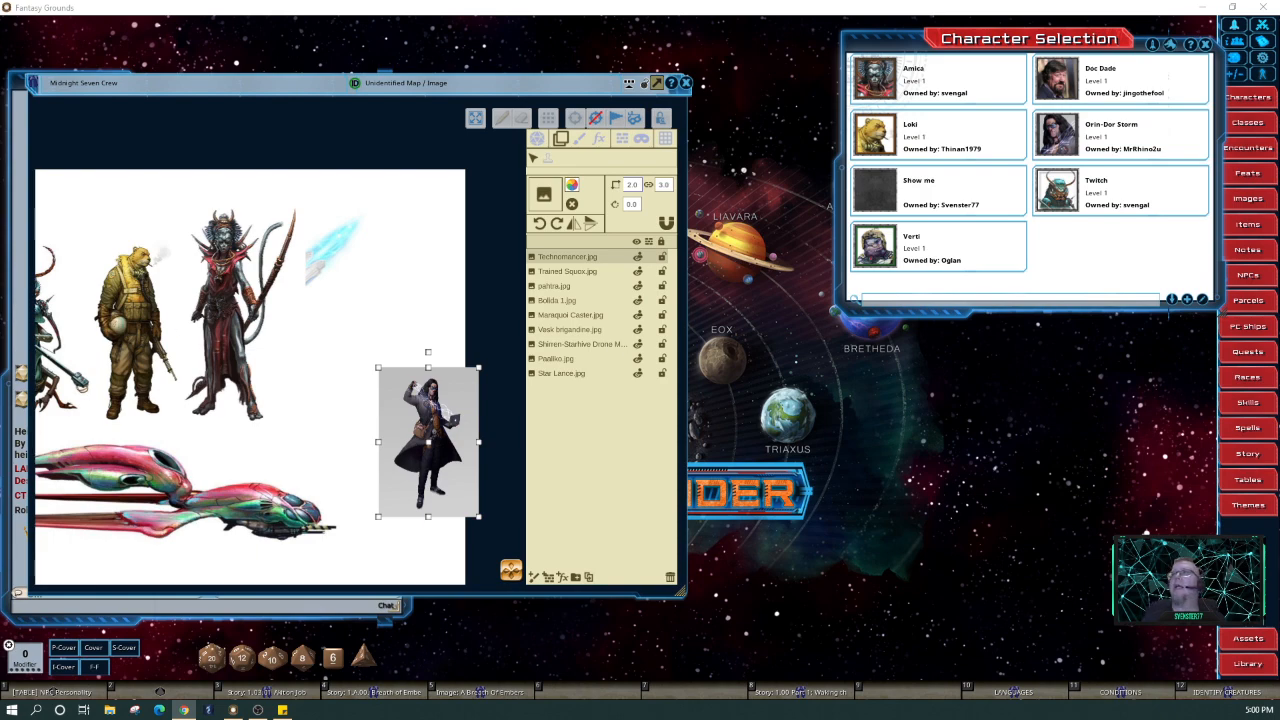
Switch to the Chrome browser, maximize its window and open a new tab
key(alt+Tab)
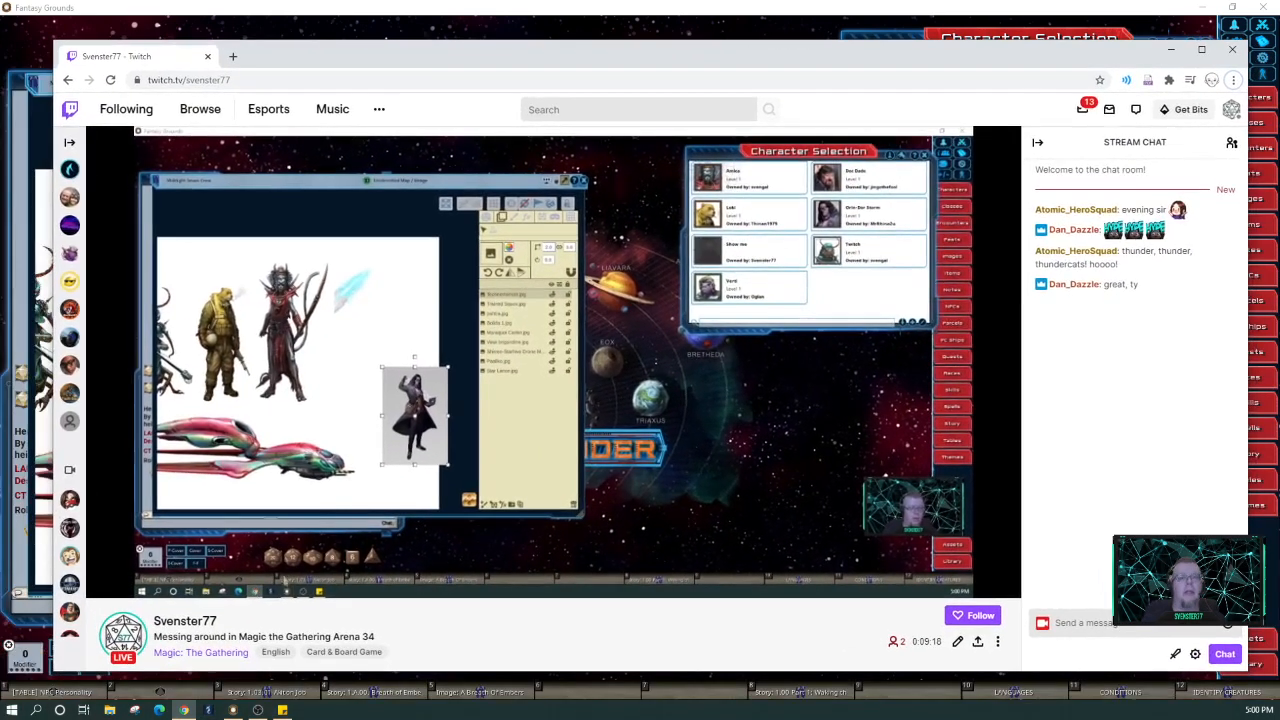
click(1172, 50)
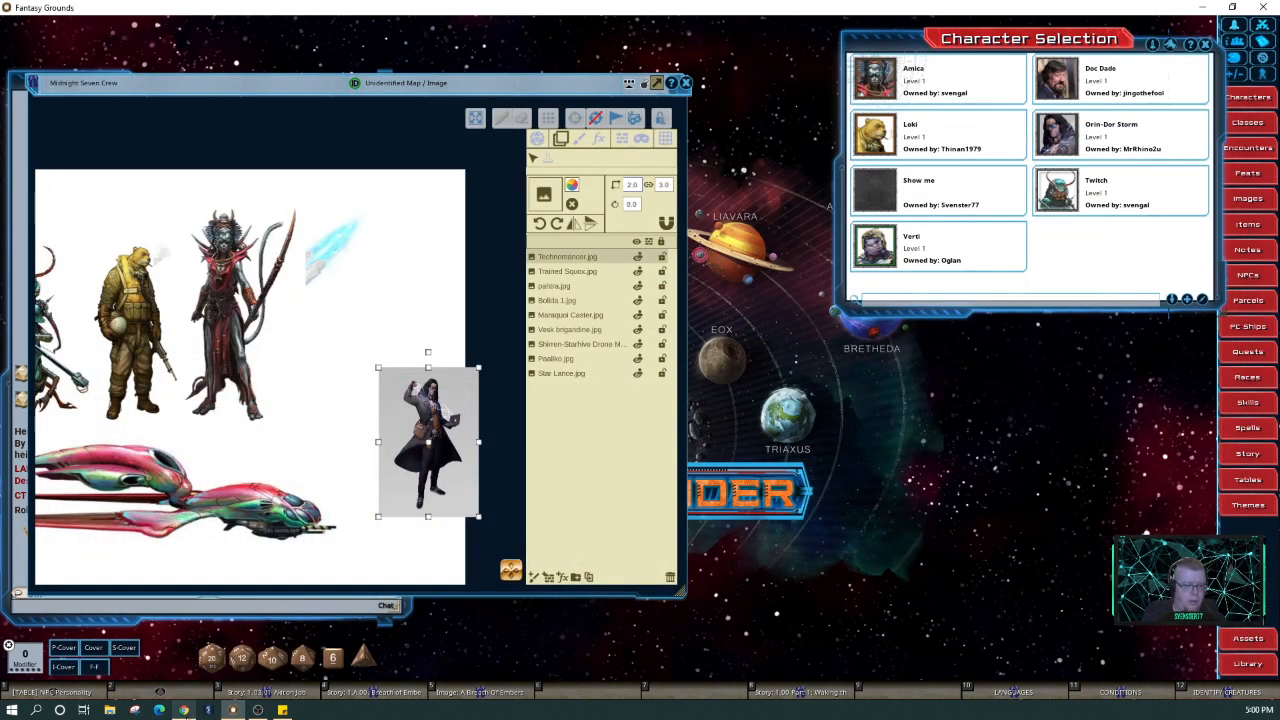
click(183, 710)
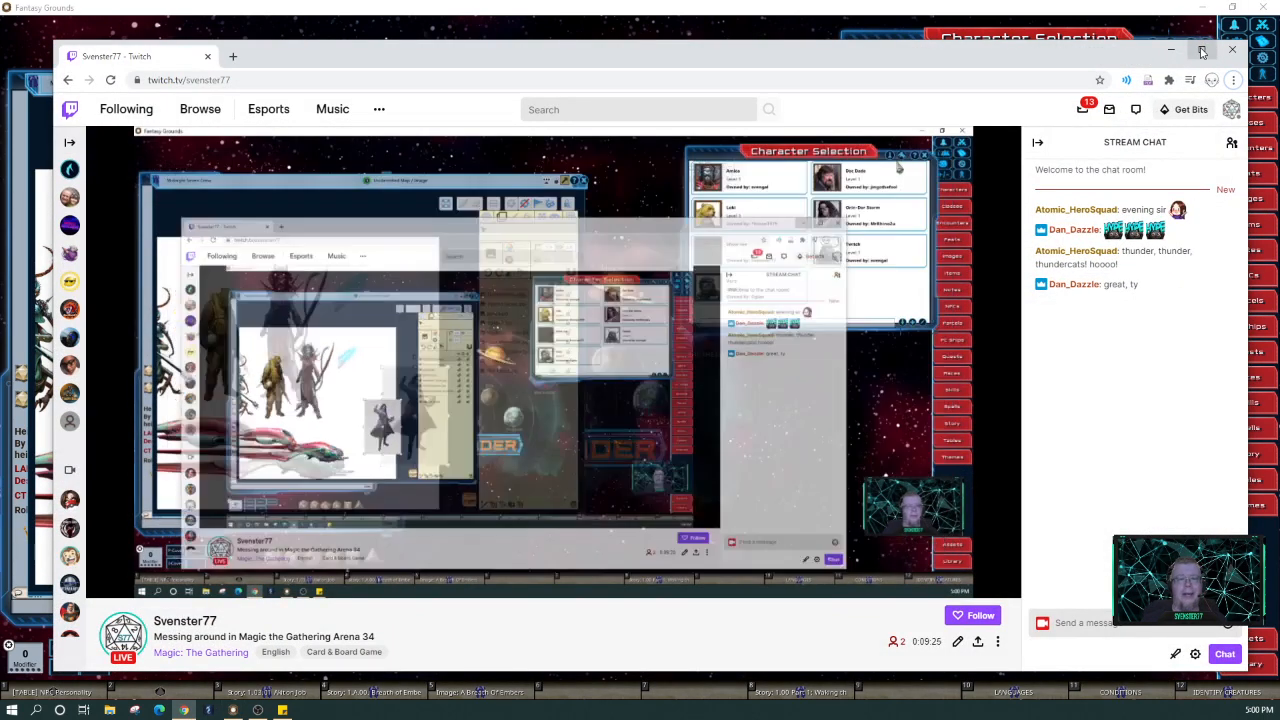
click(1204, 50)
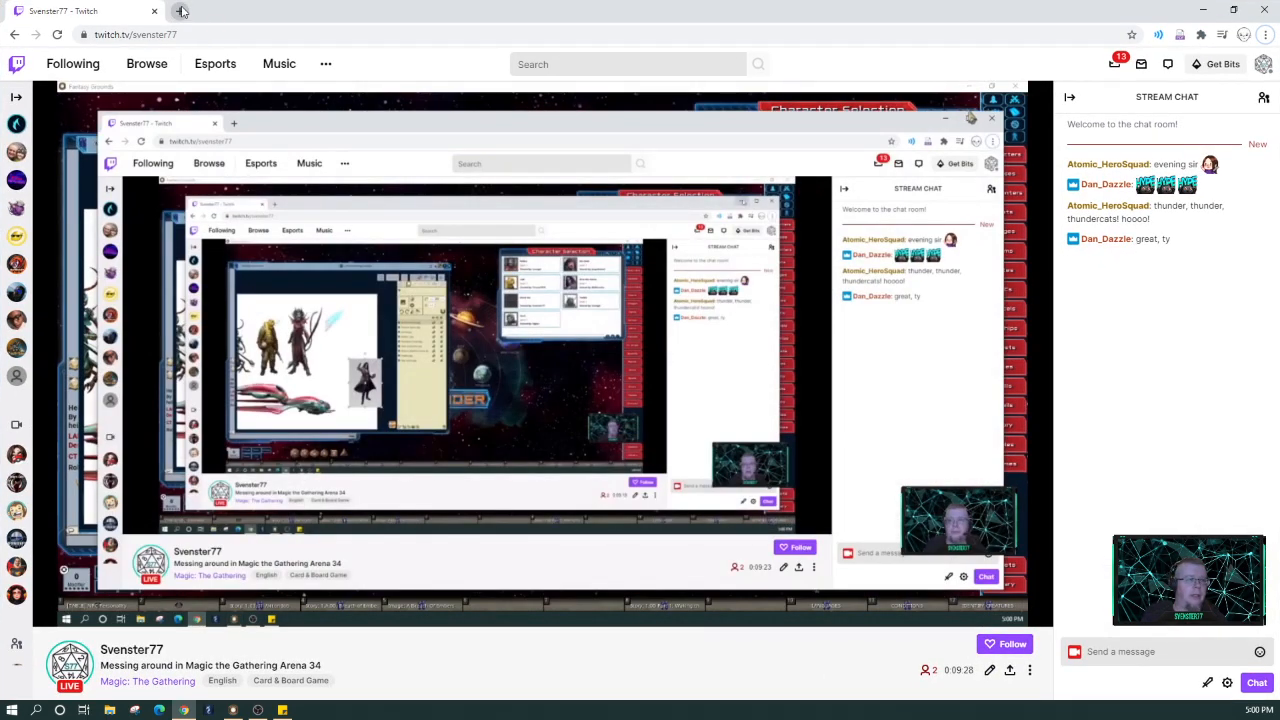
click(180, 11)
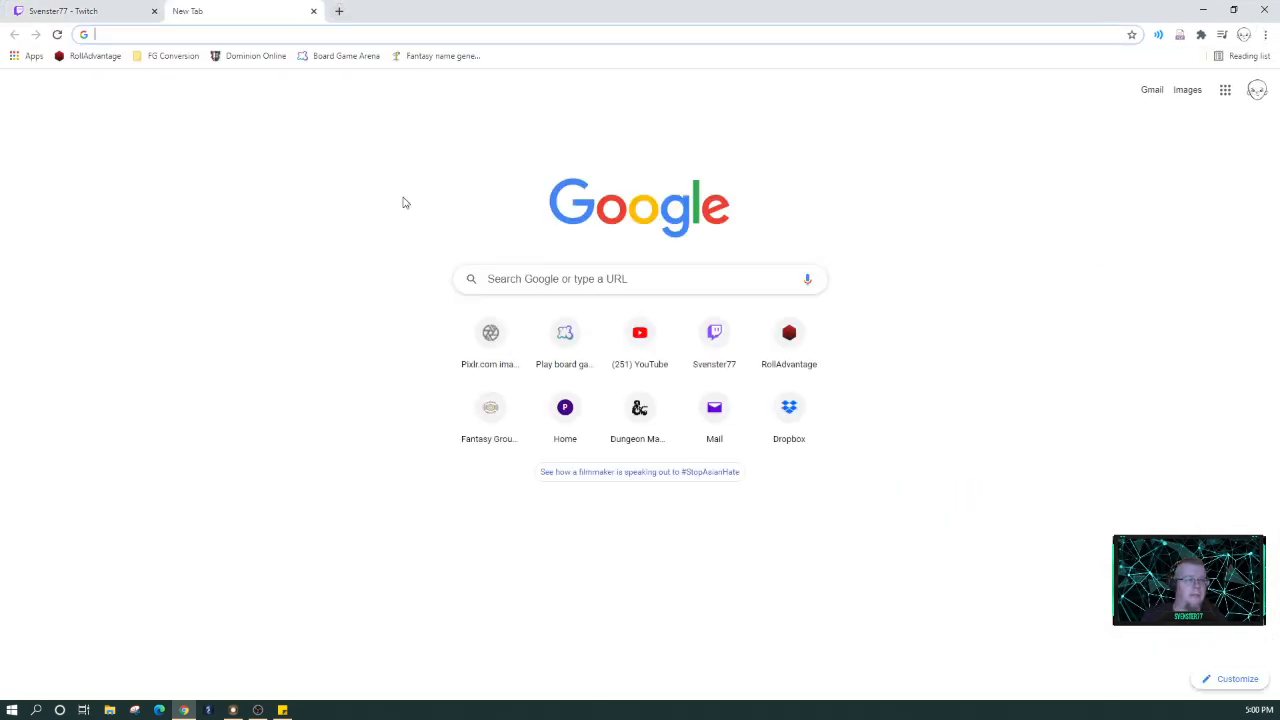
Open the Pixlr website and go to the Pixlr E photo editor
click(501, 361)
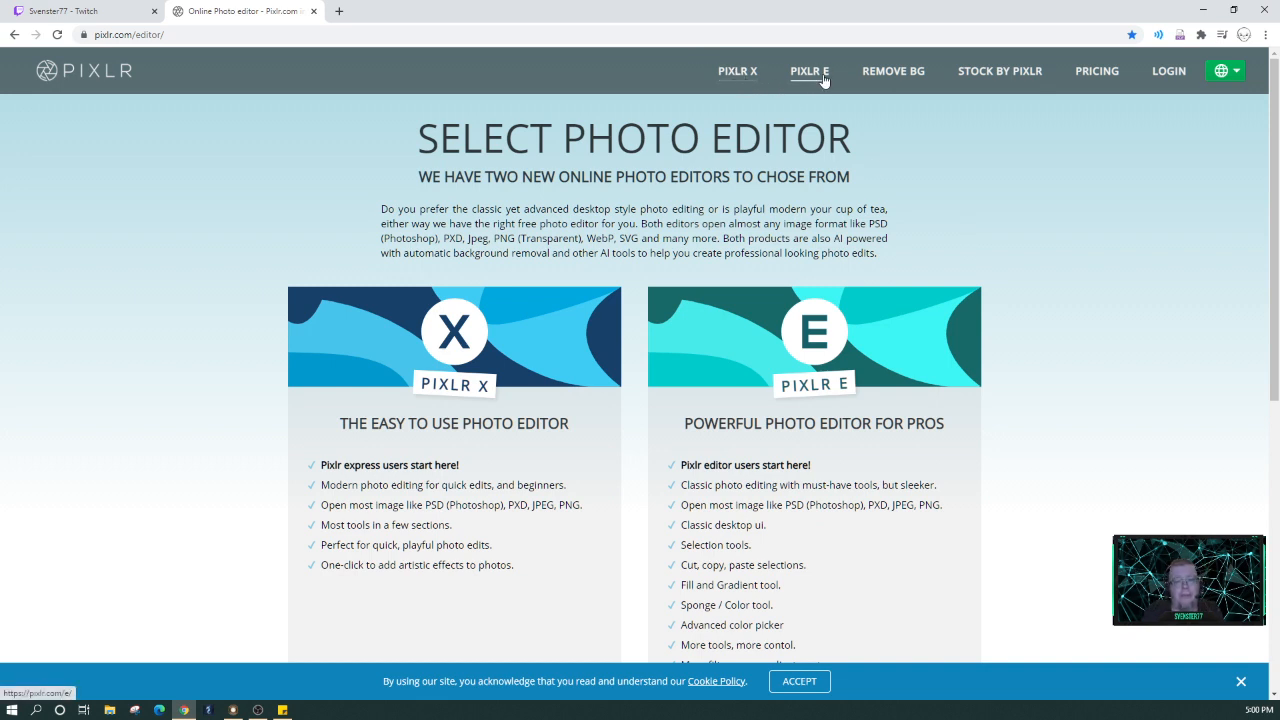
click(743, 85)
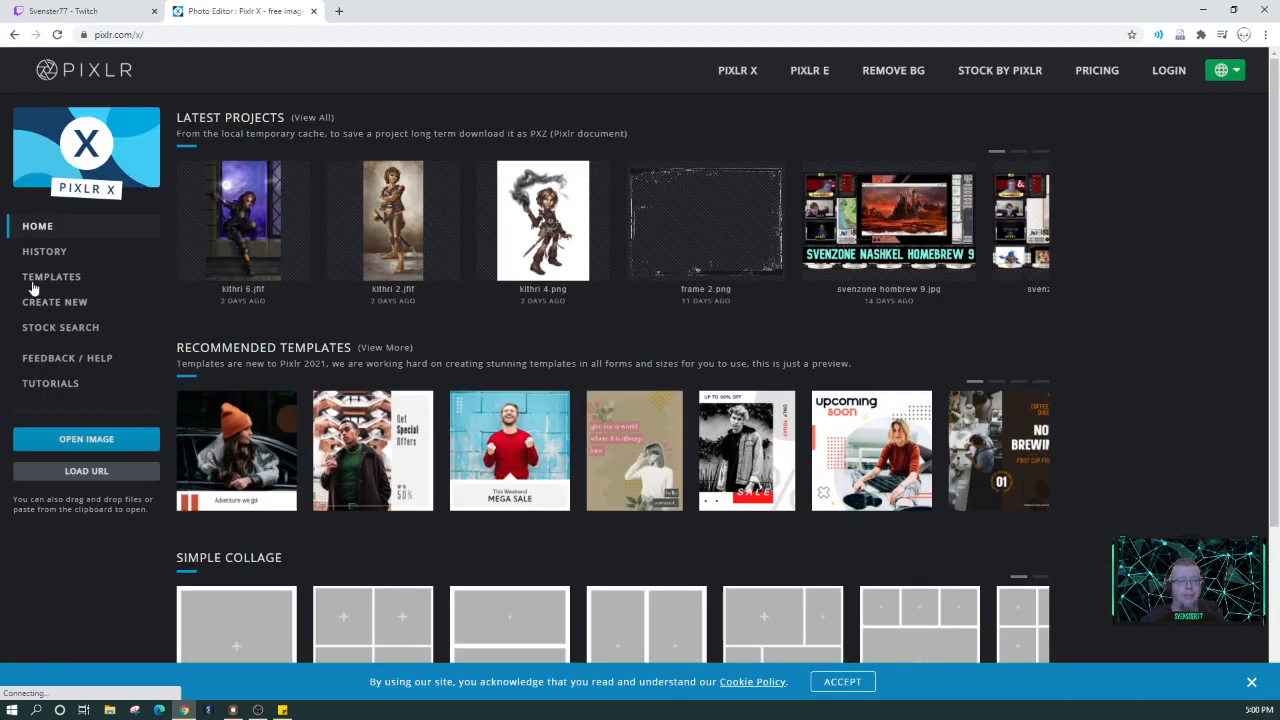
click(816, 72)
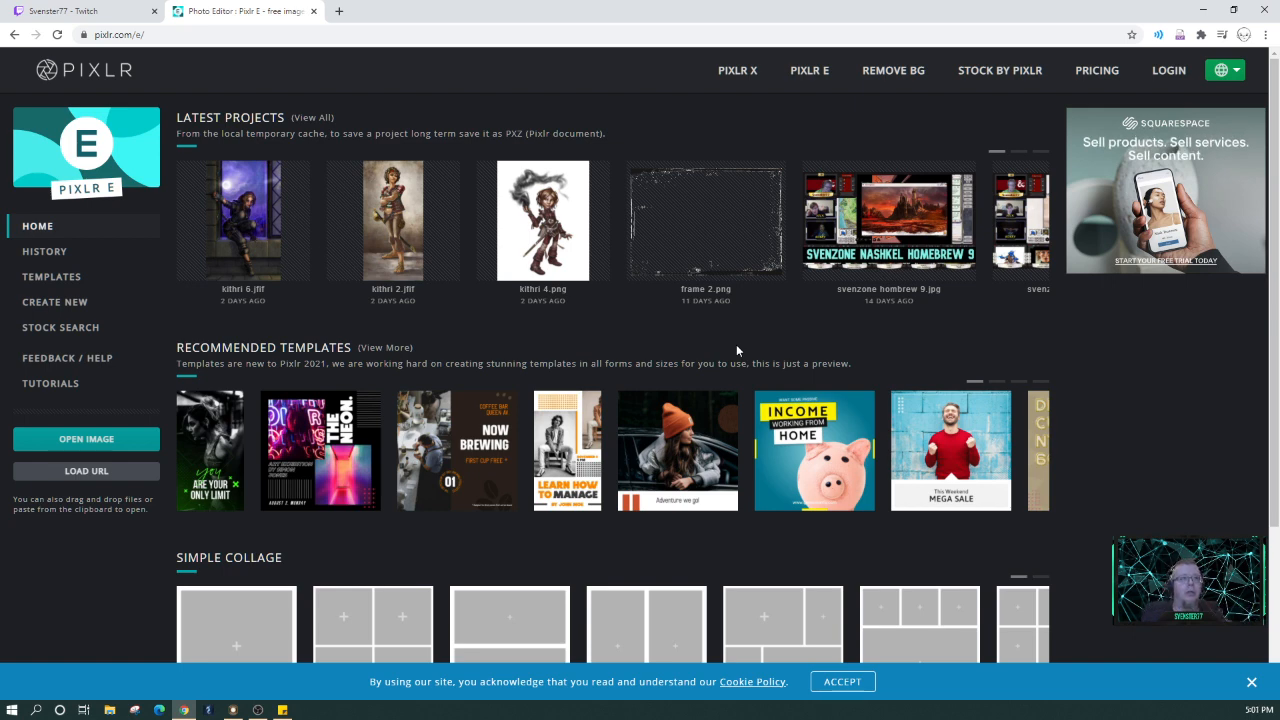
Open the Technomancer image from the images folder of Fantasy Grounds in the editor
click(100, 440)
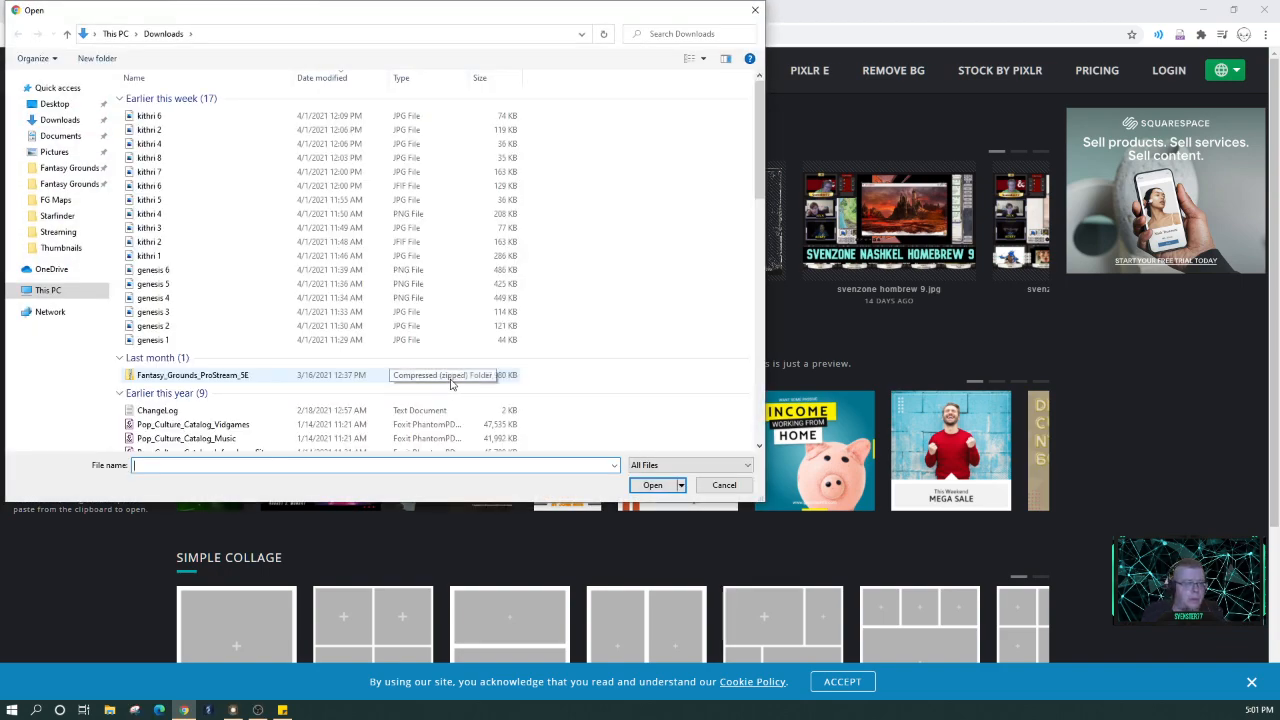
click(70, 184)
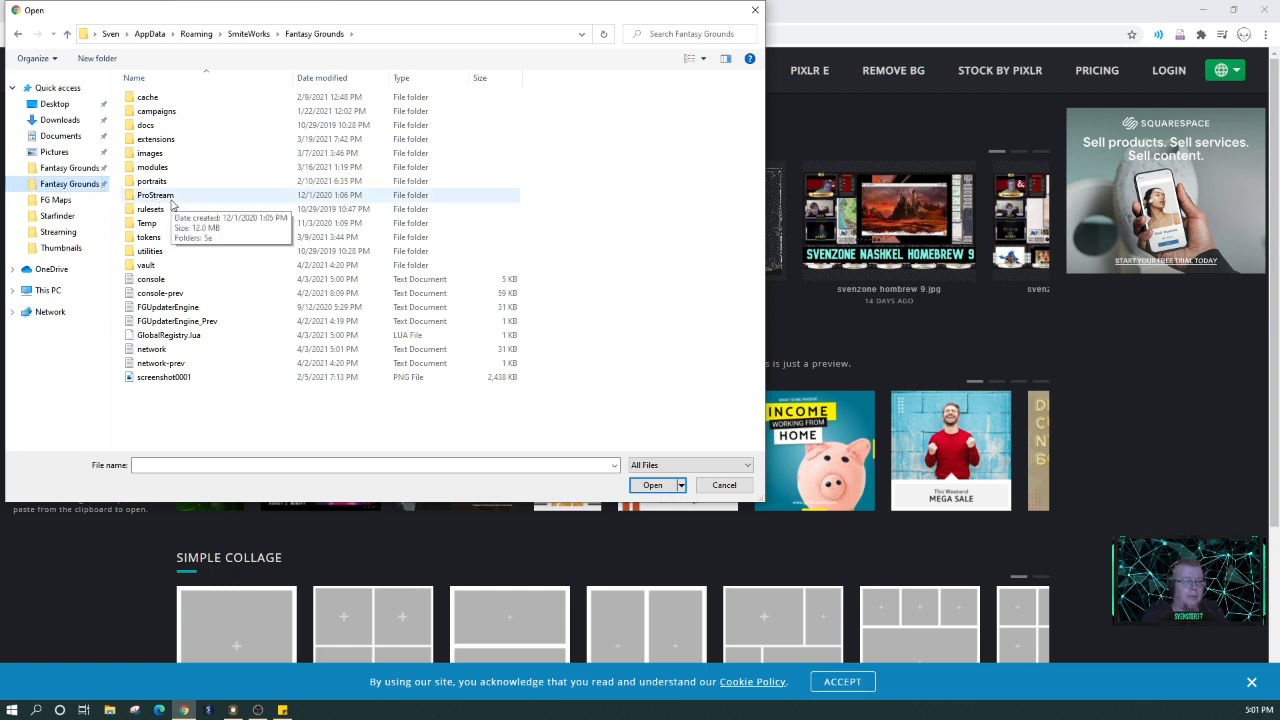
double_click(170, 157)
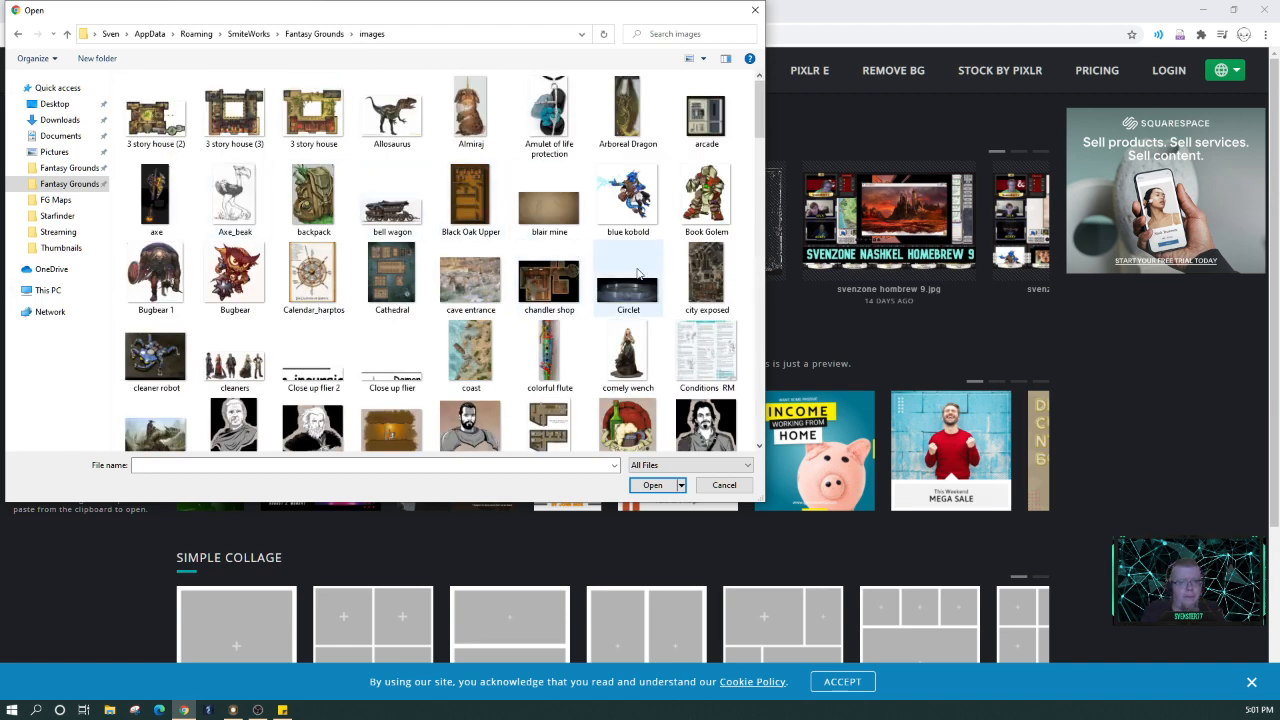
scroll(585, 251, down, 15)
scroll(637, 272, down, 1)
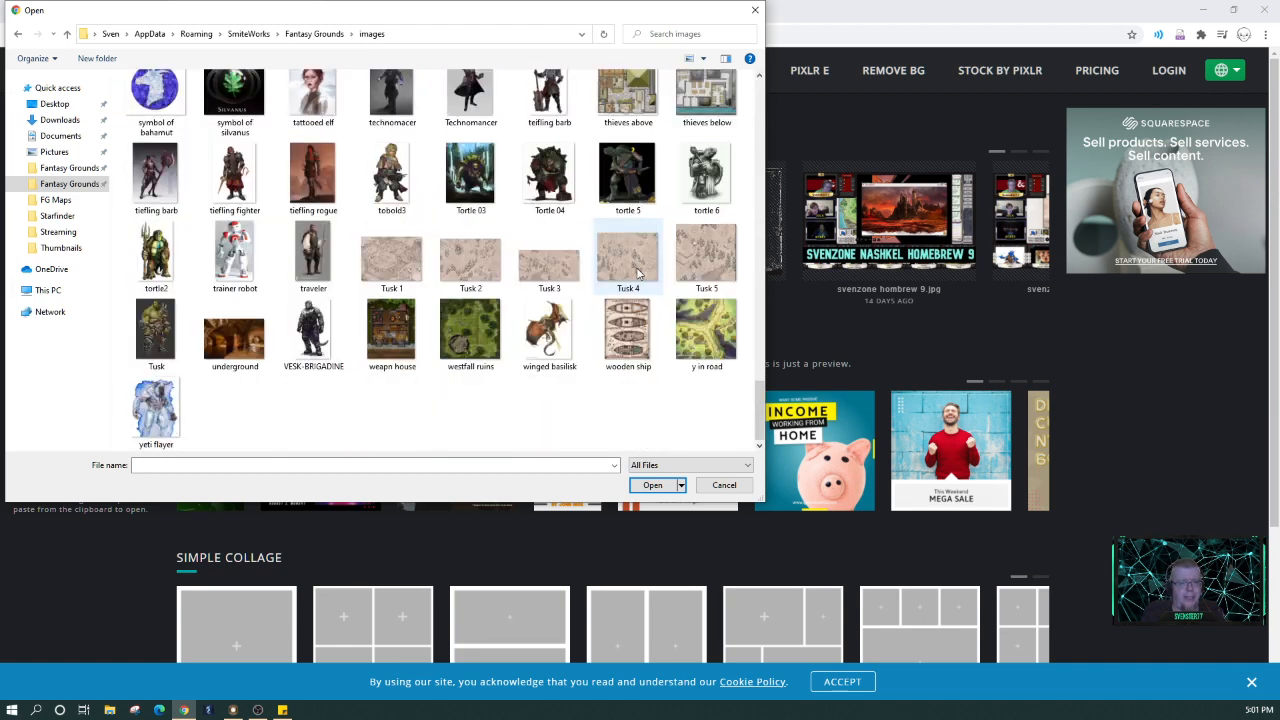
click(395, 100)
click(482, 118)
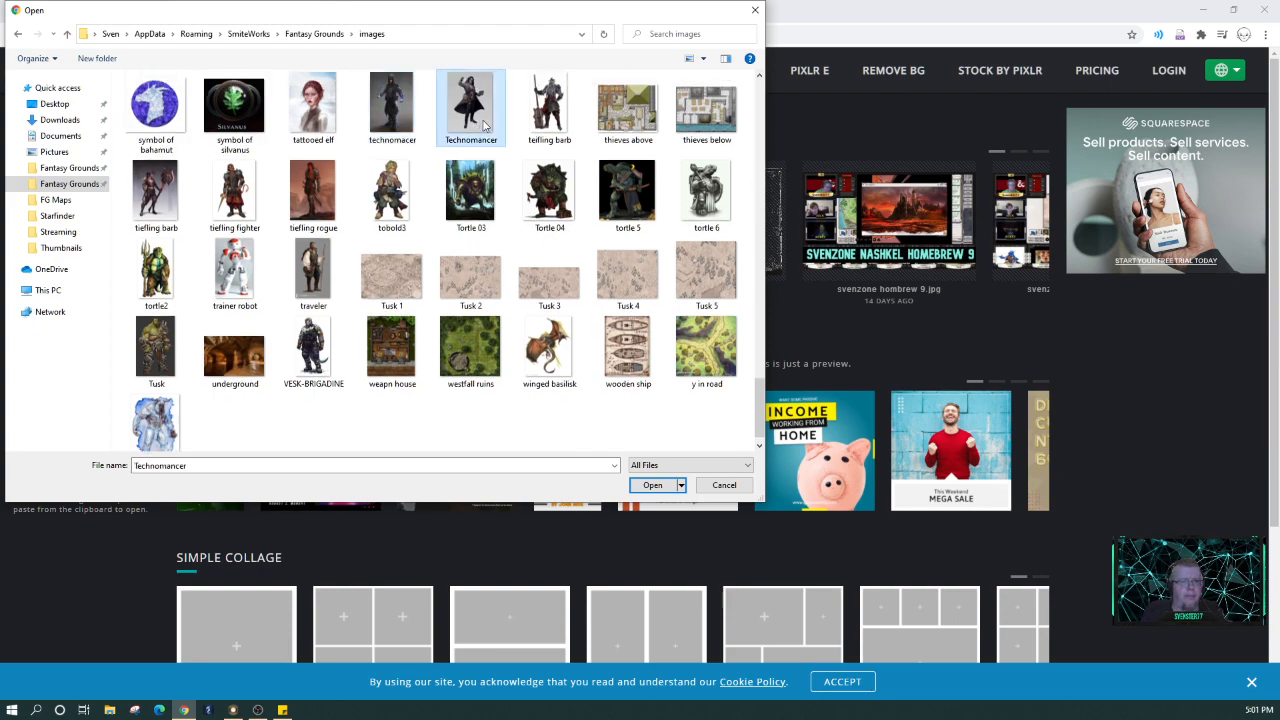
click(657, 489)
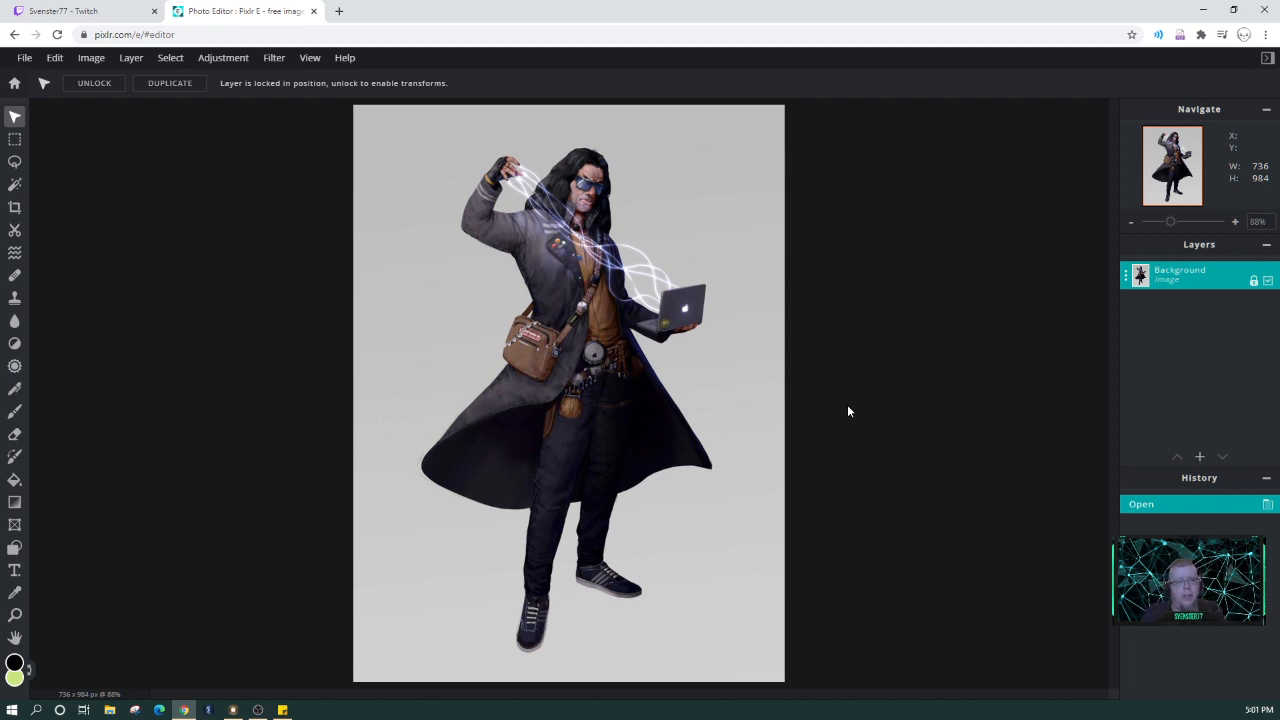
Select the grey background around the Technomancer with the Wand tool and delete it
click(16, 185)
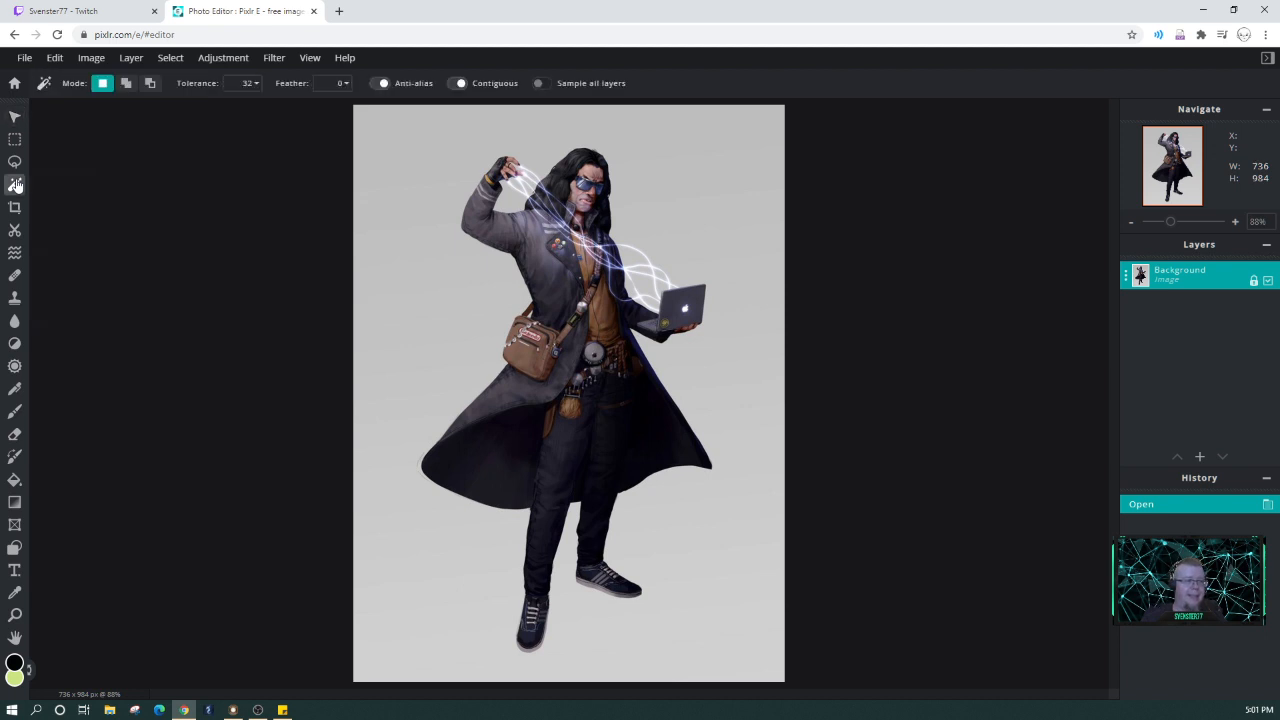
click(403, 216)
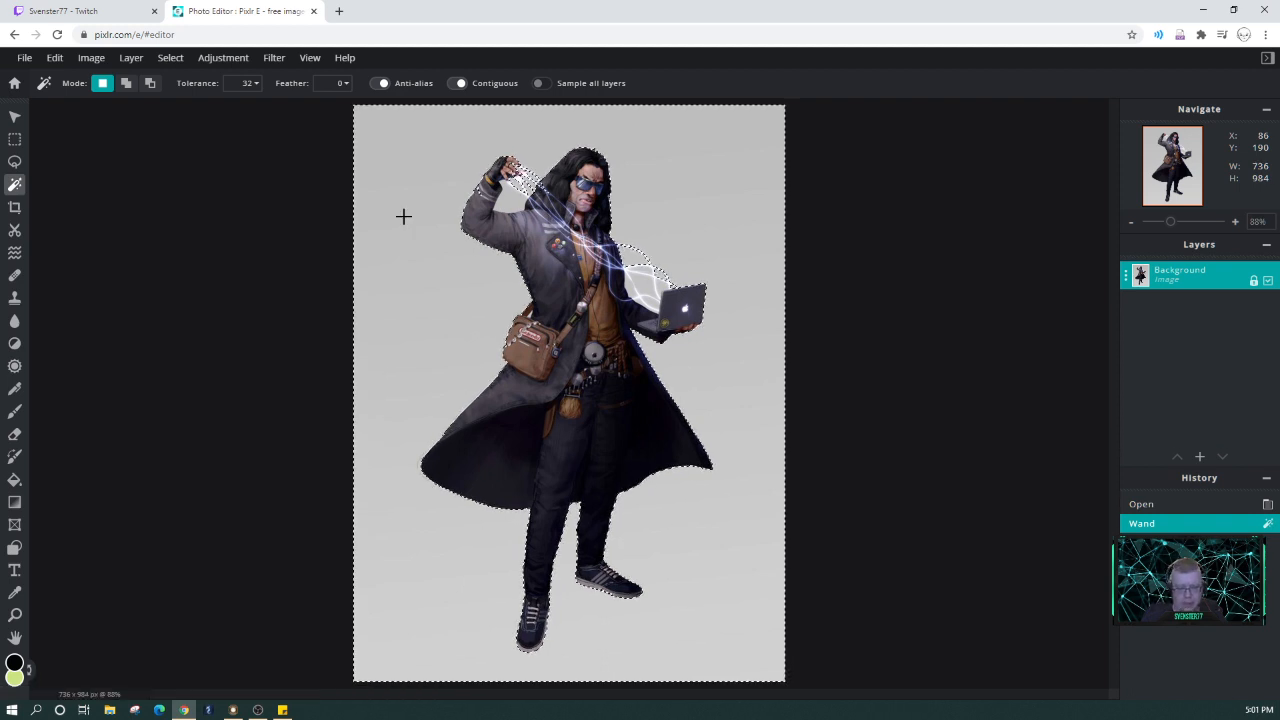
key(Delete)
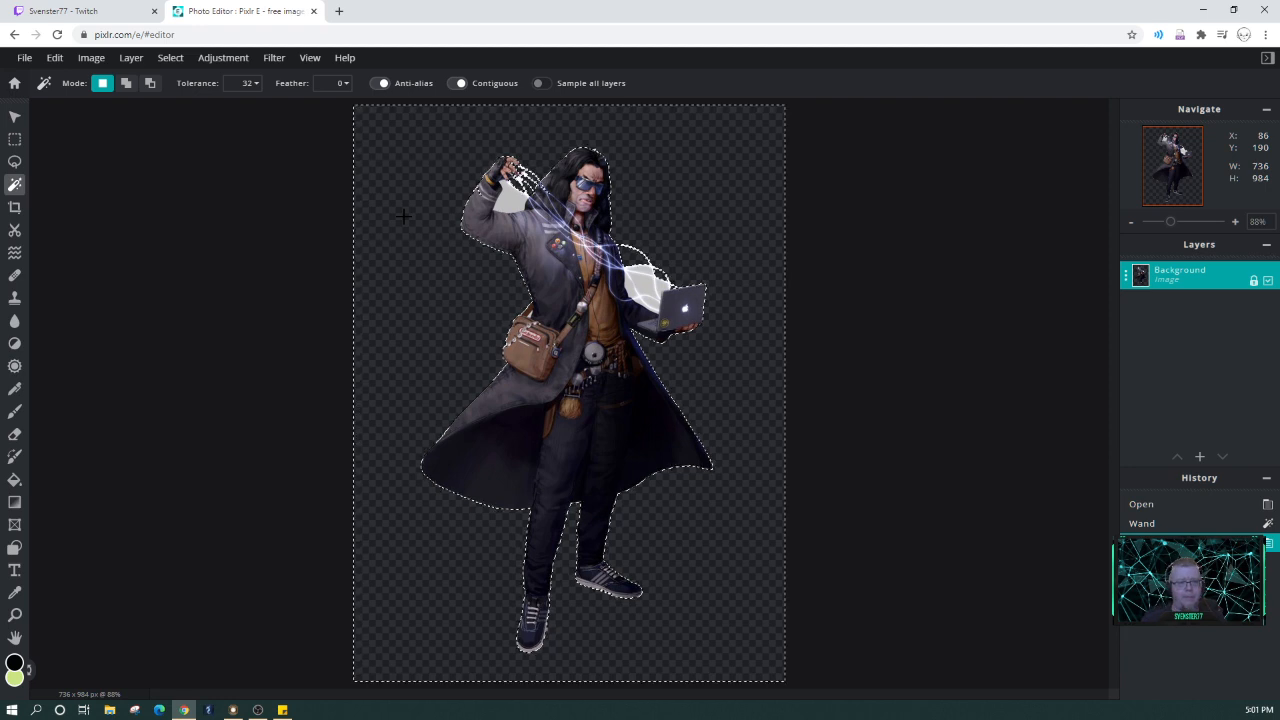
Wand-select and delete the leftover background patches beside the raised arm and between the energy strands near the laptop
click(510, 204)
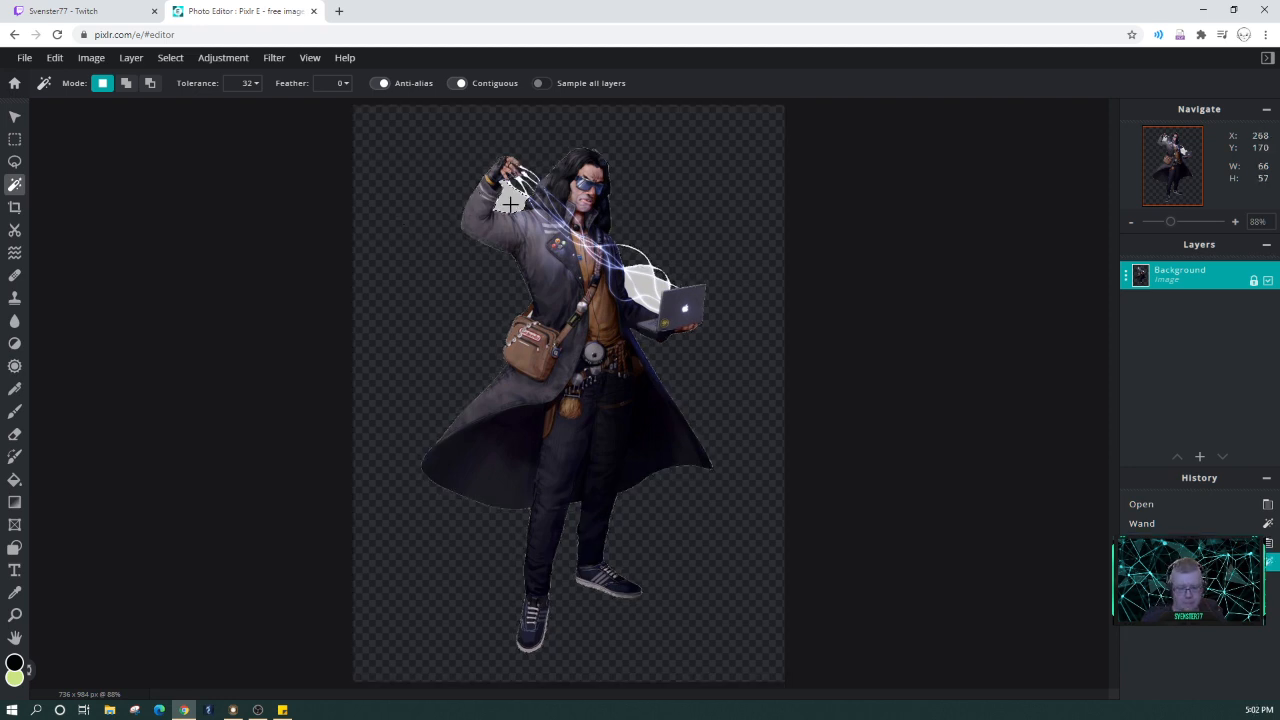
key(Delete)
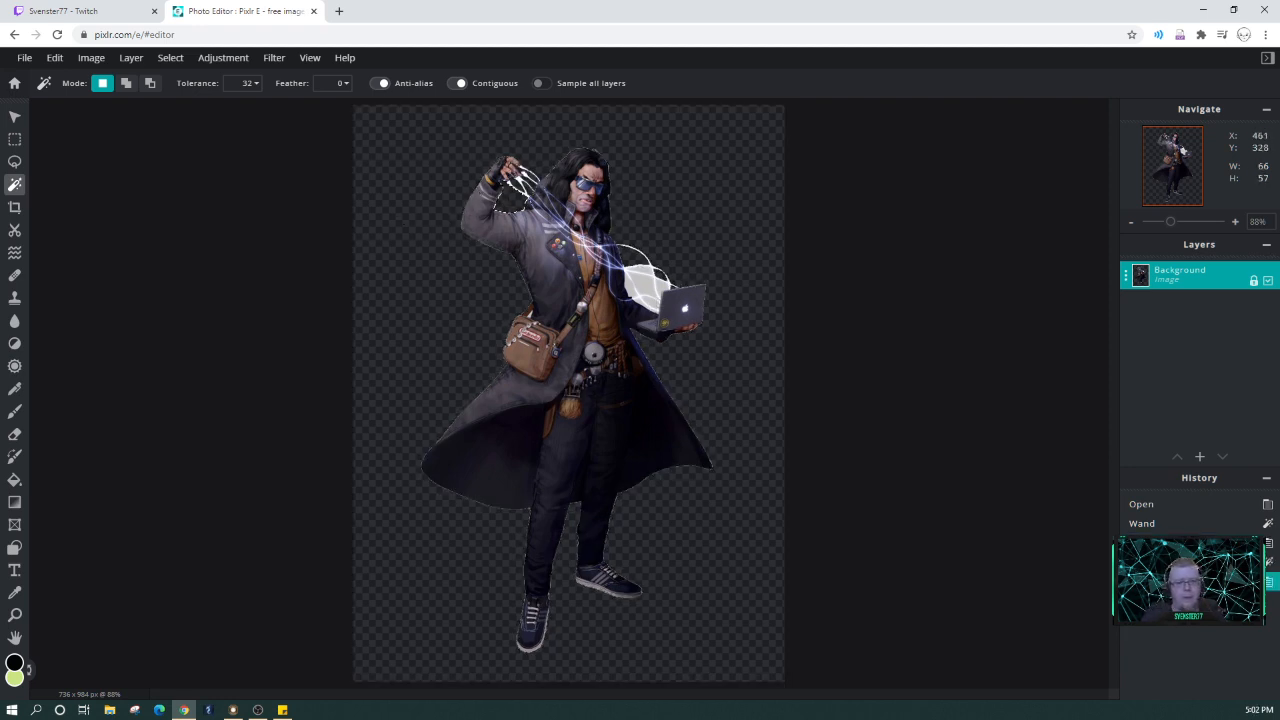
click(634, 293)
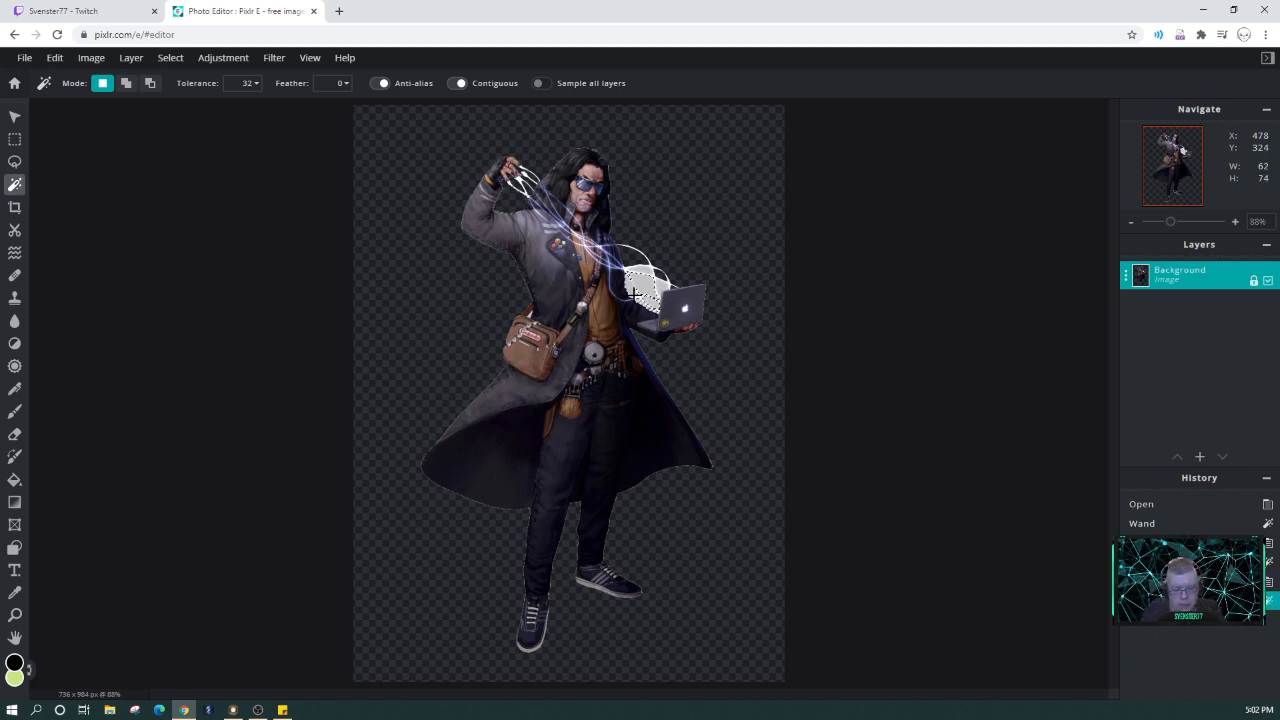
key(Delete)
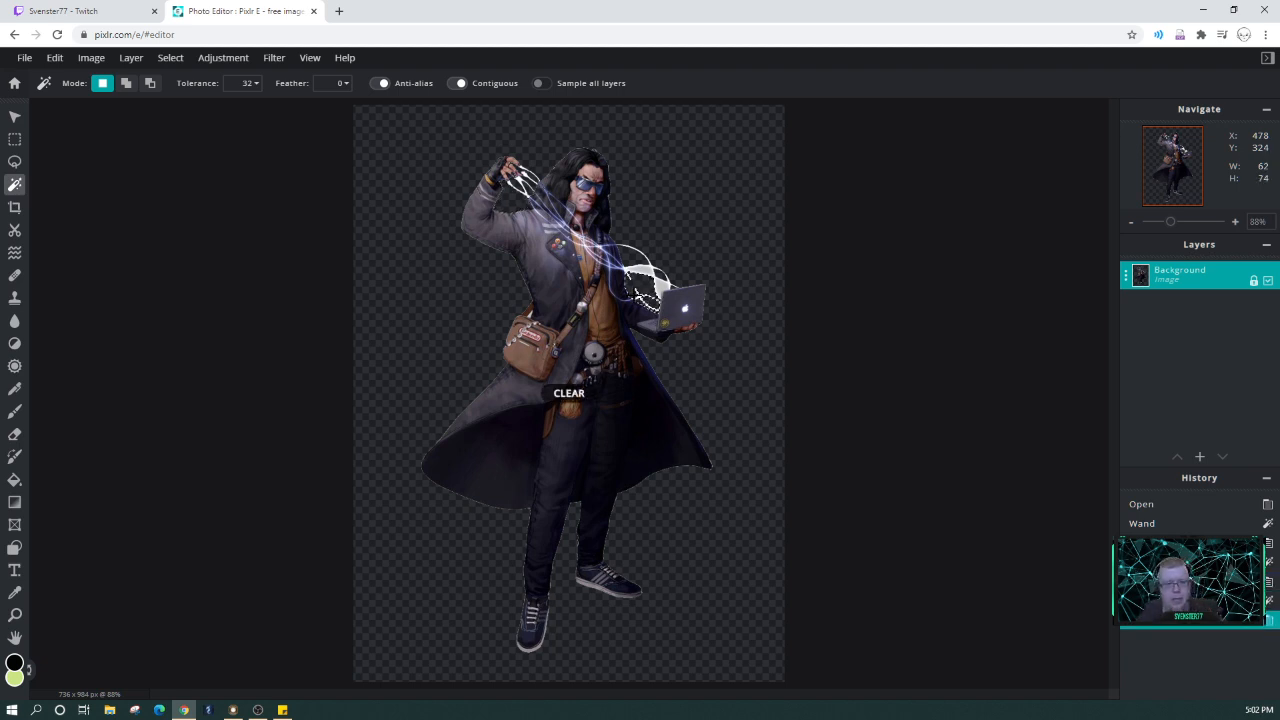
click(645, 270)
key(Delete)
click(665, 287)
key(Delete)
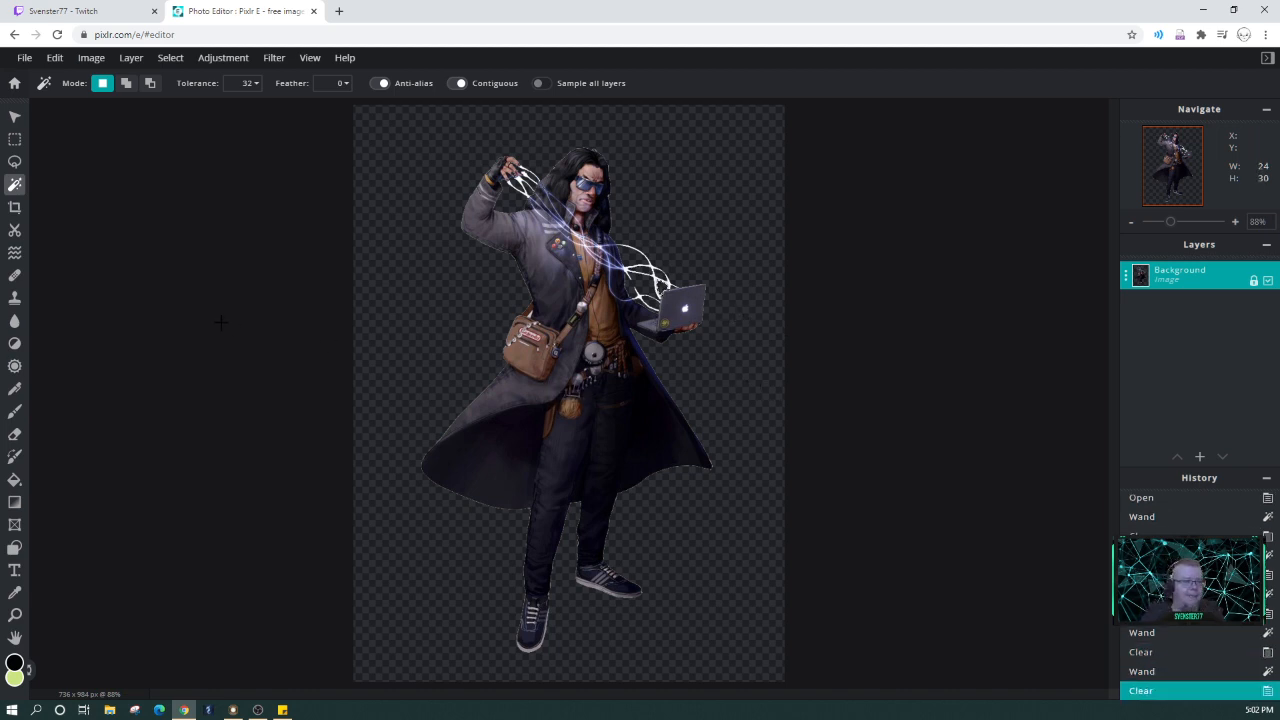
Start saving the Technomancer image, compare the JPG preview and choose PNG as the file type
click(27, 59)
click(24, 58)
click(28, 62)
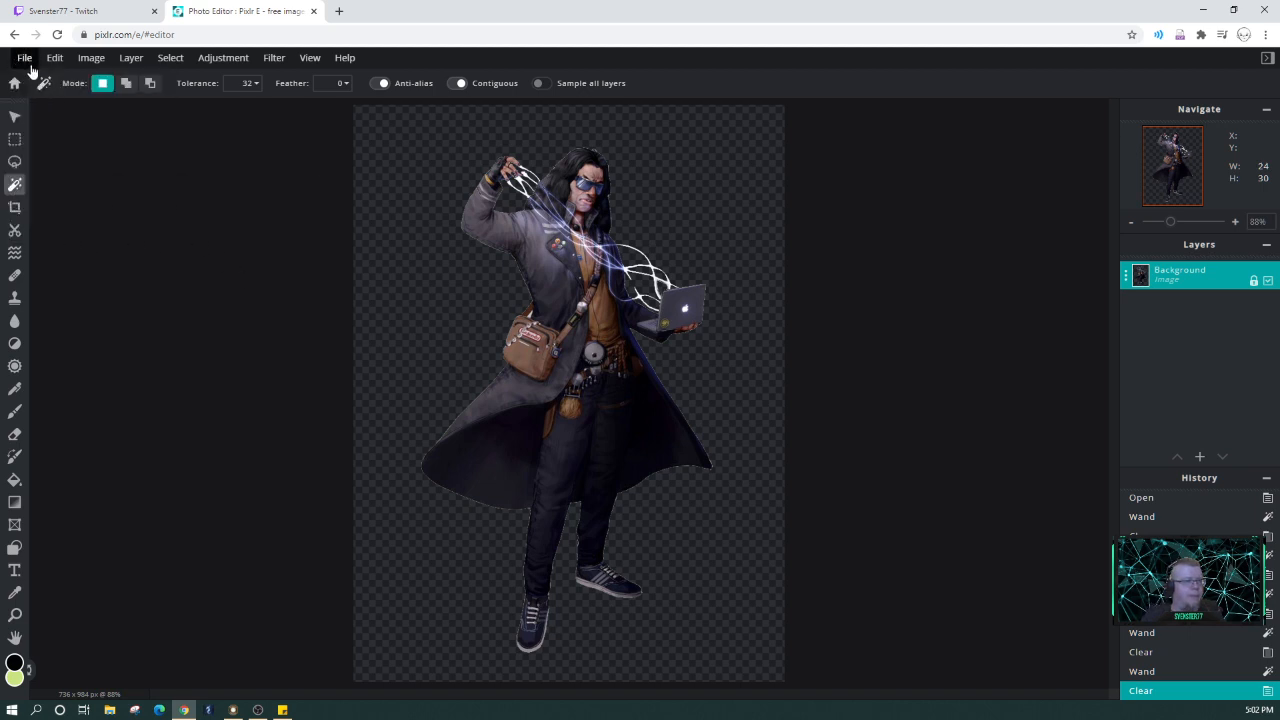
click(28, 60)
click(46, 176)
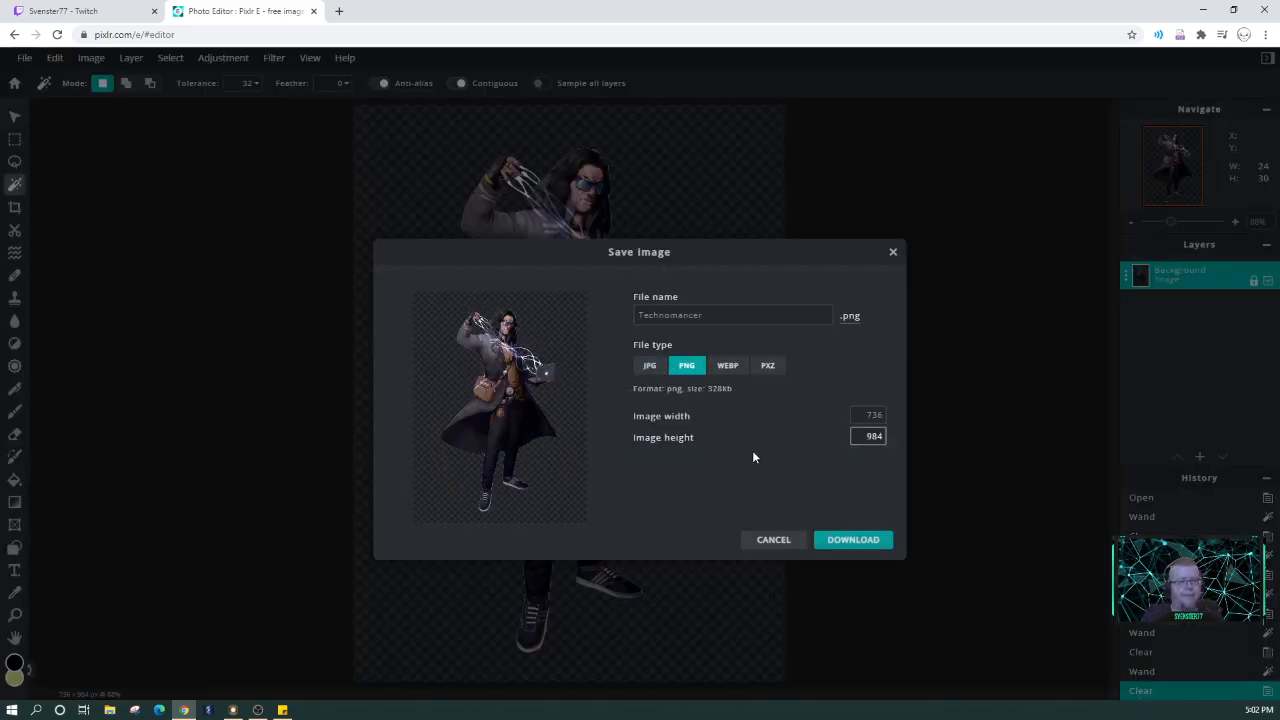
click(664, 372)
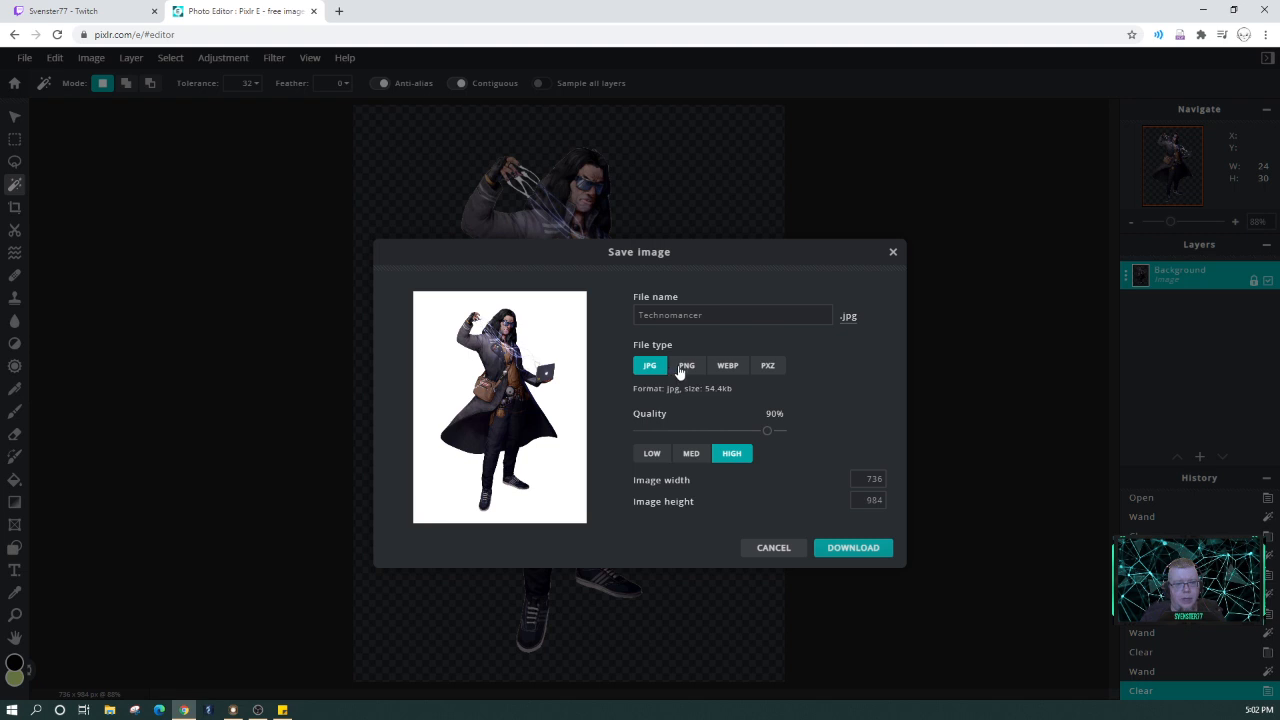
click(686, 368)
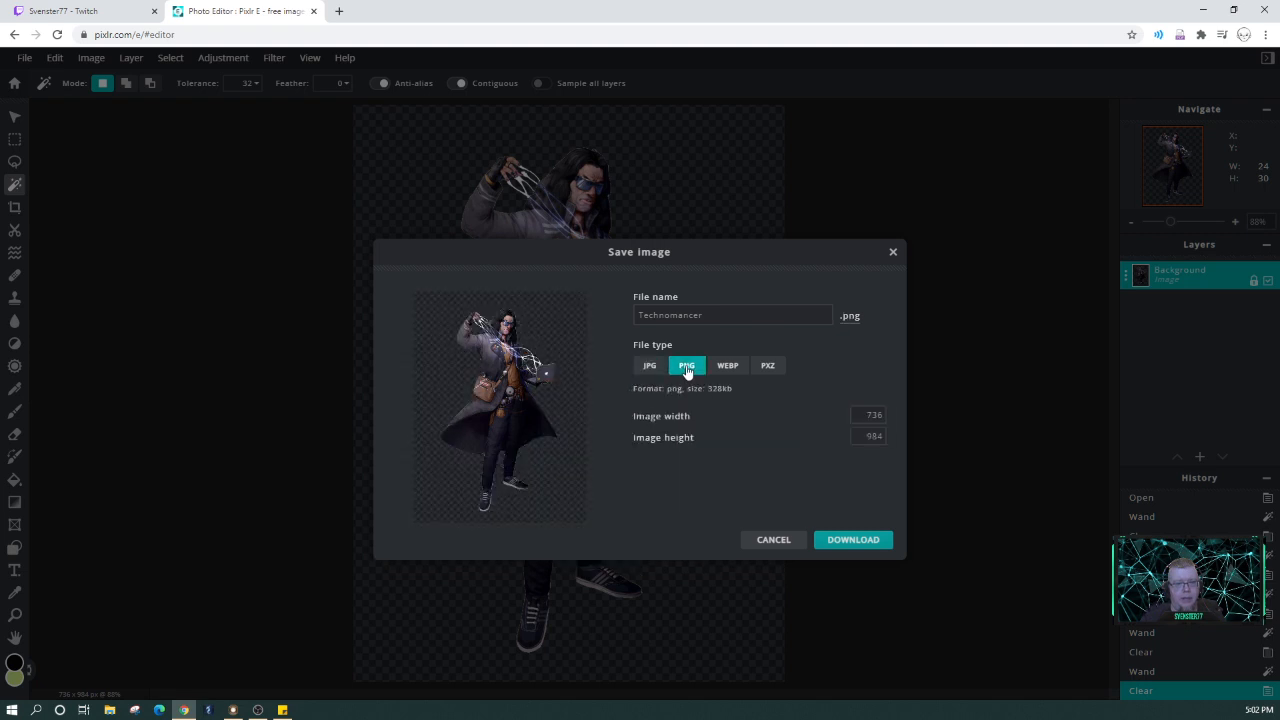
Download the Technomancer PNG into the images folder of Fantasy Grounds under the name Technomancer and close the save dialog
click(857, 547)
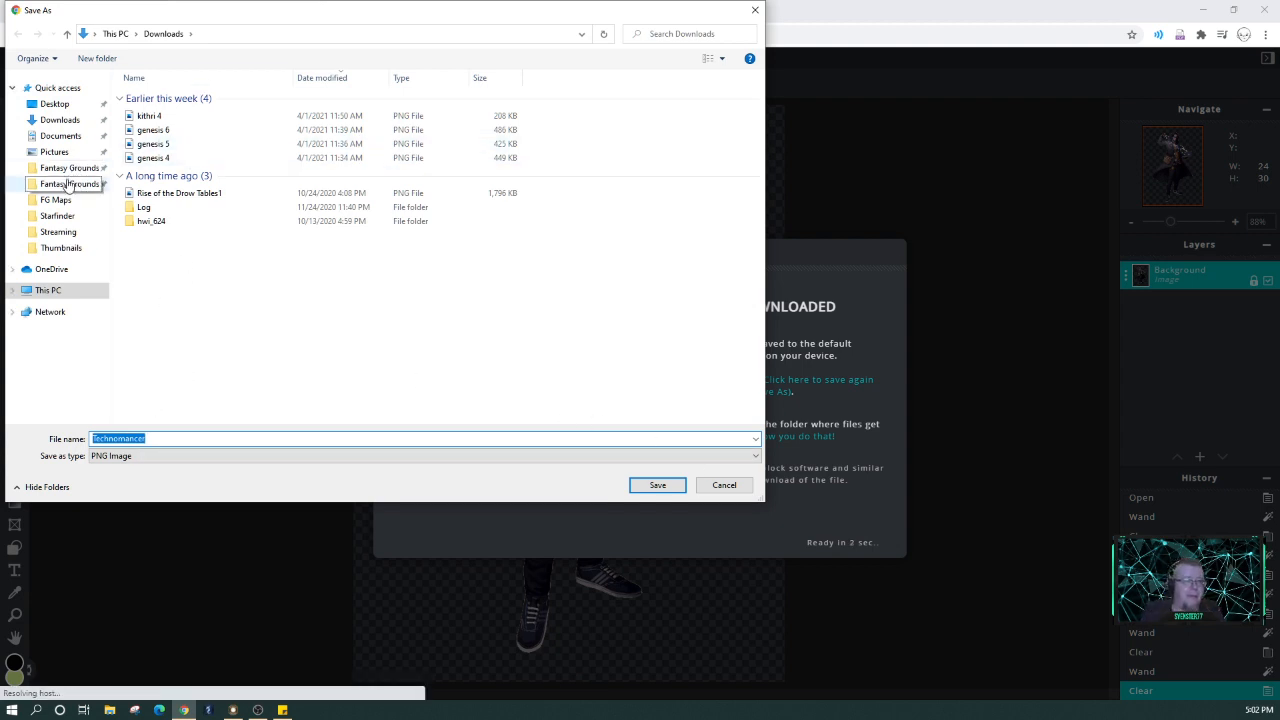
click(68, 185)
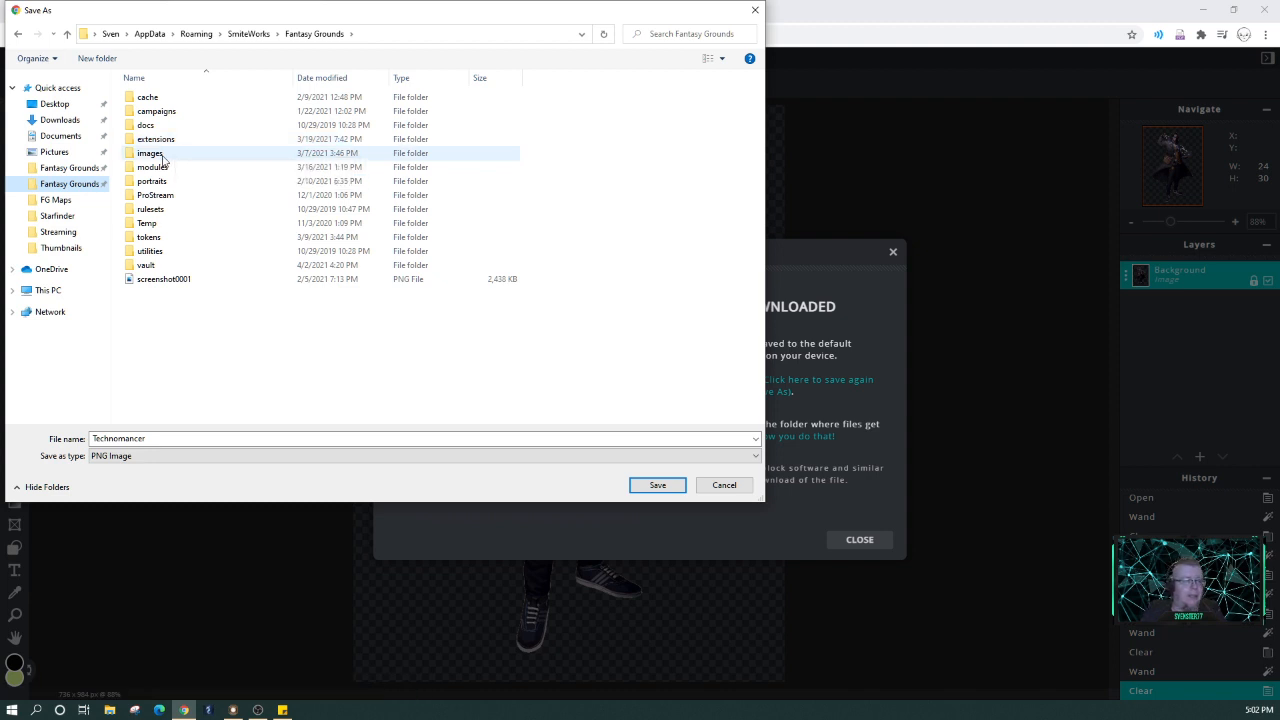
click(162, 157)
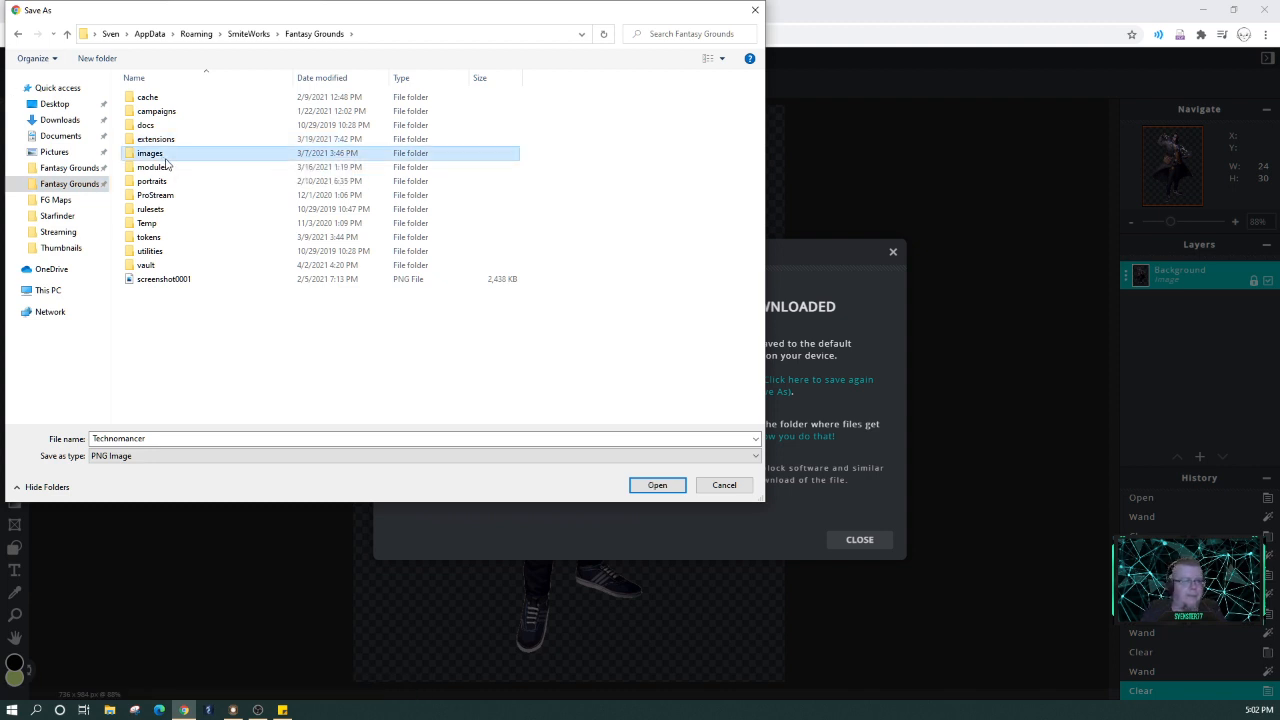
double_click(166, 160)
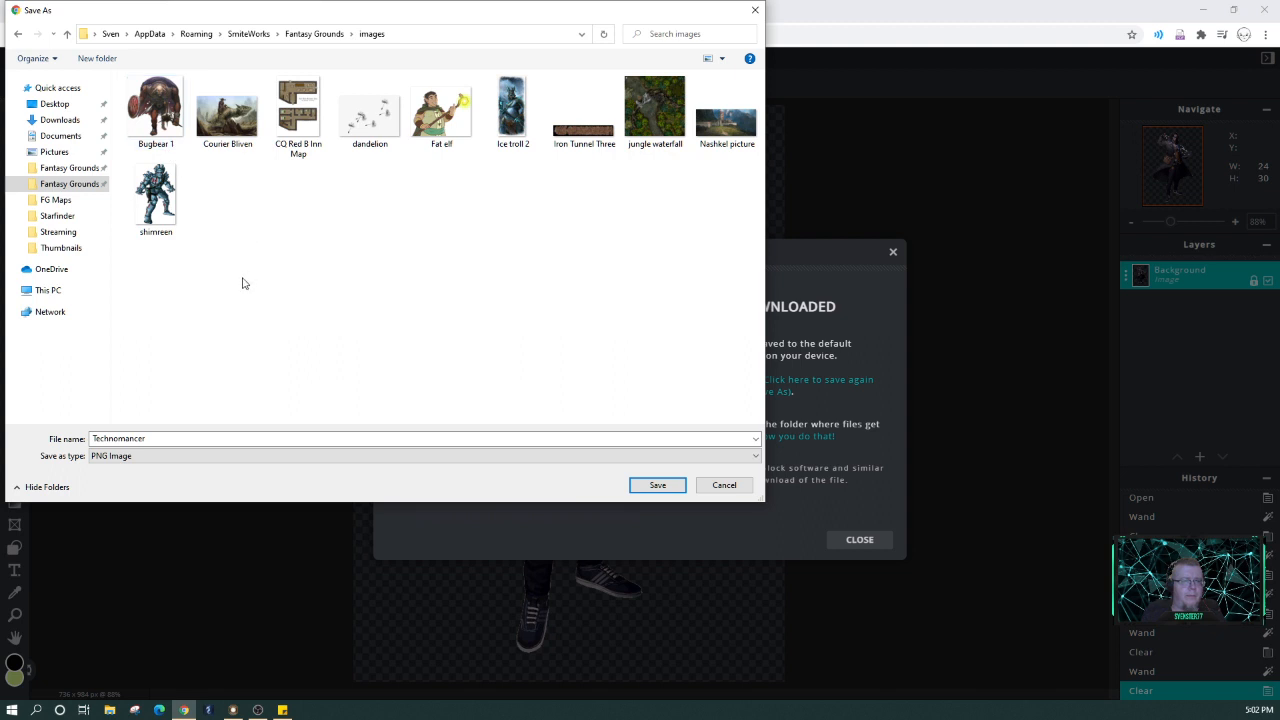
double_click(177, 438)
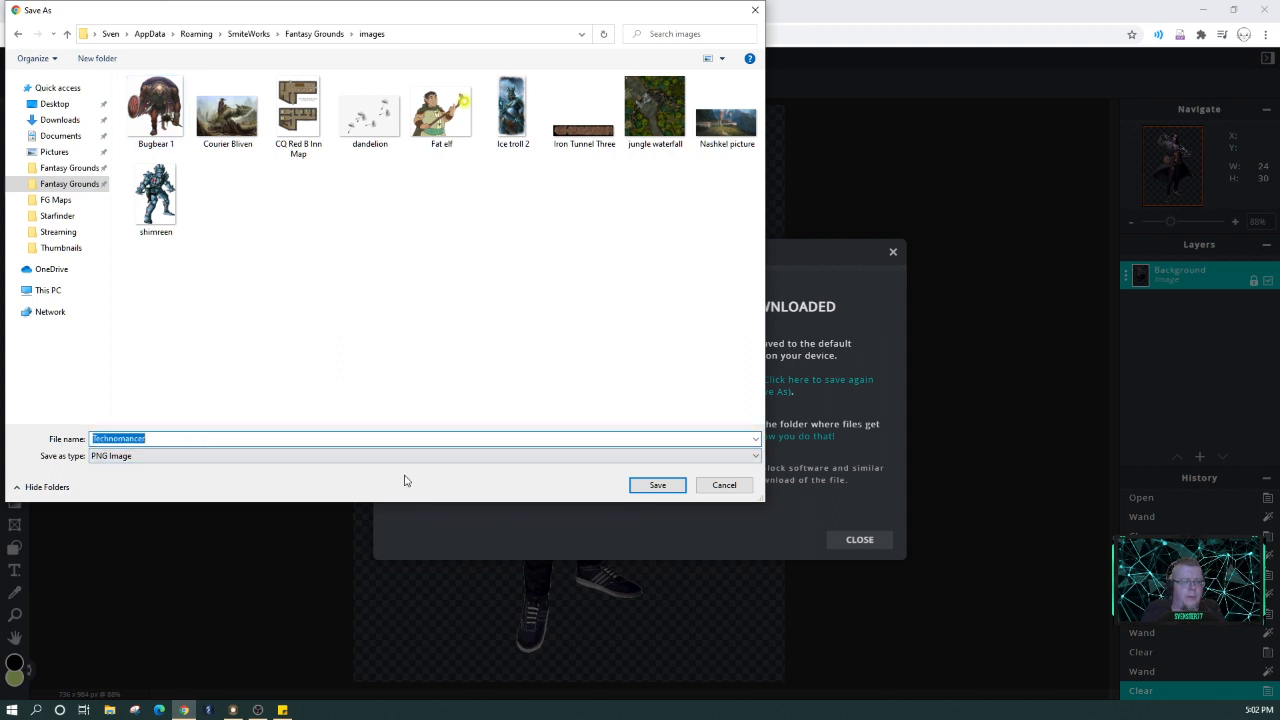
click(667, 487)
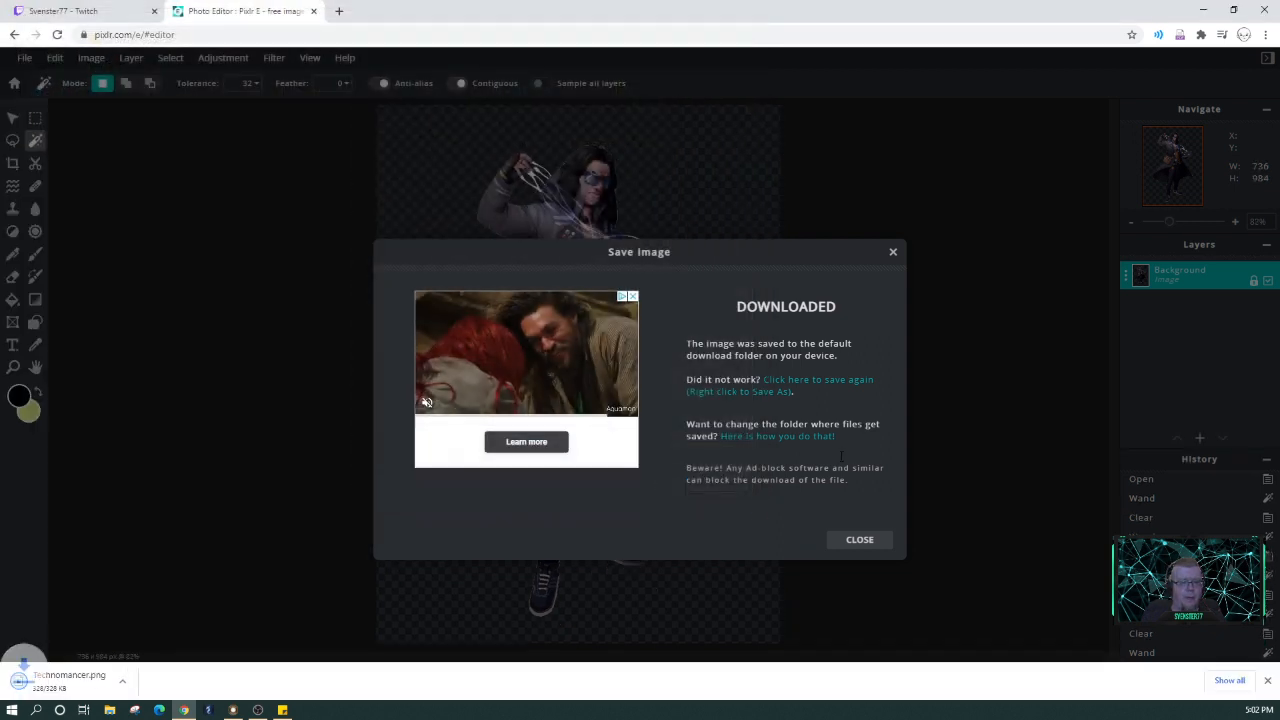
click(893, 252)
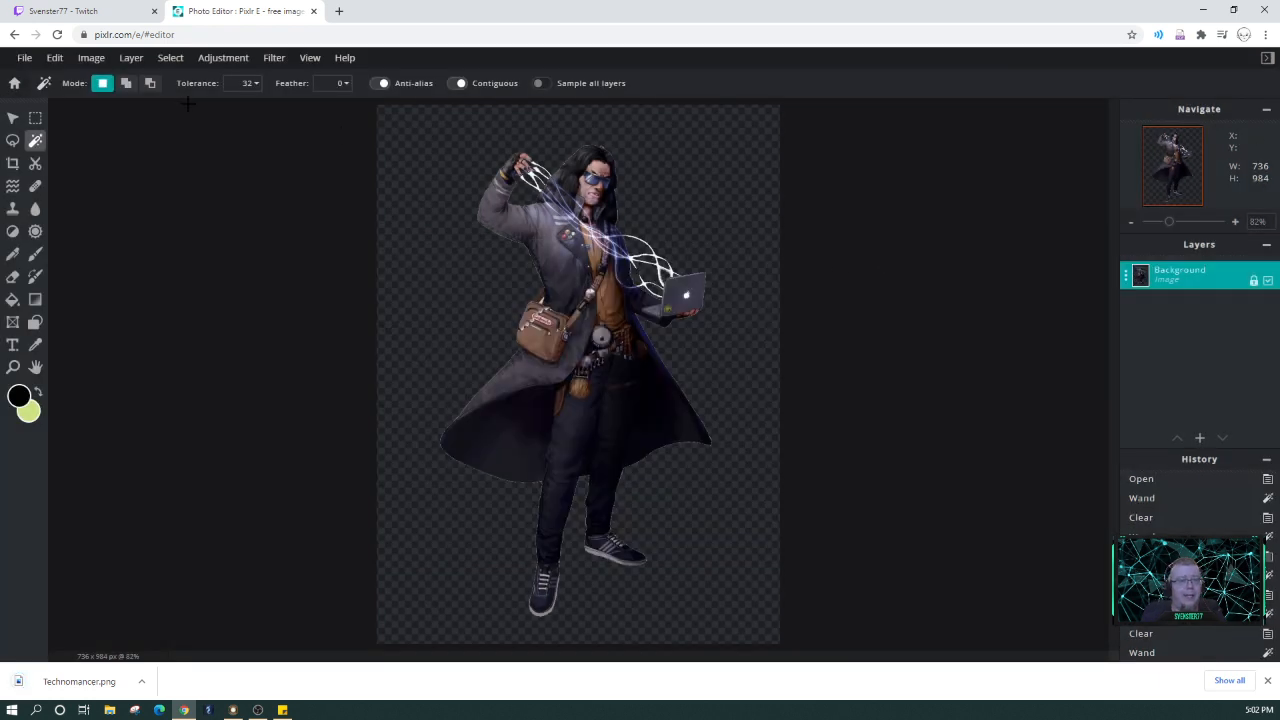
Save the edited image as a JPG named Technomancer in the suggested images folder, replacing the existing file
click(24, 57)
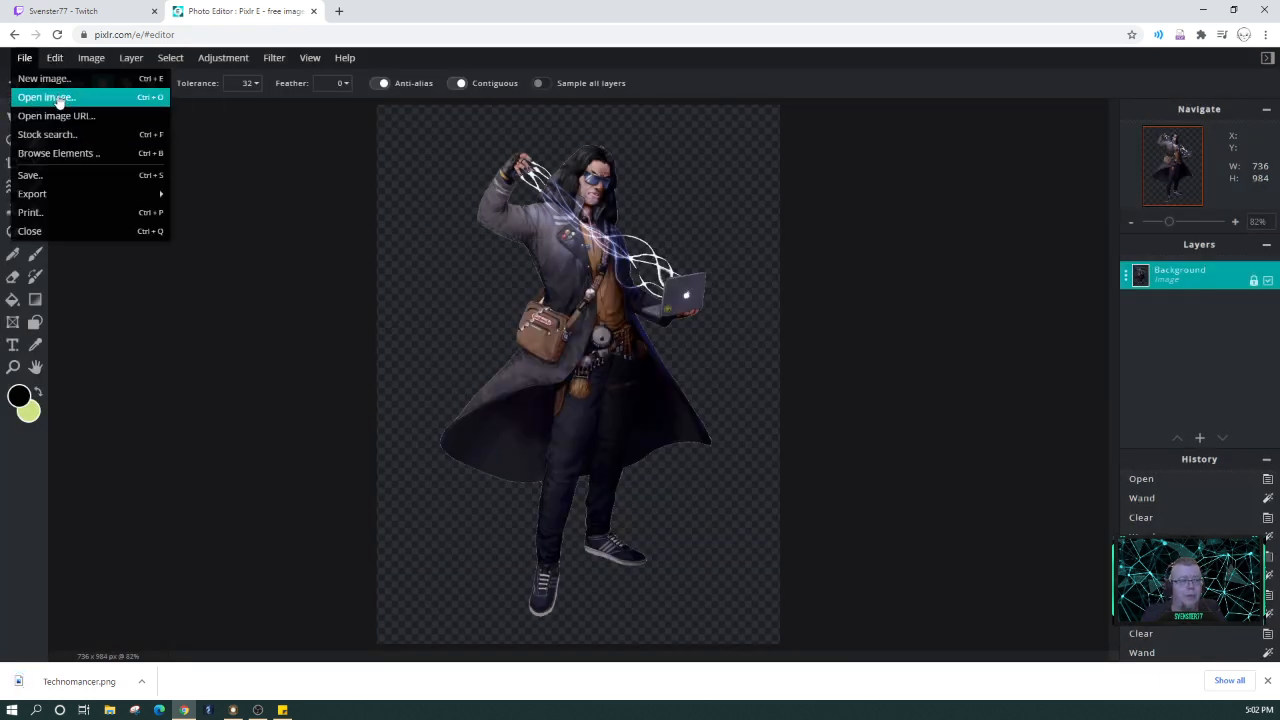
click(73, 177)
click(651, 347)
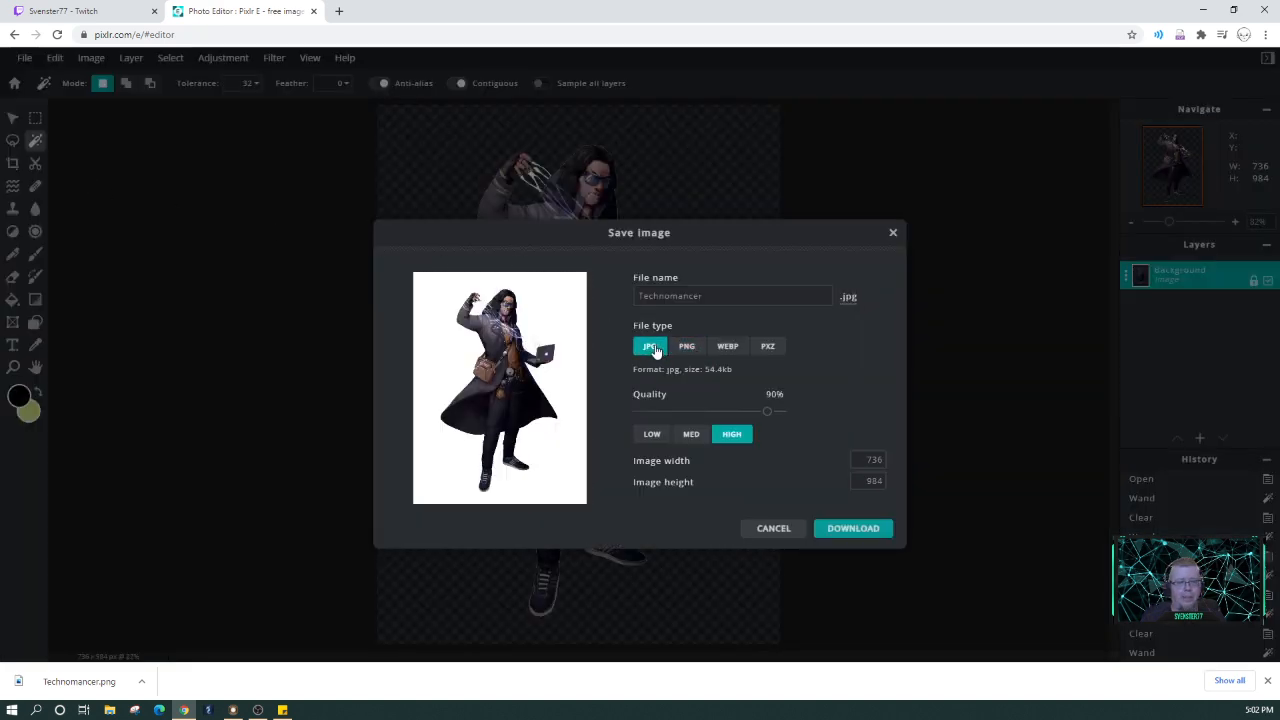
click(868, 531)
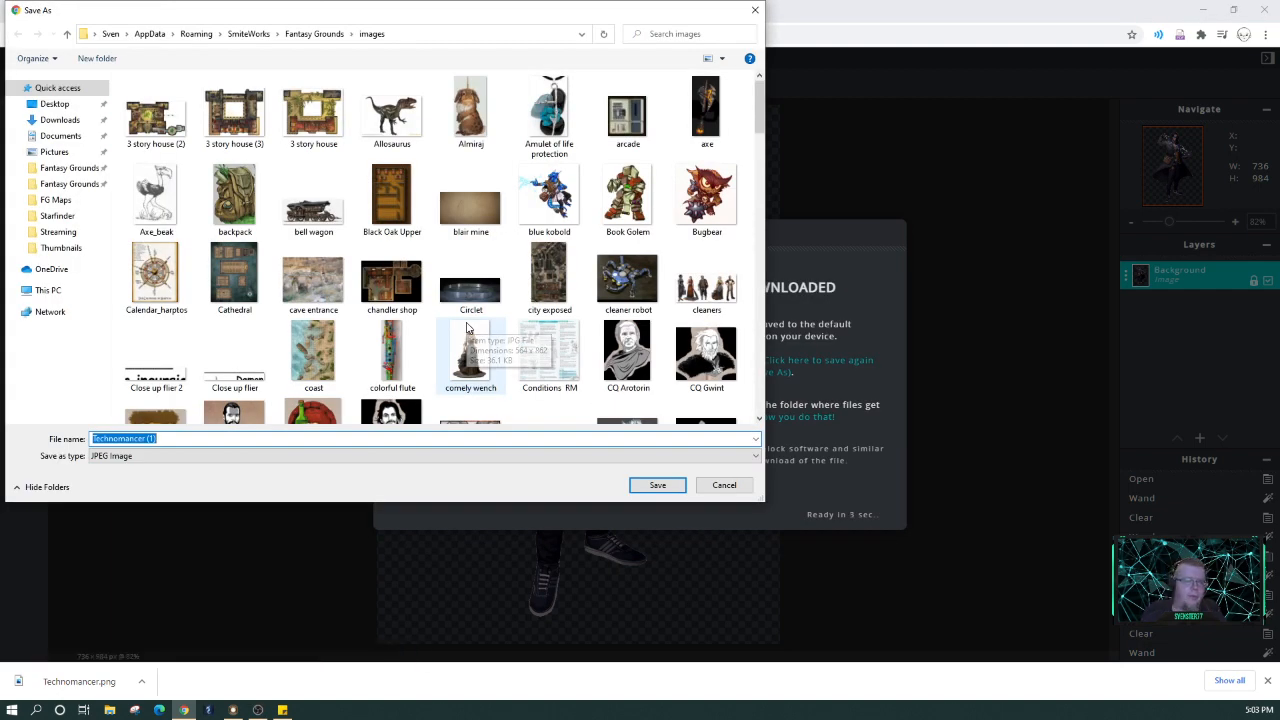
click(189, 438)
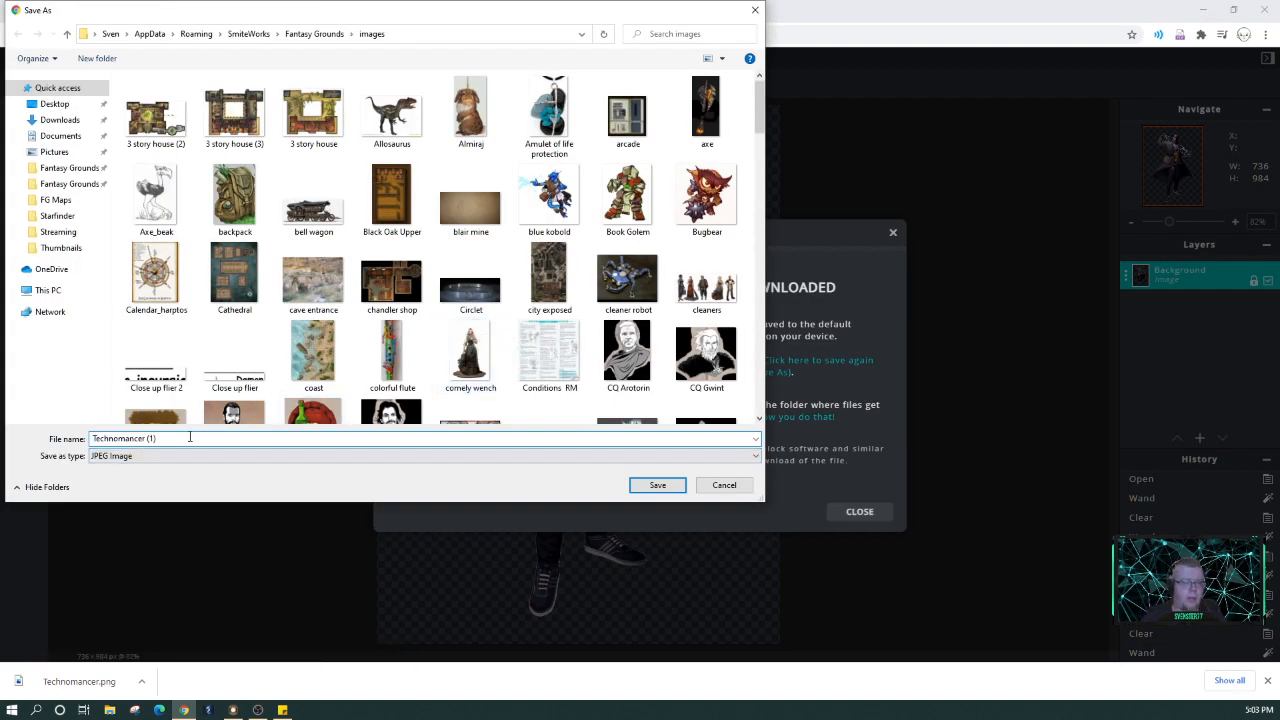
key(BackSpace)
key(BackSpace)
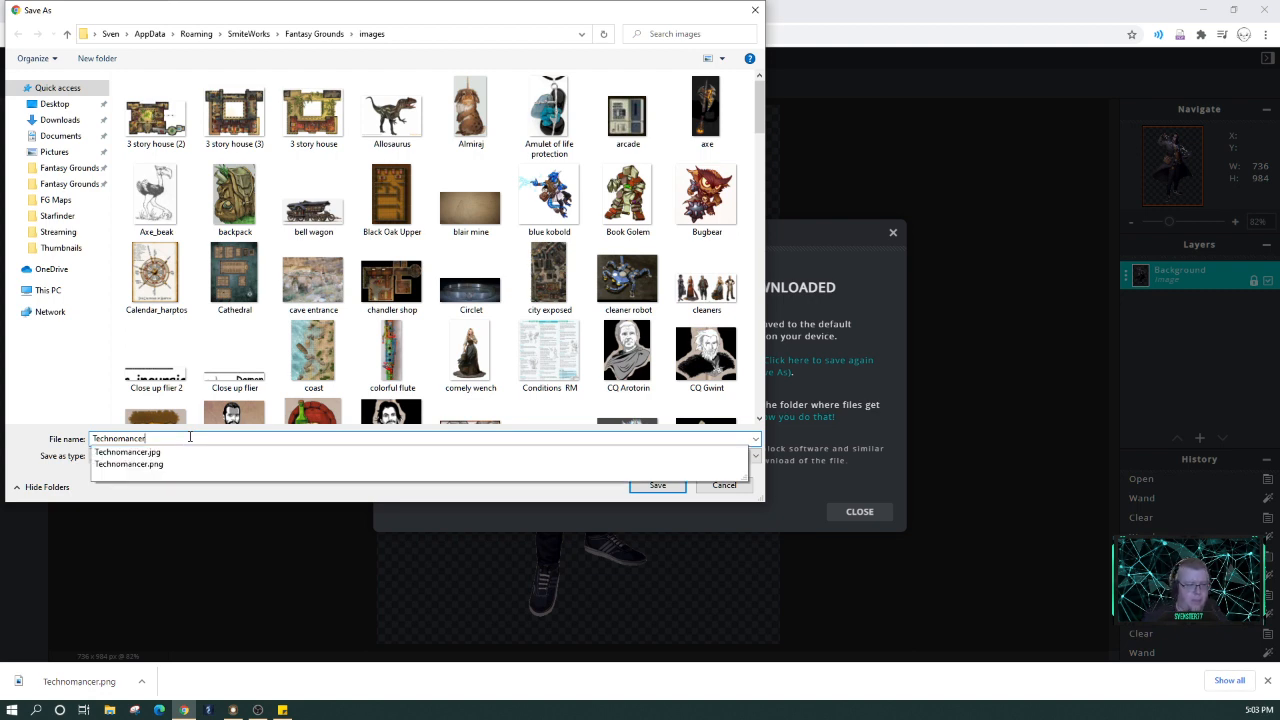
click(612, 495)
click(657, 486)
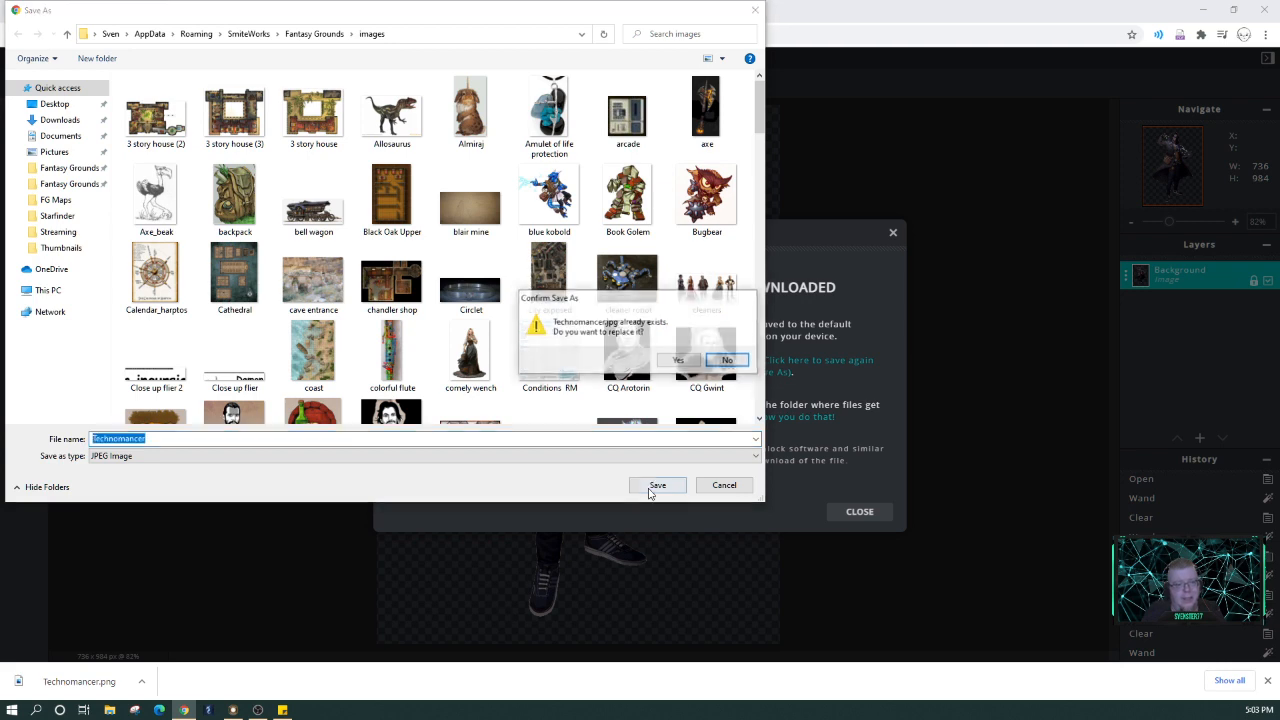
click(684, 360)
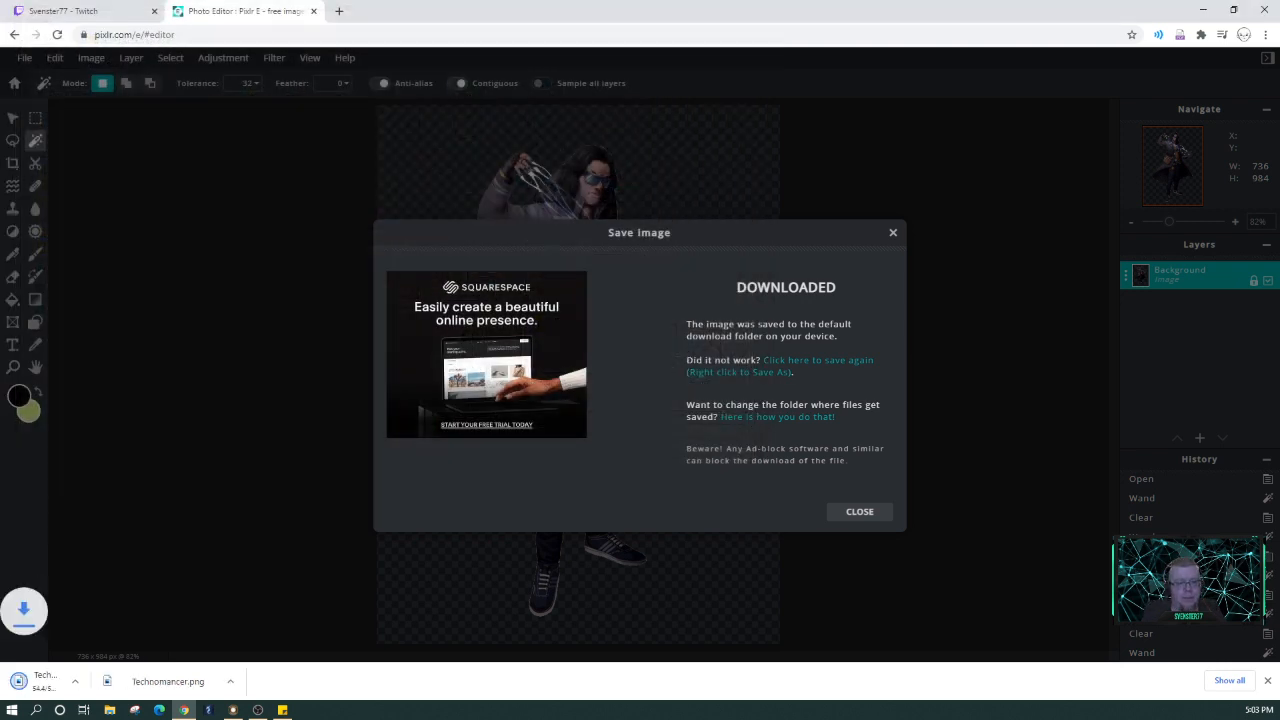
click(893, 235)
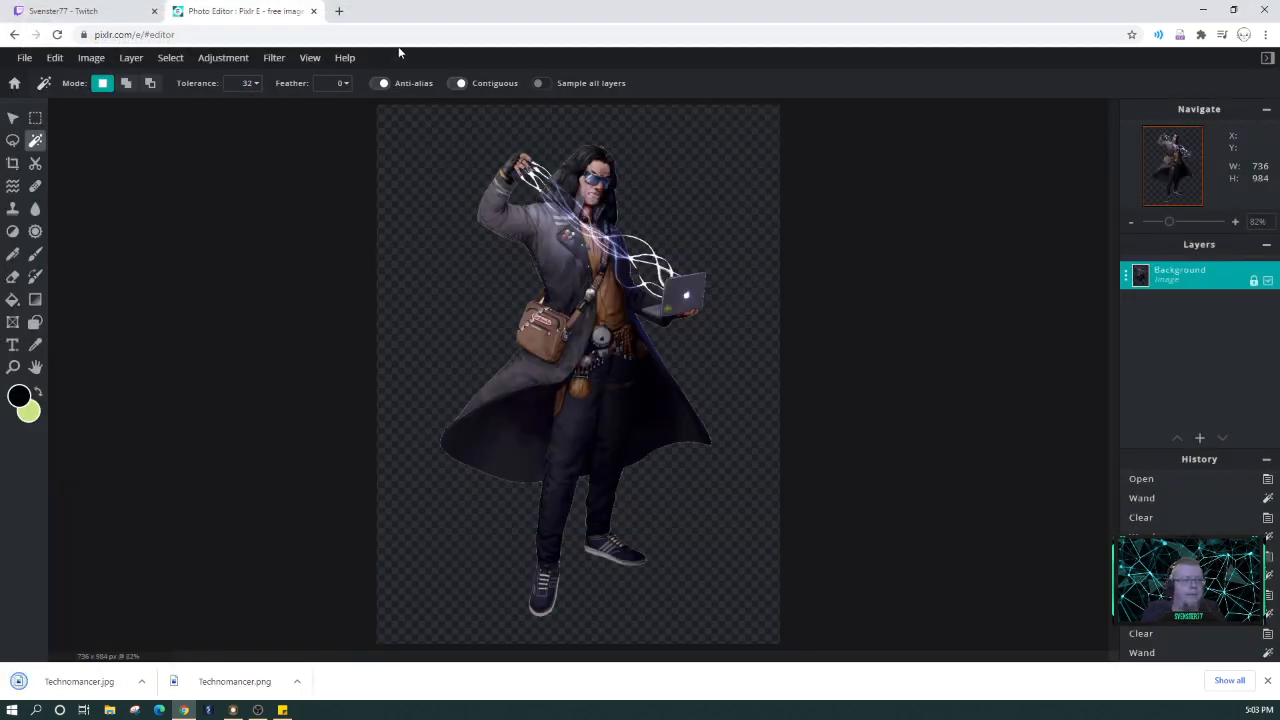
Close the photo editor, switch back to Fantasy Grounds and delete the Technomancer.jpg layer from the Midnight Seven Crew image
click(313, 11)
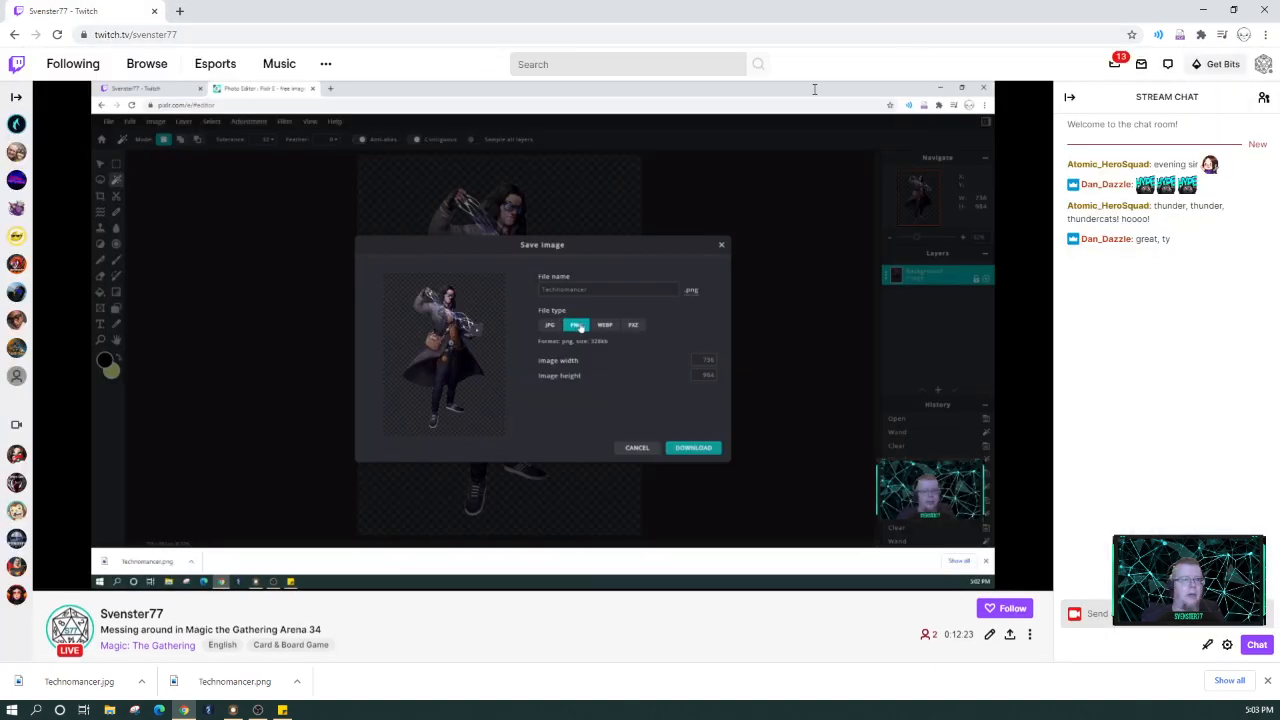
click(1205, 12)
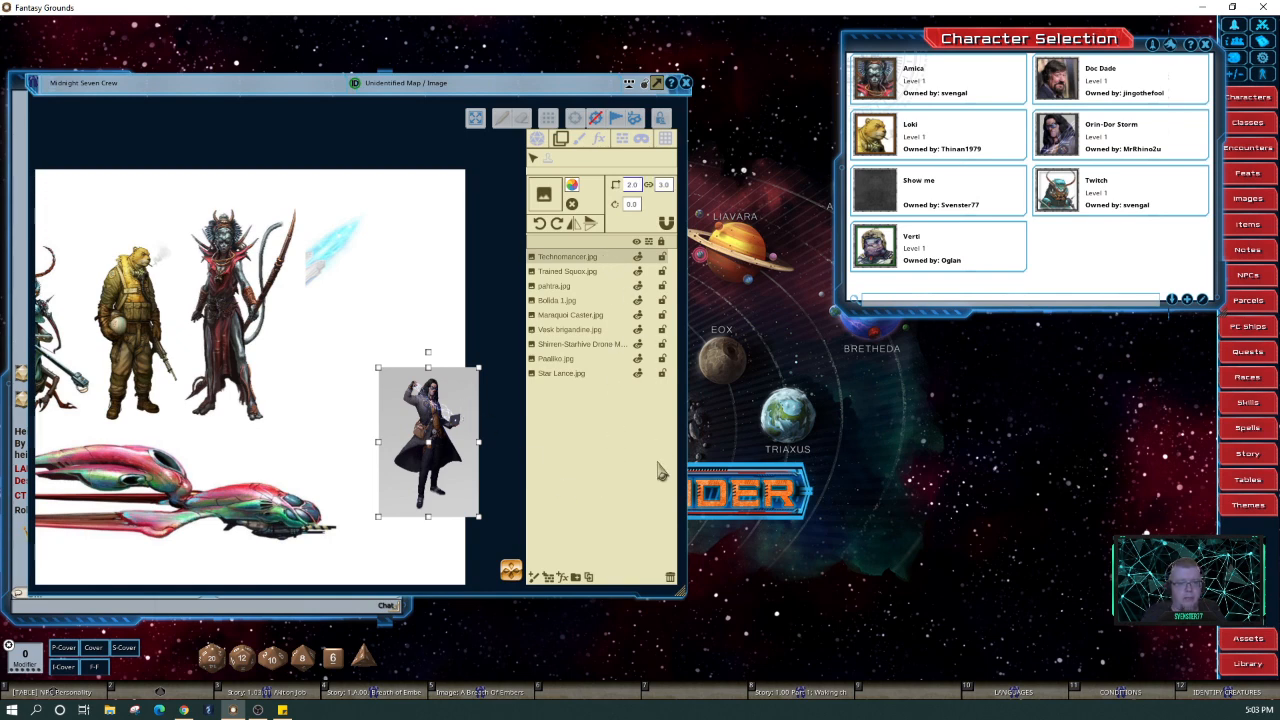
click(670, 580)
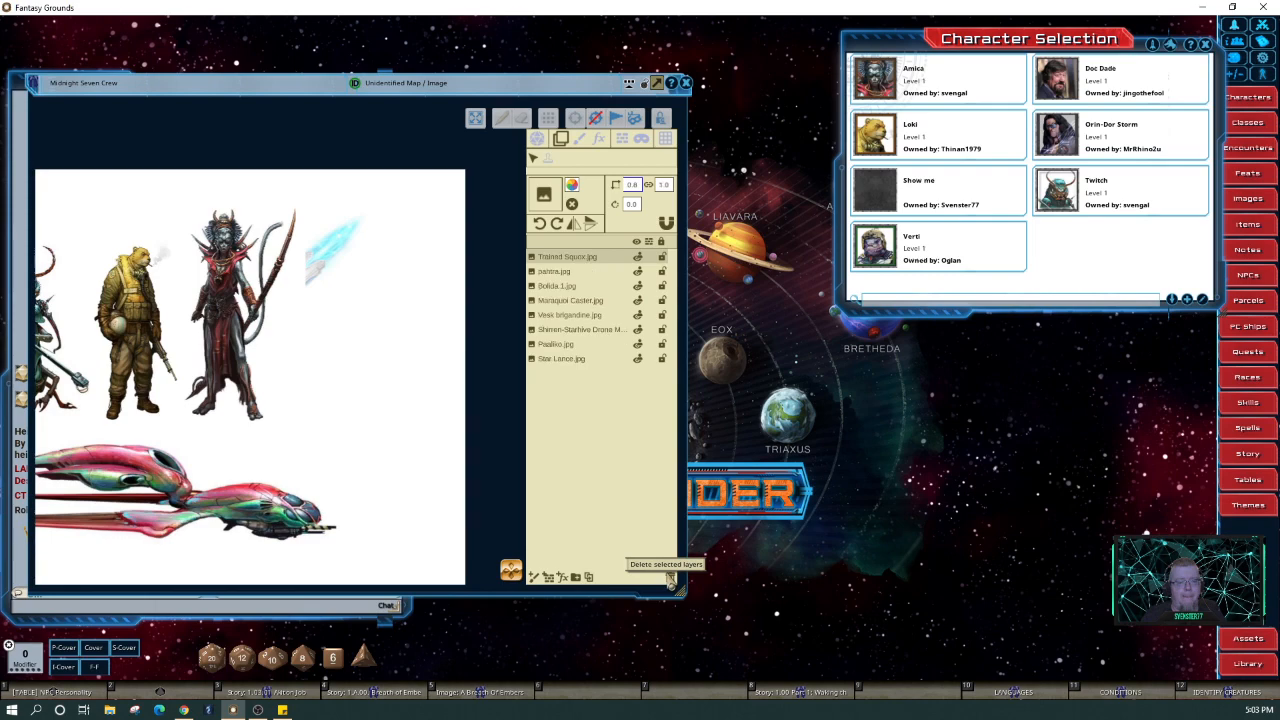
Open the asset library, move the crew image window clear of it and refresh the folder assets
click(1247, 638)
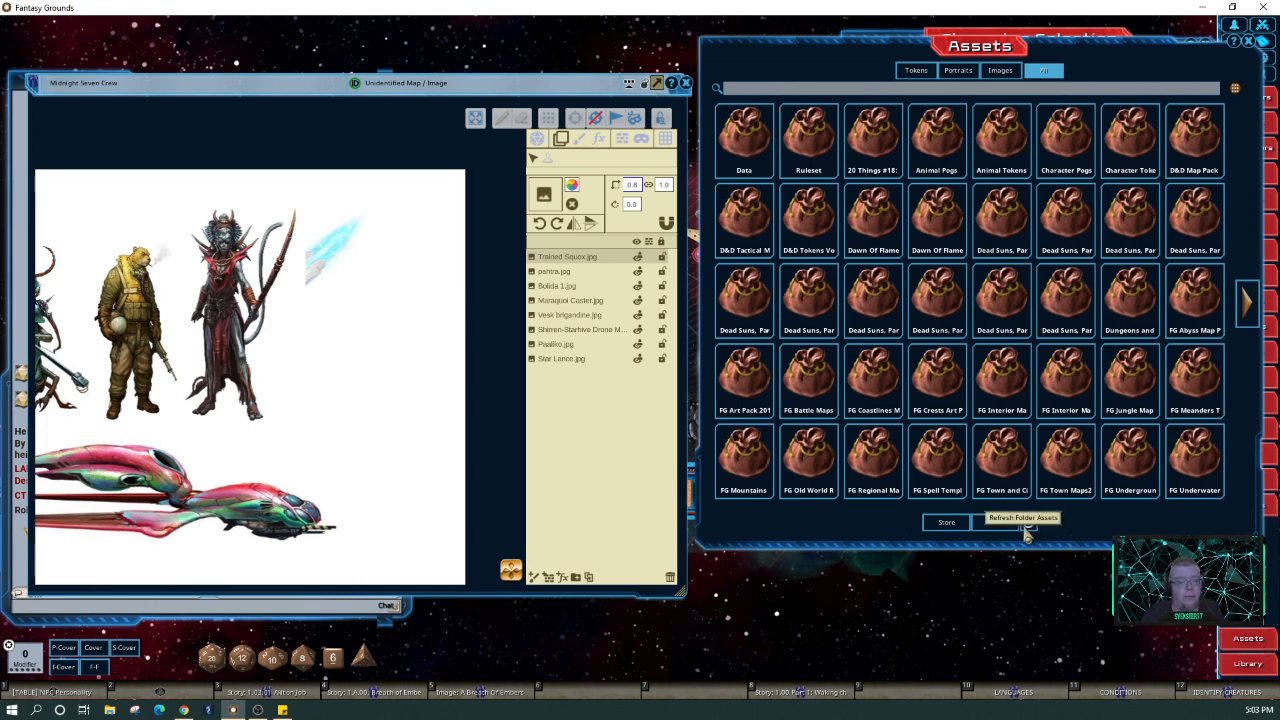
drag(321, 110, 315, 55)
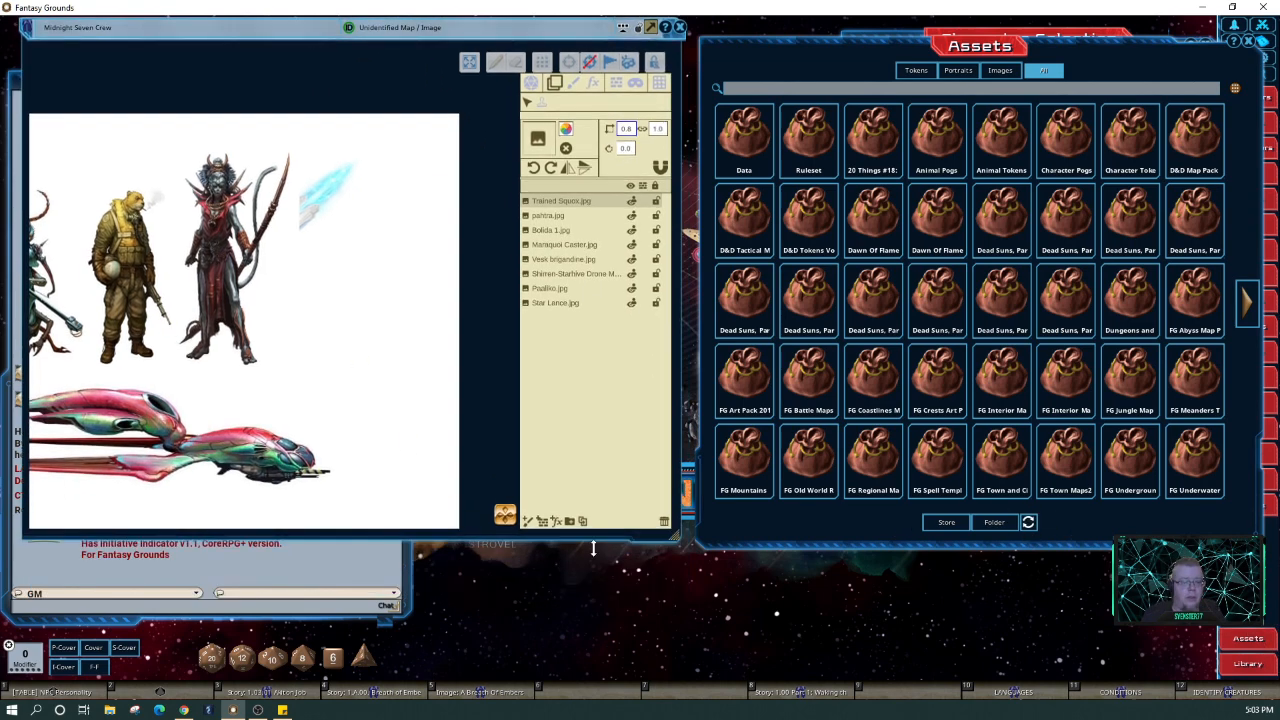
click(1028, 526)
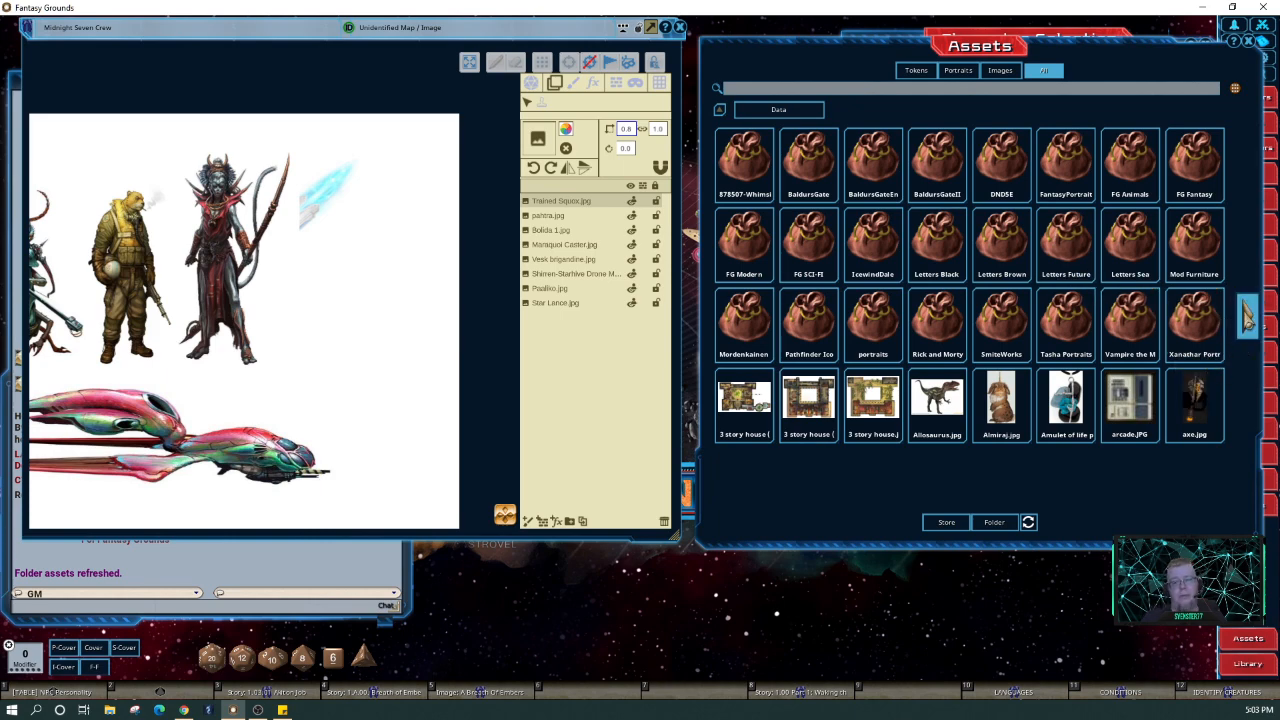
Find Technomancer.png in the Data assets and add it as a layer to the Midnight Seven Crew image
click(1247, 316)
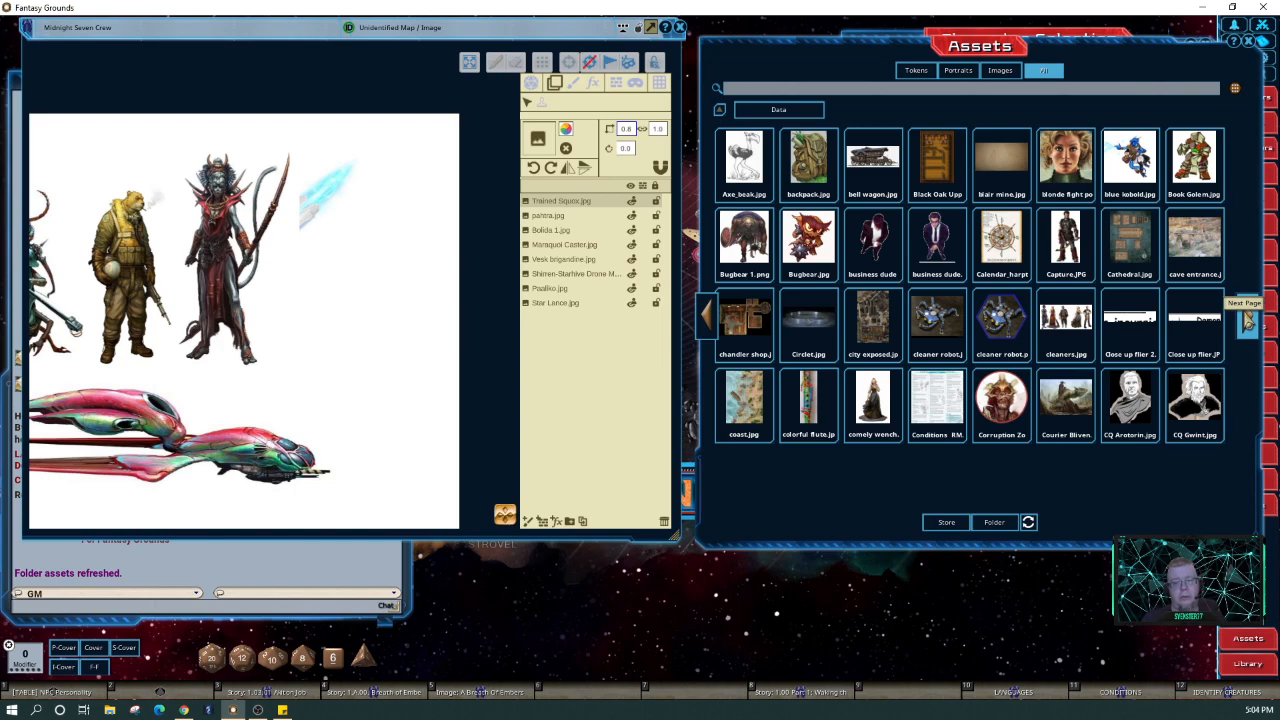
click(1247, 318)
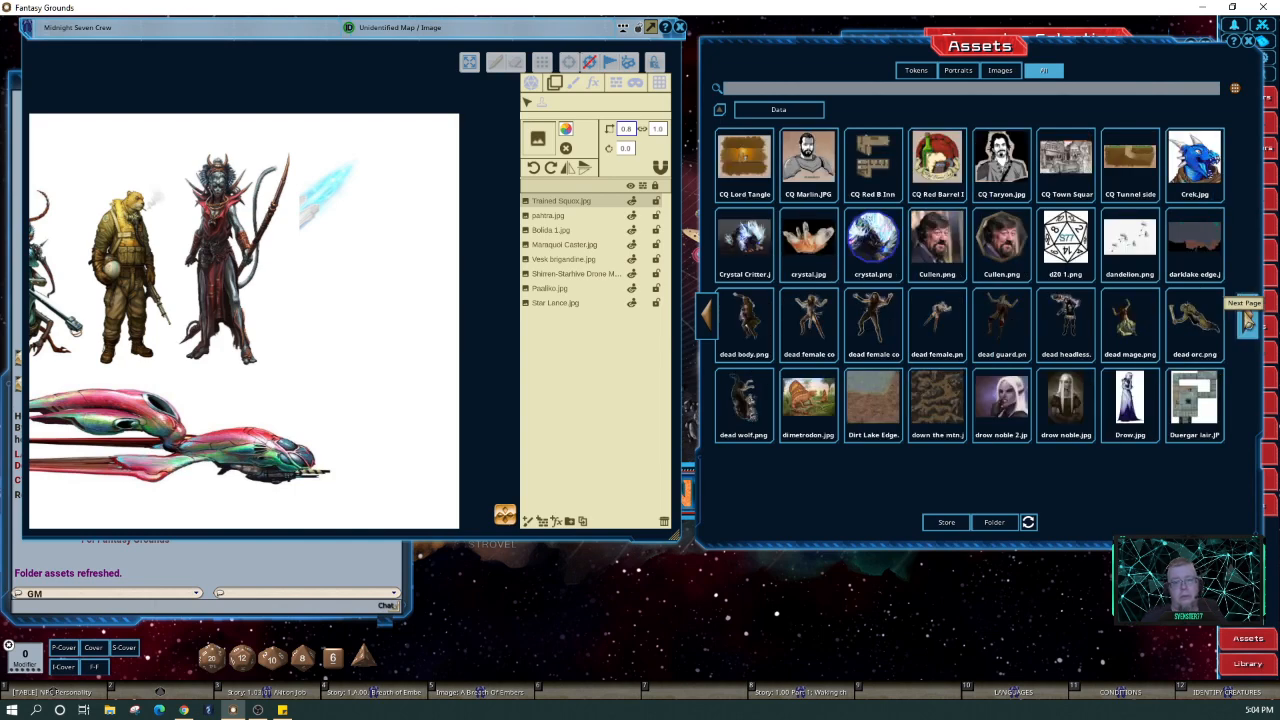
click(1248, 318)
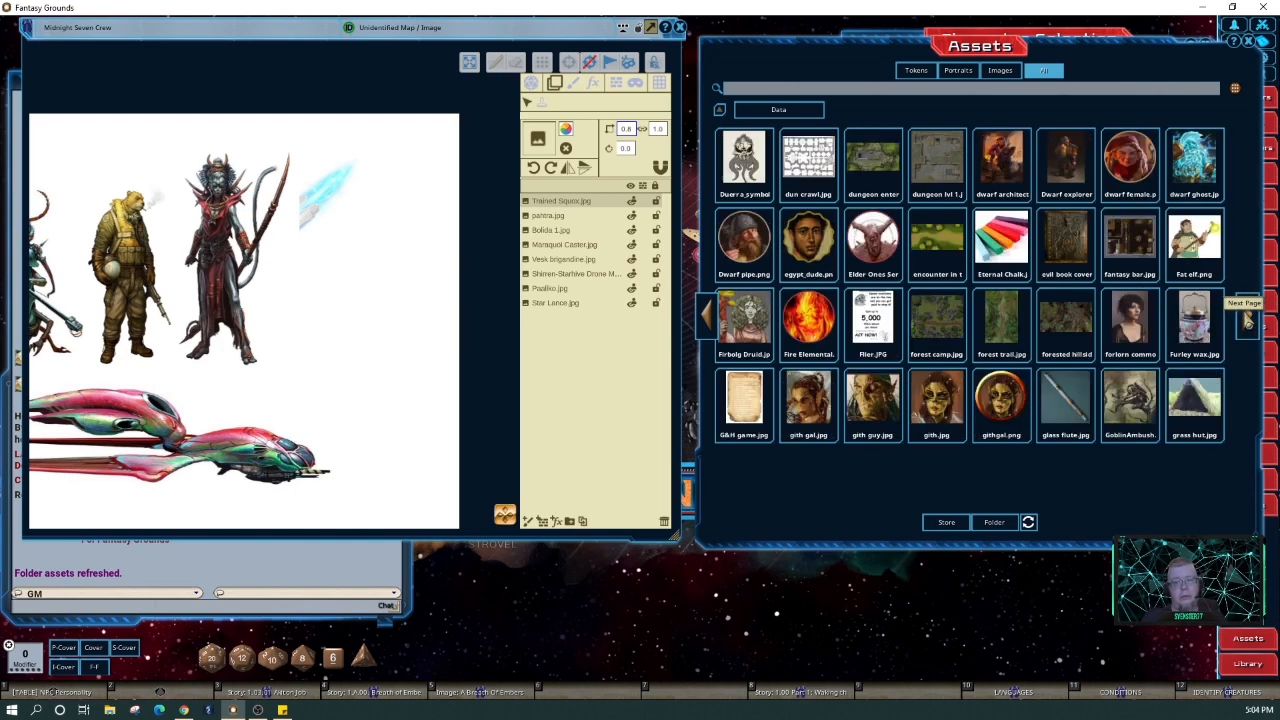
click(1248, 318)
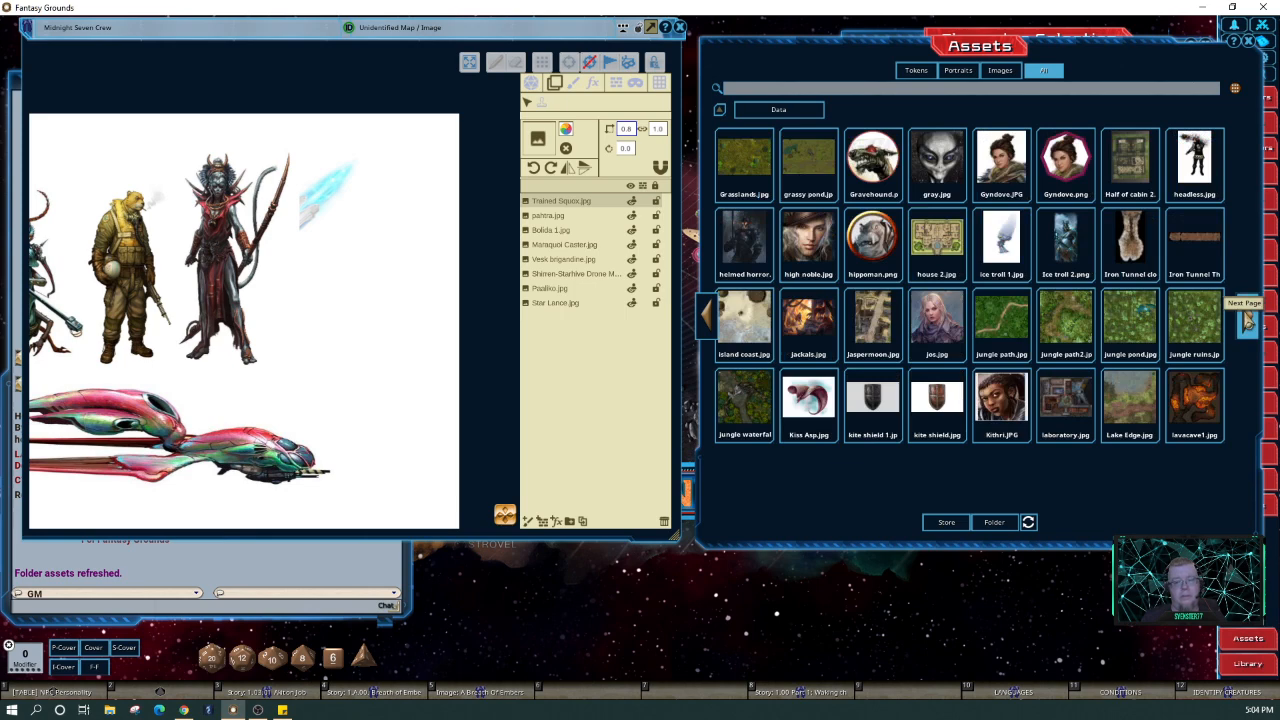
click(1248, 318)
click(1248, 318)
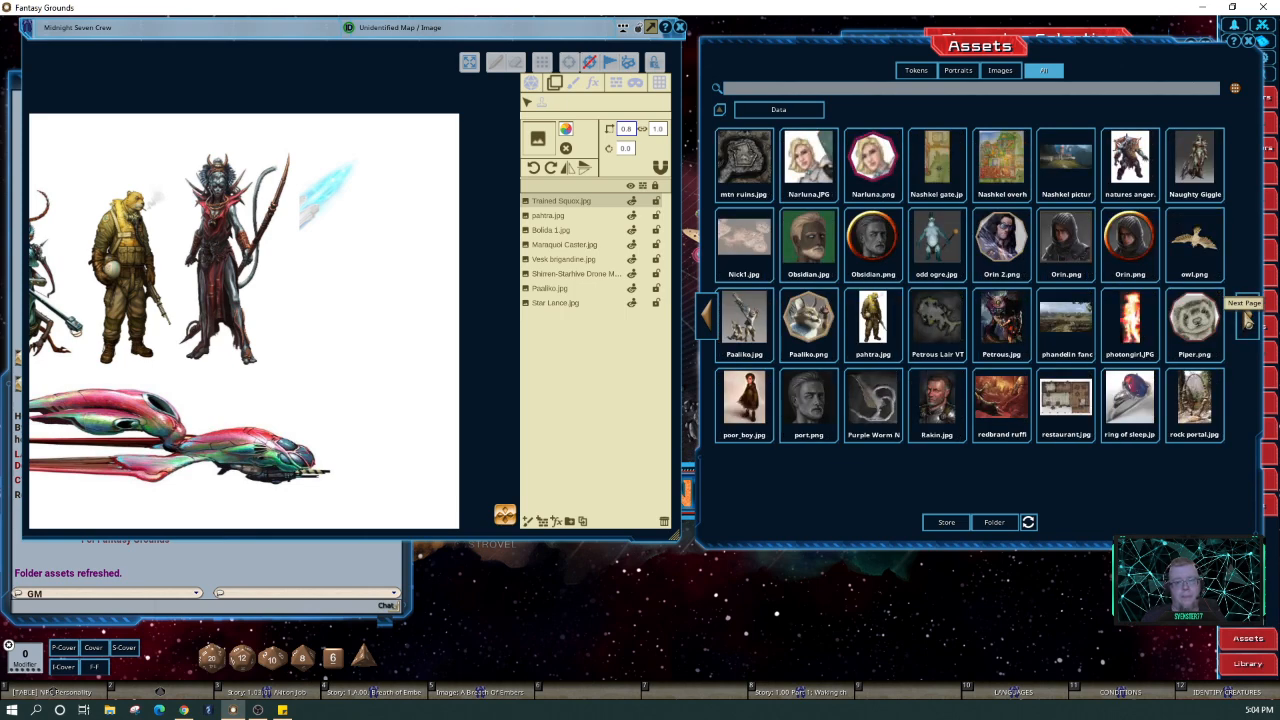
click(1248, 318)
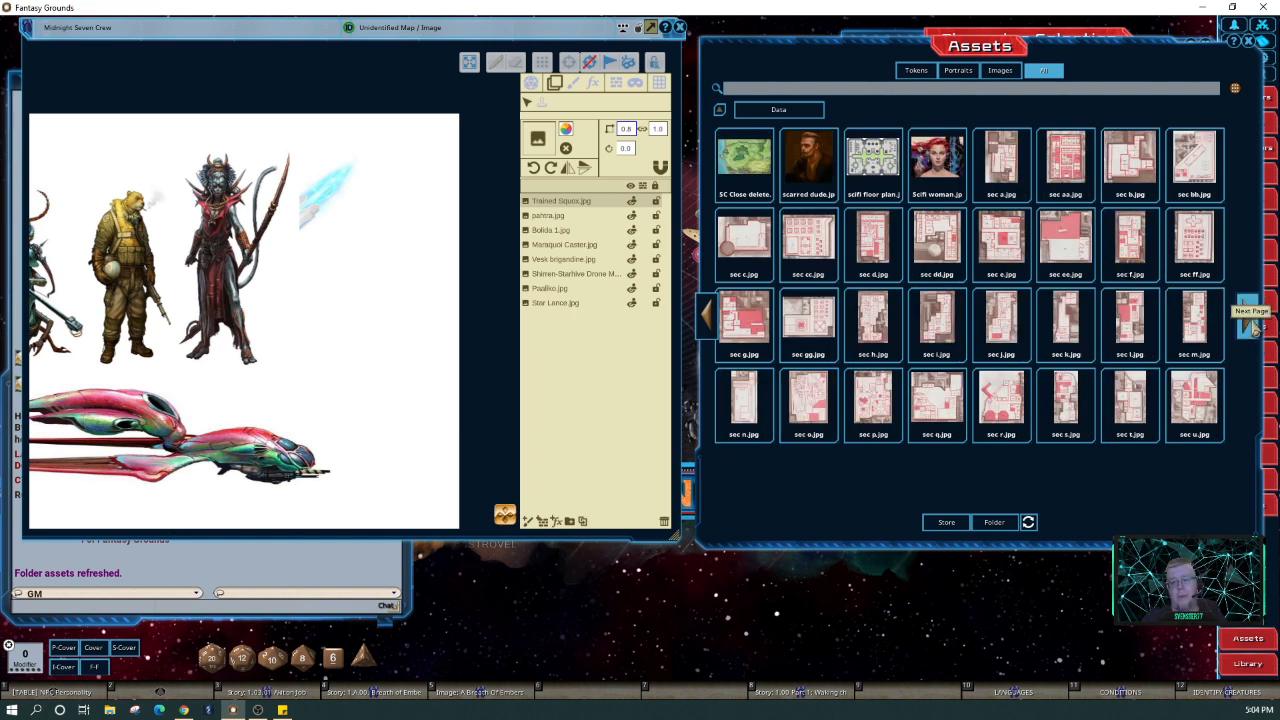
click(1250, 326)
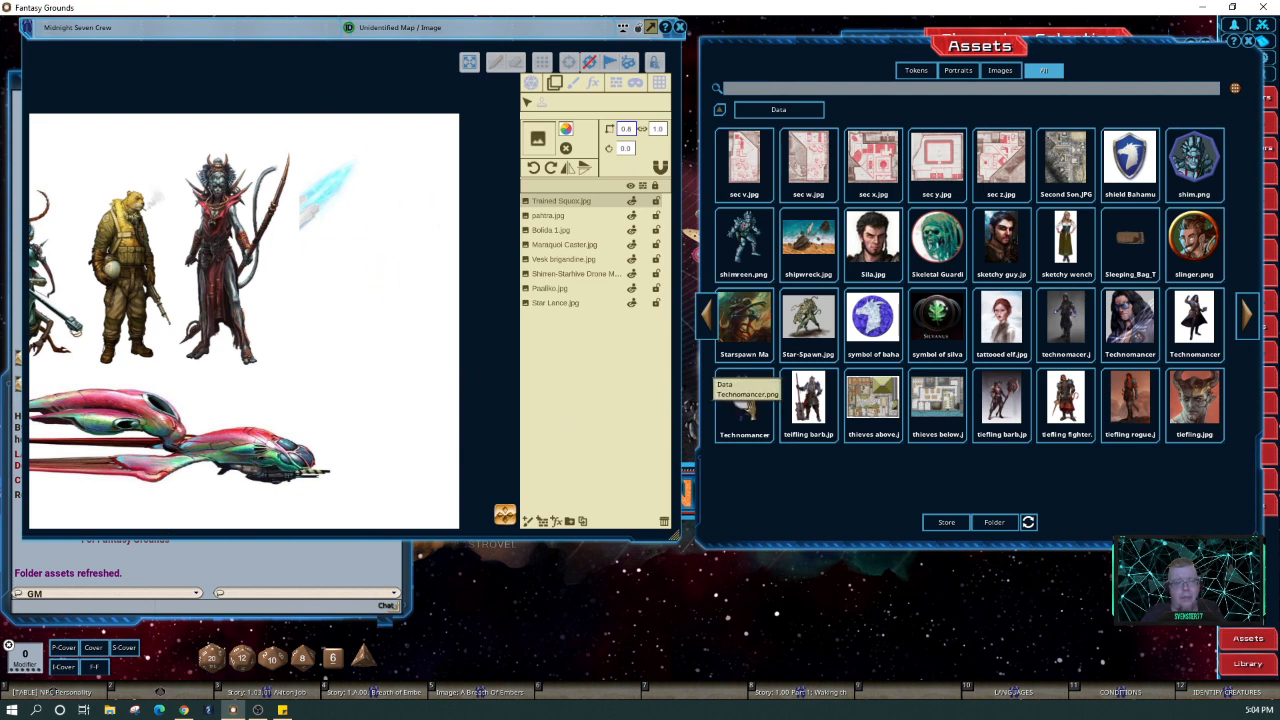
drag(745, 400, 327, 289)
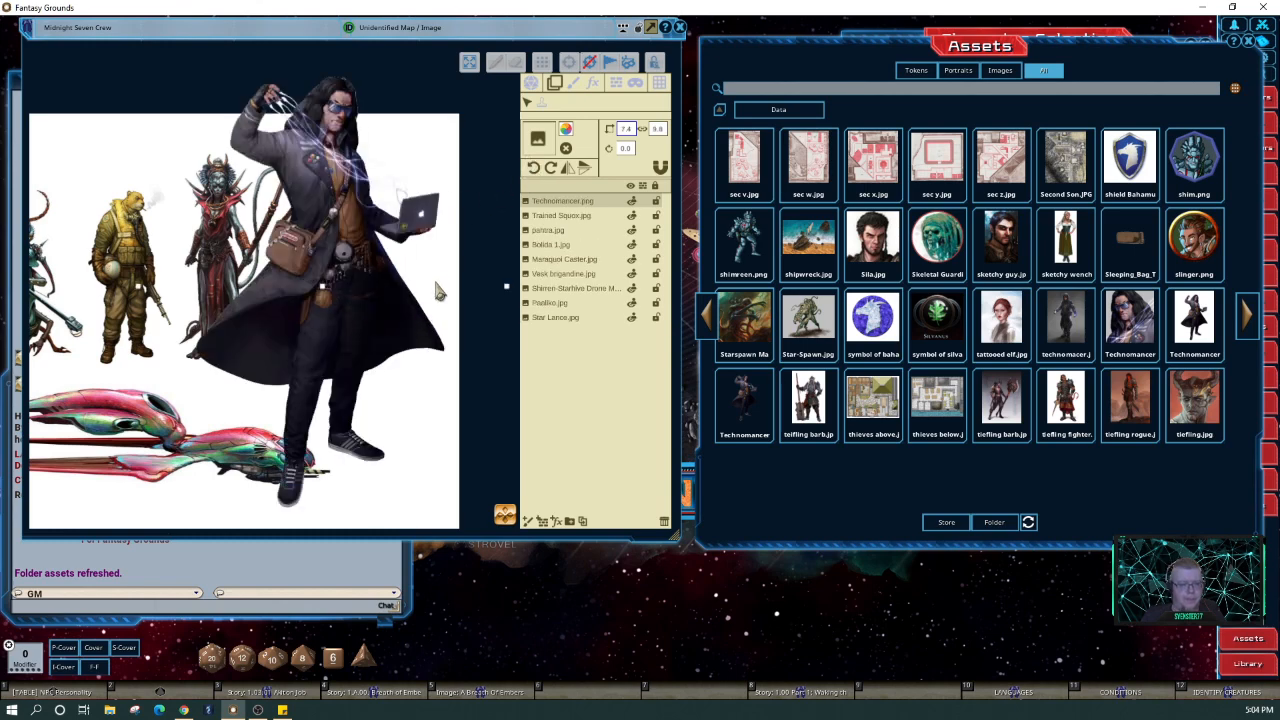
Scale the Technomancer layer down to about 1.3 by 2.0, place it beside the red-robed archer, and close the asset library
scroll(467, 281, down, 2)
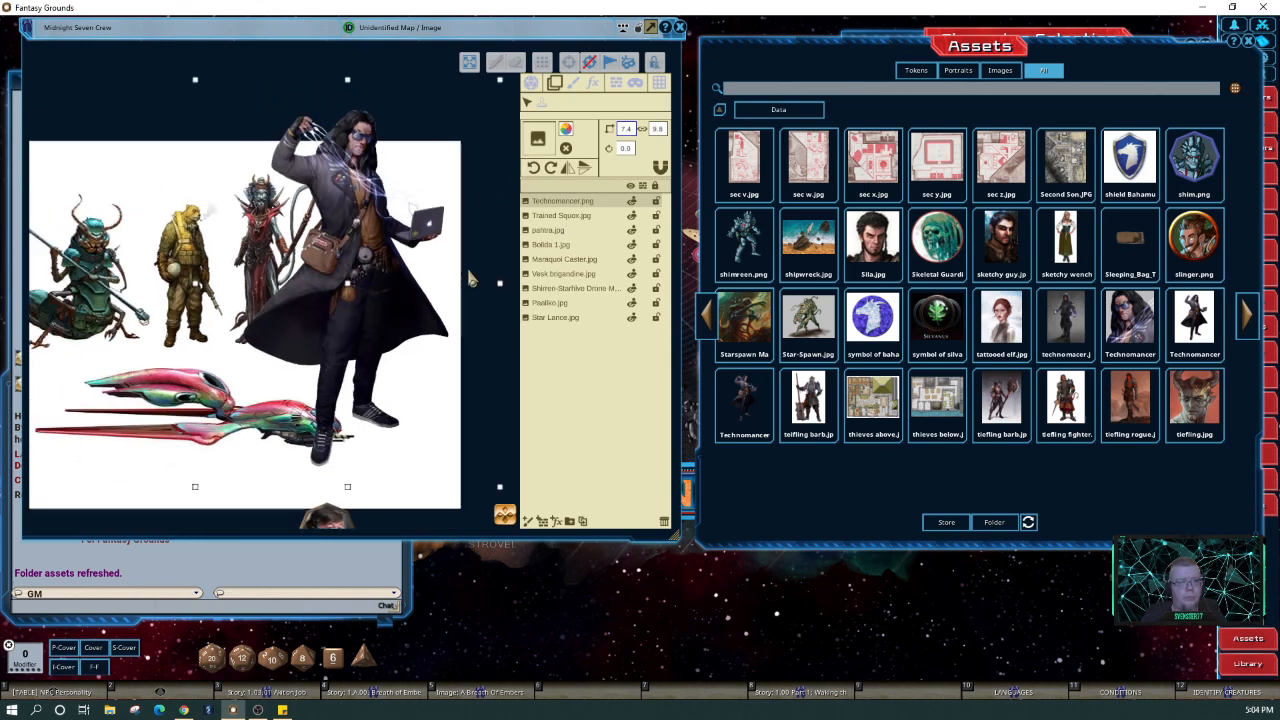
scroll(470, 280, down, 1)
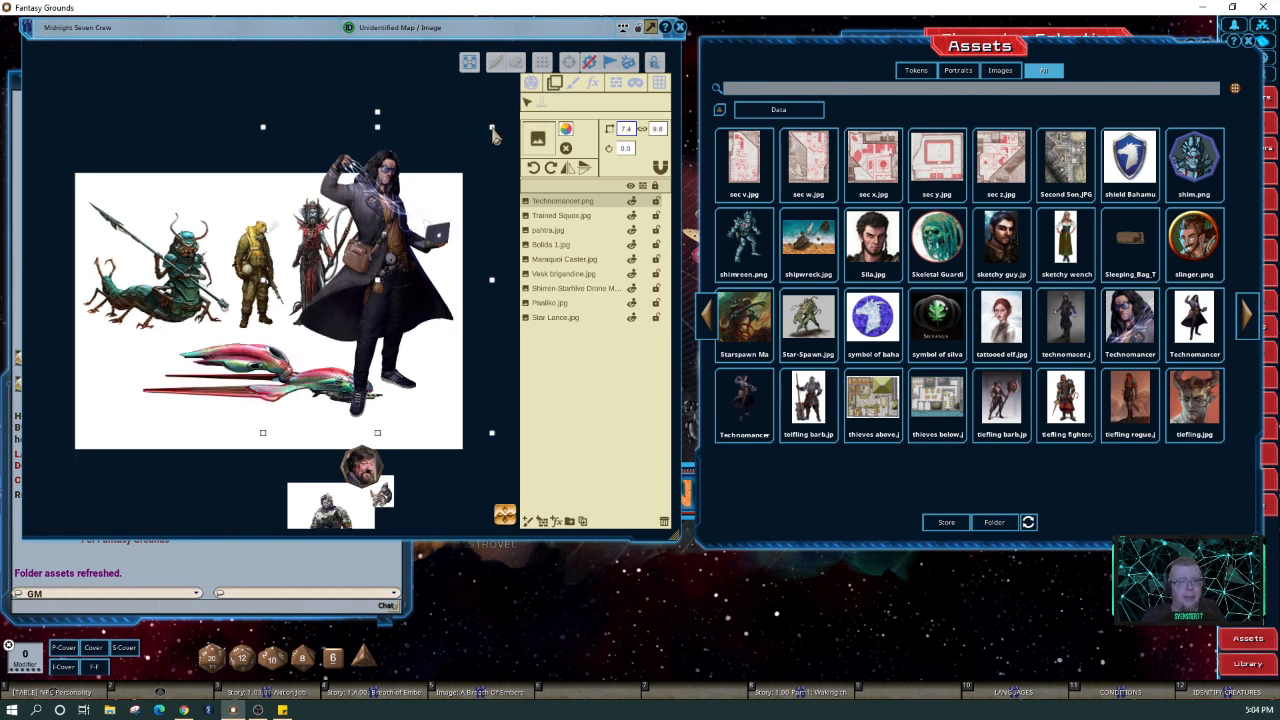
drag(491, 128, 413, 228)
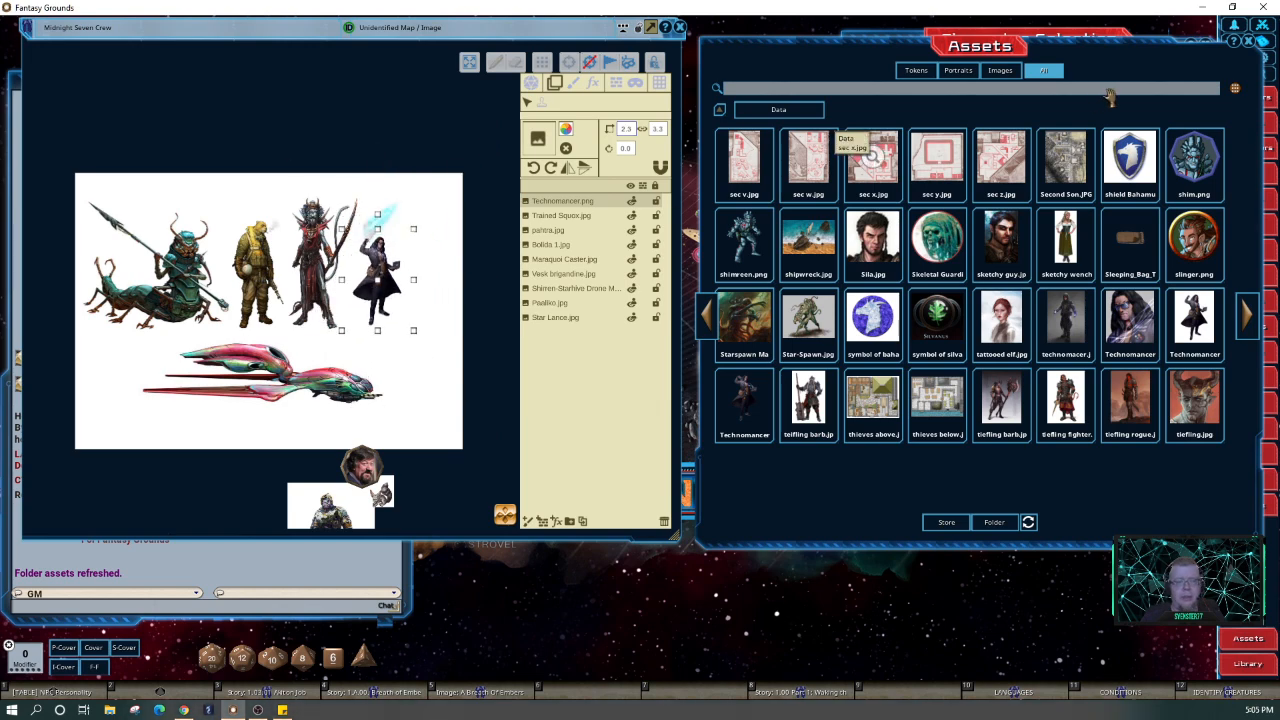
click(1249, 44)
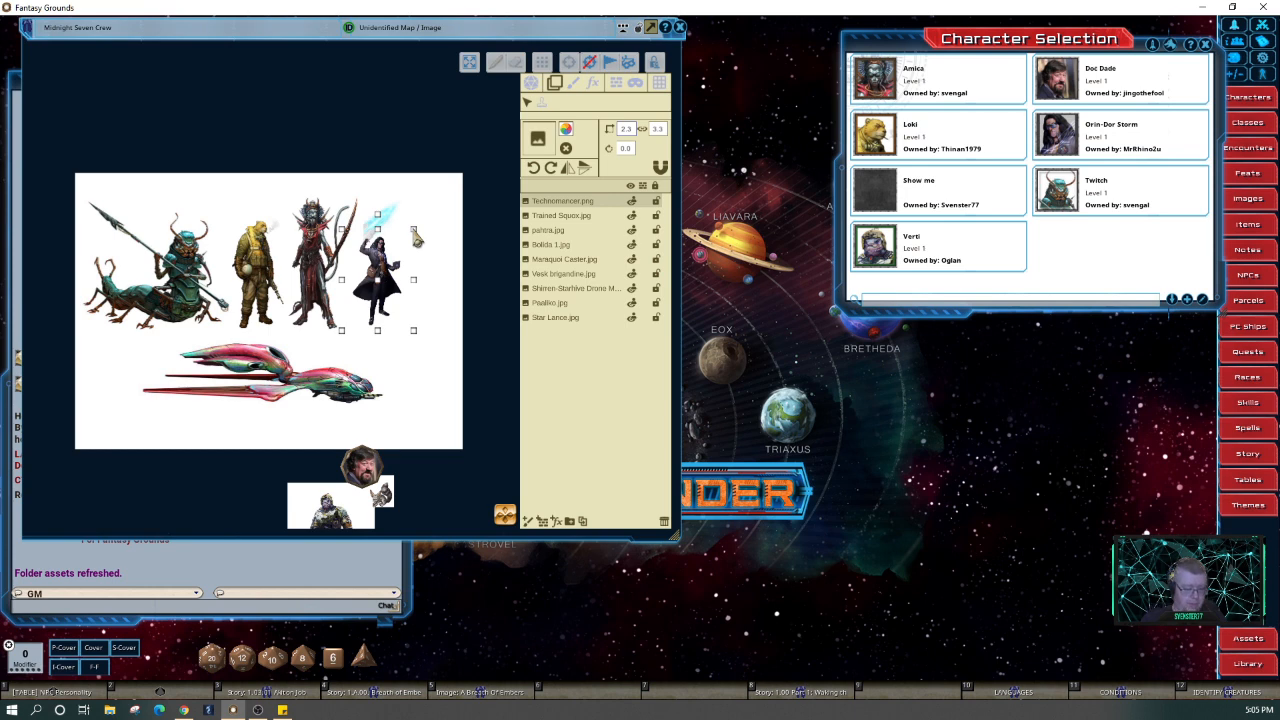
drag(414, 232, 364, 295)
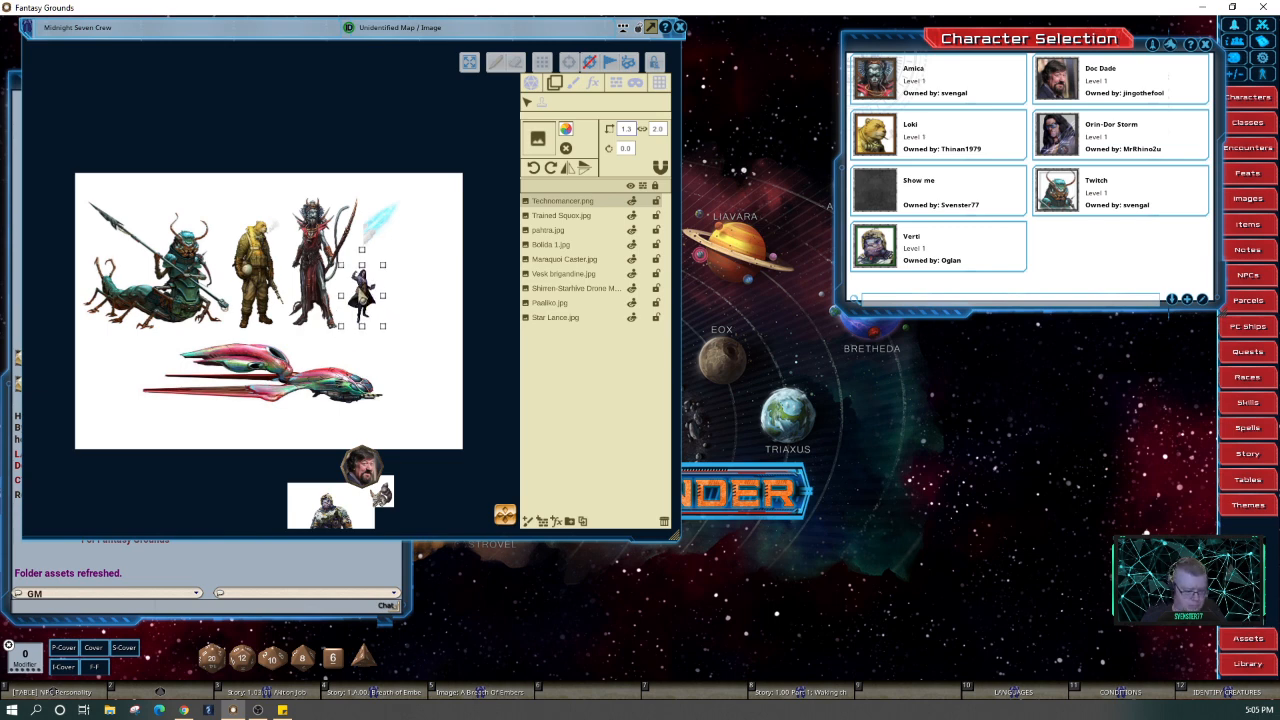
drag(364, 295, 359, 299)
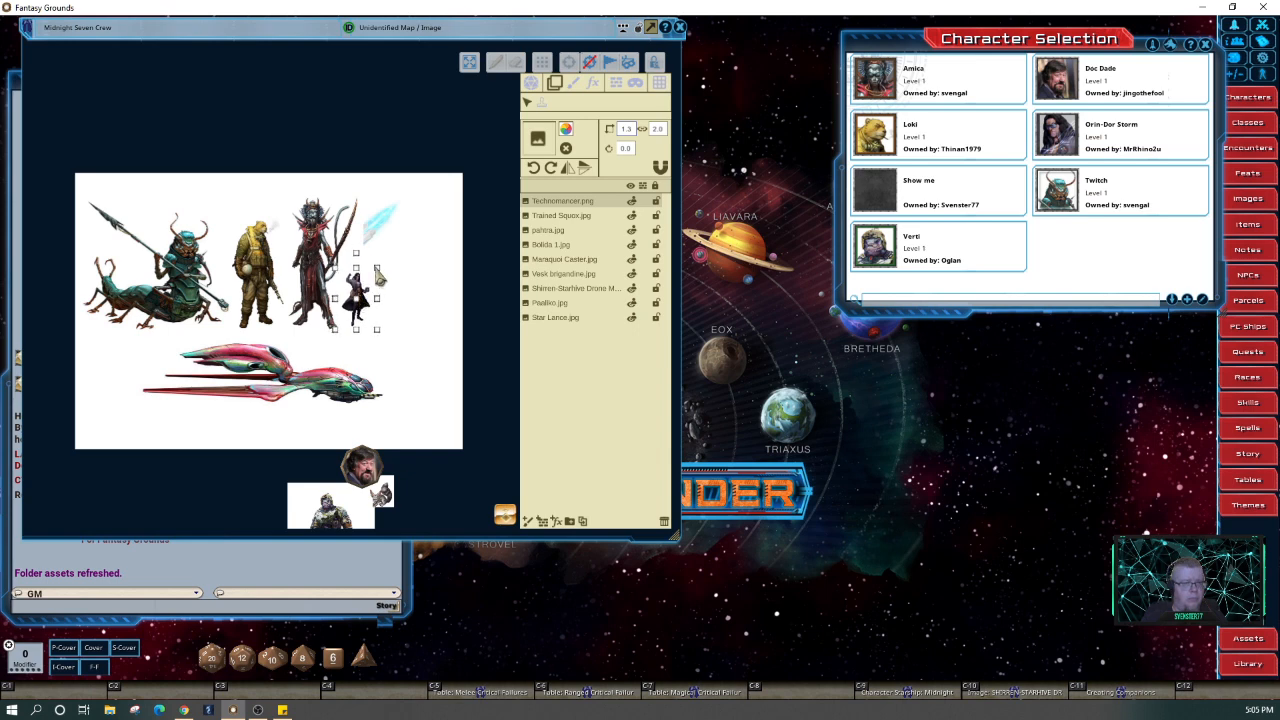
Enlarge the Technomancer layer to about 1.7 by 2.1 and move the Vesk brigandine layer into the line-up beside it
drag(380, 274, 384, 272)
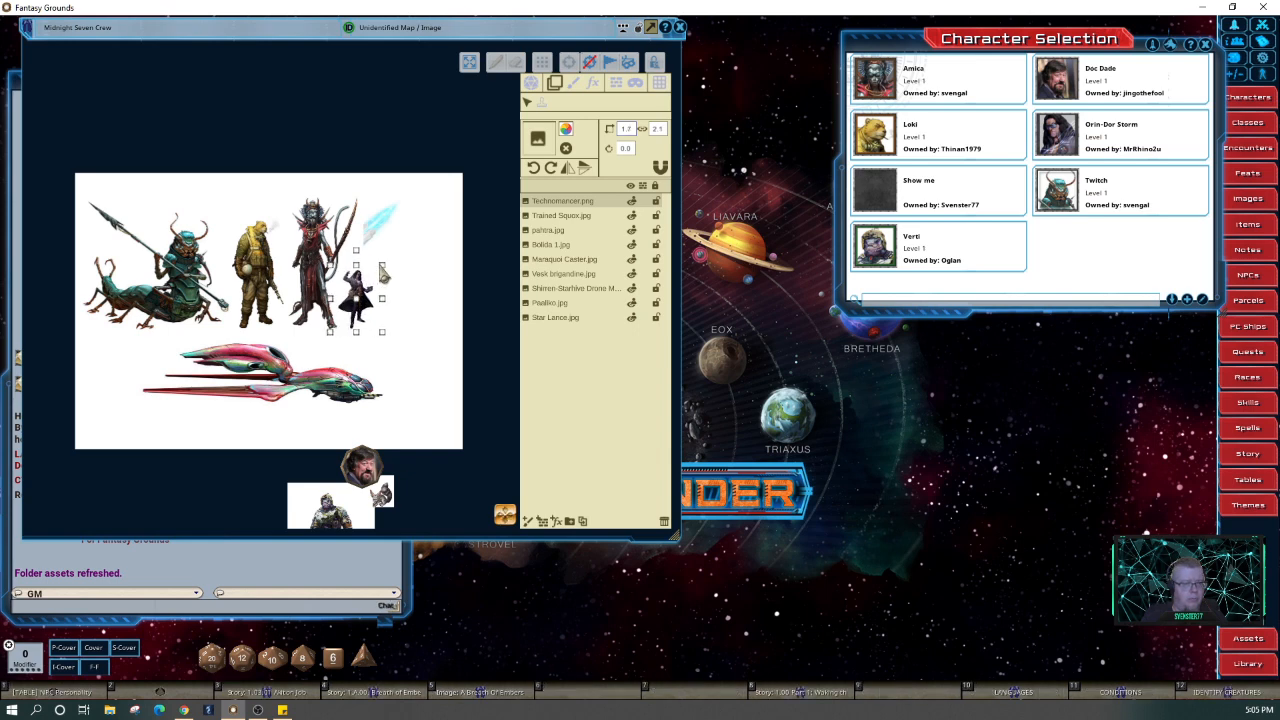
click(412, 292)
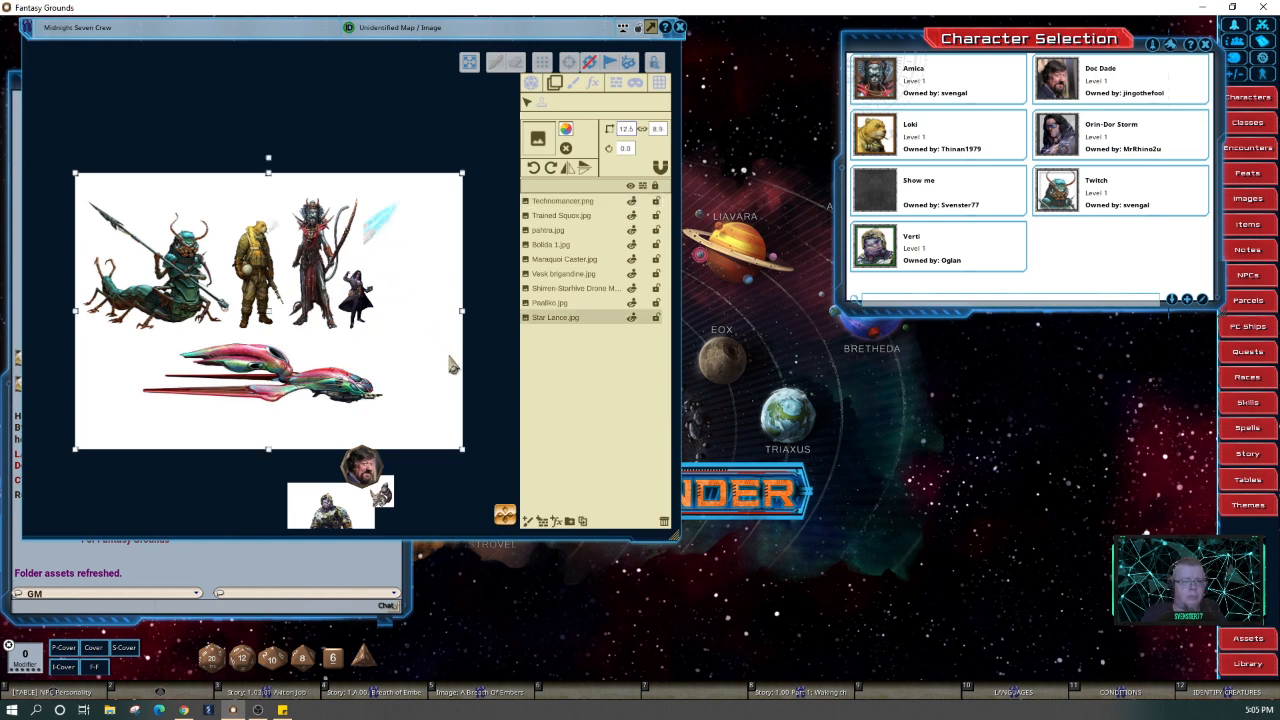
click(328, 515)
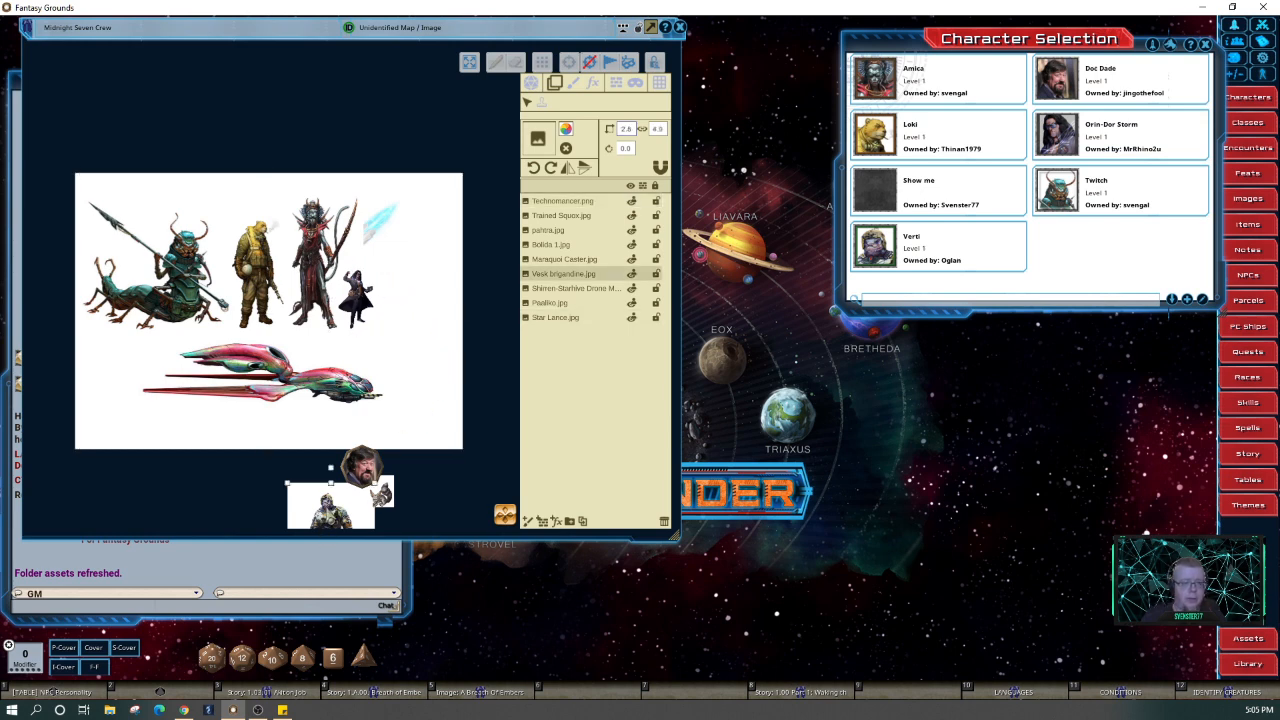
drag(328, 515, 390, 251)
key(ctrl)
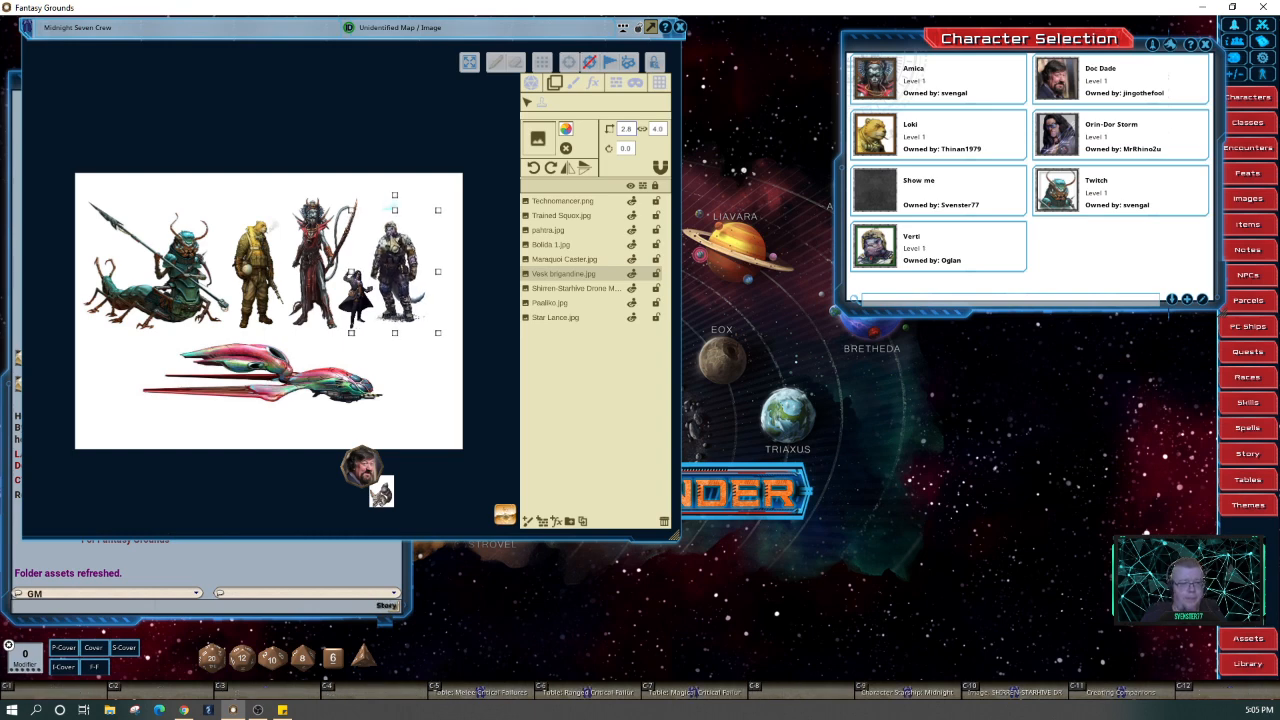
click(513, 374)
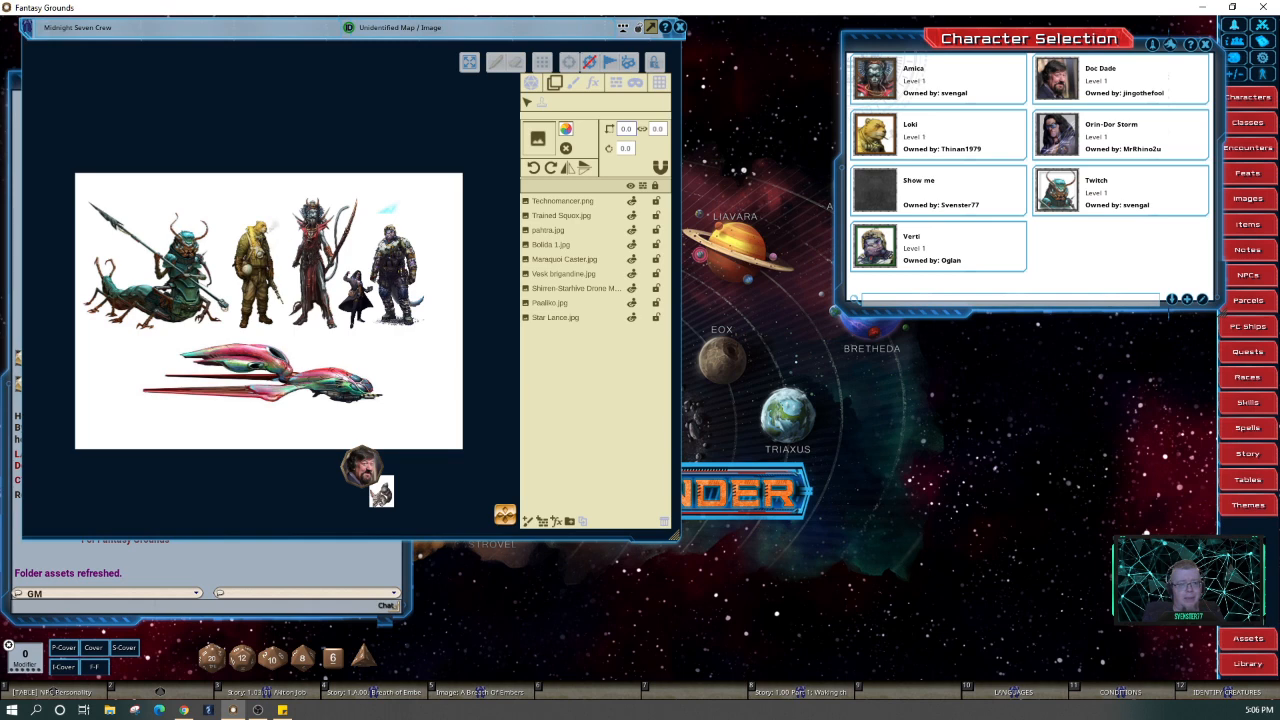
Scale the Vesk brigandine layer up to about 3.4 by 4.6 and align it with the other standing figures
click(395, 280)
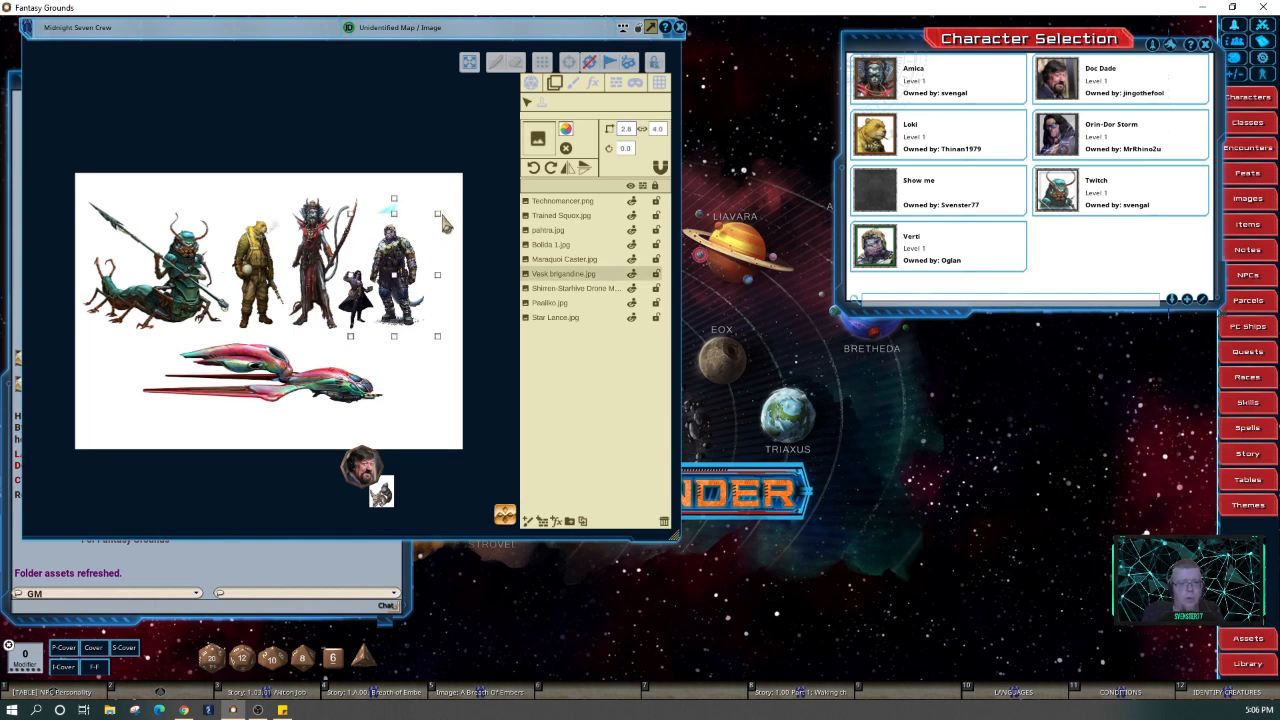
drag(441, 225, 455, 204)
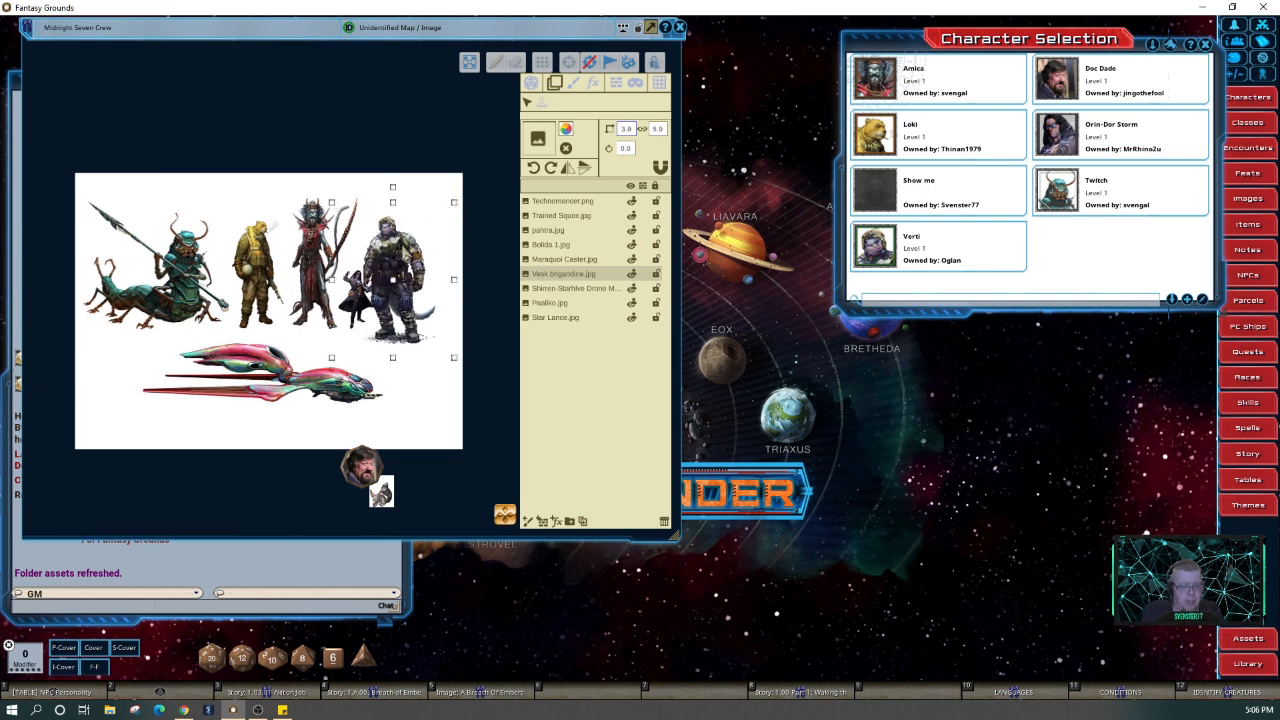
drag(392, 270, 402, 260)
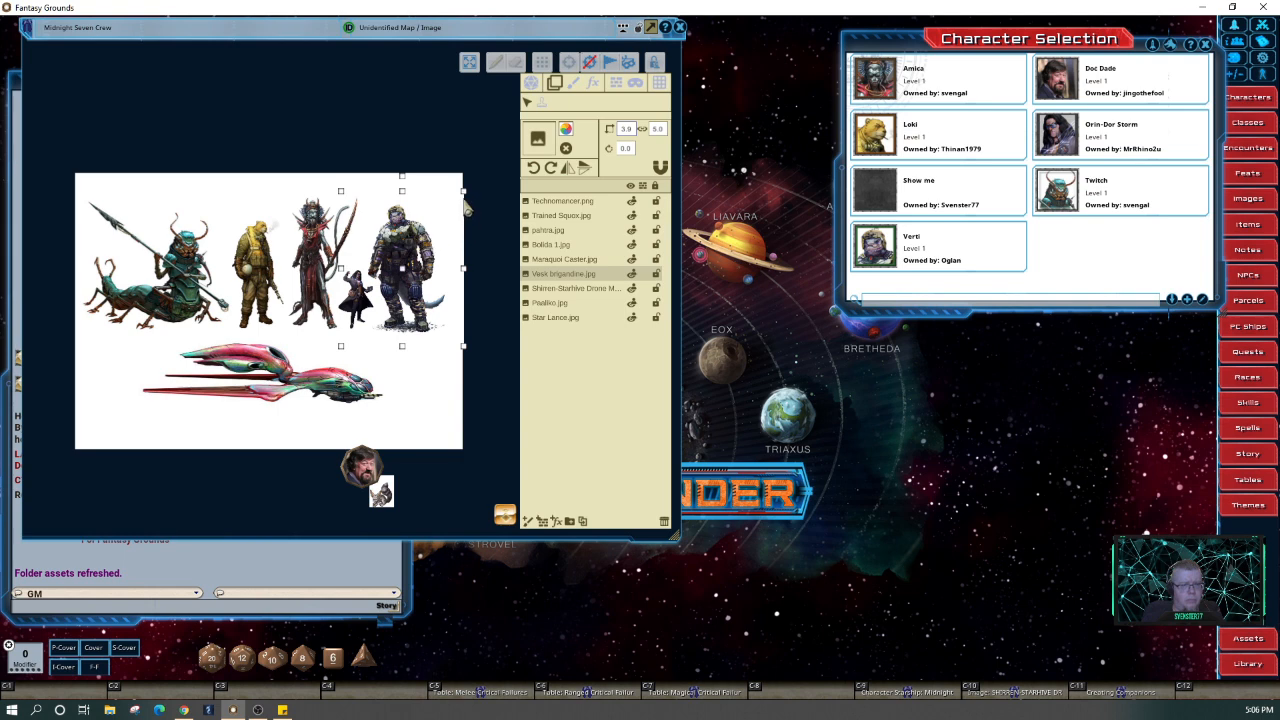
drag(463, 191, 456, 201)
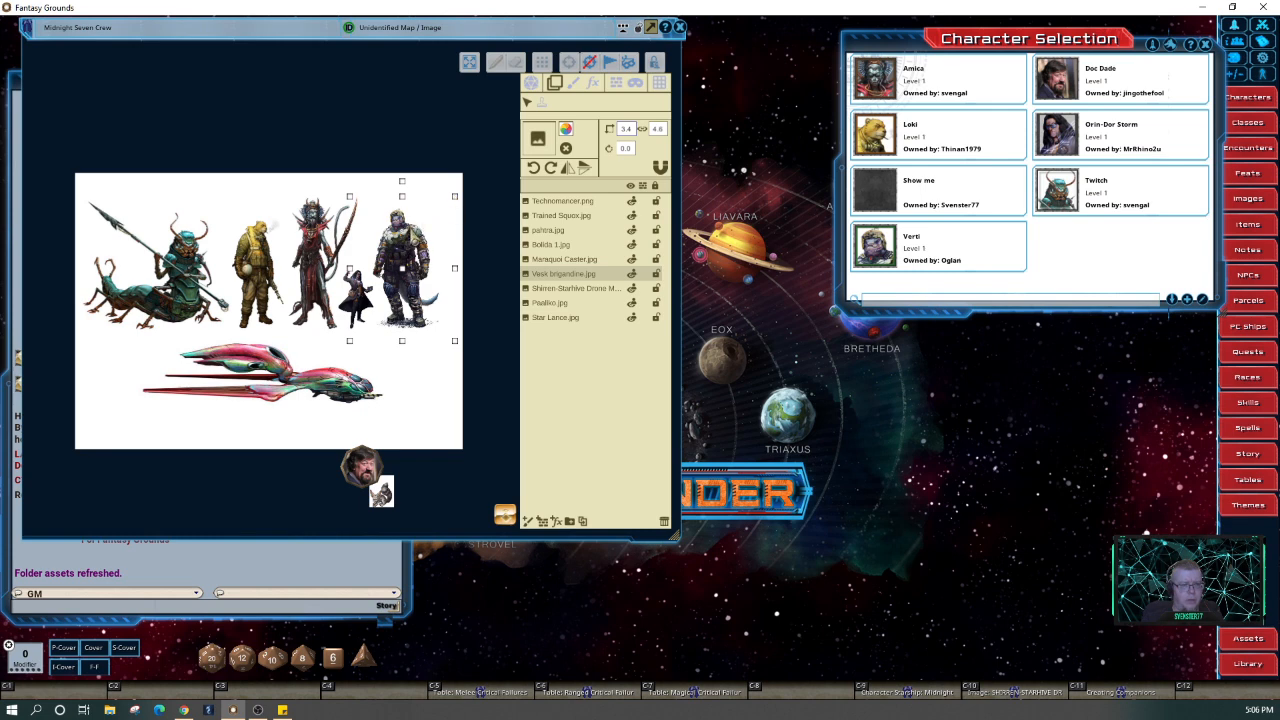
mouse_move(415, 240)
mouse_down()
mouse_move(328, 236)
mouse_move(418, 238)
mouse_up()
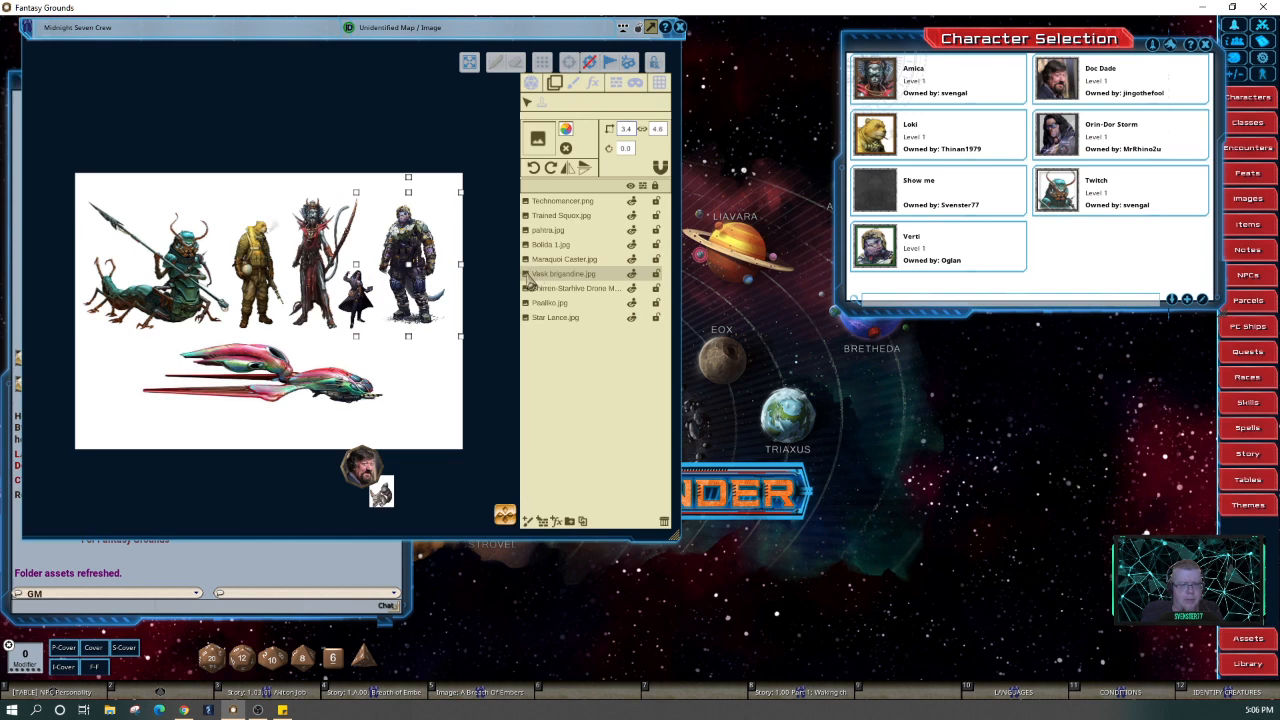
Try the Vesk brigandine layer directly below Technomancer.png in the layer order, restore its order, and nudge the figure into place
drag(530, 280, 537, 218)
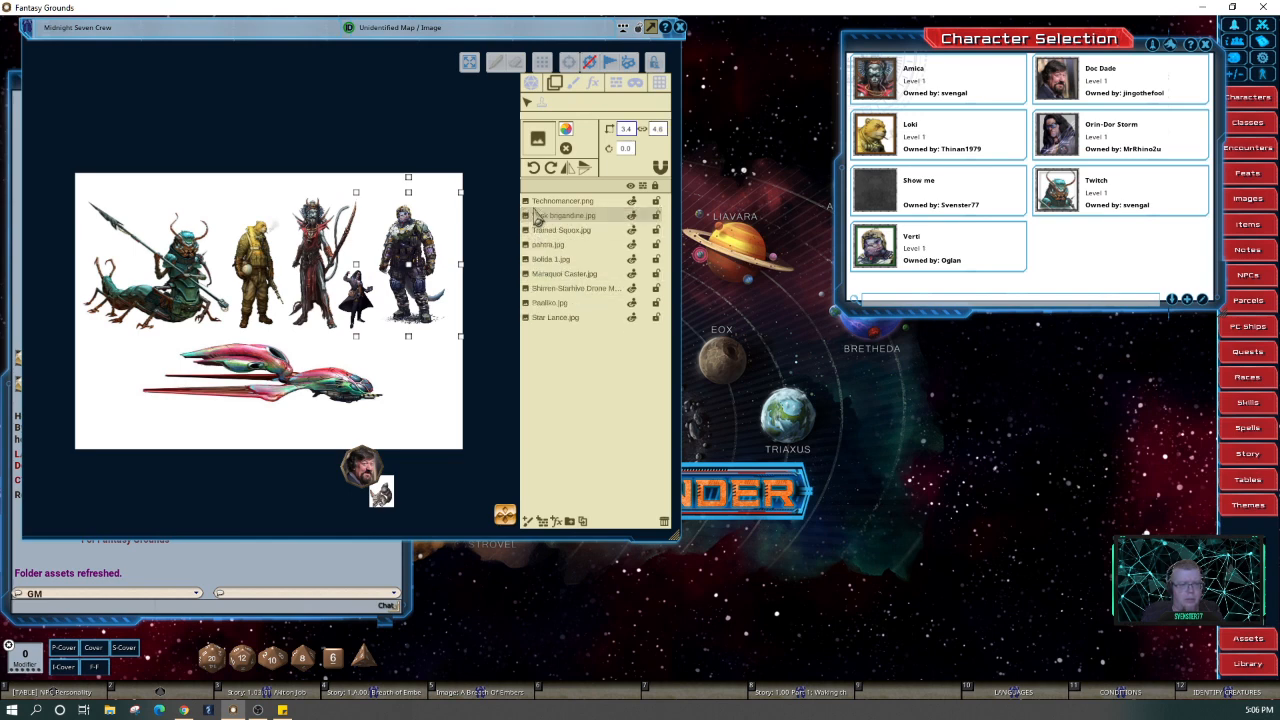
mouse_move(409, 258)
mouse_down()
mouse_move(258, 262)
mouse_move(402, 267)
mouse_up()
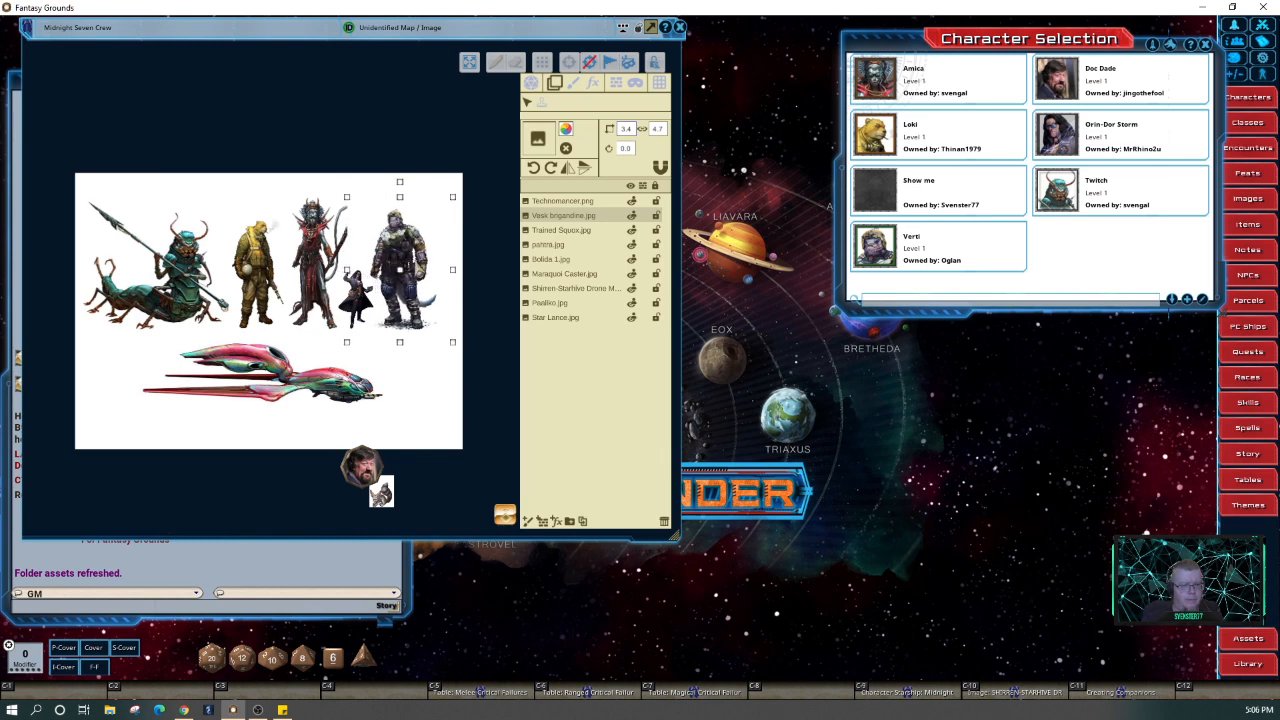
drag(541, 216, 541, 277)
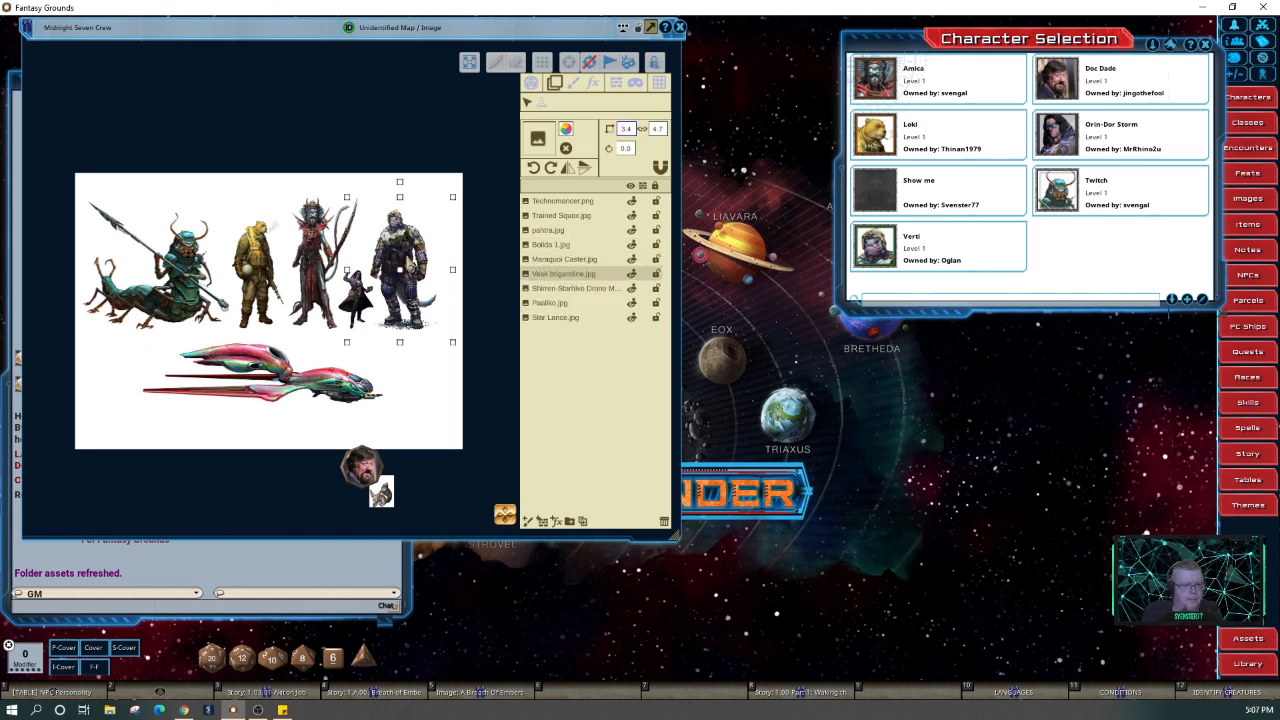
drag(400, 270, 400, 268)
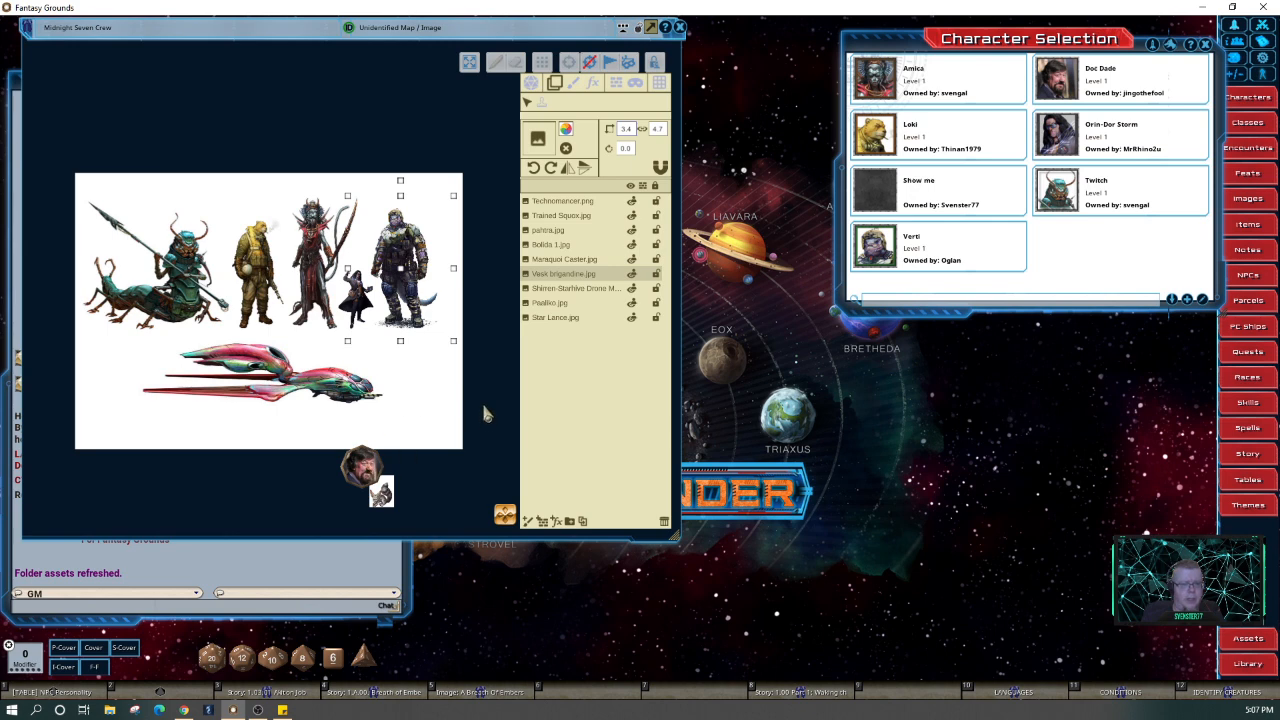
Widen the Star Lance.jpg background layer to about 13.3 and shift it to leave white space beside the Vesk
click(434, 418)
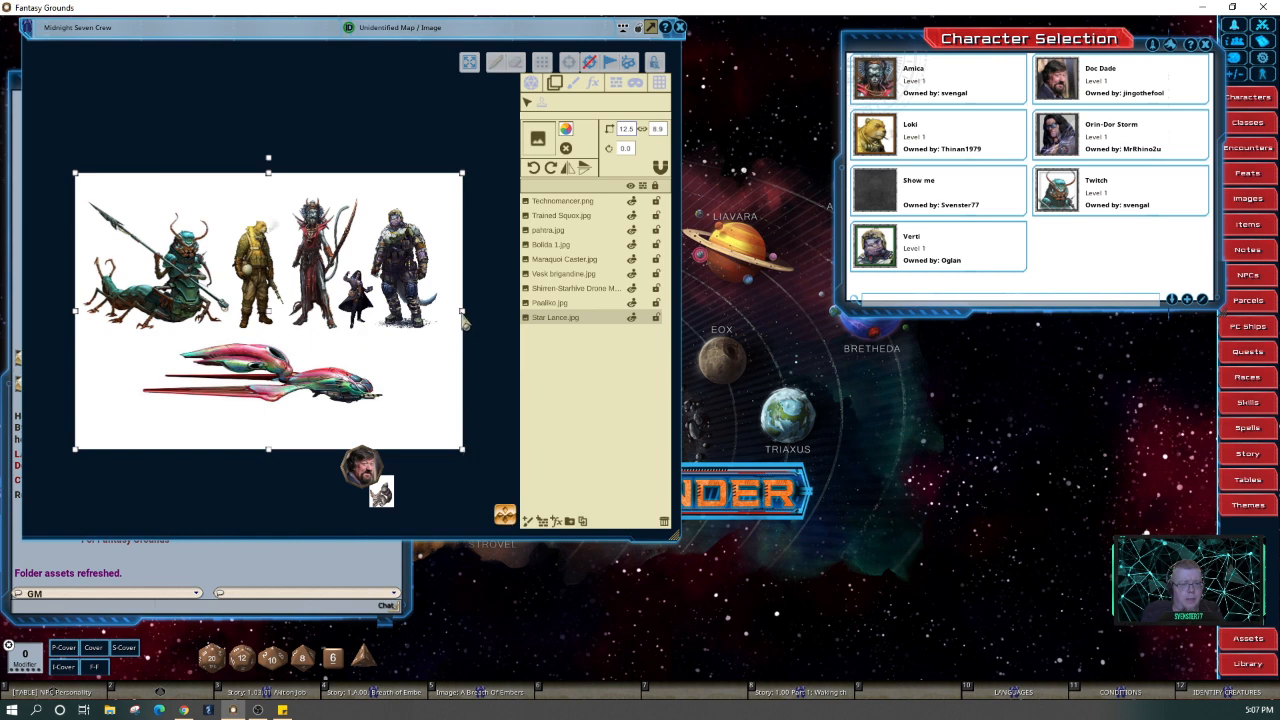
drag(465, 320, 480, 317)
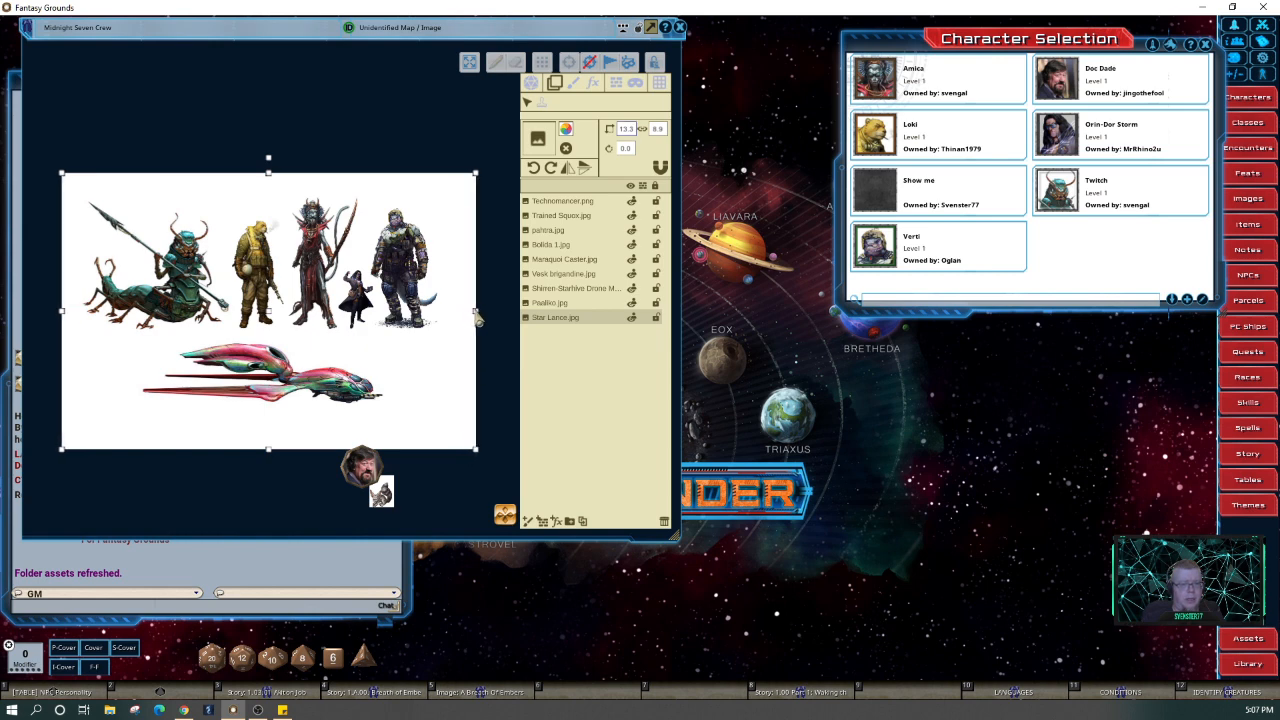
key(ctrl)
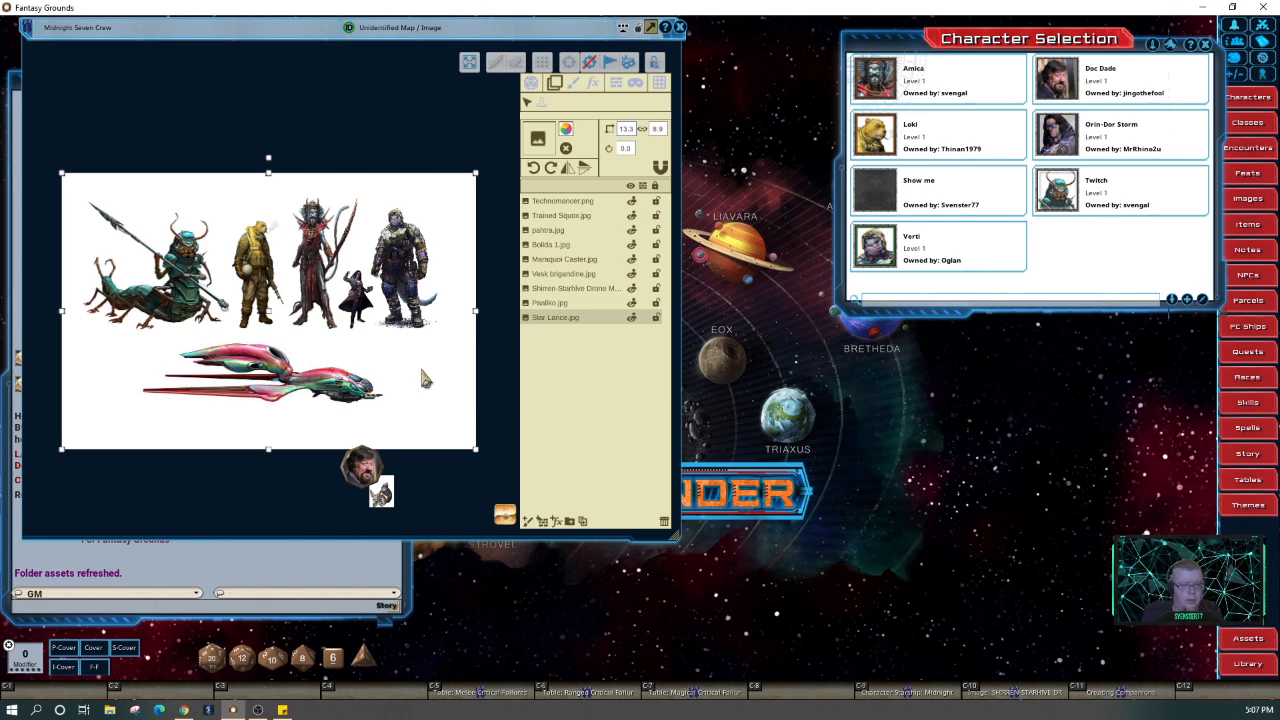
drag(424, 378, 438, 378)
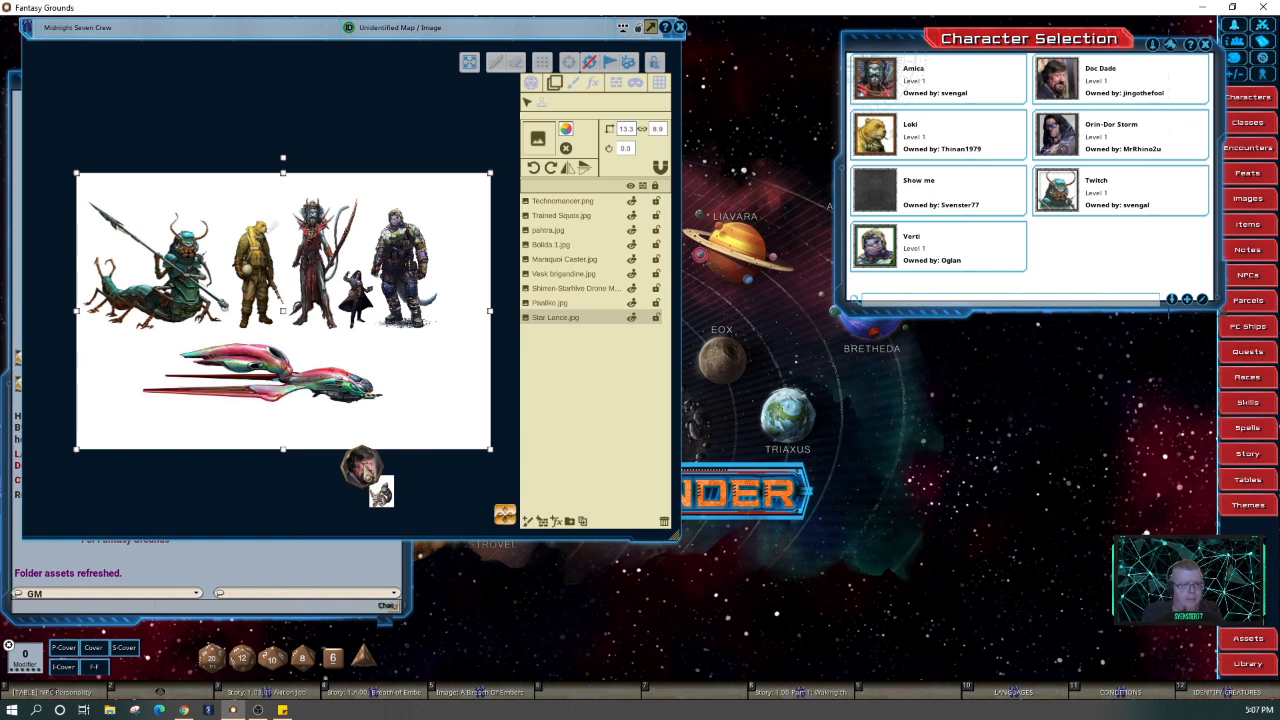
Switch to token play mode, move the bearded man's round token beside the Vesk's head, and shrink it
click(366, 474)
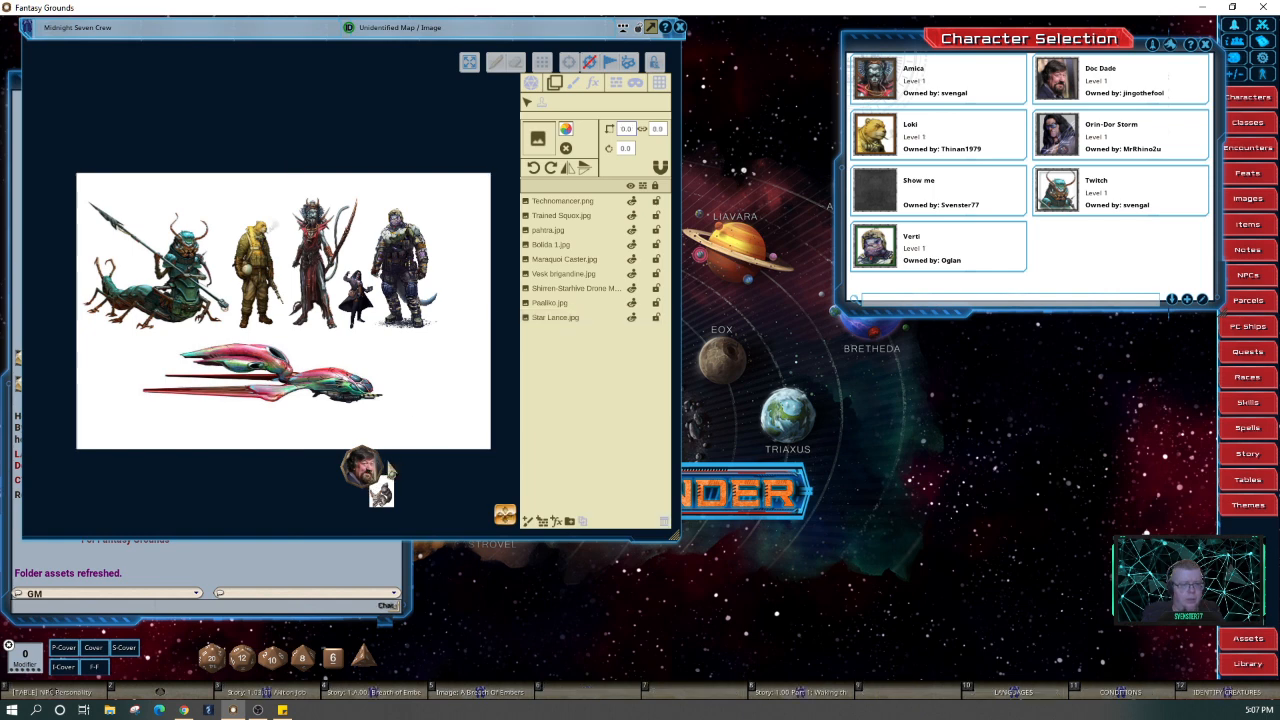
click(531, 82)
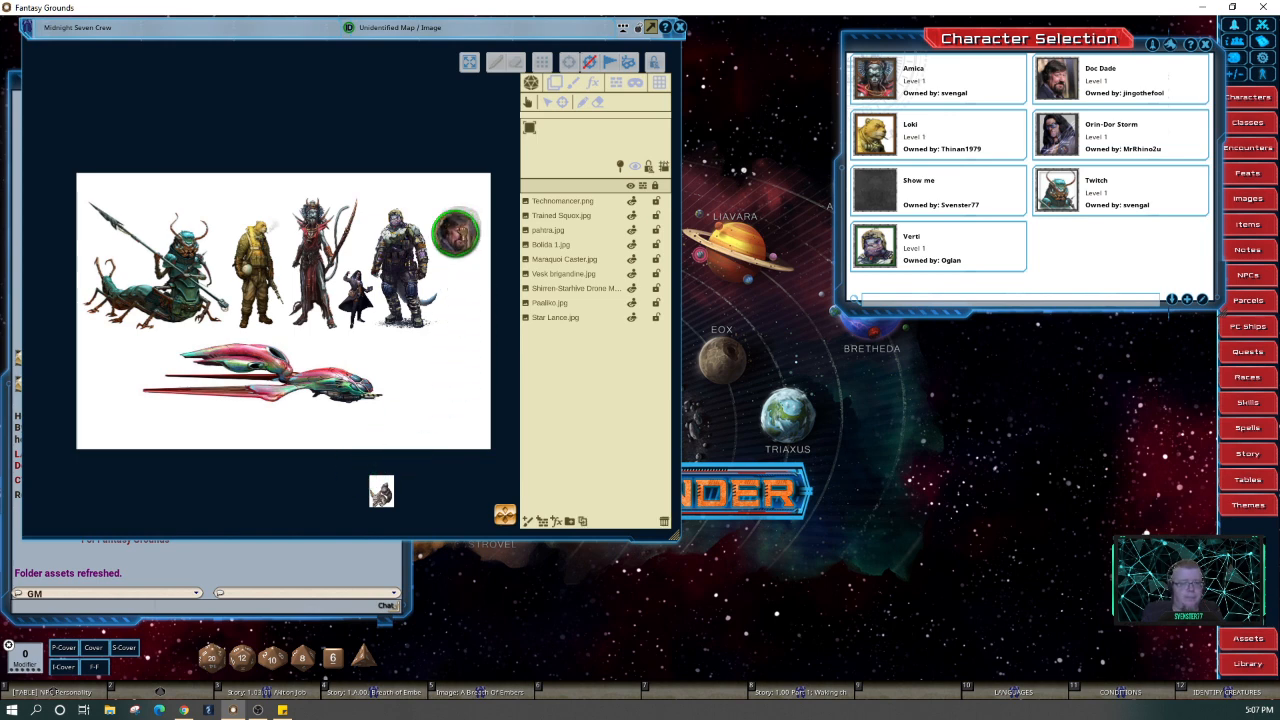
key(ctrl)
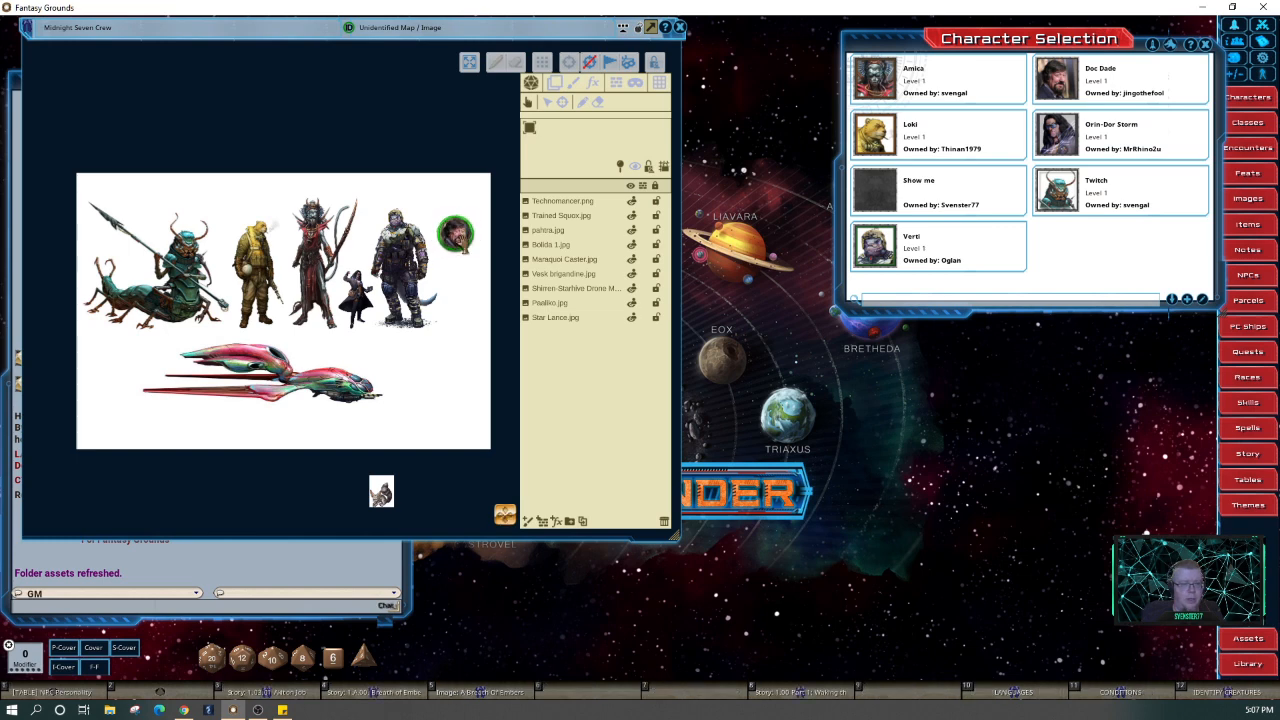
key(ctrl)
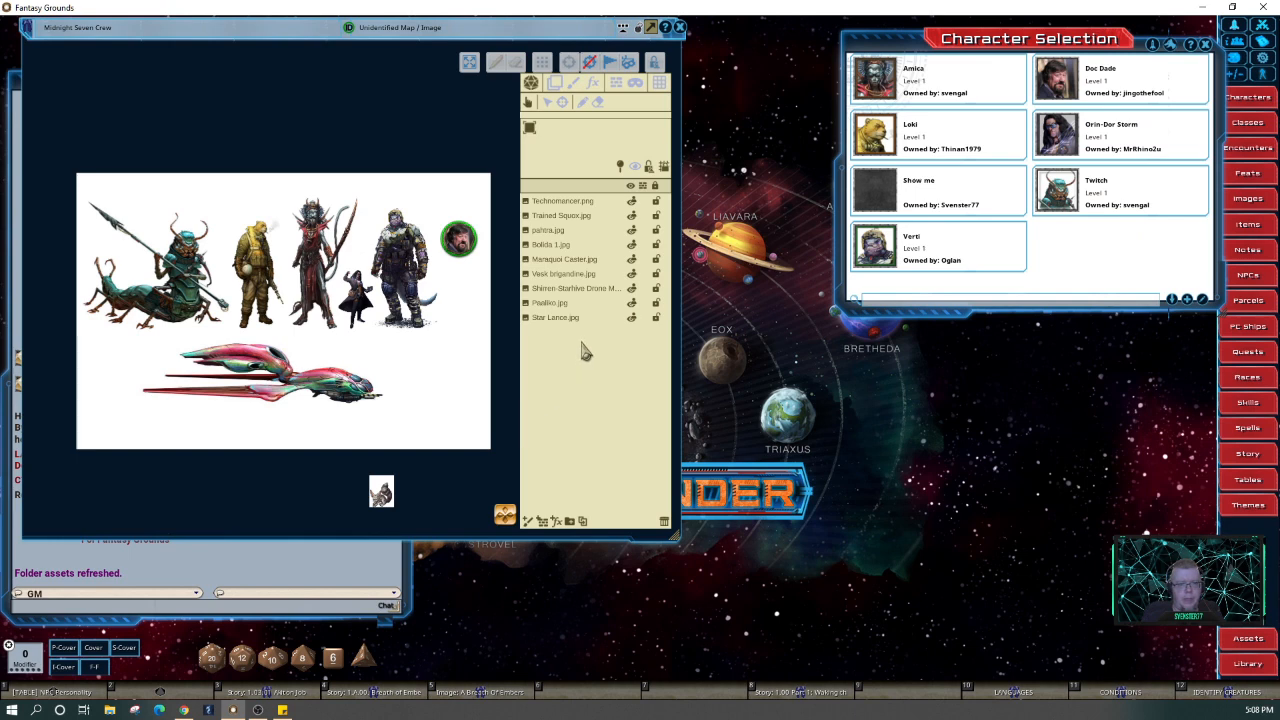
Try to select the bearded man's token in layer editing mode, and return to token play mode
click(551, 217)
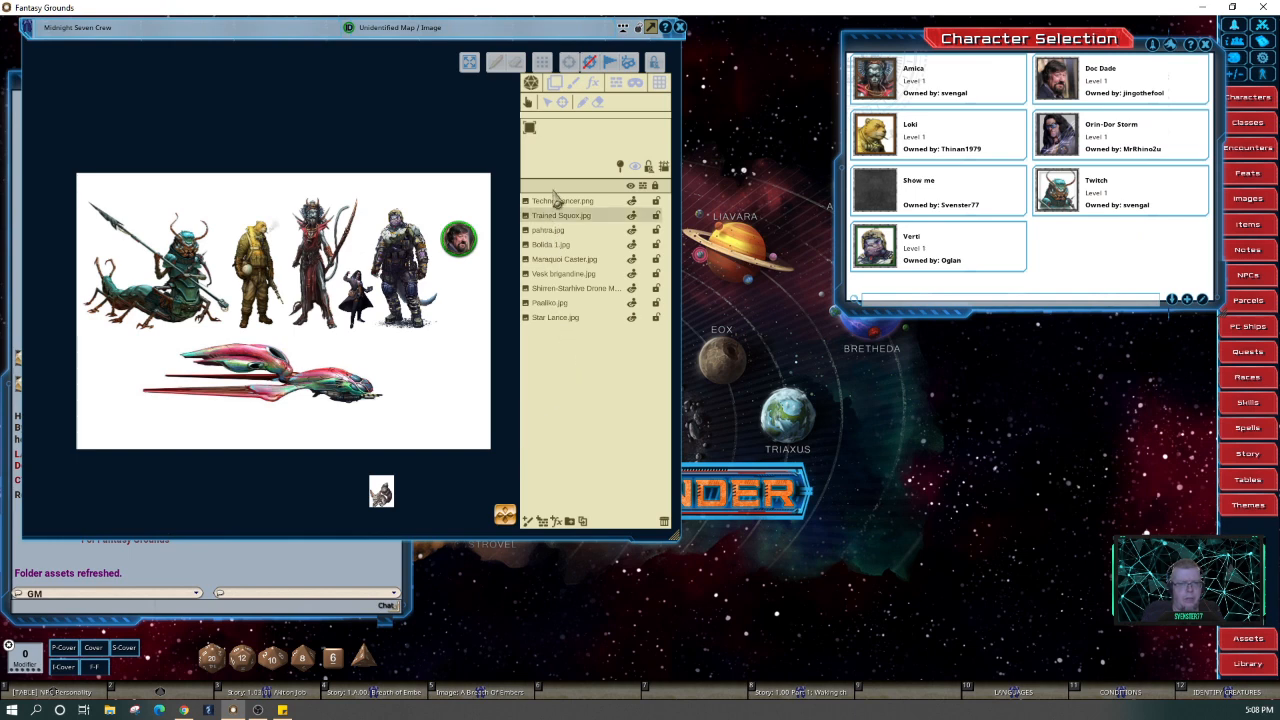
click(556, 83)
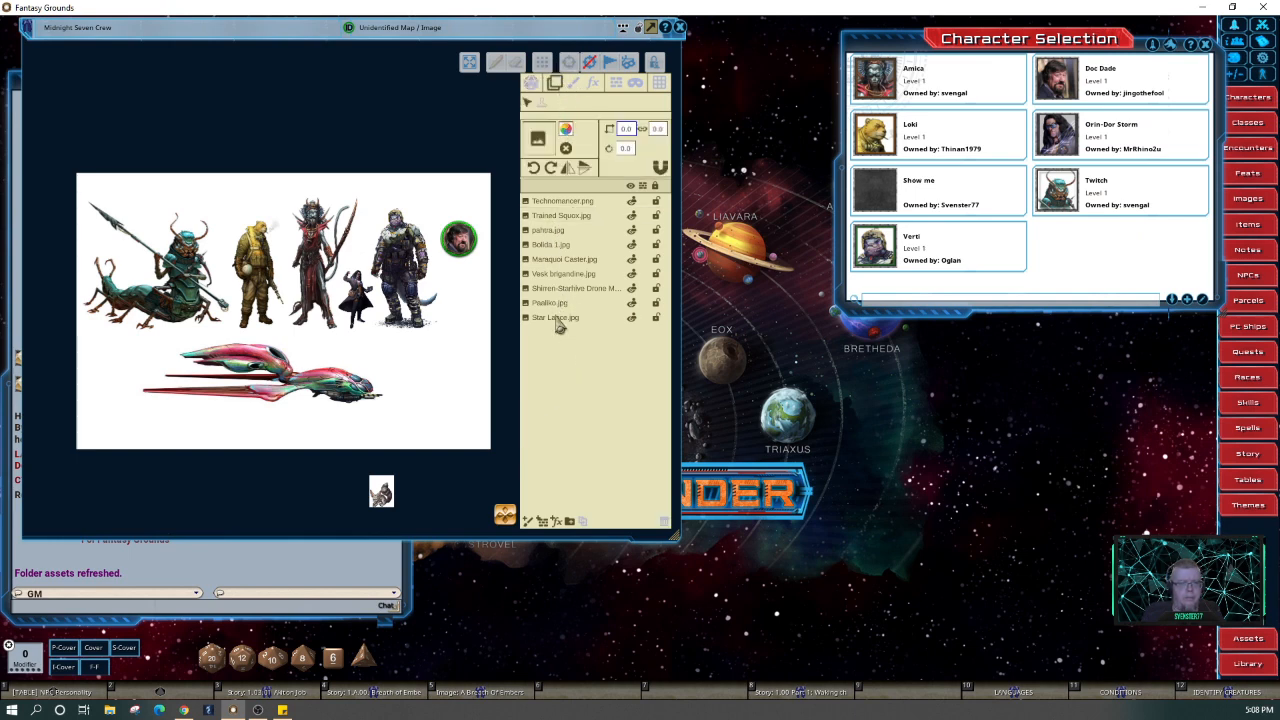
click(450, 236)
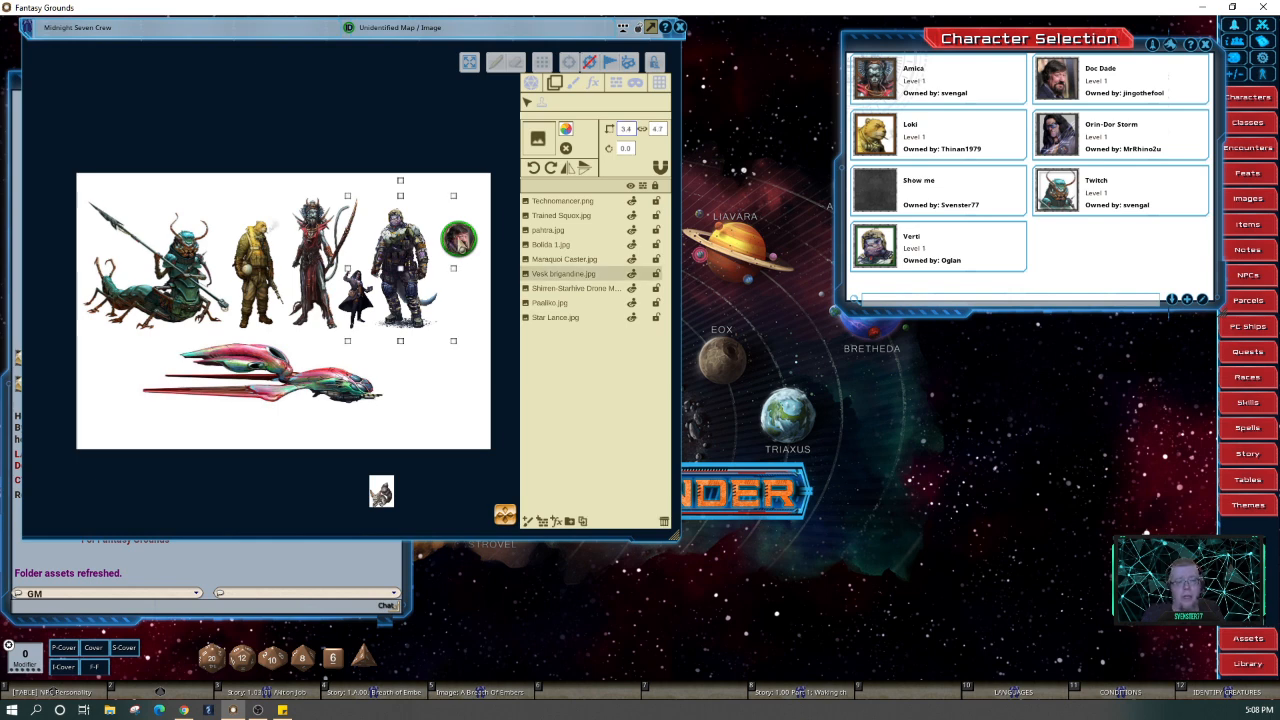
click(461, 238)
click(531, 83)
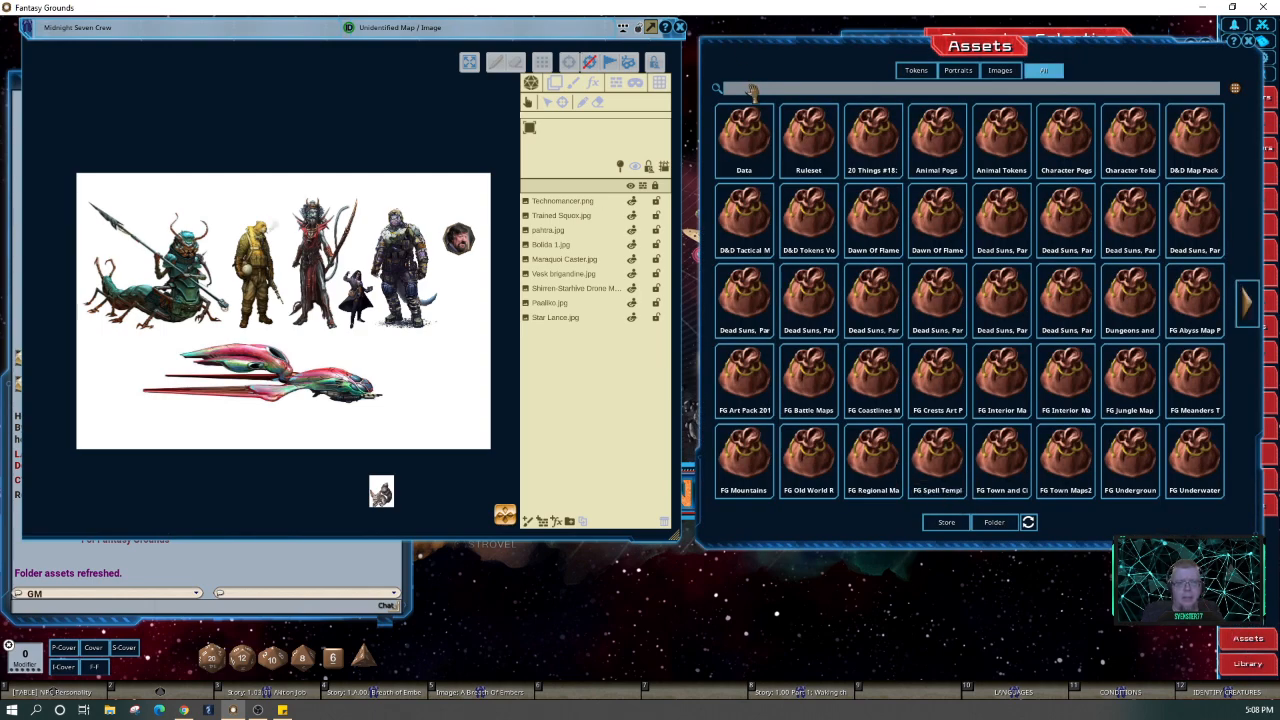
Search the assets for "doc", clear the search, and open the Data folder of the portraits
text(do)
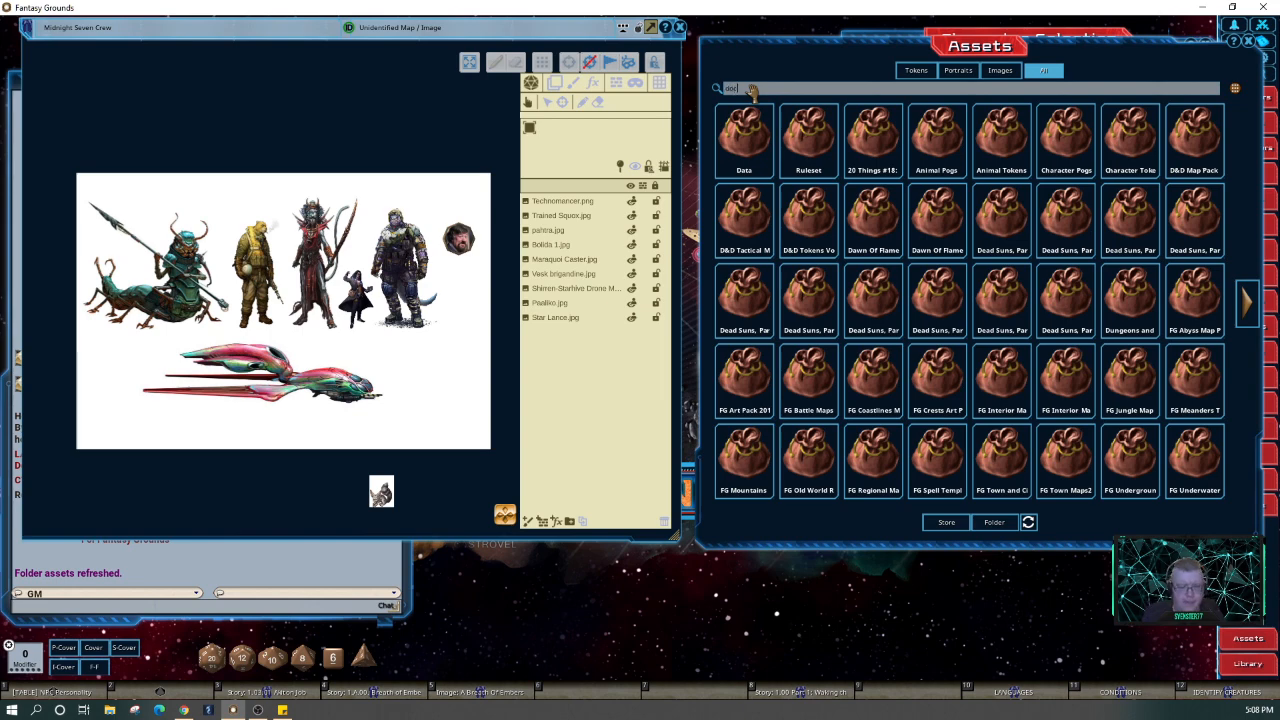
text(c)
key(Return)
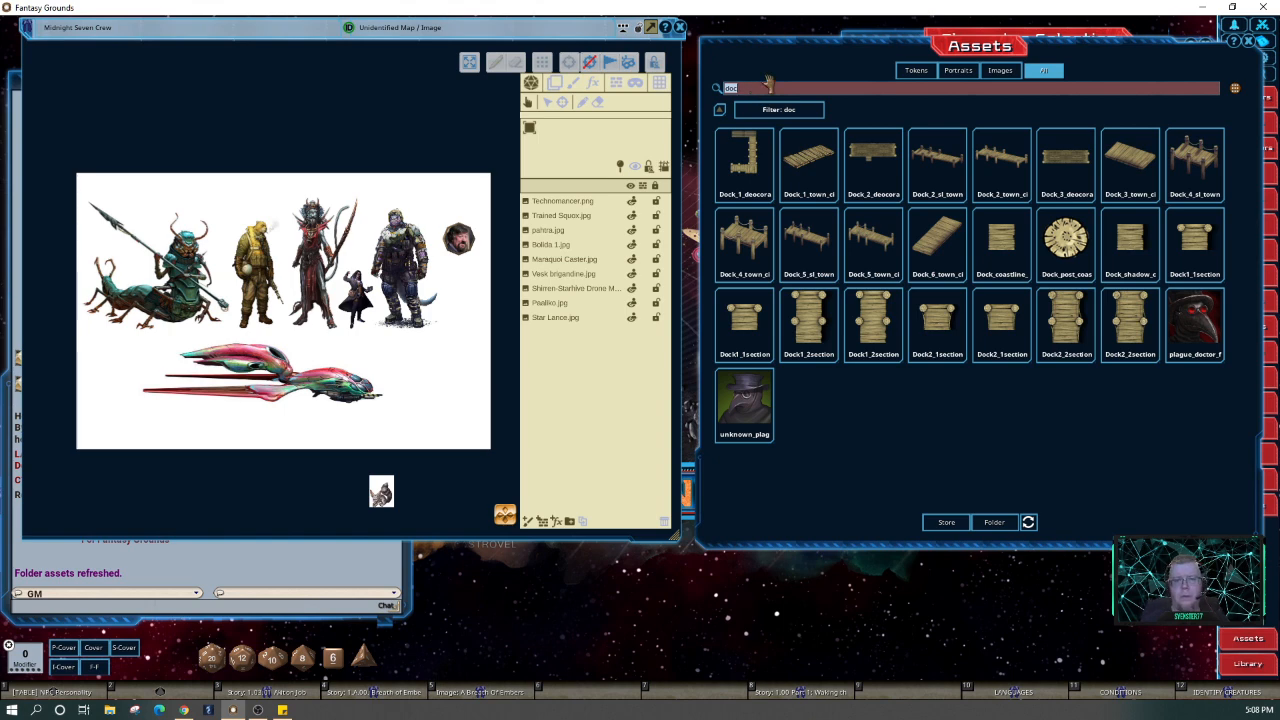
key(BackSpace)
click(960, 76)
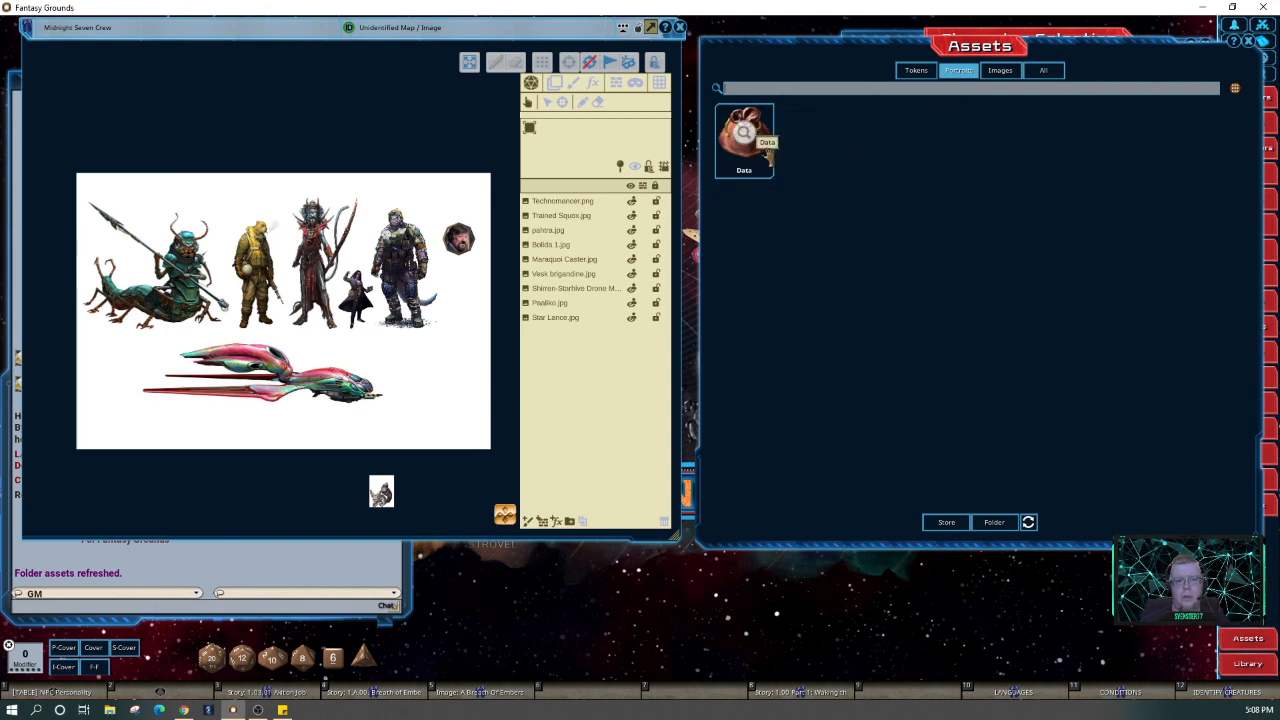
click(749, 134)
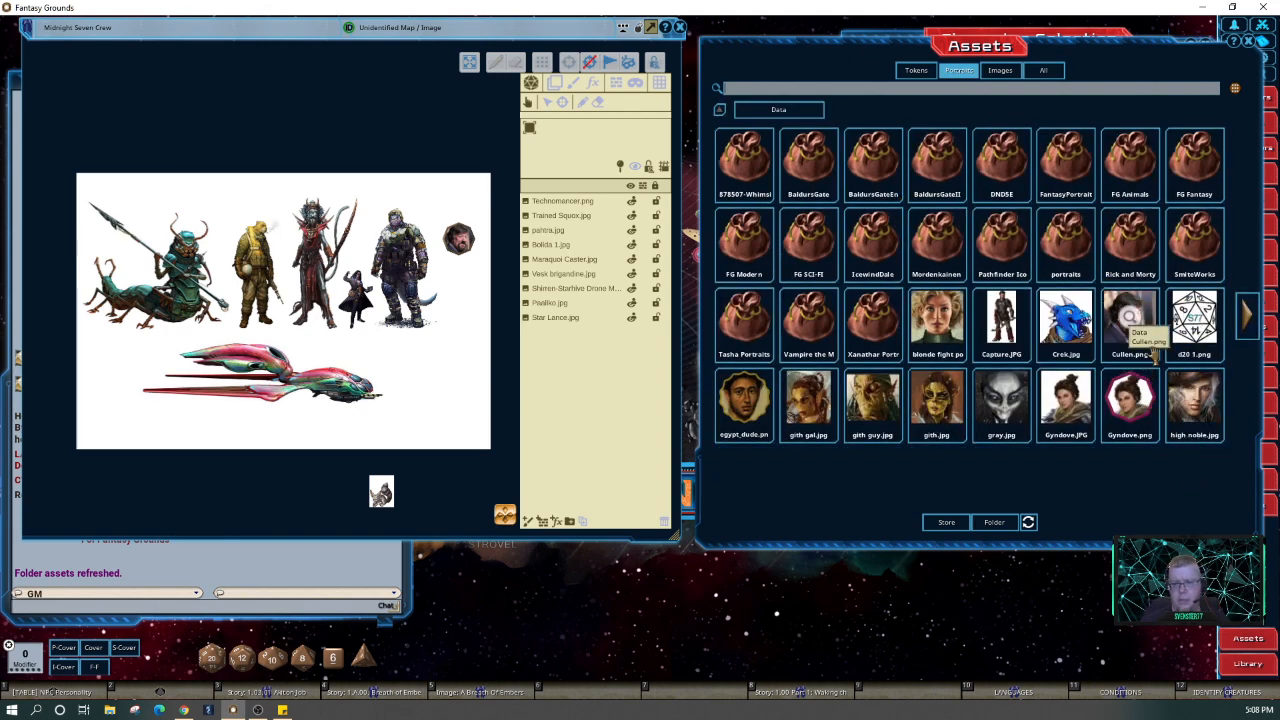
Delete the bearded man's round token beside the Vesk from the crew image
drag(1140, 330, 458, 240)
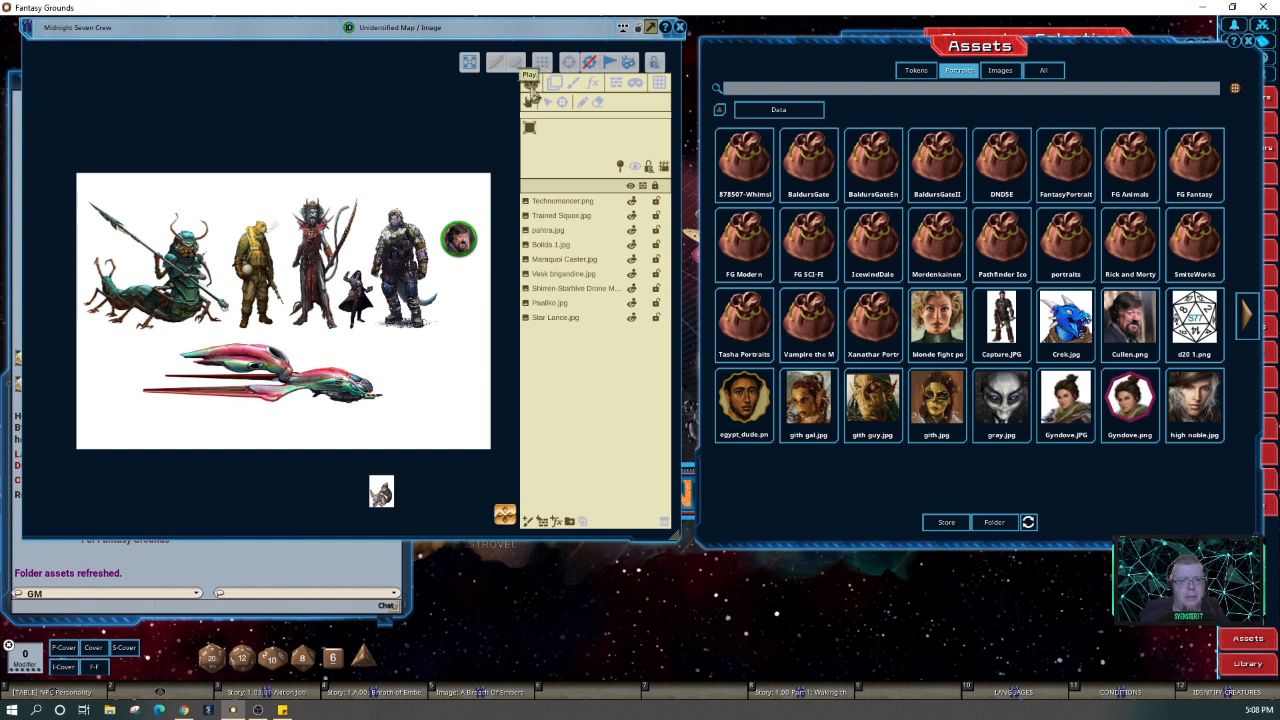
right_click(460, 240)
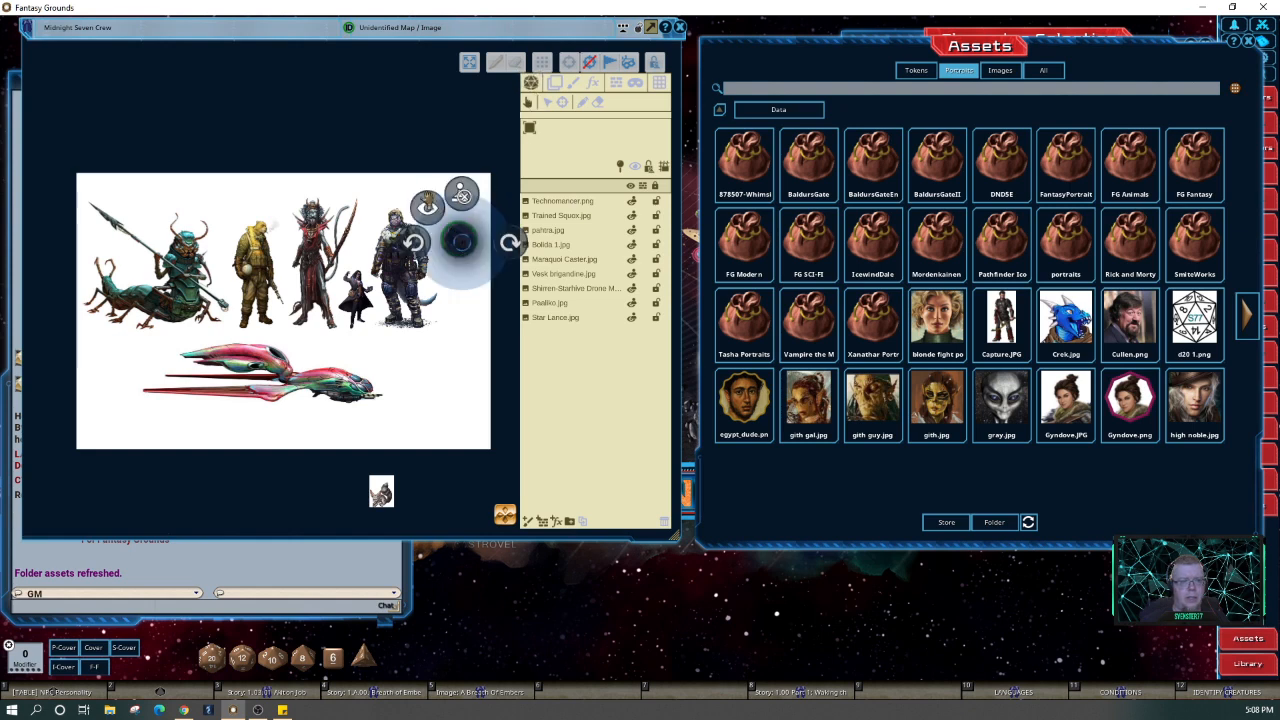
click(454, 195)
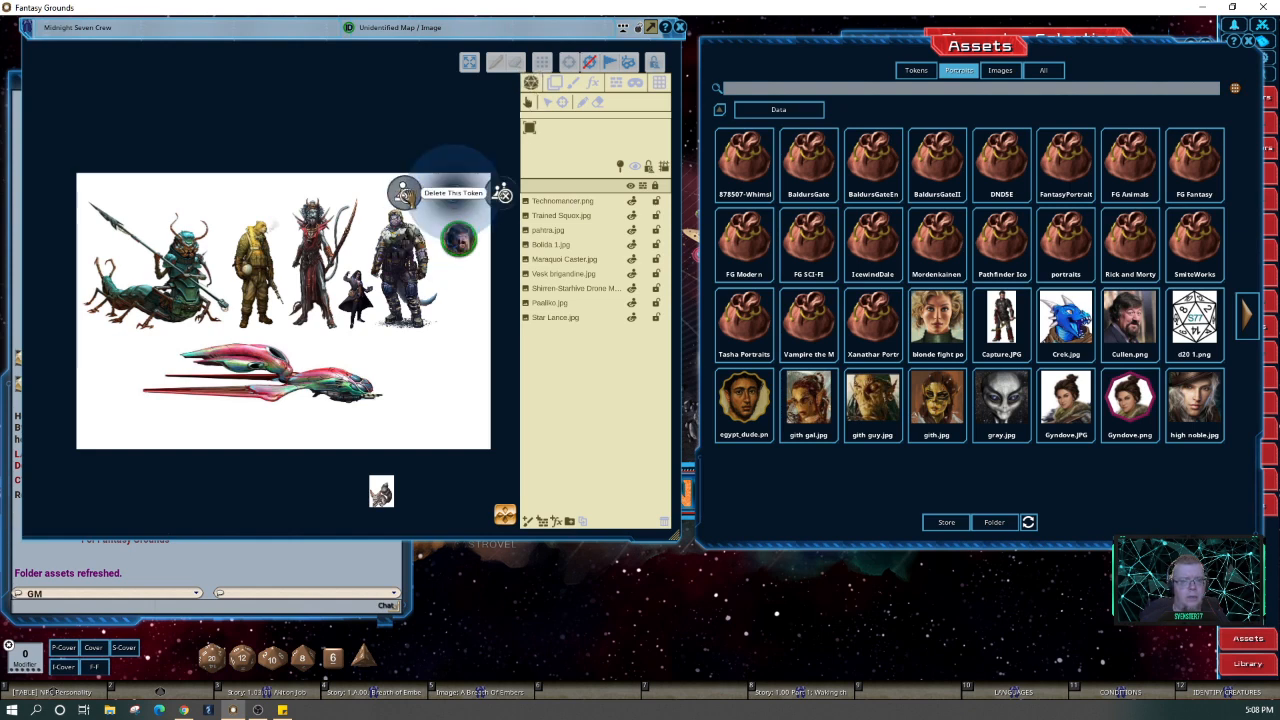
click(416, 195)
Place the Cullen.png portrait as a token beside the Vesk's head and select it
drag(1135, 320, 455, 236)
drag(458, 226, 458, 226)
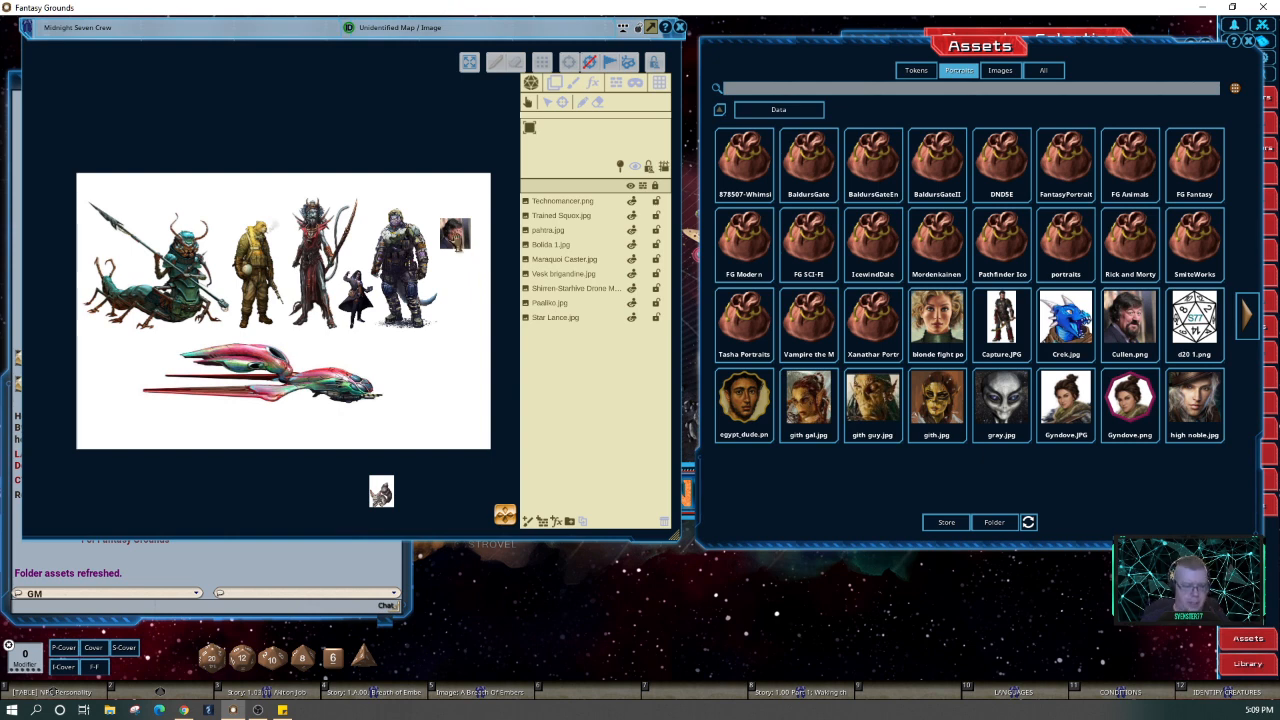
ctrl+click(460, 234)
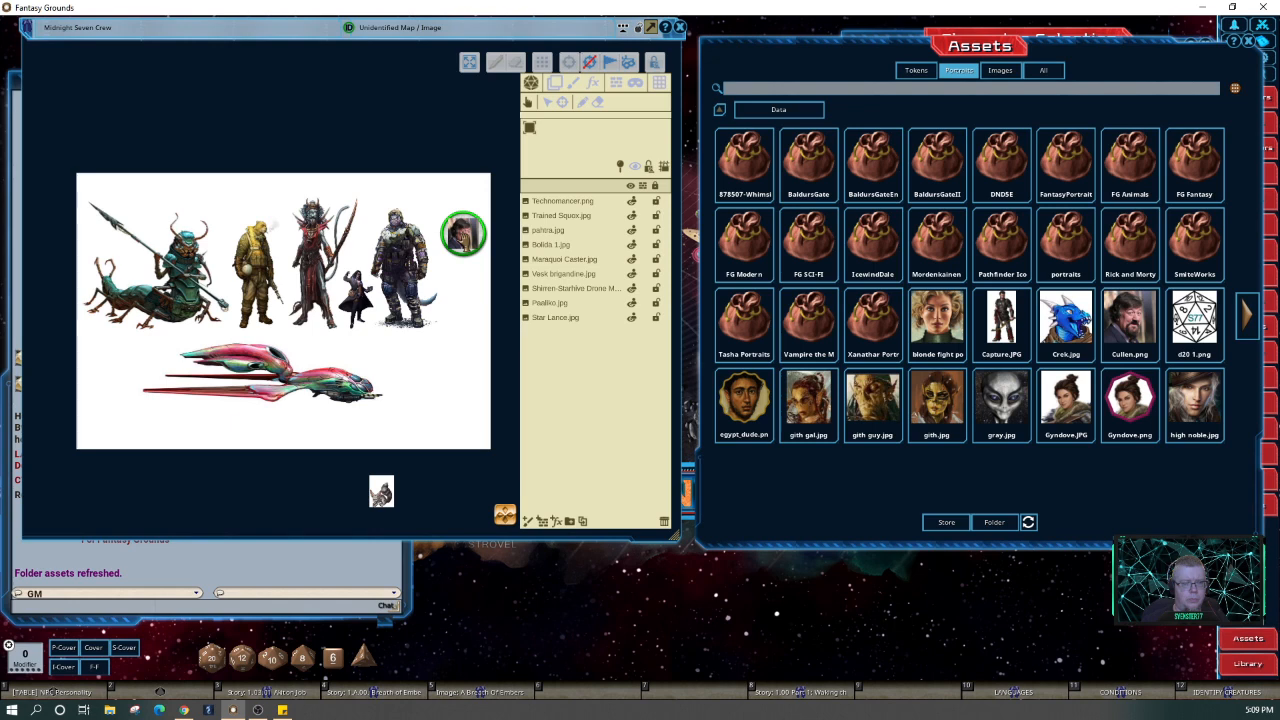
Deselect the portrait token and move the Trained Squox picture layer from below the crew image to beside the Vesk's feet
click(472, 338)
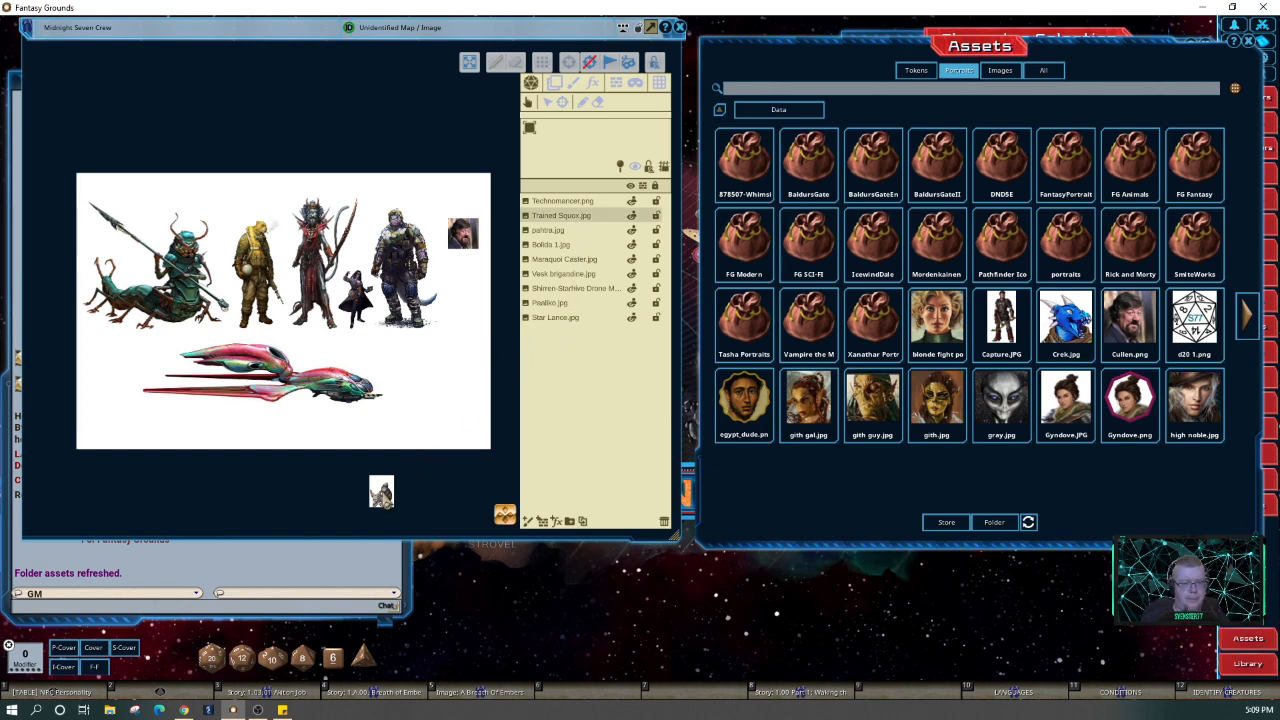
mouse_move(541, 163)
mouse_down()
mouse_move(565, 139)
mouse_move(517, 170)
mouse_up()
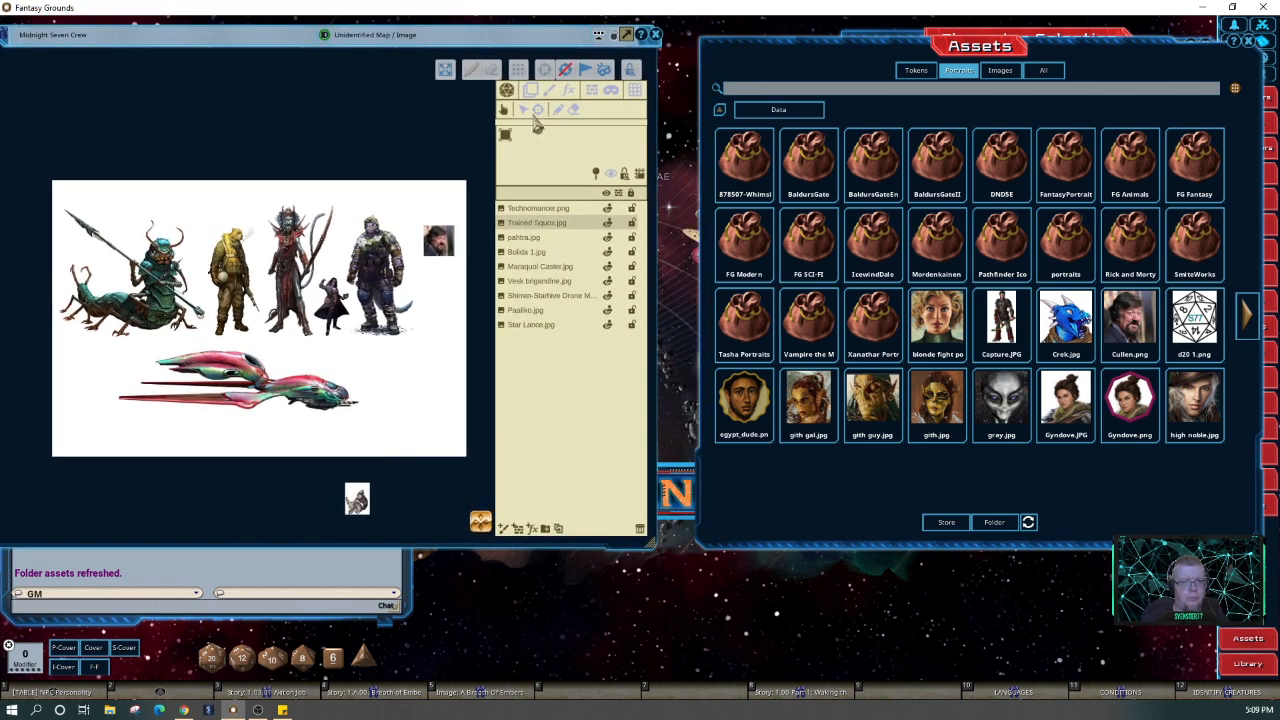
click(530, 91)
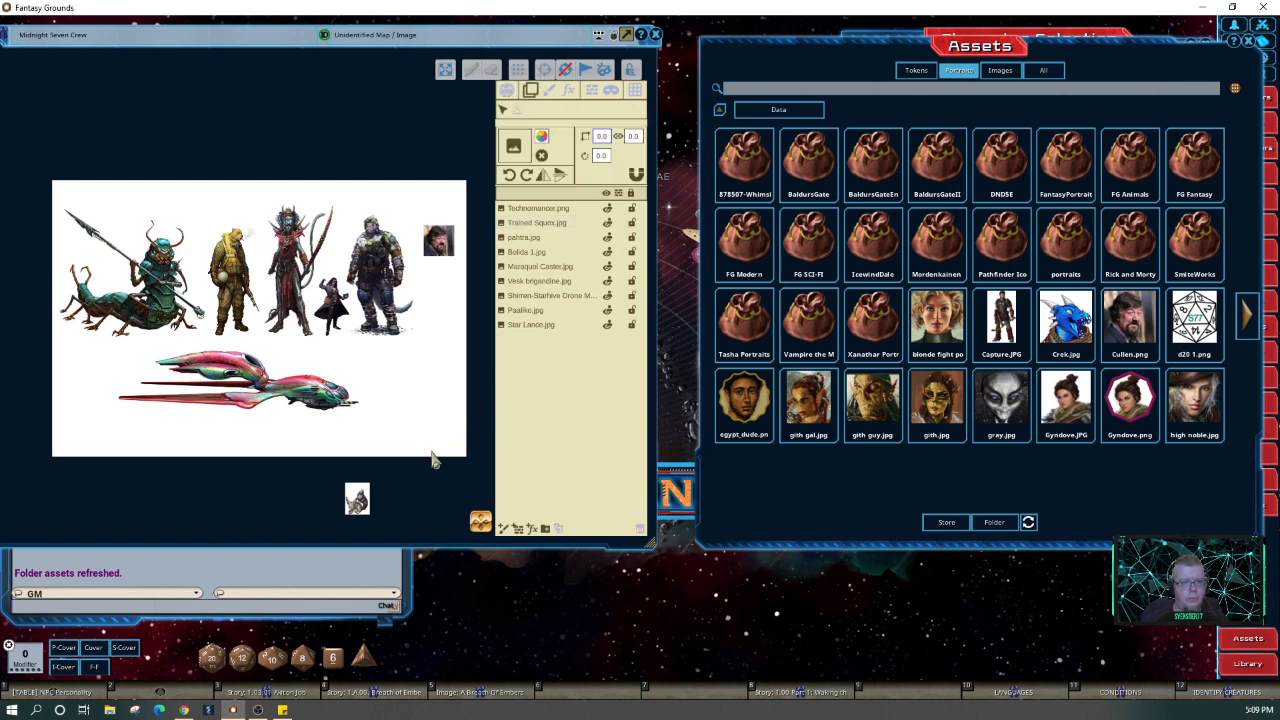
click(363, 500)
drag(363, 500, 448, 320)
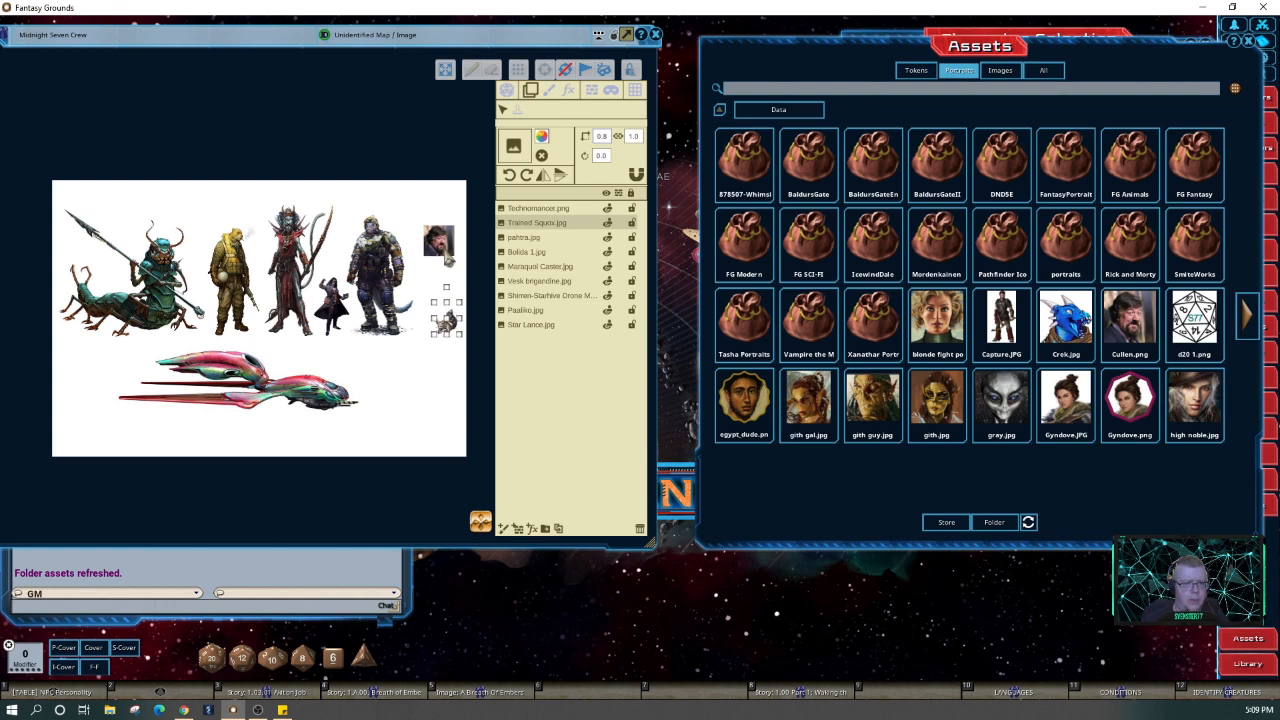
Delete the bearded man's portrait token beside the Vesk's head from the crew image
click(507, 91)
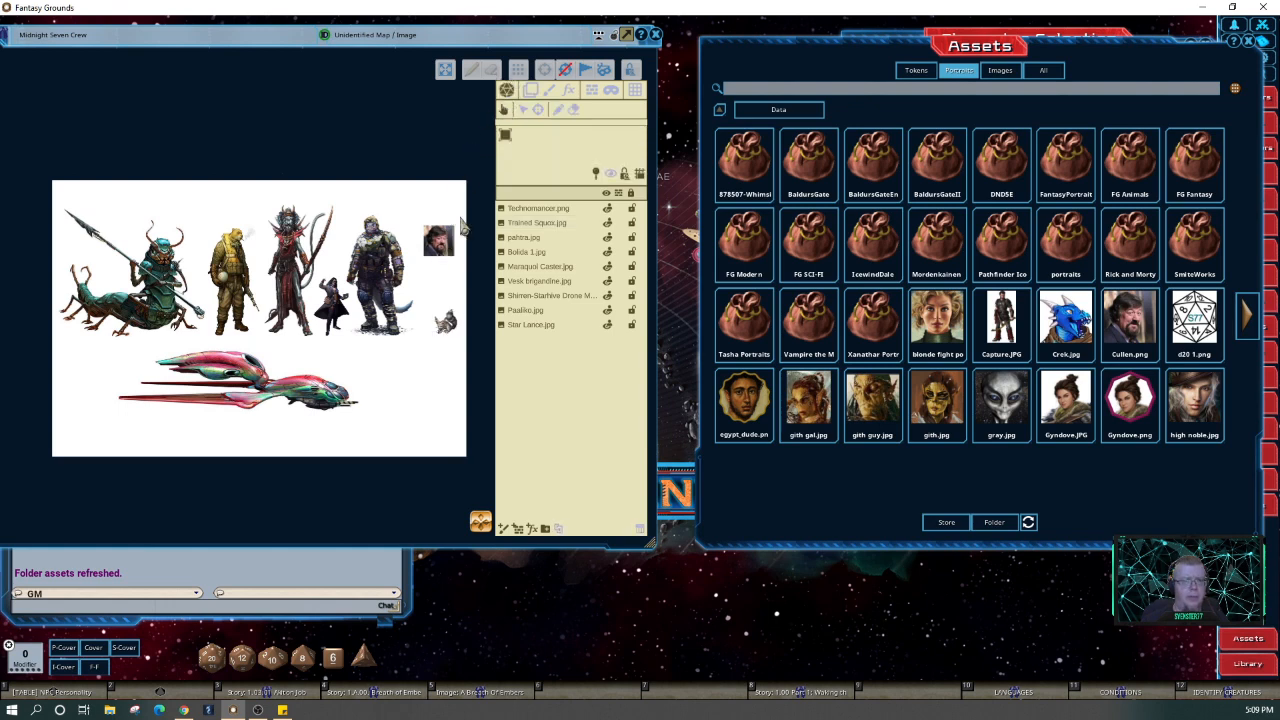
right_click(438, 240)
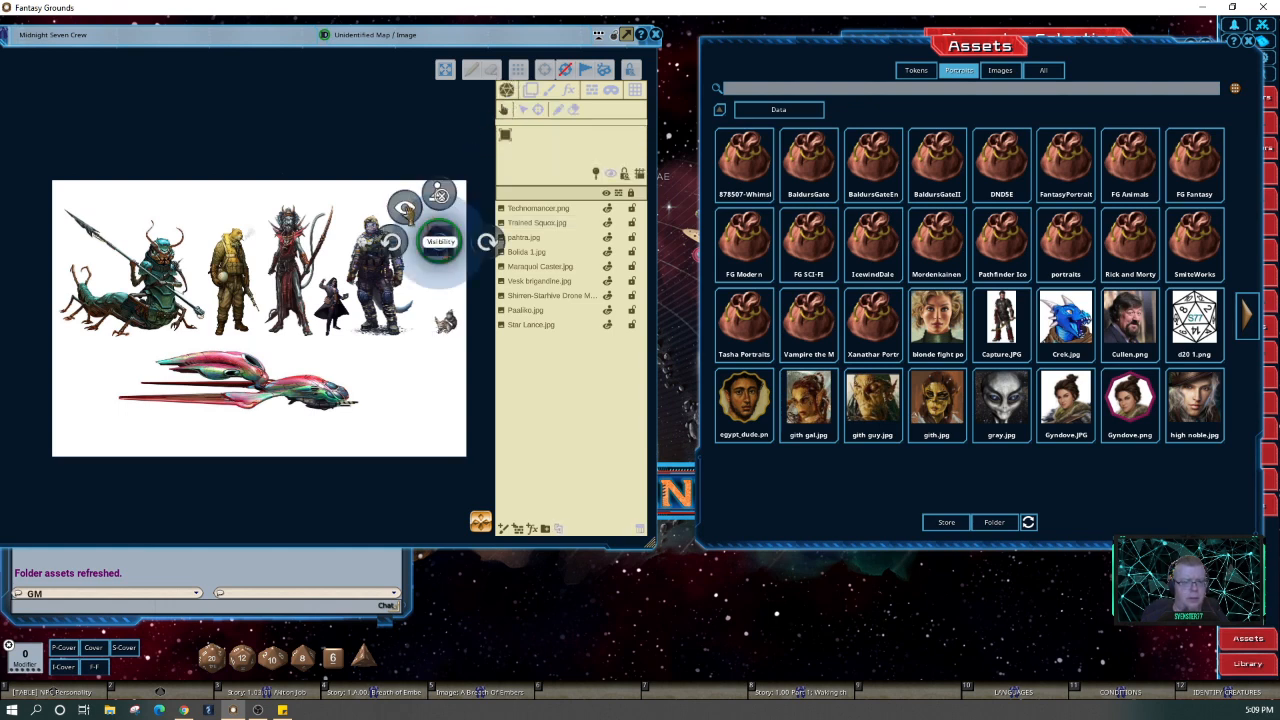
click(439, 242)
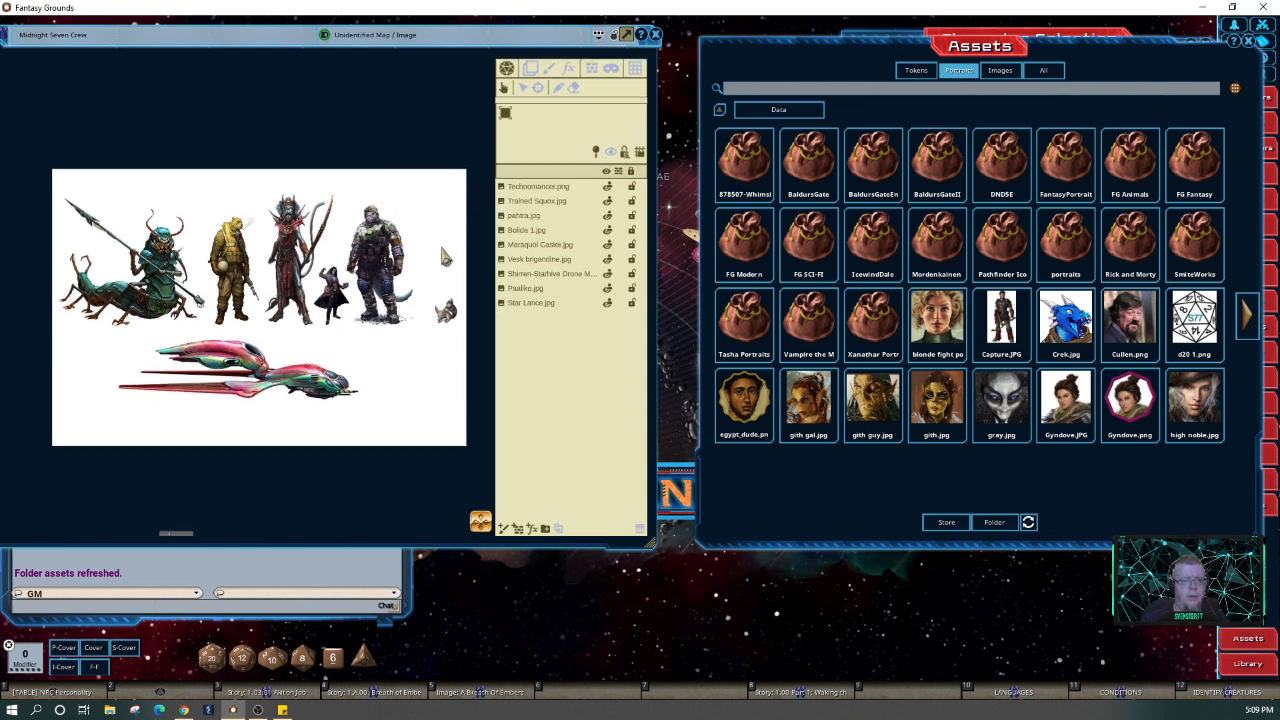
Stamp the Cullen.png portrait into the crew image as a picture layer beside the Vesk's head
click(531, 68)
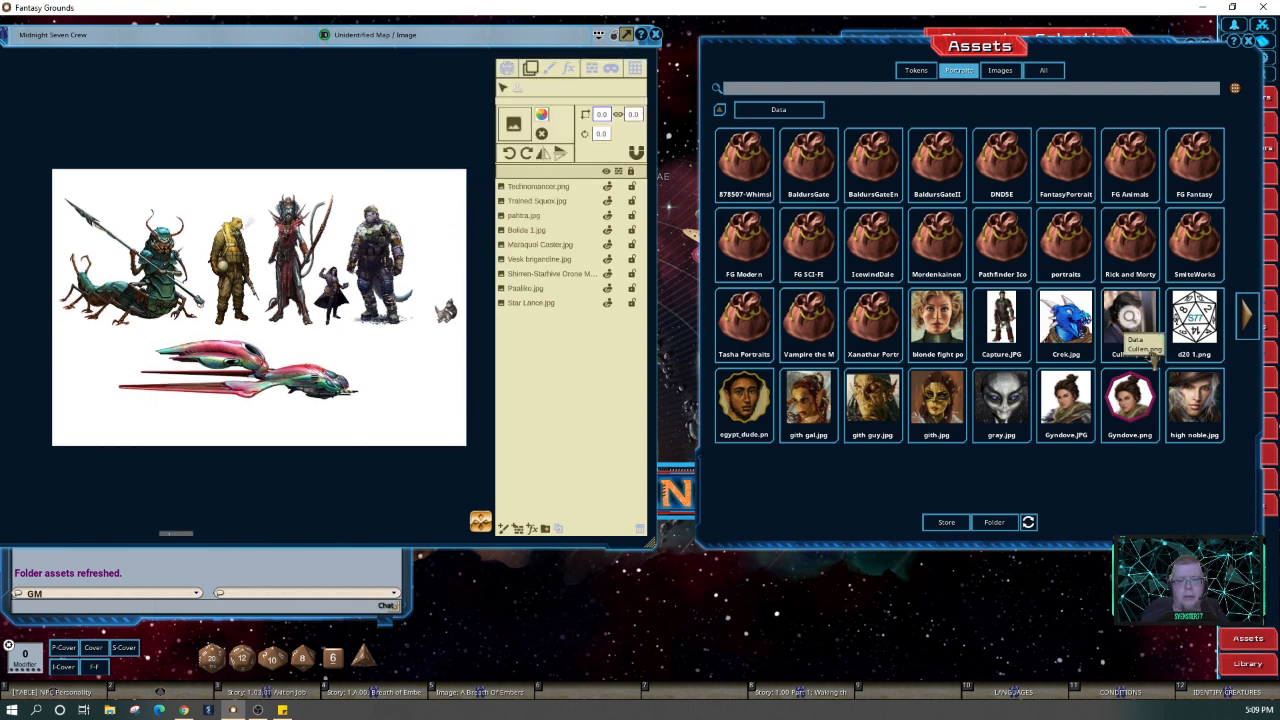
drag(1140, 318, 514, 122)
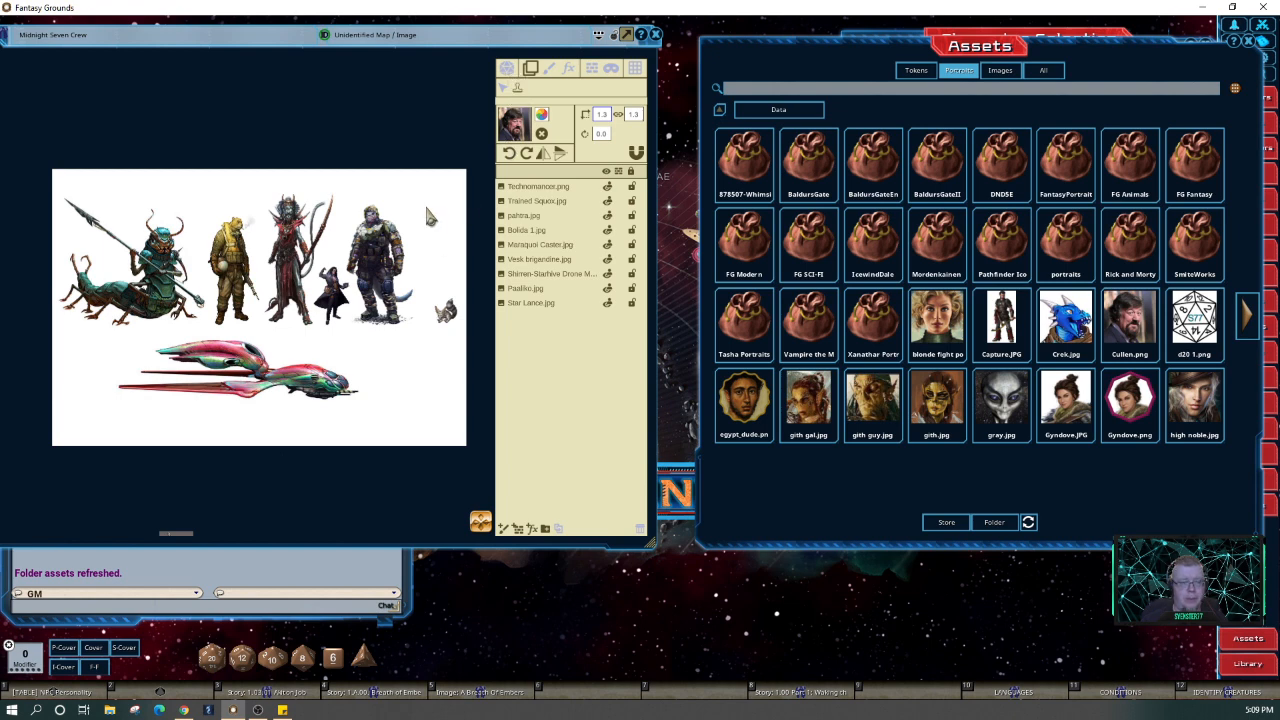
click(435, 228)
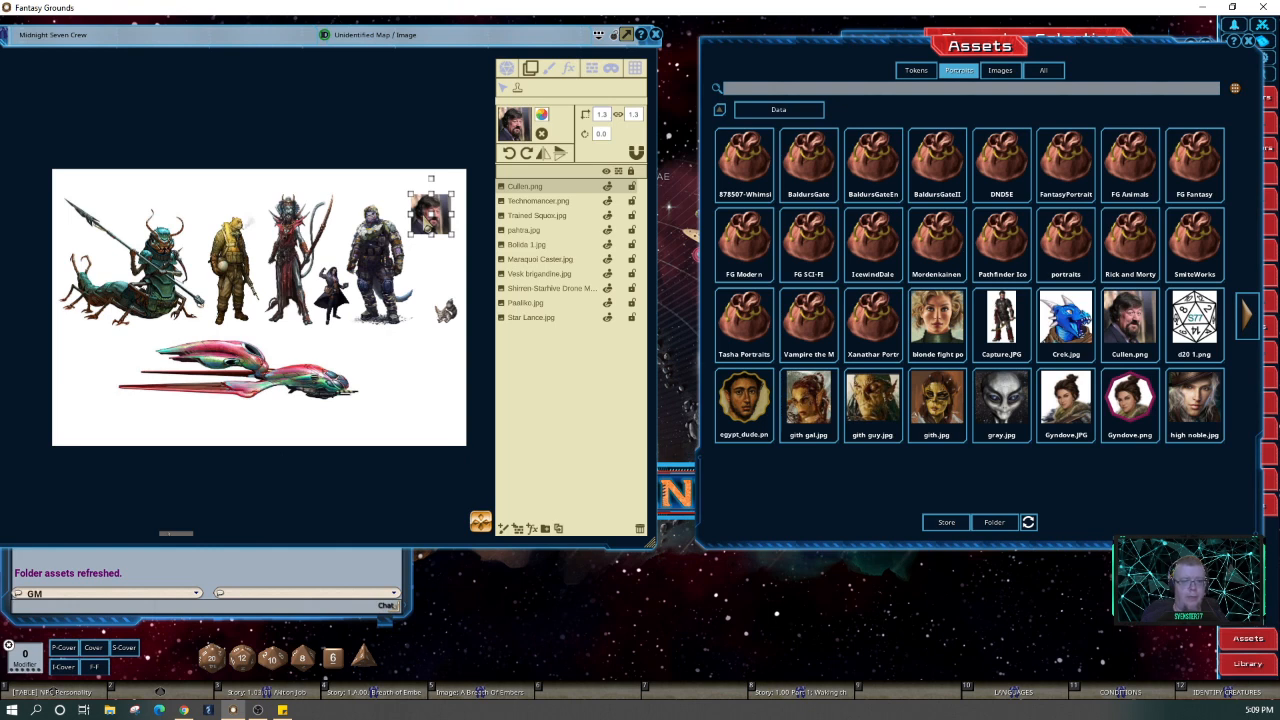
Nudge the Cullen.png picture, scale it down and adjust its width, and remove the extra stamped copy
key(ctrl)
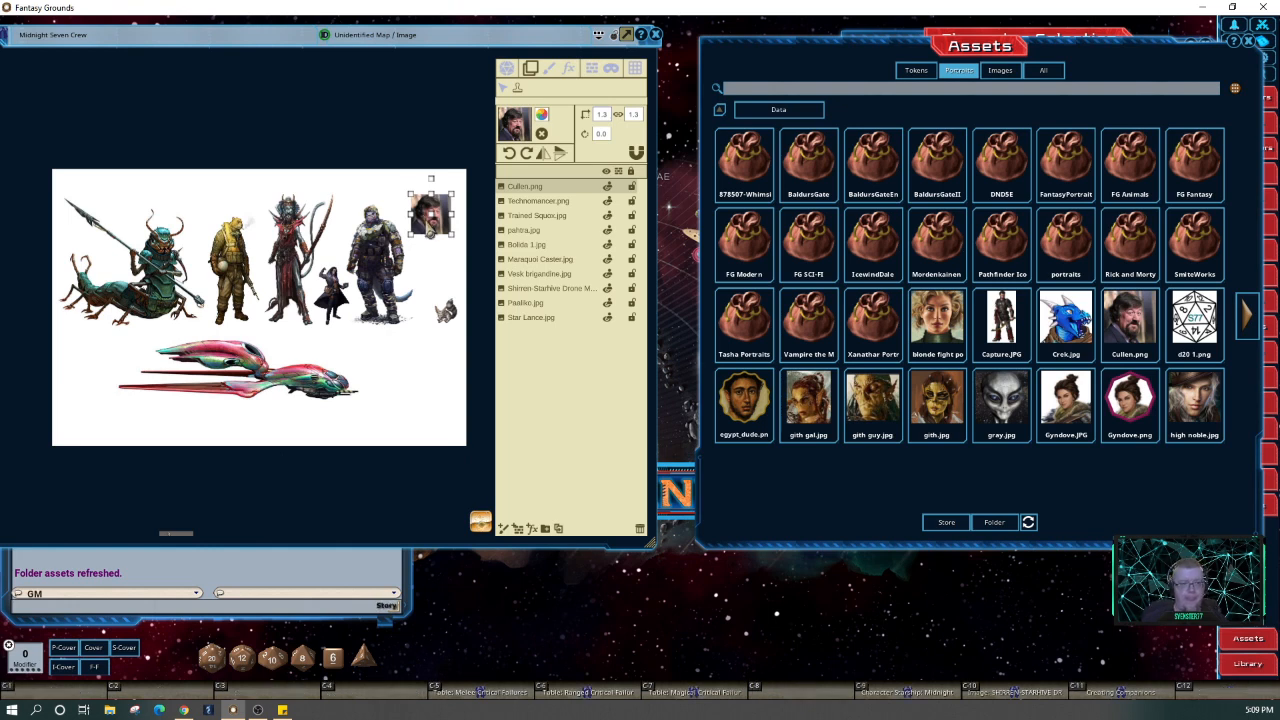
drag(431, 234, 437, 246)
scroll(461, 218, down, 1)
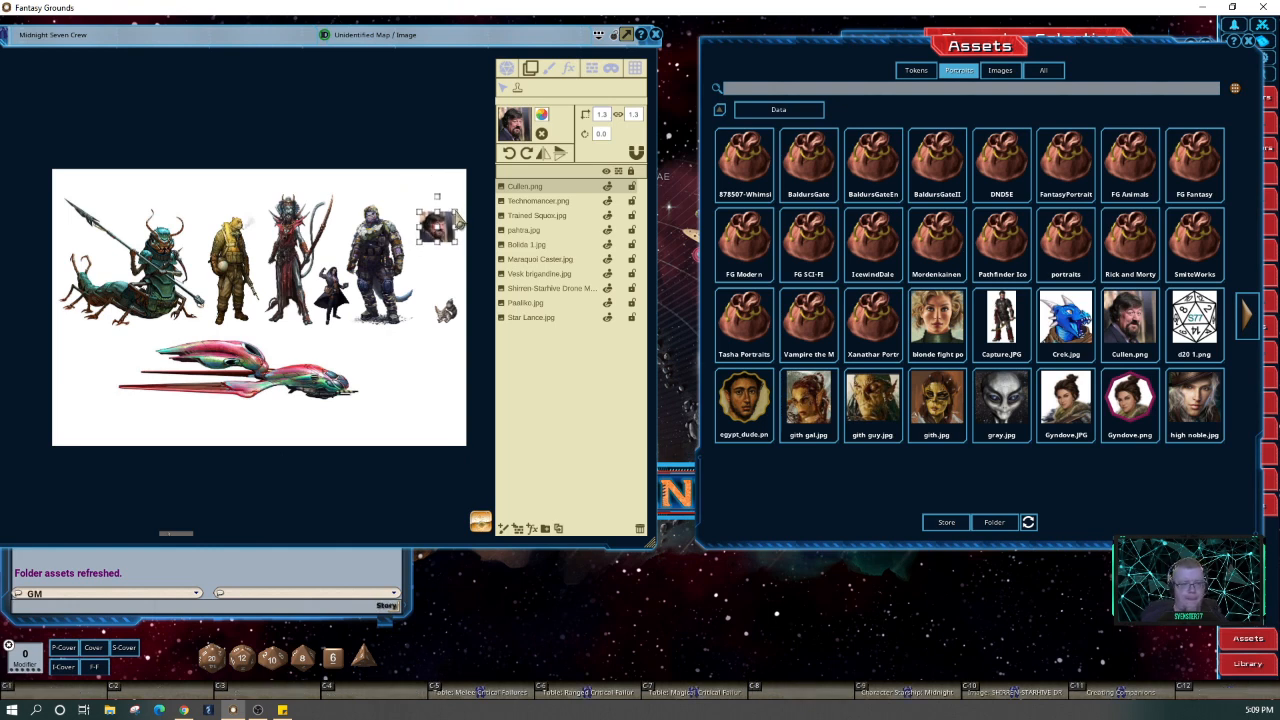
scroll(460, 221, down, 1)
scroll(458, 222, down, 1)
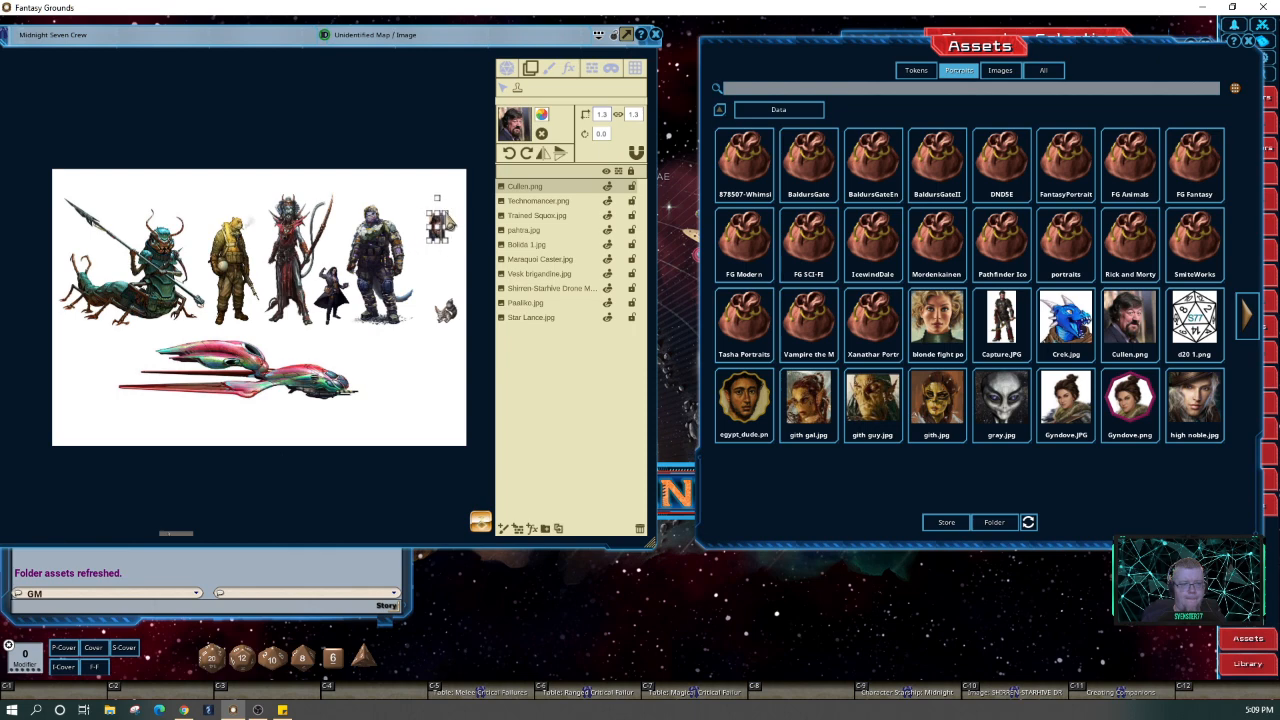
scroll(456, 222, down, 1)
scroll(440, 240, up, 5)
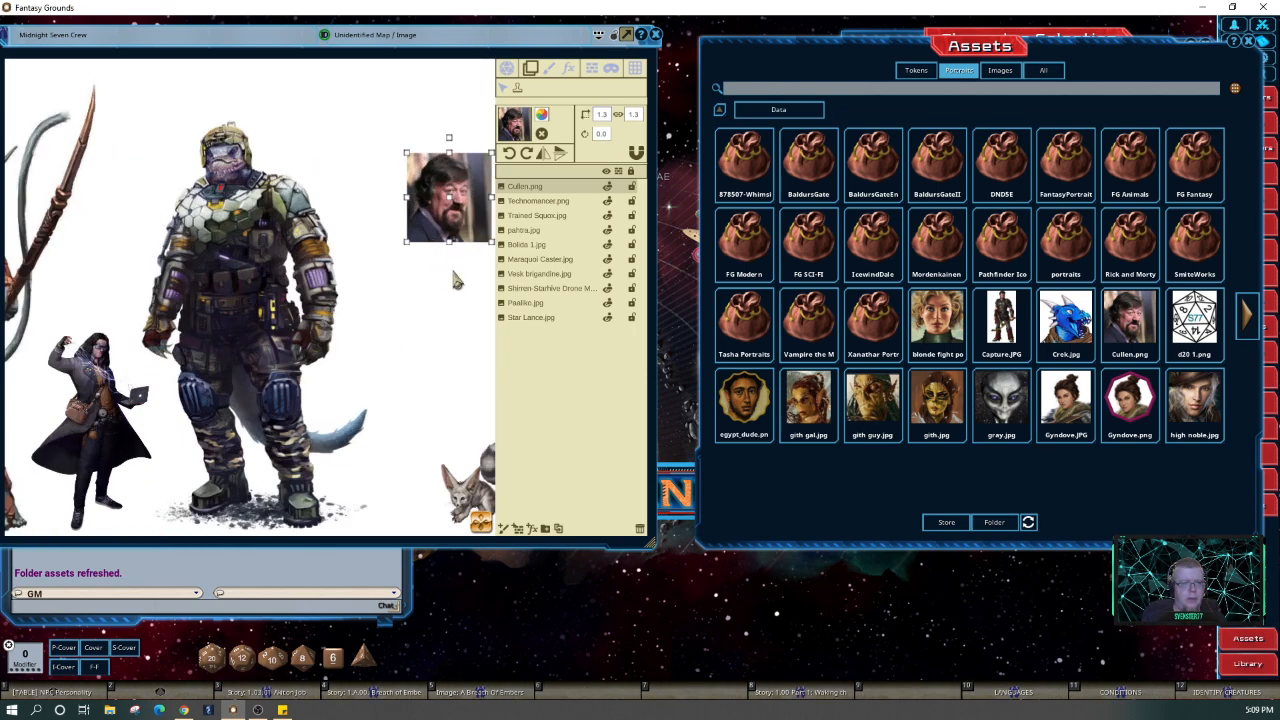
key(ctrl)
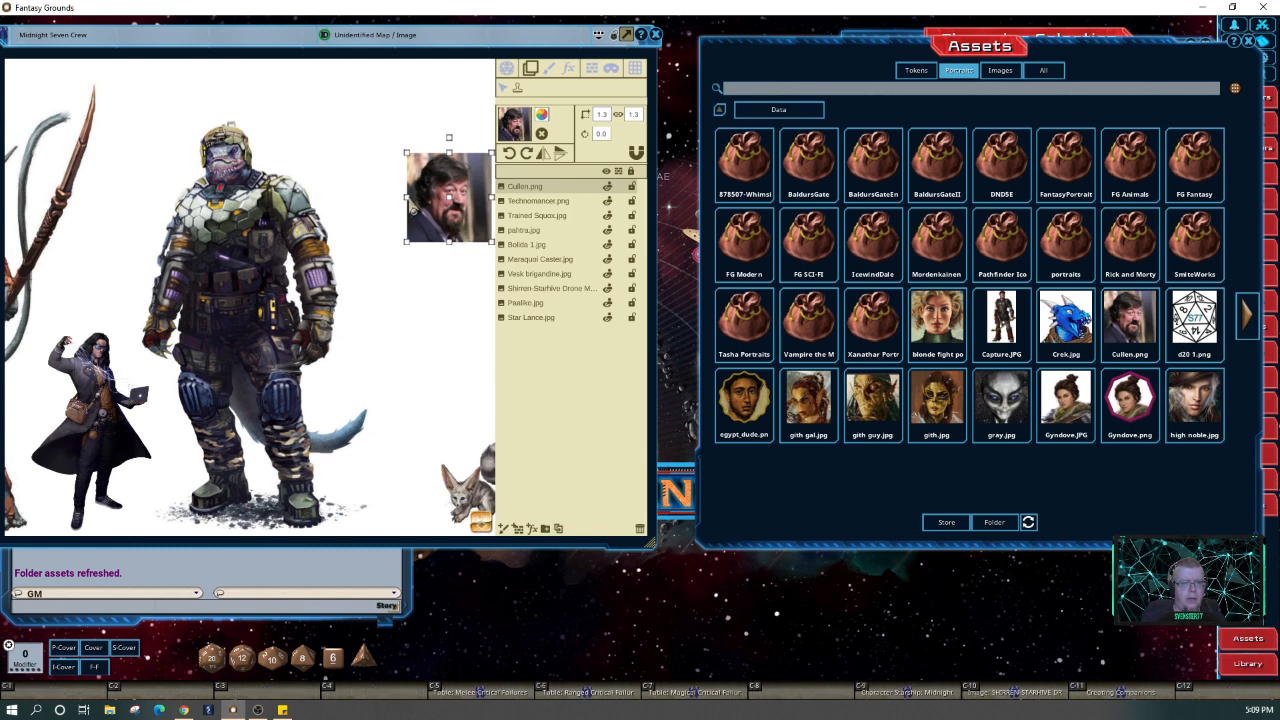
scroll(450, 197, up, 1)
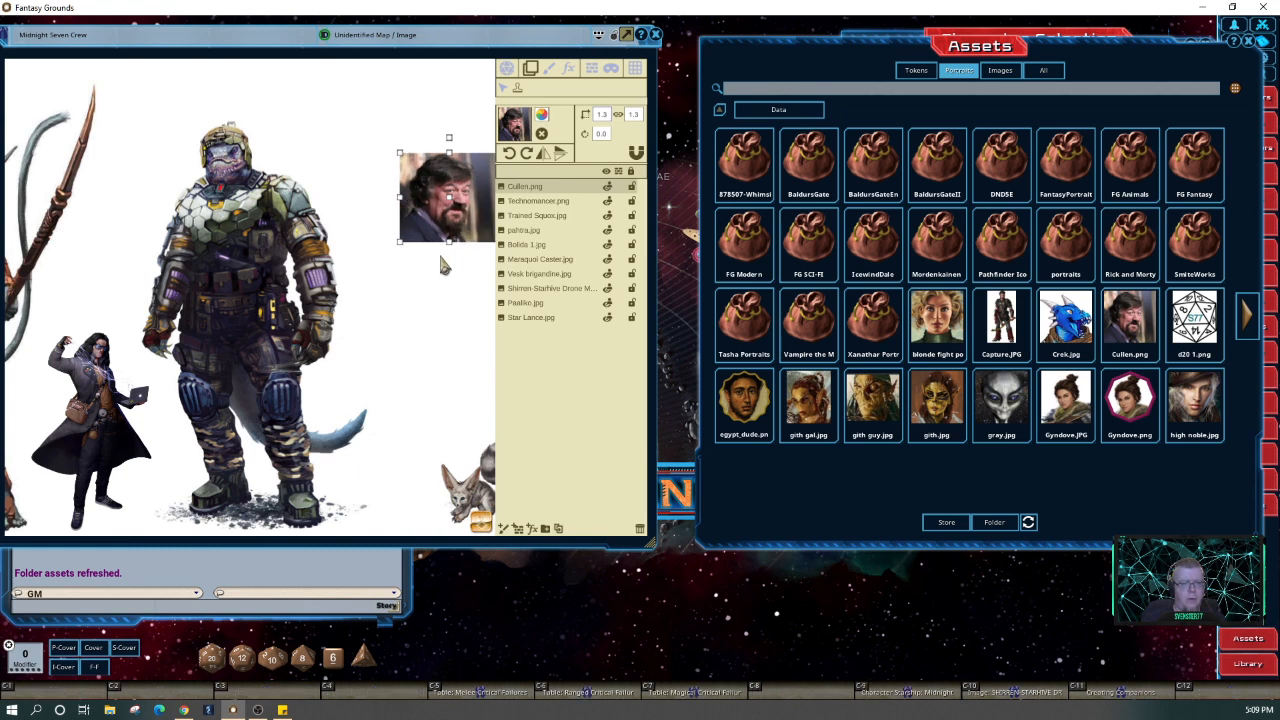
key(ctrl+v)
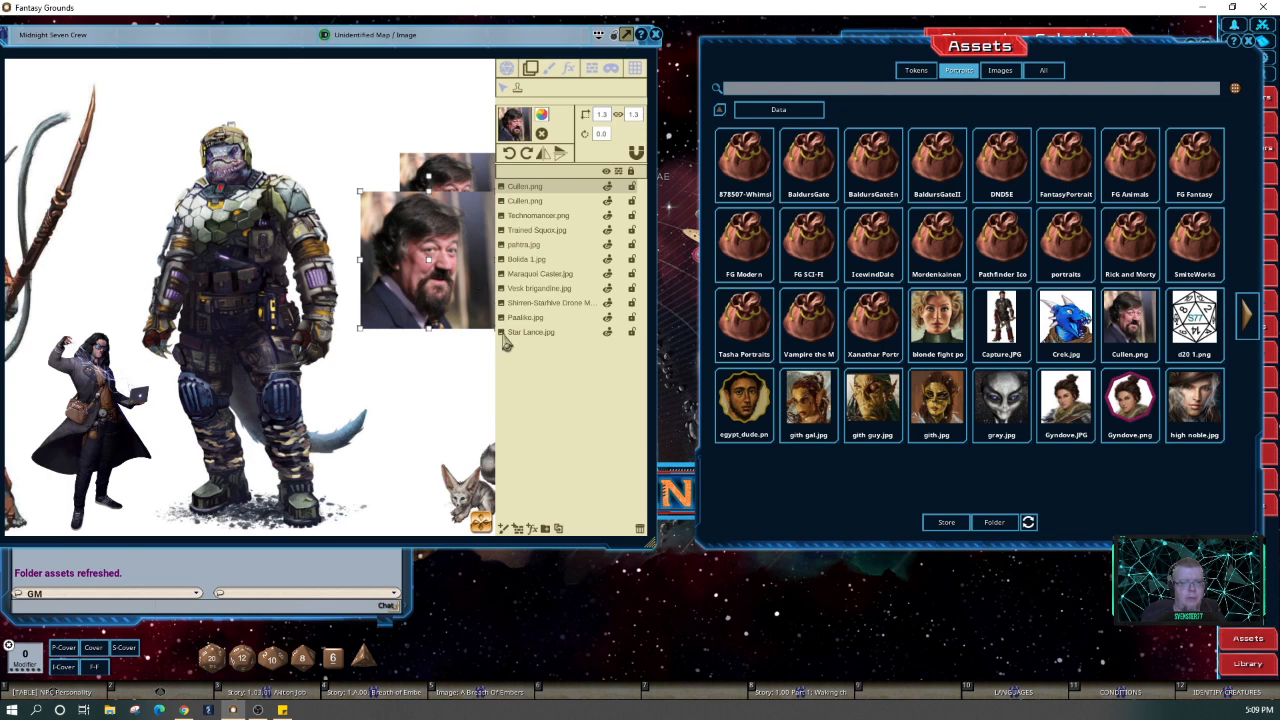
key(Delete)
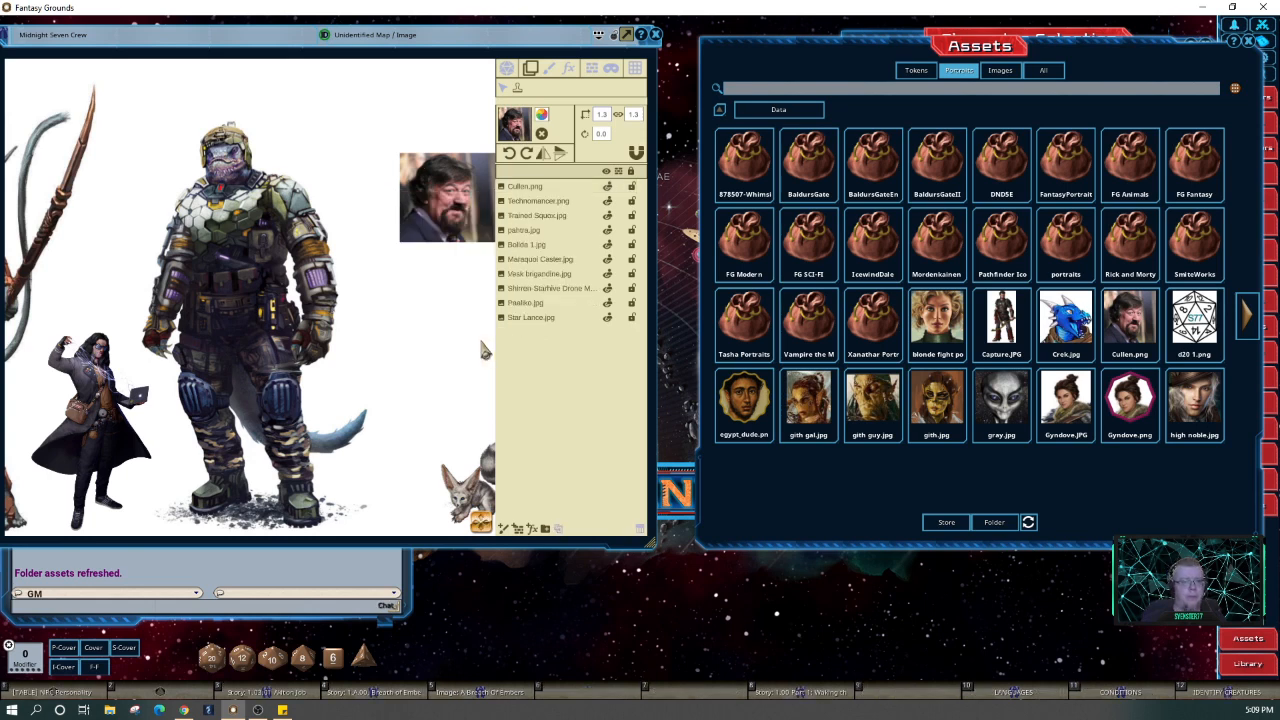
Move the Cullen.png picture slightly lower and farther from the Vesk, above the Trained Squox
click(503, 88)
scroll(446, 432, down, 1)
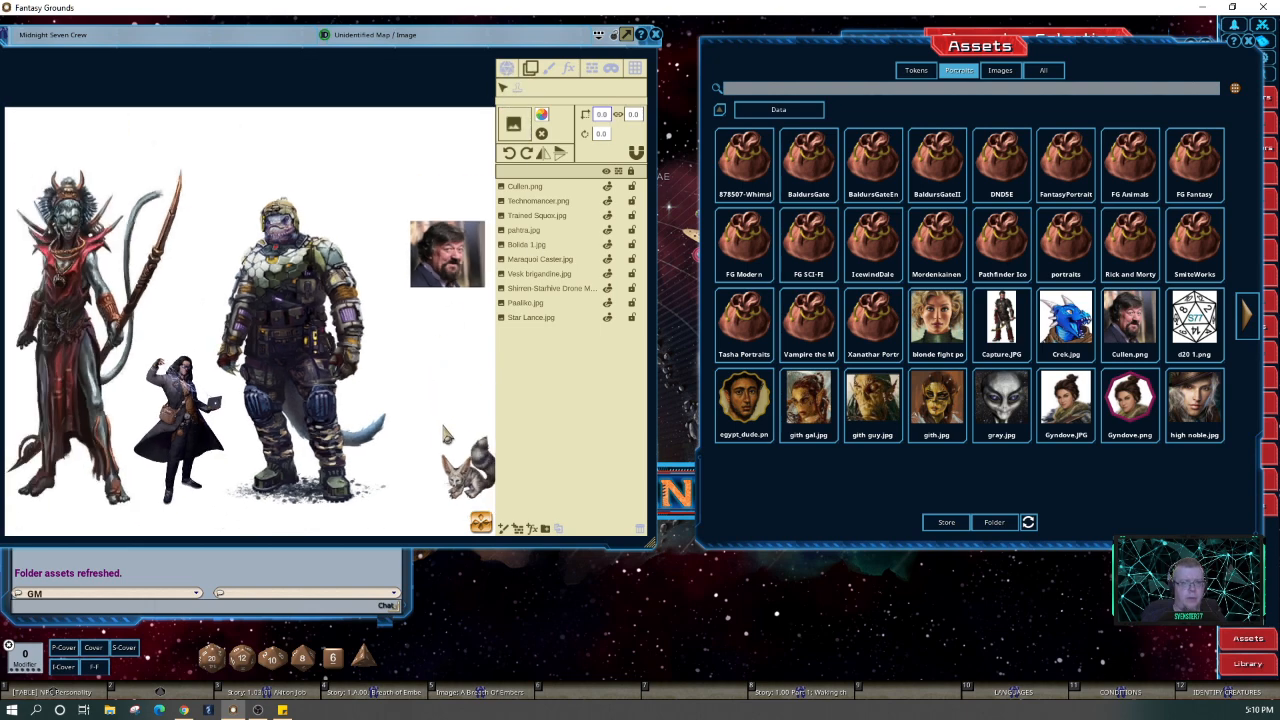
scroll(446, 432, down, 1)
click(434, 421)
scroll(434, 421, down, 4)
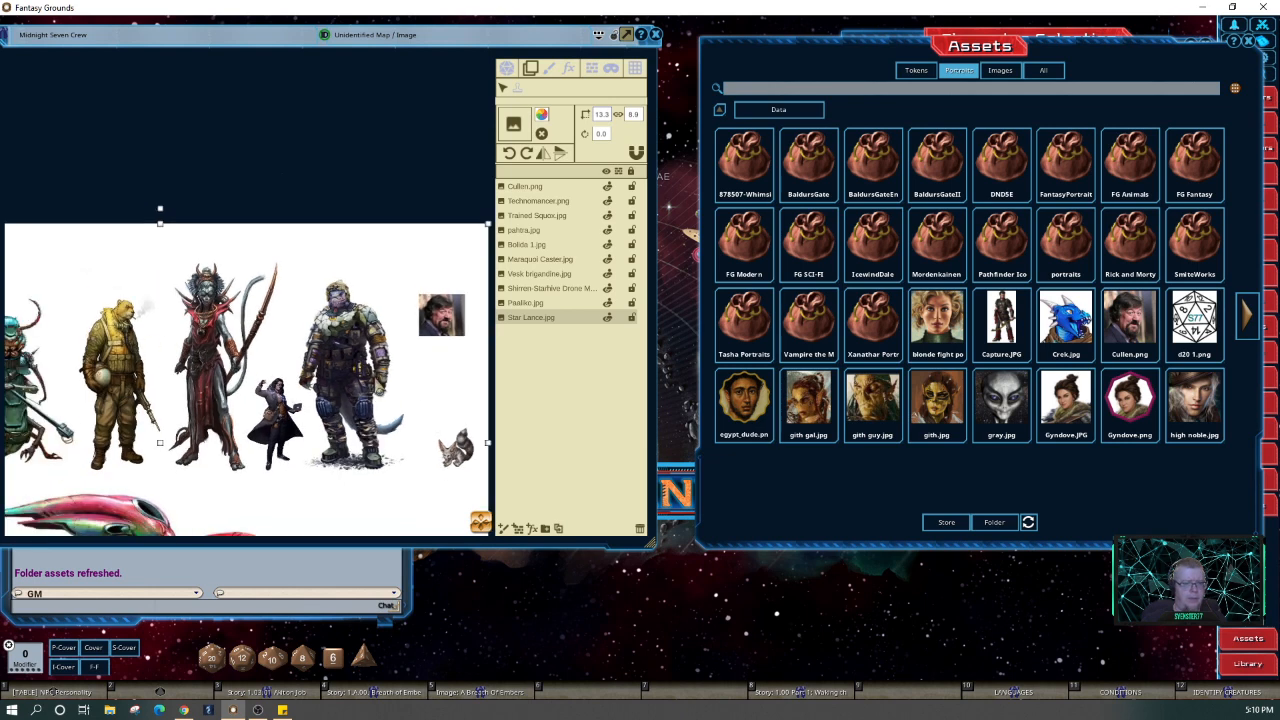
click(459, 335)
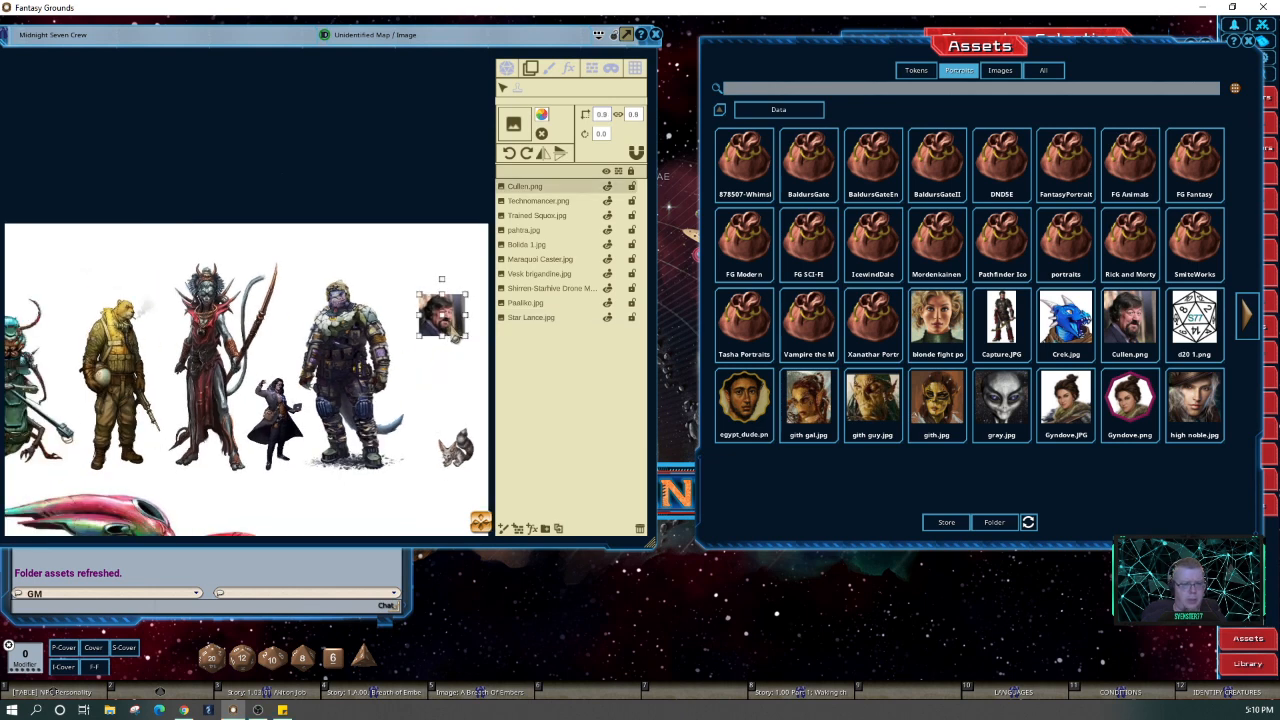
mouse_move(452, 338)
mouse_down()
mouse_move(466, 364)
mouse_move(463, 347)
mouse_up()
key(ctrl)
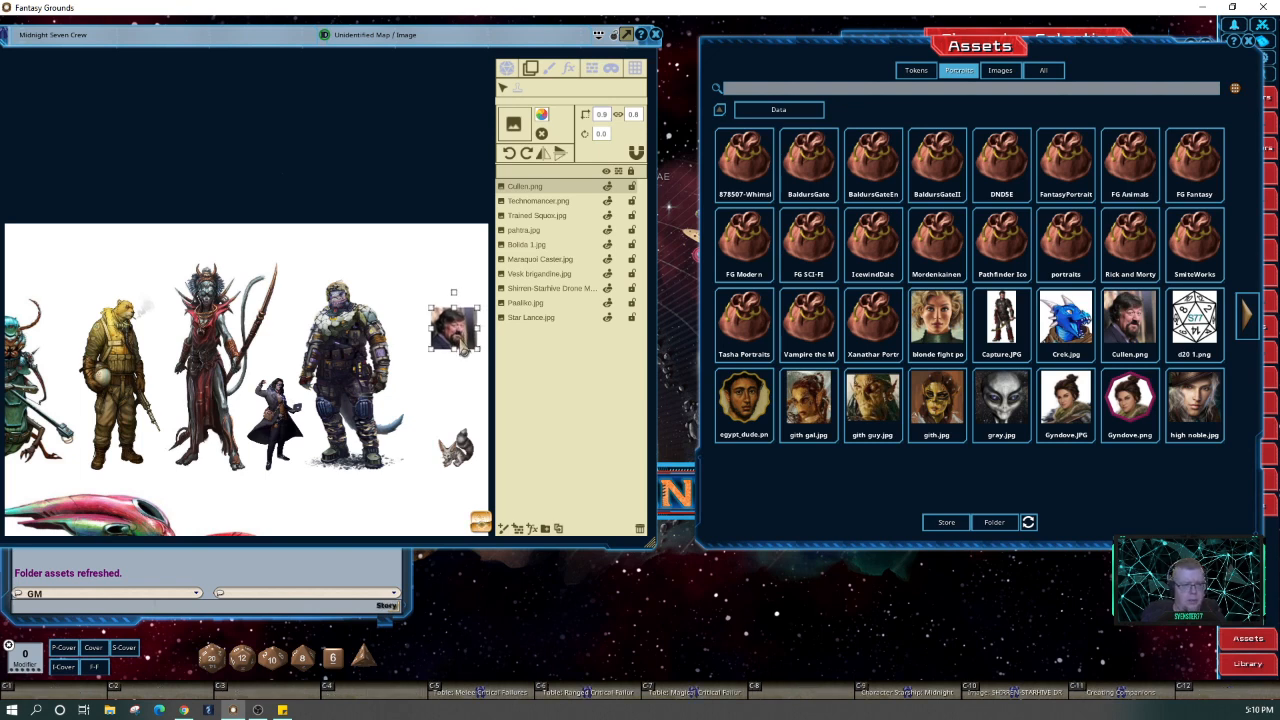
drag(464, 352, 464, 356)
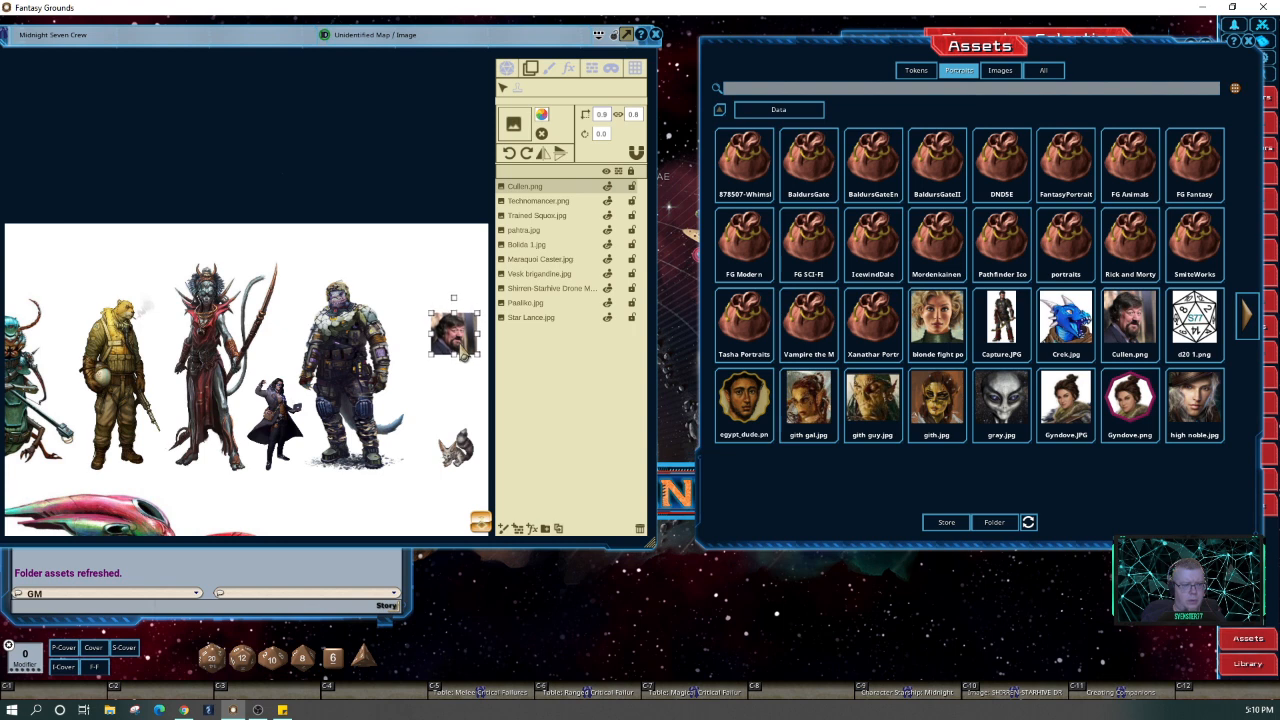
click(452, 386)
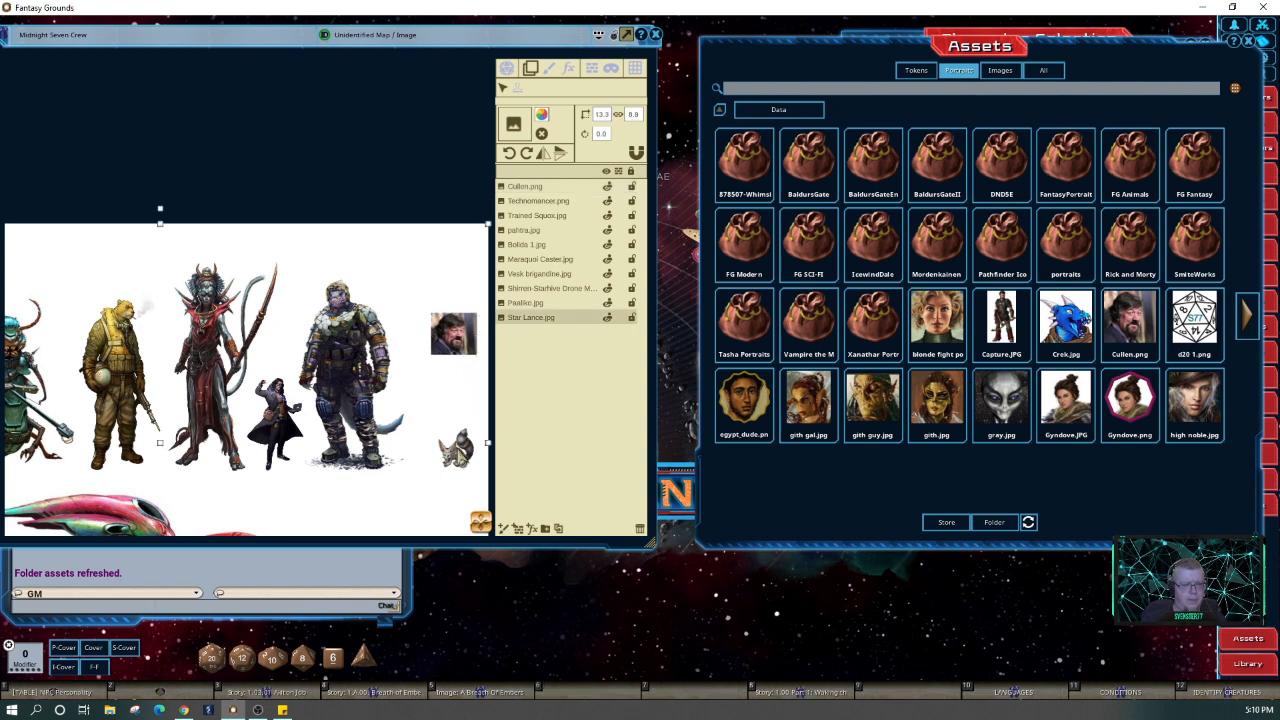
click(457, 450)
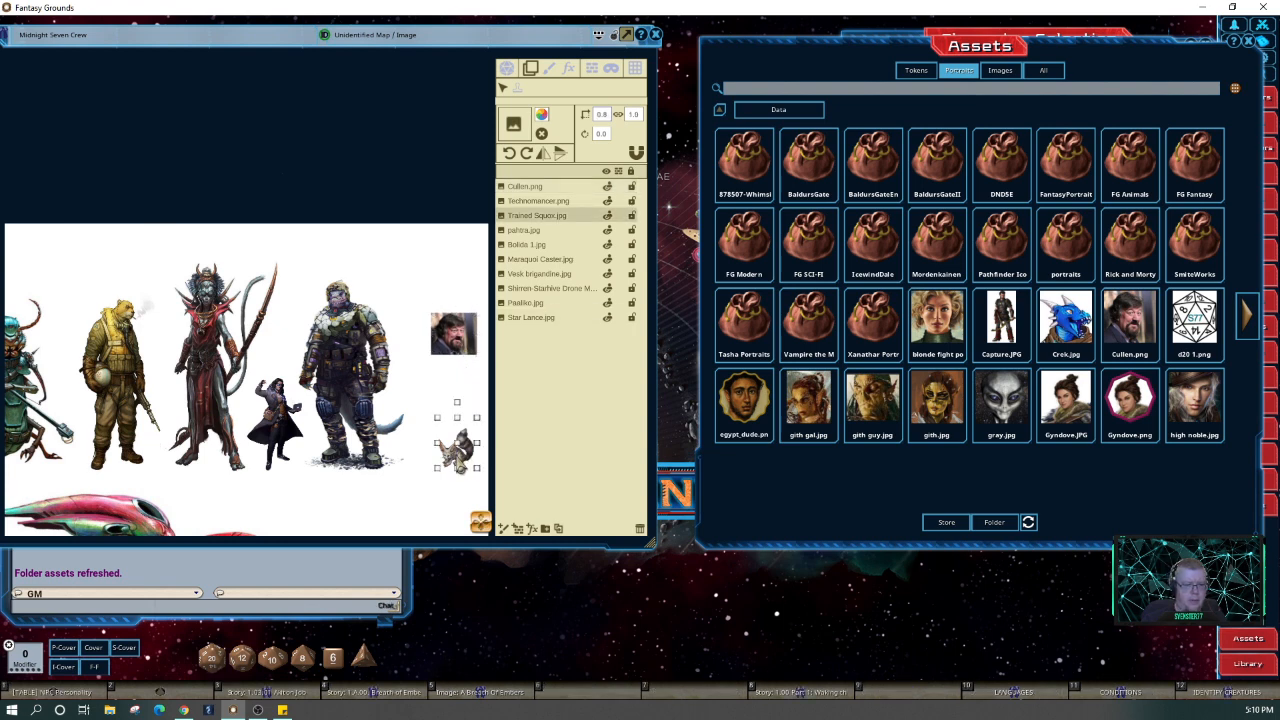
click(437, 503)
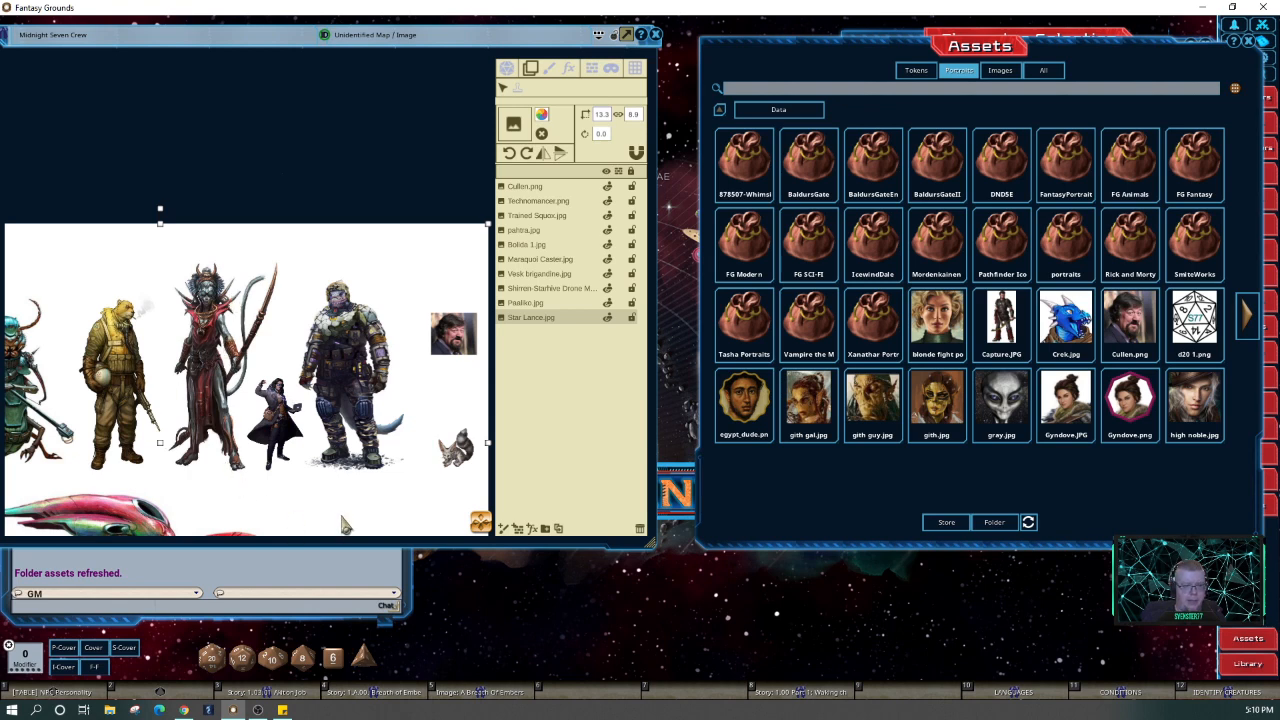
Shift the Vesk and the Technomancer sideways toward the portrait, opening a gap beside the red-robed figure
click(352, 420)
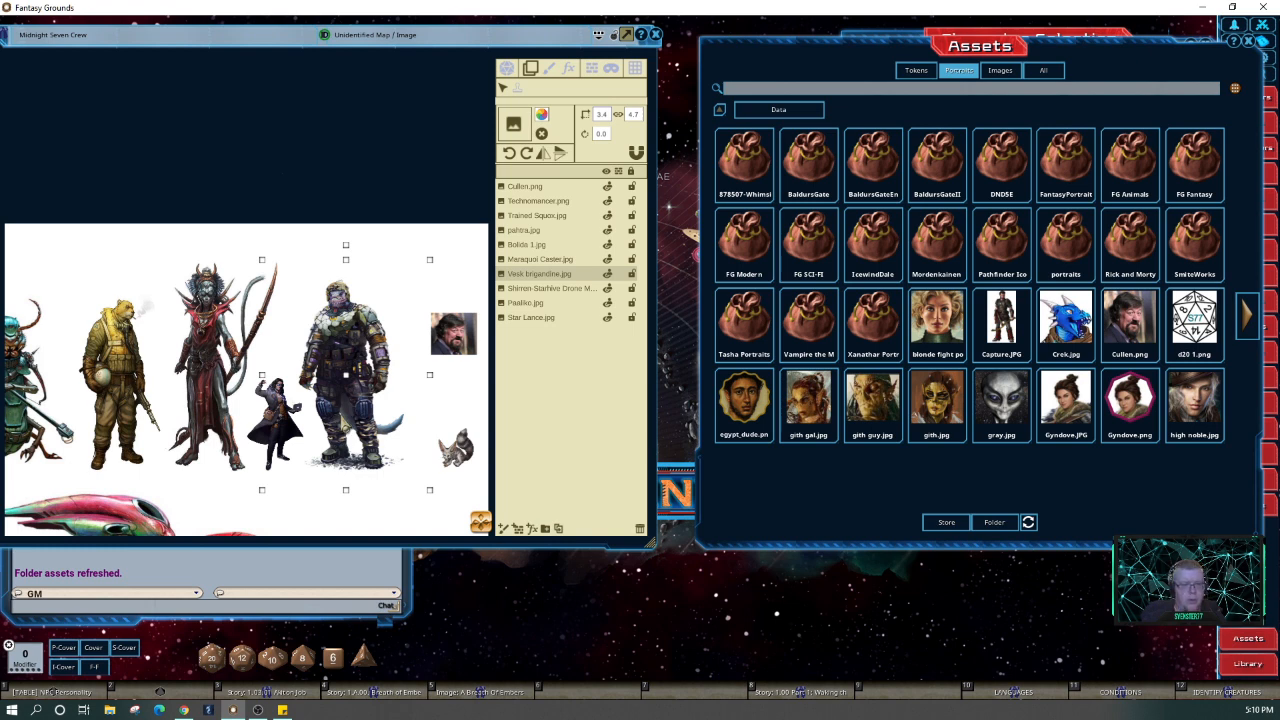
drag(347, 424, 382, 425)
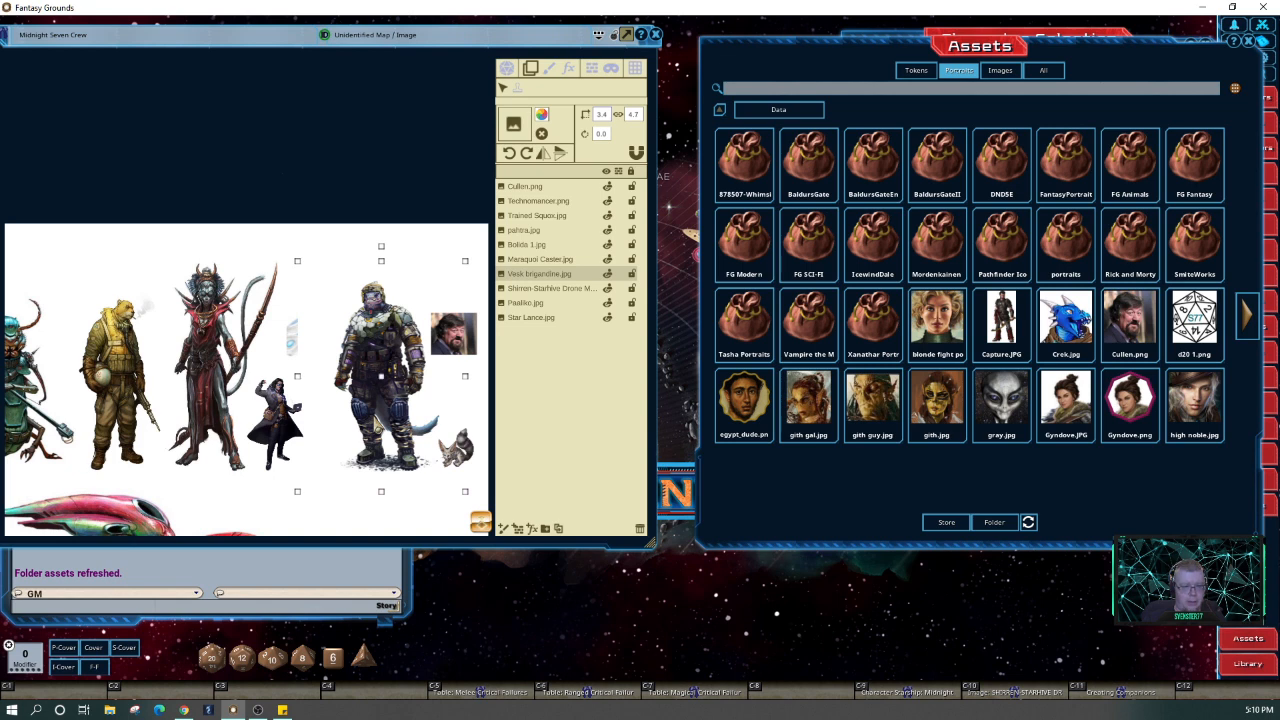
click(276, 427)
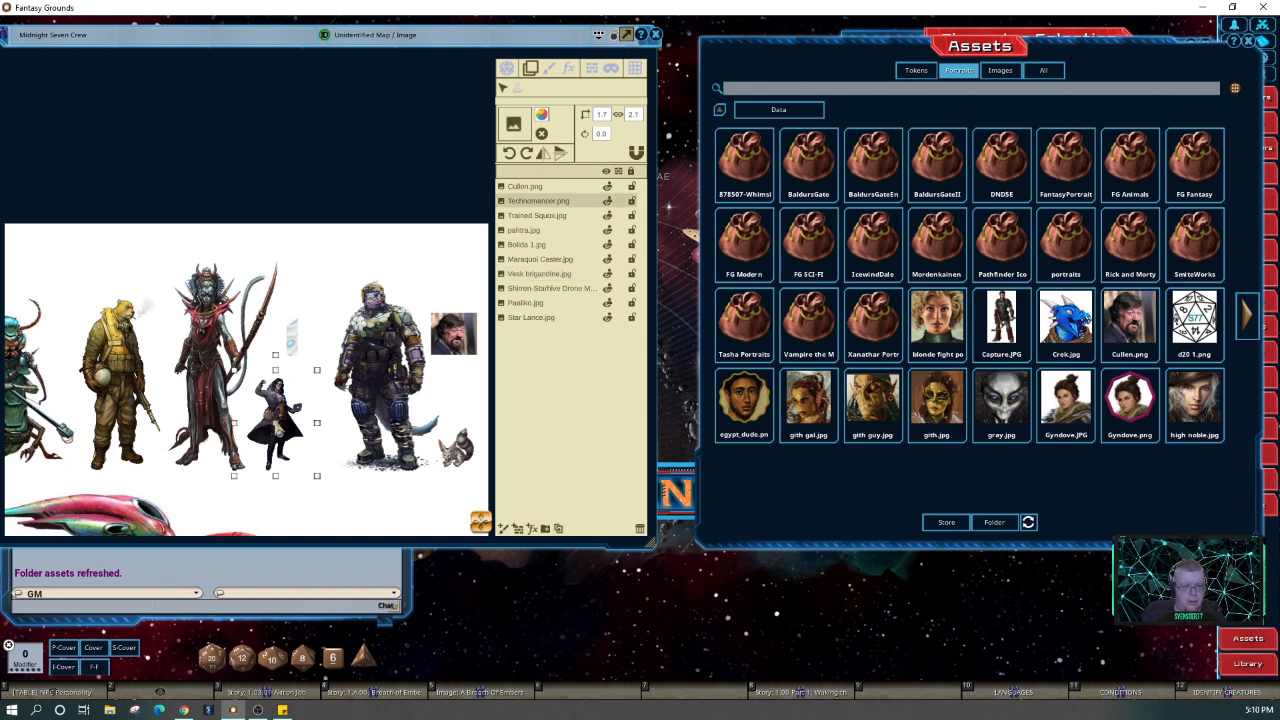
drag(276, 427, 314, 428)
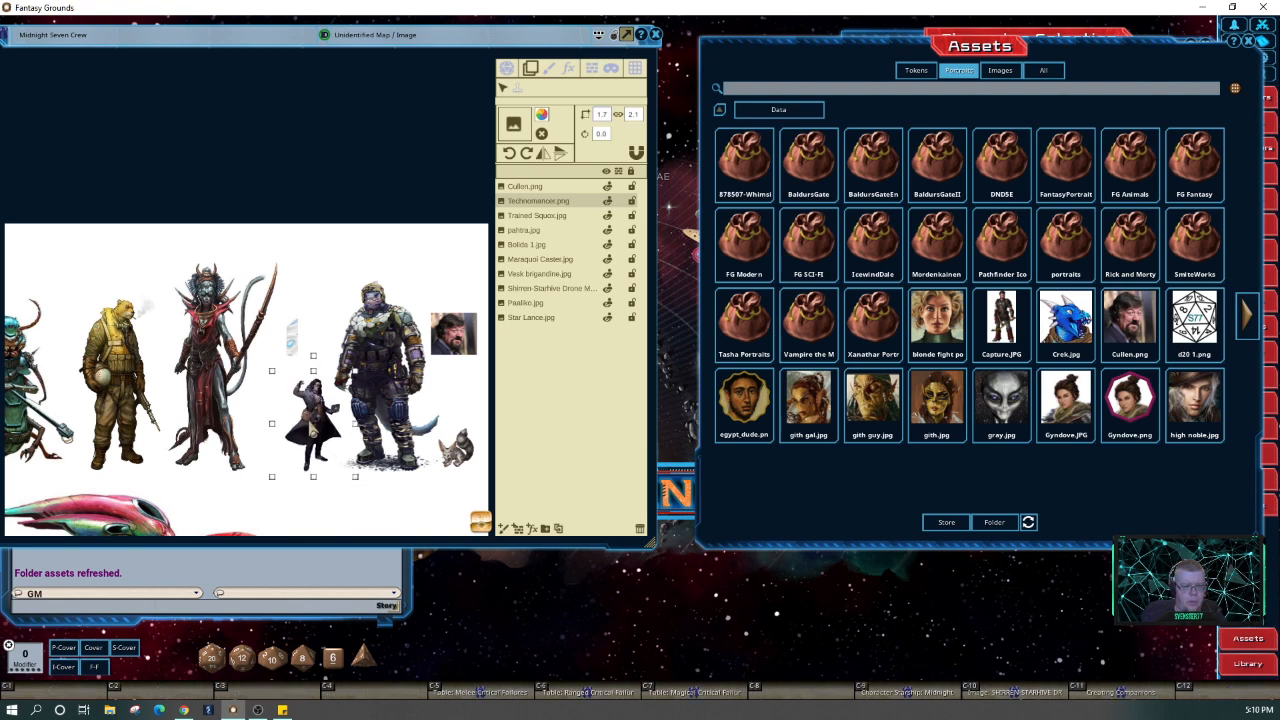
Raise the Paaliko.jpg layer above pahtra.jpg and move its picture onto the crew image, between the red-robed figure and the Technomancer
click(527, 304)
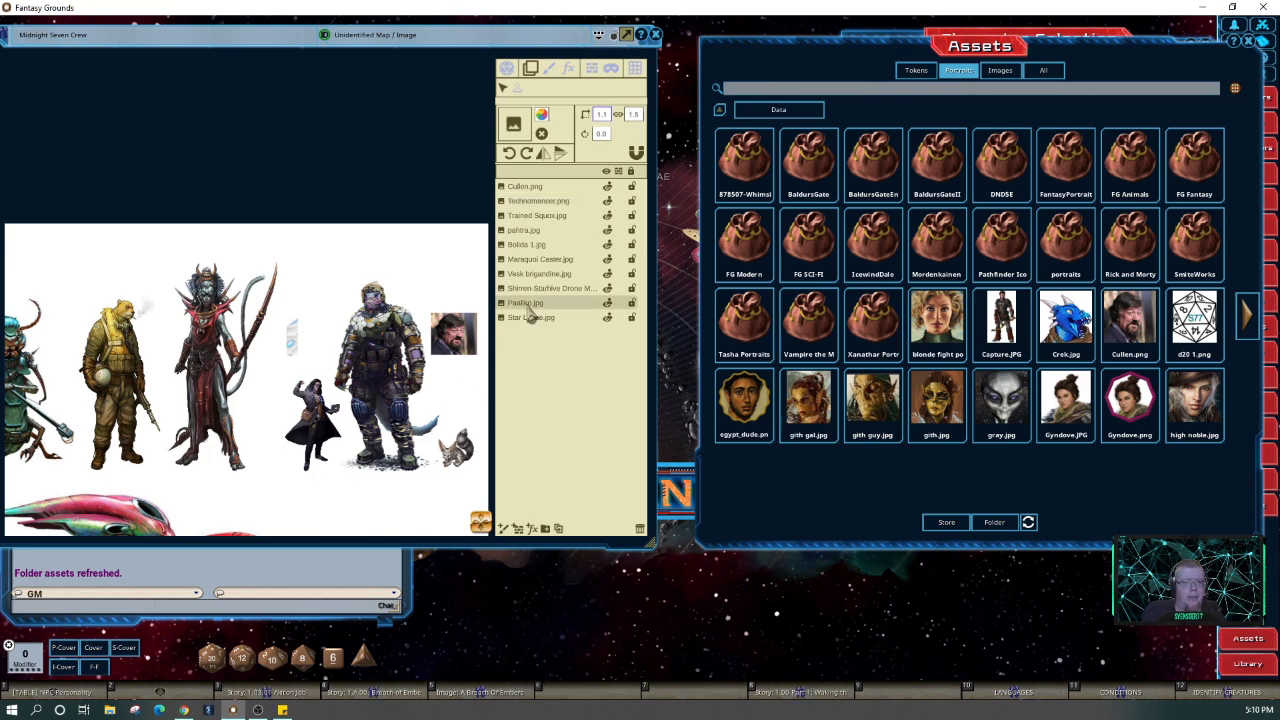
scroll(452, 350, down, 2)
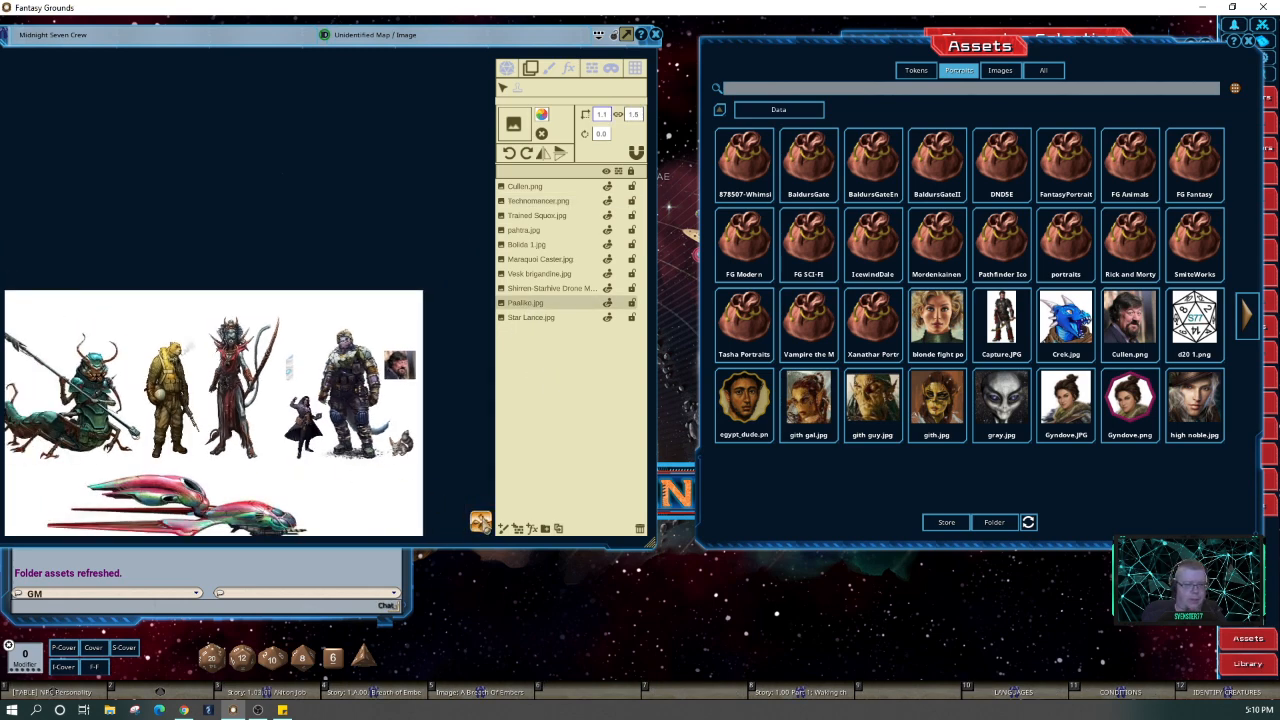
drag(485, 527, 565, 312)
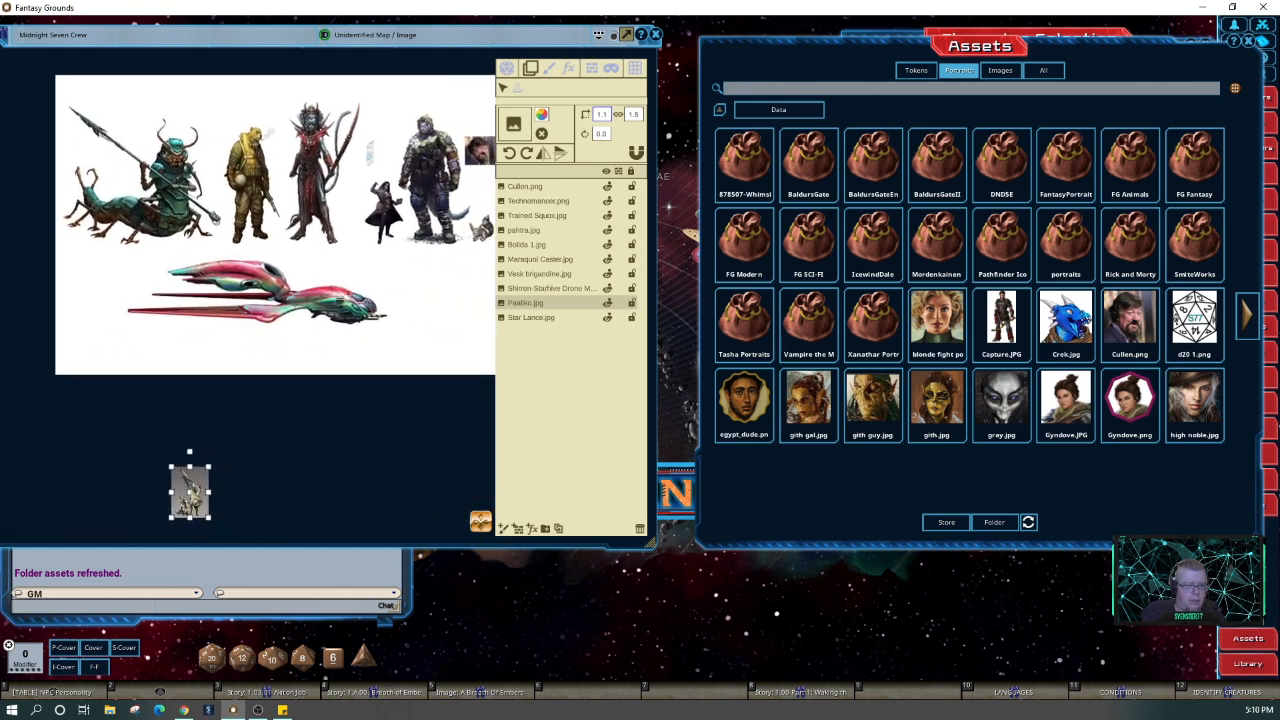
drag(190, 490, 331, 386)
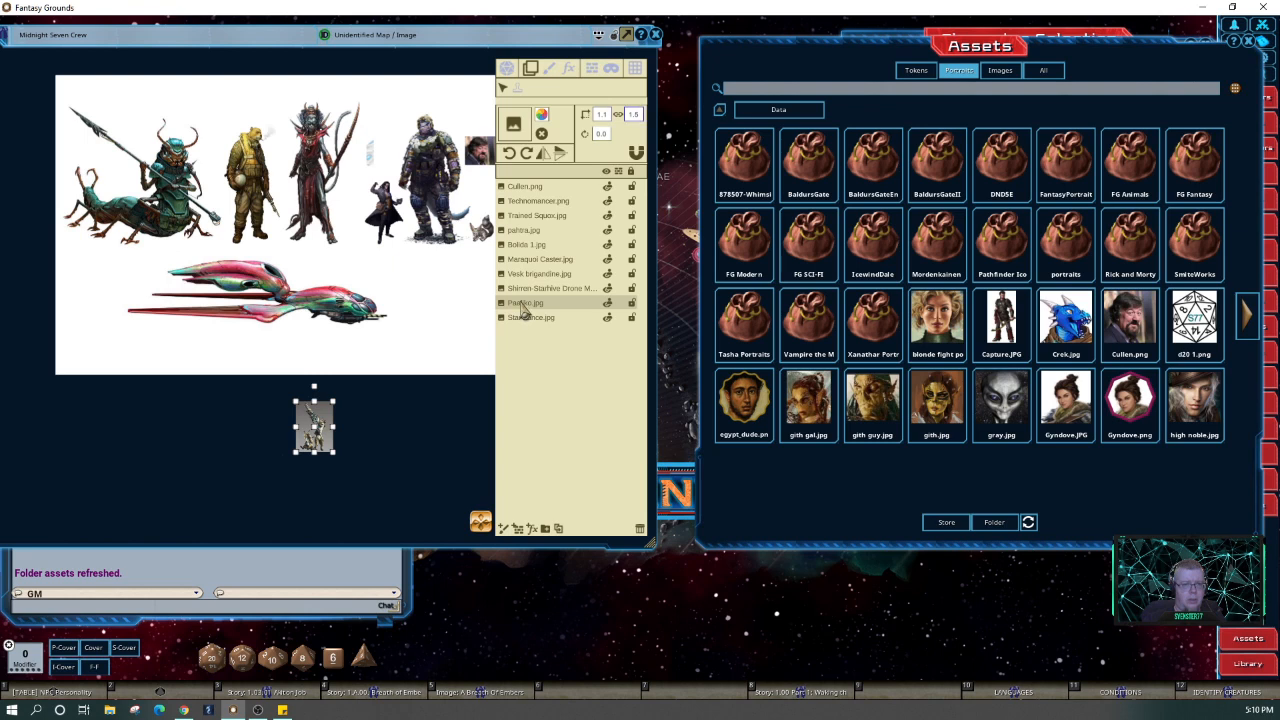
drag(521, 310, 522, 233)
drag(314, 430, 367, 247)
scroll(380, 300, up, 4)
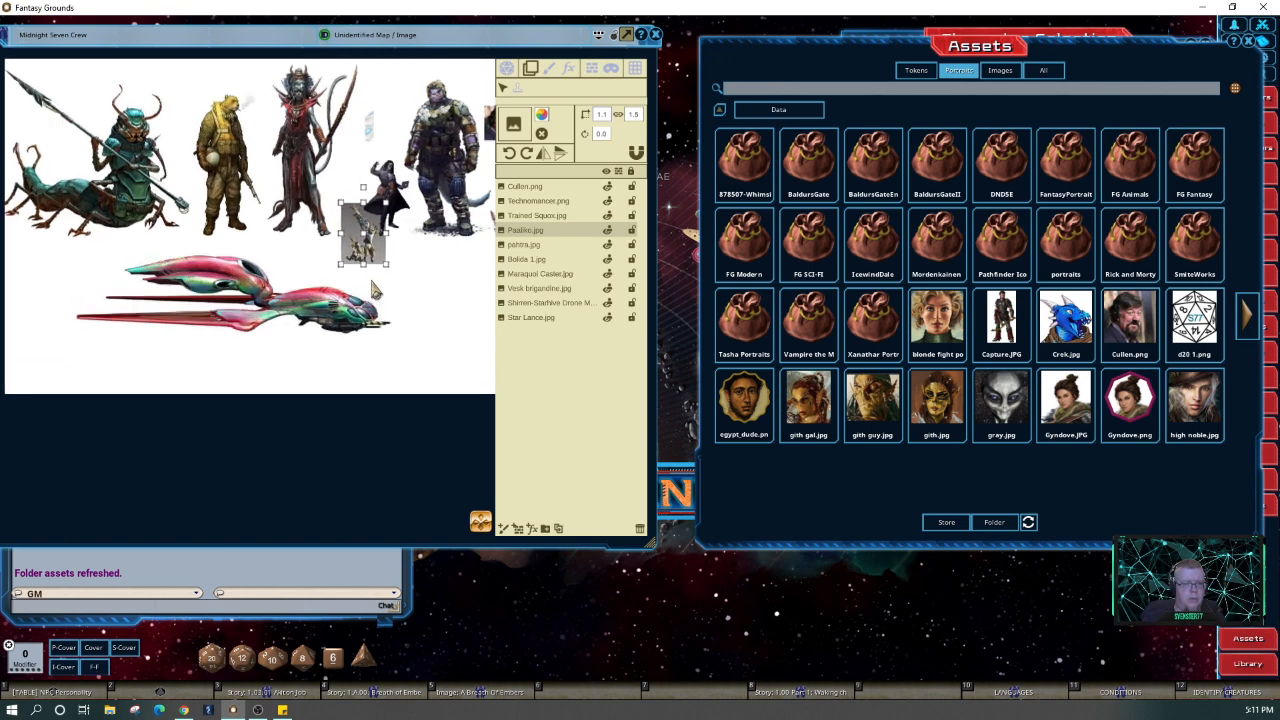
Move the Paaliko.jpg picture down beside the red-robed figure's feet and delete its layer from the crew image
drag(484, 520, 494, 462)
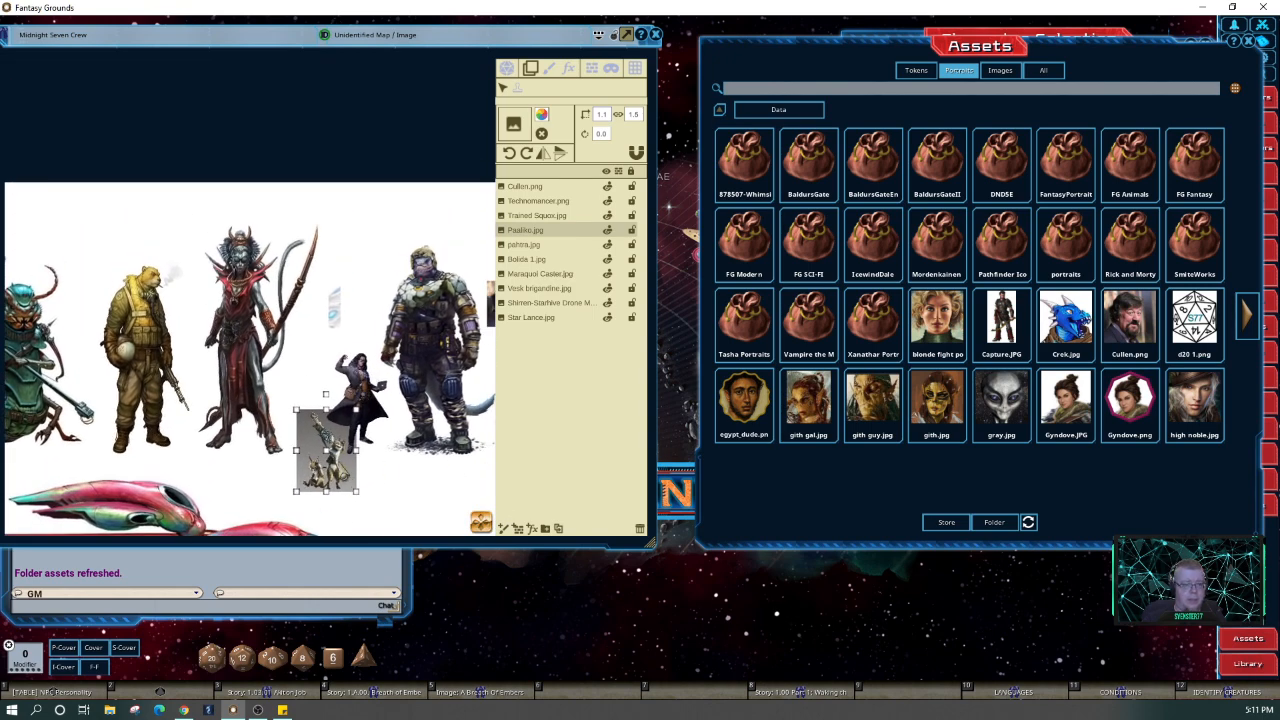
drag(350, 470, 312, 490)
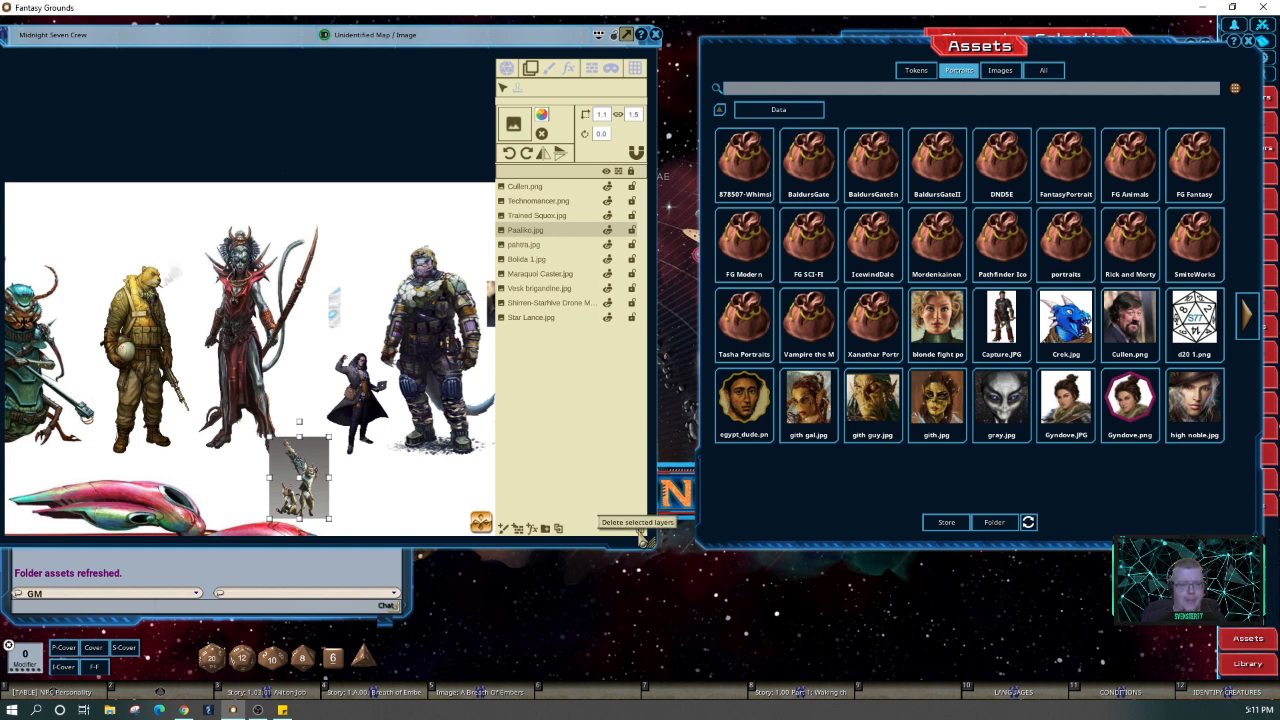
click(641, 531)
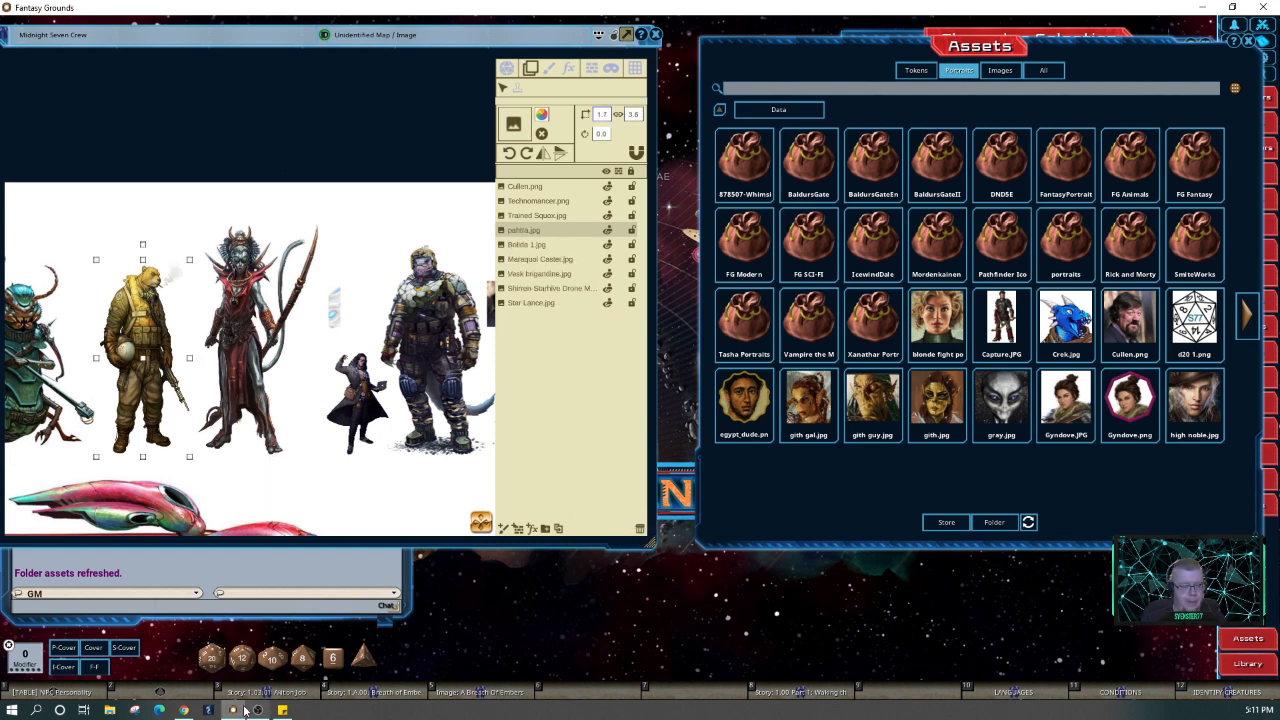
Switch to Chrome and open the Pixlr E photo editor in a new tab
mouse_move(184, 710)
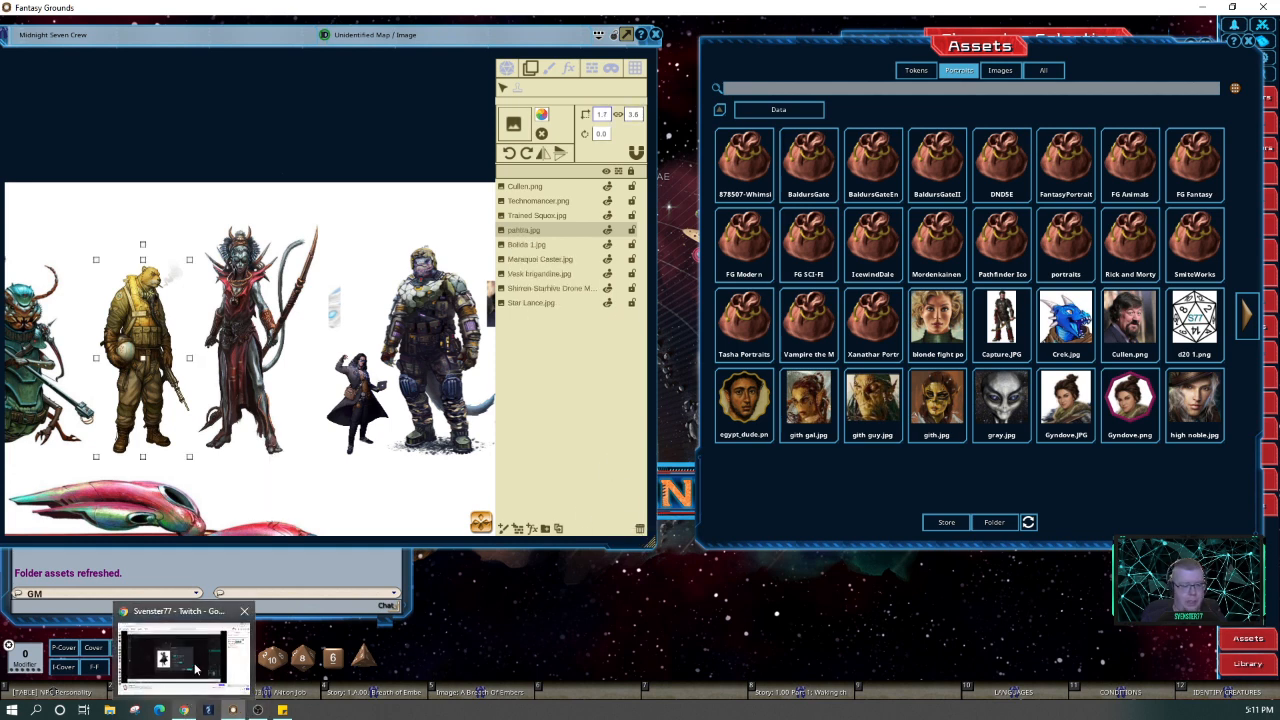
click(196, 668)
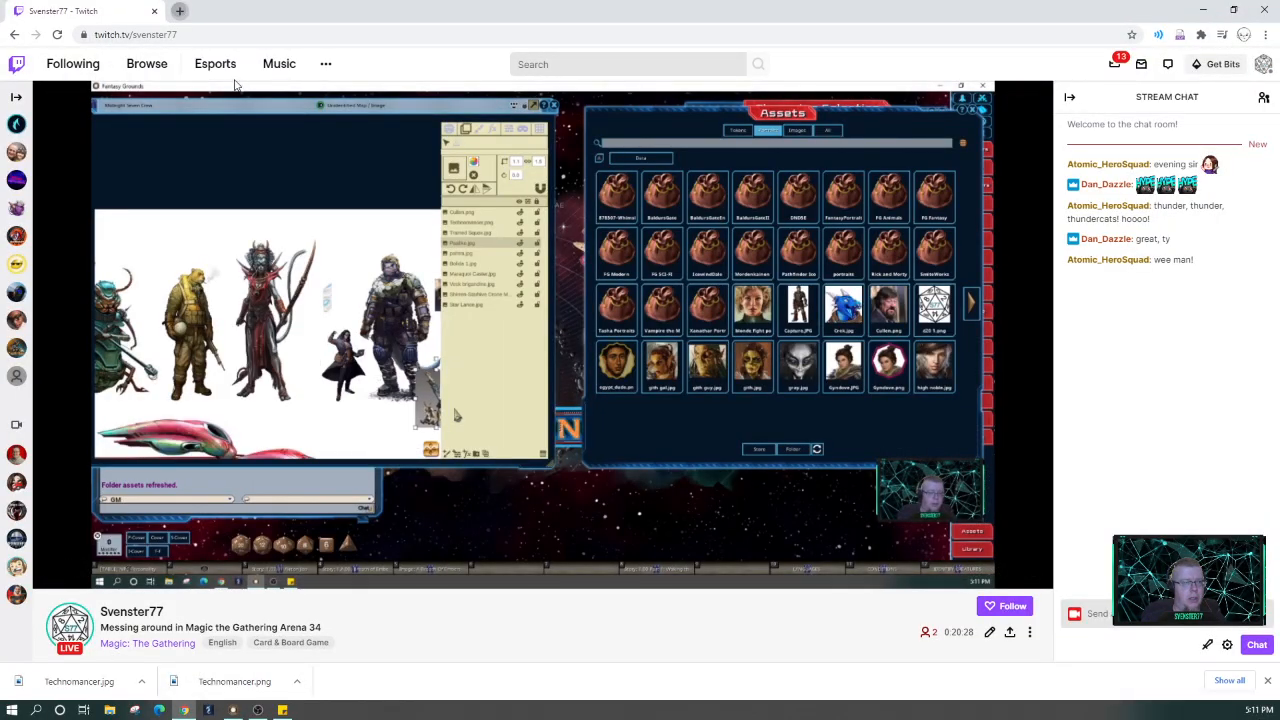
key(ctrl+t)
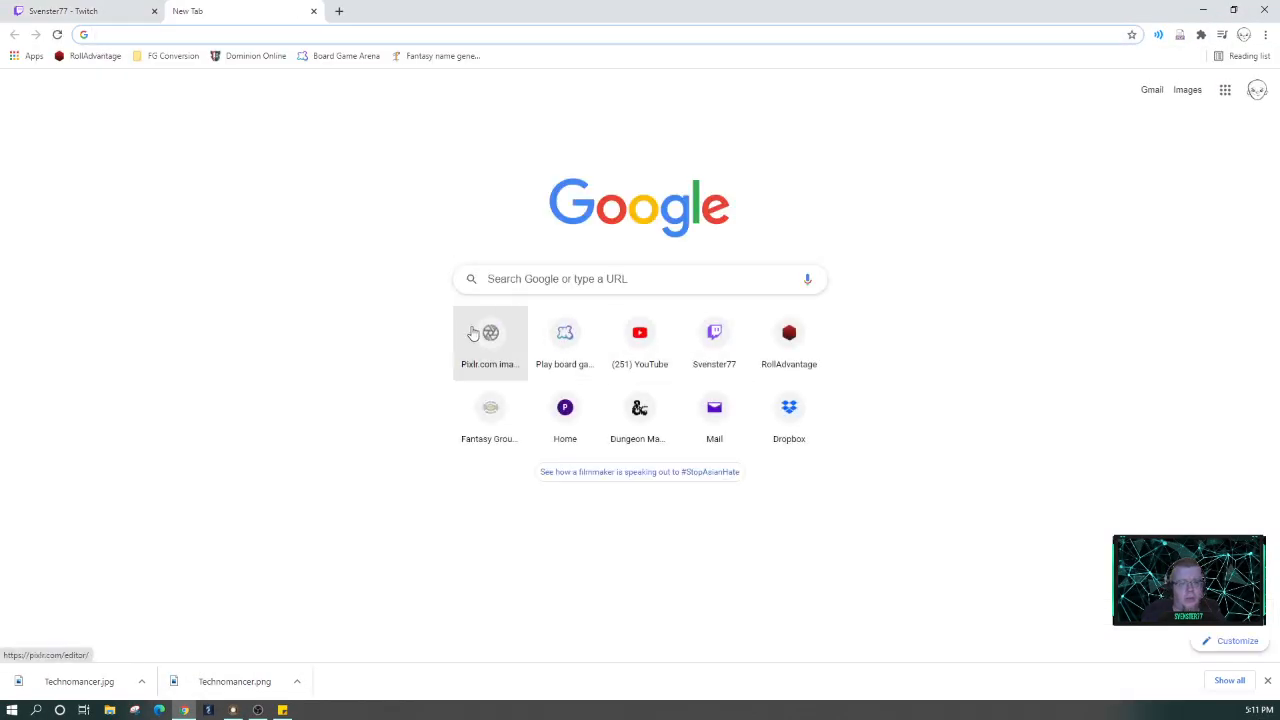
click(489, 334)
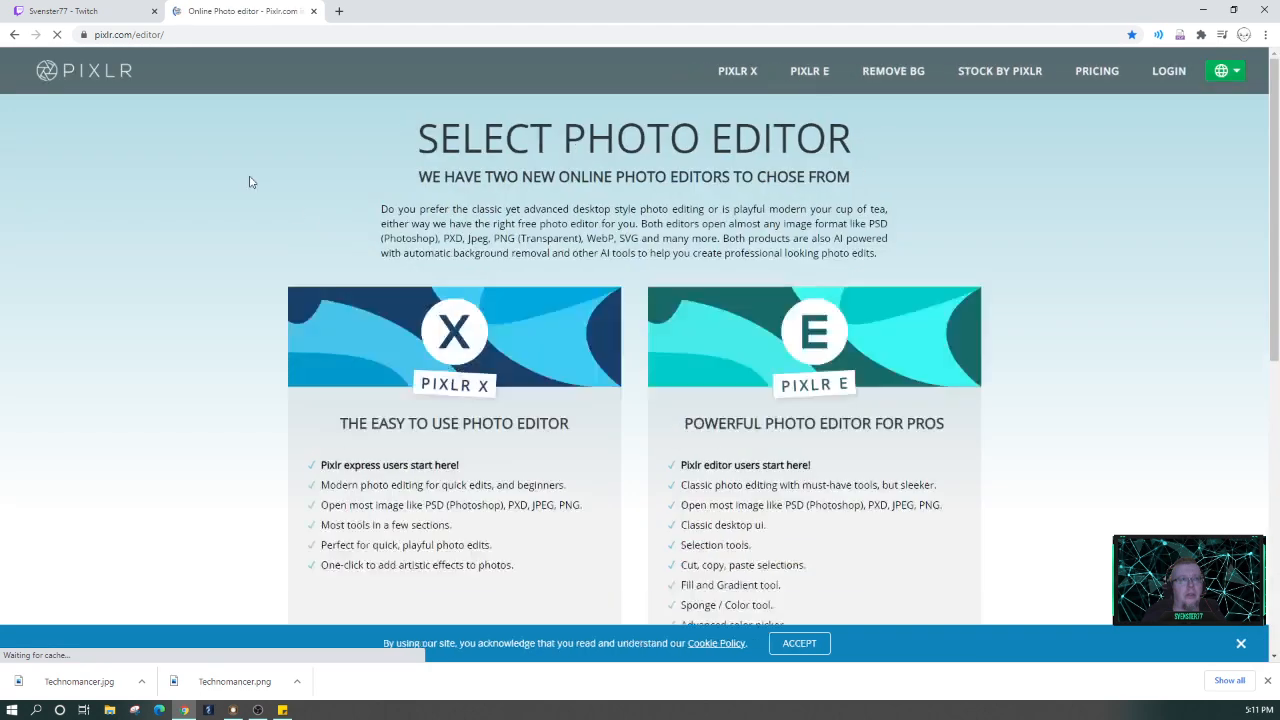
click(809, 76)
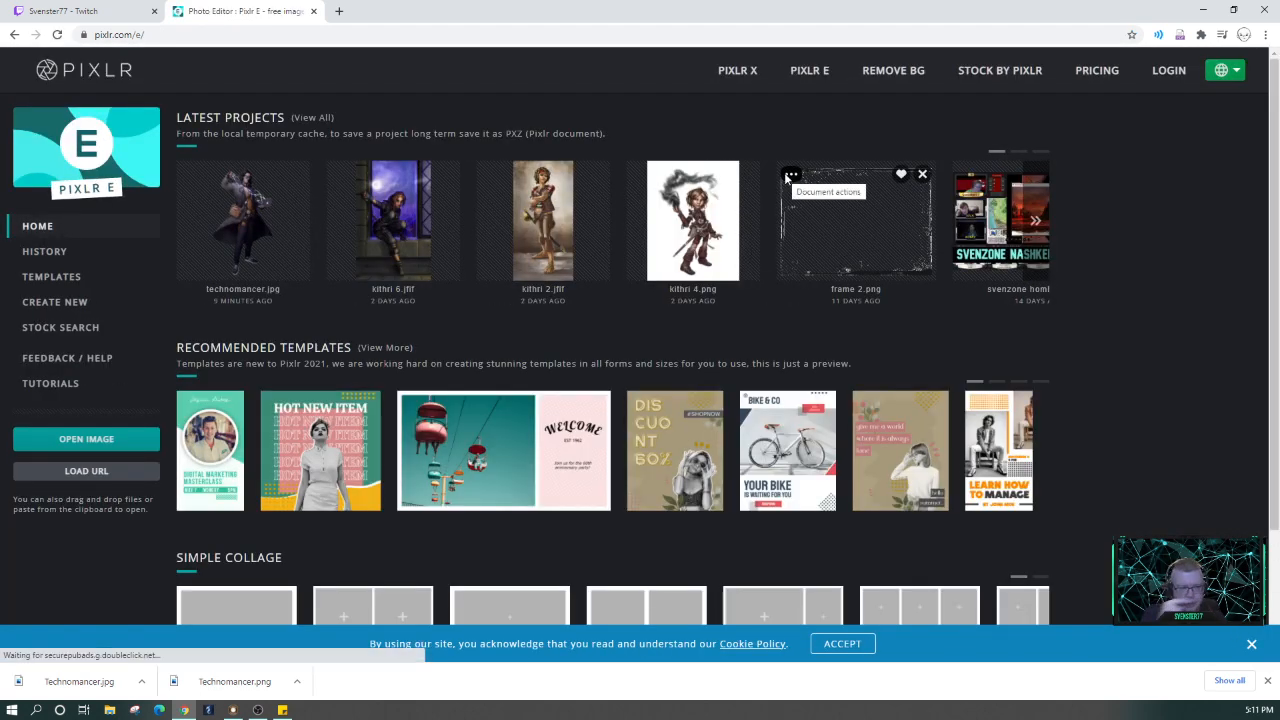
Open the Paaliko picture from the Fantasy Grounds images folder for editing
click(95, 441)
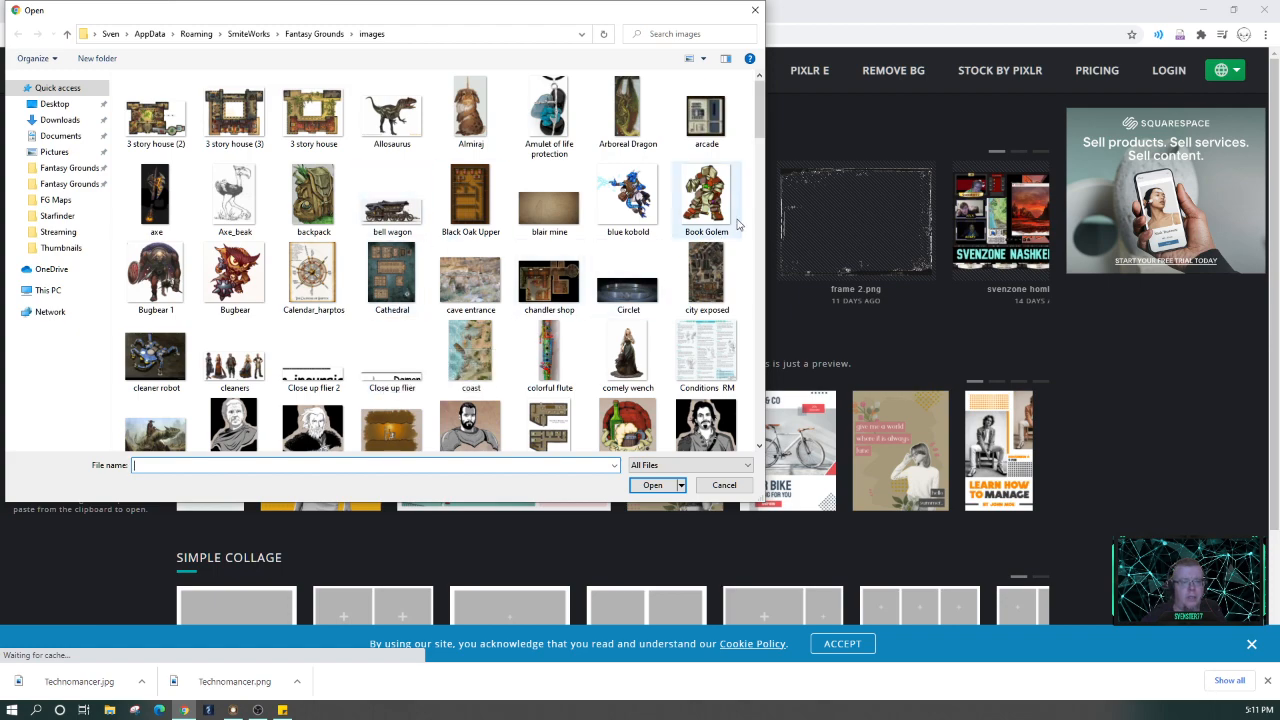
drag(757, 118, 782, 286)
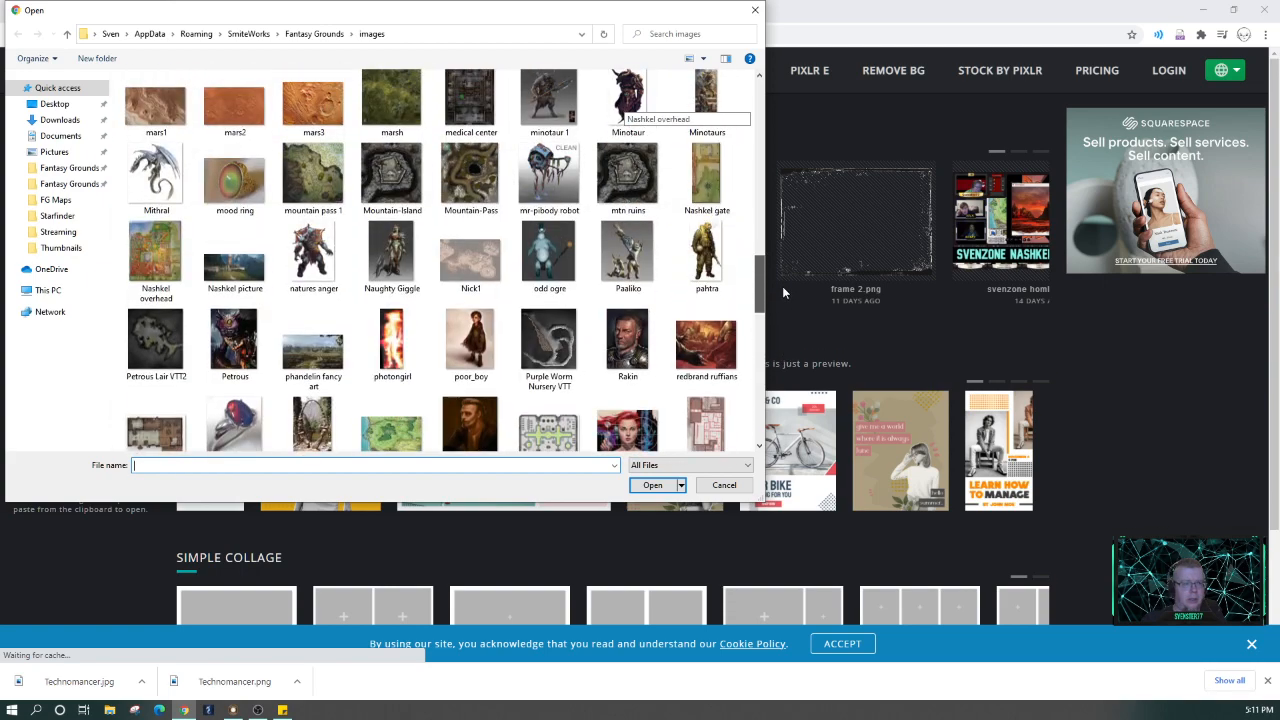
click(630, 262)
click(652, 485)
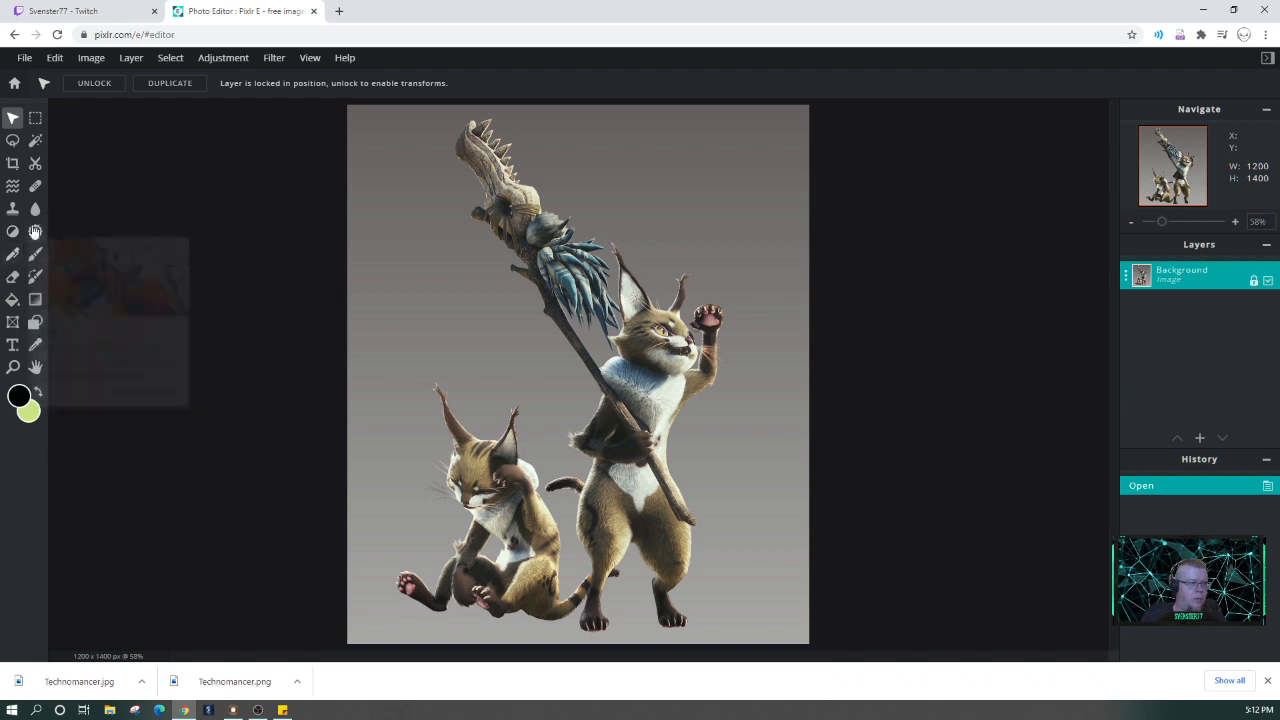
Remove the grey background around both cats with Wand Select at tolerance 32, clearing the upper and lower areas, and deselect
click(36, 143)
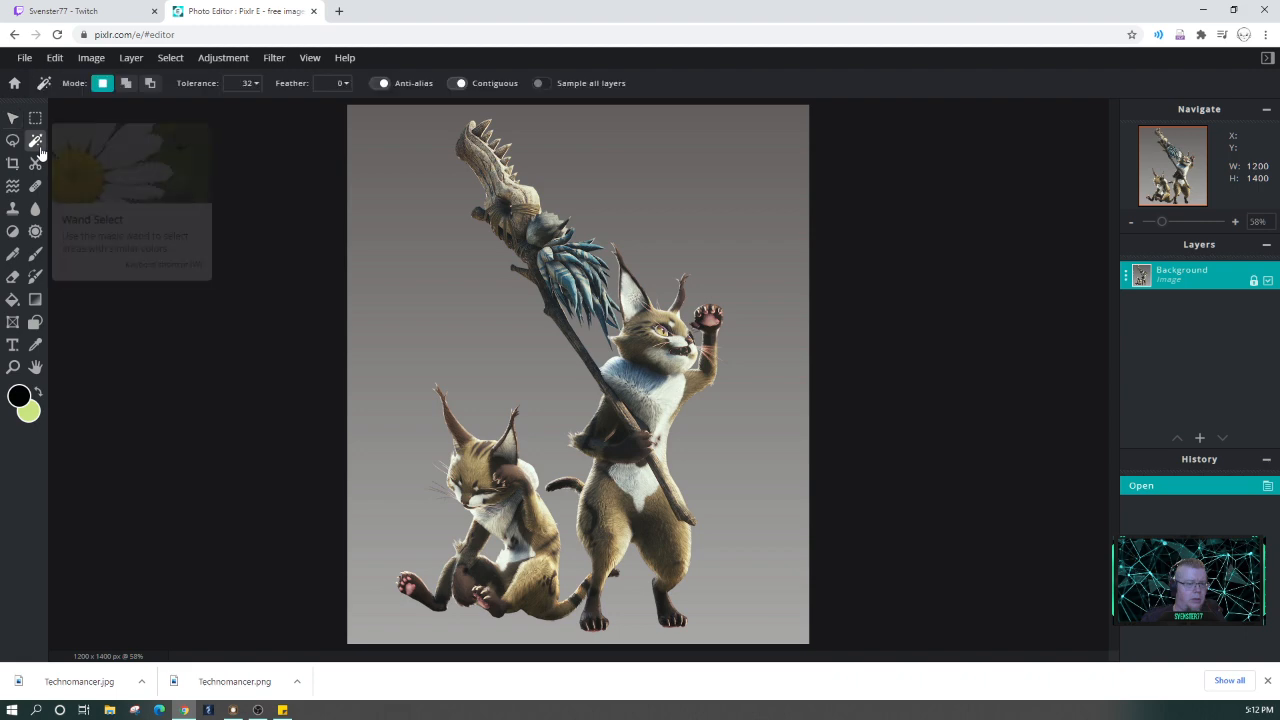
click(401, 269)
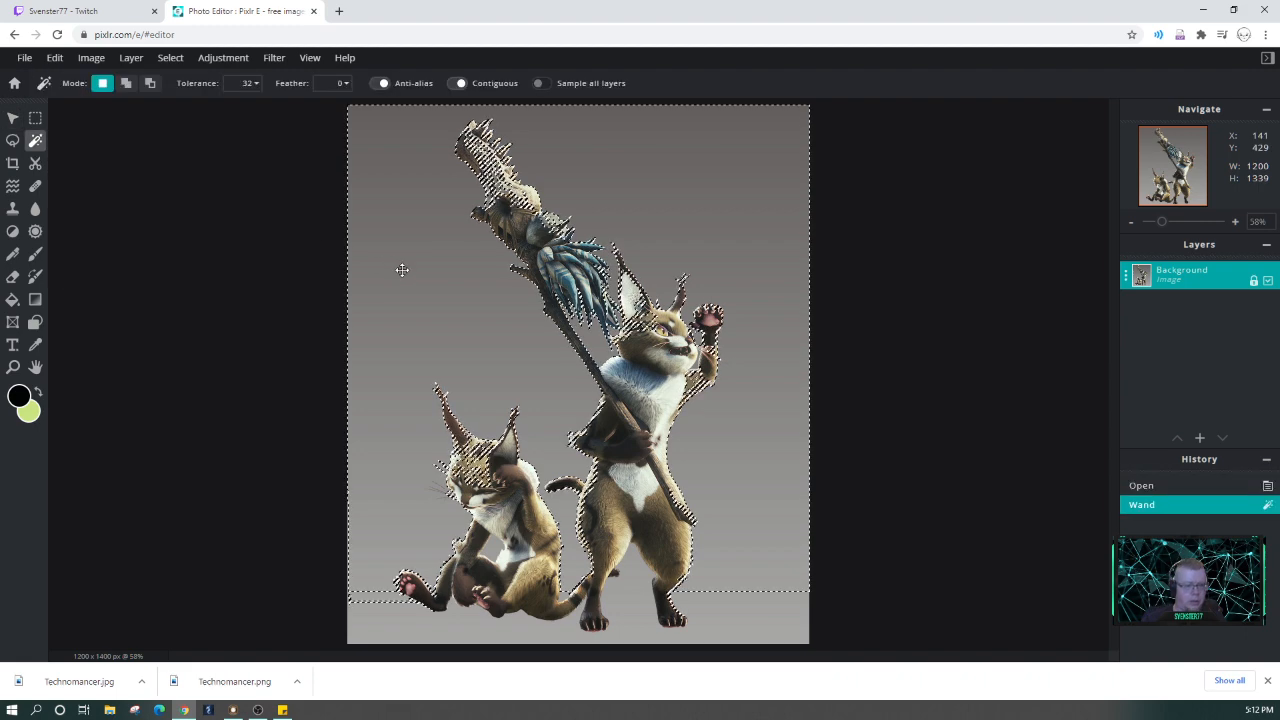
key(Delete)
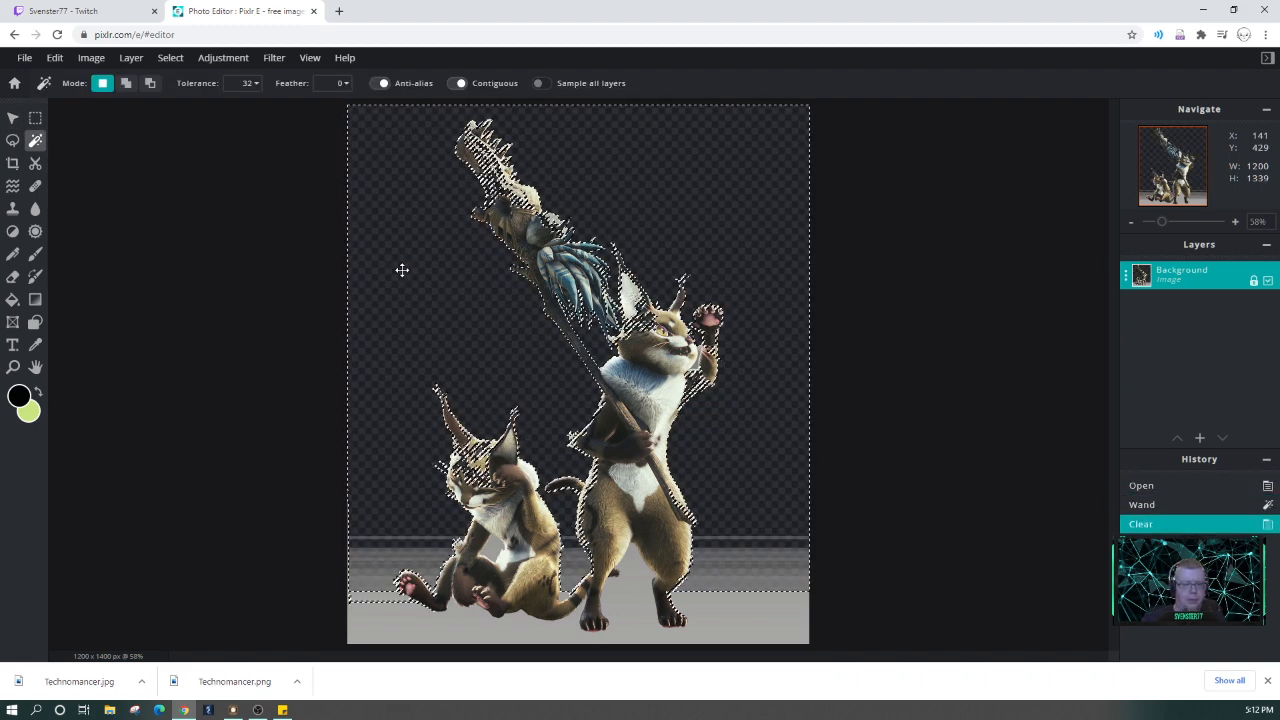
click(510, 636)
key(Delete)
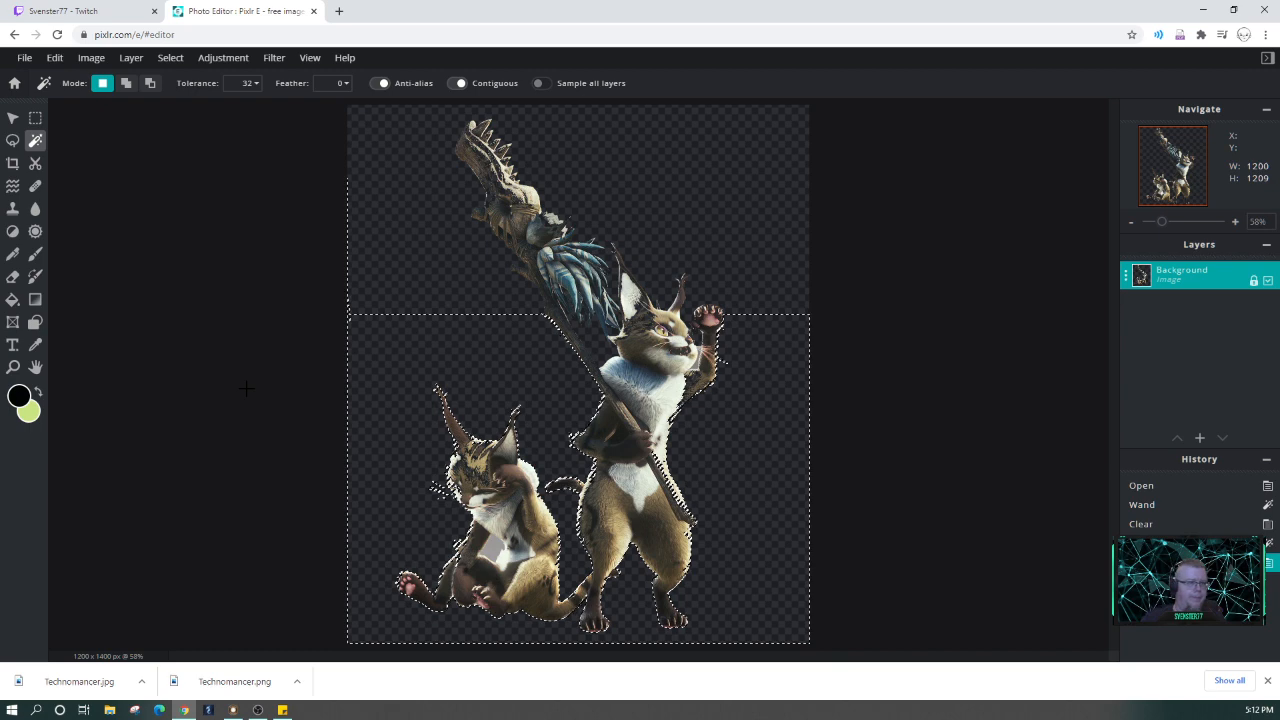
key(ctrl+d)
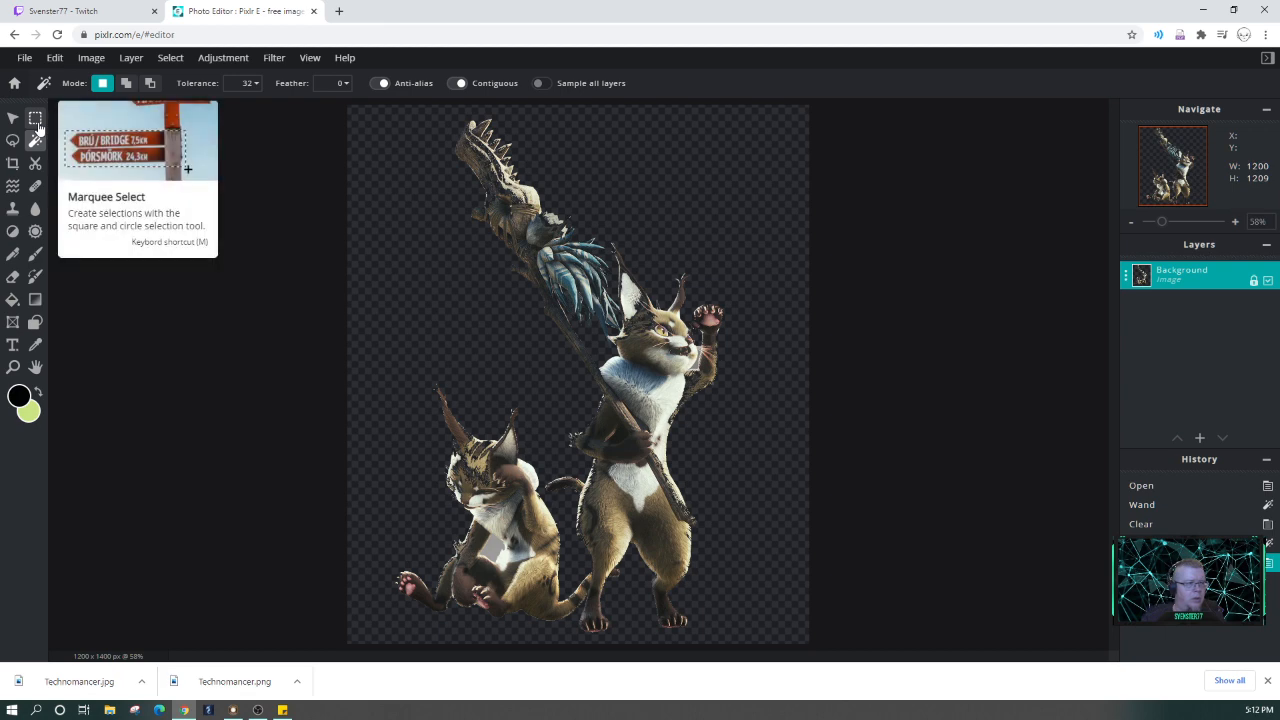
Crop the image on both sides to 735 x 1400 px, closely around the standing cat and its staff
click(12, 162)
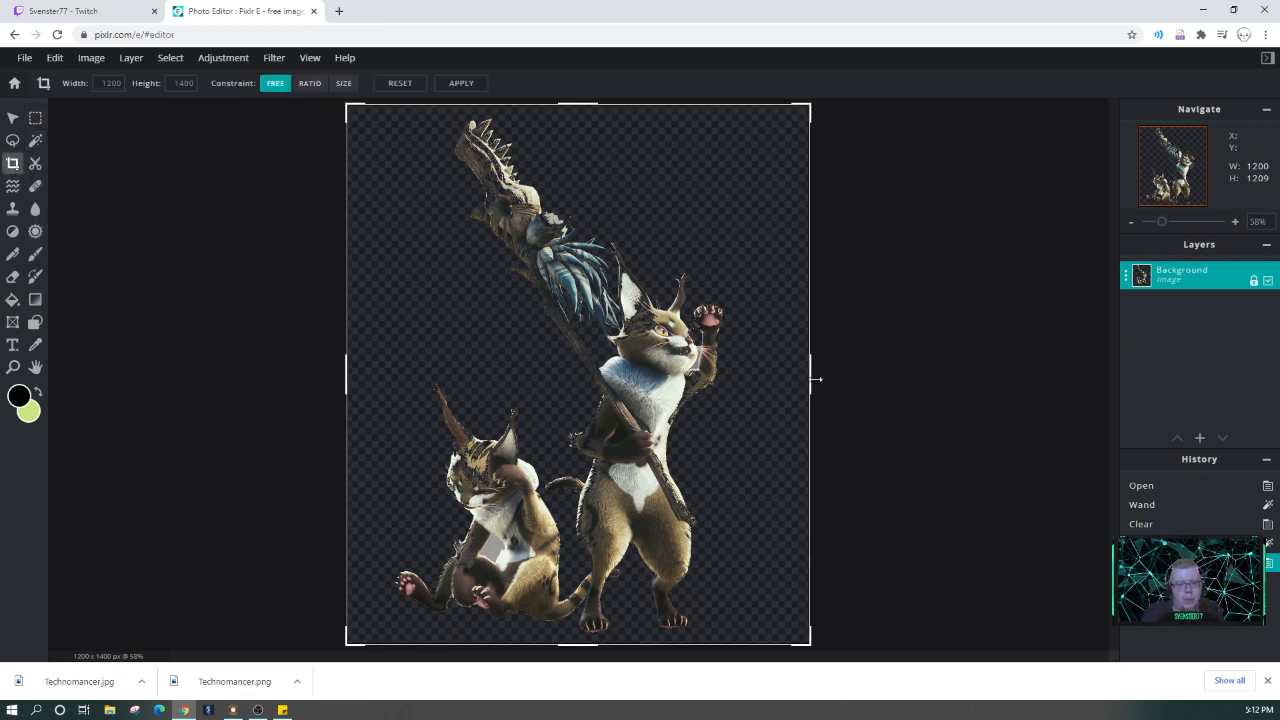
drag(816, 379, 737, 370)
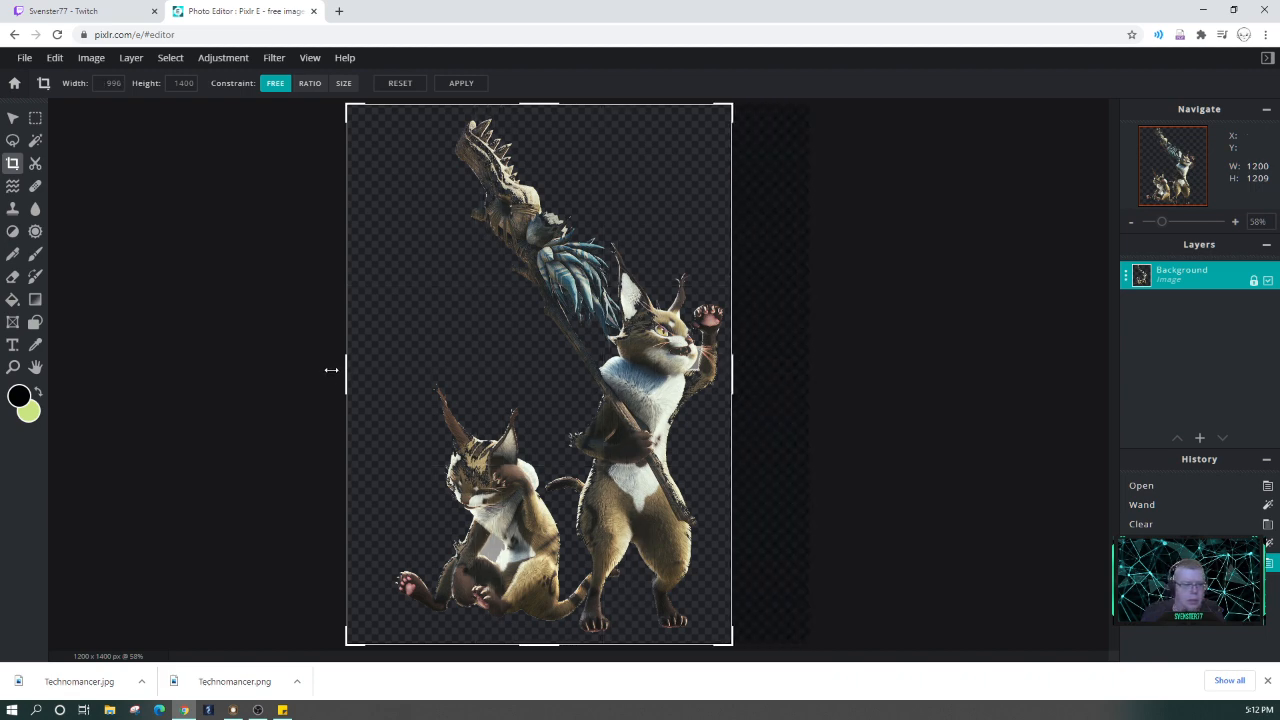
drag(350, 368, 451, 365)
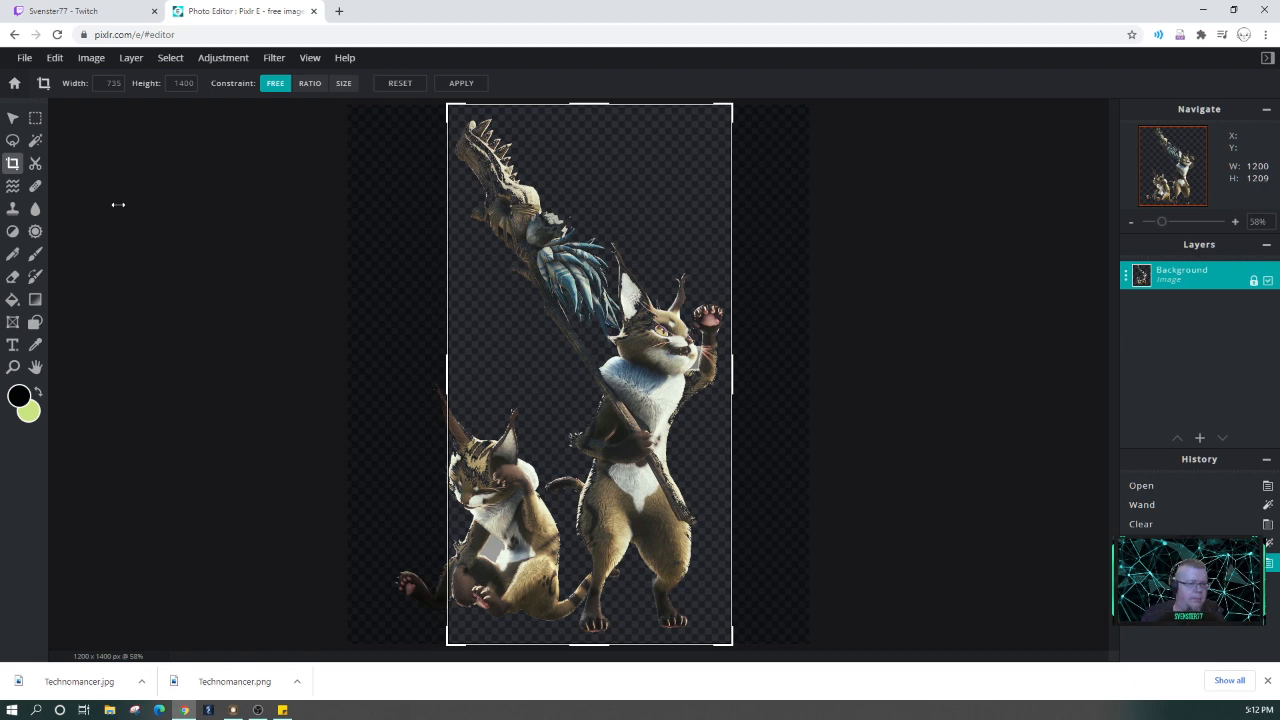
click(460, 84)
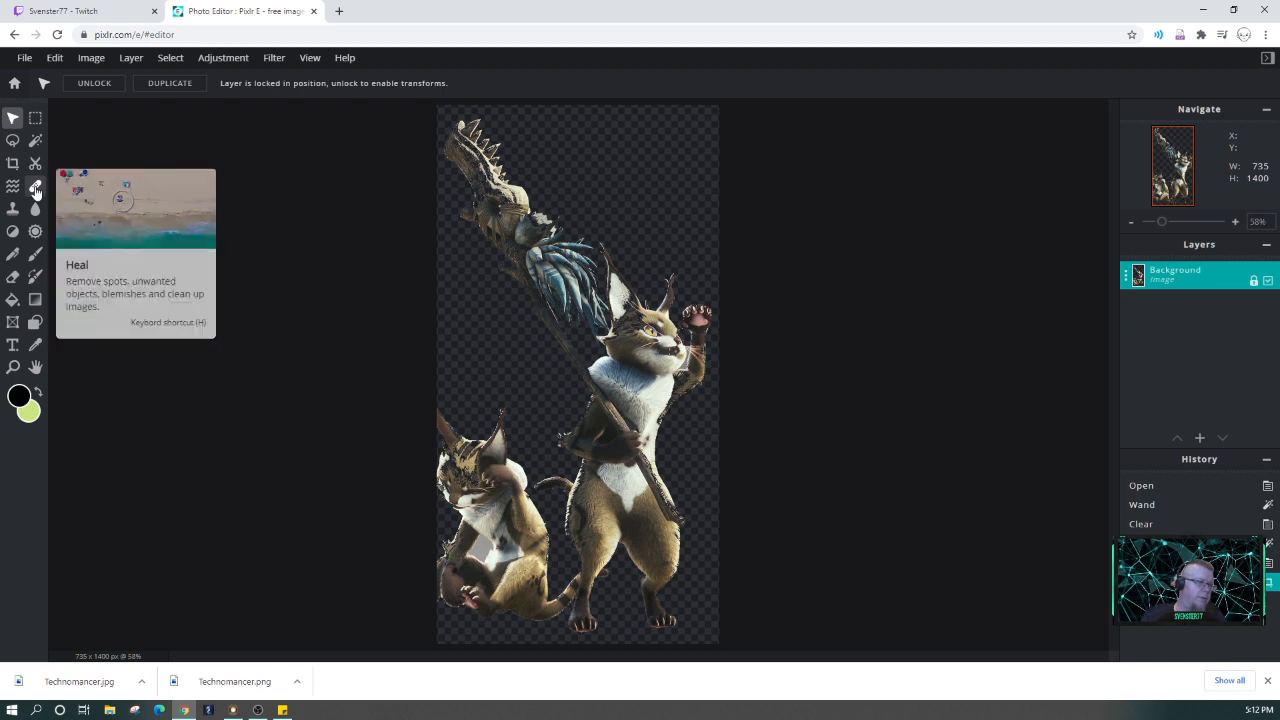
Erase the sitting cat next to the standing one, enlarging the eraser brush to 92 px
click(12, 276)
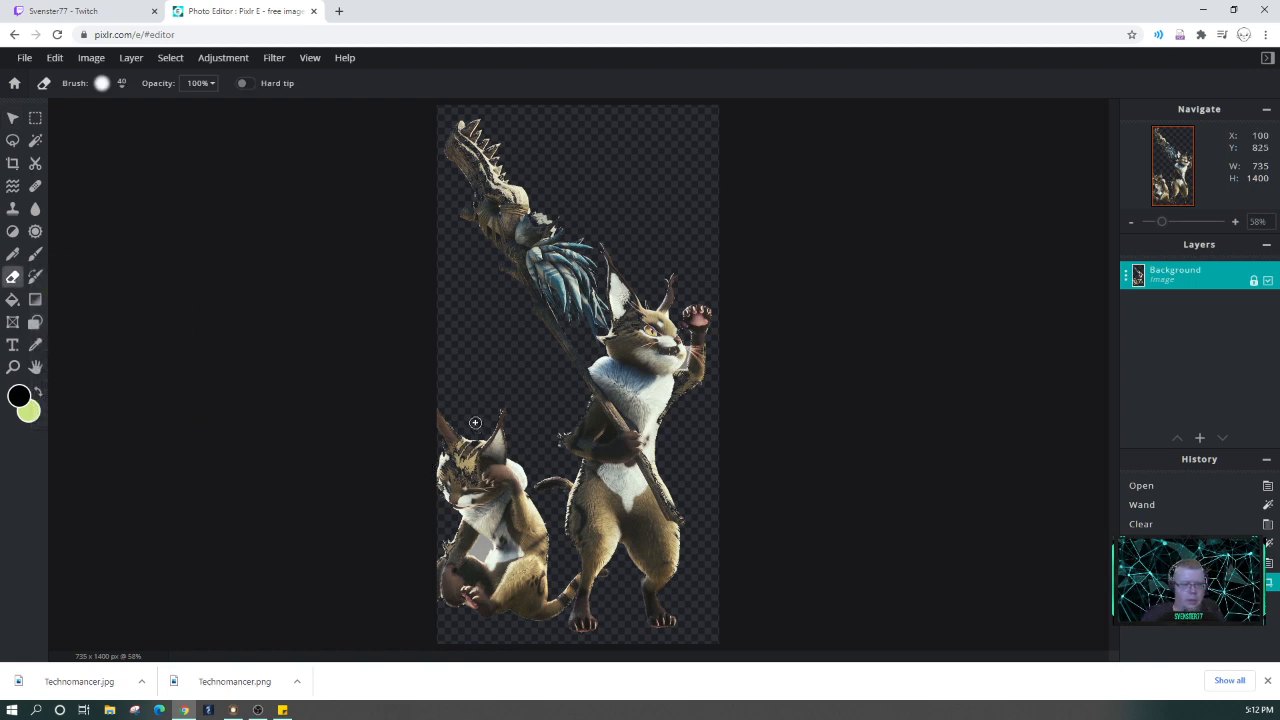
mouse_move(450, 438)
mouse_down()
mouse_move(434, 386)
mouse_move(446, 484)
mouse_move(452, 404)
mouse_up()
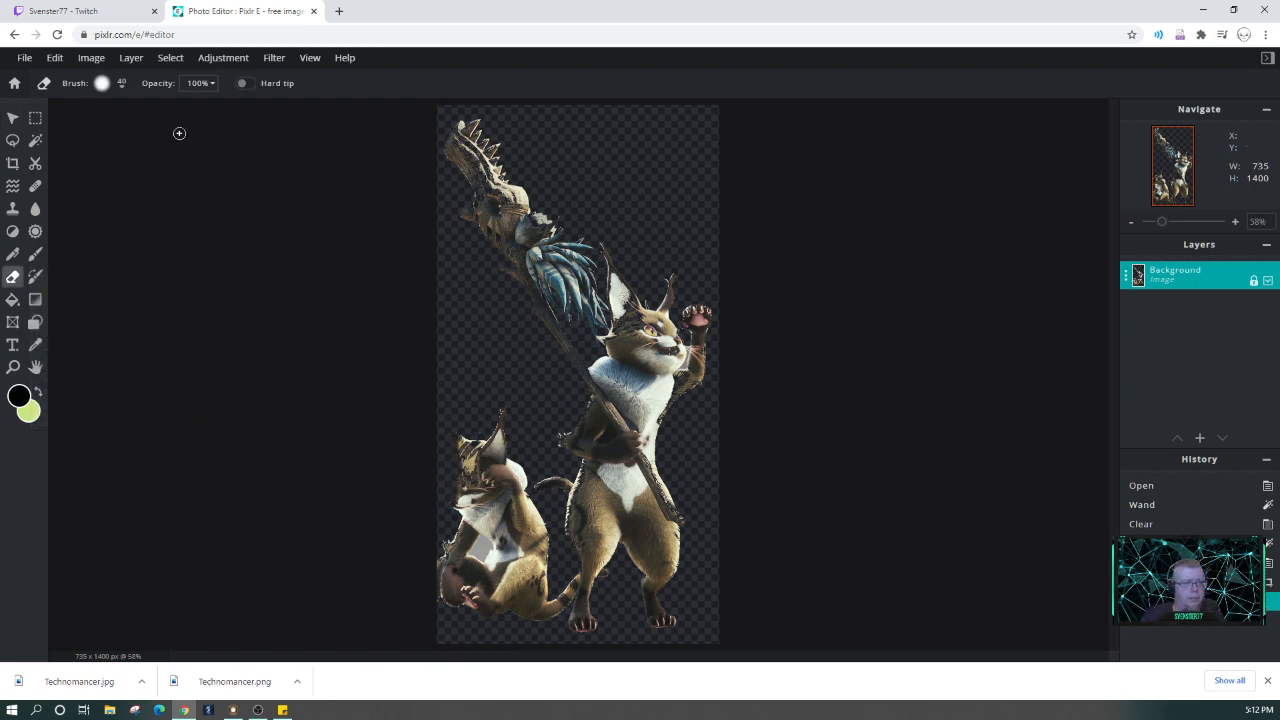
click(121, 86)
drag(128, 133, 152, 136)
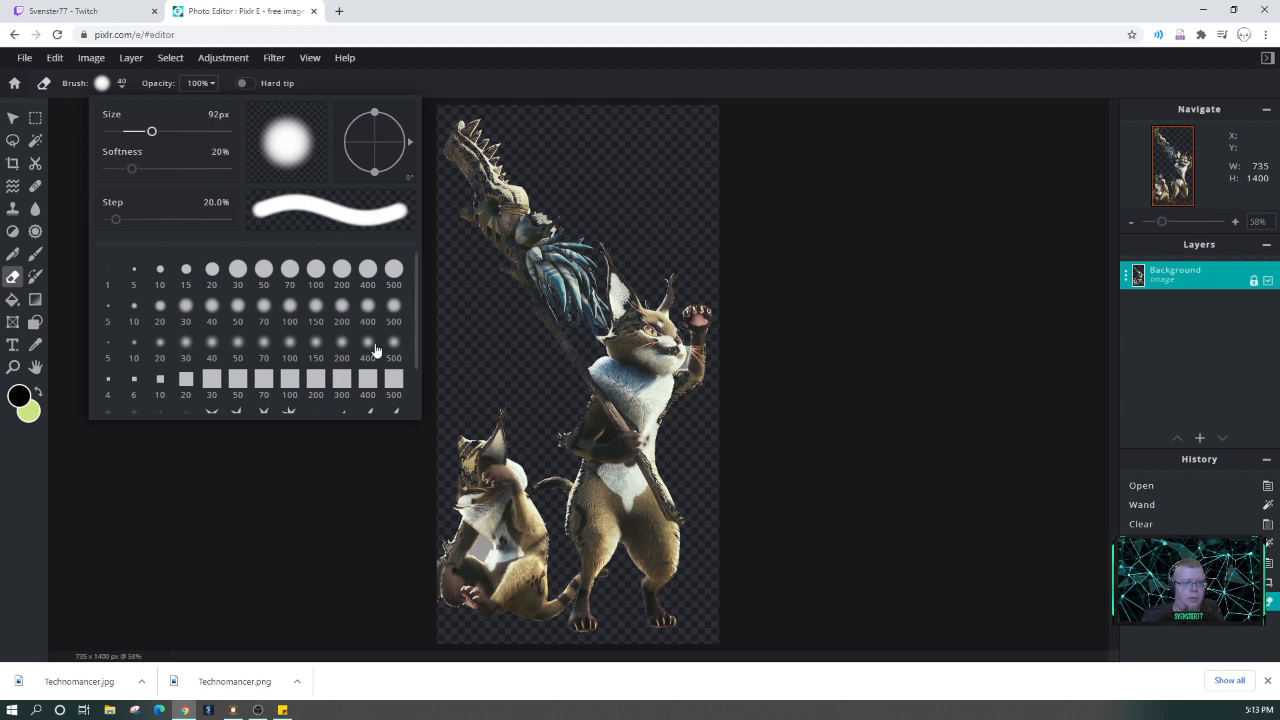
click(489, 379)
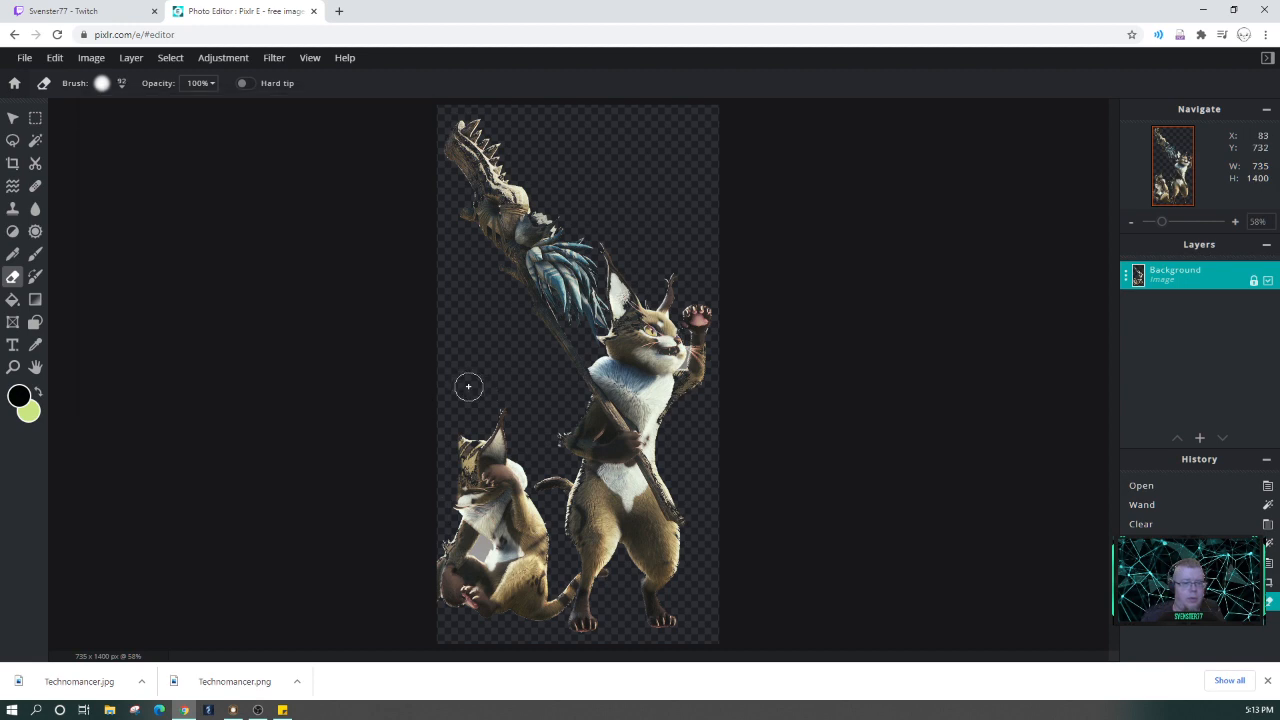
mouse_move(466, 383)
mouse_down()
mouse_move(468, 505)
mouse_move(451, 591)
mouse_move(438, 571)
mouse_move(449, 457)
mouse_move(491, 437)
mouse_move(504, 490)
mouse_move(518, 492)
mouse_move(463, 523)
mouse_move(503, 551)
mouse_move(503, 595)
mouse_move(500, 549)
mouse_move(554, 477)
mouse_move(528, 568)
mouse_move(534, 612)
mouse_move(517, 609)
mouse_move(543, 545)
mouse_move(543, 594)
mouse_move(520, 429)
mouse_move(509, 496)
mouse_up()
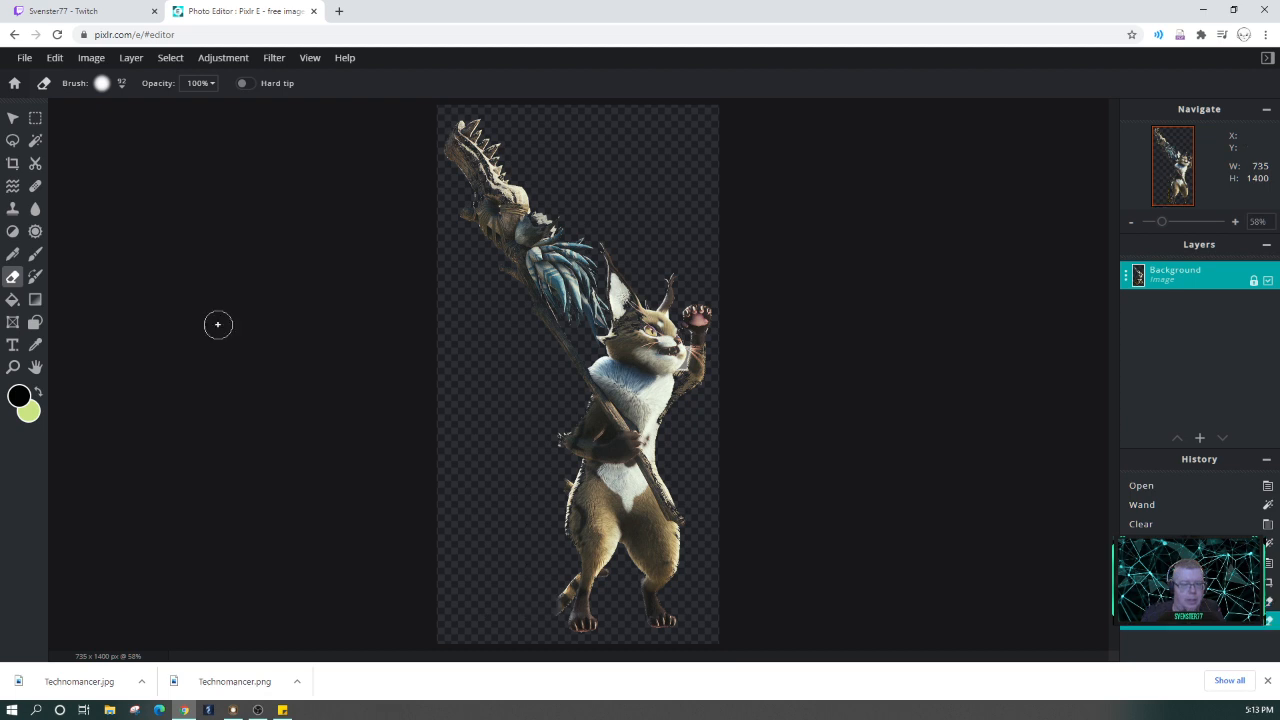
Reduce the eraser brush size to 26 px
click(122, 87)
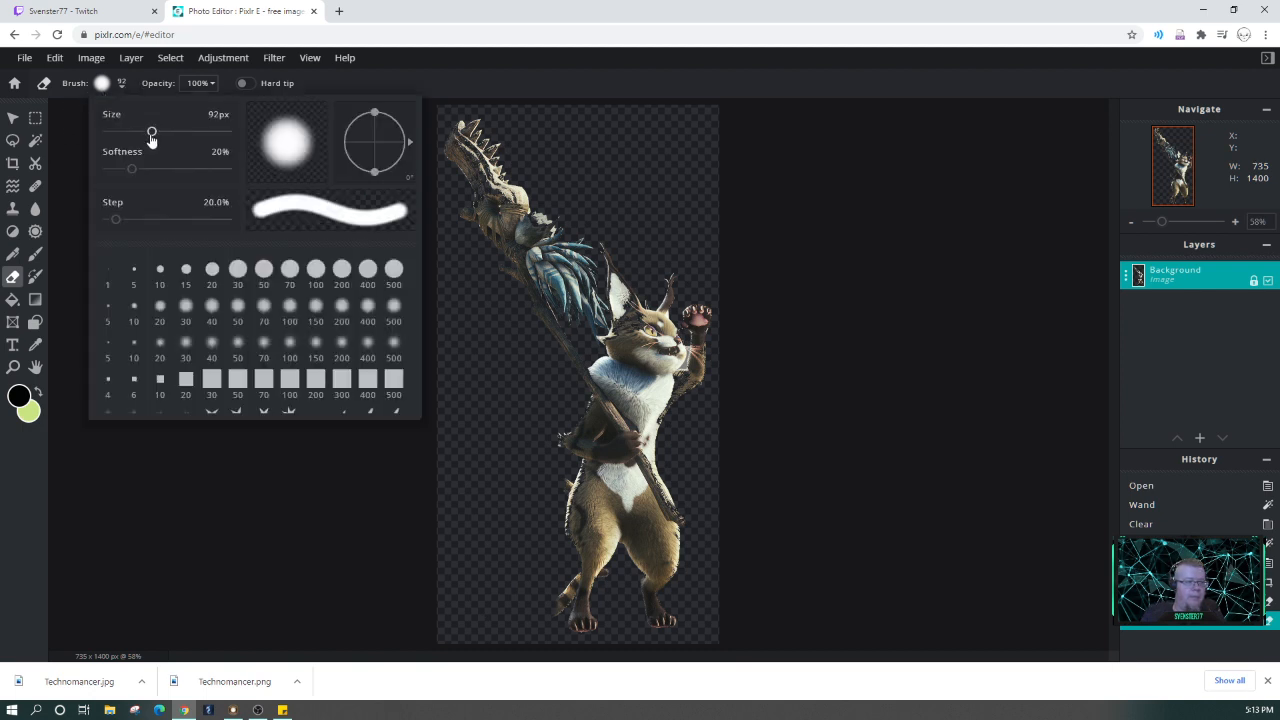
drag(151, 139, 120, 149)
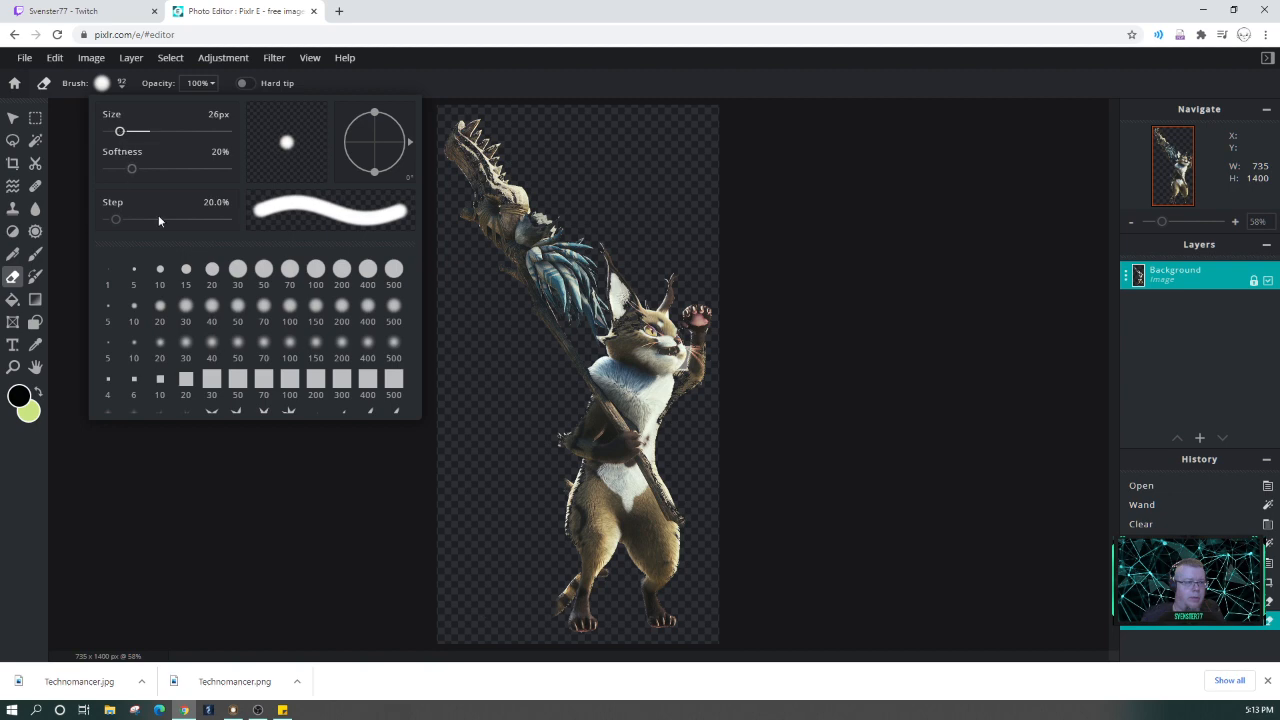
click(312, 477)
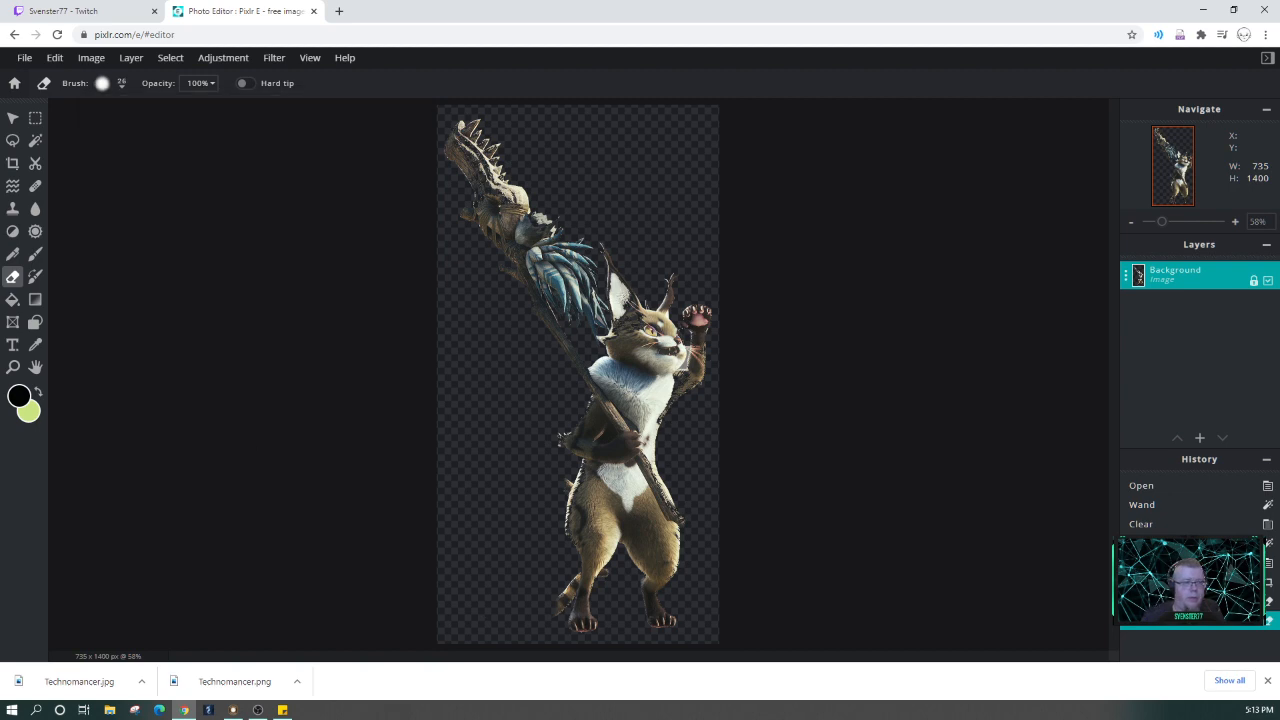
Erase the stray tail fragment that sticks out beside the cat creature's hip, below its bent elbow
scroll(527, 474, up, 6)
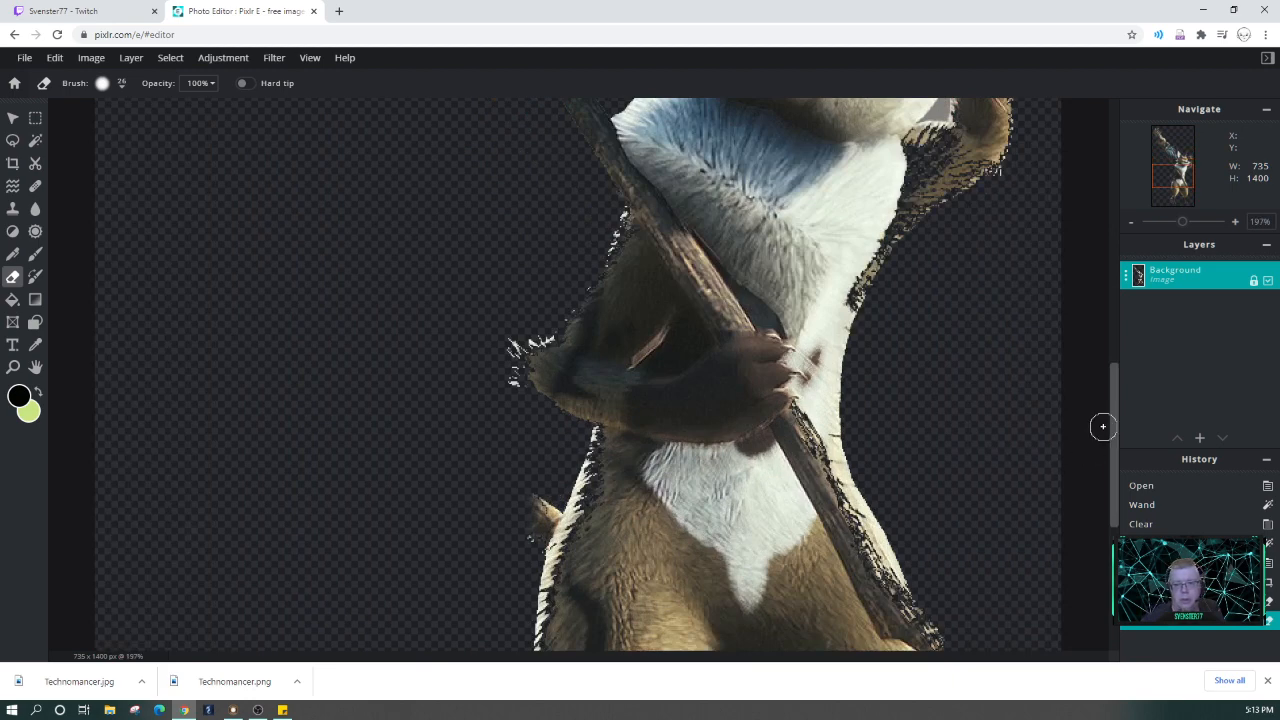
drag(1112, 413, 1112, 473)
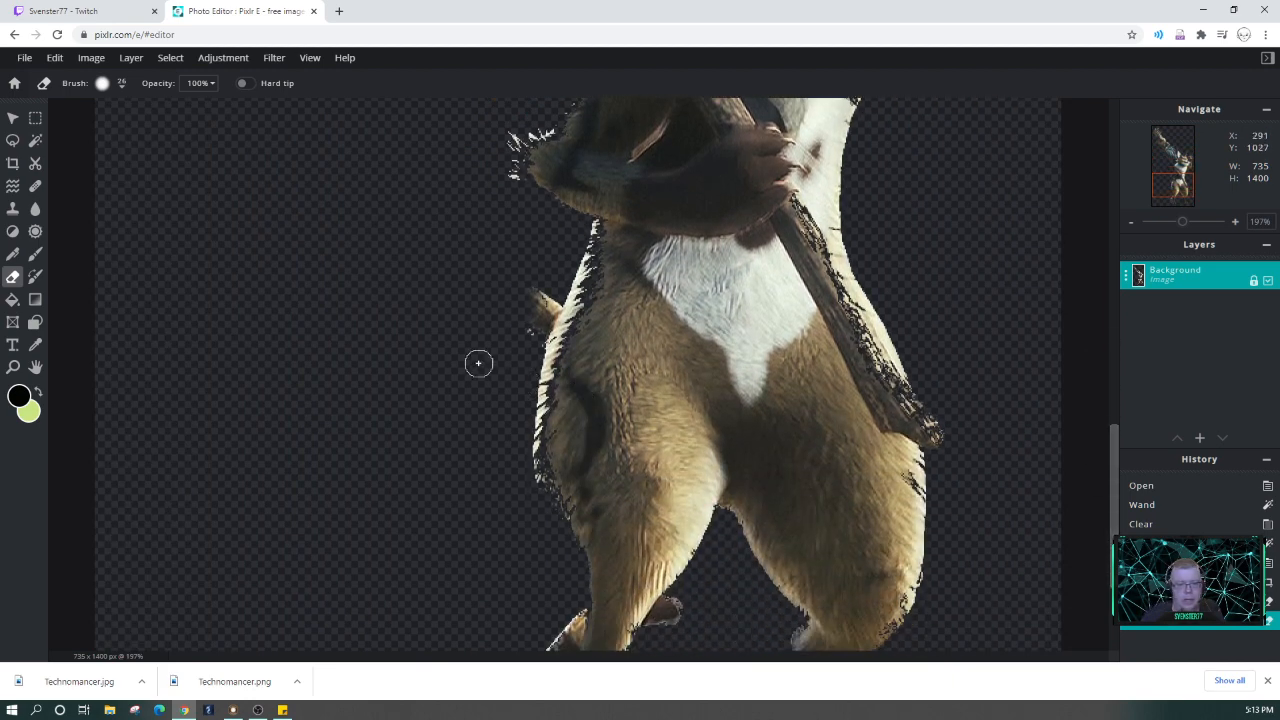
scroll(472, 359, down, 5)
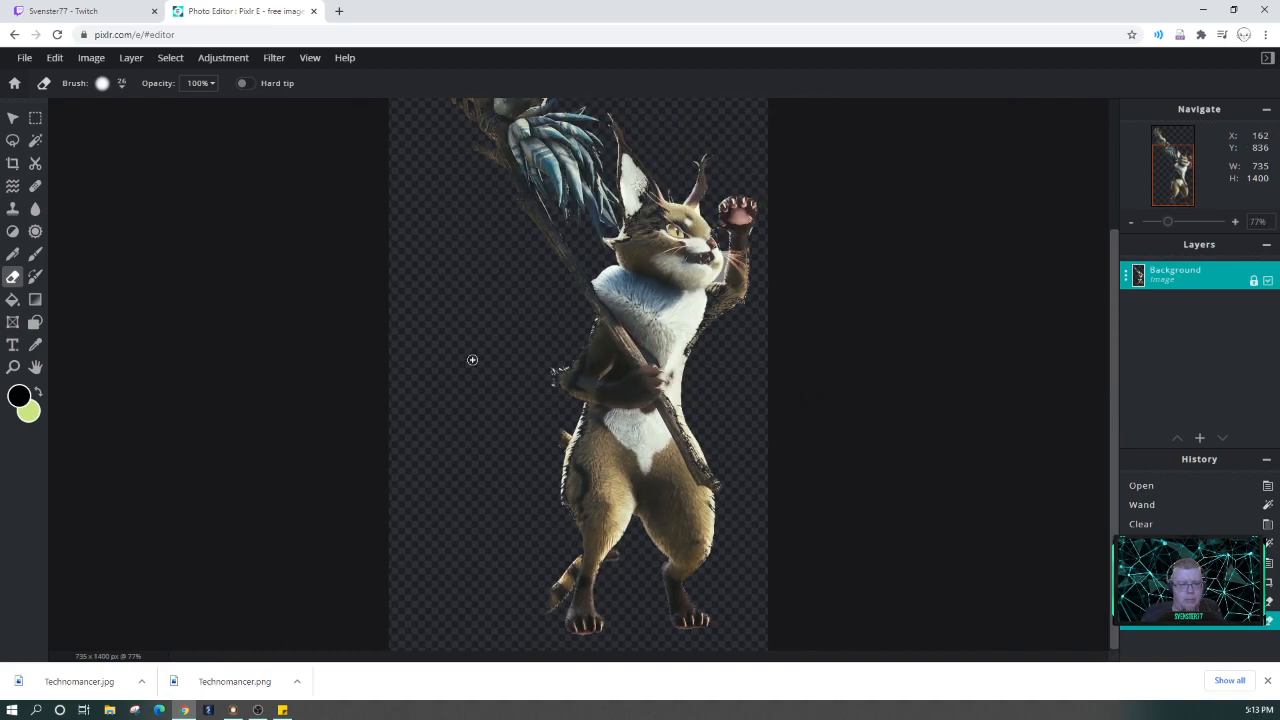
scroll(508, 389, up, 3)
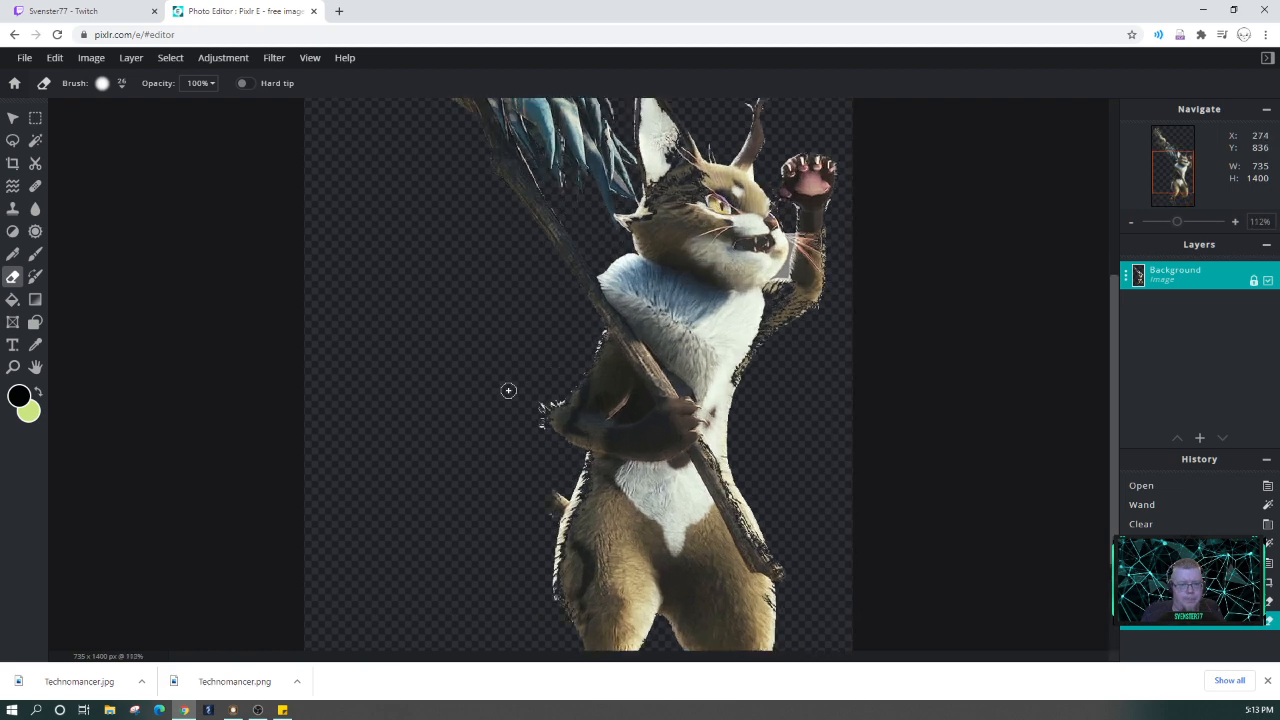
drag(1112, 387, 1112, 493)
mouse_move(540, 264)
mouse_down()
mouse_move(534, 297)
mouse_move(559, 268)
mouse_move(538, 310)
mouse_up()
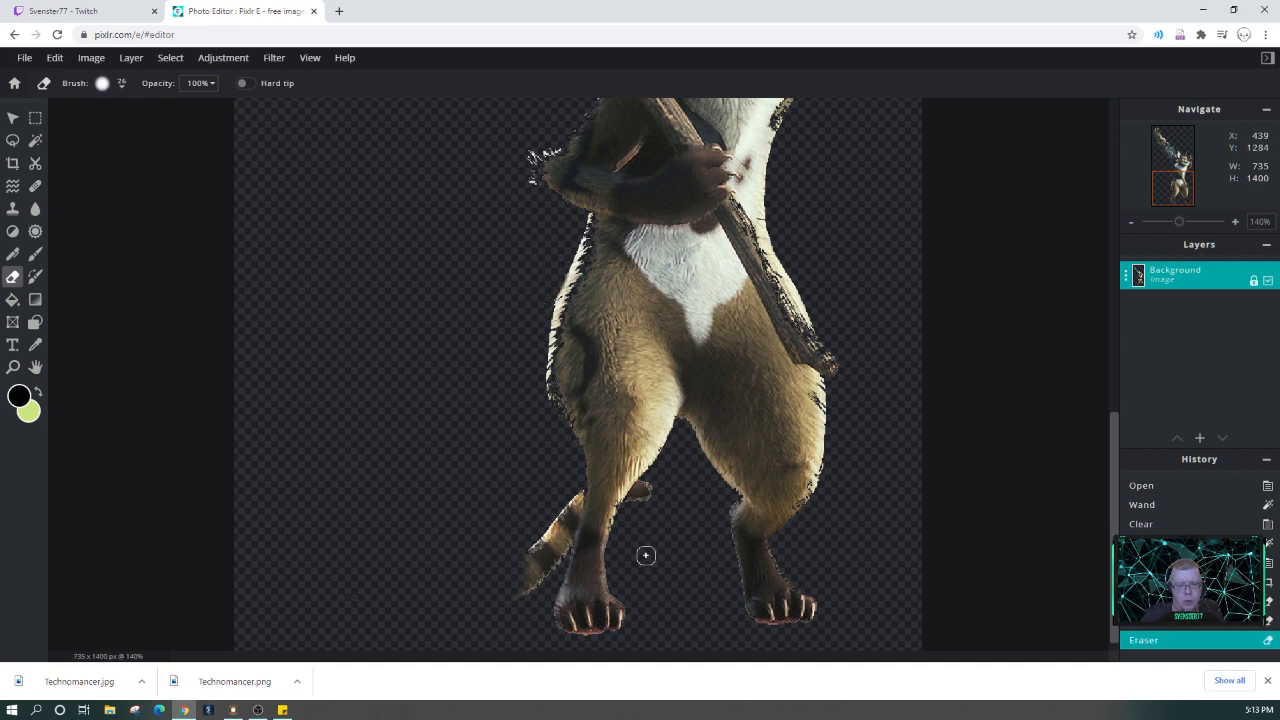
Erase the tail piece between the creature's legs and the striped tail behind its lower leg
click(653, 494)
click(649, 493)
click(647, 492)
click(647, 481)
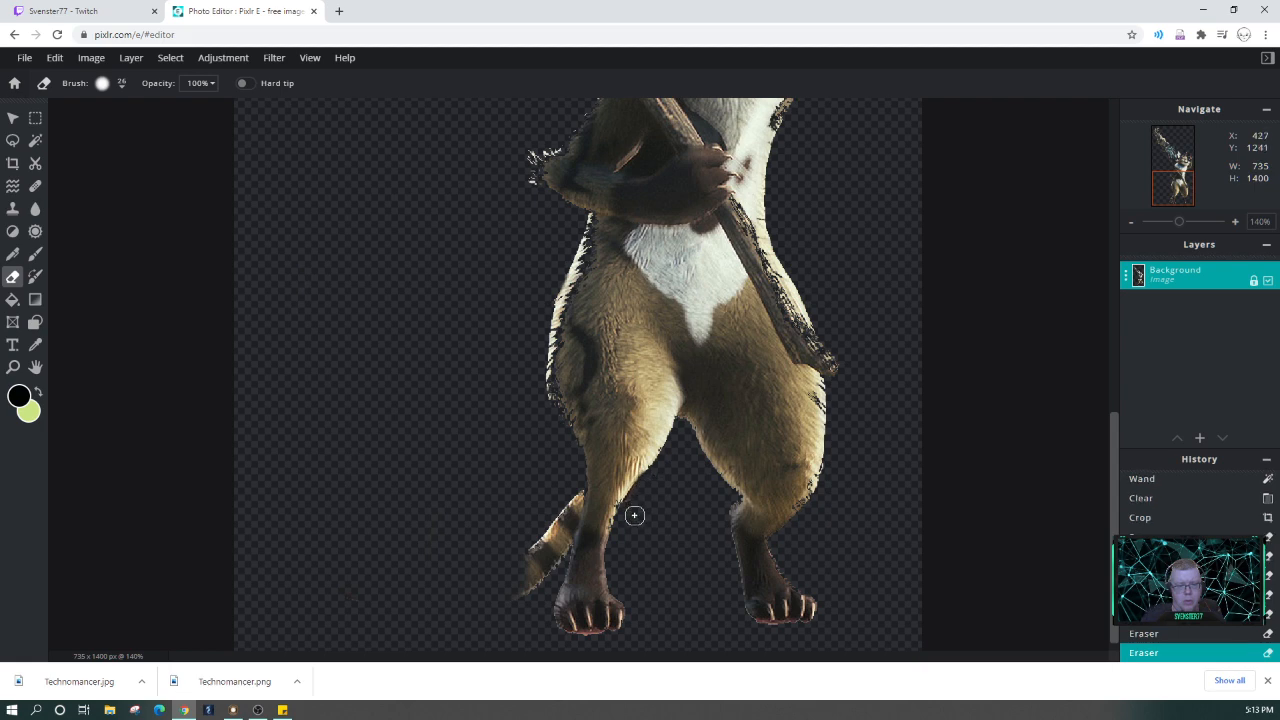
drag(632, 509, 641, 540)
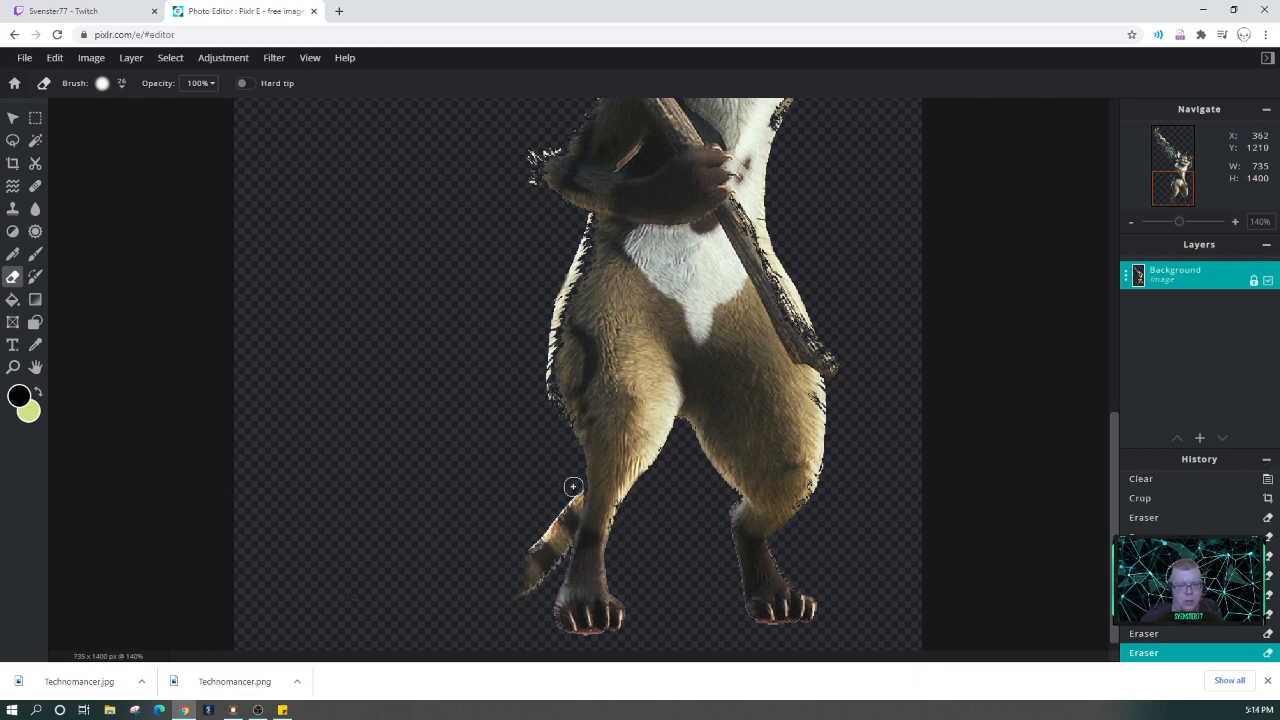
mouse_move(573, 486)
mouse_down()
mouse_move(550, 556)
mouse_move(534, 540)
mouse_move(565, 539)
mouse_move(560, 497)
mouse_up()
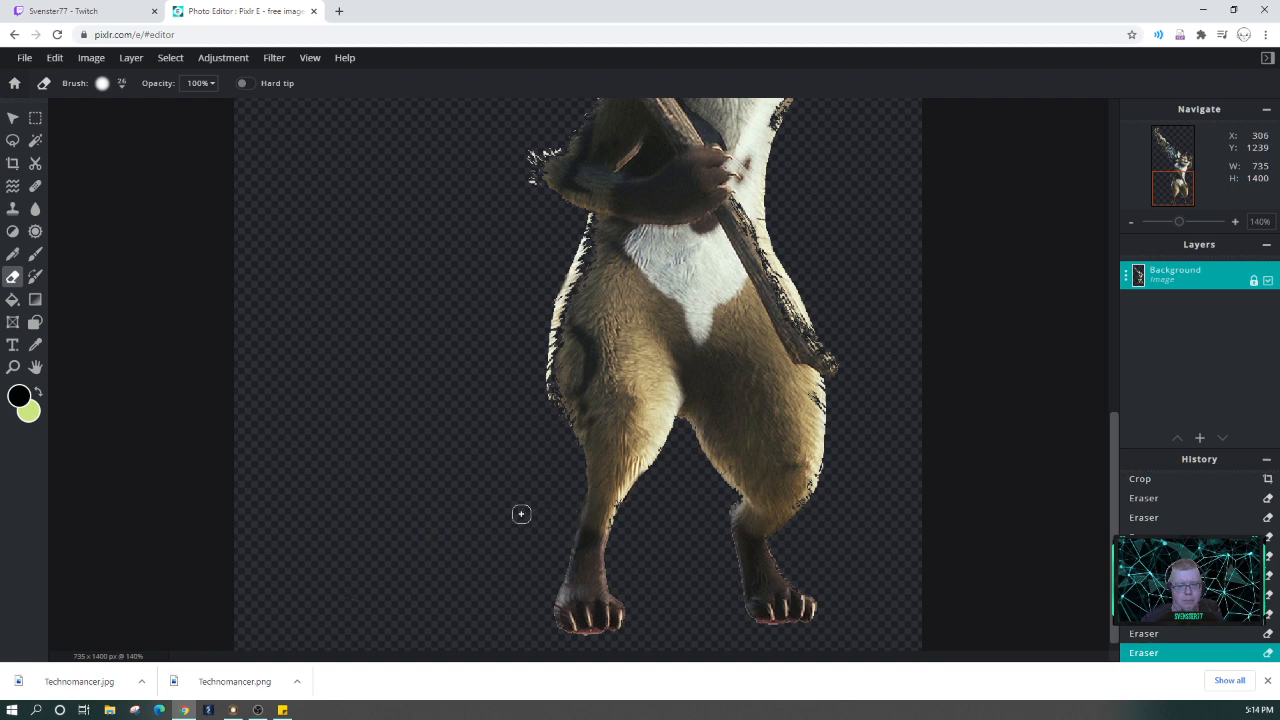
scroll(447, 419, down, 5)
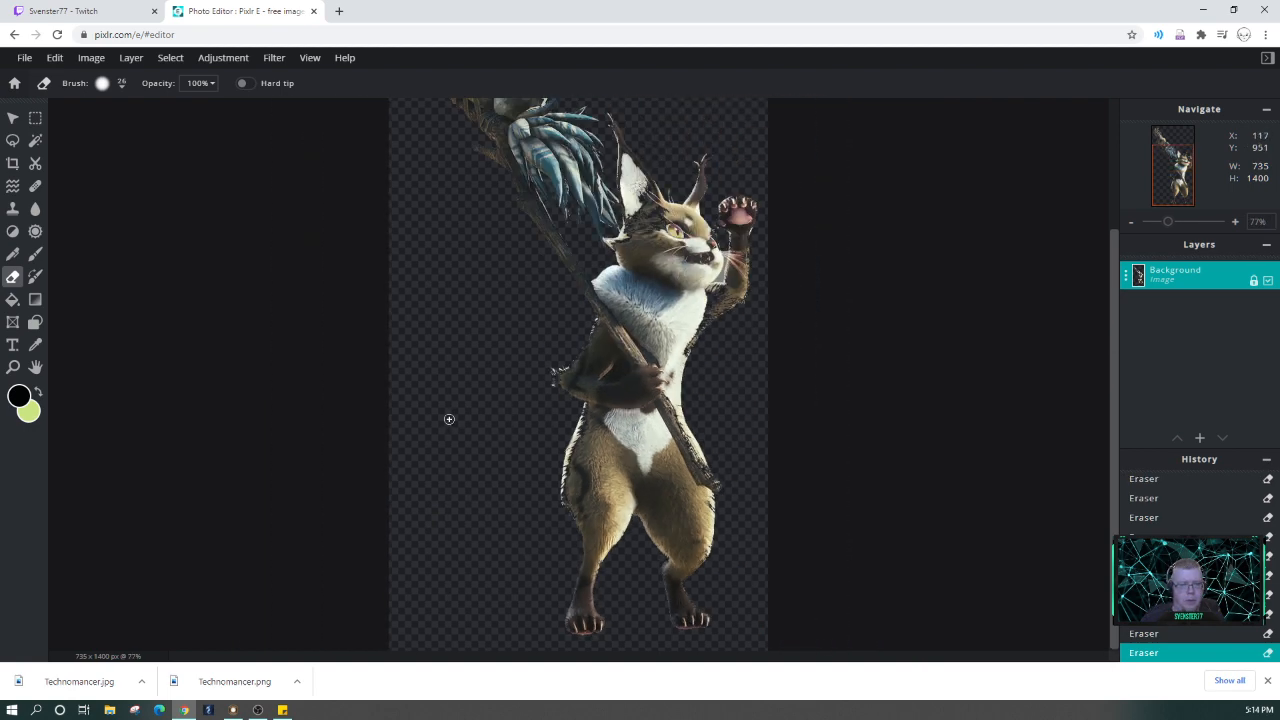
scroll(449, 419, down, 2)
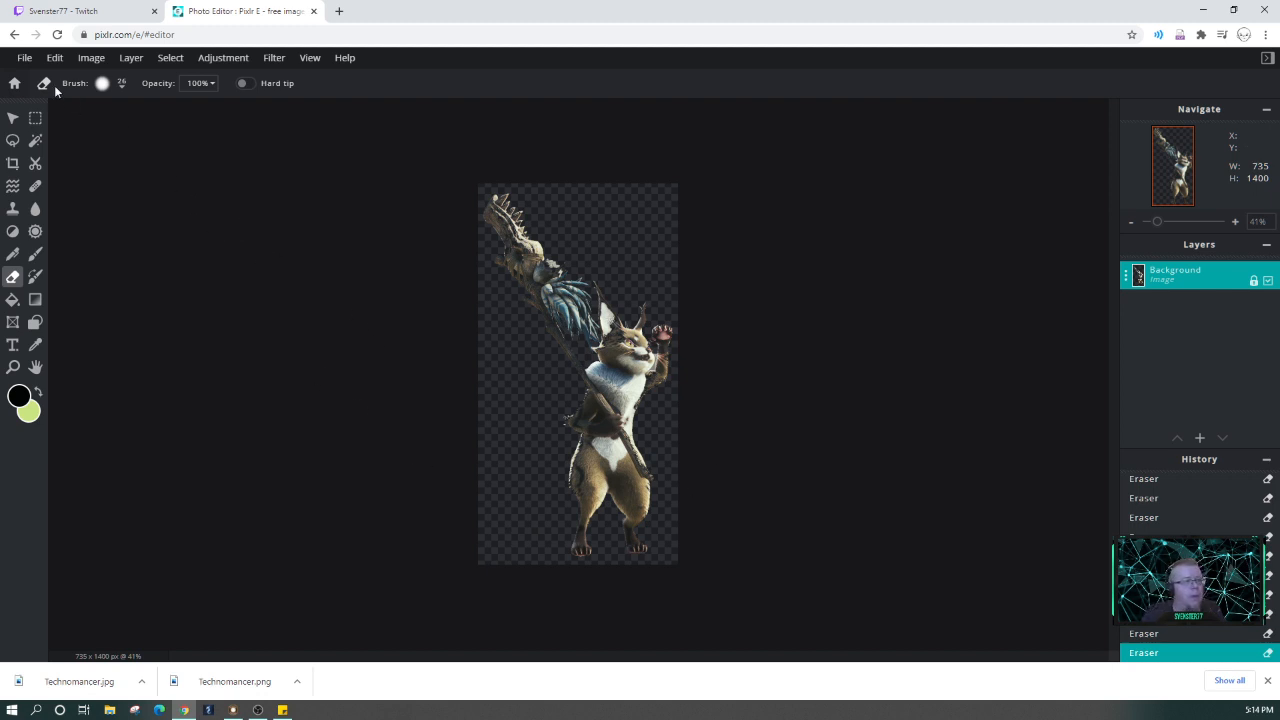
click(24, 57)
click(49, 180)
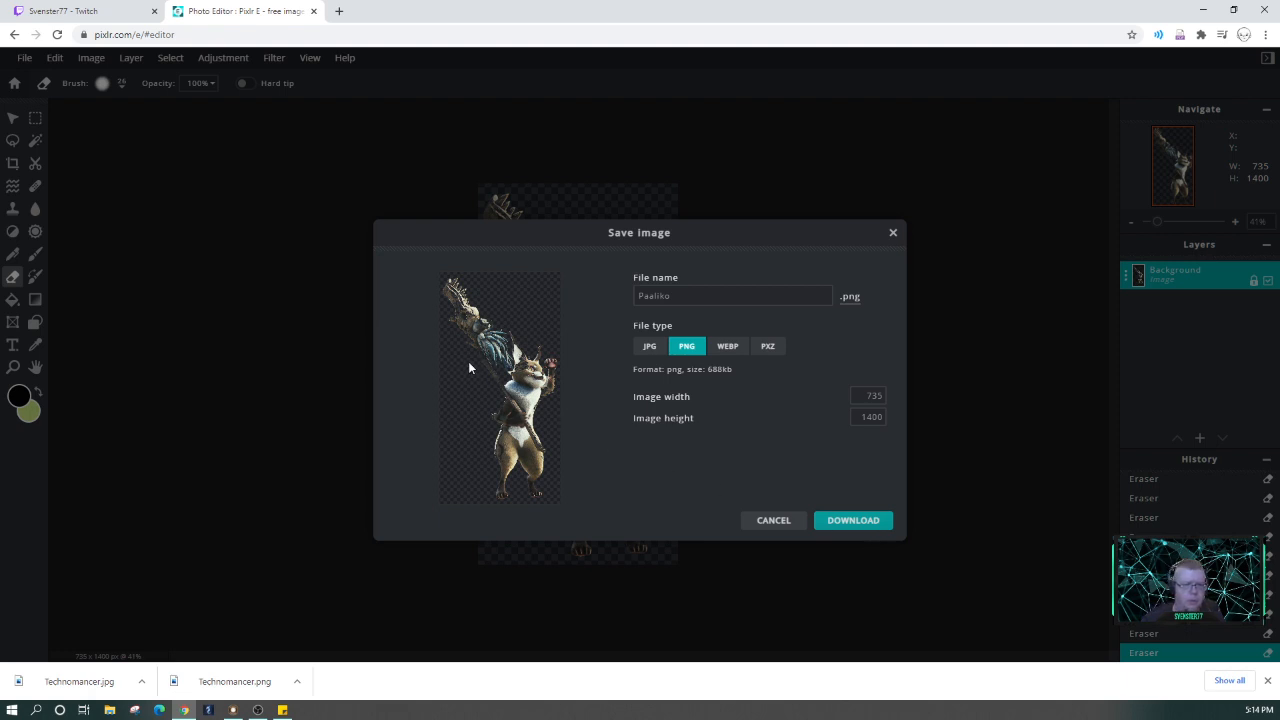
click(779, 520)
Erase the section of the staff between the toothed skull head and the blue feathers, including the pale tips of the grey tuft
scroll(543, 307, up, 1)
scroll(543, 307, up, 1)
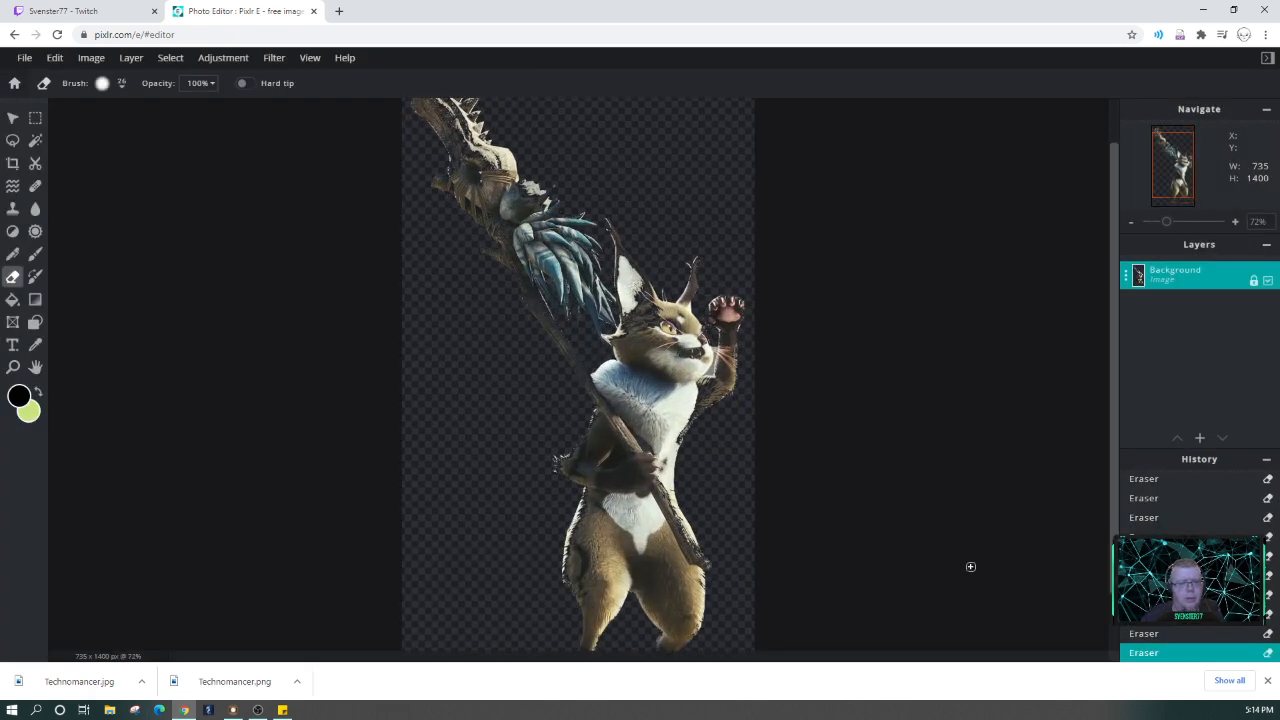
scroll(1113, 504, up, 1)
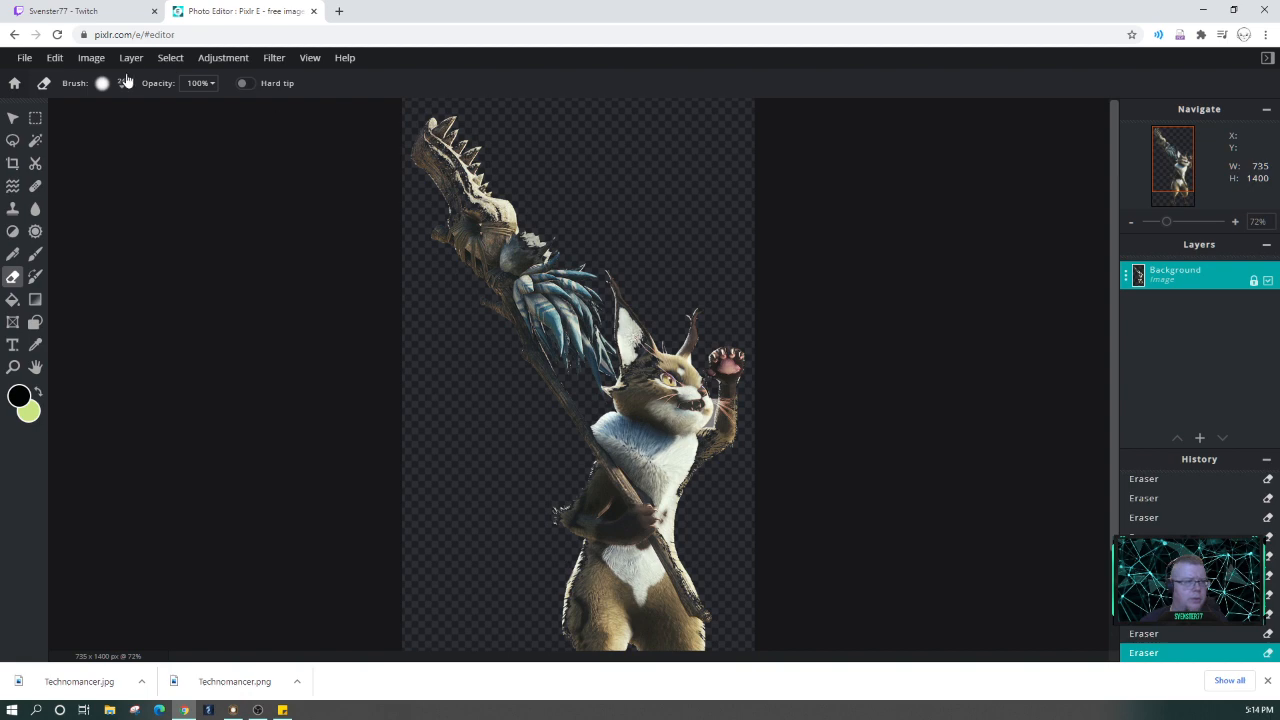
scroll(519, 222, up, 3)
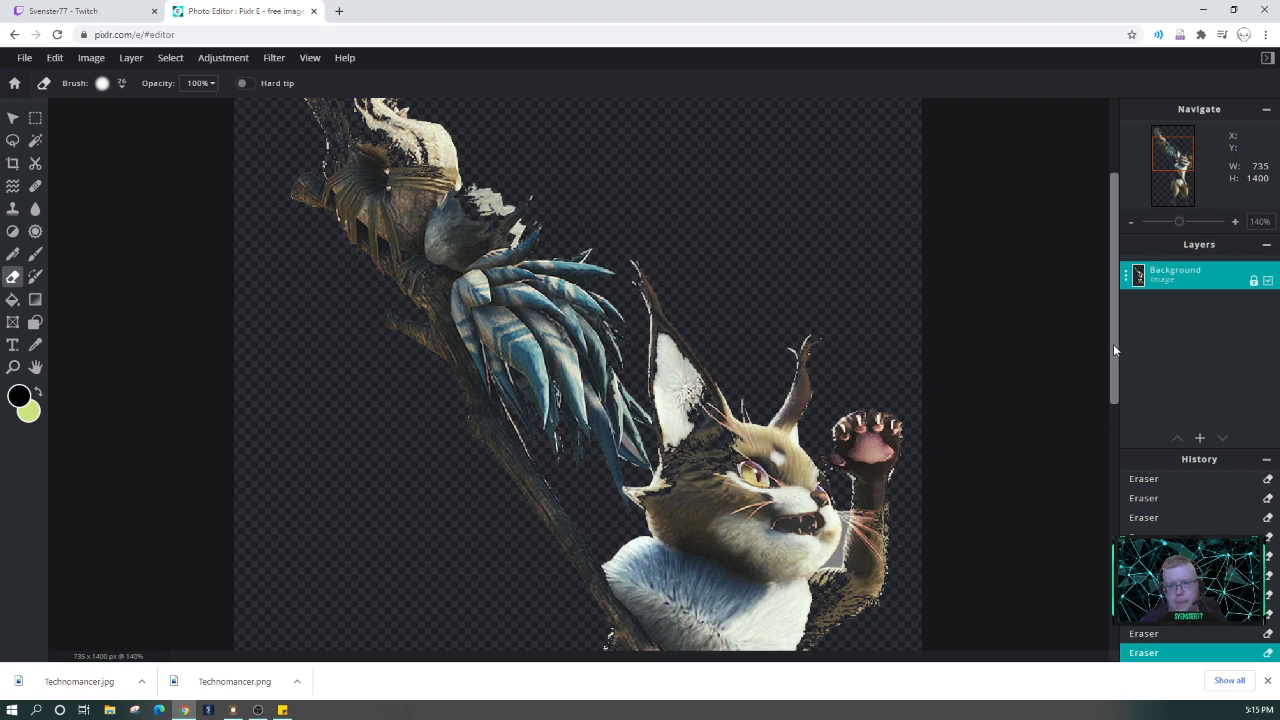
scroll(1110, 280, up, 3)
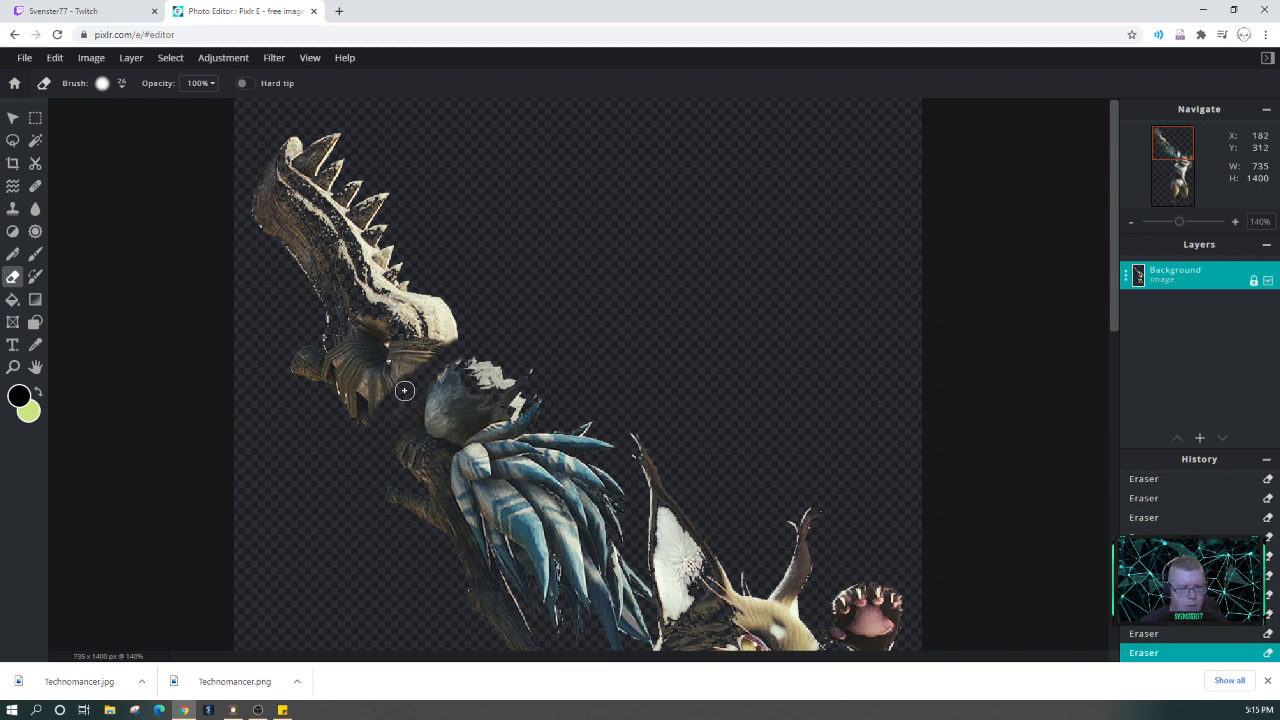
mouse_move(456, 339)
mouse_down()
mouse_move(398, 357)
mouse_move(440, 325)
mouse_up()
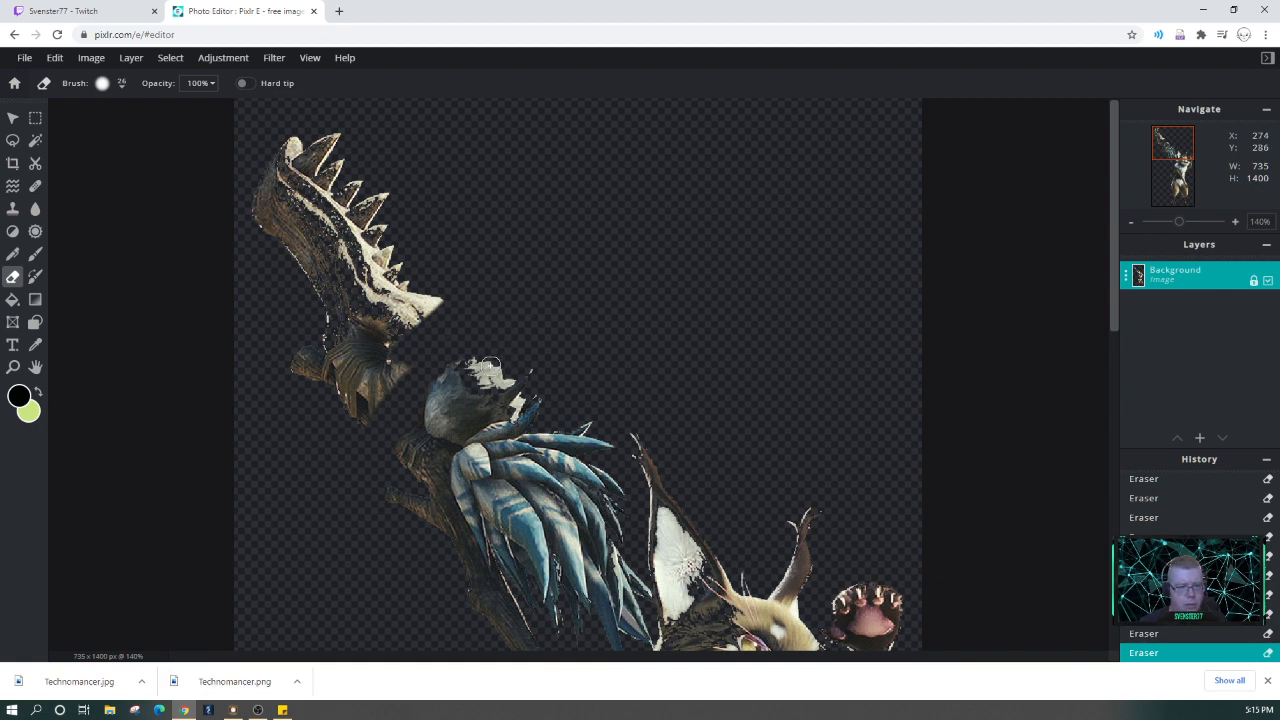
mouse_move(469, 364)
mouse_down()
mouse_move(490, 376)
mouse_move(472, 375)
mouse_up()
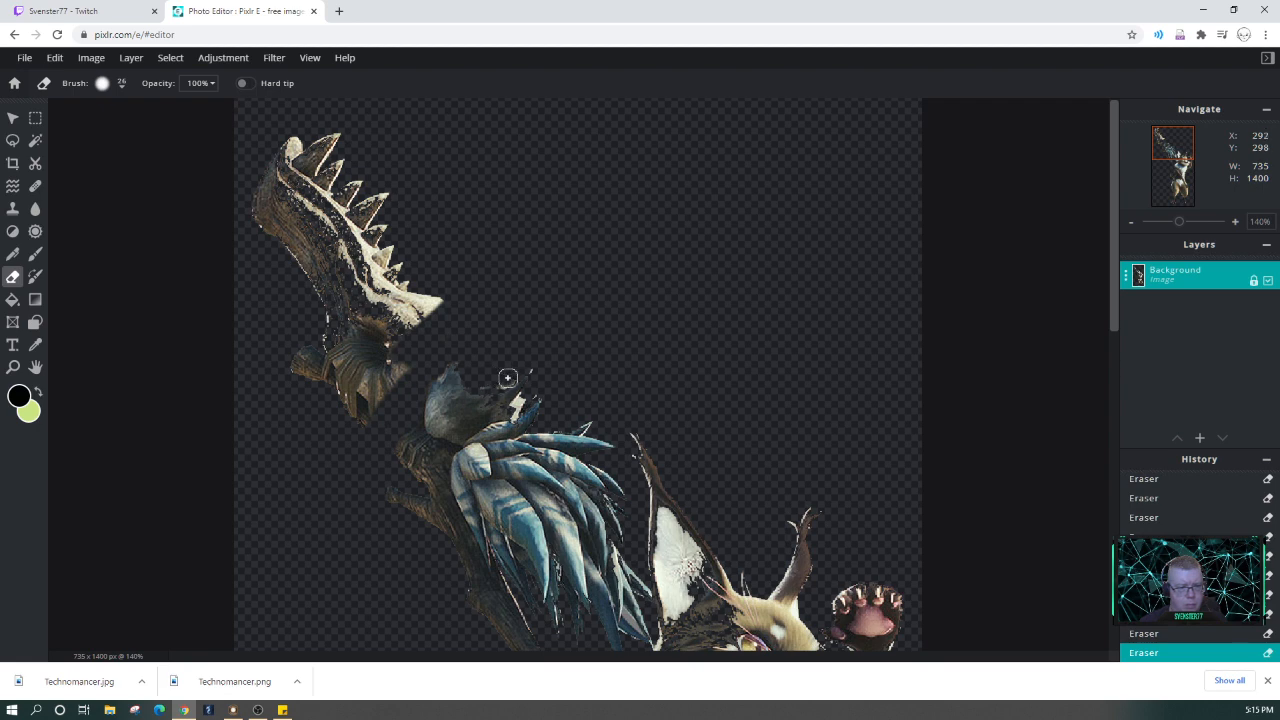
Enlarge the eraser brush to 71 and erase the whole toothed skull head from the end of the staff
click(123, 85)
mouse_move(124, 131)
mouse_down()
mouse_move(181, 131)
mouse_move(137, 145)
mouse_up()
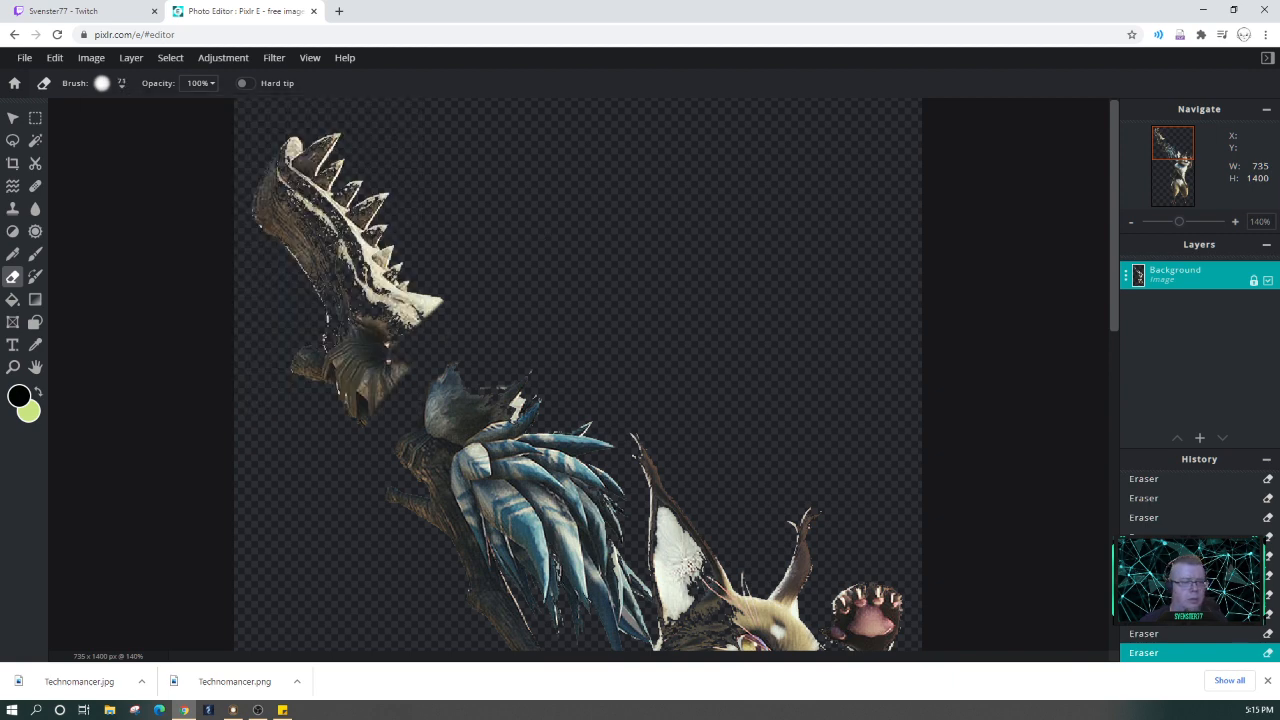
mouse_move(454, 249)
mouse_down()
mouse_move(348, 403)
mouse_move(403, 366)
mouse_move(309, 400)
mouse_move(354, 411)
mouse_move(274, 356)
mouse_move(397, 217)
mouse_move(366, 269)
mouse_move(351, 189)
mouse_move(309, 123)
mouse_move(397, 157)
mouse_move(320, 137)
mouse_move(355, 178)
mouse_up()
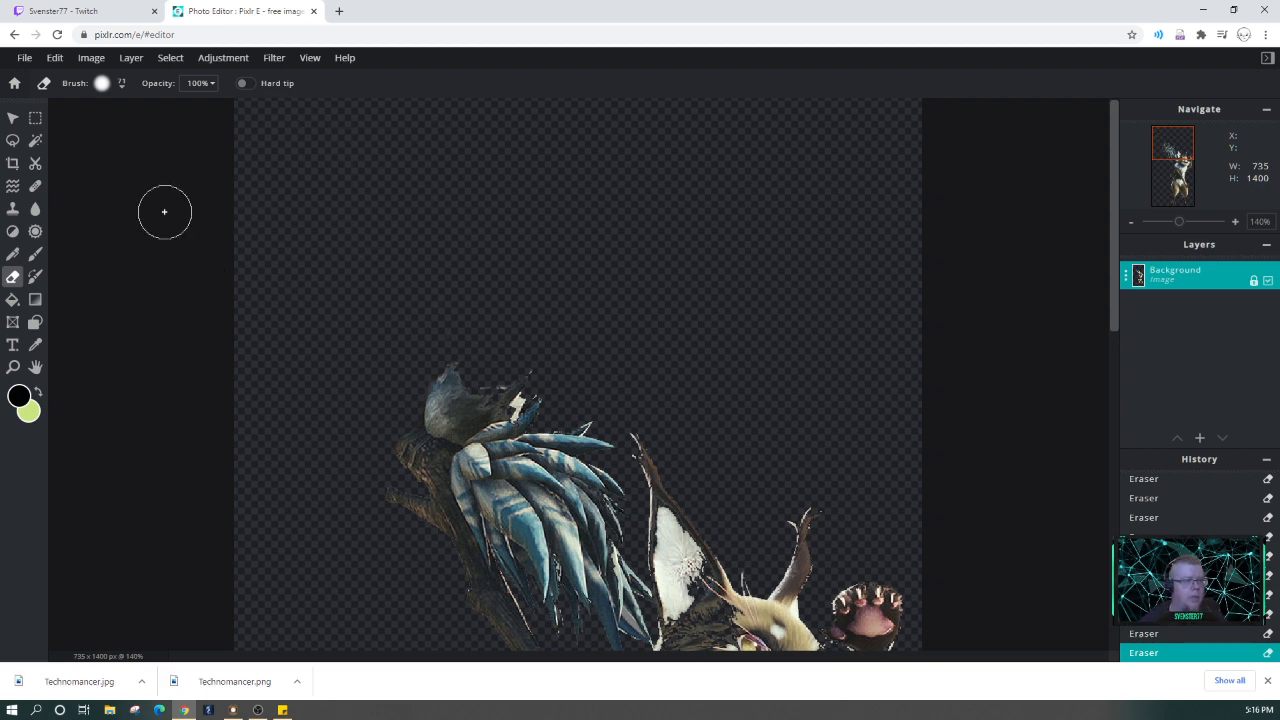
Crop away the empty area above and to the left of the creature, making the image 614 by 1148 pixels
key(ctrl+0)
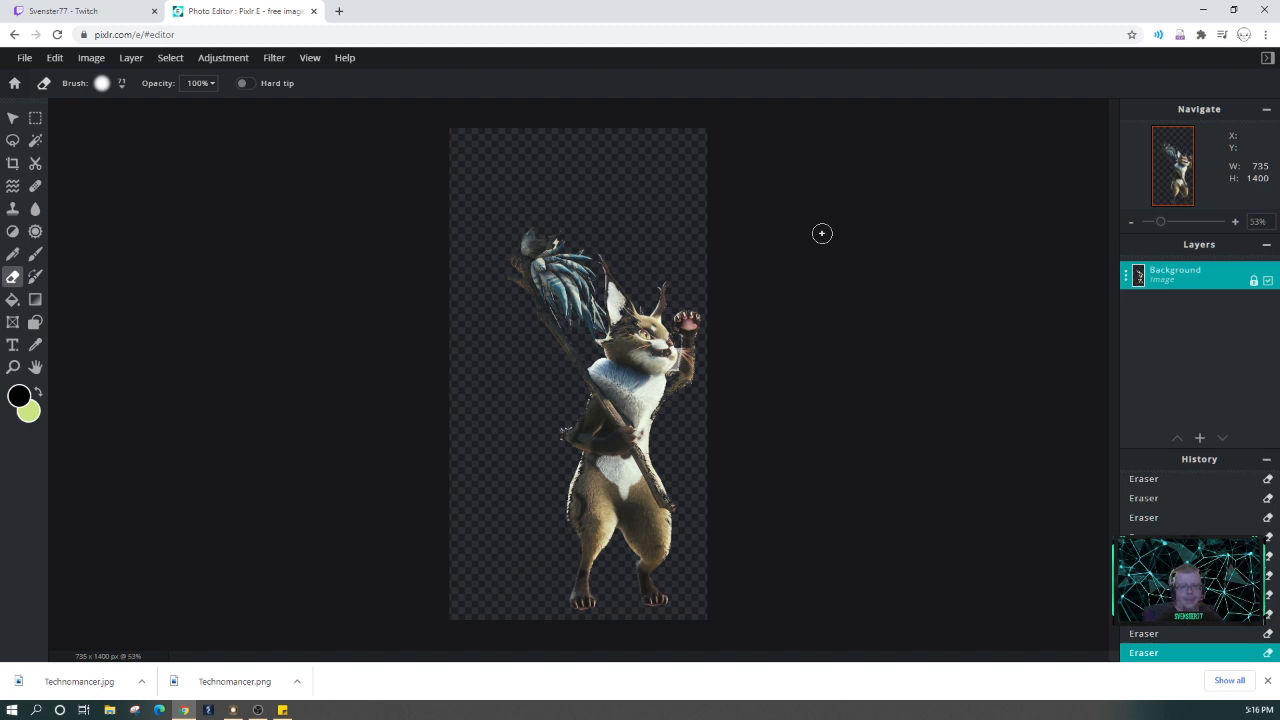
click(12, 163)
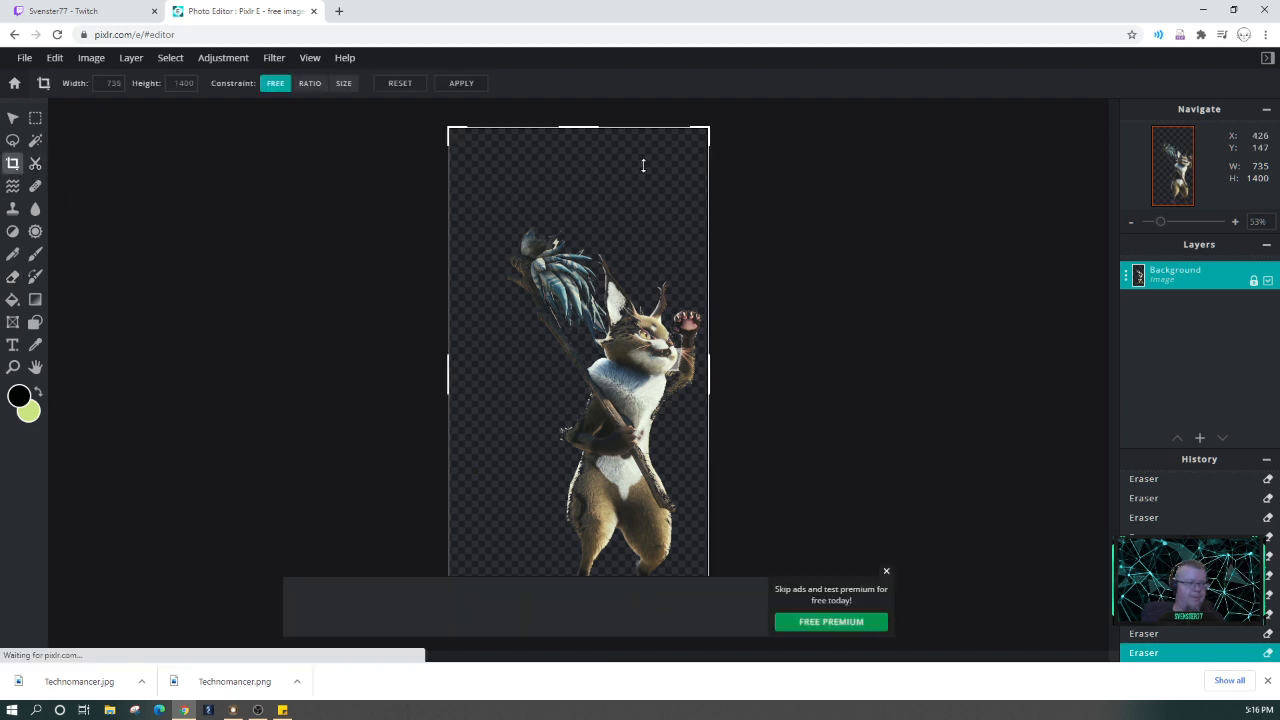
drag(593, 131, 607, 225)
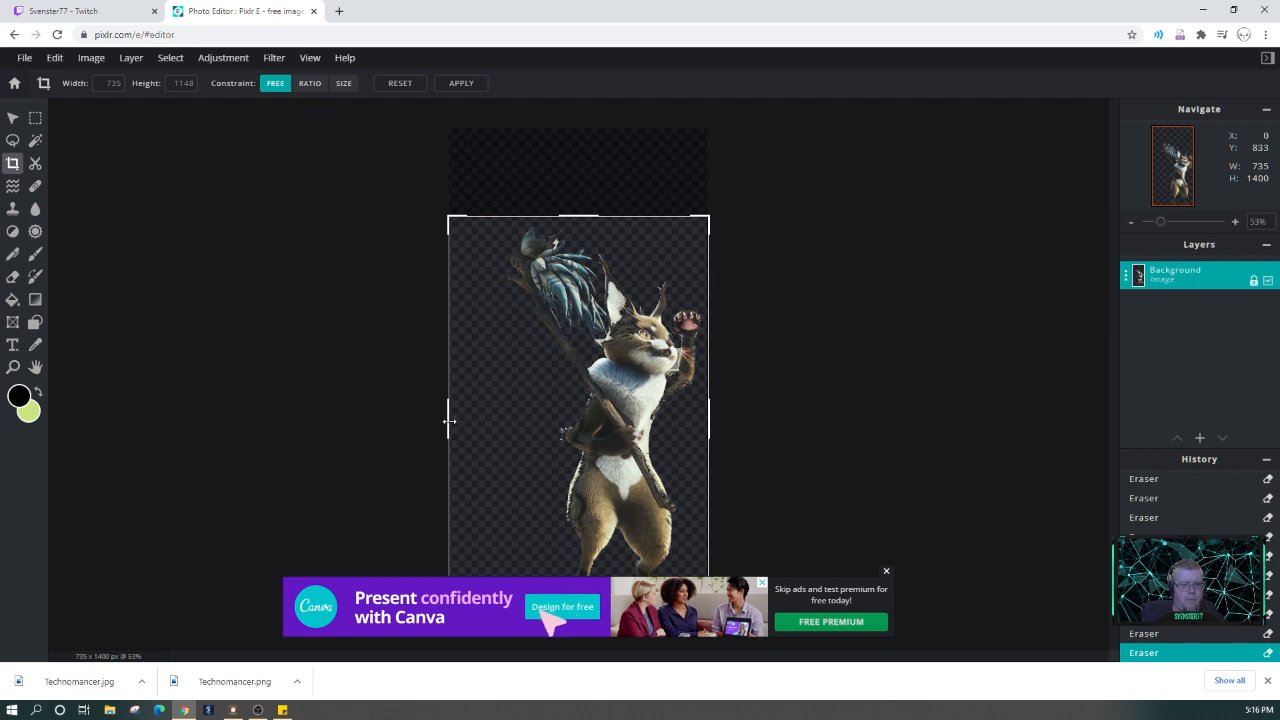
drag(449, 420, 492, 424)
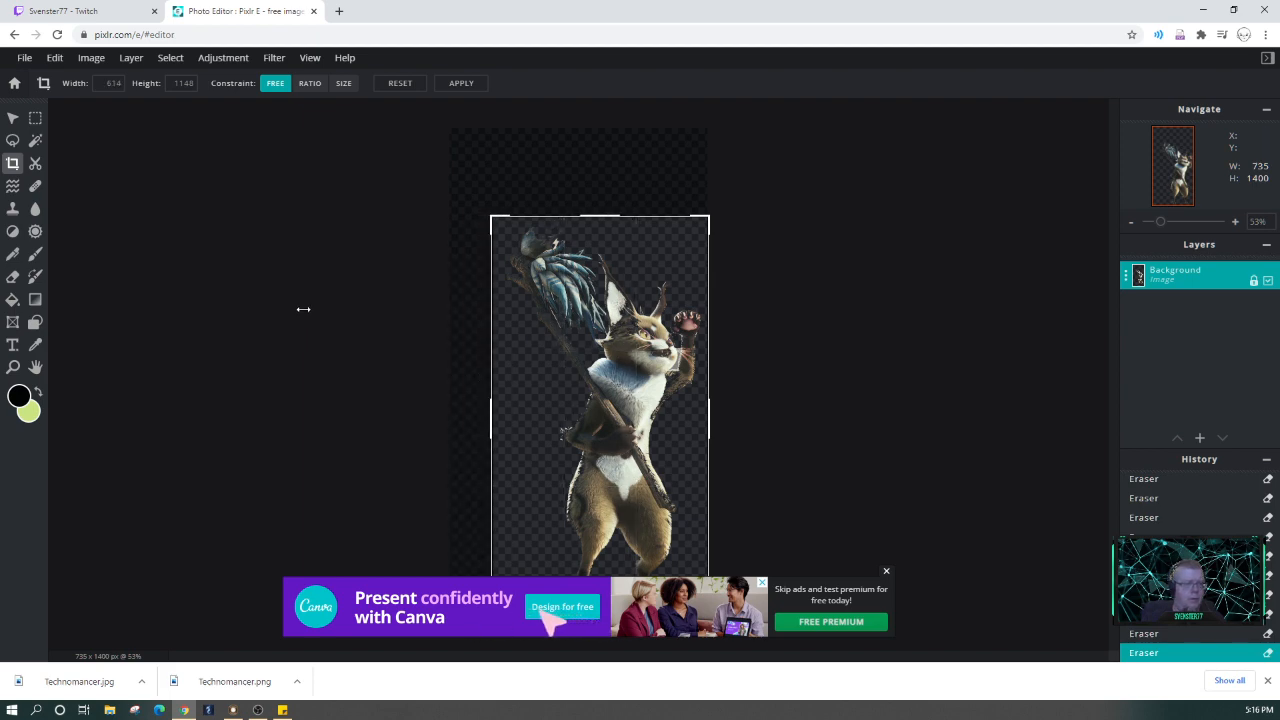
click(461, 83)
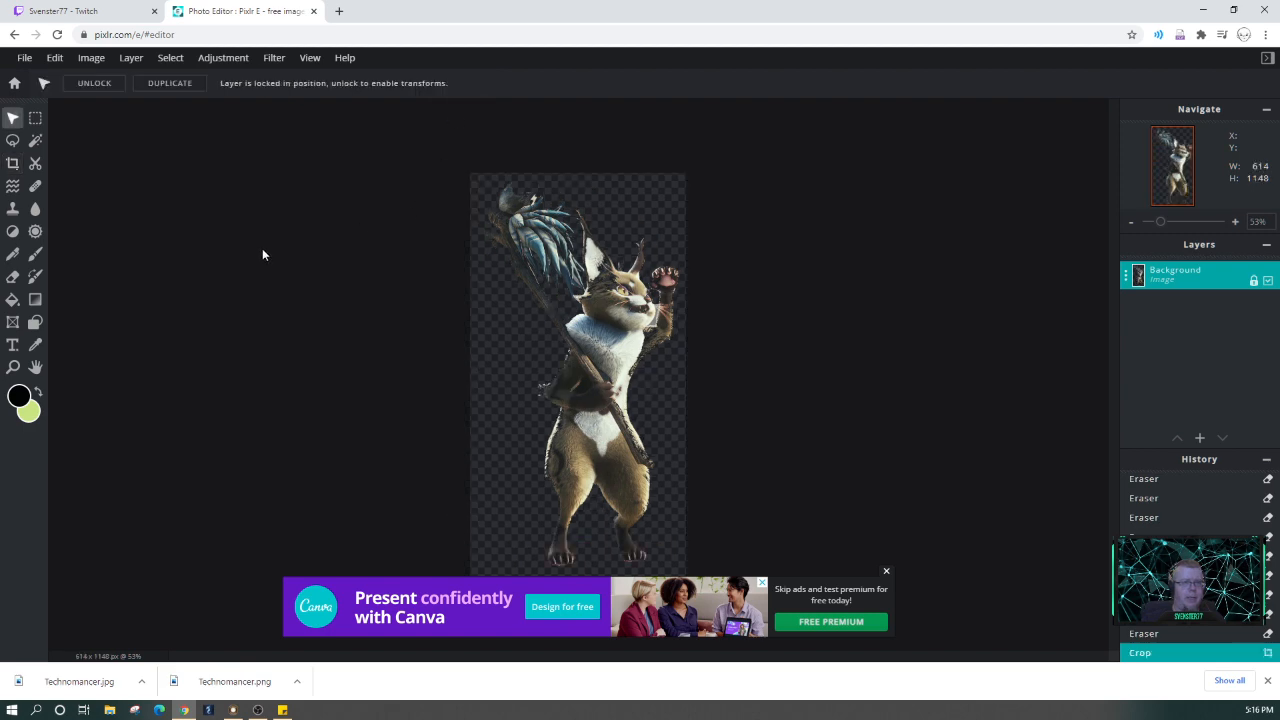
Save the cropped image as Paaliko in PNG format in the Fantasy Grounds images folder, and dismiss the download notice and advertisement
click(24, 57)
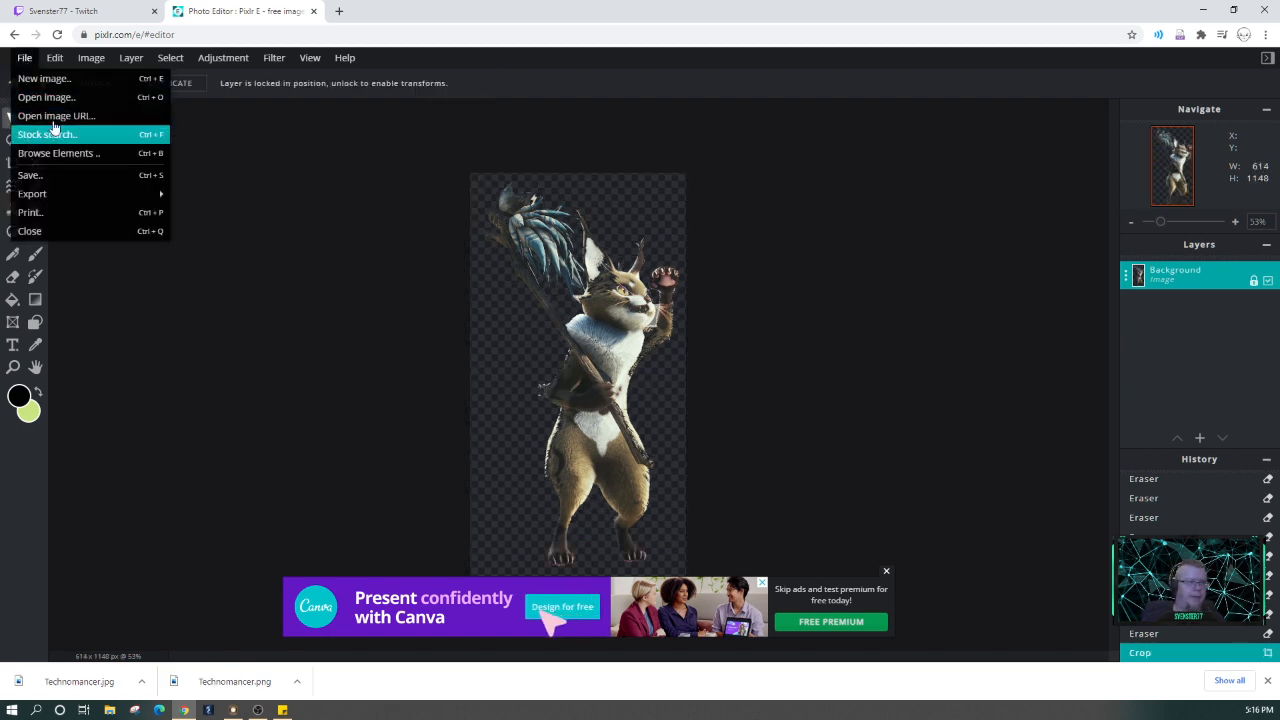
click(30, 175)
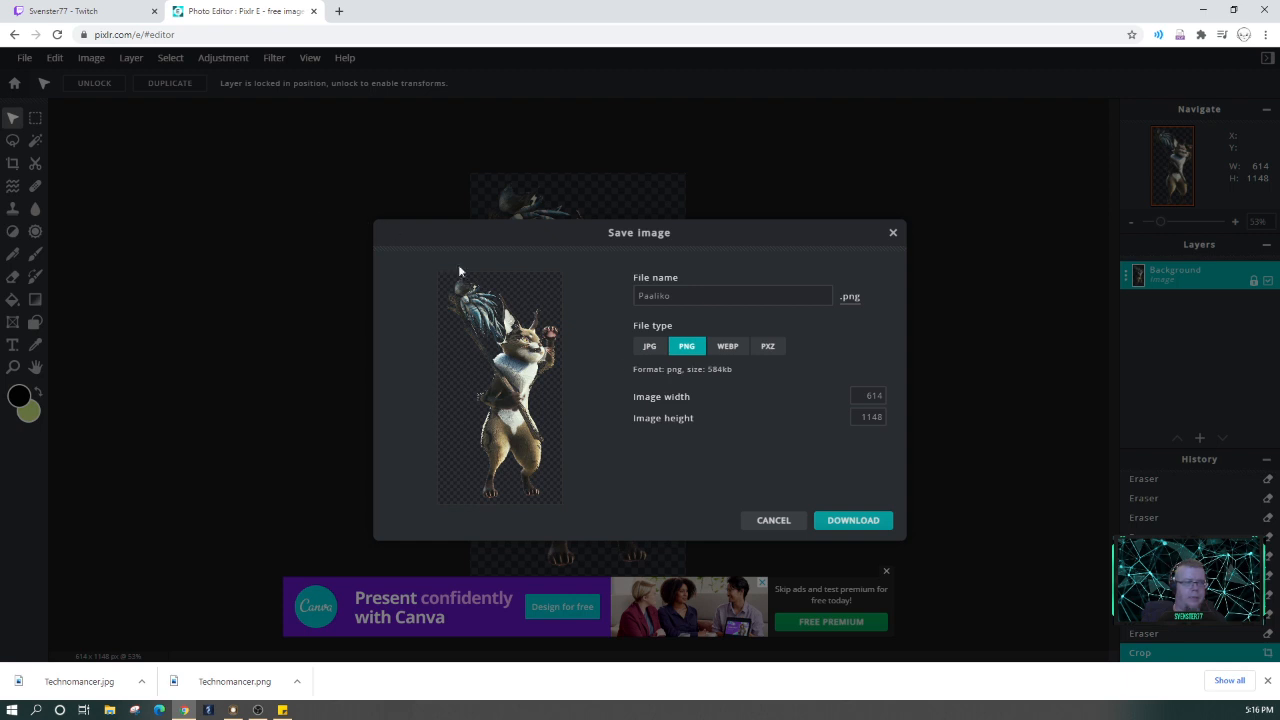
click(650, 347)
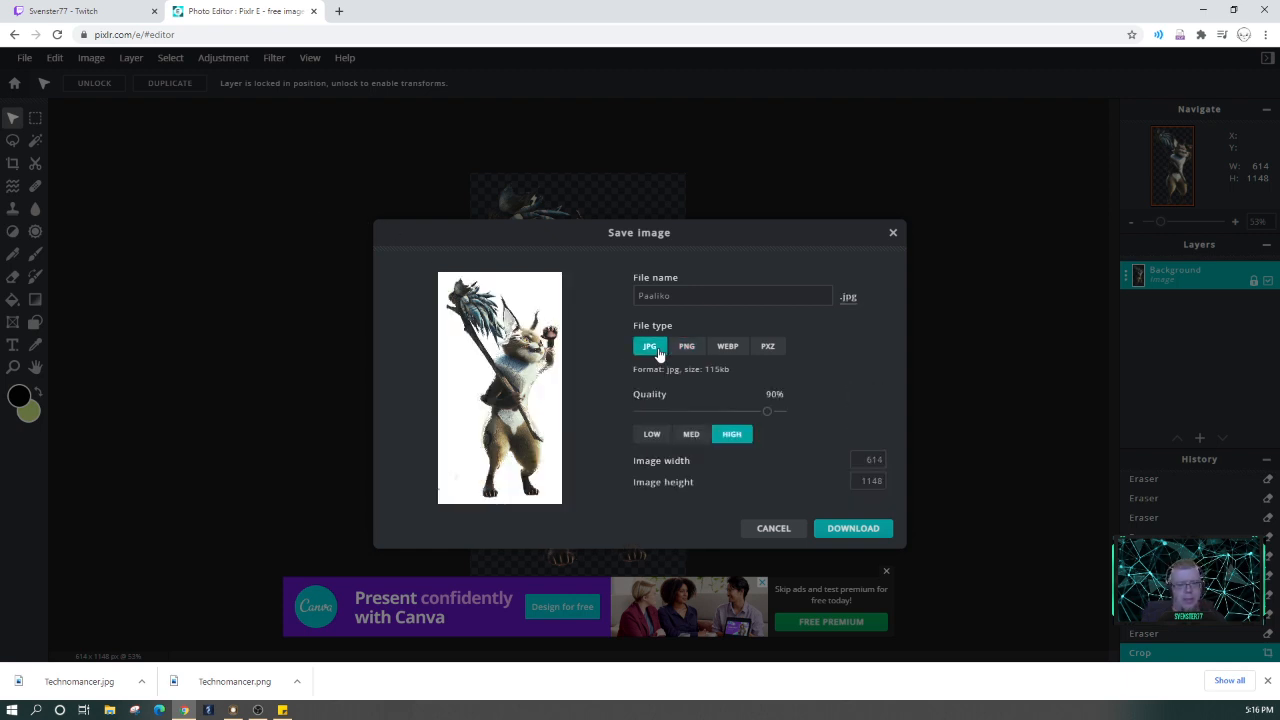
click(686, 352)
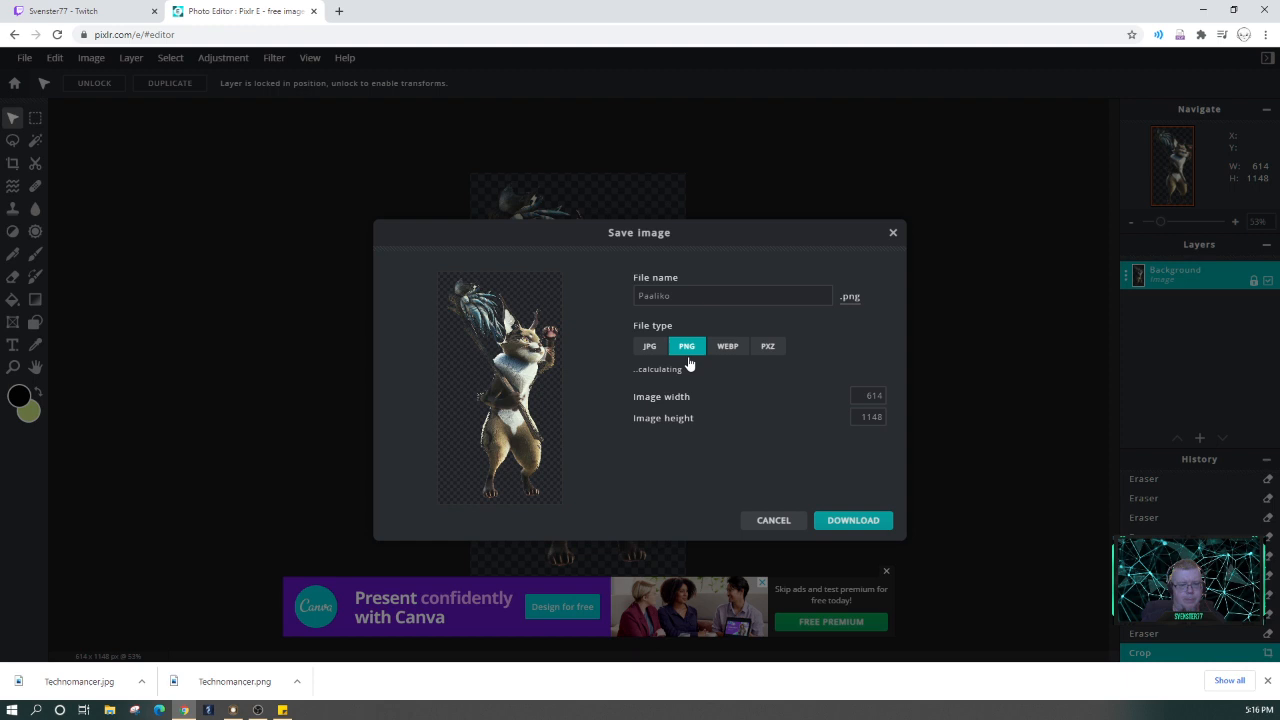
click(842, 527)
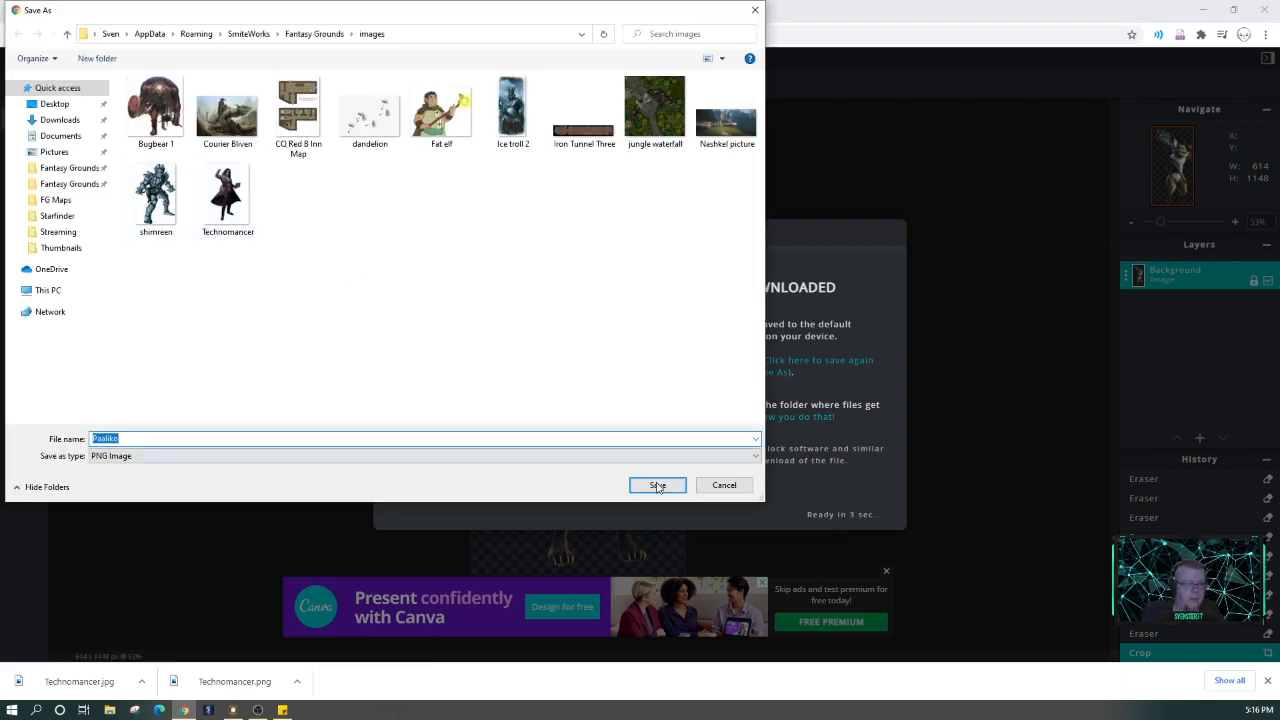
click(658, 487)
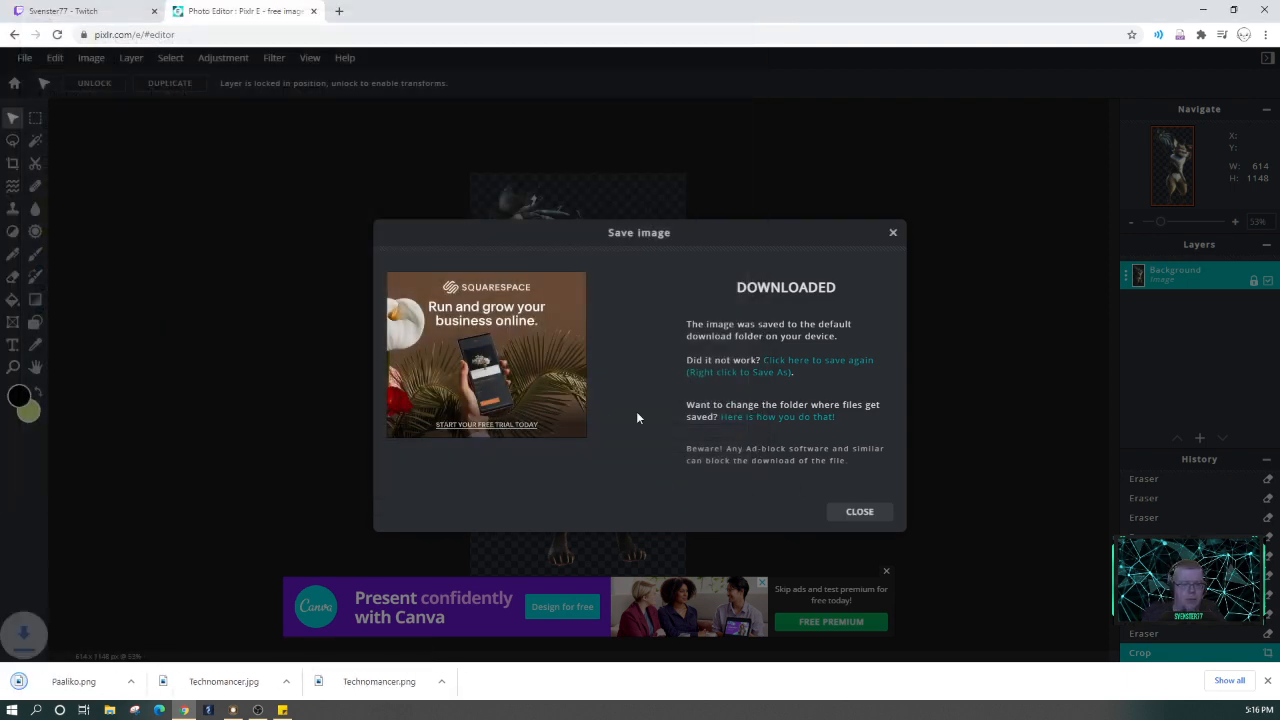
click(876, 513)
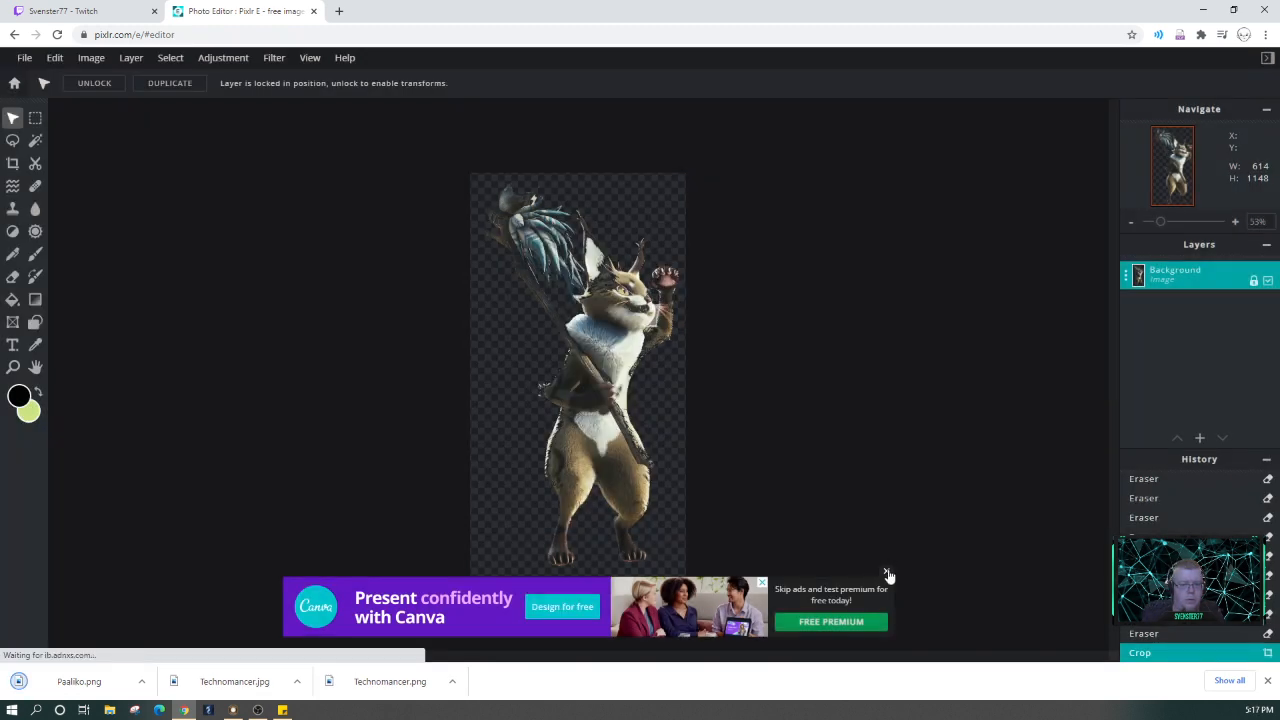
click(886, 574)
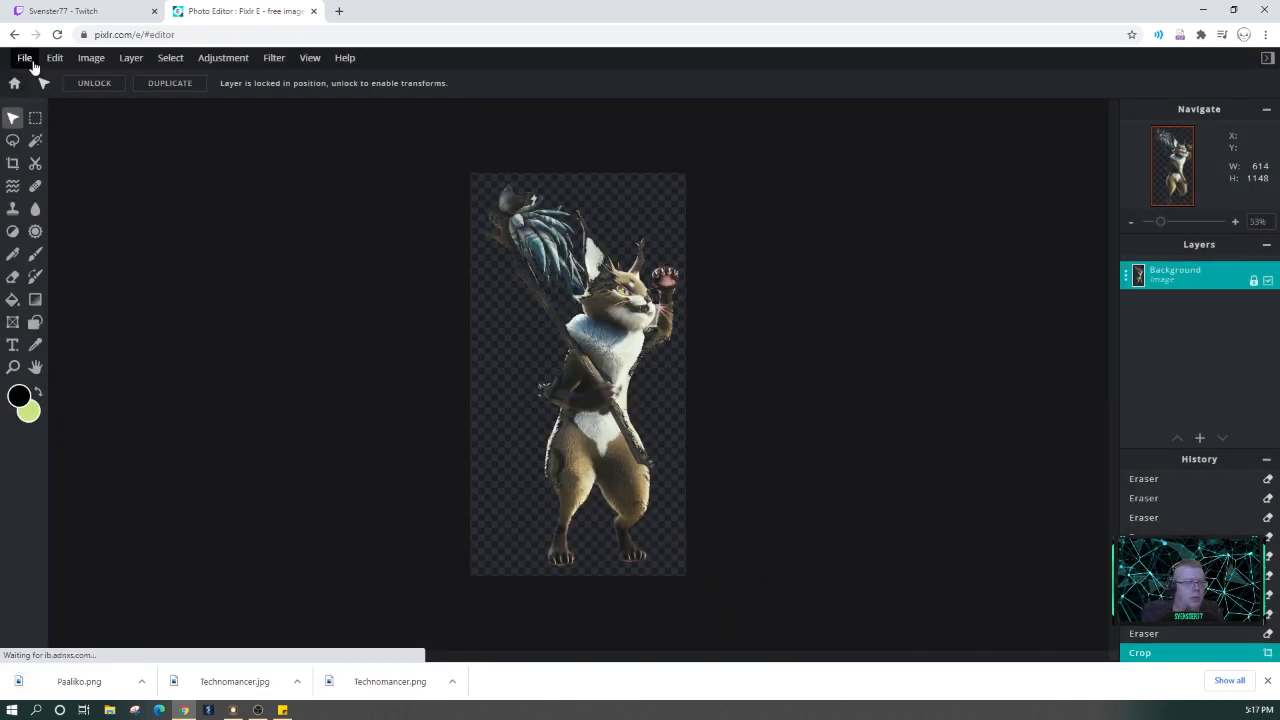
Export the image as a high-quality JPG at 614 by 1148 pixels and start the download
click(26, 60)
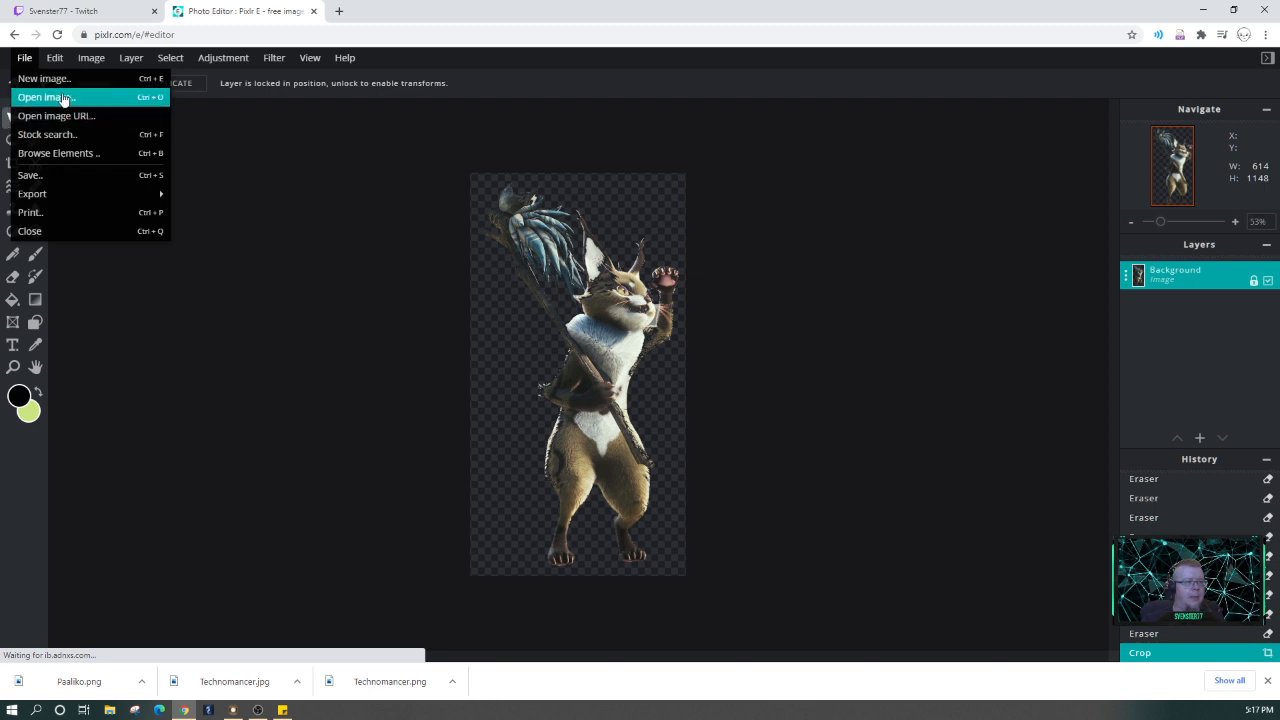
click(62, 175)
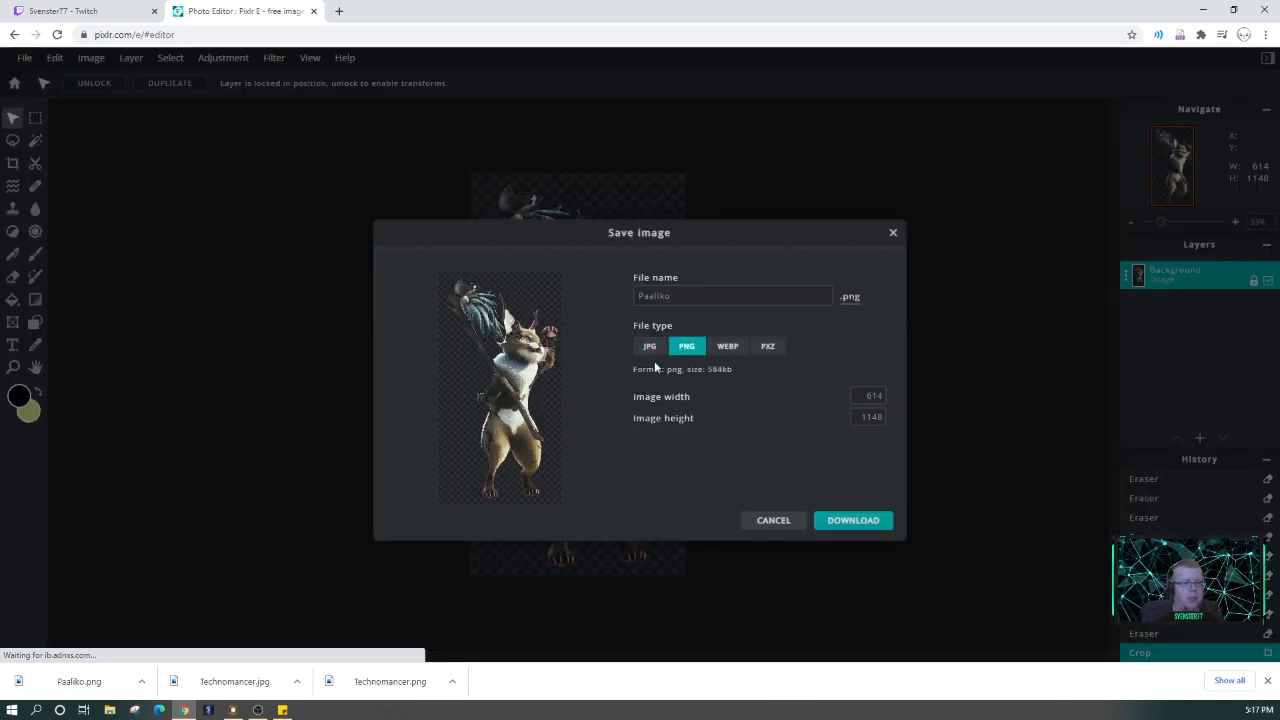
click(649, 347)
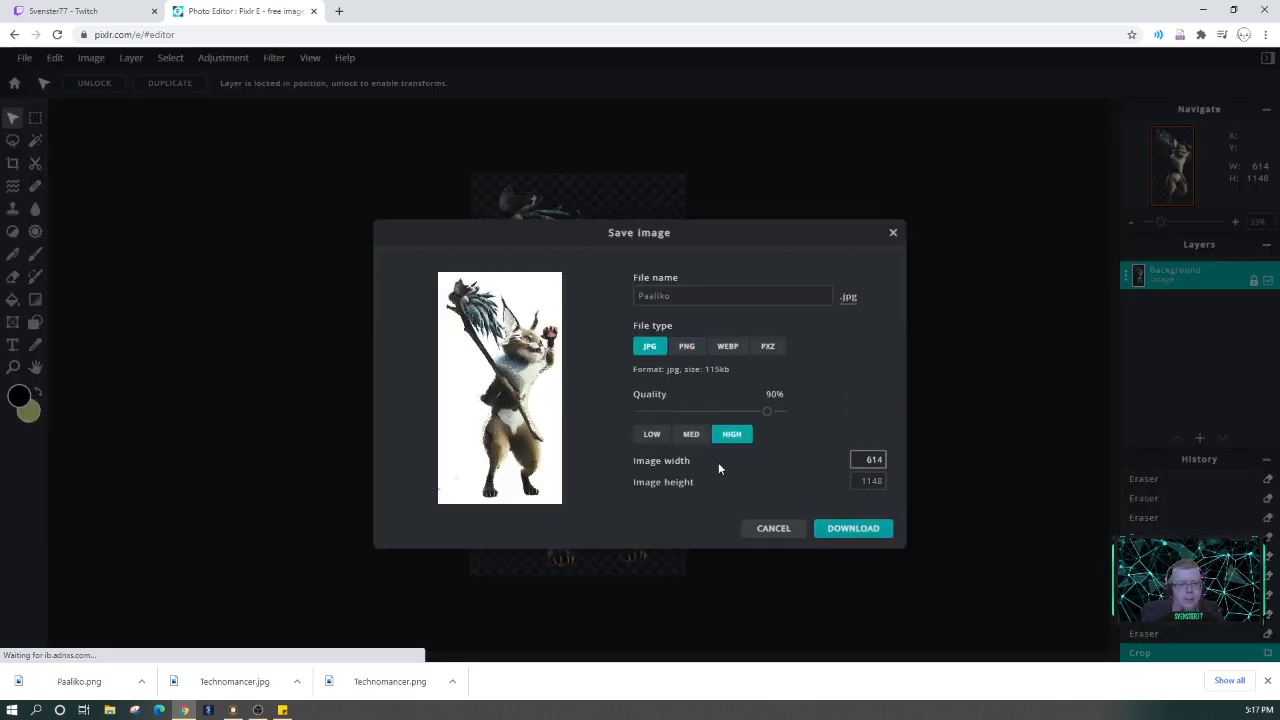
key(Return)
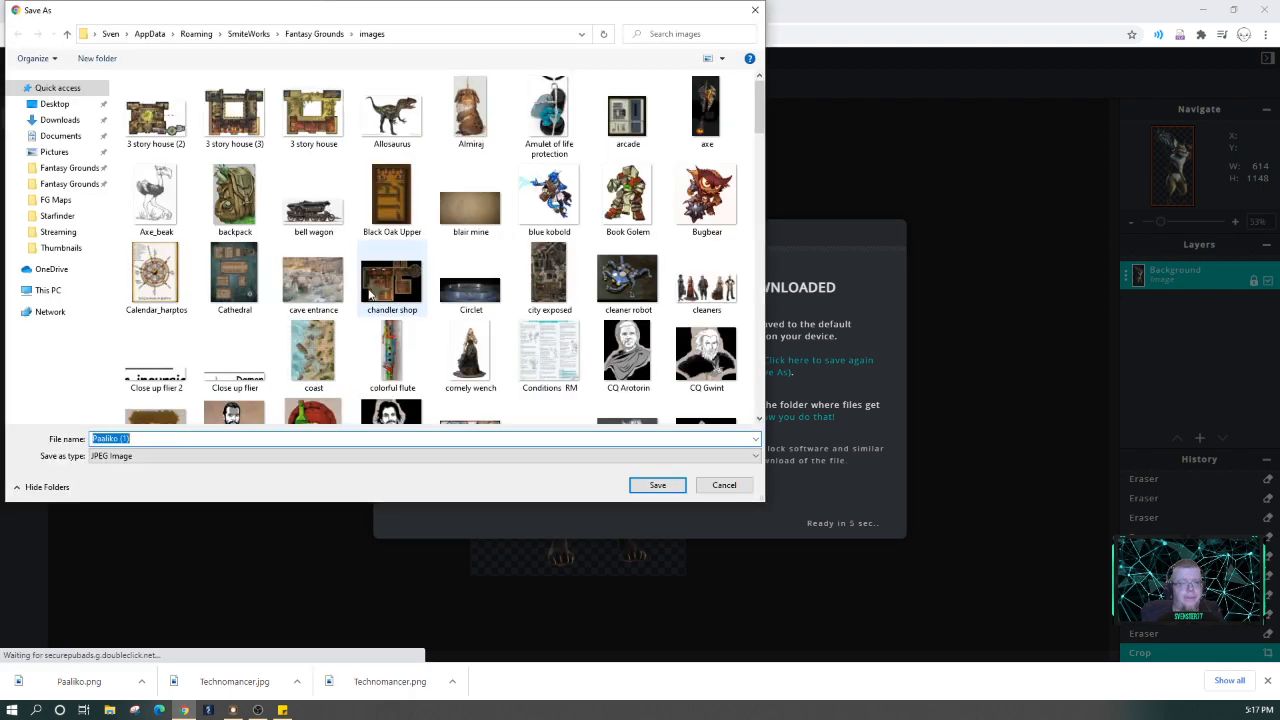
Save the download as Paaliko.jpg in the Fantasy Grounds images folder, replacing the existing file, and dismiss the download notice
click(164, 436)
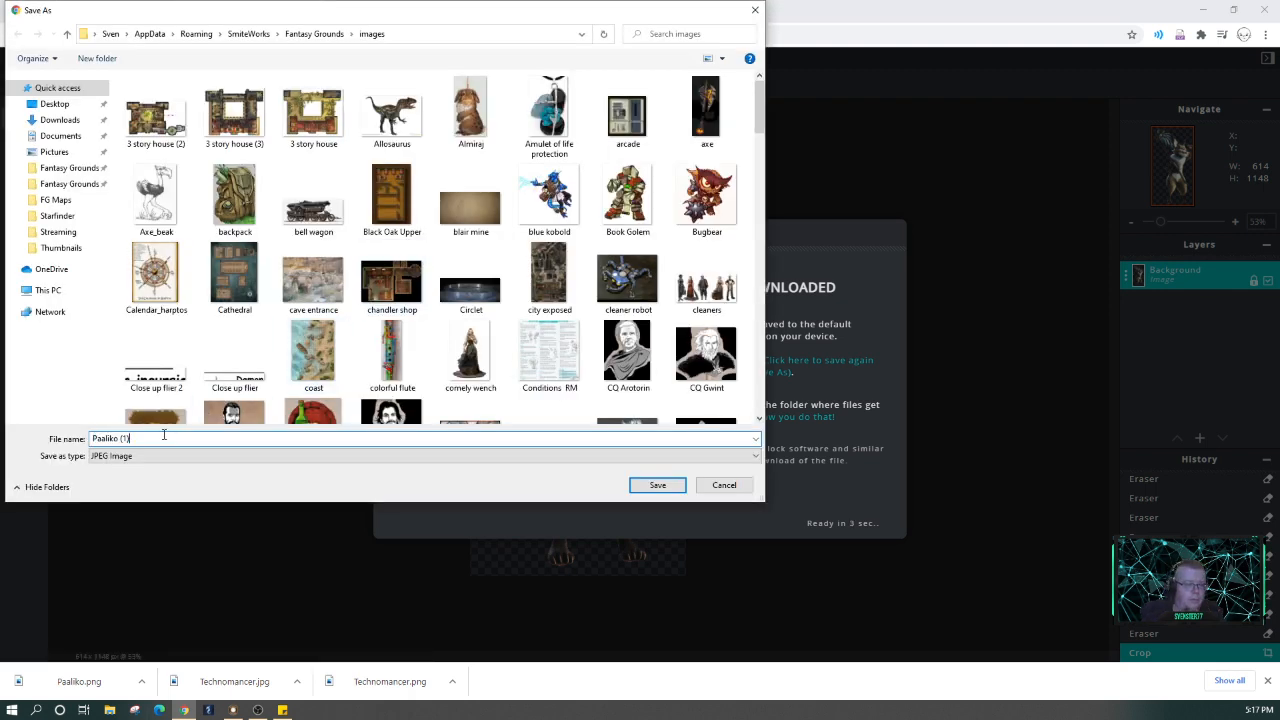
key(BackSpace)
key(BackSpace)
key(BackSpace)
key(BackSpace)
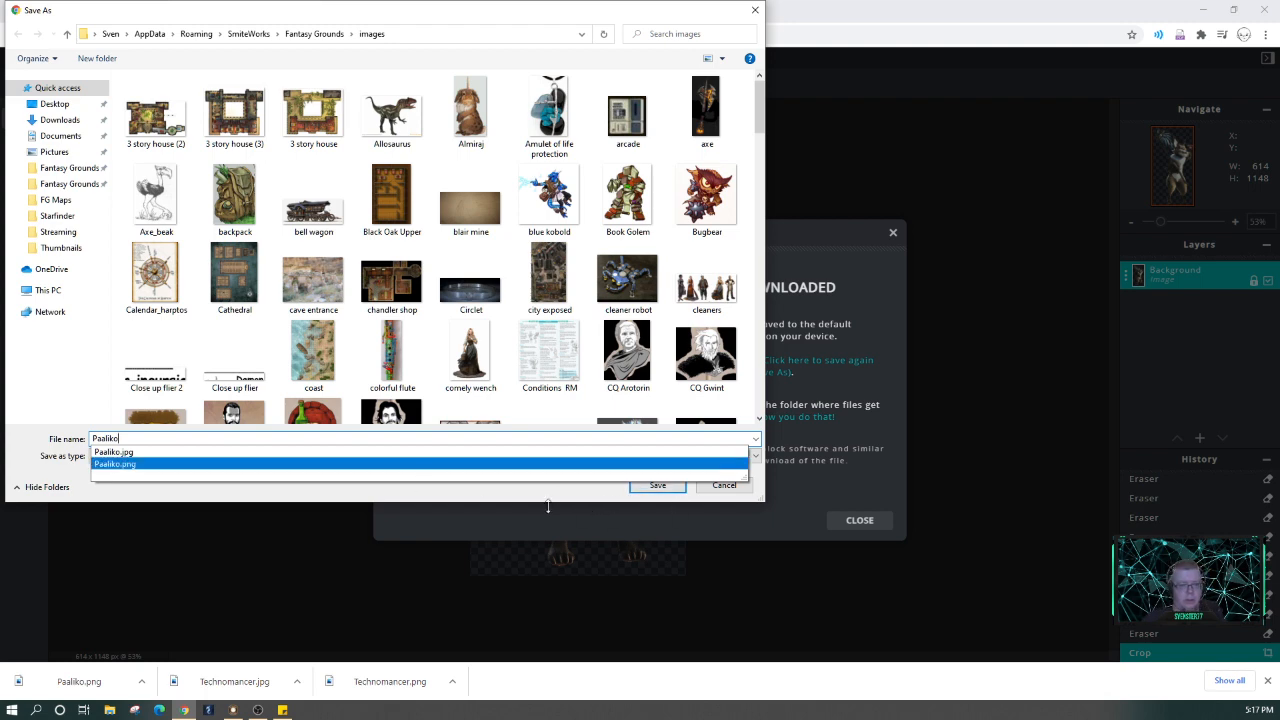
click(566, 455)
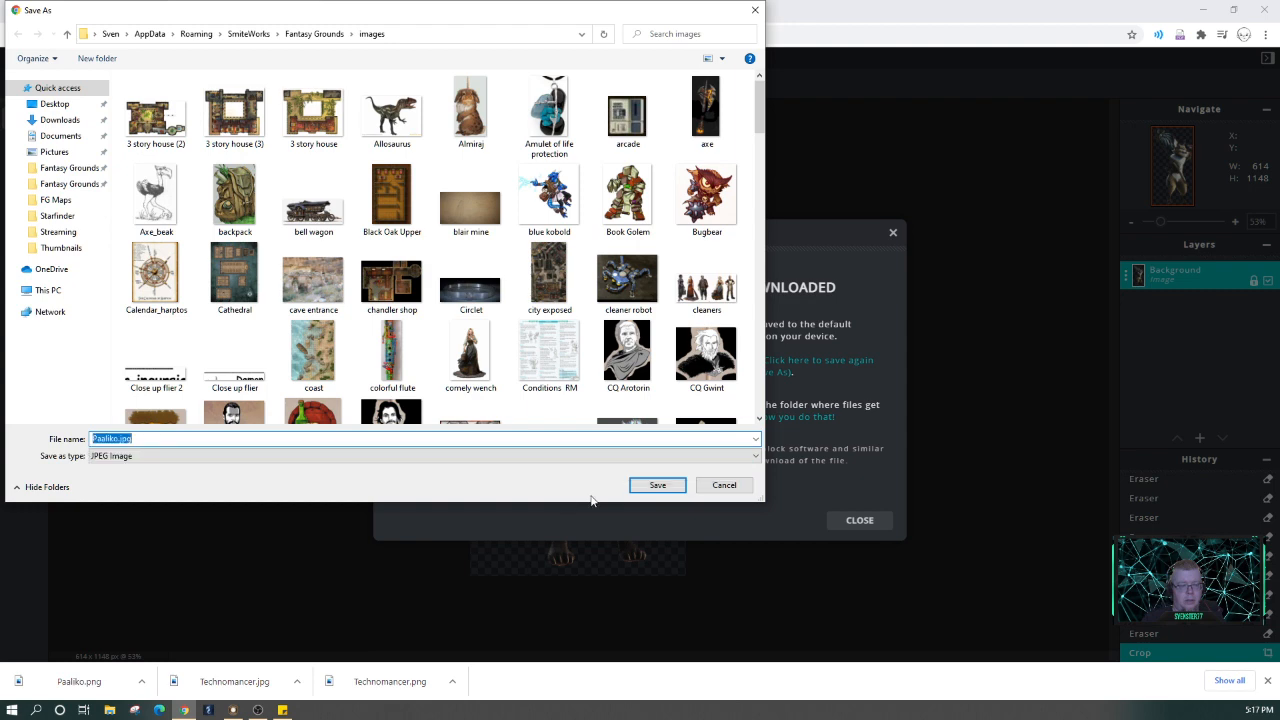
click(645, 494)
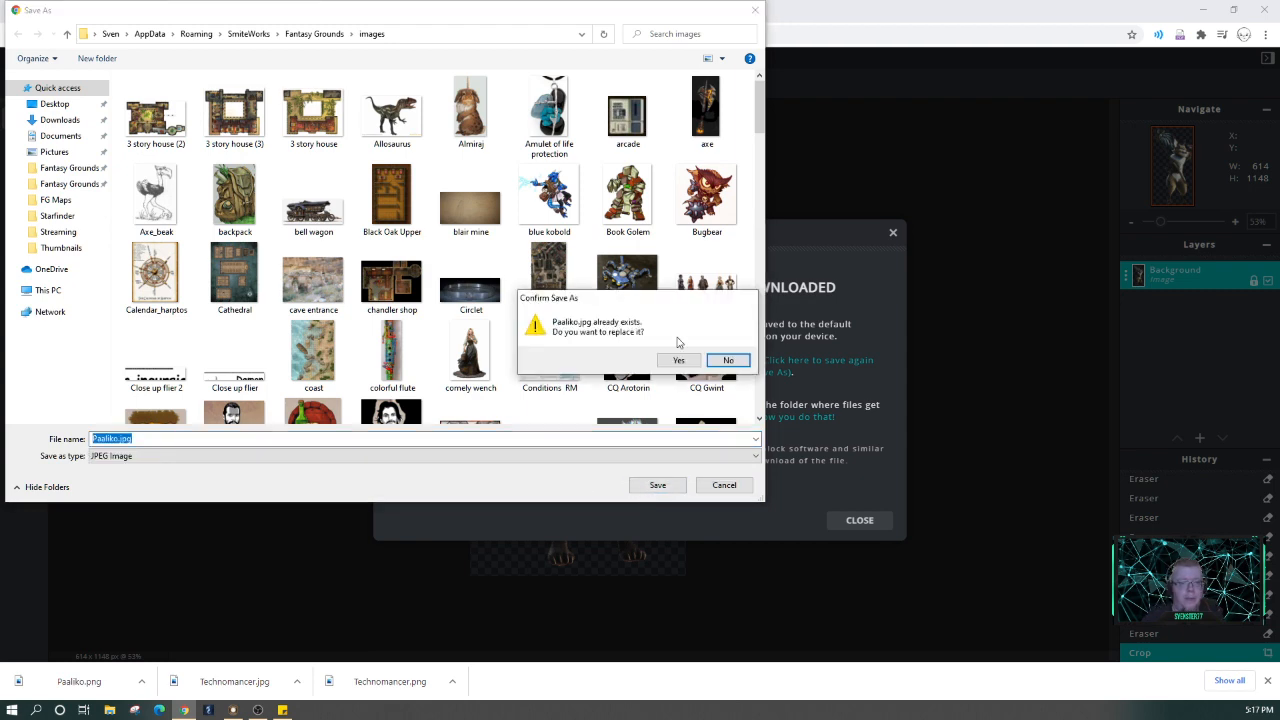
click(678, 360)
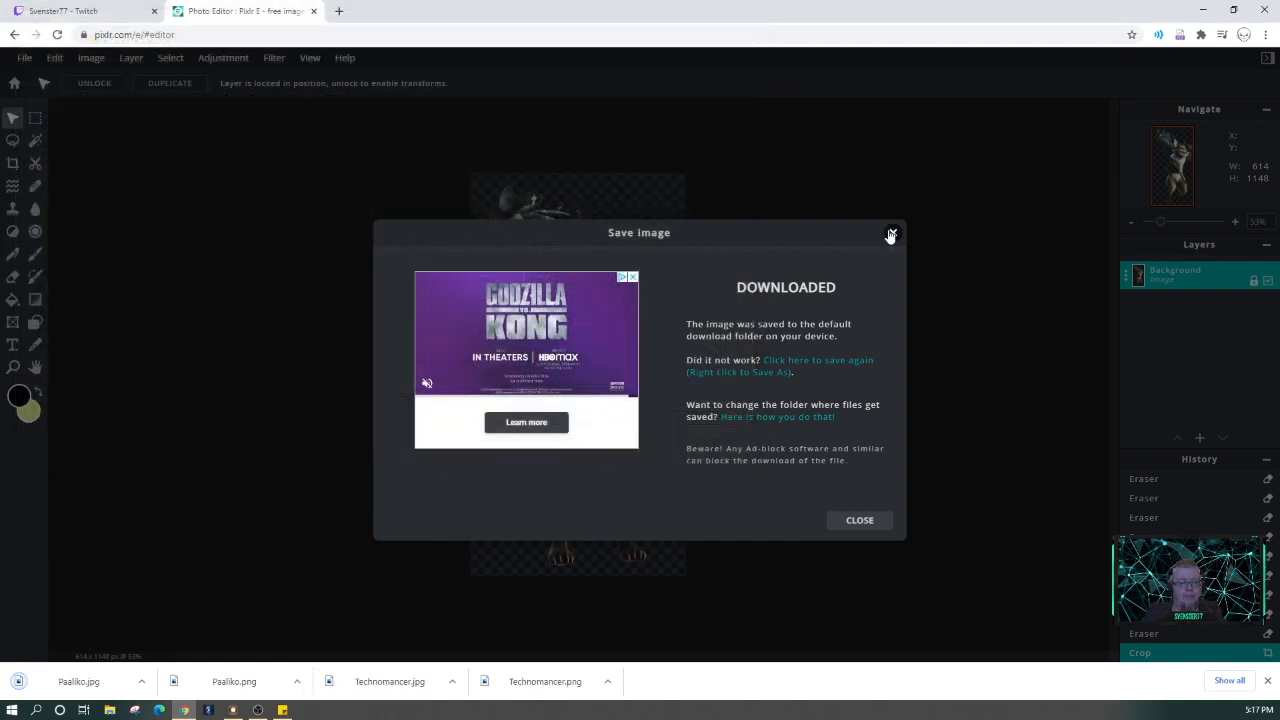
click(891, 235)
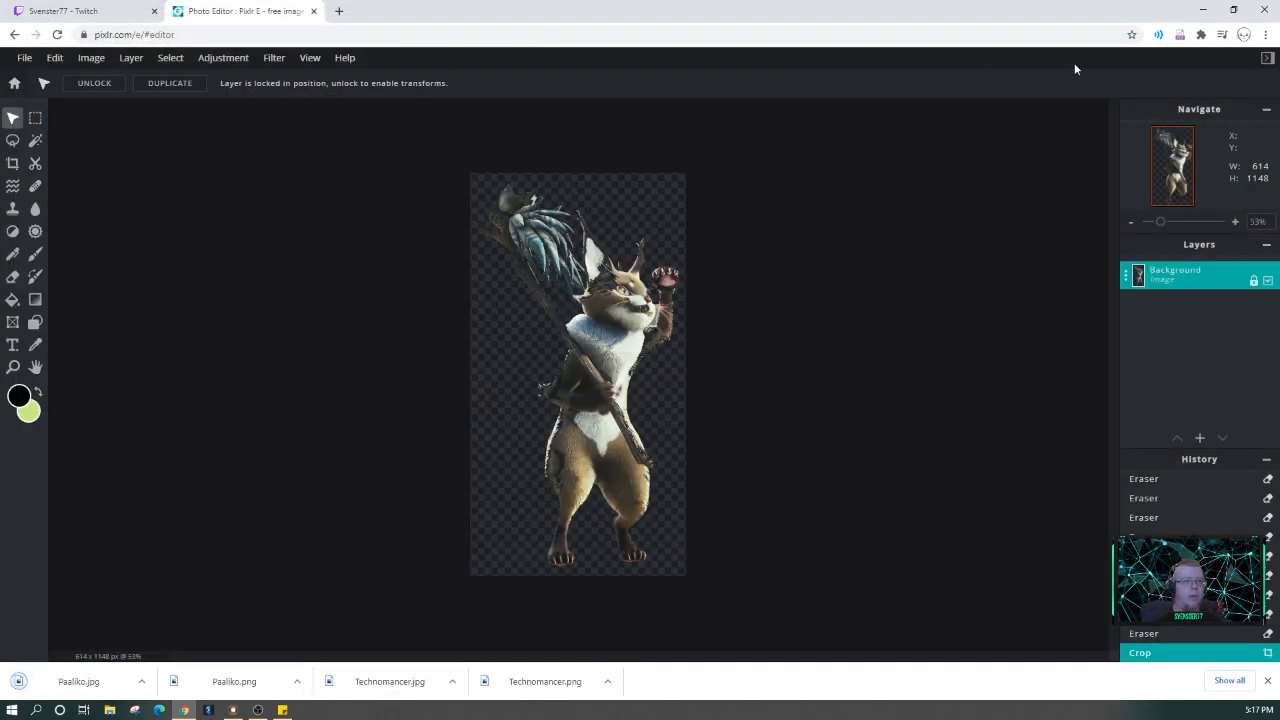
Switch to Fantasy Grounds, refresh the folder assets, and filter the image assets by "paal"
click(1203, 9)
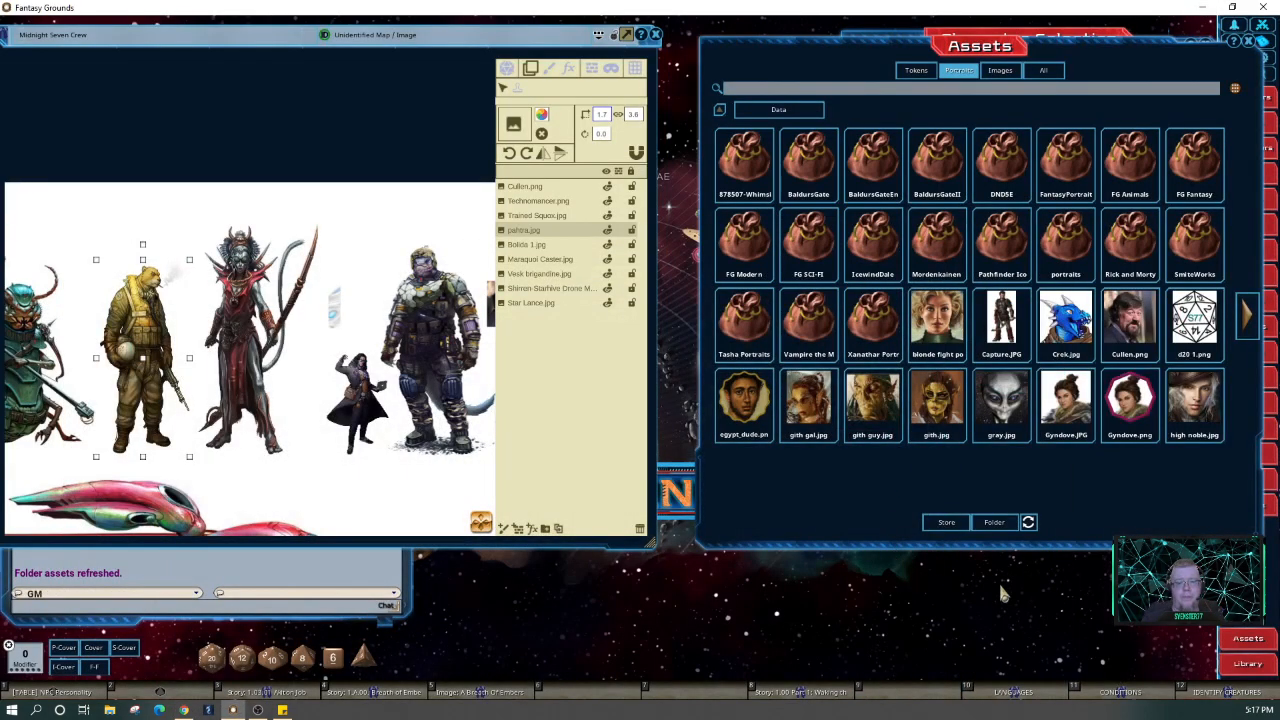
click(1029, 523)
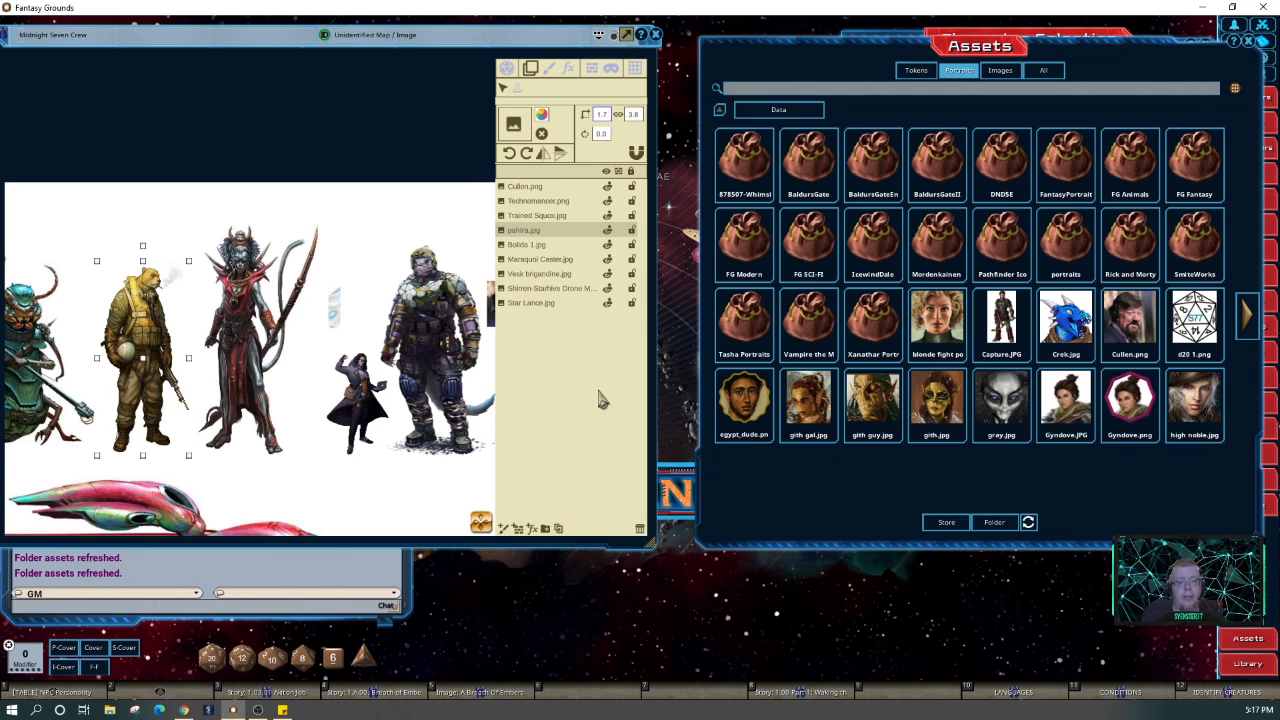
click(1001, 72)
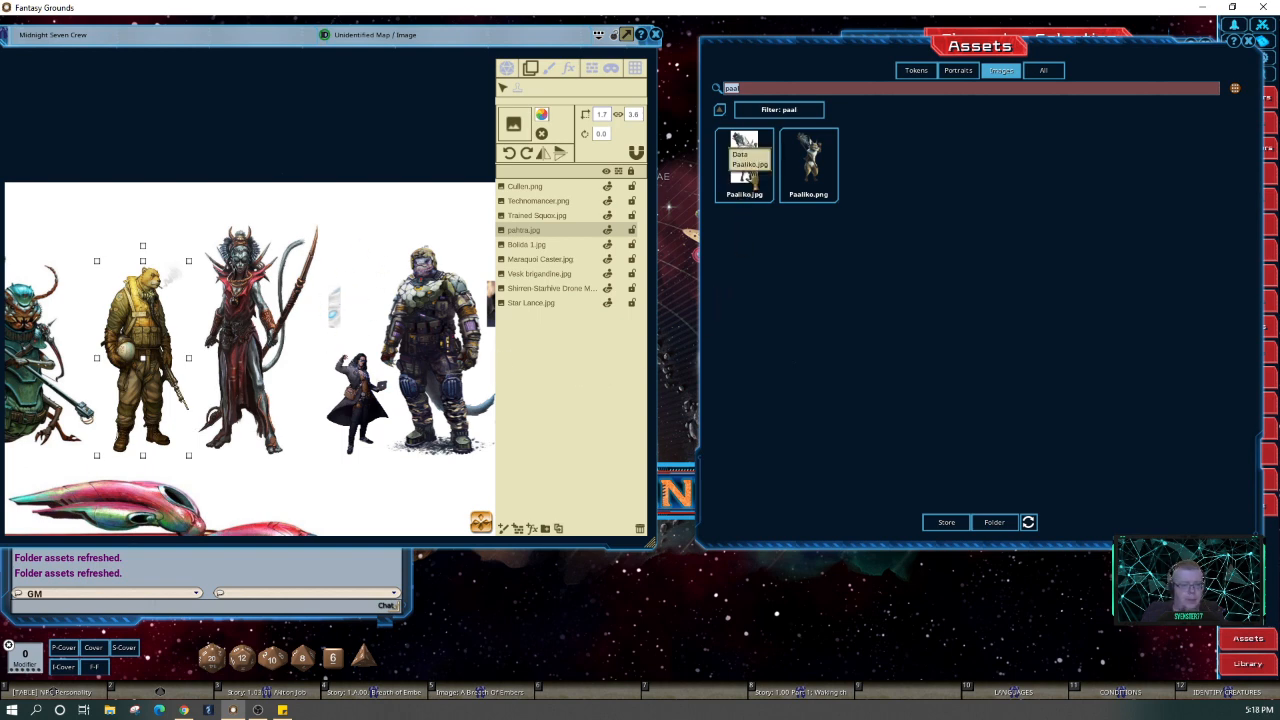
Place Paaliko.png on the Midnight Seven Crew image and shrink it to about 1.2 by 2.2
drag(808, 165, 318, 410)
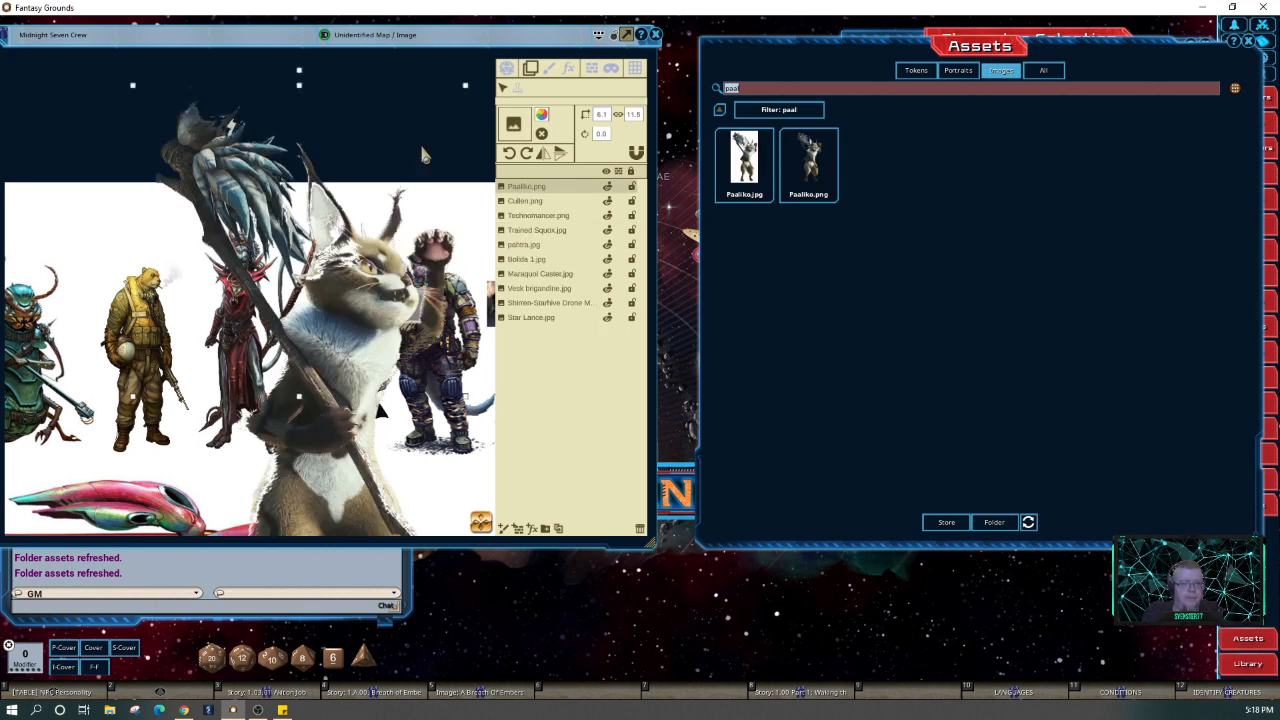
drag(466, 90, 334, 340)
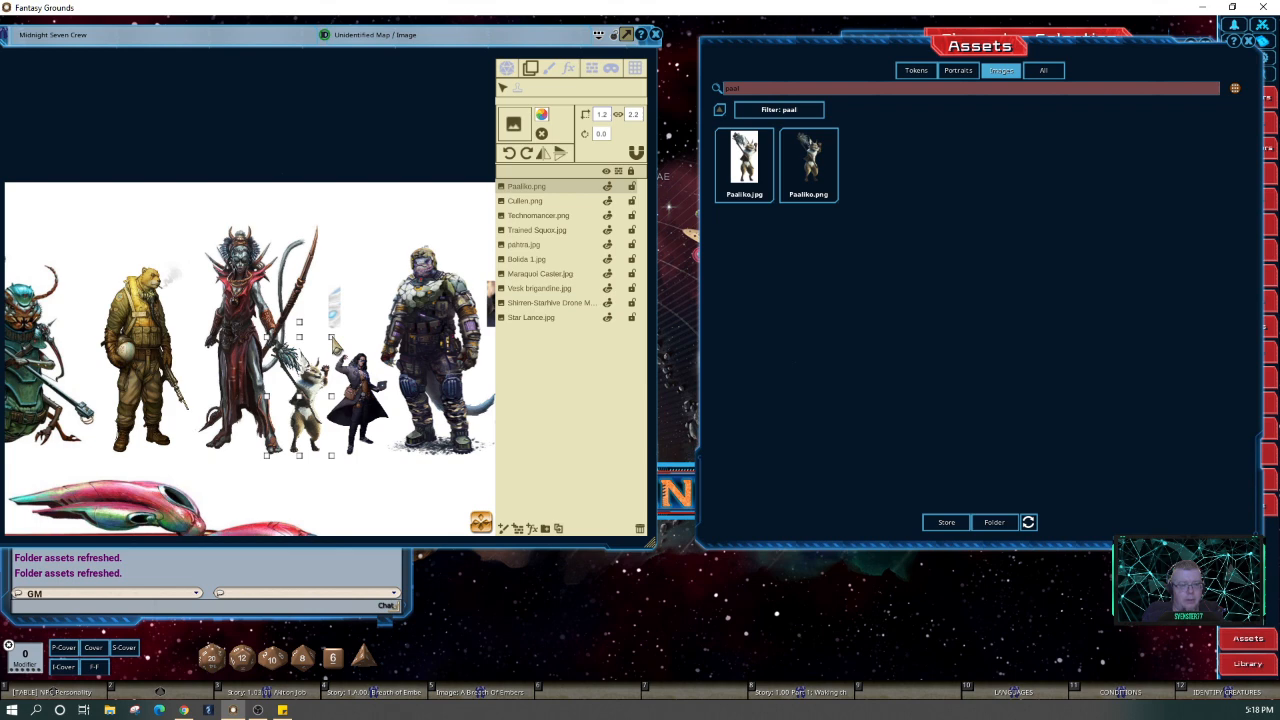
mouse_move(335, 342)
mouse_down()
mouse_move(328, 354)
mouse_move(330, 343)
mouse_up()
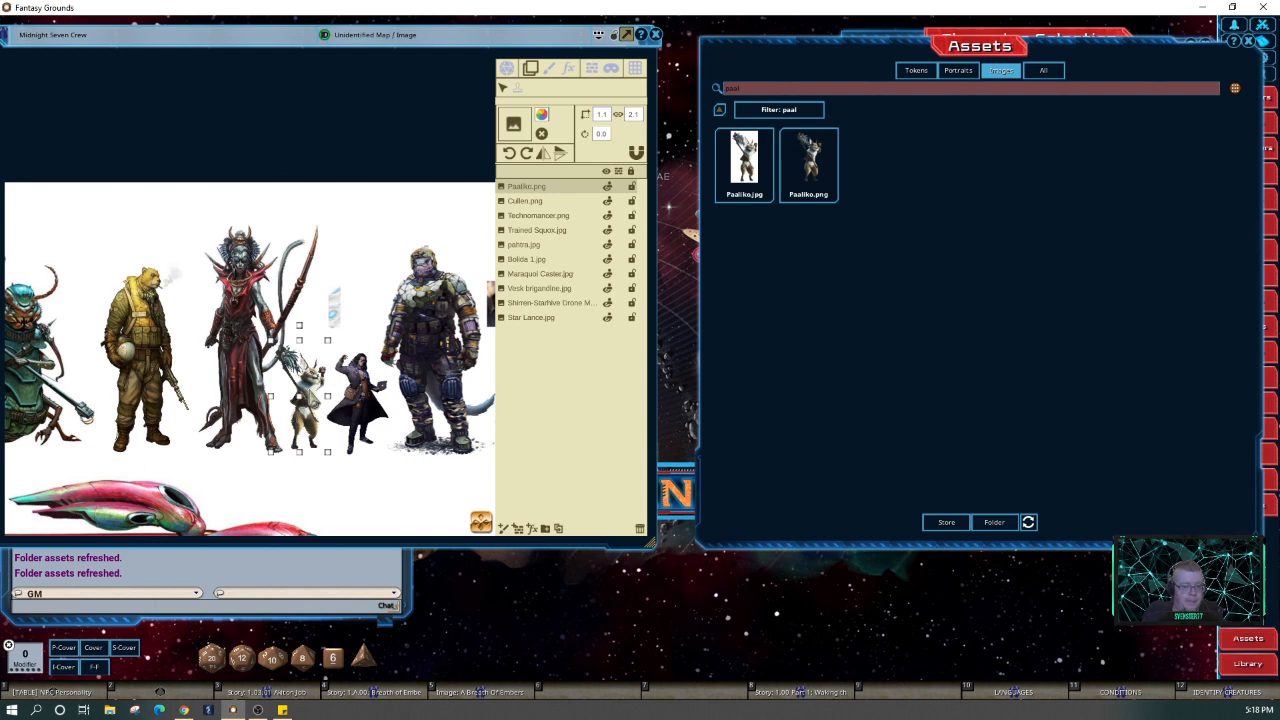
key(ctrl)
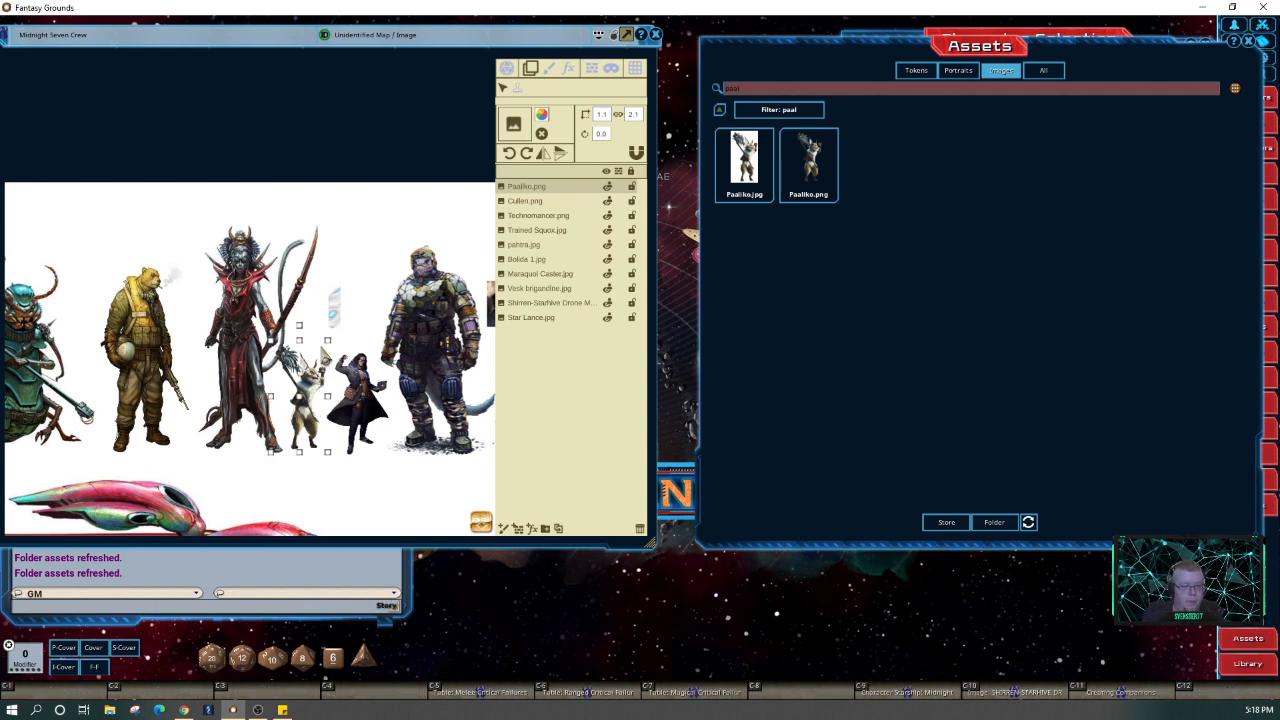
drag(328, 340, 332, 337)
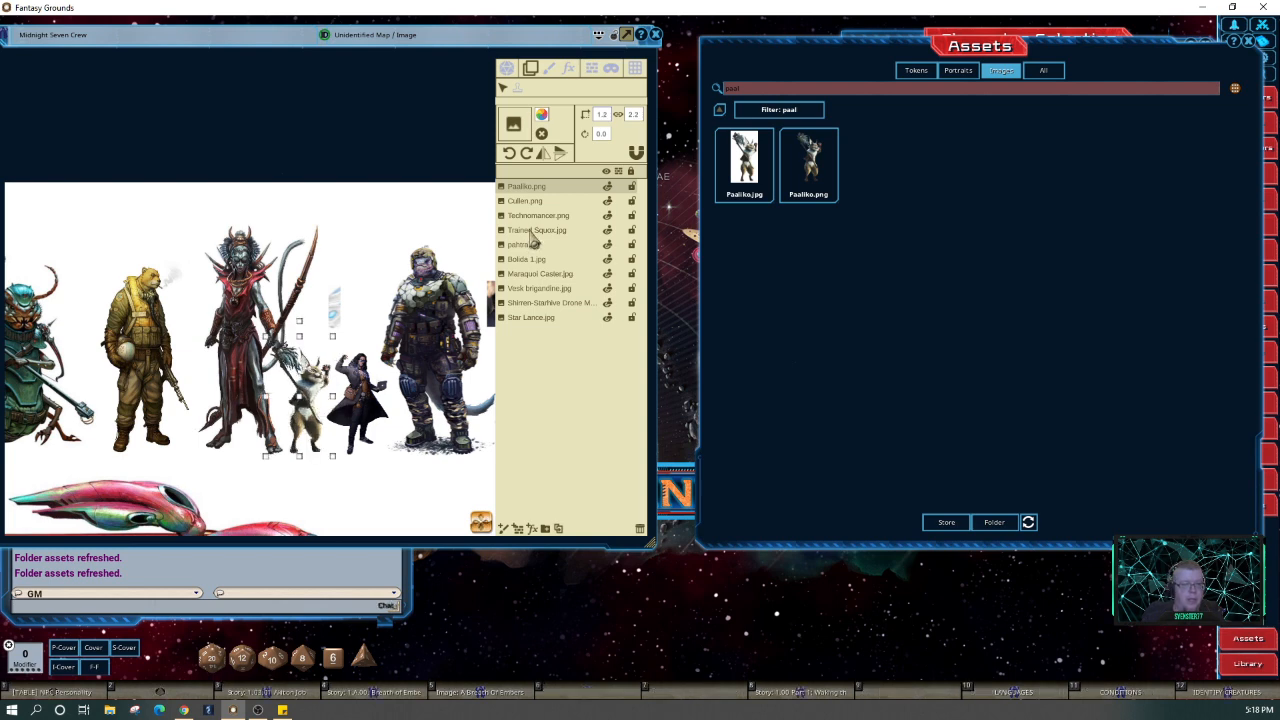
Reorder the layers so that Paaliko.png sits directly above the Maraquoi Caster.jpg layer
drag(525, 188, 530, 260)
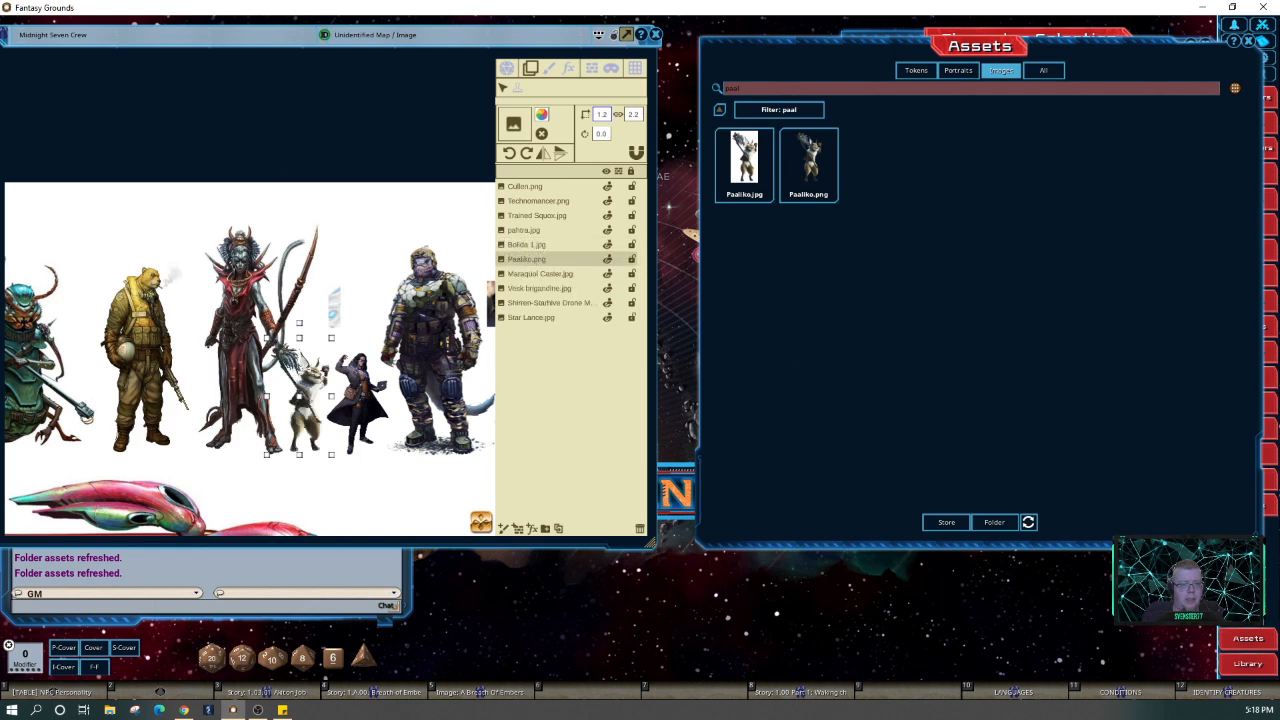
click(368, 484)
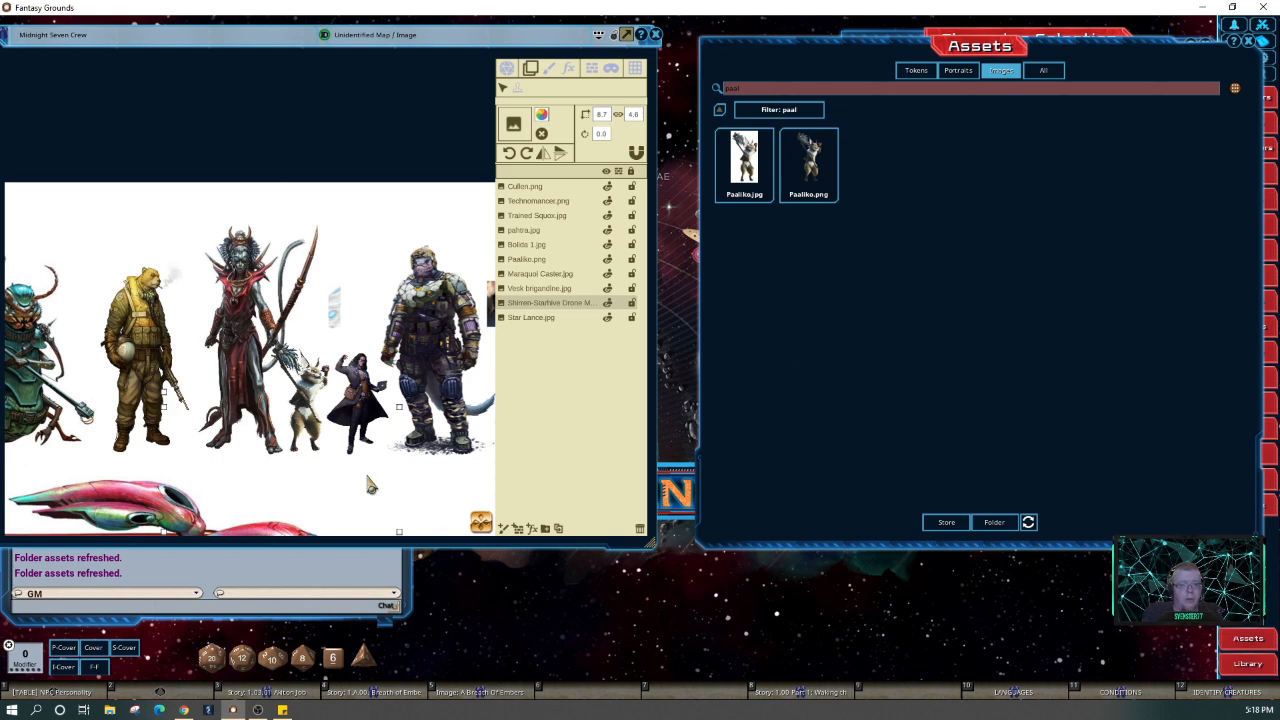
Position the cat creature between the bear in yellow and the red-robed caster, shifting the caster toward the small cloaked figure
click(314, 400)
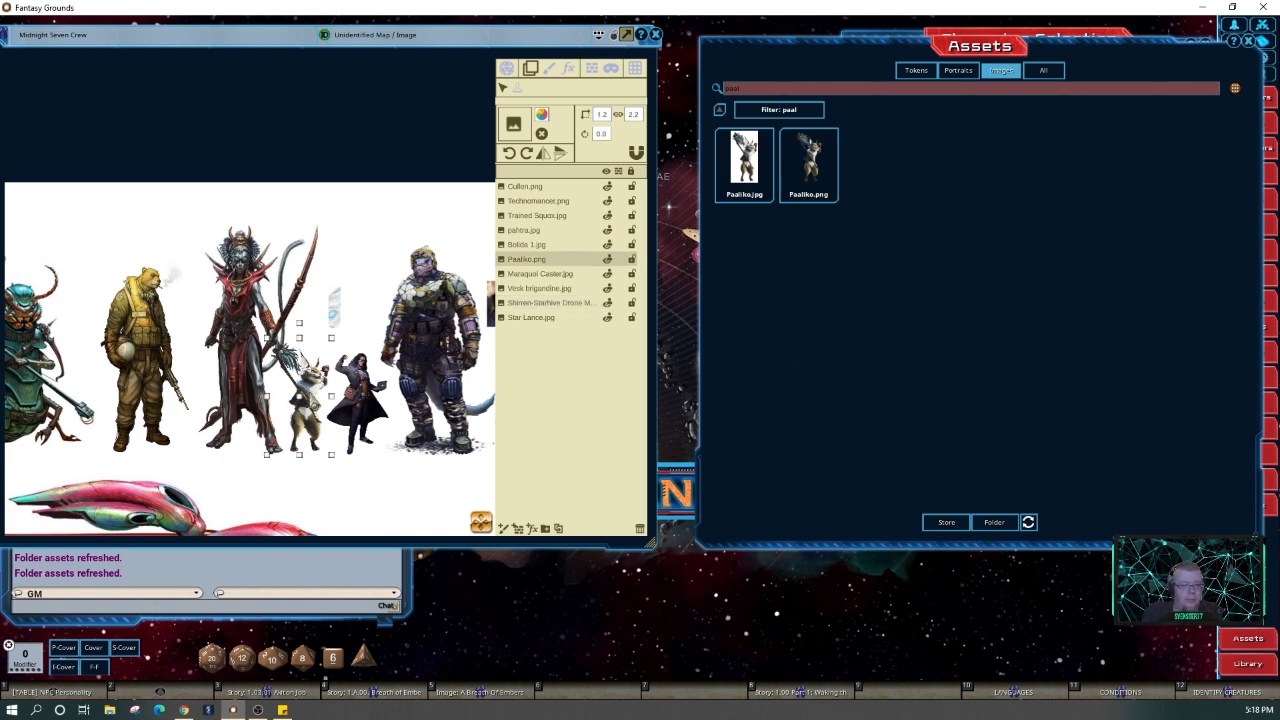
drag(271, 442, 233, 390)
click(240, 370)
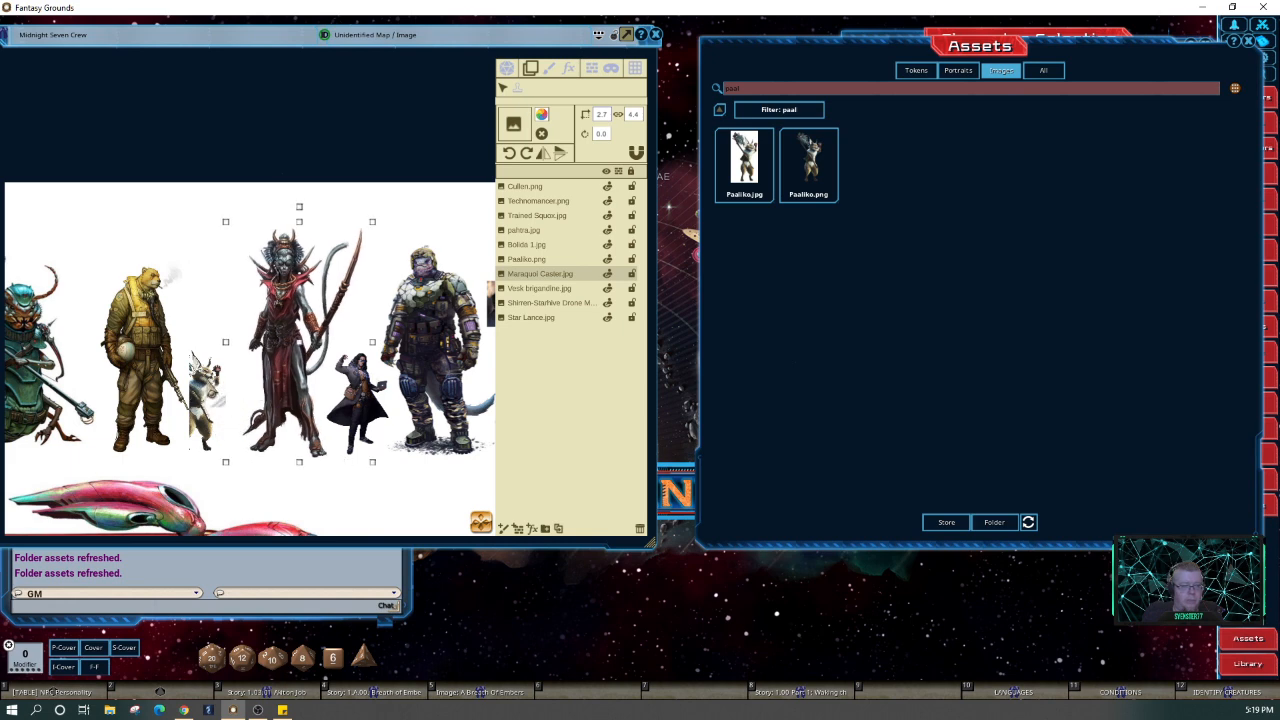
click(210, 390)
drag(206, 380, 233, 381)
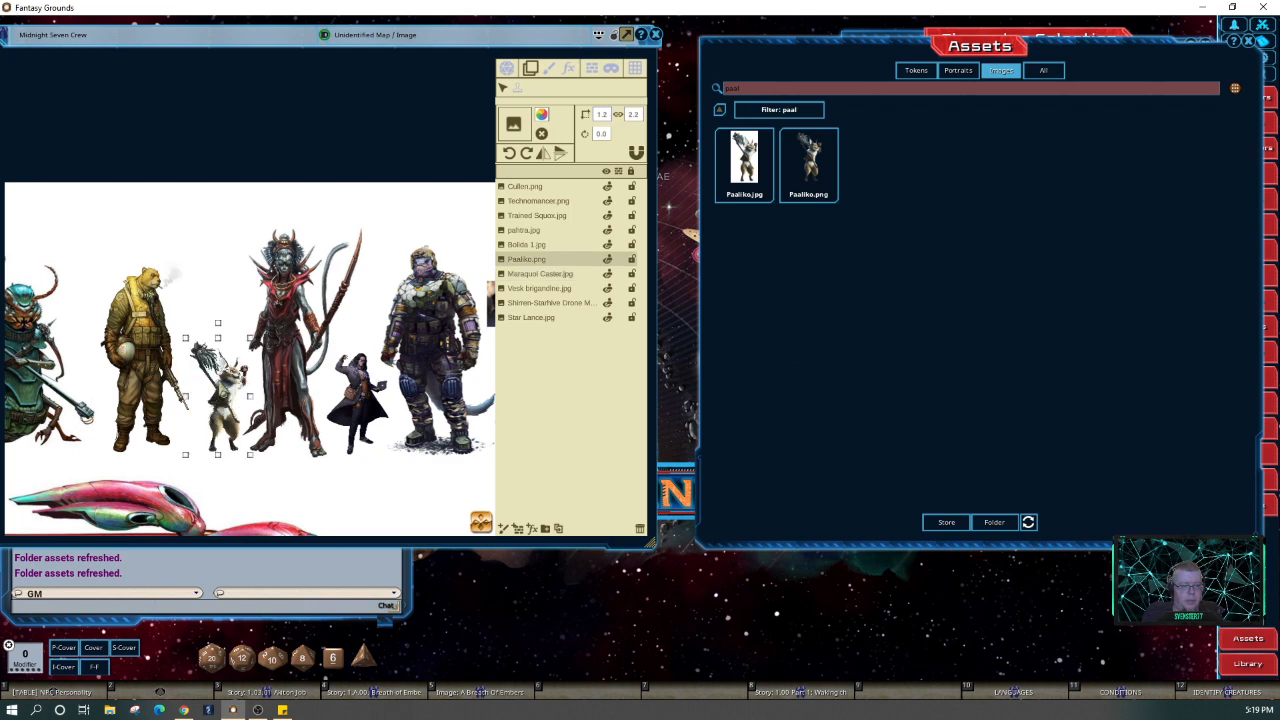
click(294, 455)
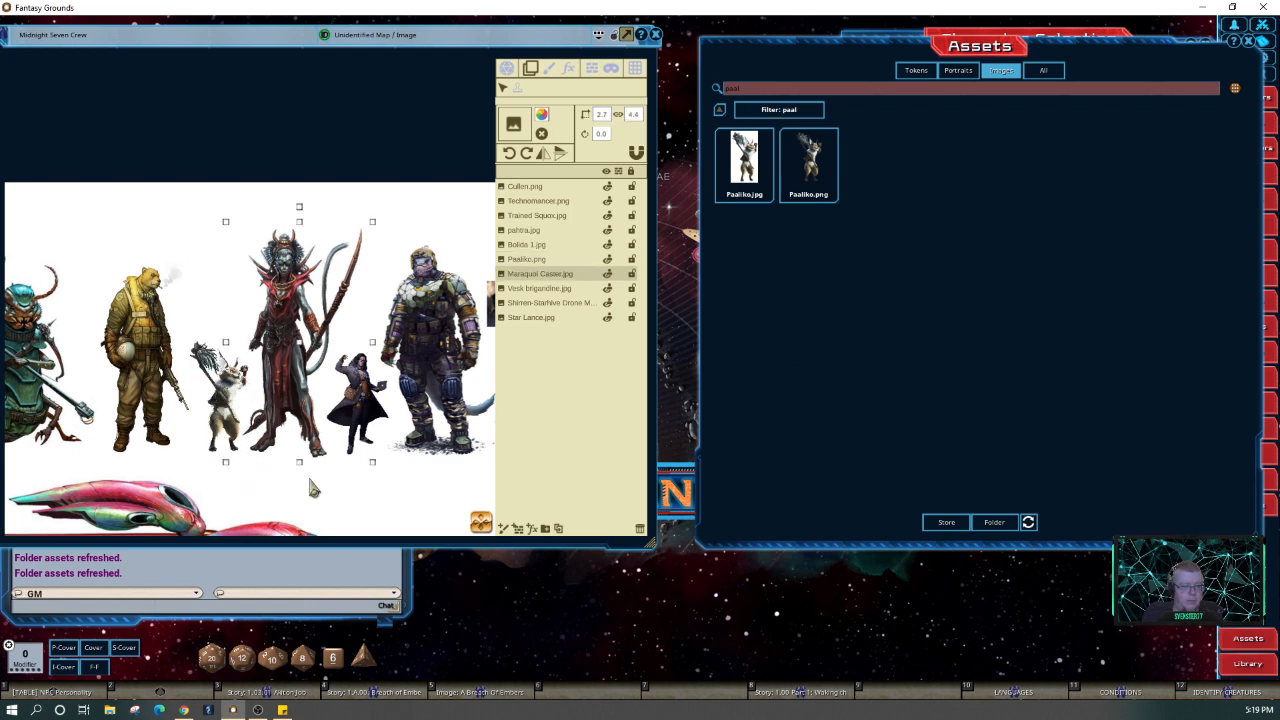
click(322, 505)
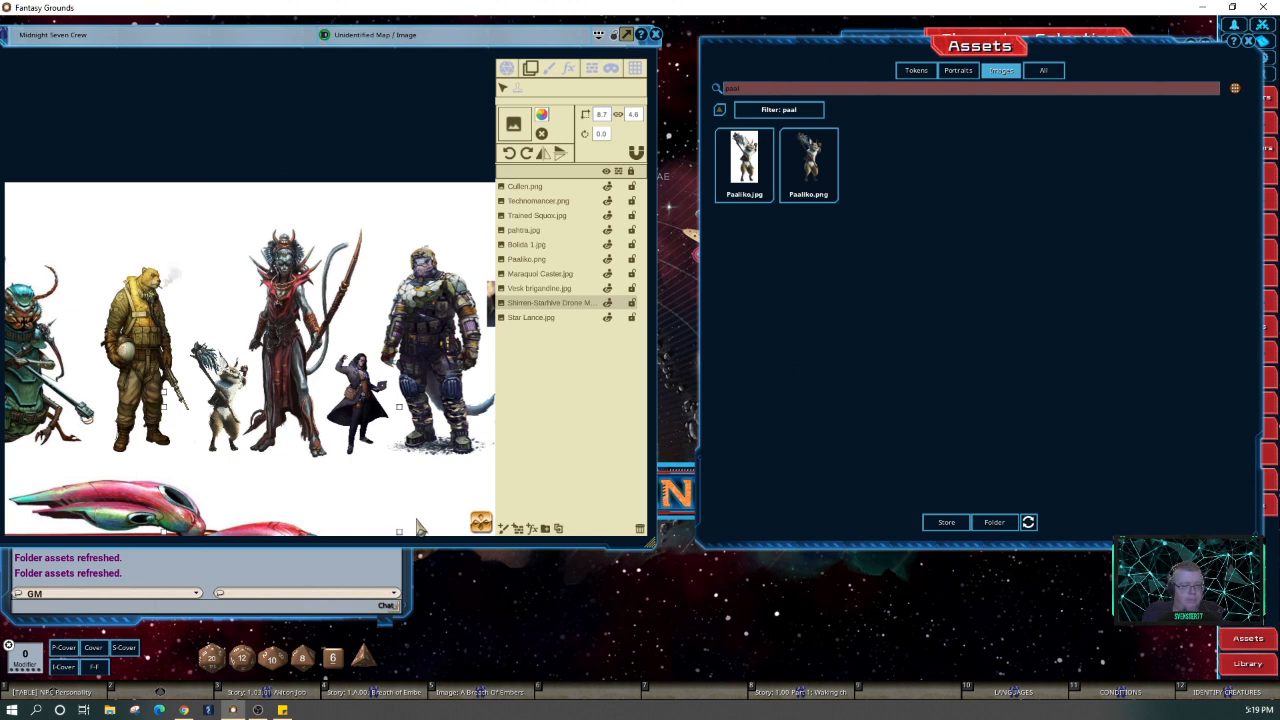
Deselect the crew image's layers and close the Assets window
scroll(398, 514, down, 4)
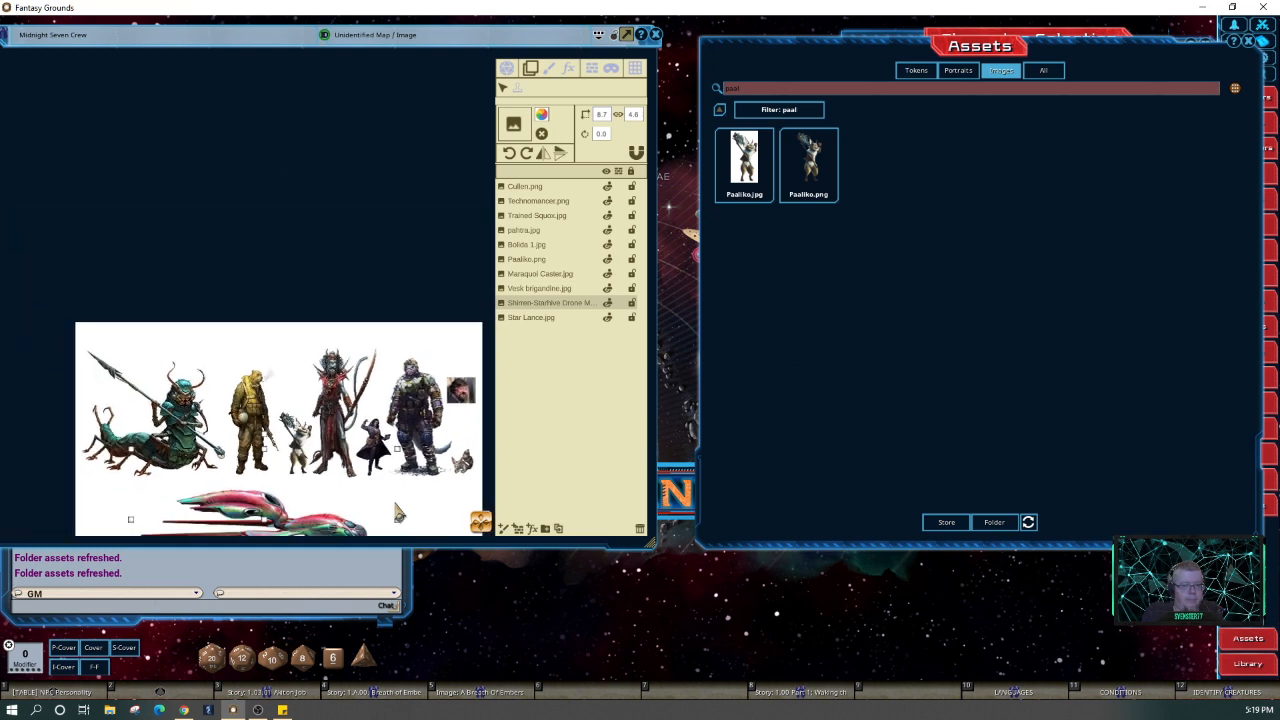
drag(480, 525, 461, 458)
click(461, 458)
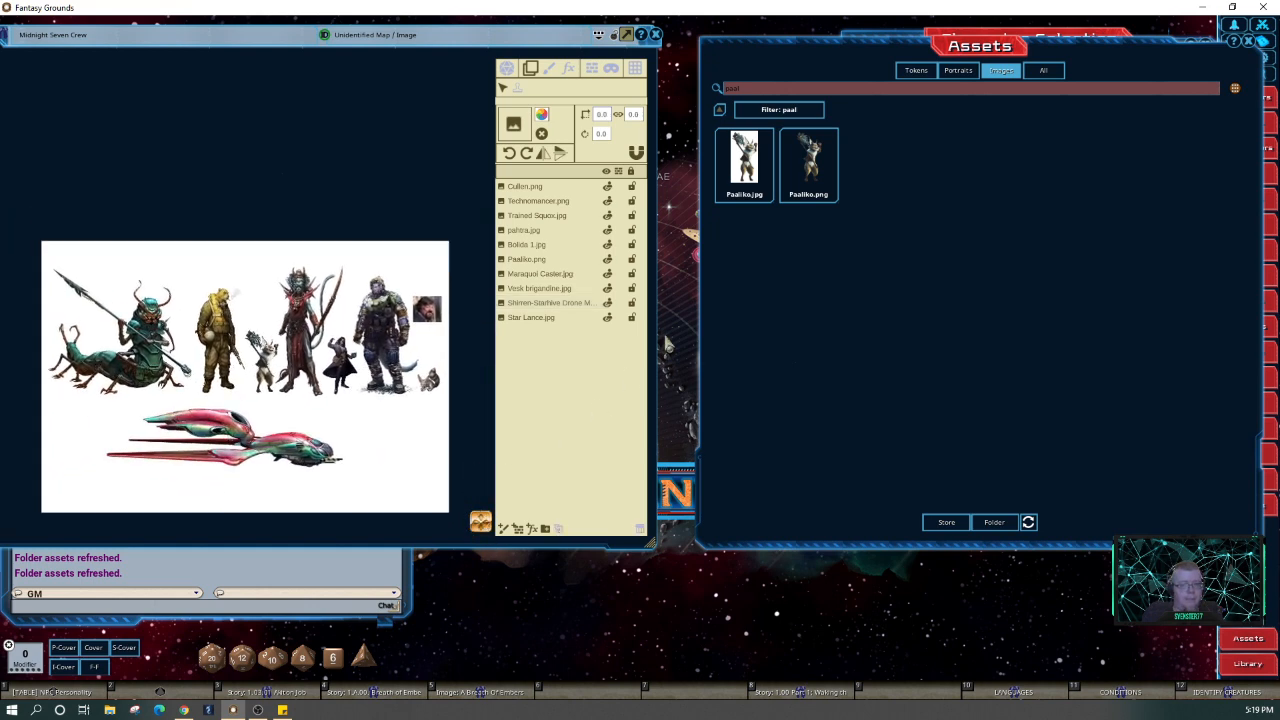
click(1250, 43)
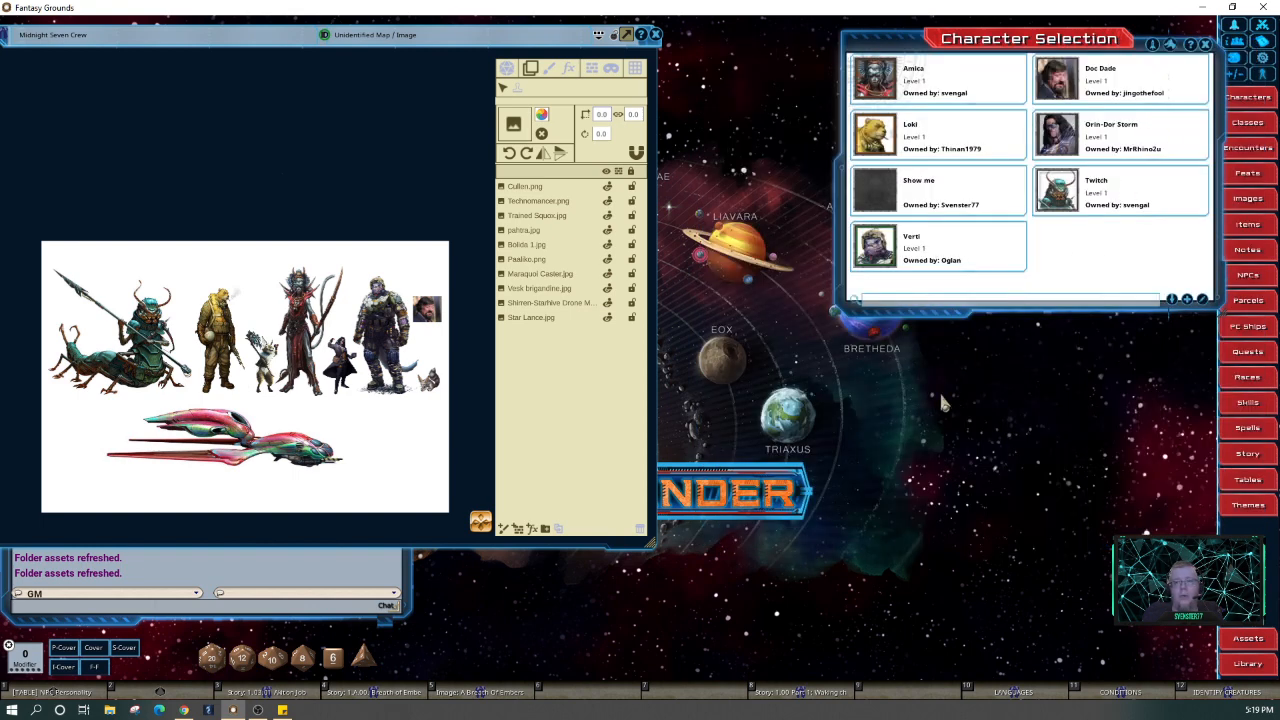
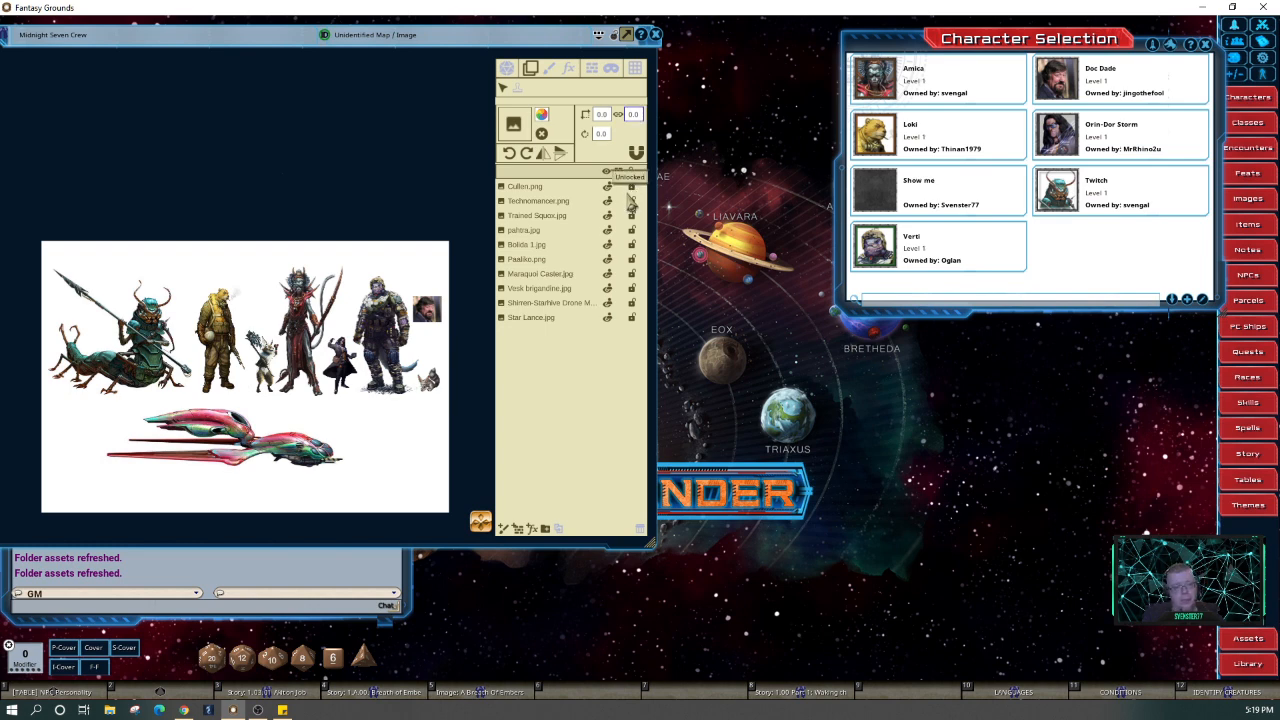
Lock the layers of the crew image and lock the image record itself
click(632, 228)
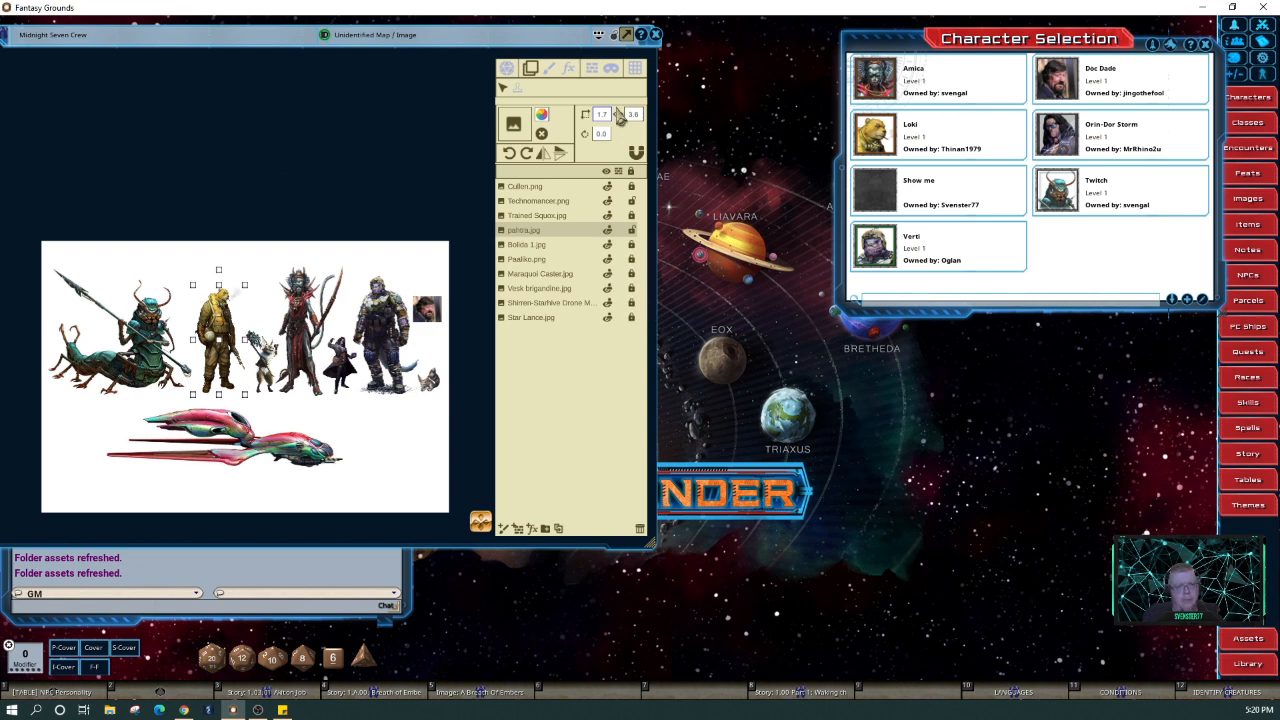
click(612, 37)
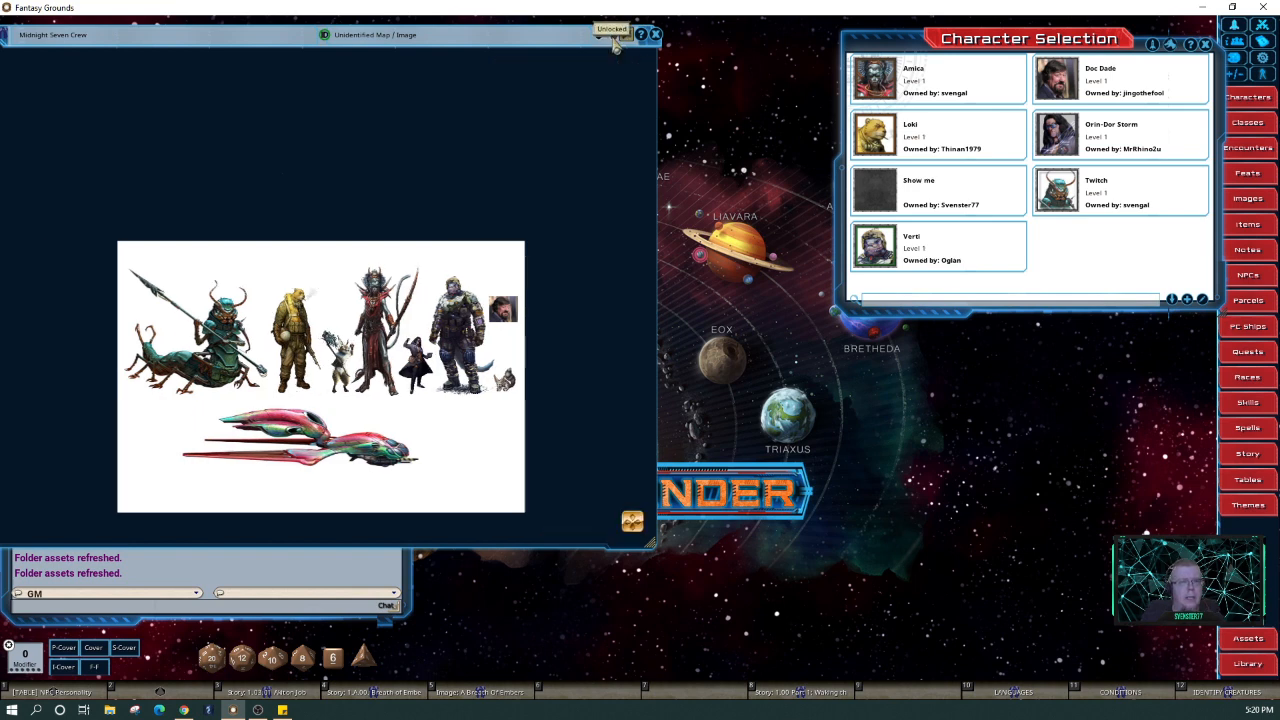
Widen the Midnight Seven Crew image window and enlarge the picture so the full crew lineup and the ship fit inside
scroll(560, 376, up, 3)
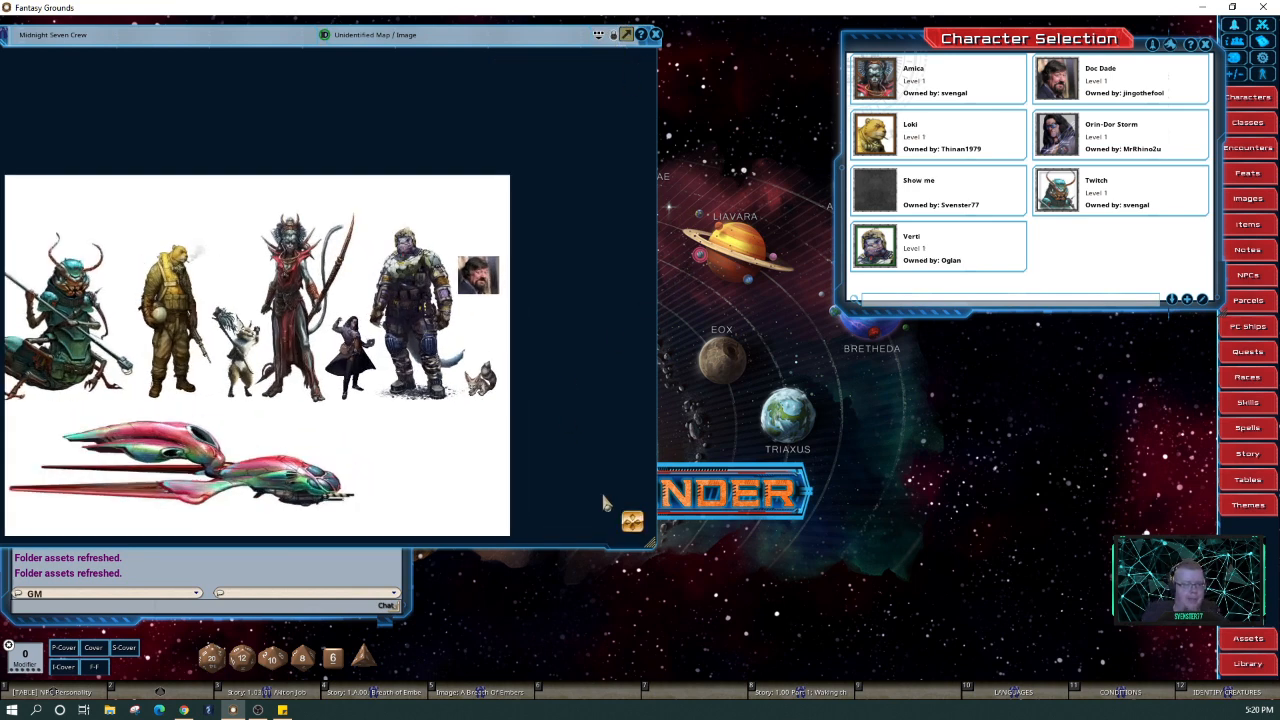
drag(638, 525, 597, 538)
scroll(567, 467, up, 2)
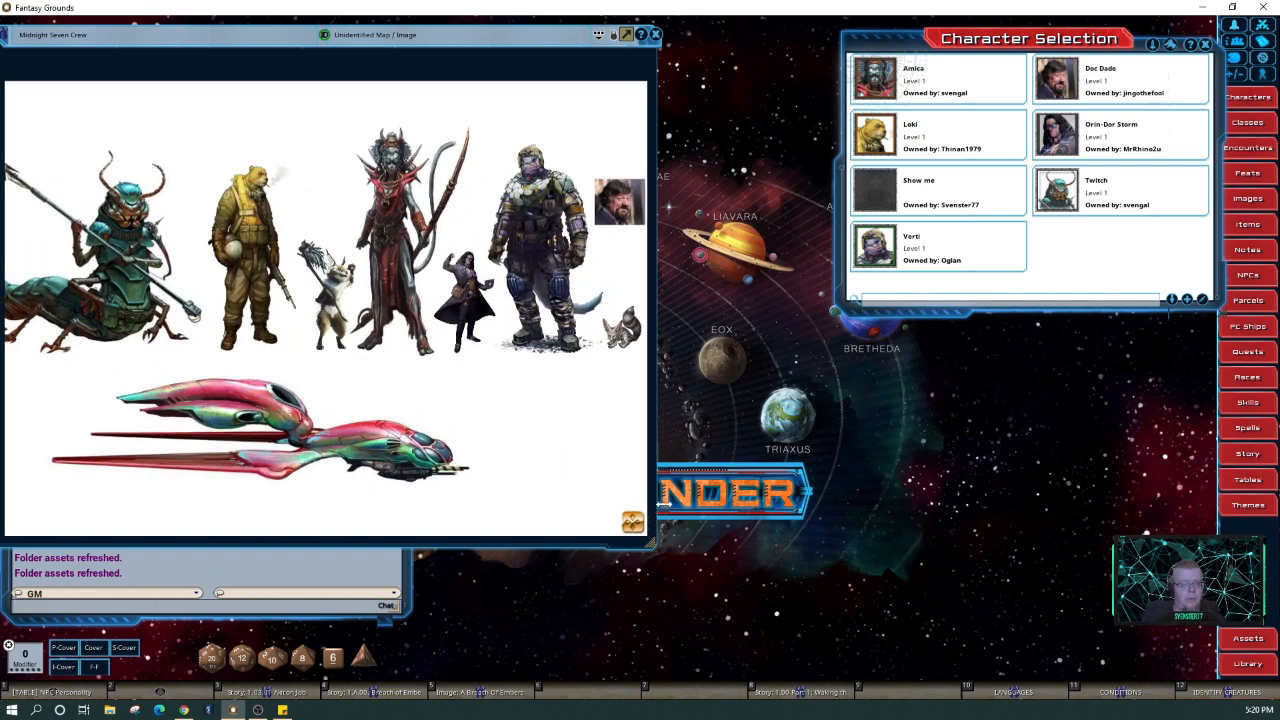
drag(660, 505, 1046, 505)
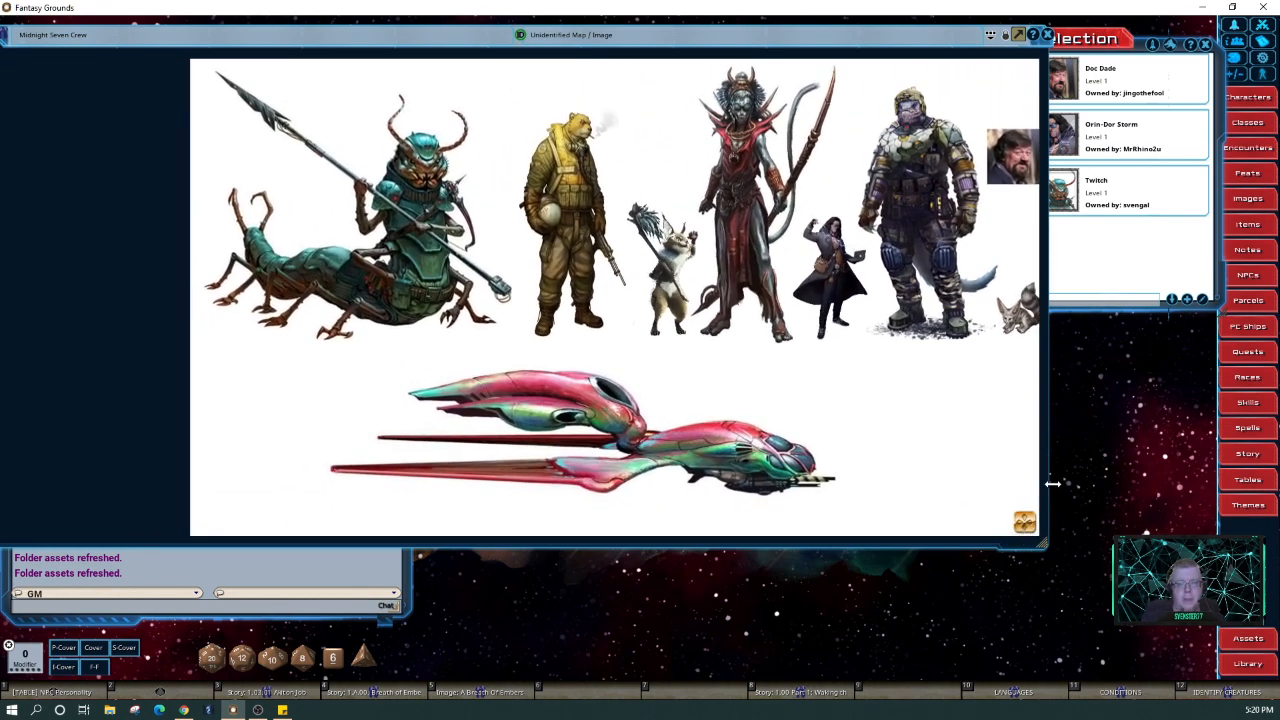
drag(1022, 529, 1038, 520)
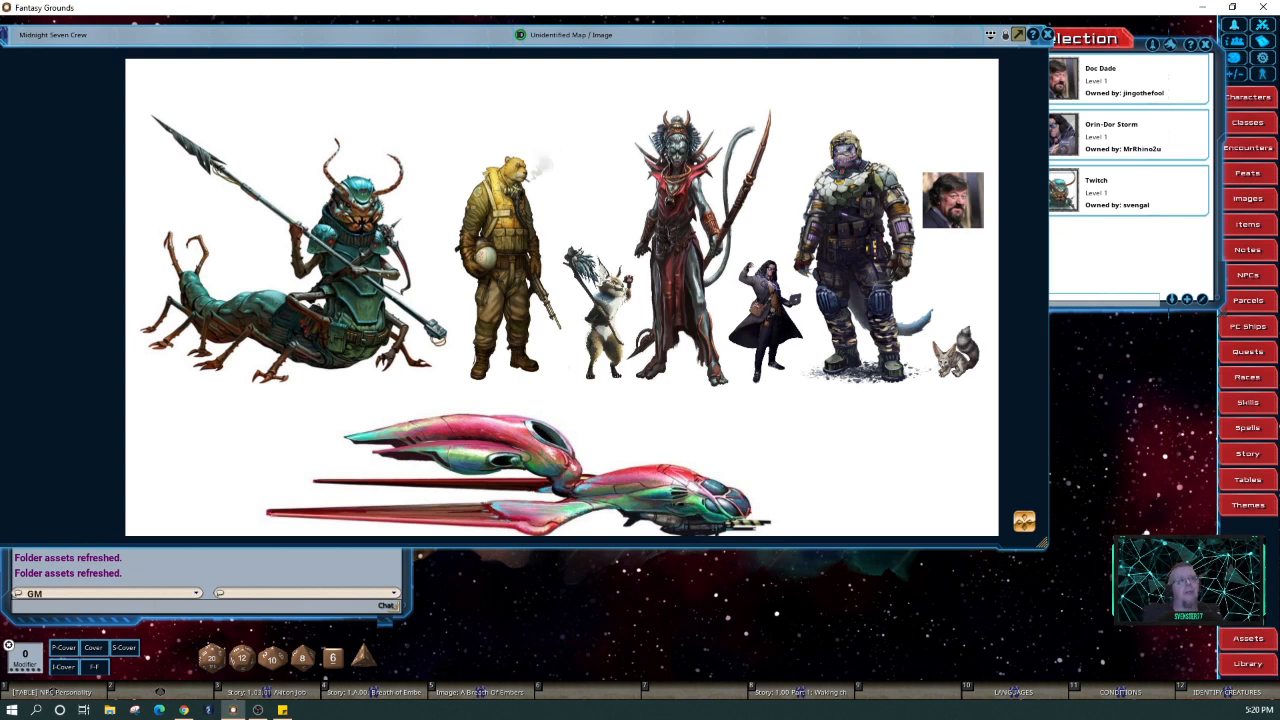
Make the Midnight Seven Crew image window taller, recenter the picture and reposition the window over the desktop
drag(936, 549, 934, 603)
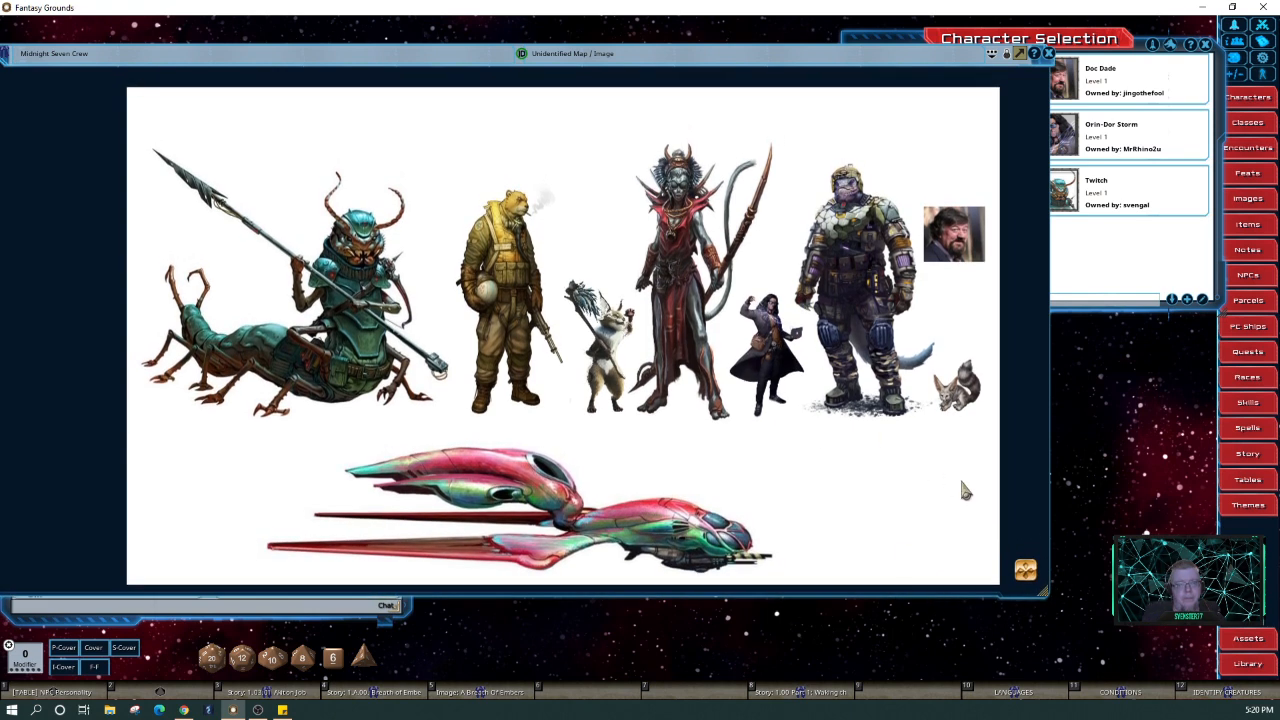
click(1030, 578)
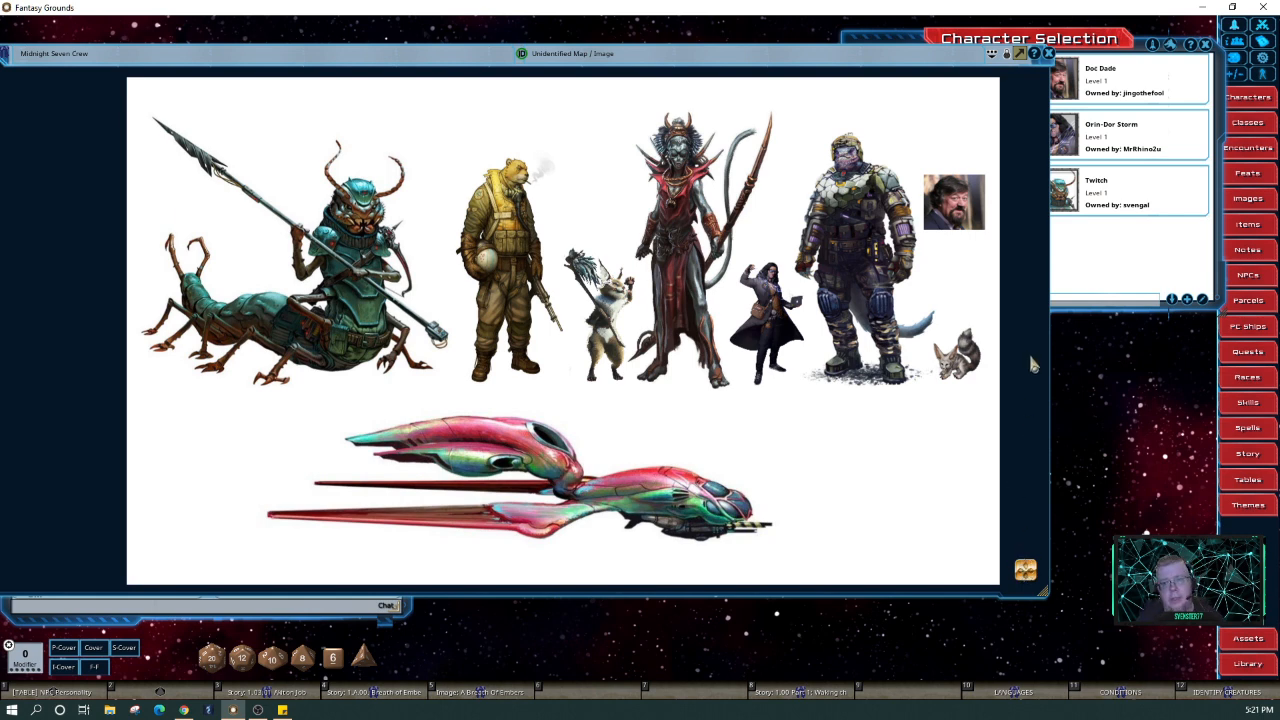
drag(704, 64, 486, 50)
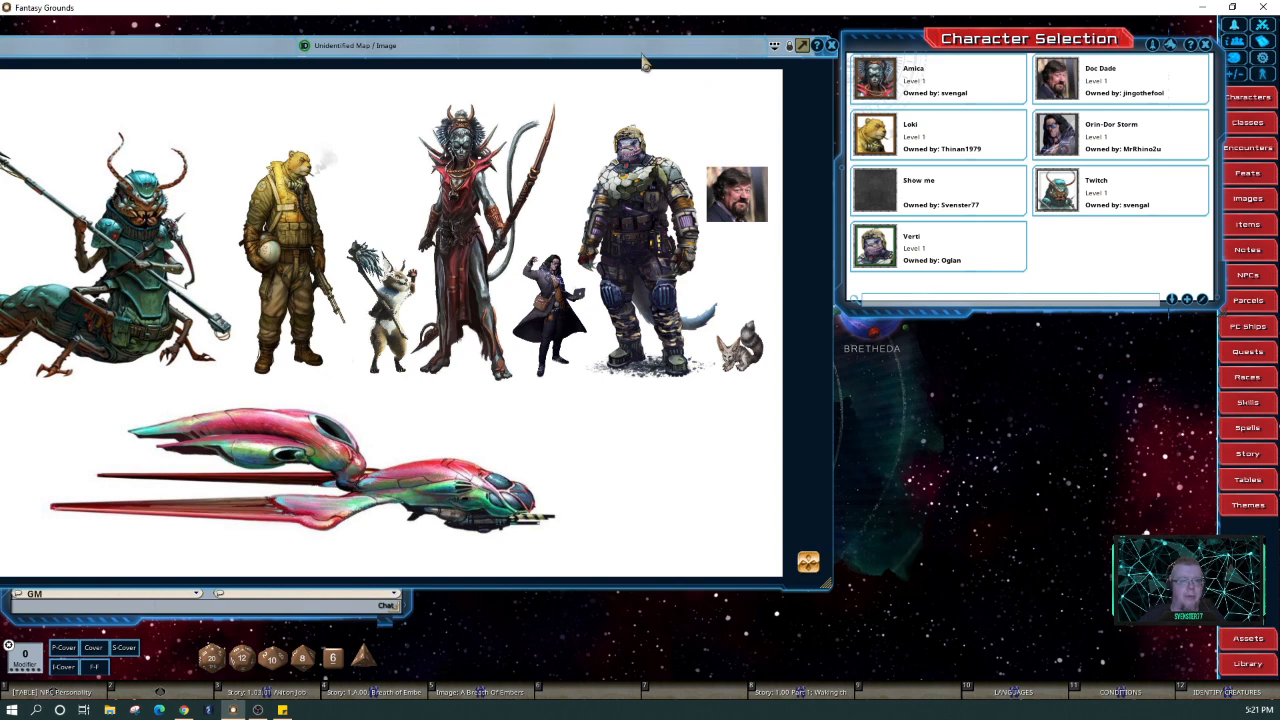
drag(643, 62, 918, 62)
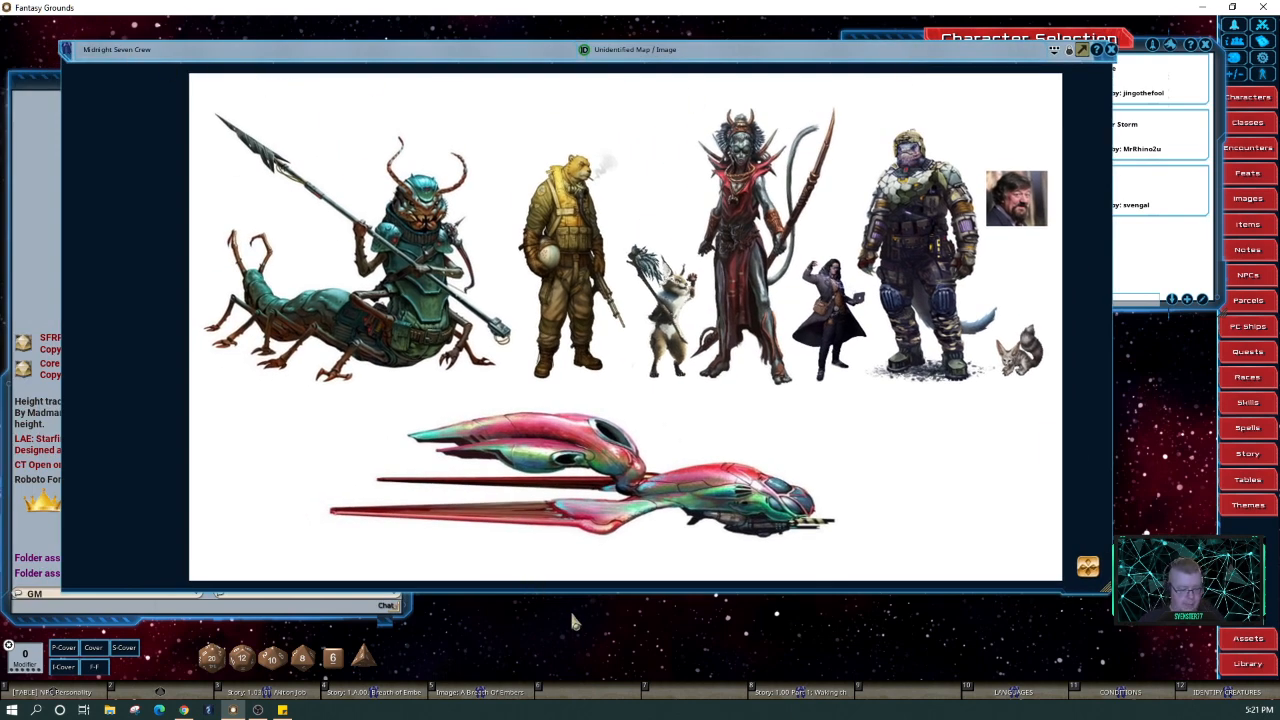
key(shift)
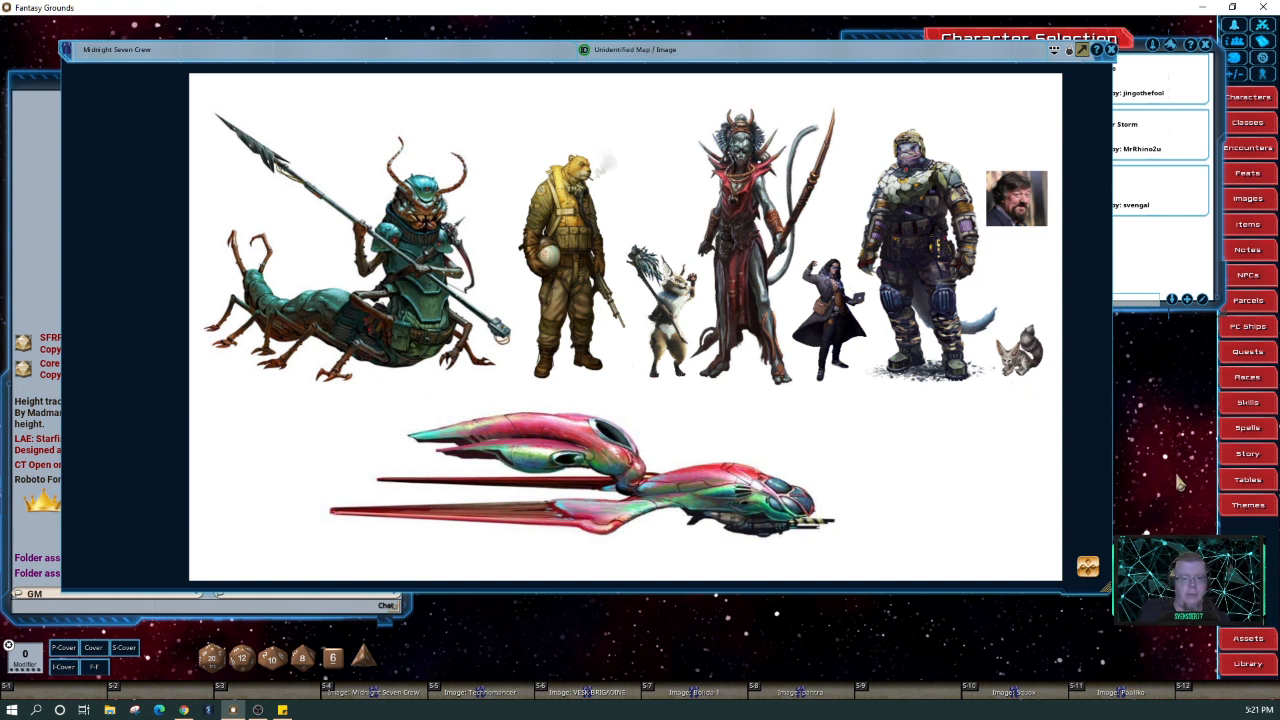
key(shift)
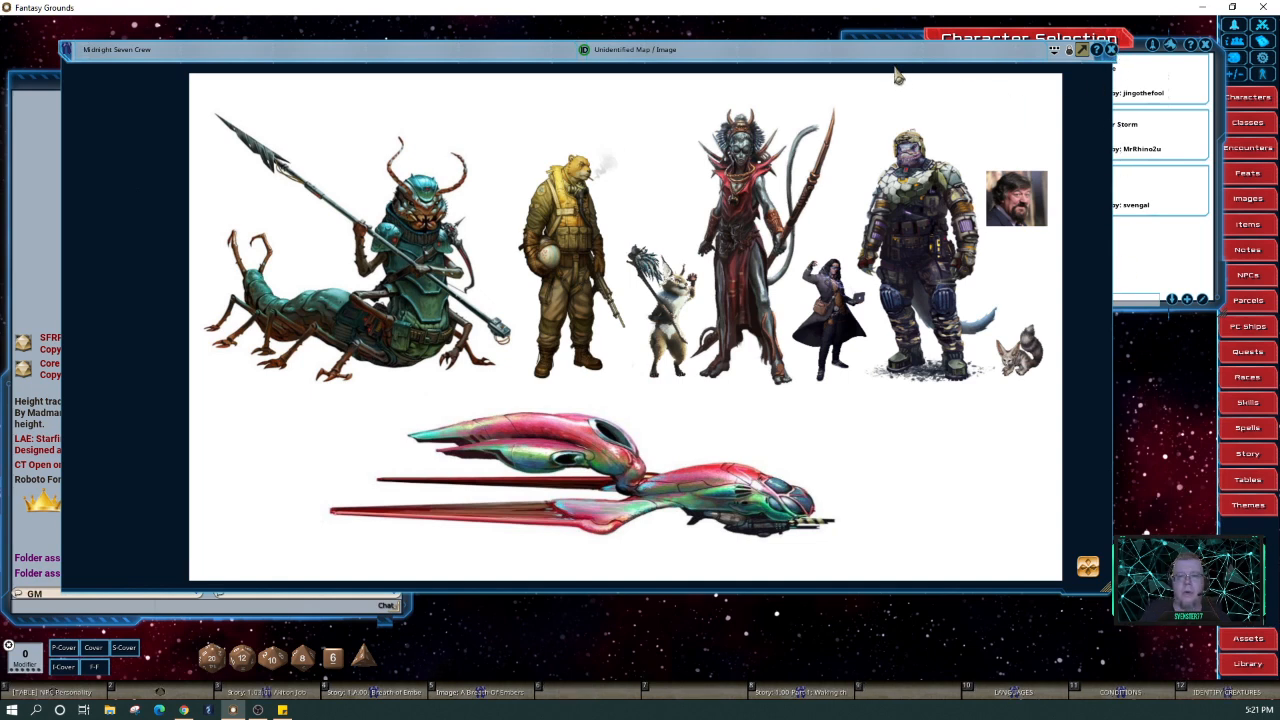
Narrow the Midnight Seven Crew window until it clears the Character Selection window, keeping the whole lineup and ship in frame
drag(1085, 344, 963, 344)
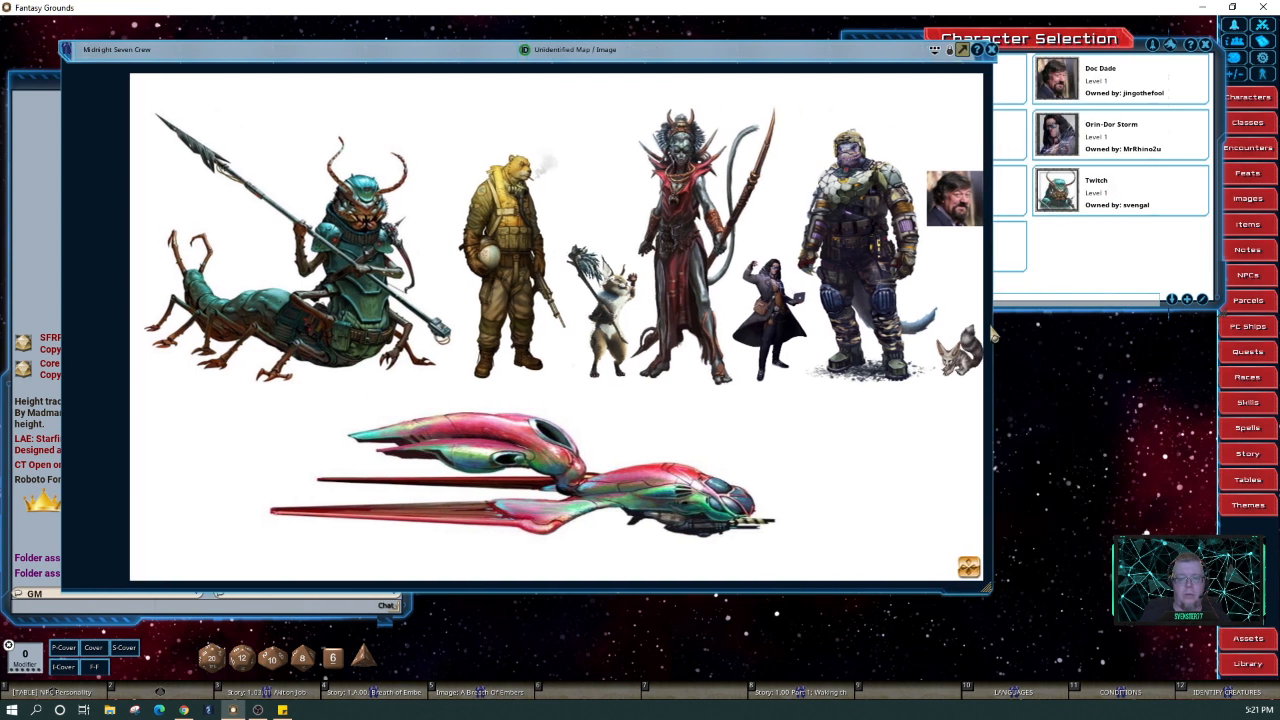
drag(988, 580, 960, 566)
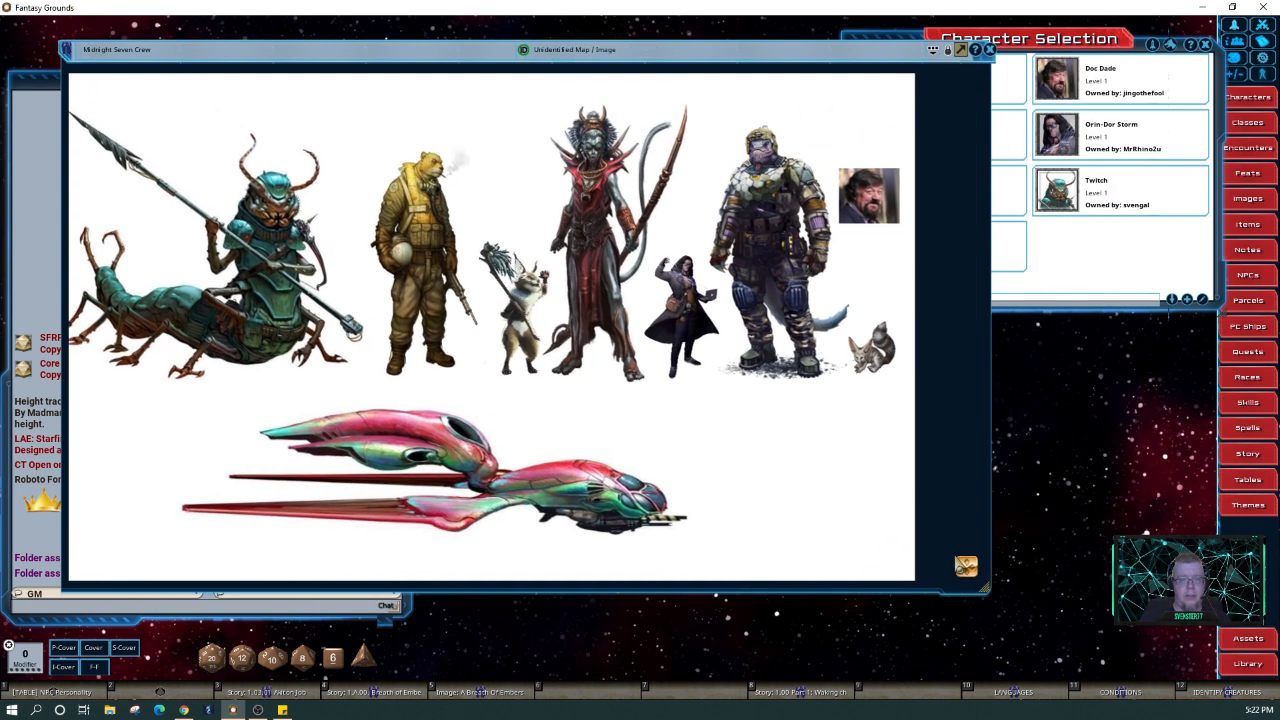
drag(992, 511, 900, 497)
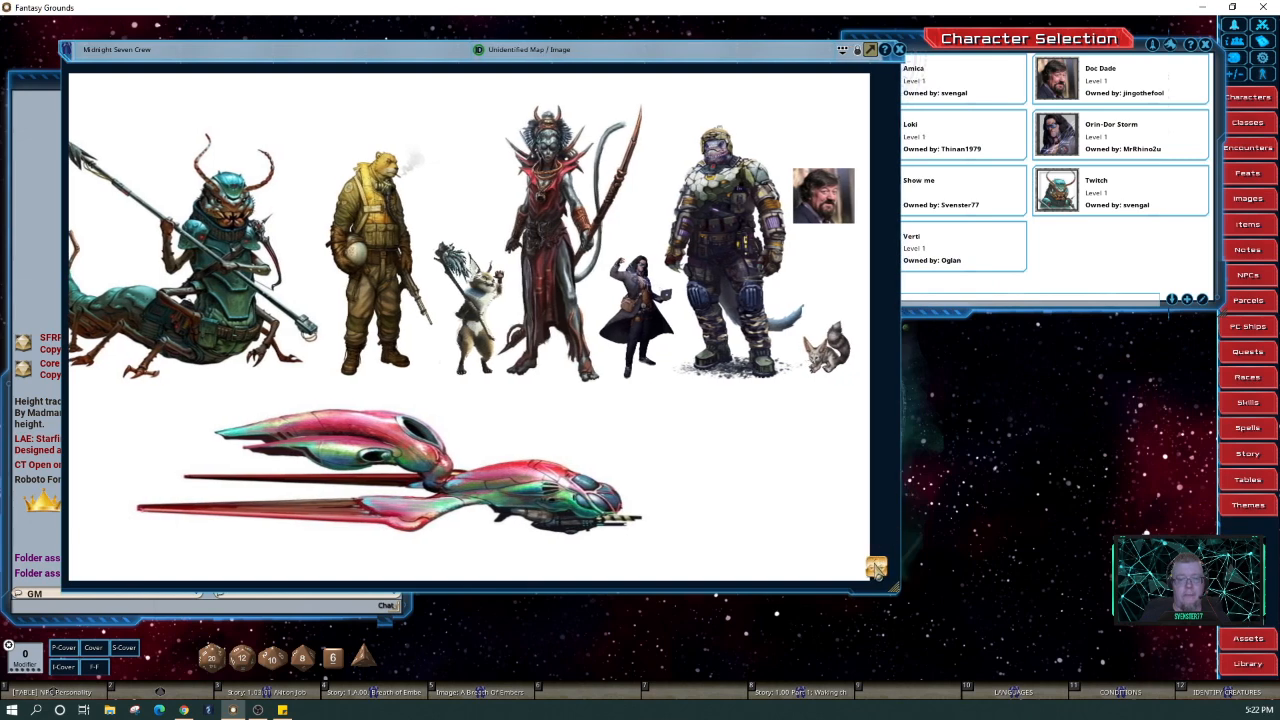
drag(870, 566, 864, 562)
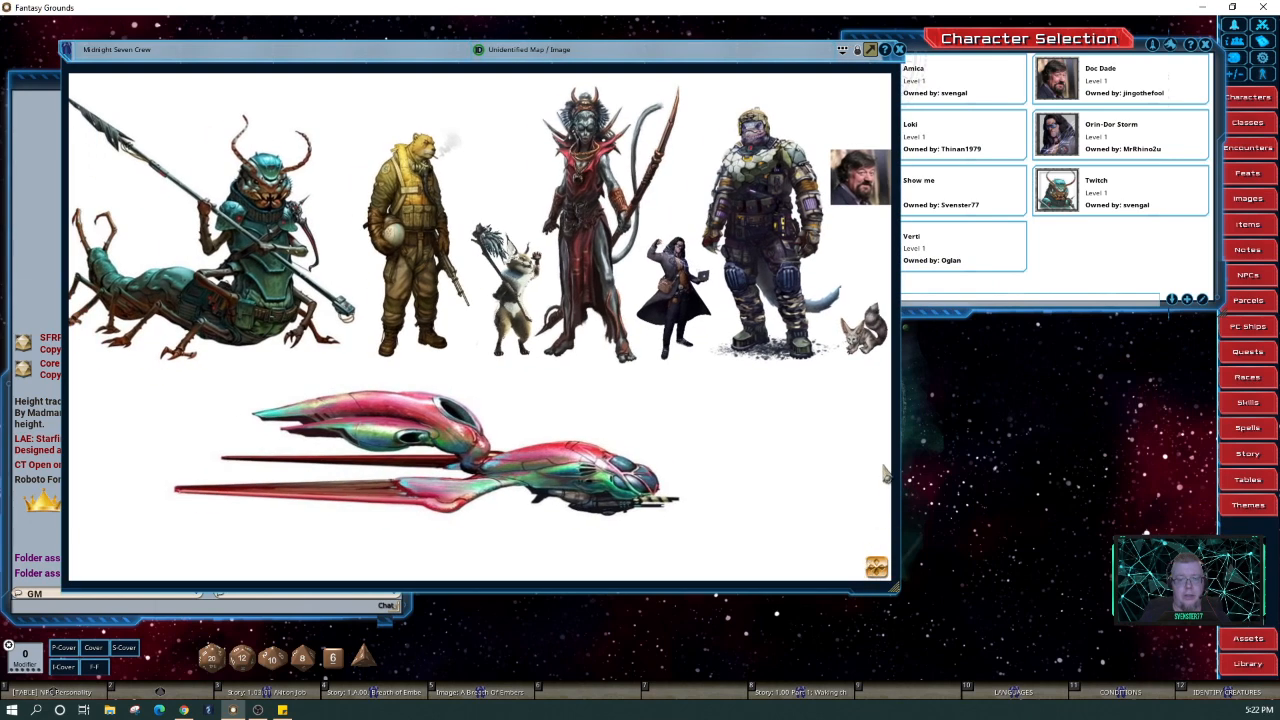
drag(683, 63, 624, 42)
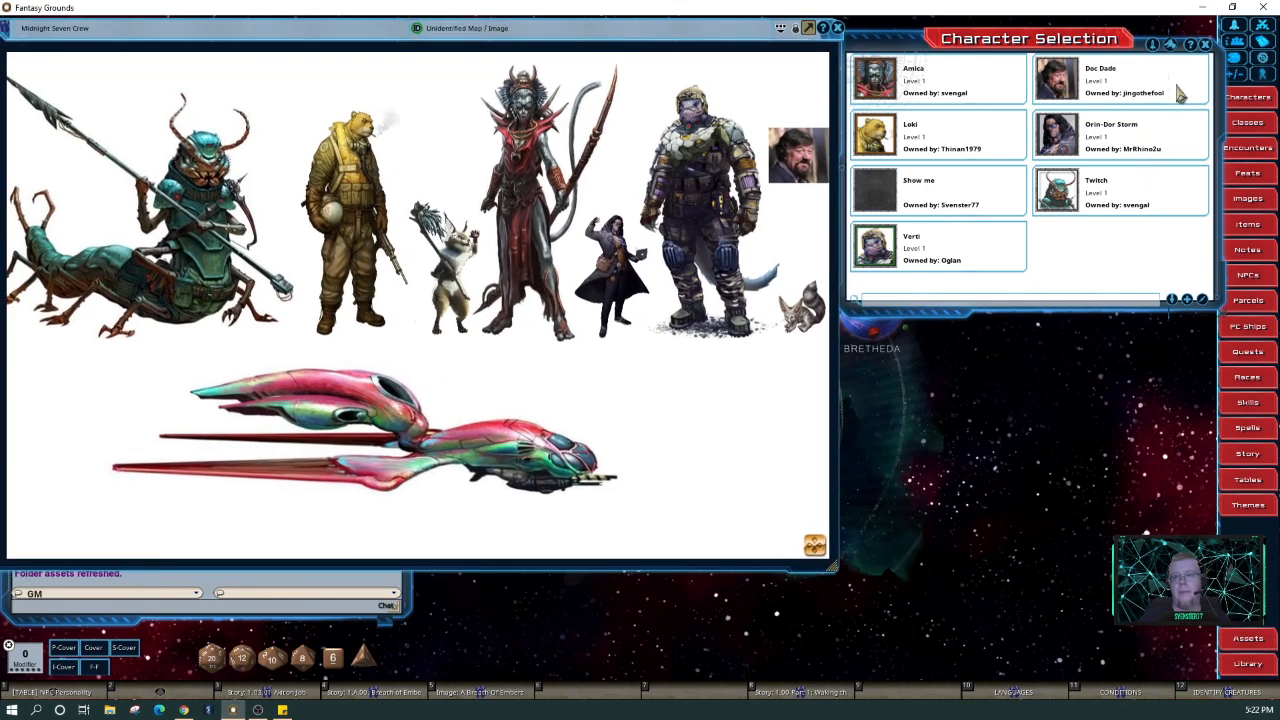
Close Character Selection and open the Message of the Day from the Options, placing both windows beside the crew image
click(1205, 46)
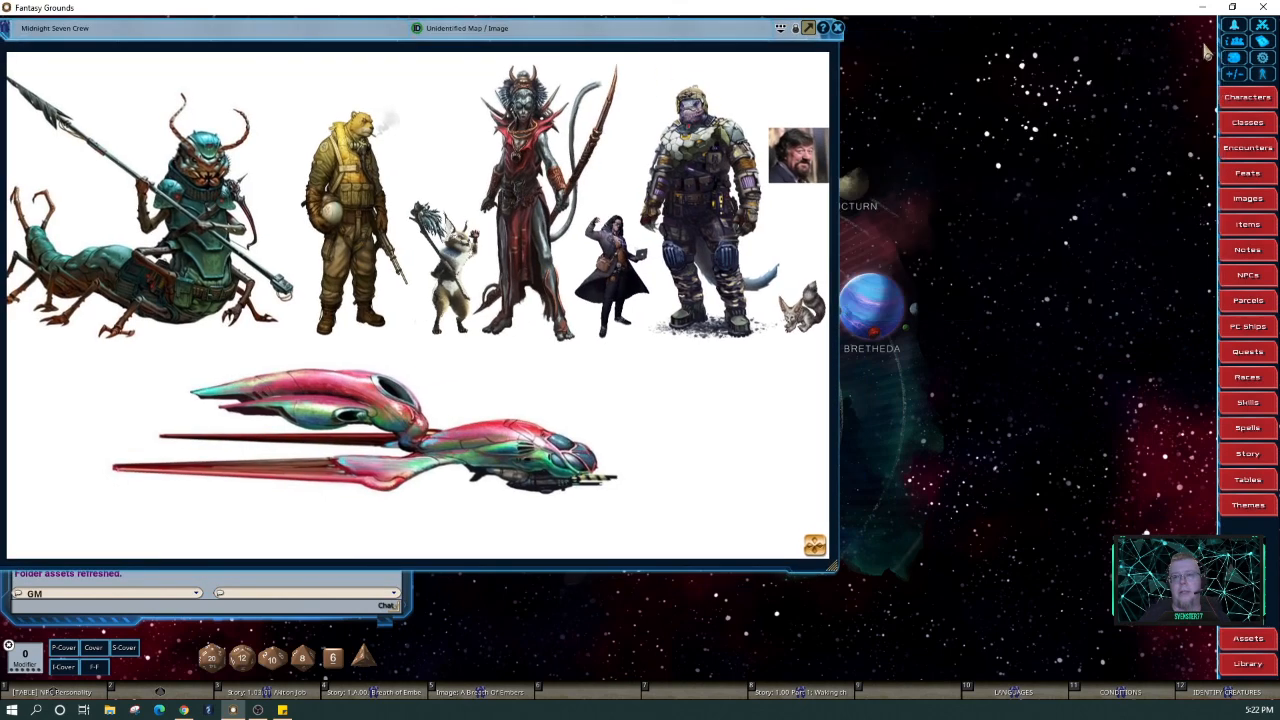
click(1263, 62)
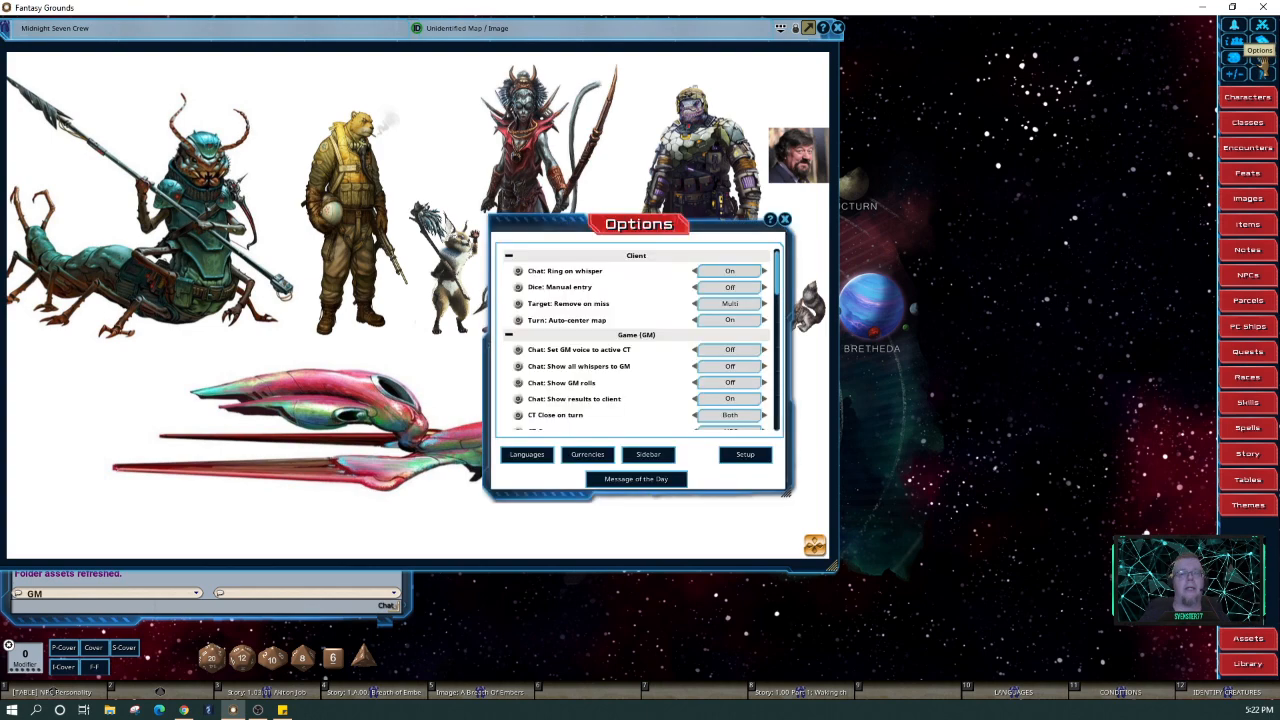
drag(908, 190, 1143, 35)
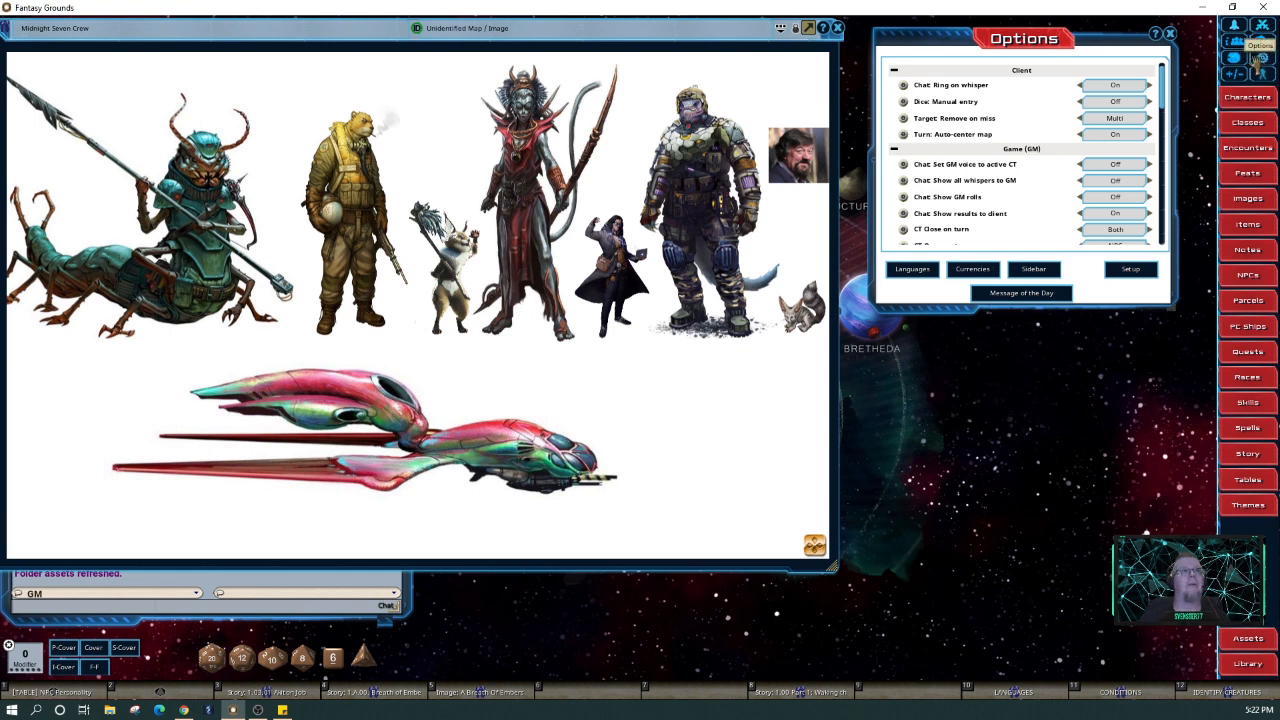
click(1030, 294)
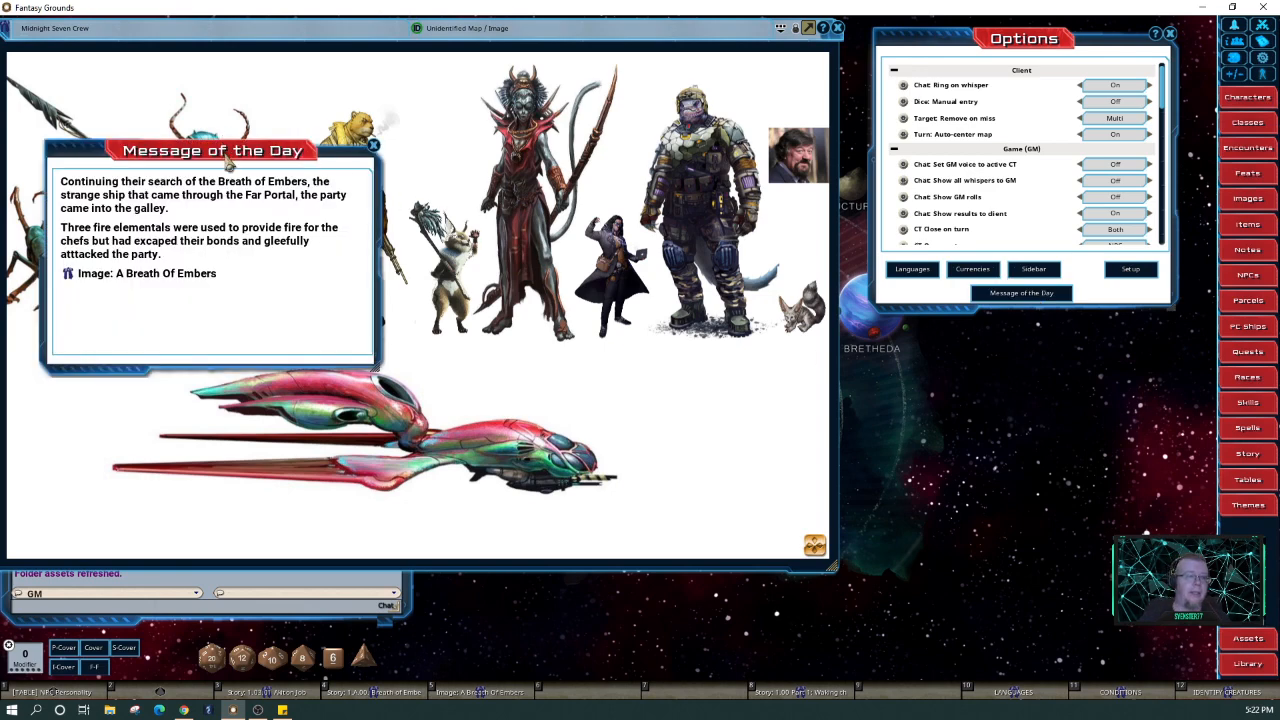
drag(232, 162, 1083, 371)
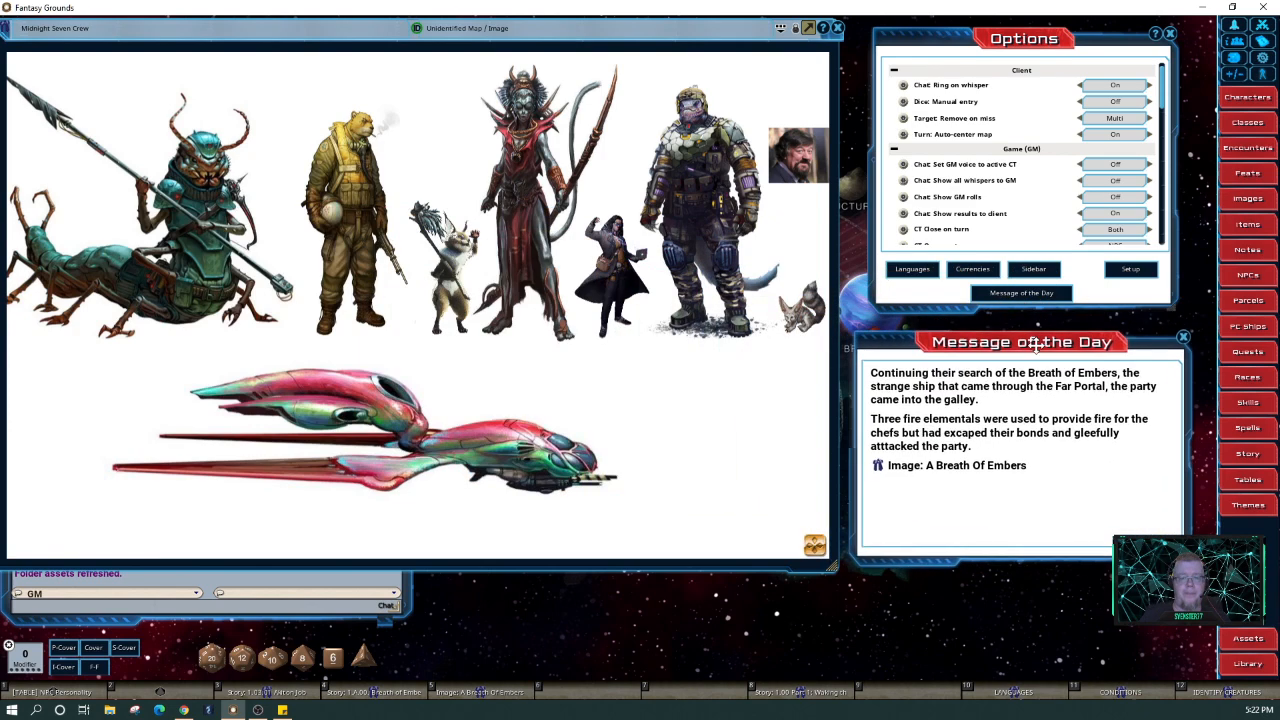
click(1046, 507)
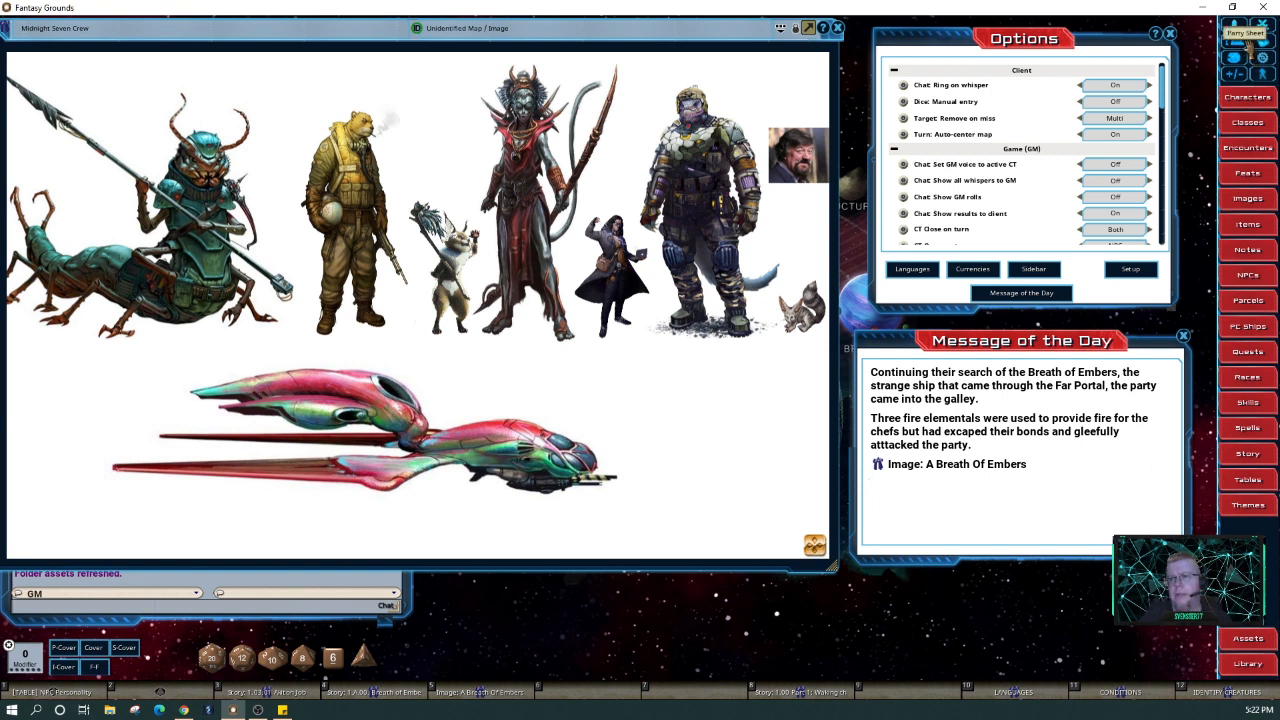
Award the encounter XP to the party in the Party Sheet and heighten the sheet to fit all six characters
click(1235, 76)
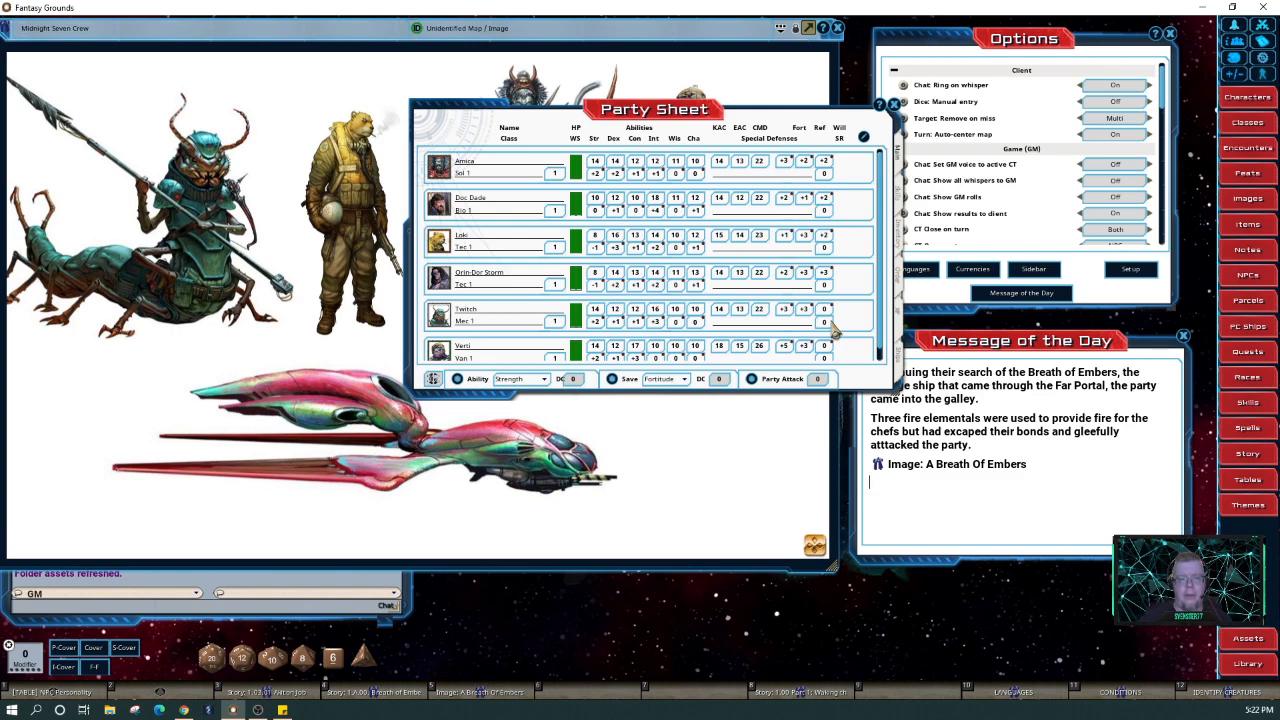
scroll(833, 330, down, 1)
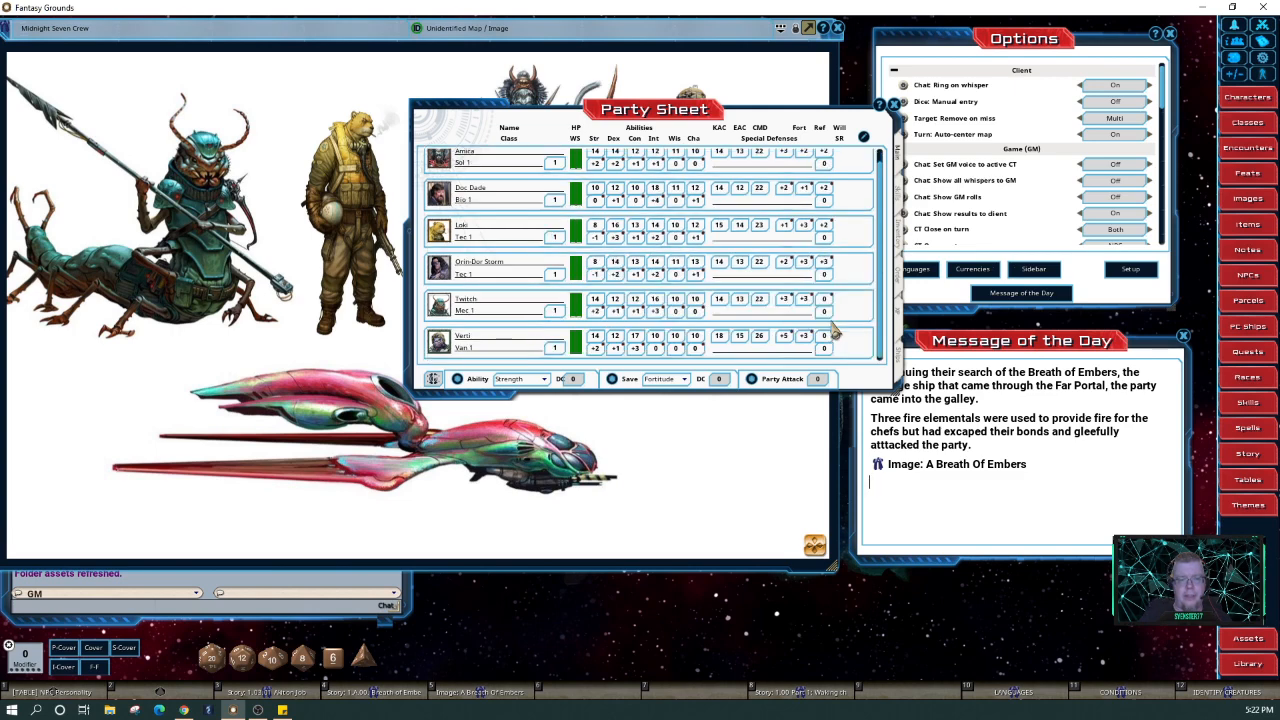
scroll(833, 330, up, 1)
scroll(833, 330, down, 1)
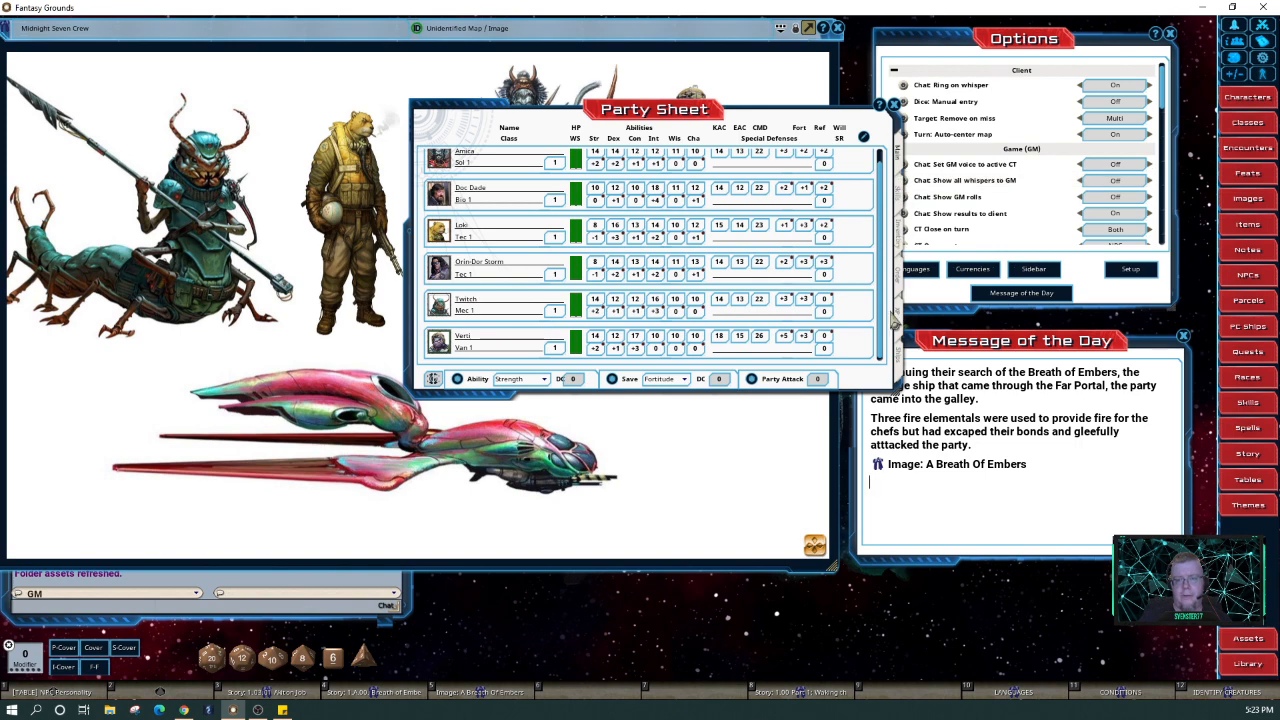
click(896, 318)
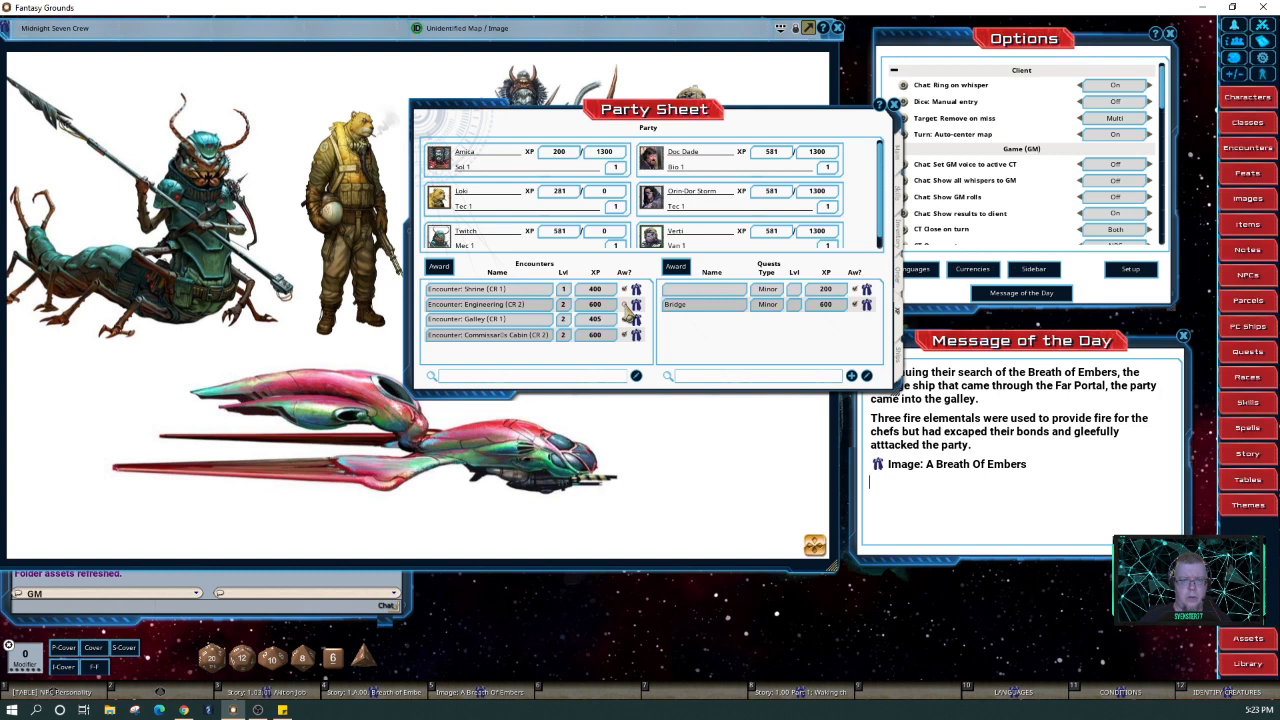
click(441, 274)
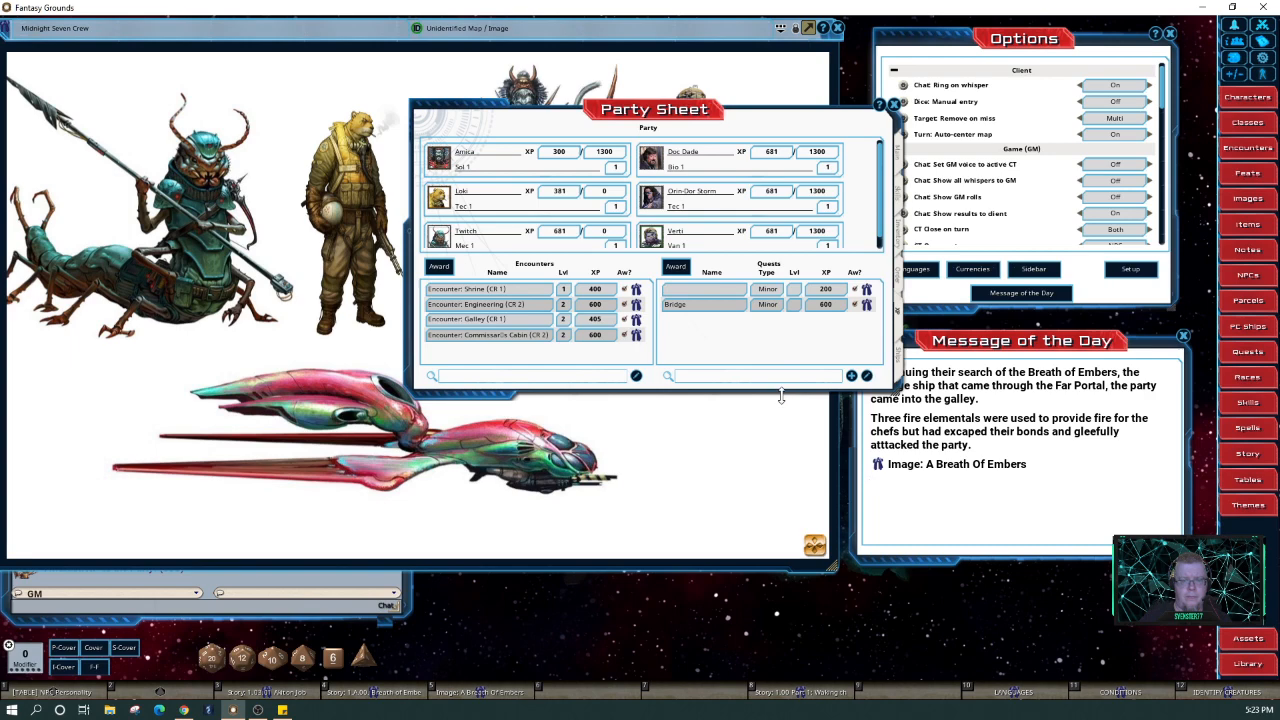
drag(785, 399, 774, 429)
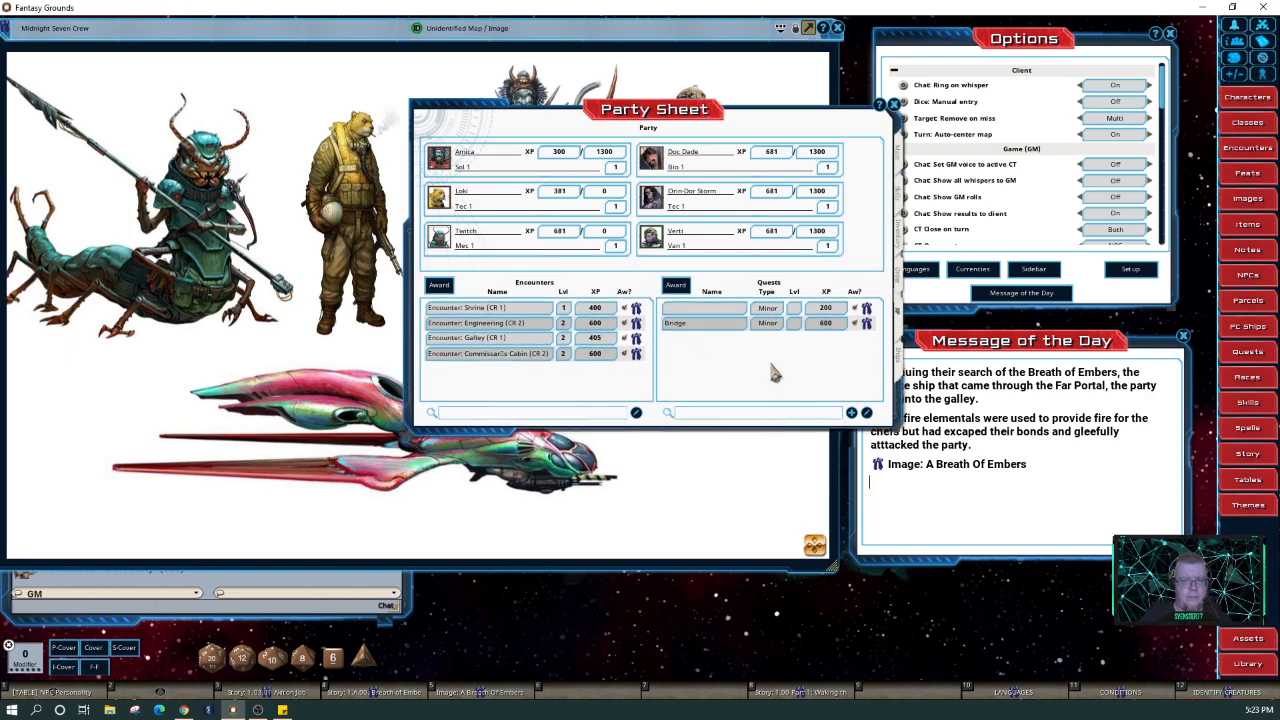
Close the Party Sheet and Options windows, and move the Message of the Day up beside the crew image
mouse_move(290, 43)
mouse_down()
mouse_move(593, 85)
mouse_move(276, 58)
mouse_up()
click(869, 207)
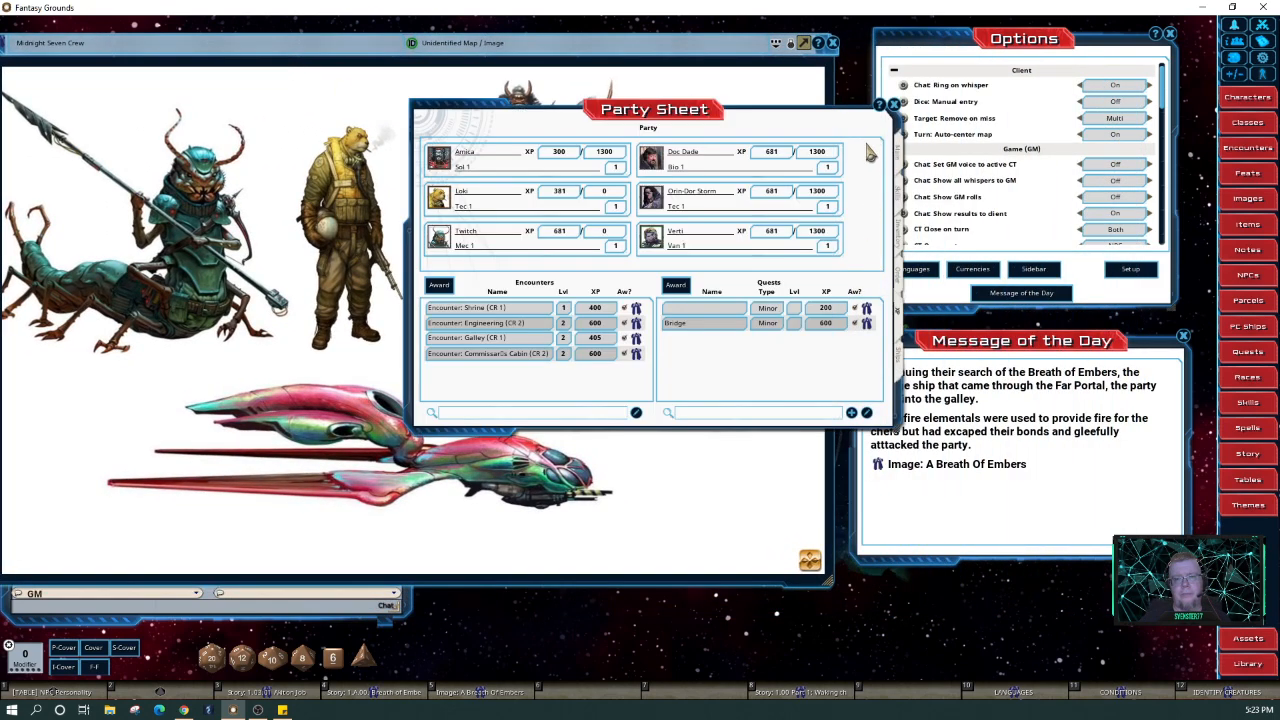
click(880, 104)
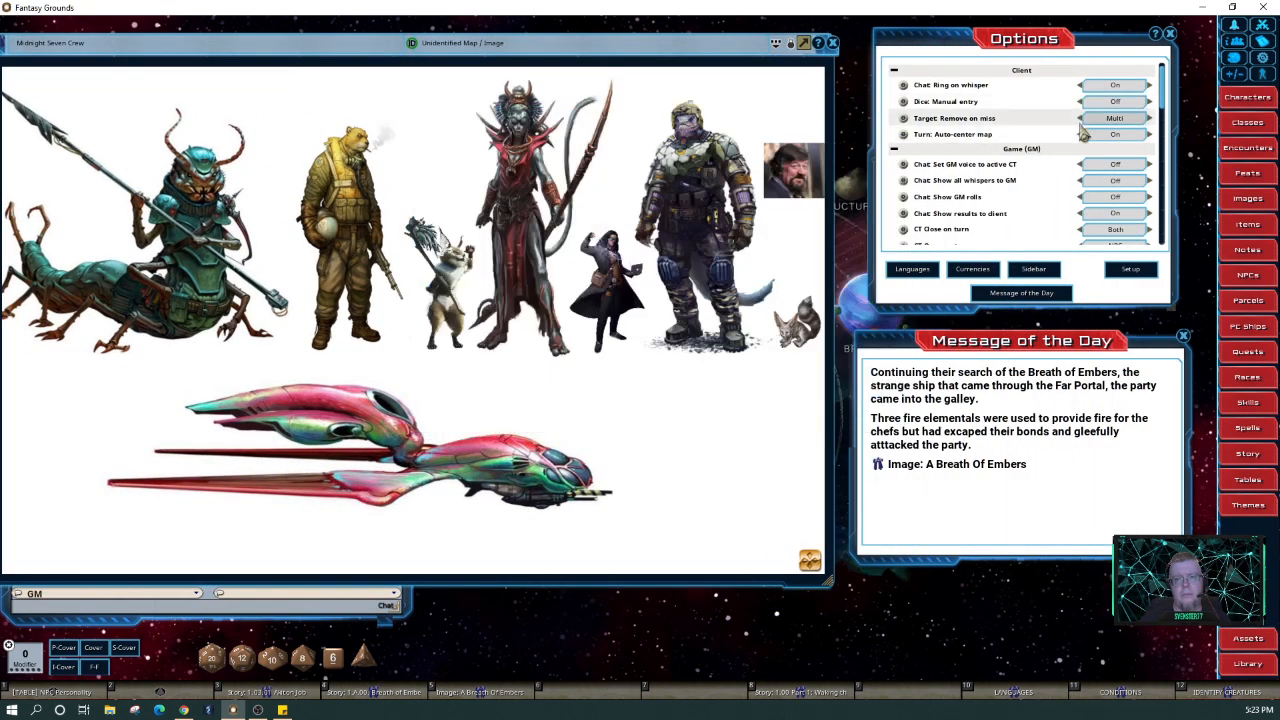
click(1171, 35)
drag(1090, 338, 1095, 44)
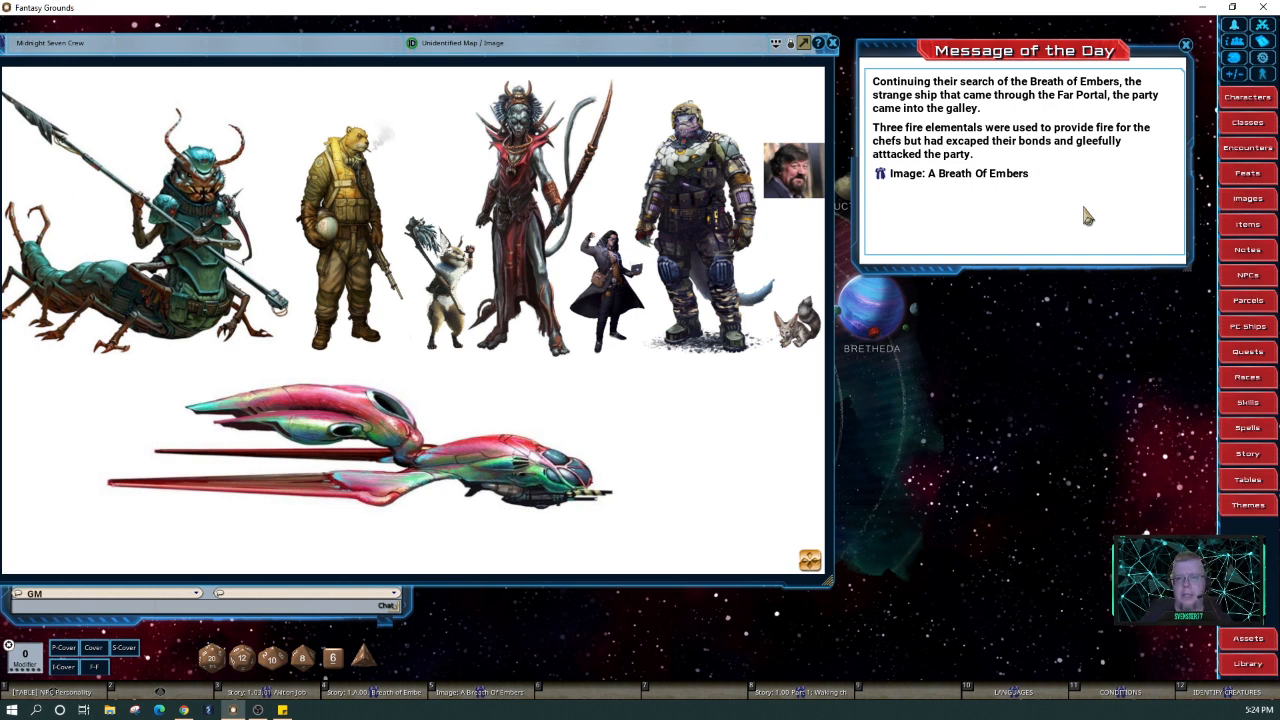
Replace the two recap paragraphs above the image link in the Message of the Day with "Returned the Breat"
click(995, 156)
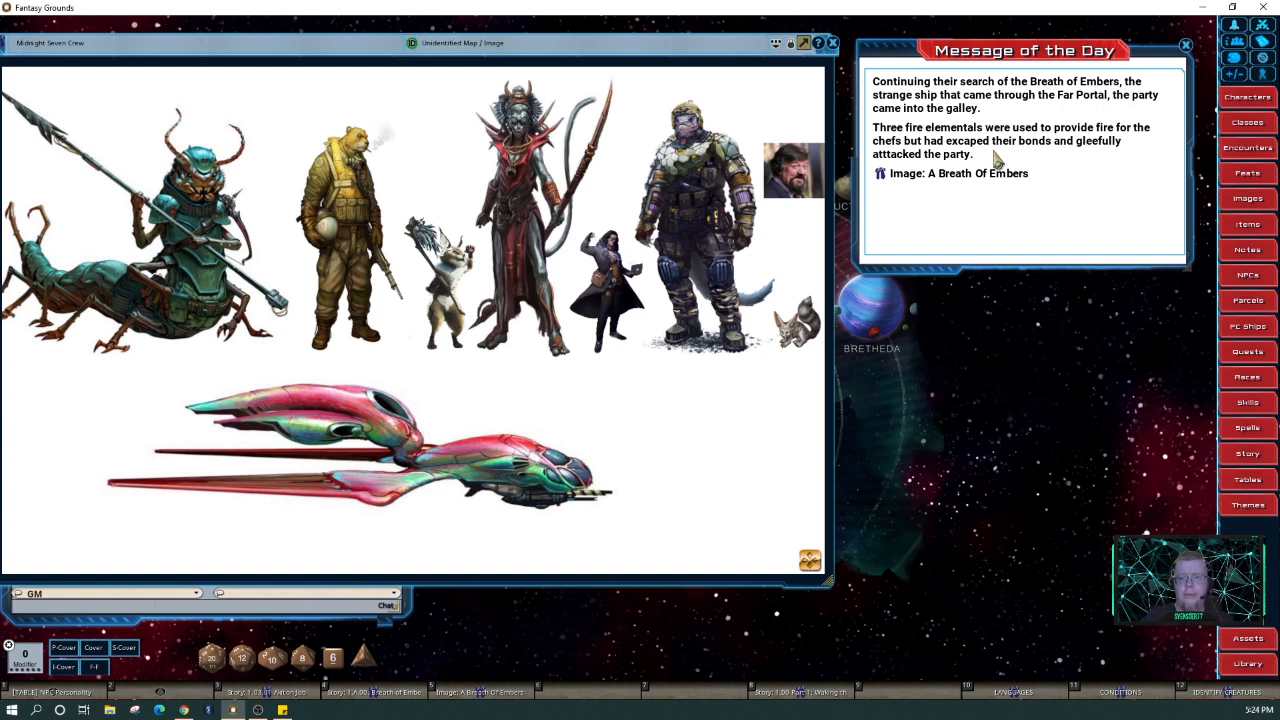
drag(976, 158, 870, 88)
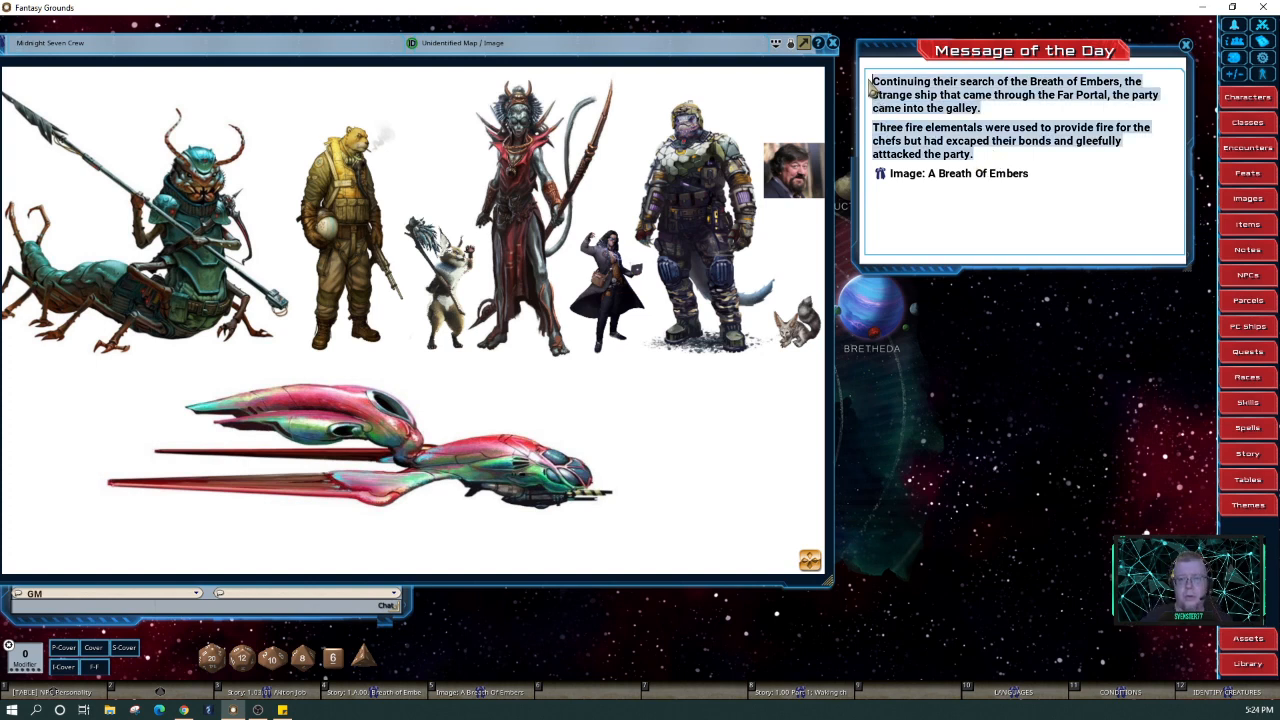
text(Retu)
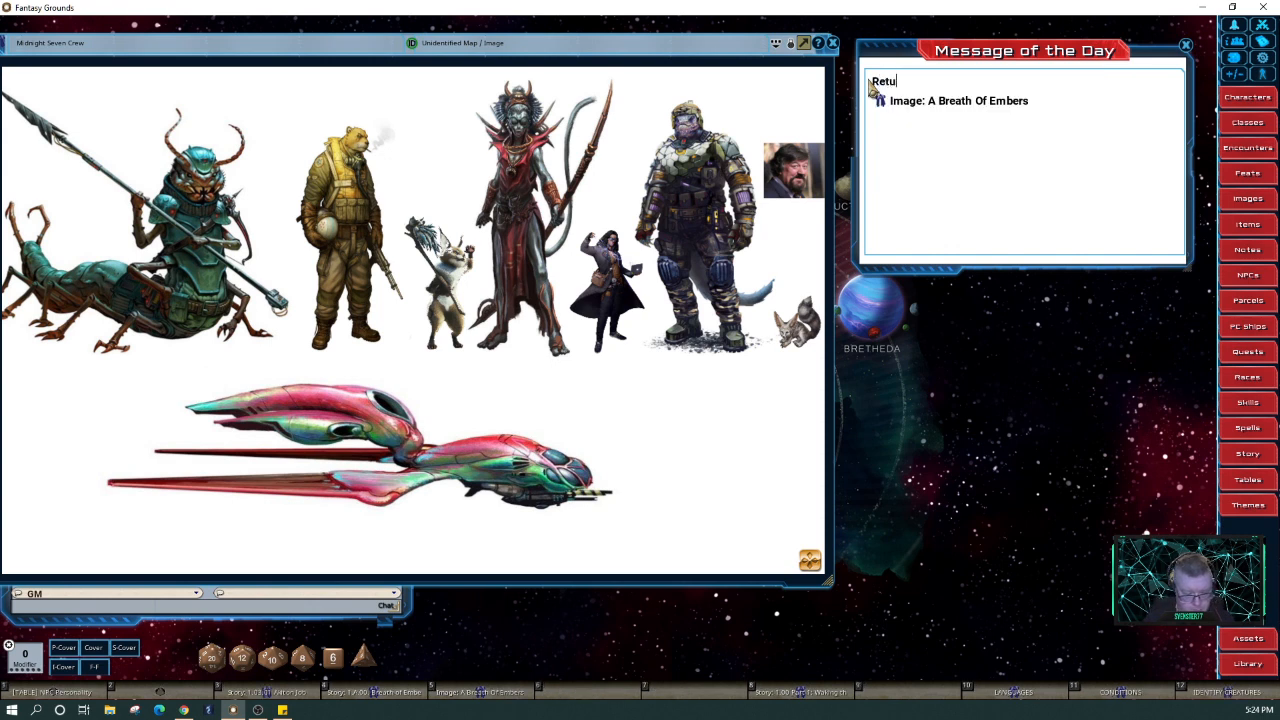
text(rned the bre)
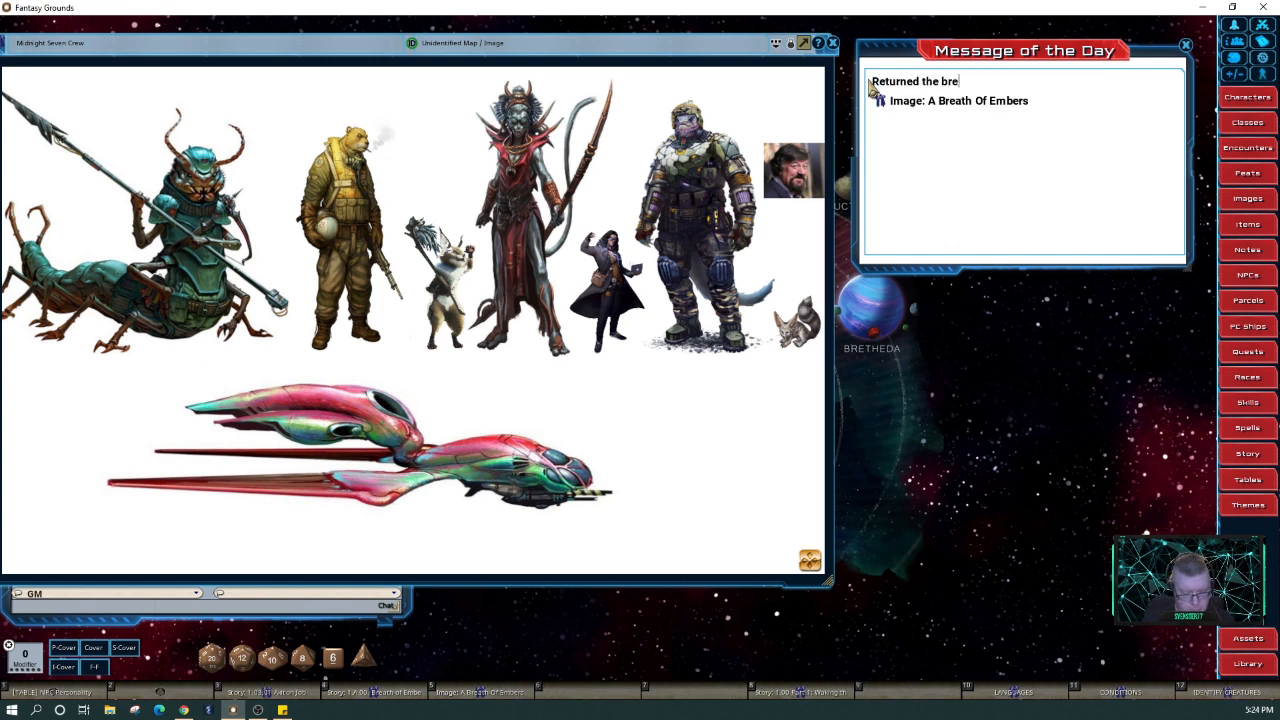
key(BackSpace)
key(BackSpace)
key(BackSpace)
text(Br)
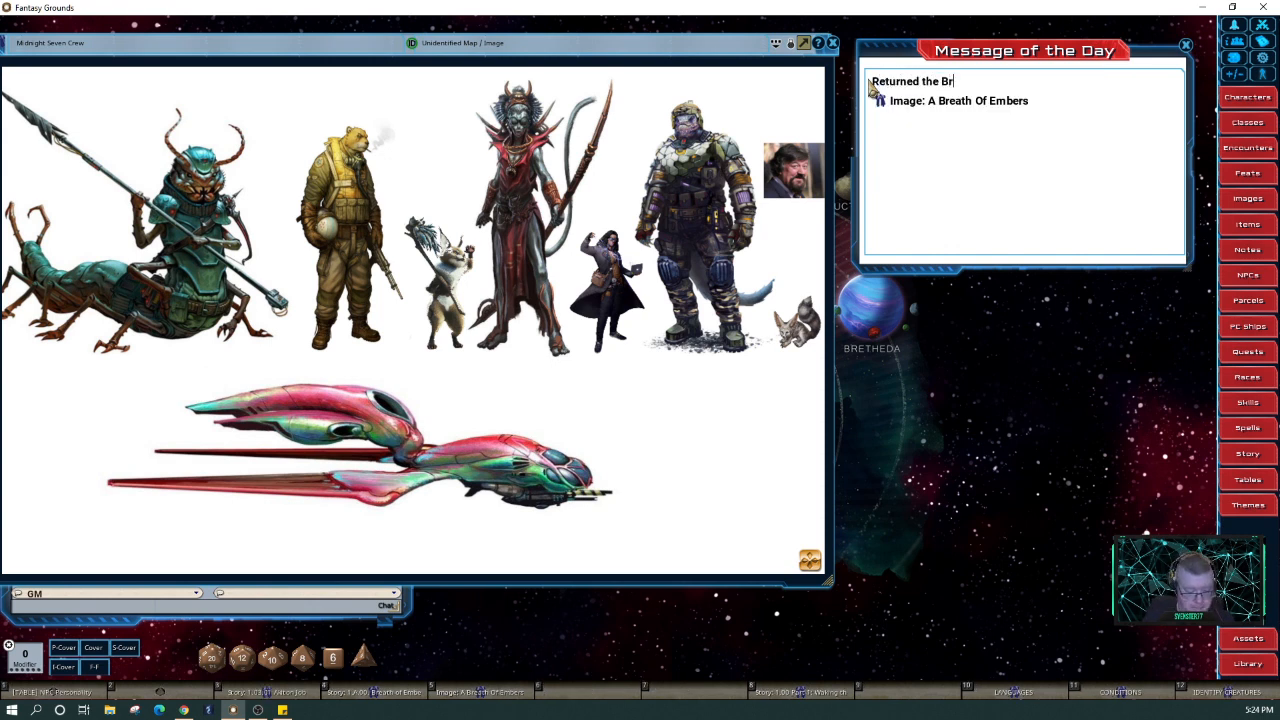
text(eat)
Replace the draft opening in the Message of the Day with "Brought the Breath of Embers to Far Portal Station."
key(BackSpace)
key(BackSpace)
key(BackSpace)
key(BackSpace)
key(BackSpace)
key(BackSpace)
key(BackSpace)
key(BackSpace)
key(BackSpace)
key(BackSpace)
key(BackSpace)
key(BackSpace)
key(BackSpace)
key(BackSpace)
key(BackSpace)
key(BackSpace)
key(BackSpace)
key(BackSpace)
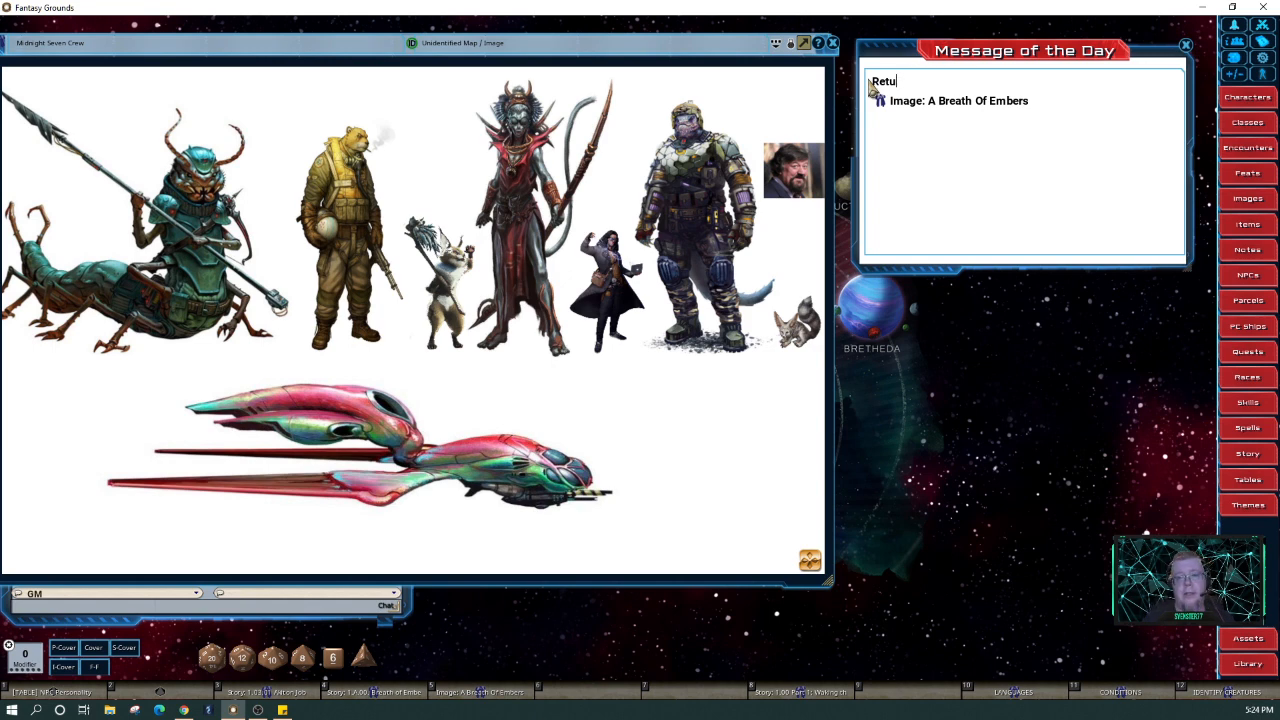
text(Broug)
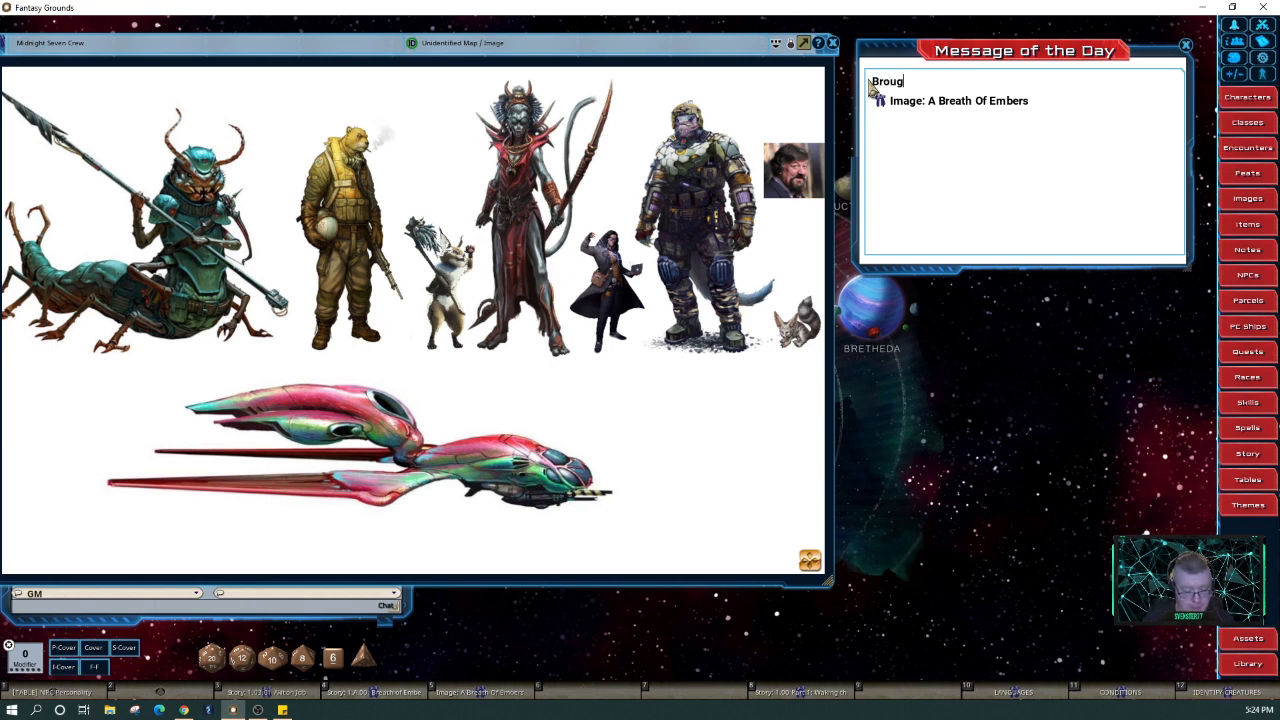
text(ht the Brea)
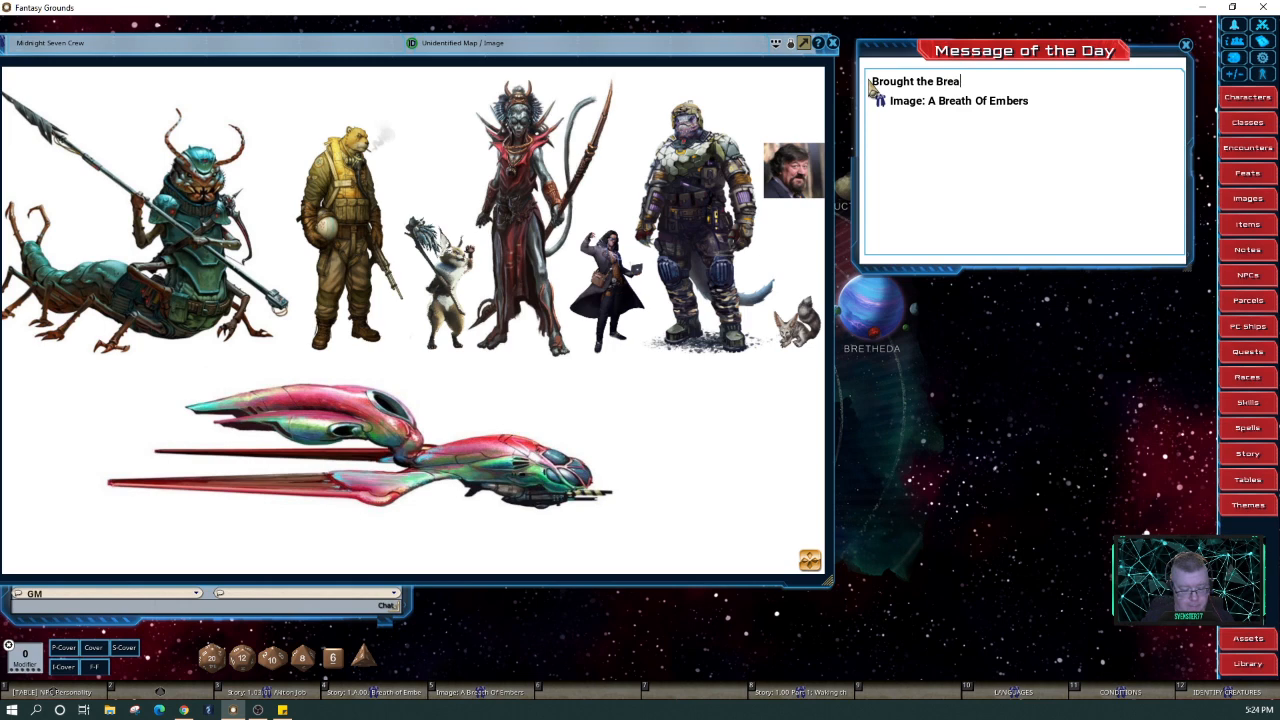
text(th of Emb)
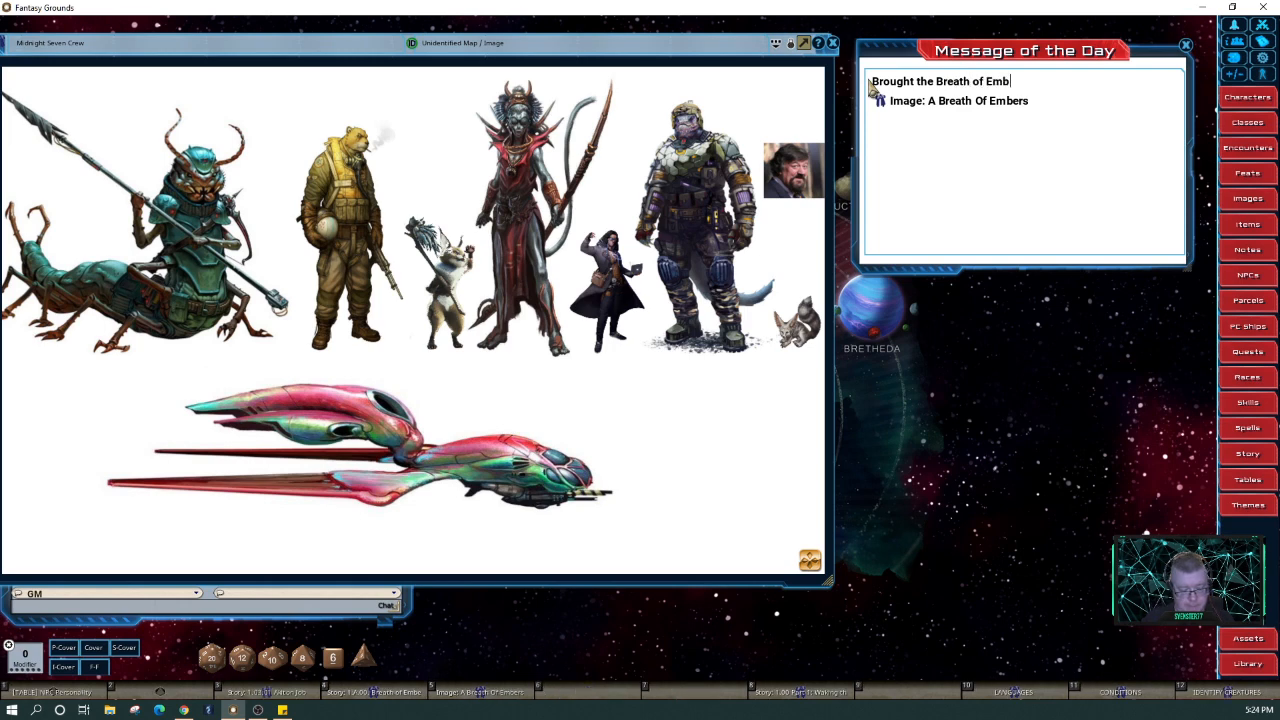
text(ers to Far Portal )
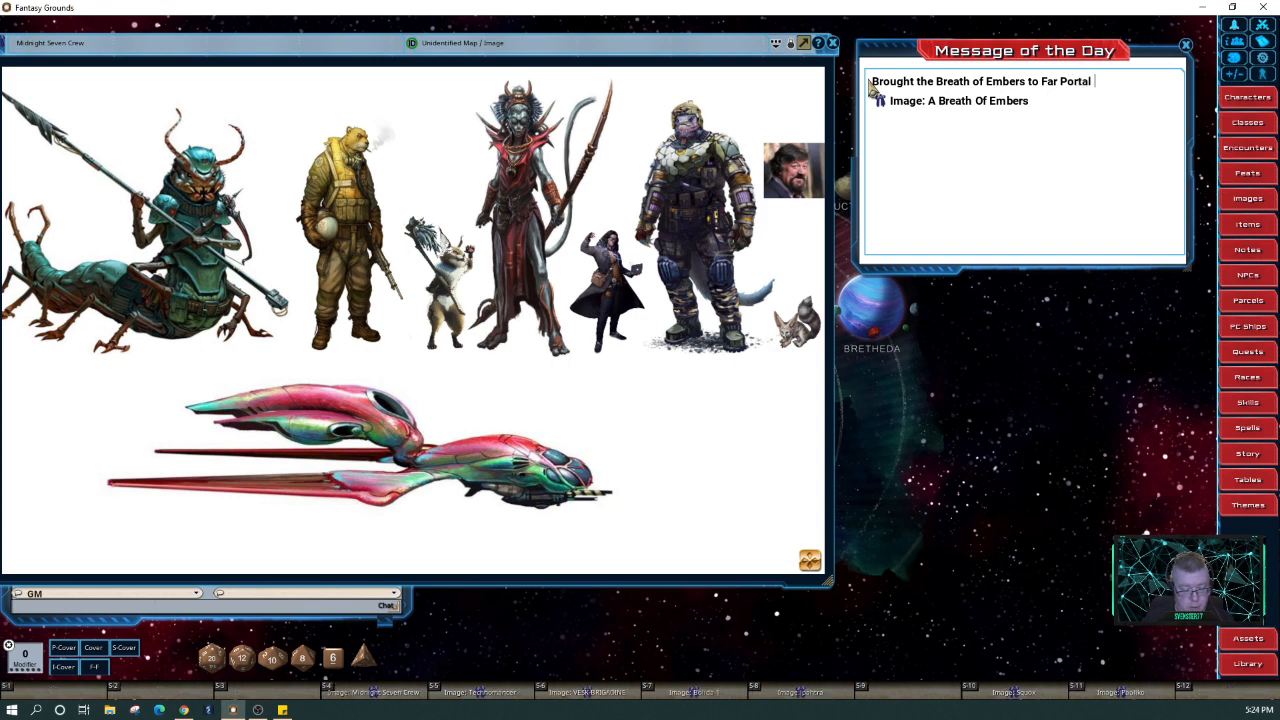
text(Station.)
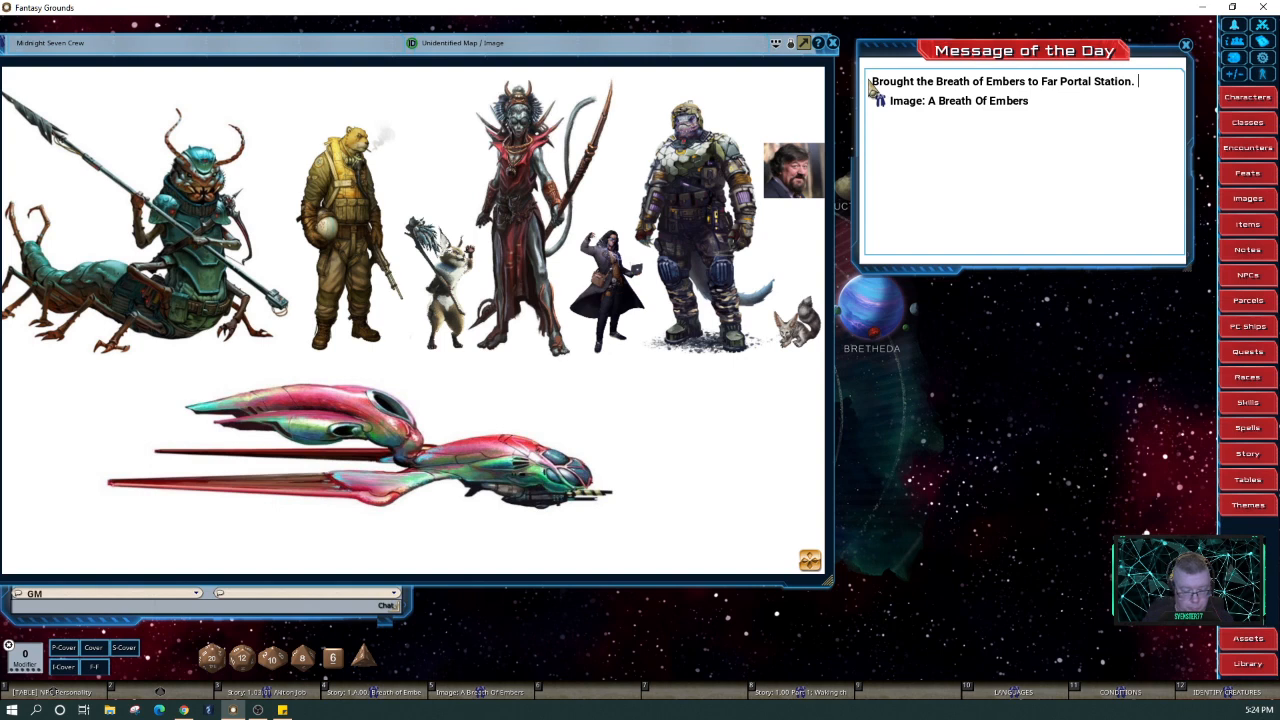
Continue the first paragraph with "Rested for the night after answering a lot of questions from the scientists."
key(shift)
text(Rested f)
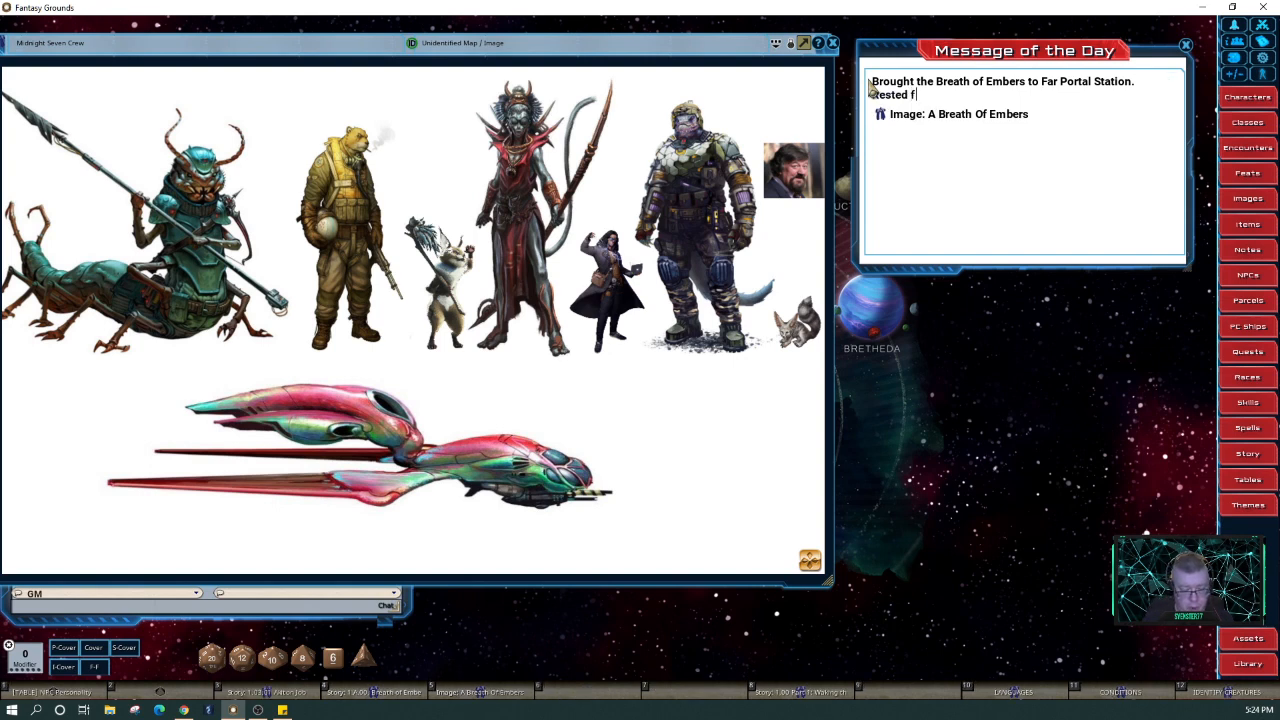
text(or the night after an)
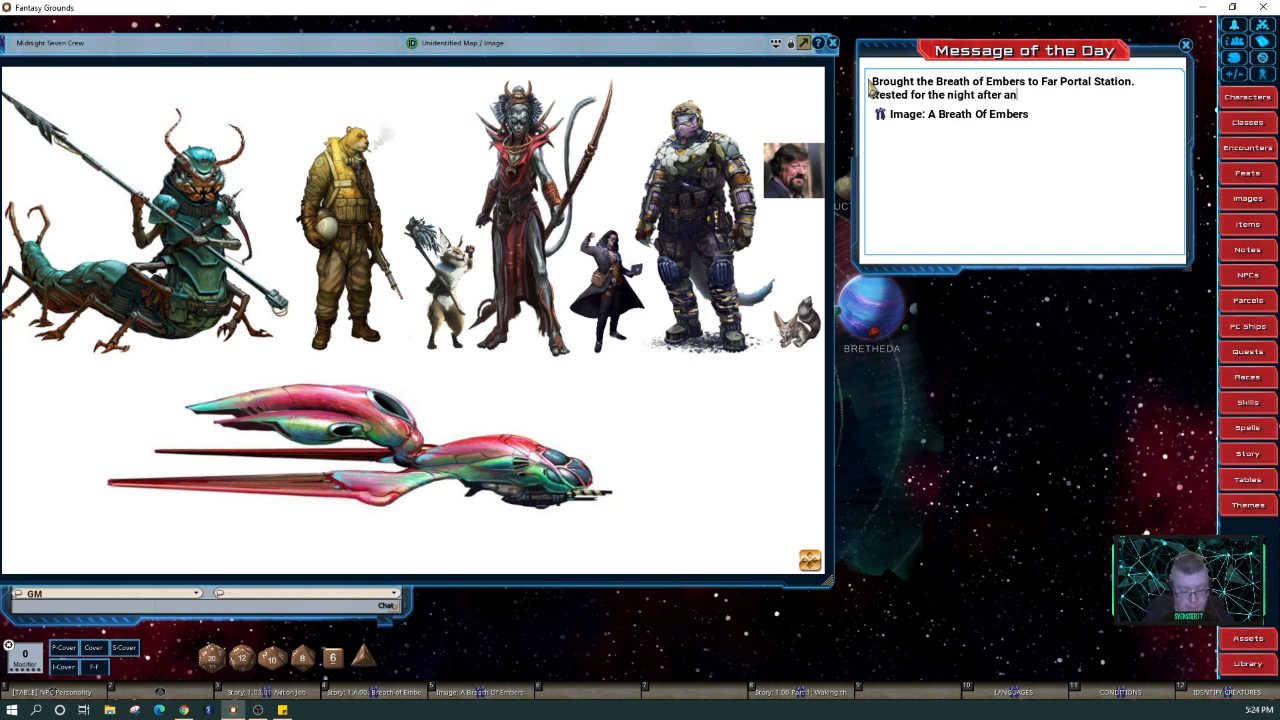
text(swering a)
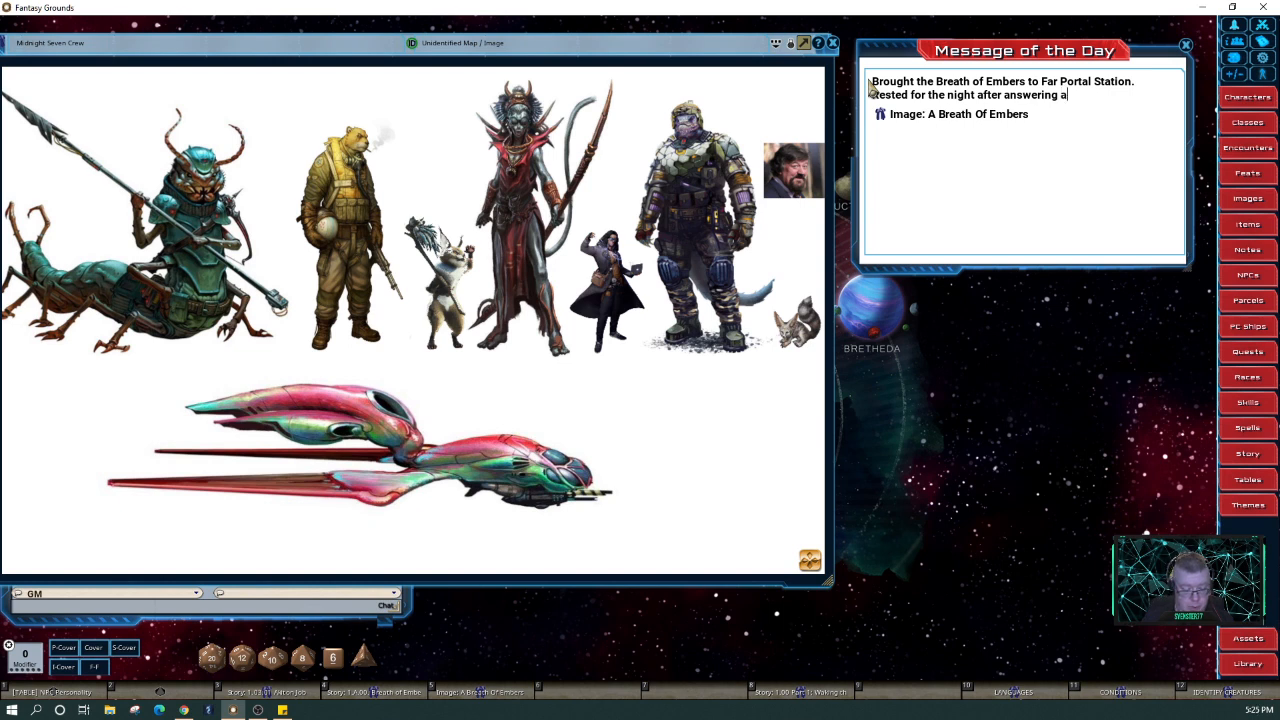
text( lot of questions )
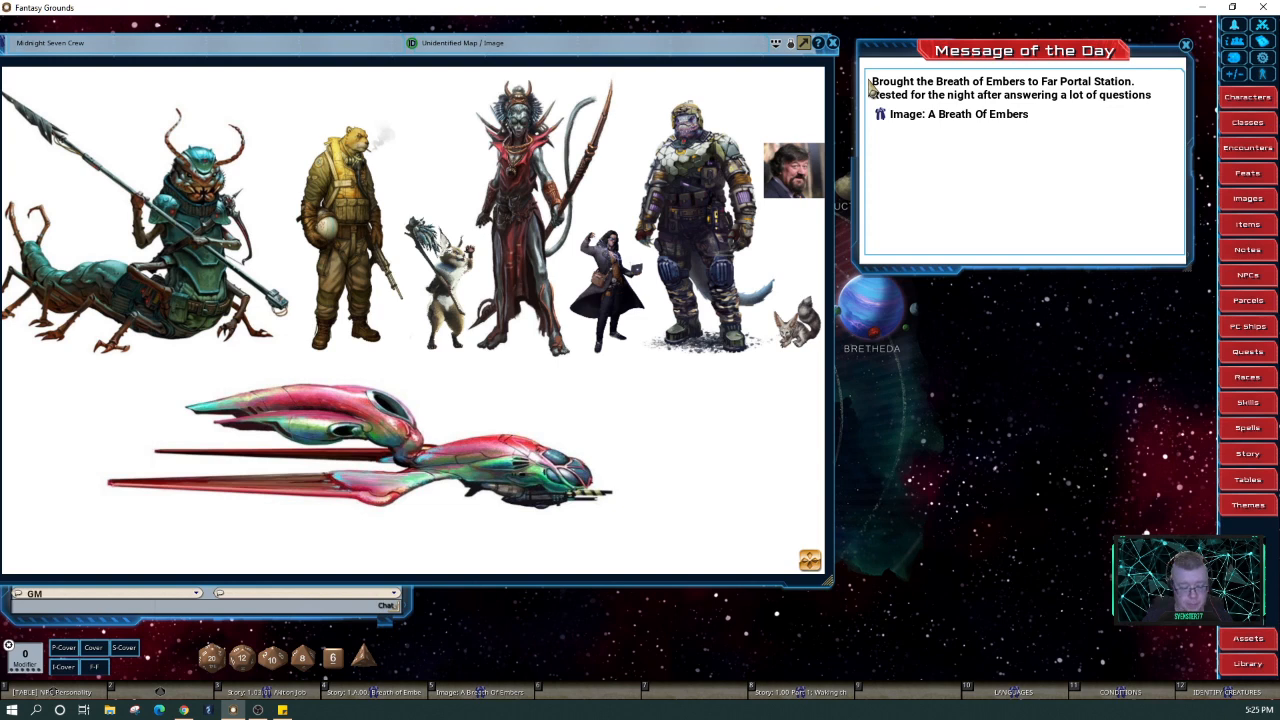
text(from the s)
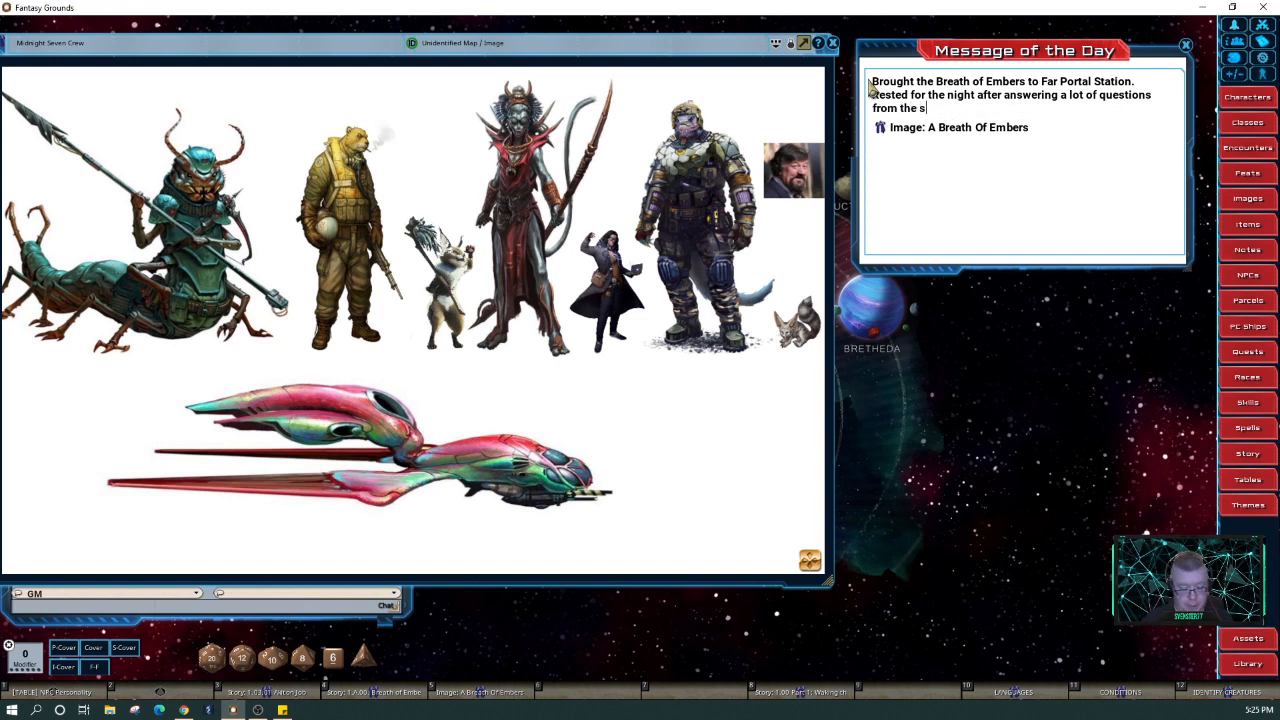
text(cientists.)
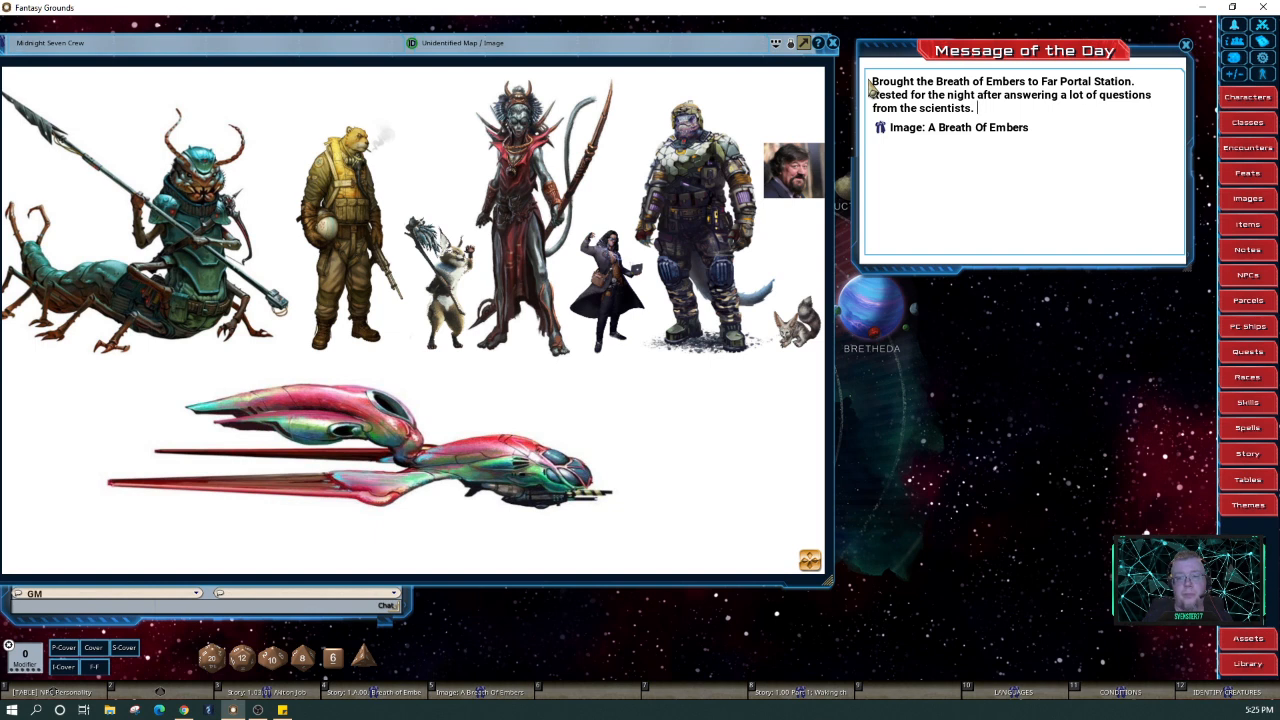
Add a second paragraph reading "Headed through the drift toward Akiton" above the image link
key(Return)
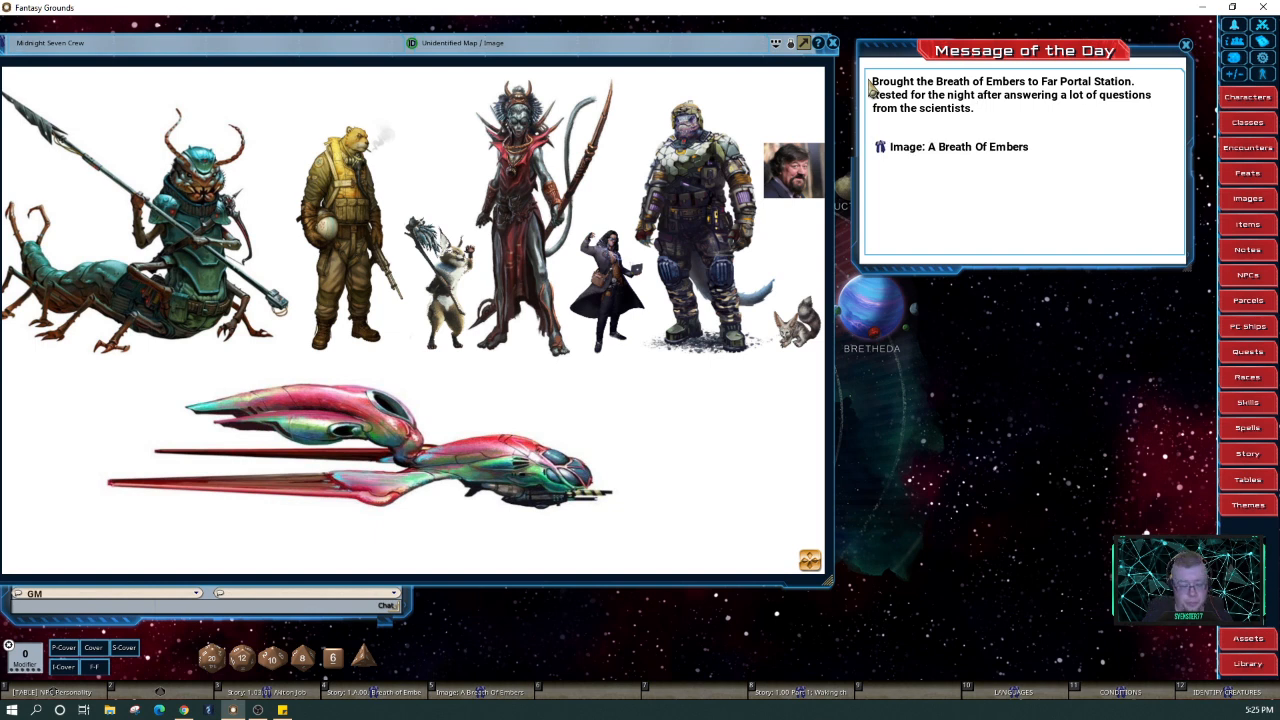
text(Hea)
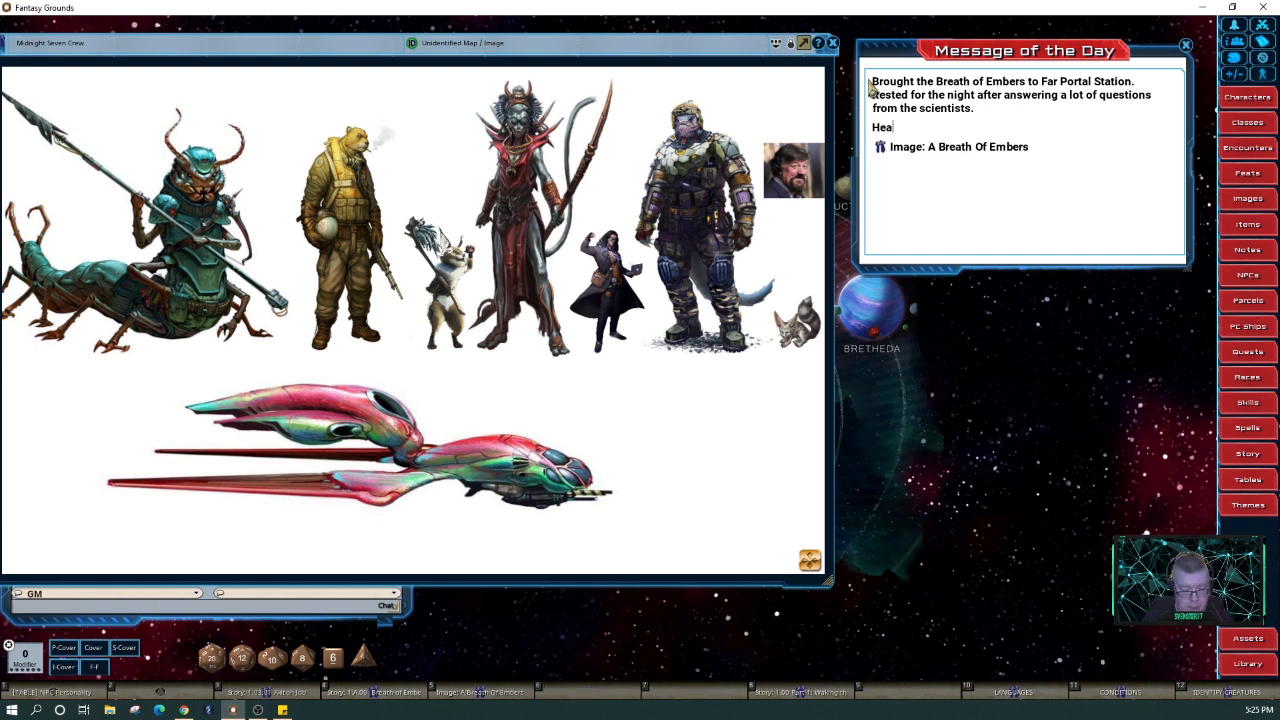
text(ded through to)
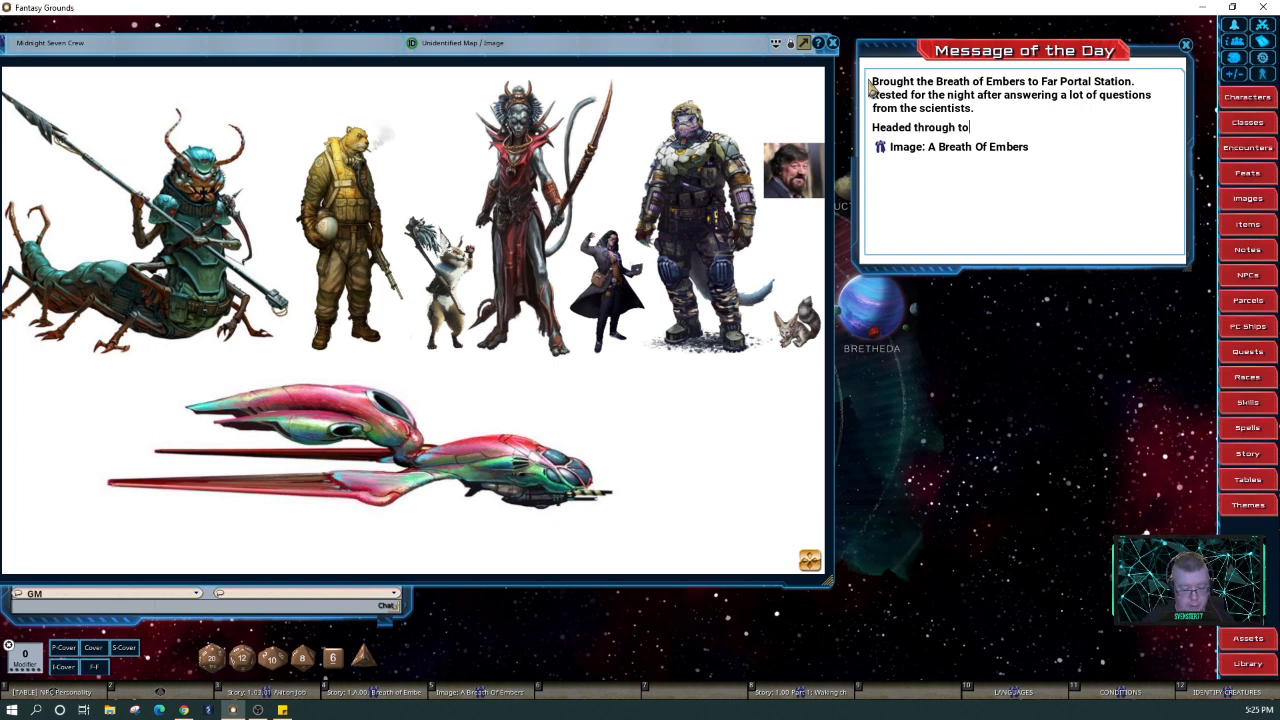
key(BackSpace)
text(he)
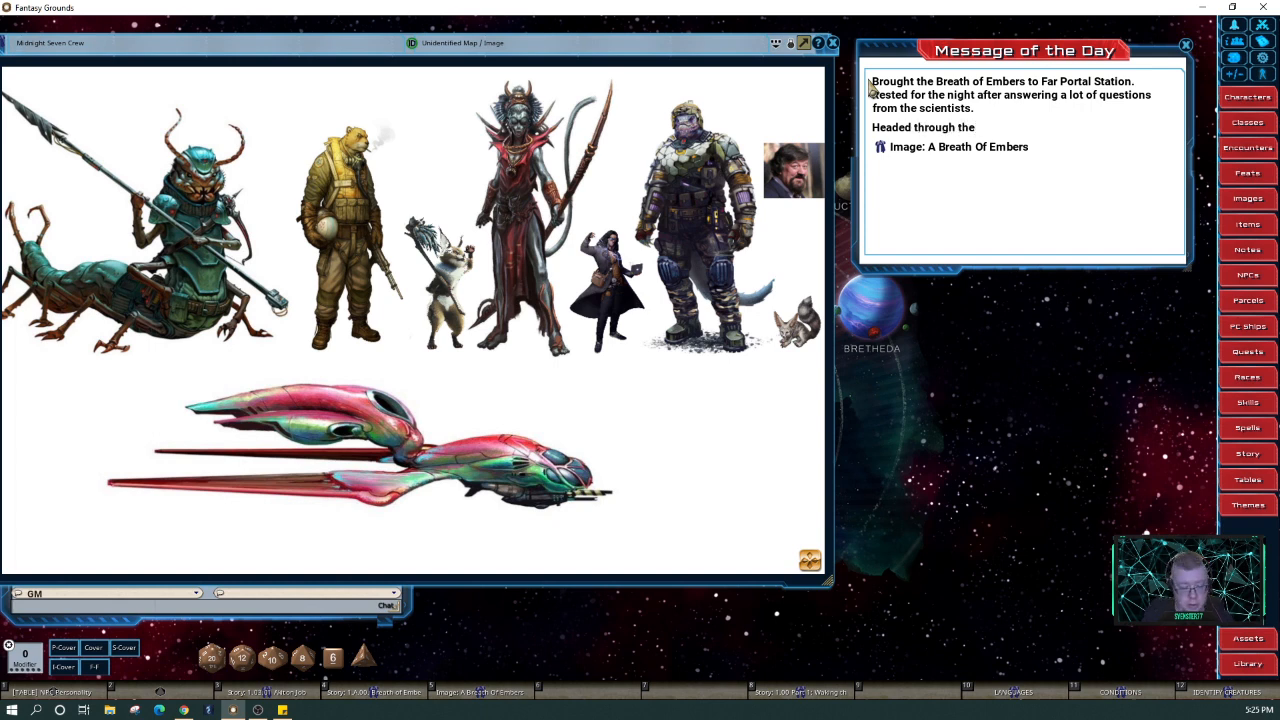
text( drift t)
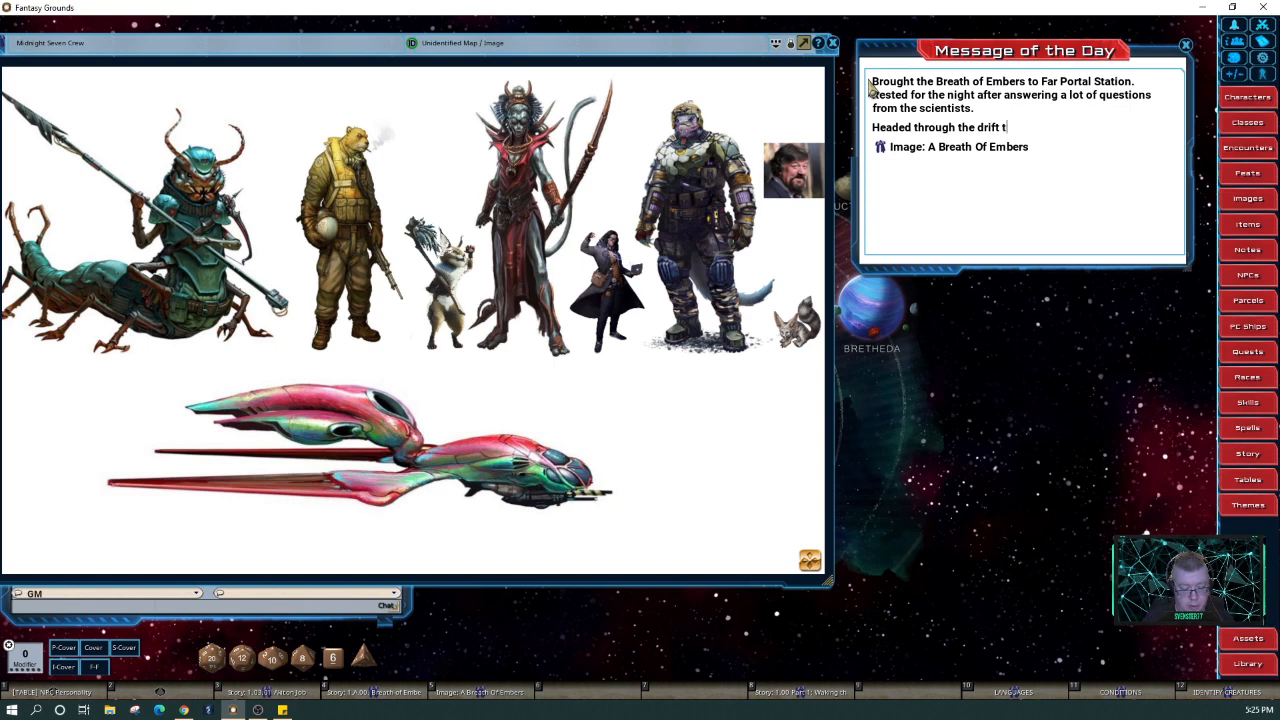
text(oward Akiton)
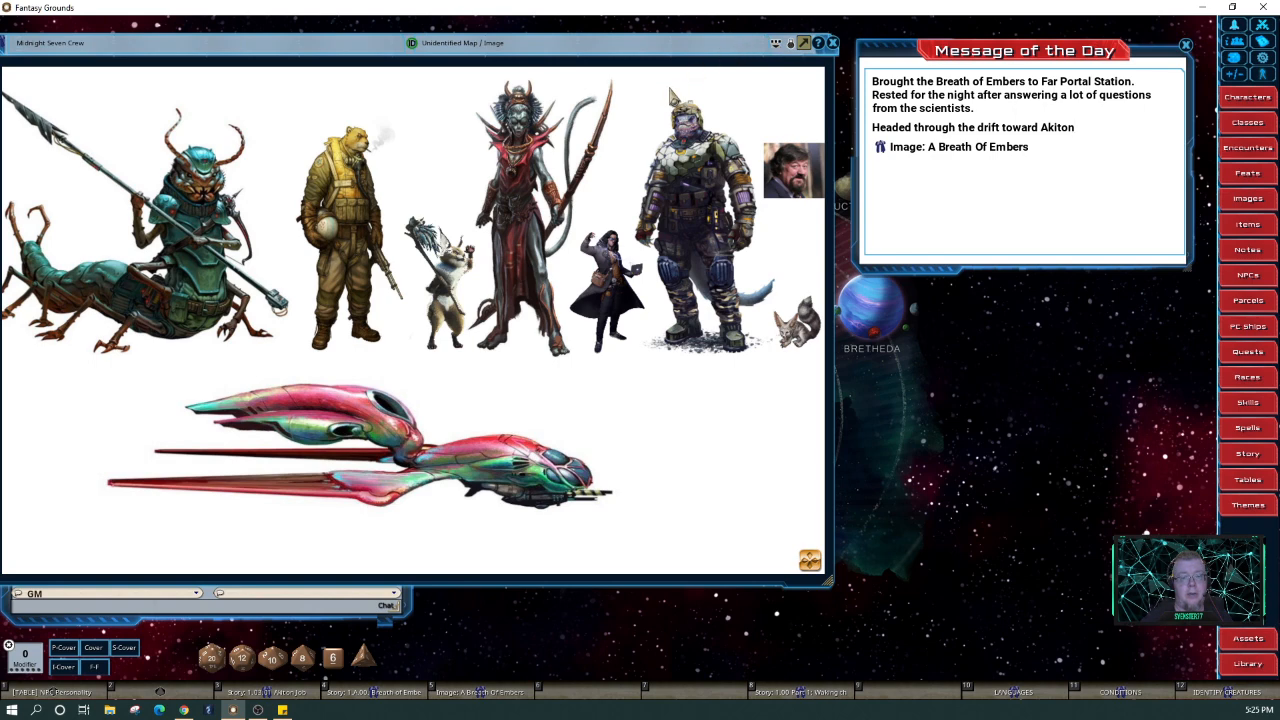
Close the Midnight Seven Crew image and move the round floating icon from the chat window's edge to above the star map
right_click(674, 90)
click(700, 58)
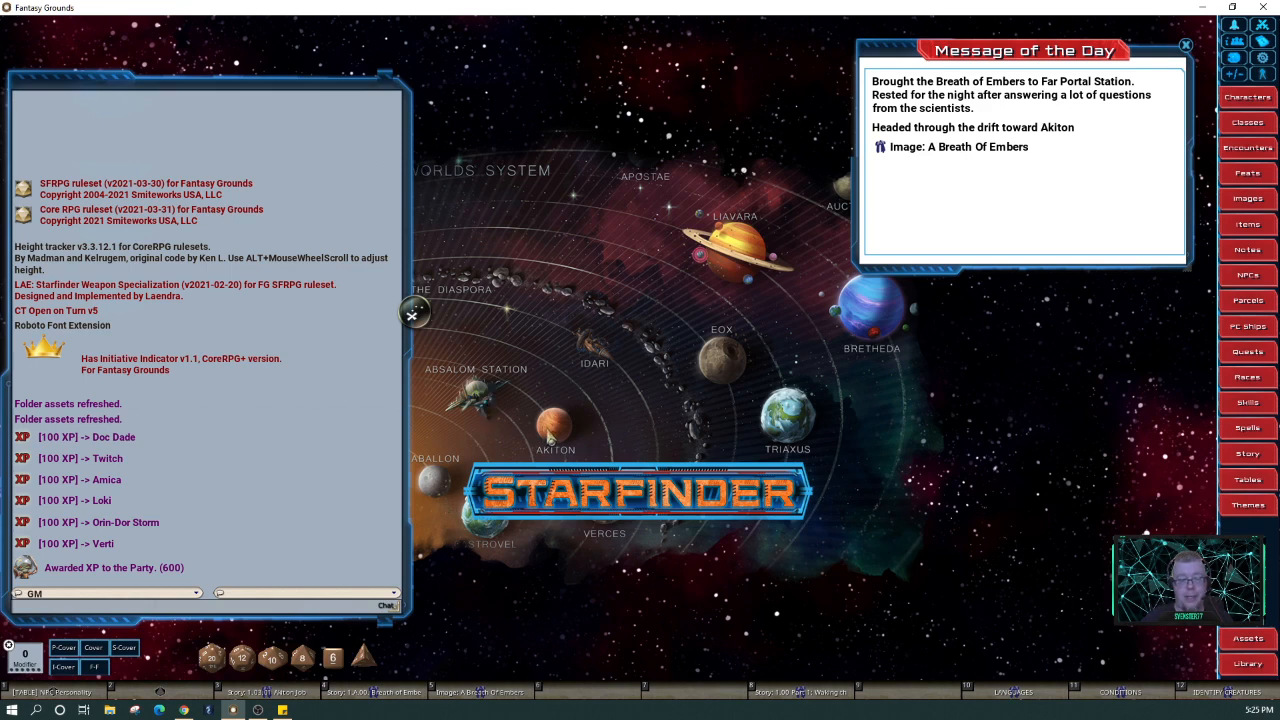
drag(546, 123, 731, 65)
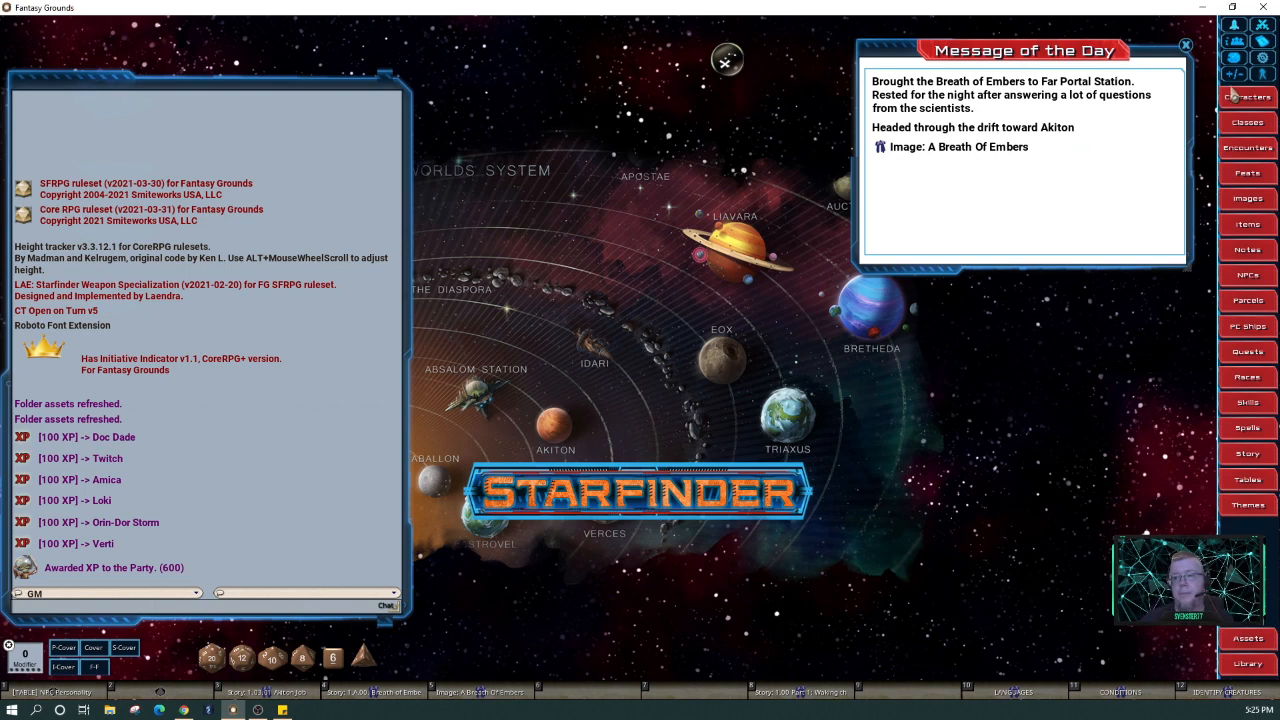
Open the Calendar, look up the Calendars module in the Library's data module list, and close these windows
click(1262, 42)
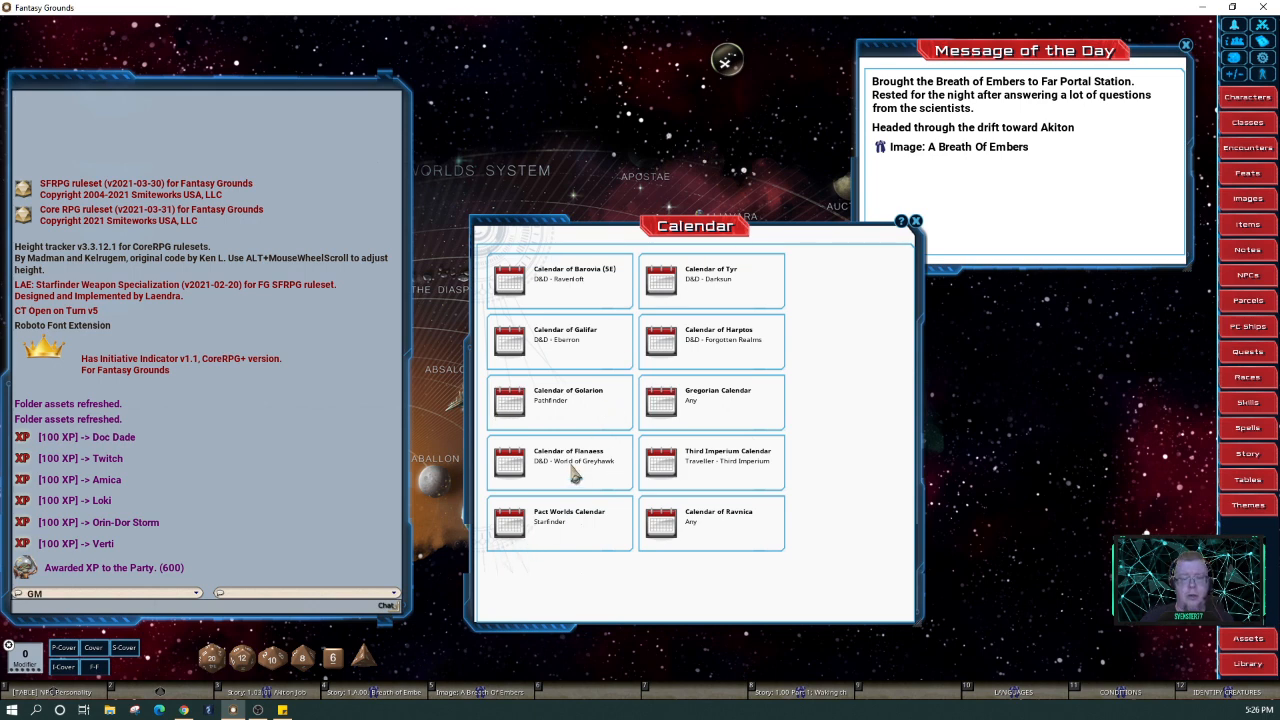
click(1248, 640)
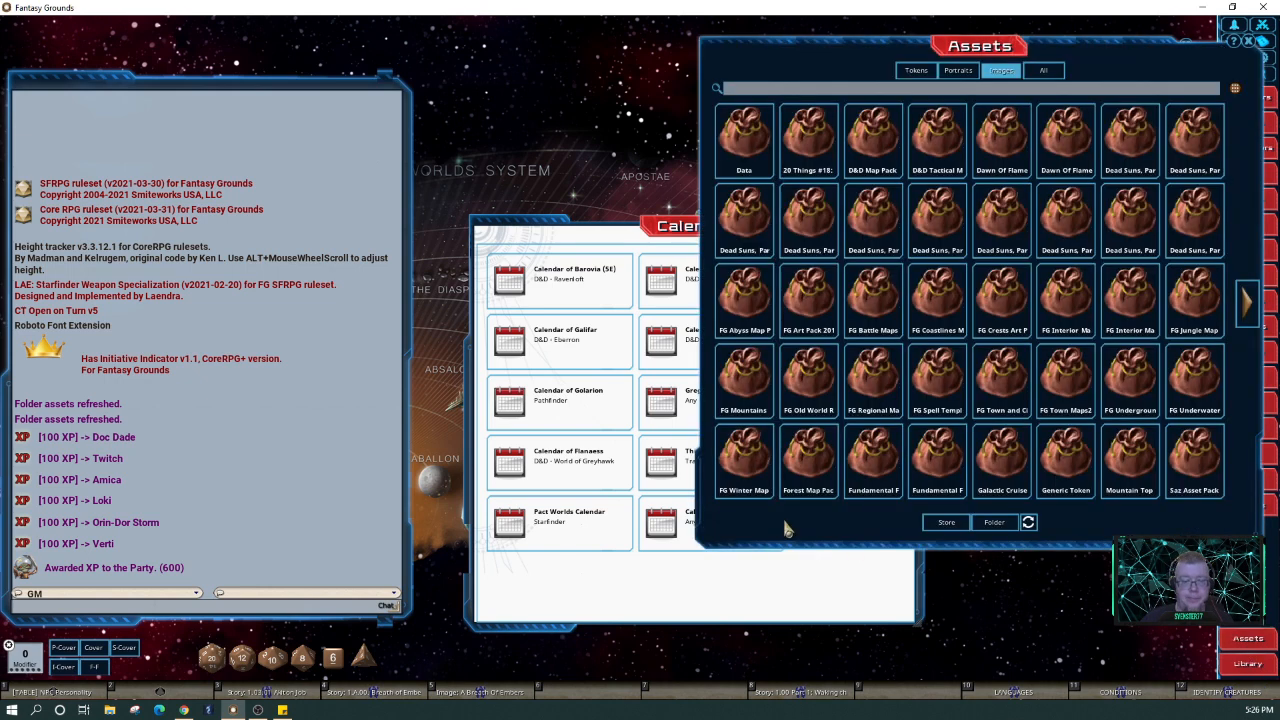
click(1257, 50)
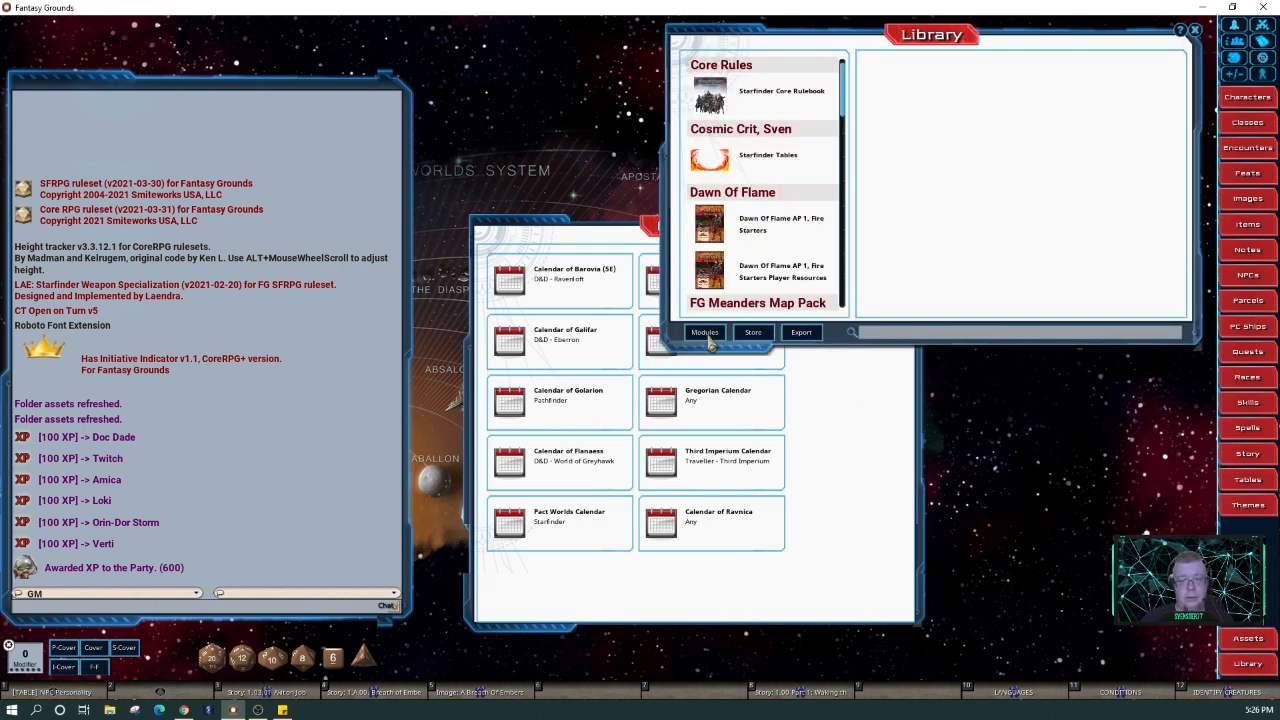
click(706, 334)
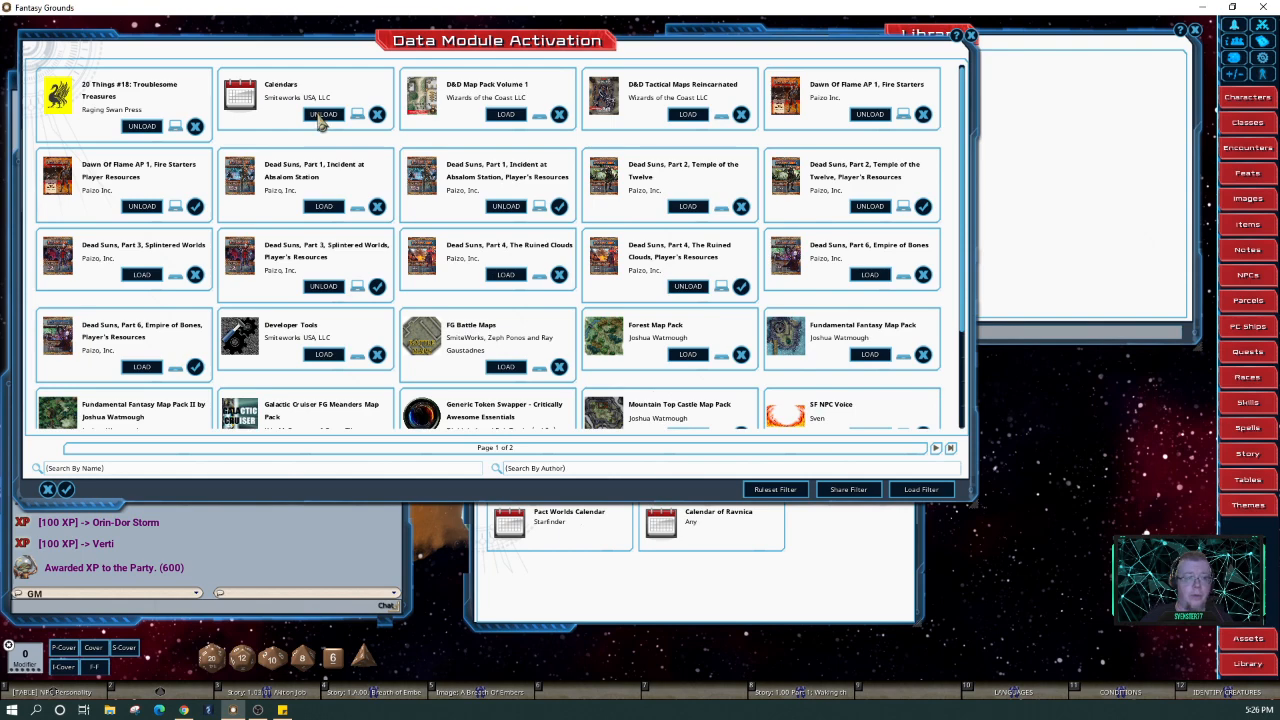
click(971, 37)
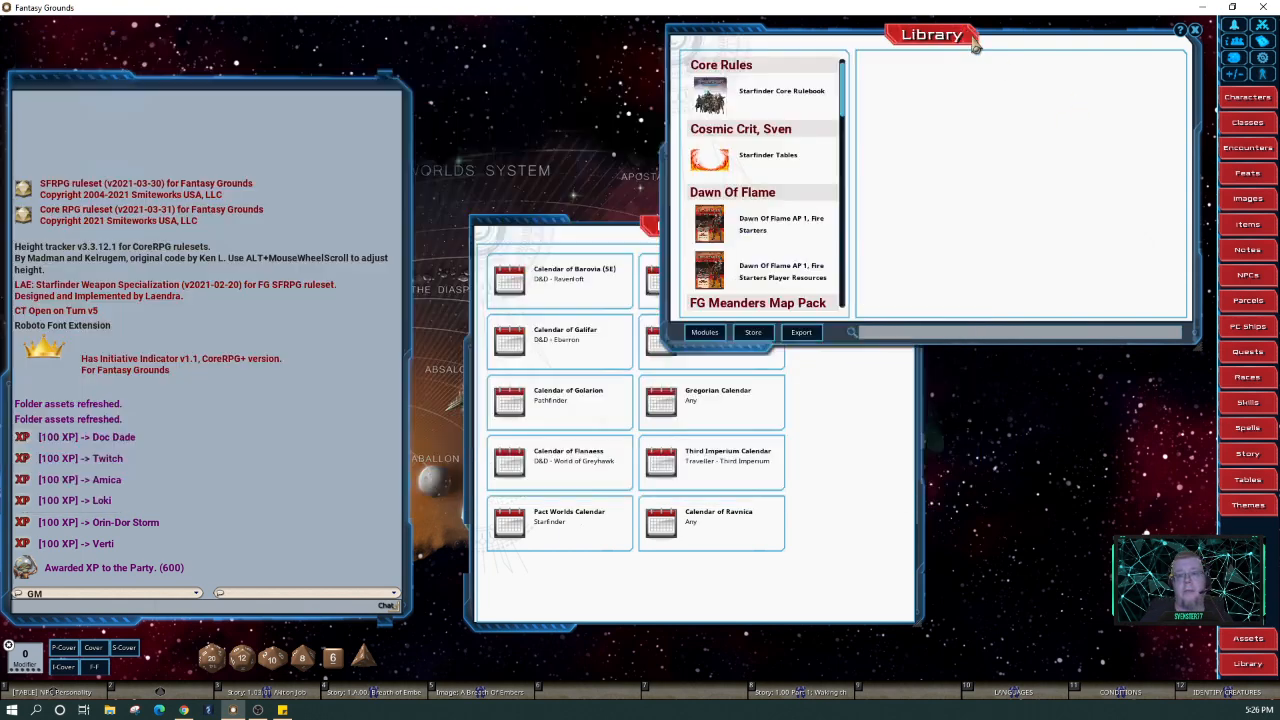
click(1196, 34)
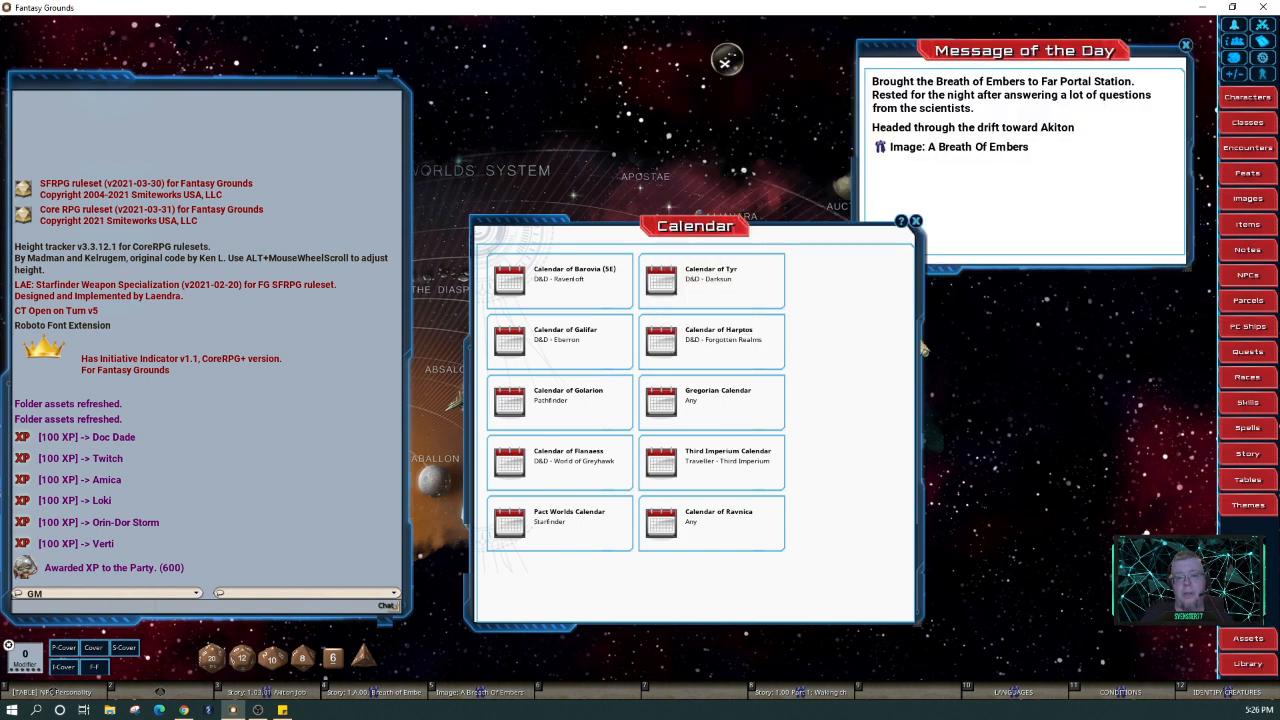
click(1263, 40)
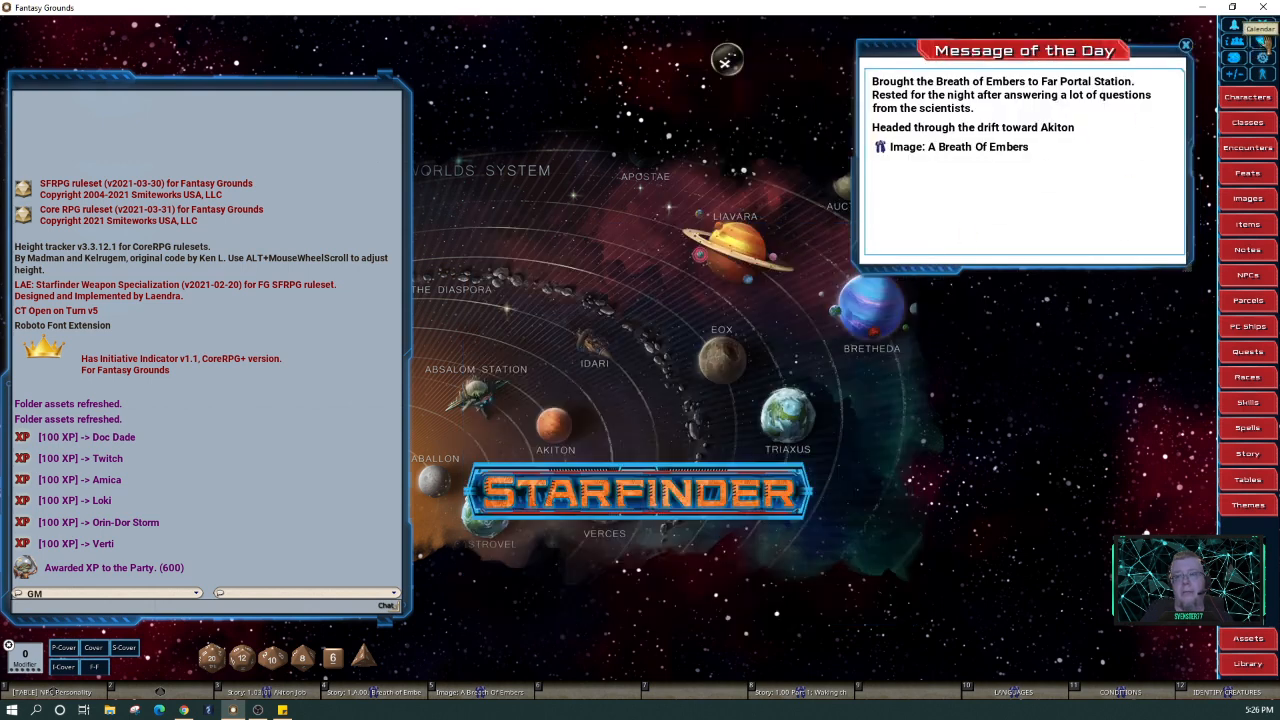
Choose the Pact Worlds Calendar for the campaign and resize and reposition its window to show all twelve months in four columns
click(1264, 40)
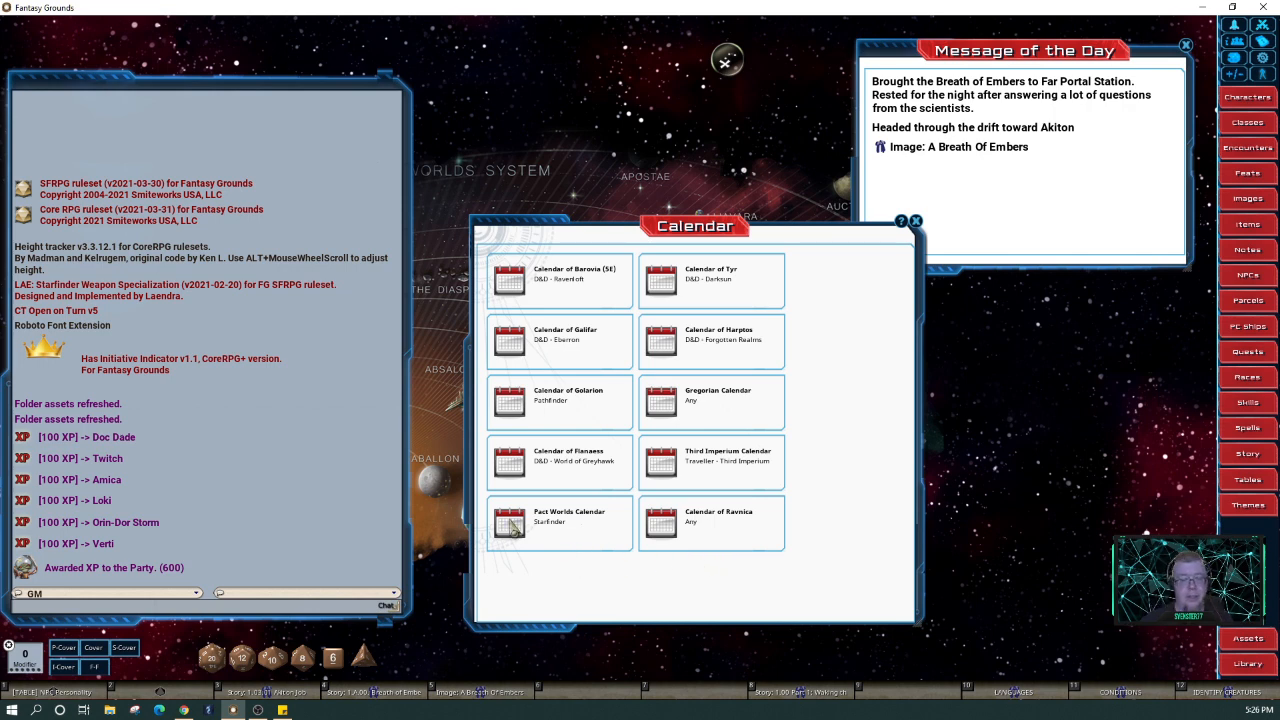
click(558, 524)
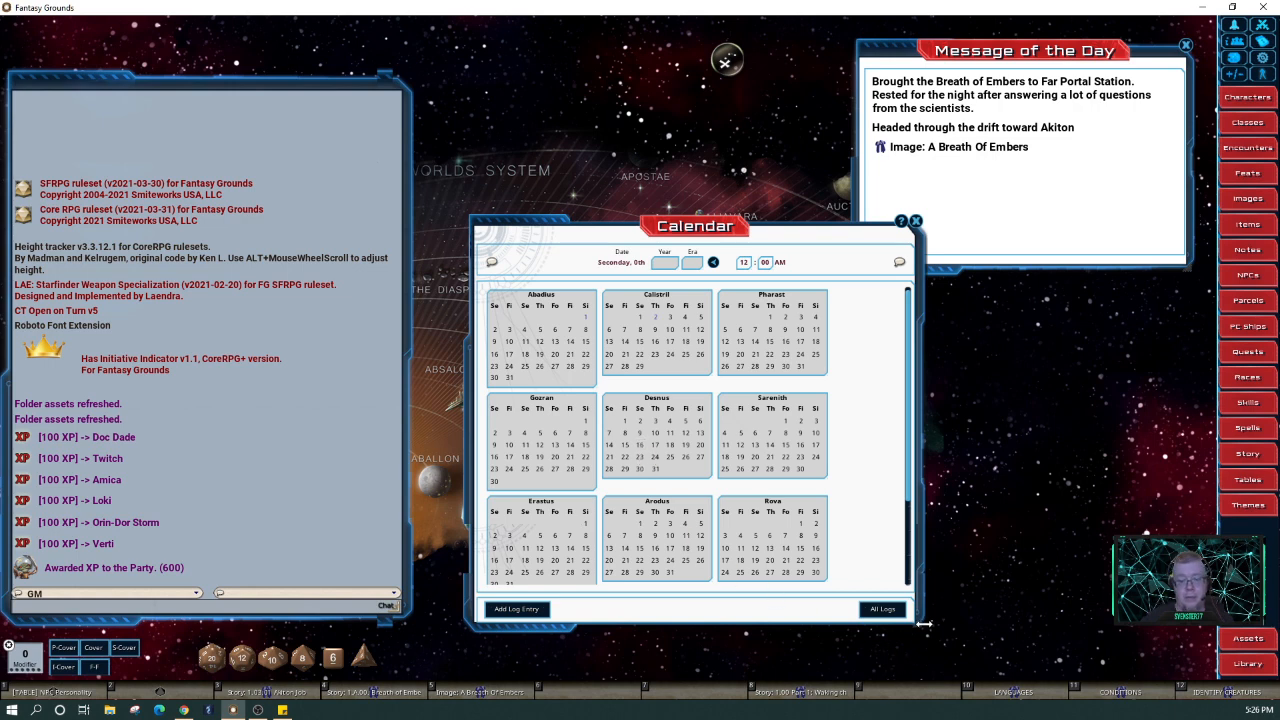
drag(924, 624, 1162, 624)
drag(914, 488, 670, 390)
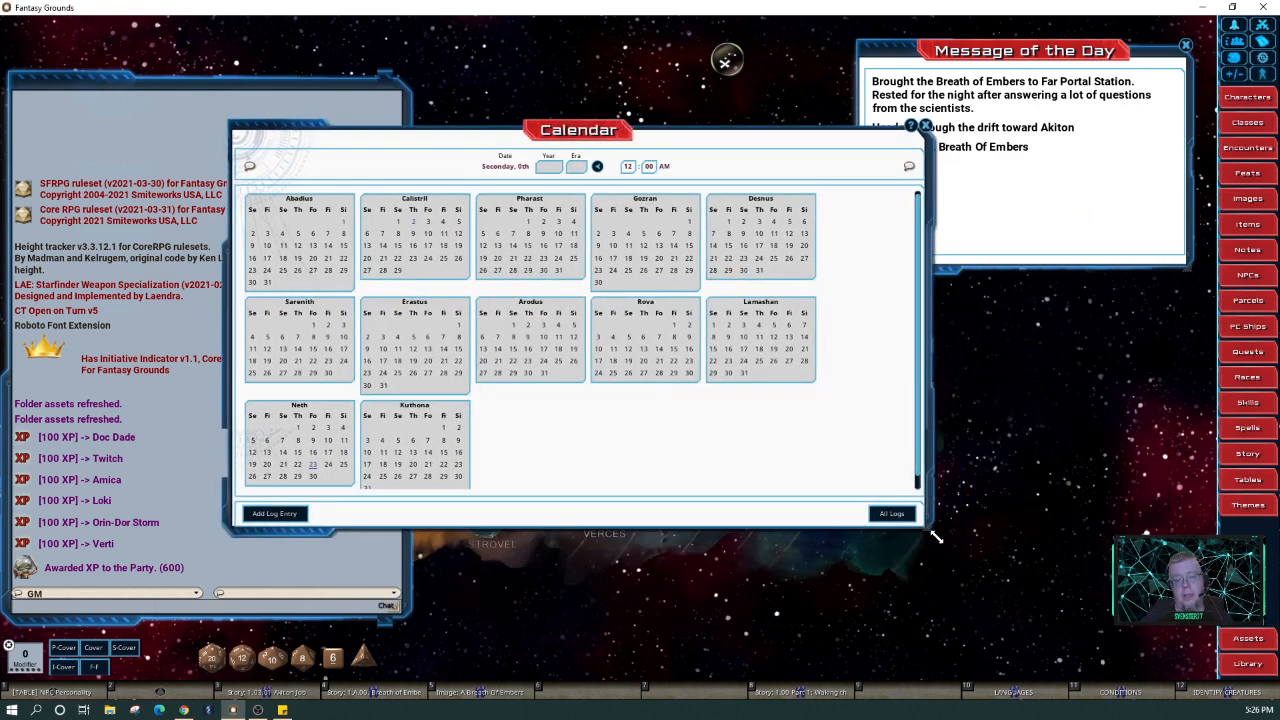
drag(926, 547, 768, 548)
drag(653, 168, 955, 220)
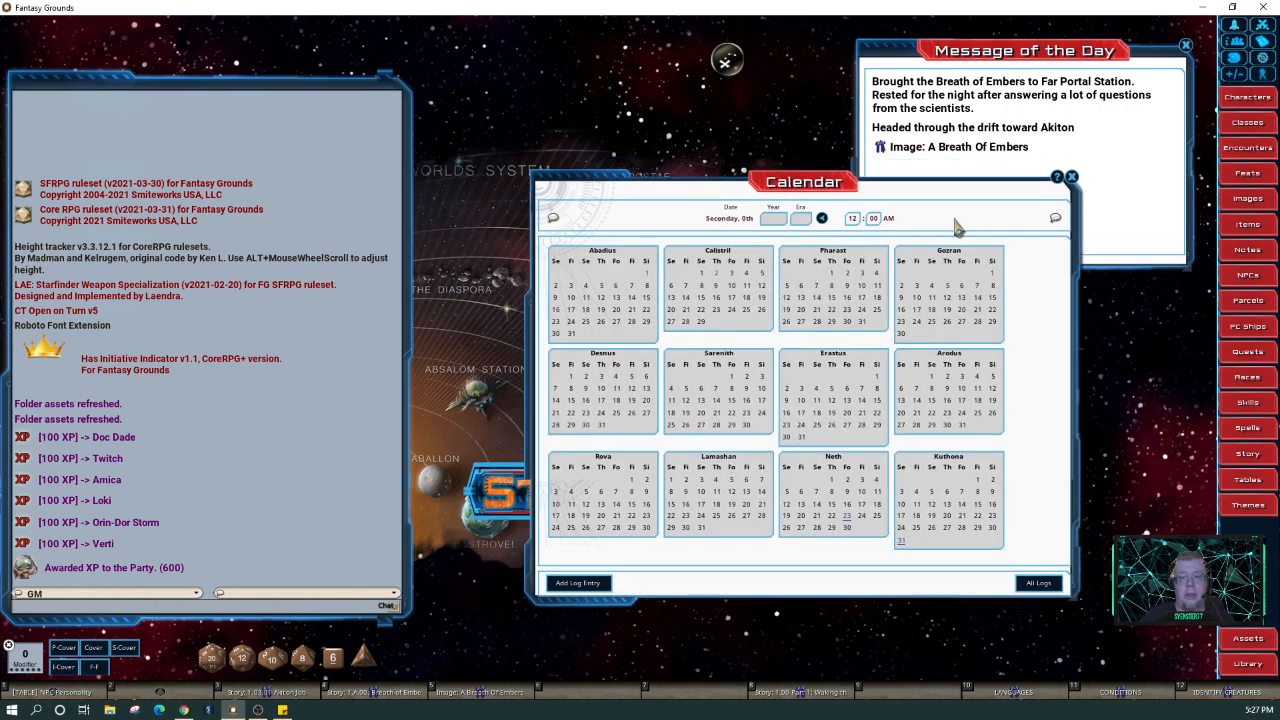
Set the calendar's year to 320 and its era to AG
click(773, 218)
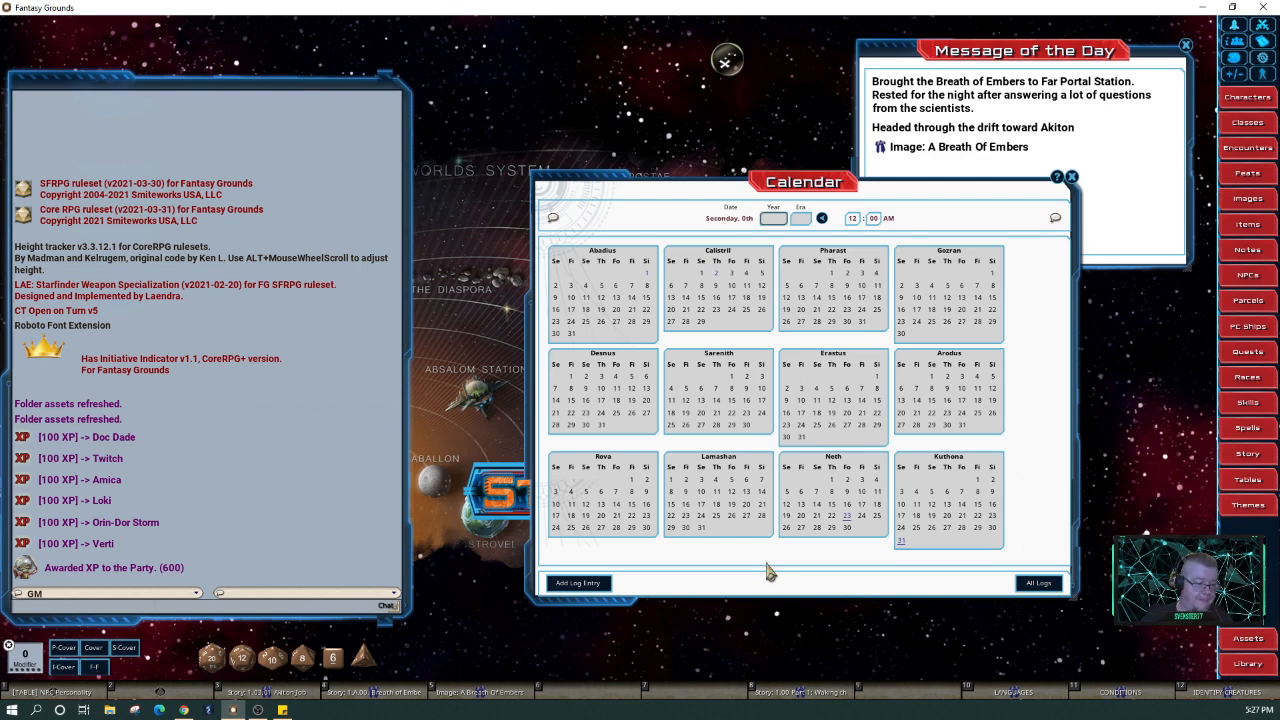
text(320)
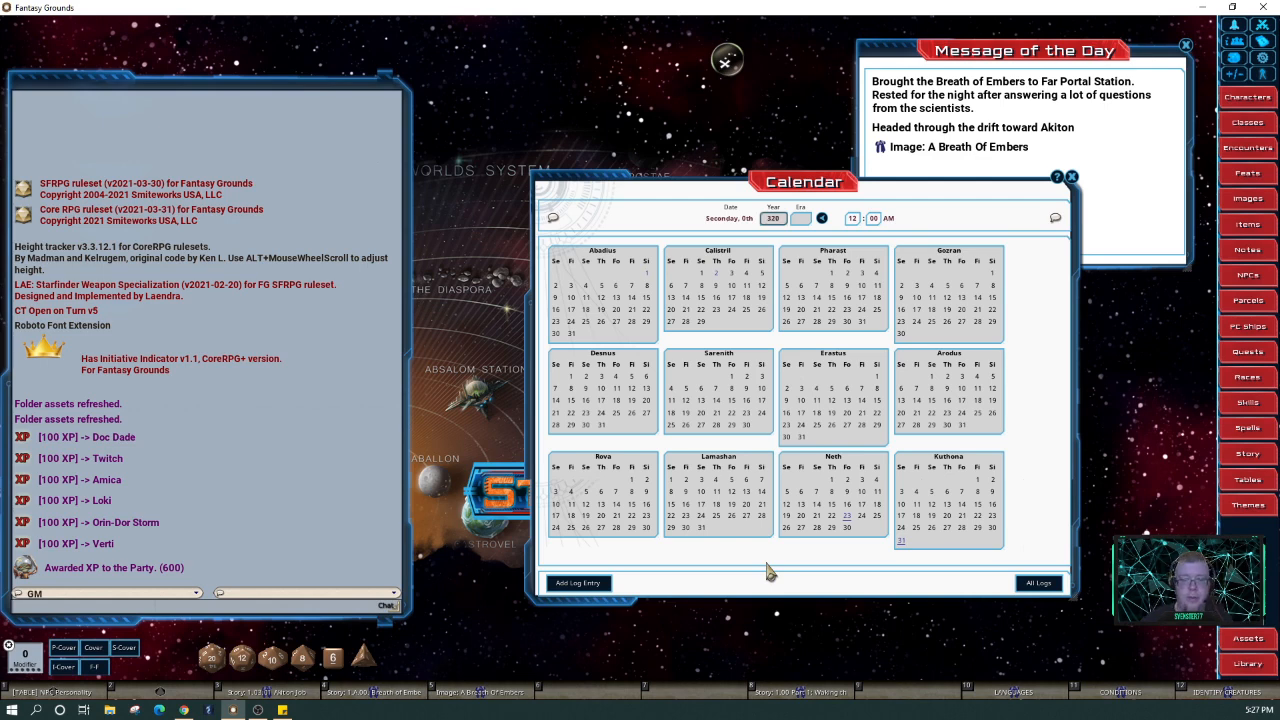
click(801, 219)
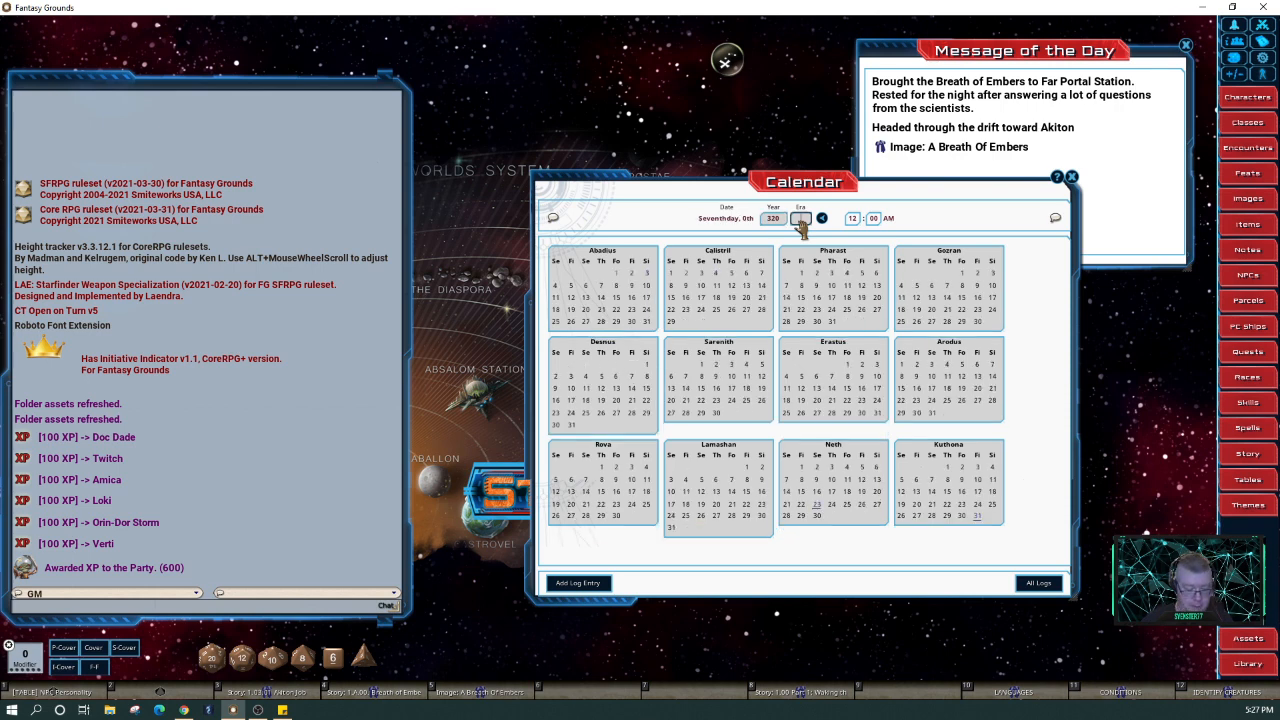
text(AG)
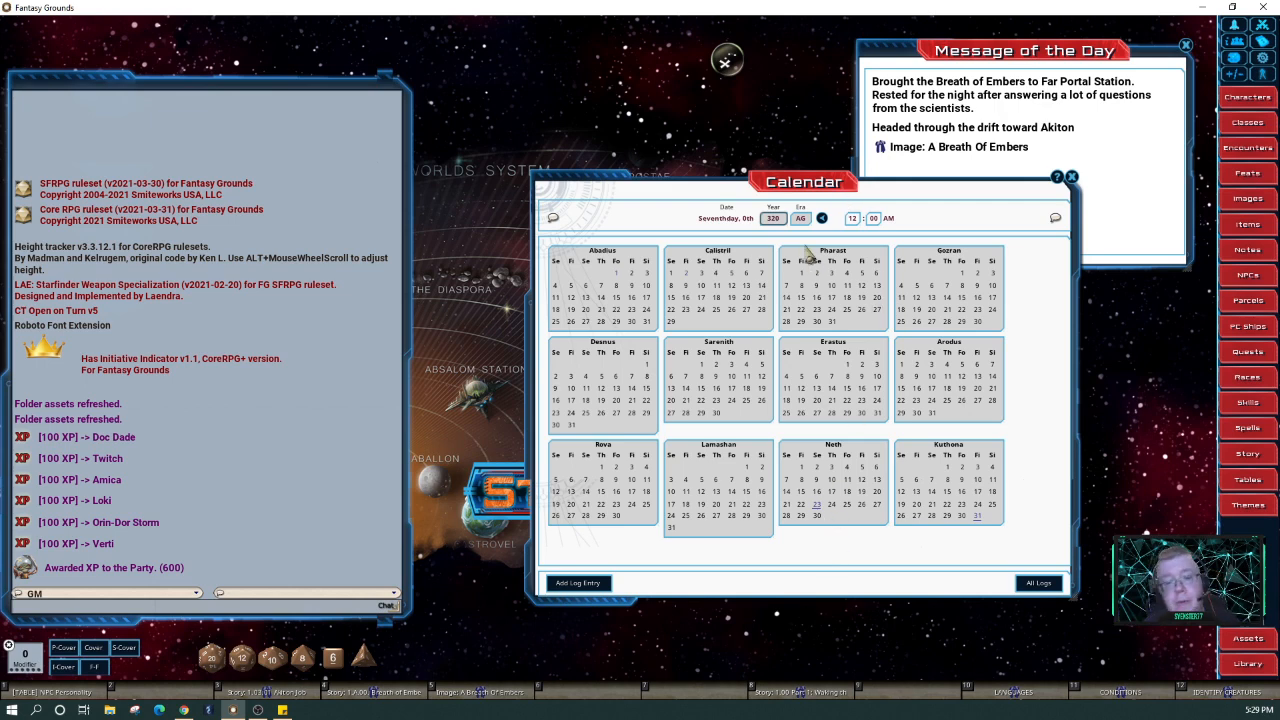
Set the calendar's year to 318 and roll 2d4 into the chat
scroll(790, 230, down, 2)
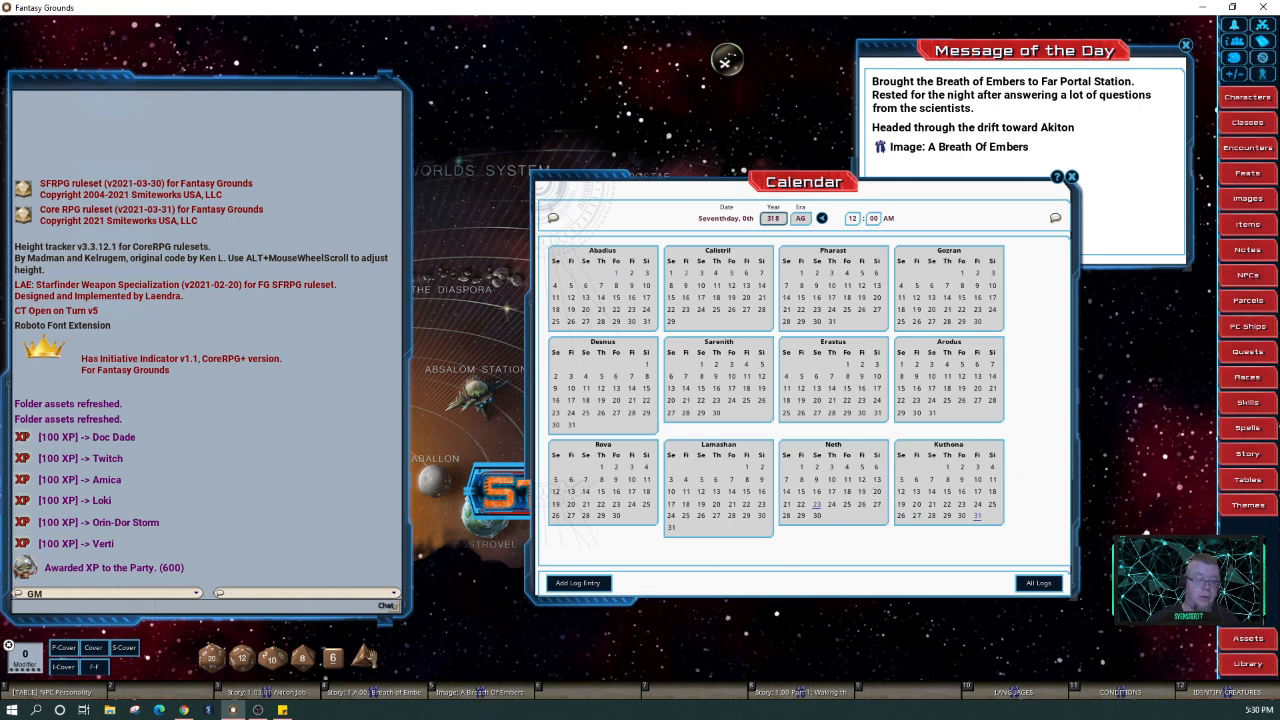
drag(363, 655, 427, 574)
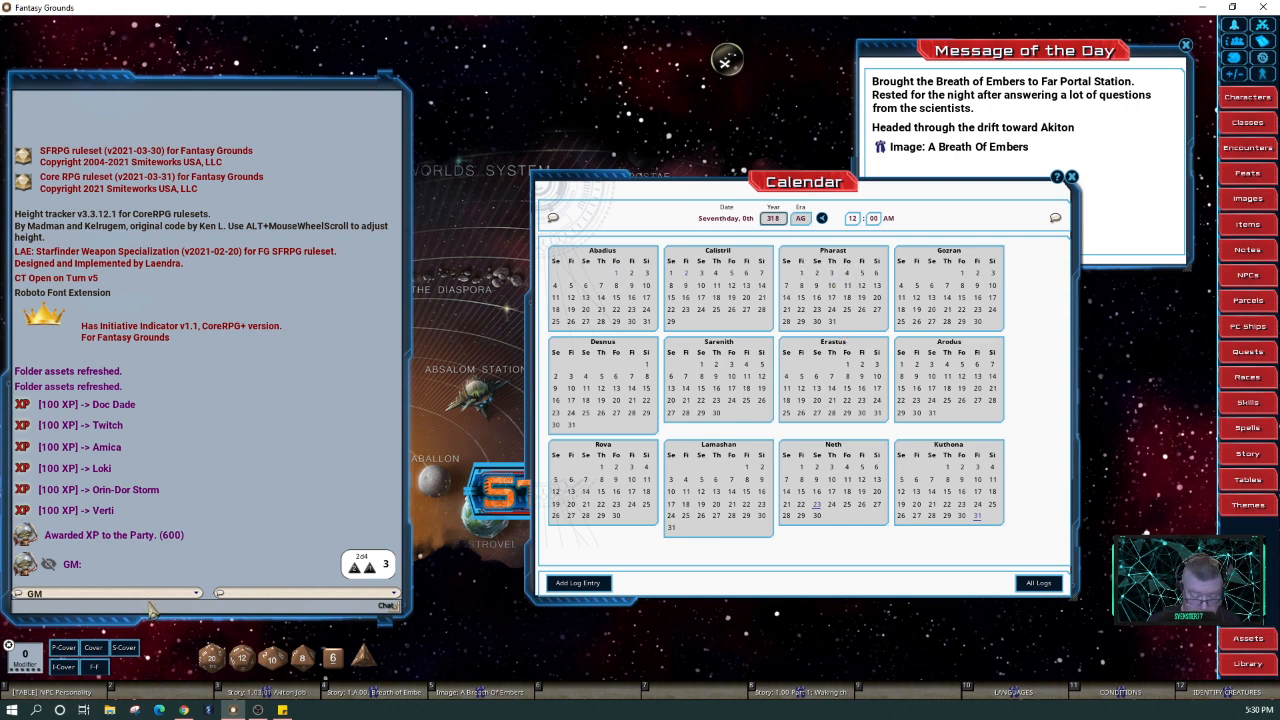
Roll a 31-sided die through the chat with the command "/die 1d31"
text(/die)
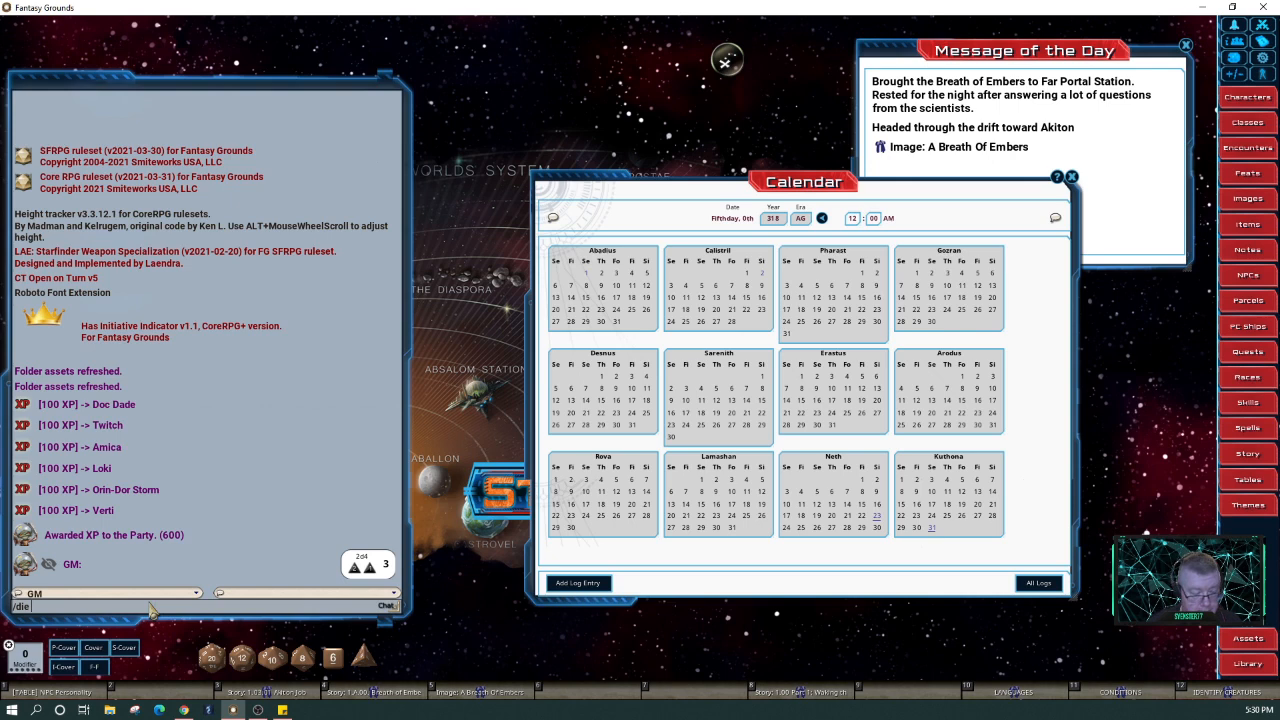
text( 1d)
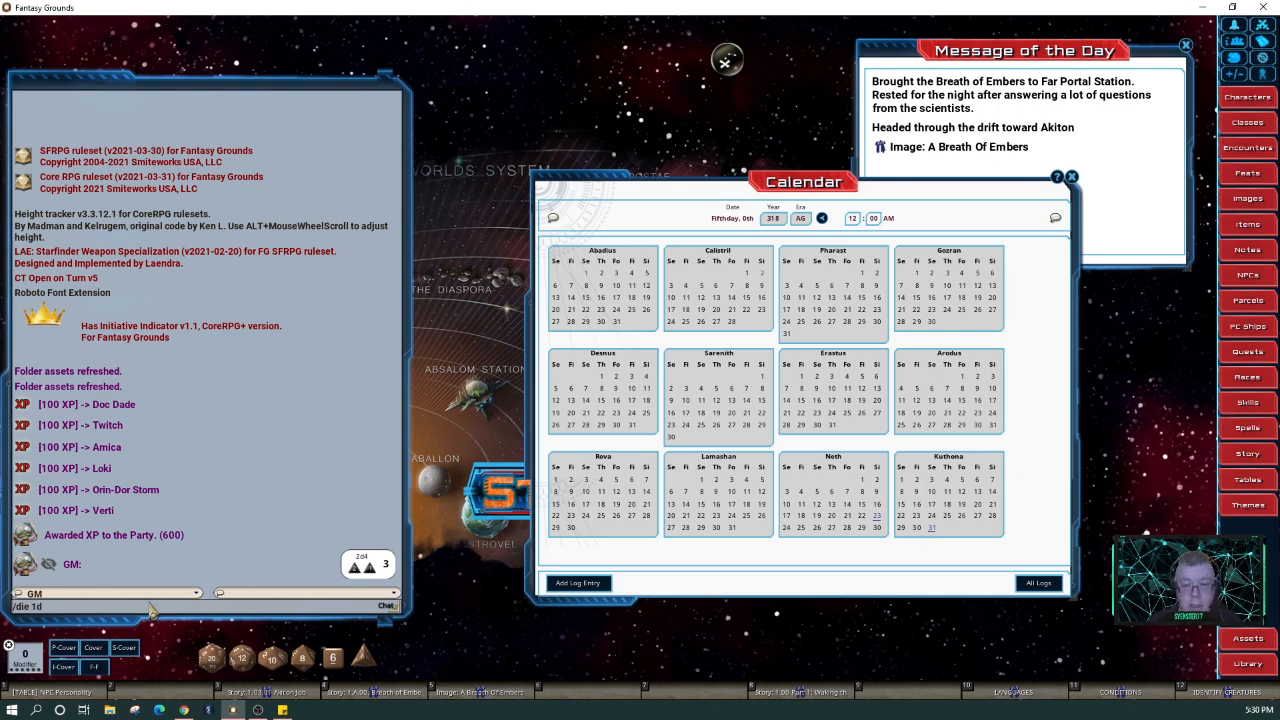
text(31)
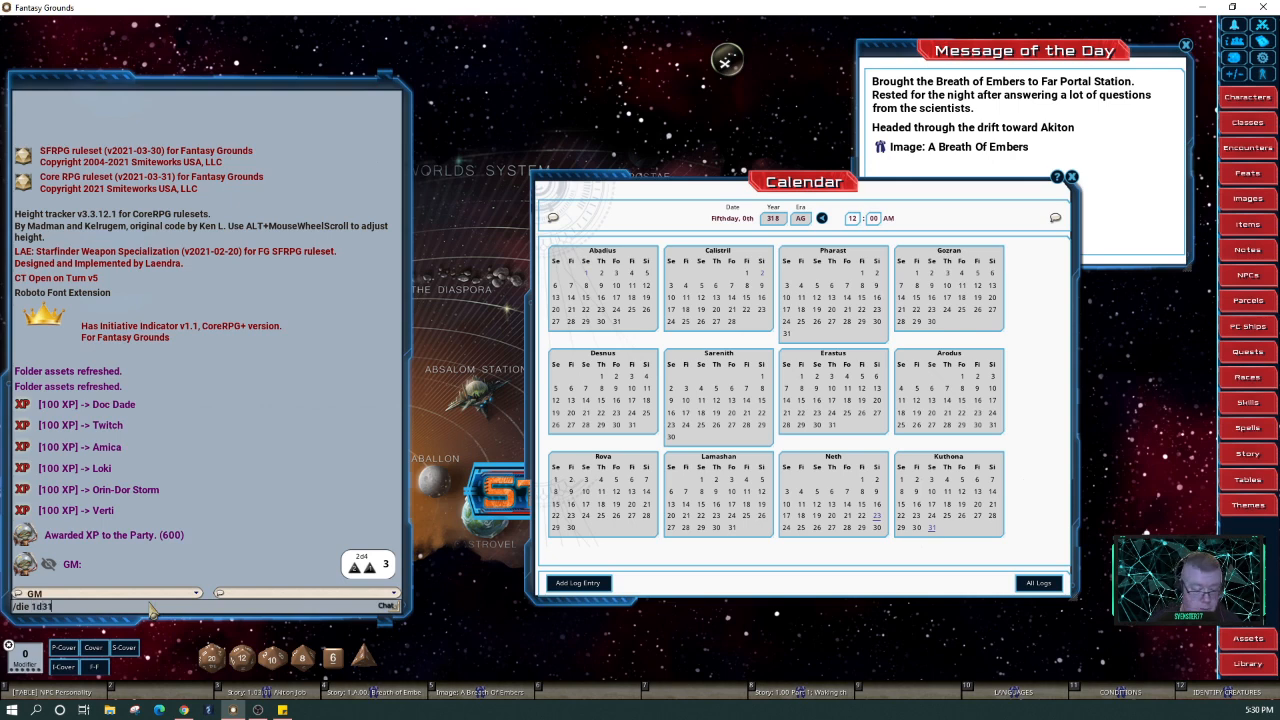
key(Return)
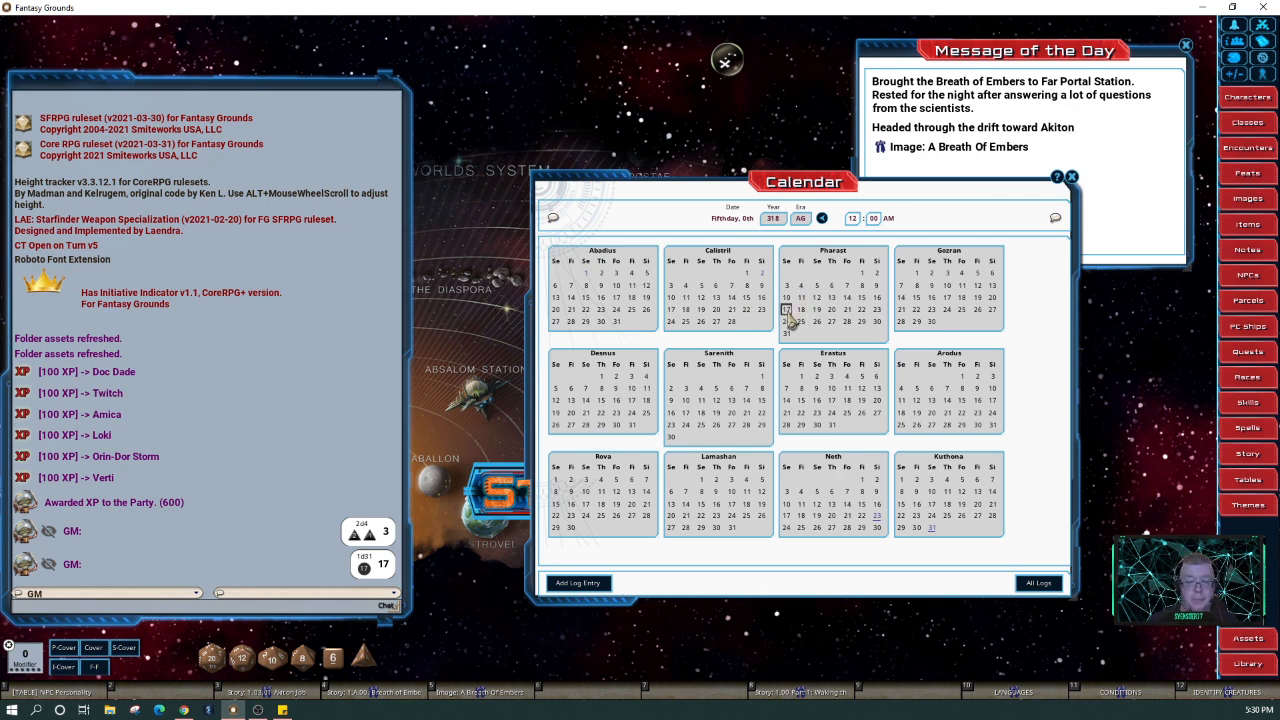
Move the Calendar window closer to the chat and add a log entry on 17th Pharast, 318 AG
drag(711, 190, 609, 191)
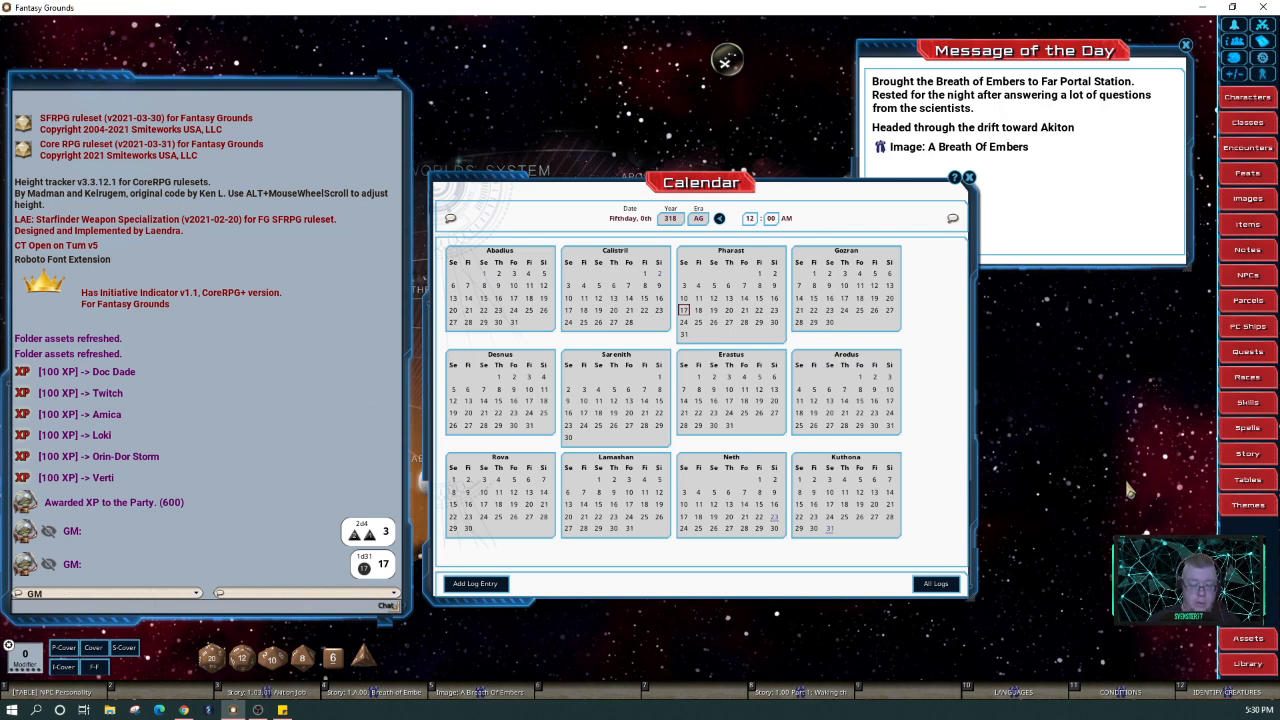
click(684, 313)
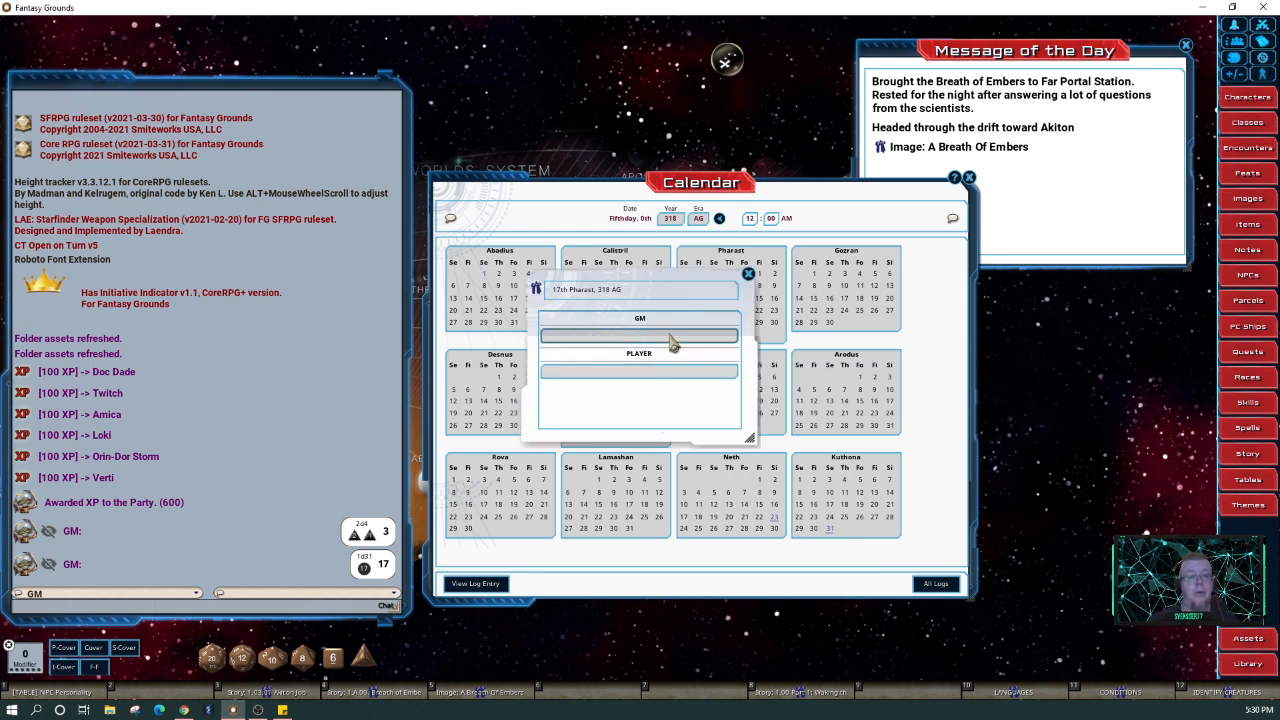
click(580, 379)
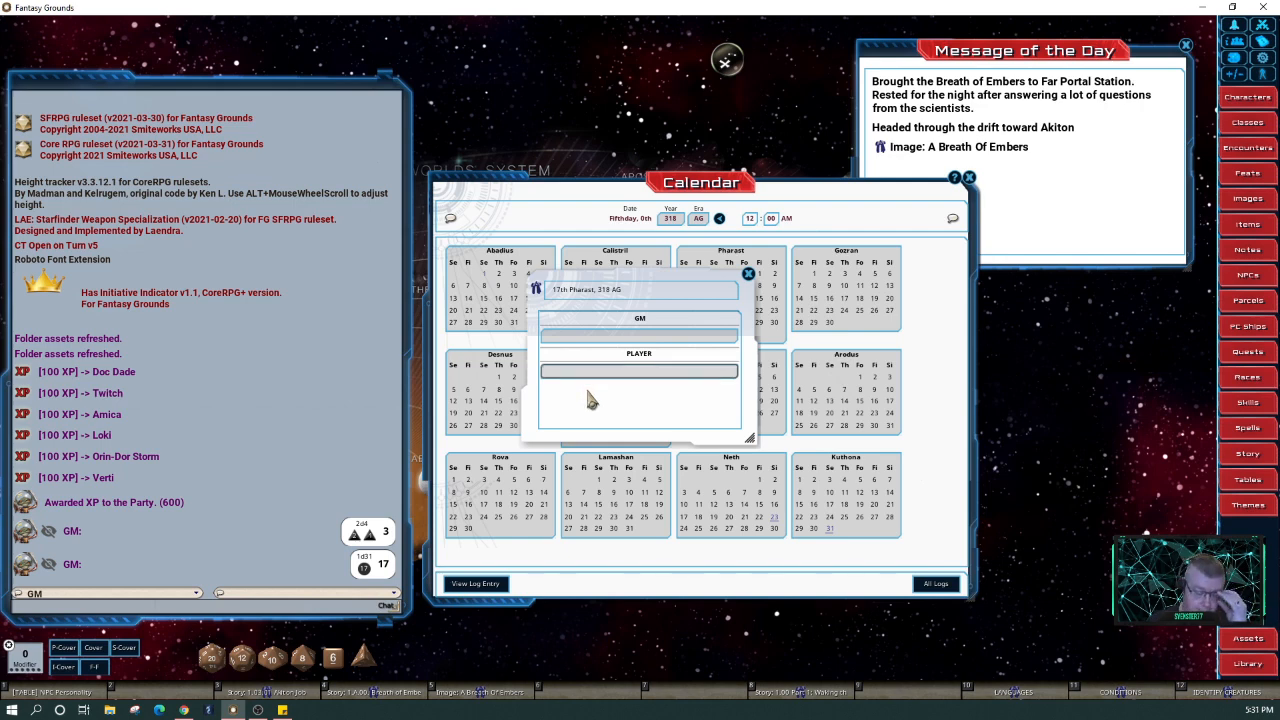
text(Ad)
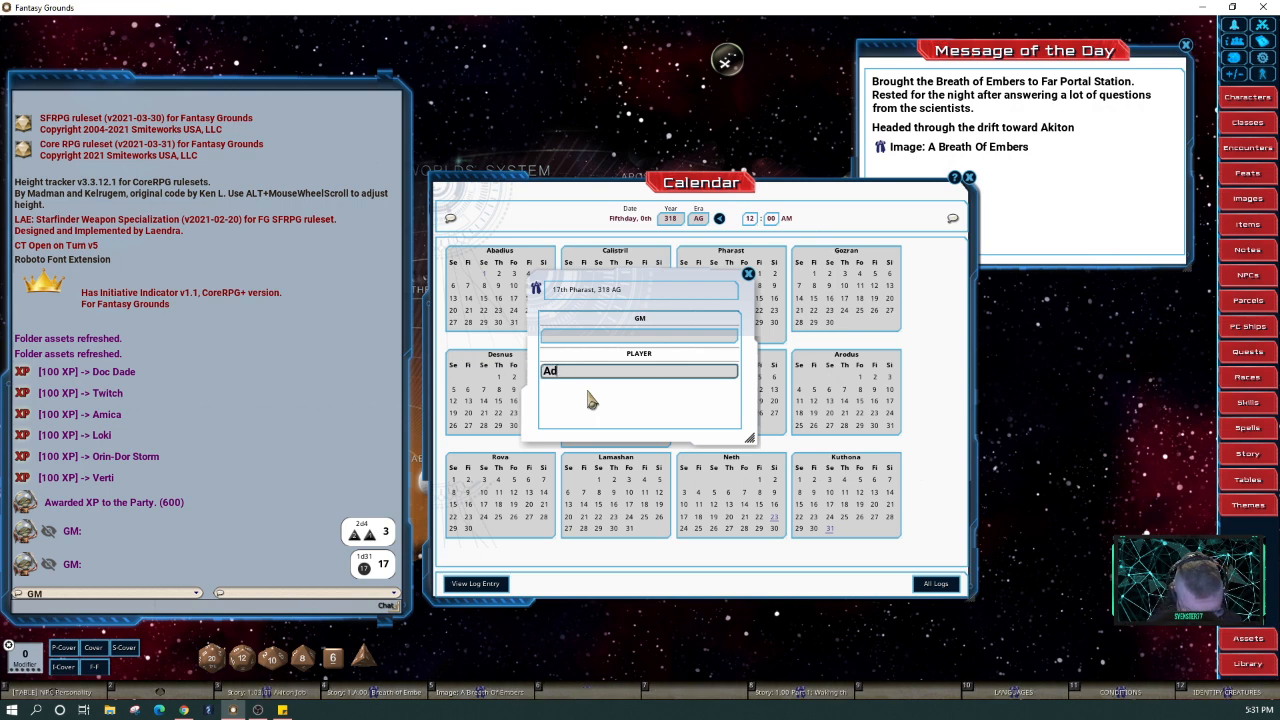
key(BackSpace)
key(BackSpace)
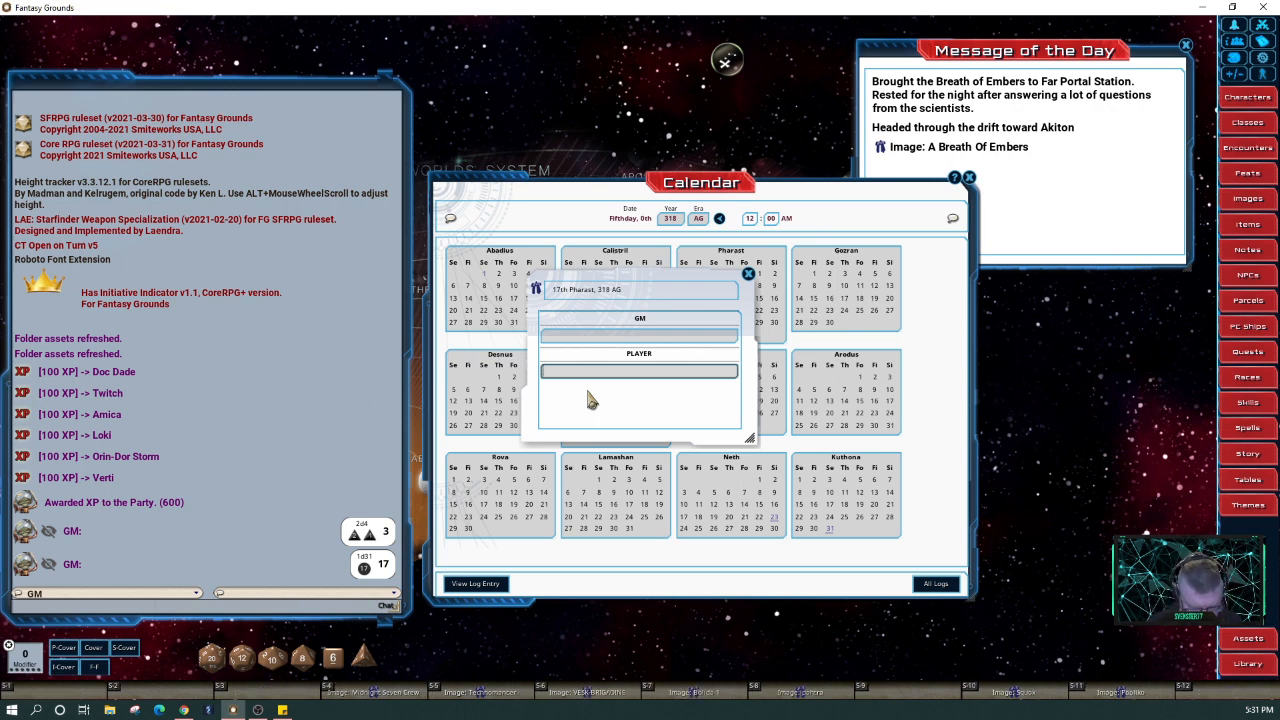
Enter "Midnight Corps forms the crew of the Midnight Seven." as the 17th Pharast player note and close the entry
text(Midnight)
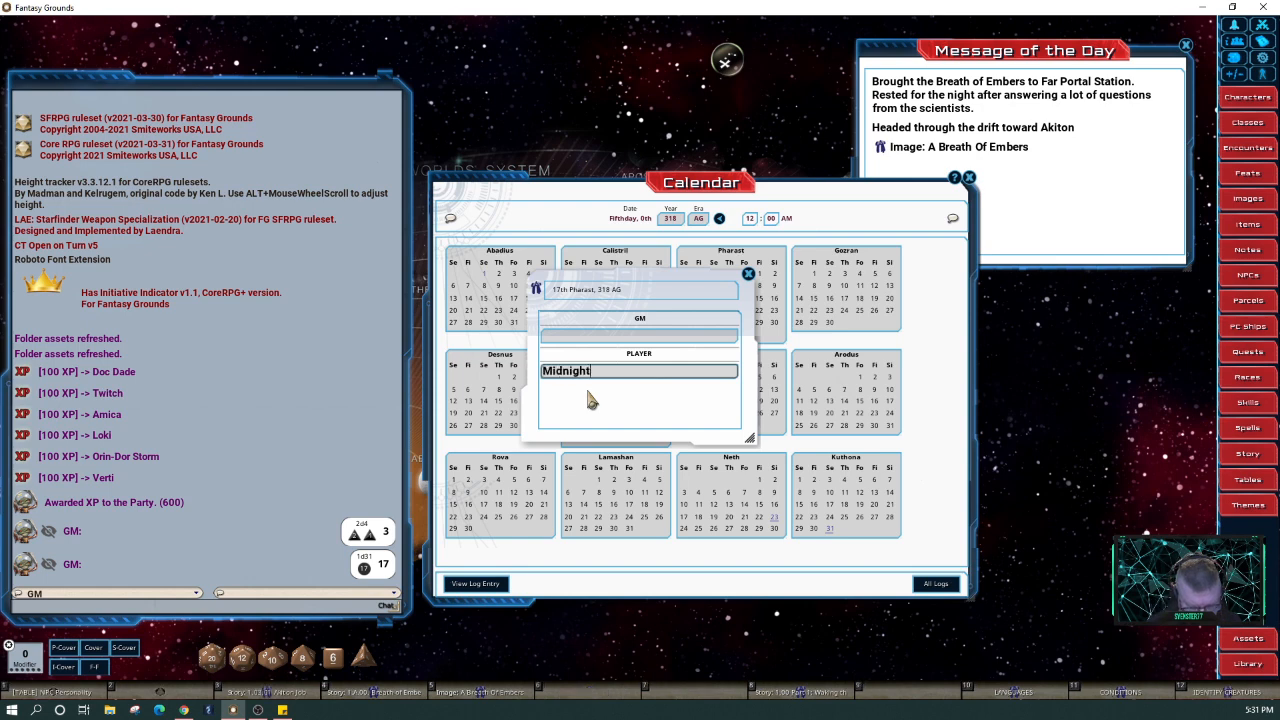
text( Corps )
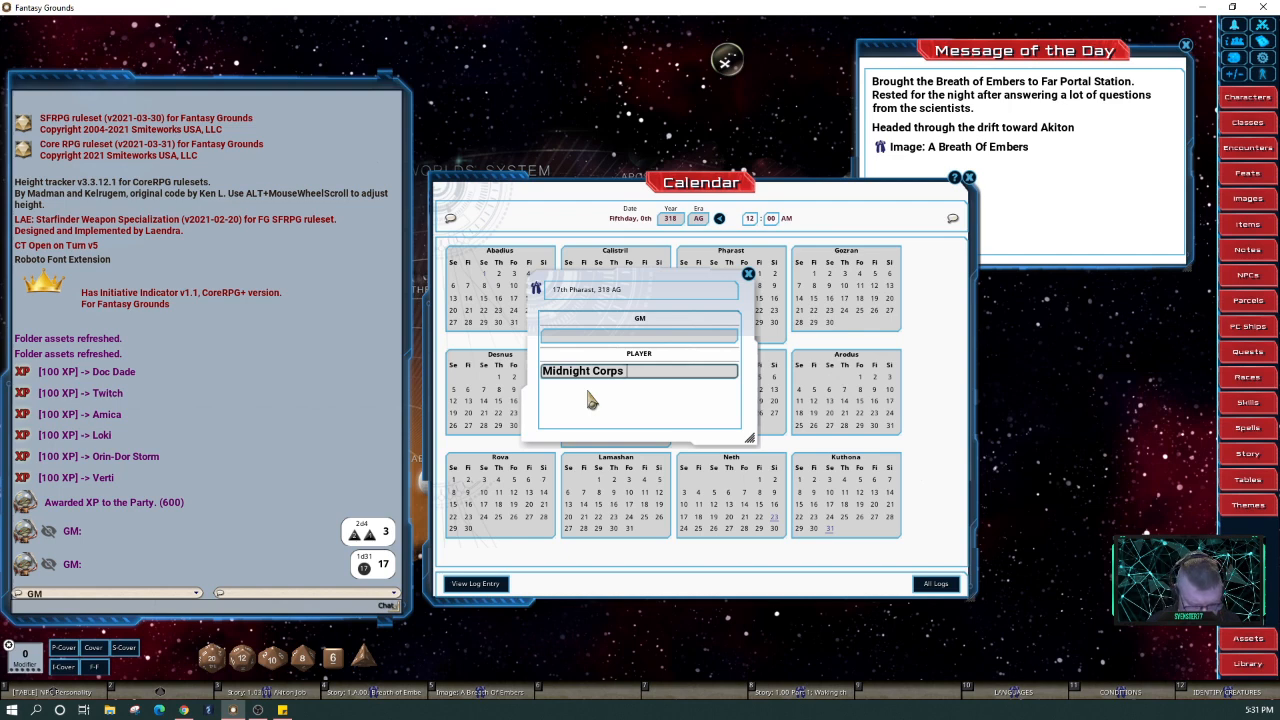
text(fomrs)
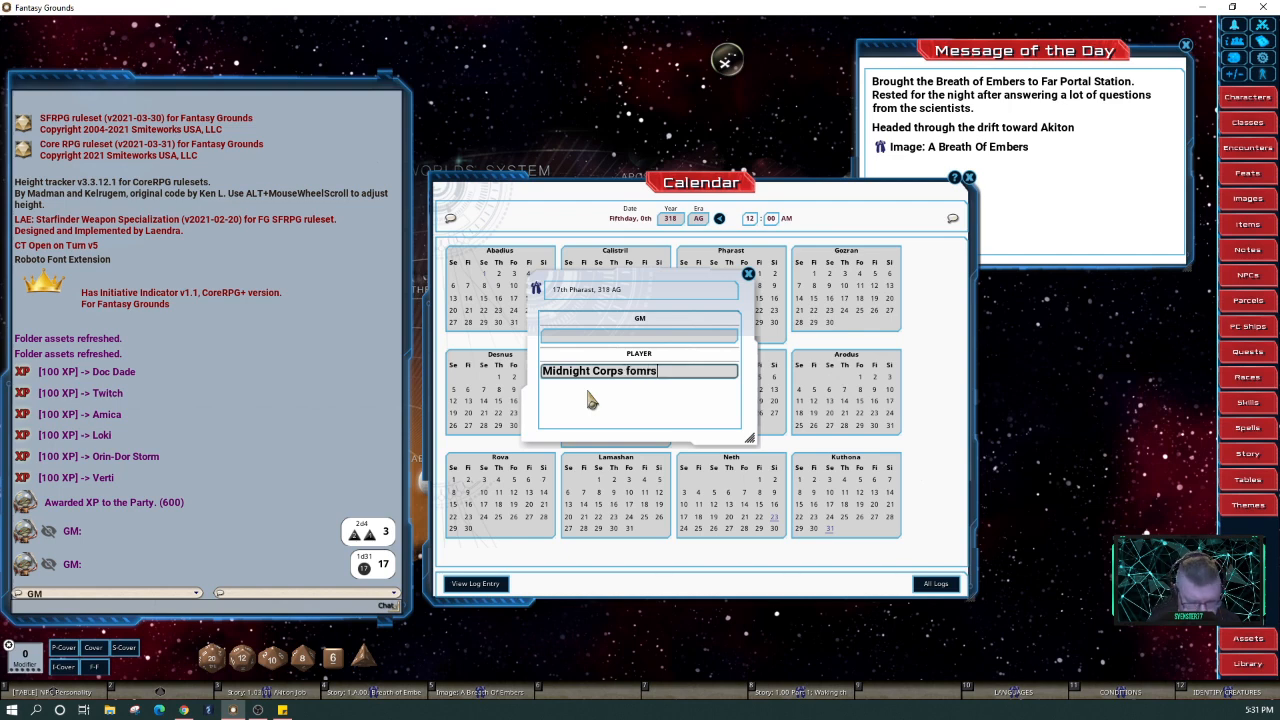
key(BackSpace)
key(BackSpace)
key(BackSpace)
text(rms )
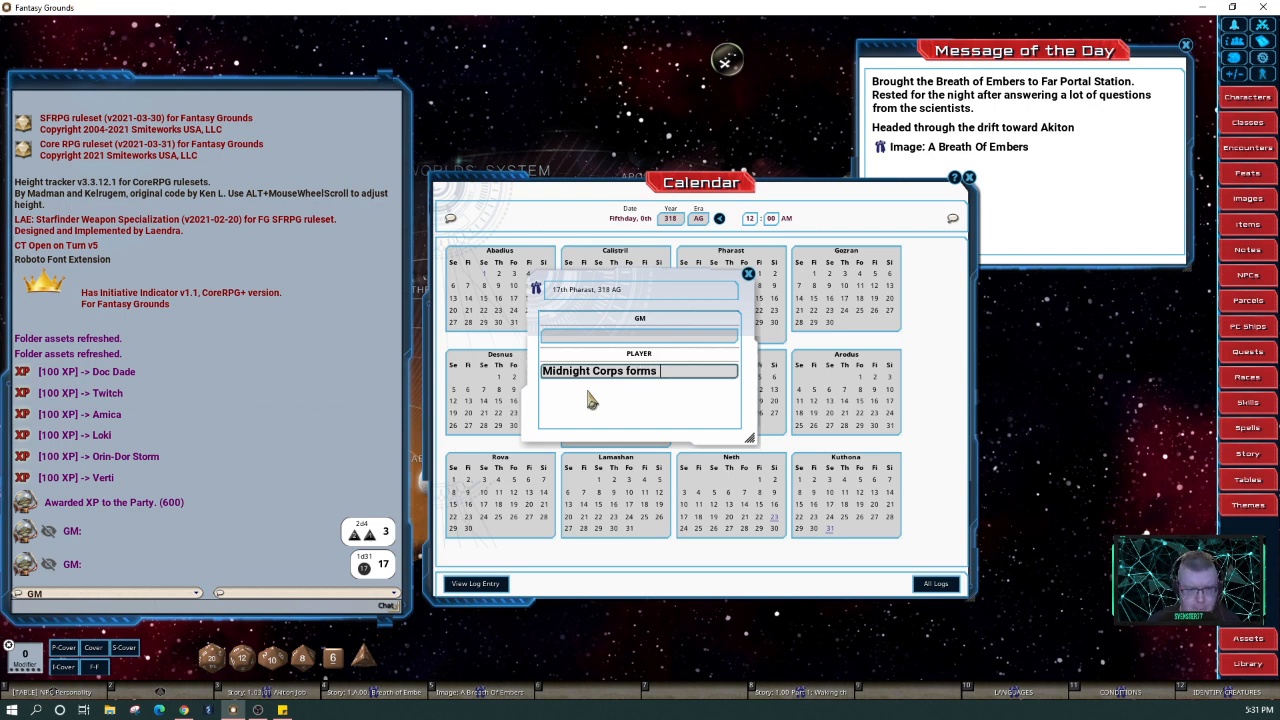
text(tthe crew of the Mi)
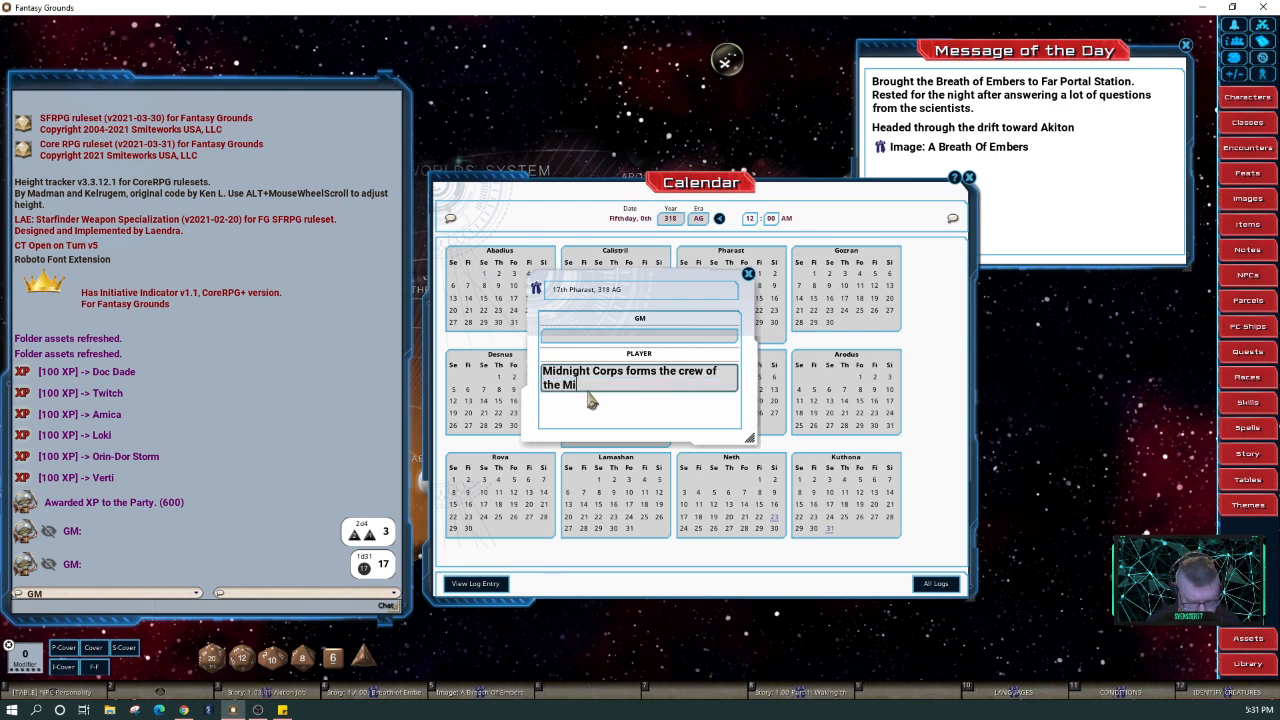
text(dnight S)
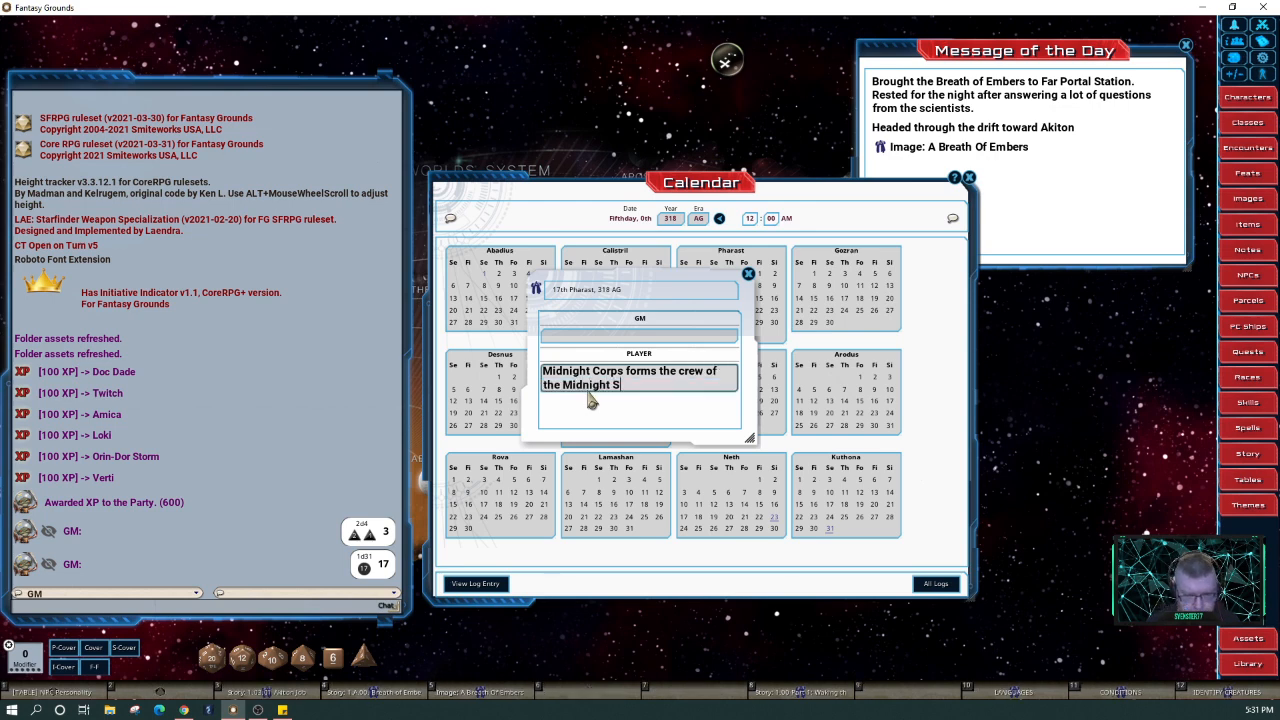
text(even.)
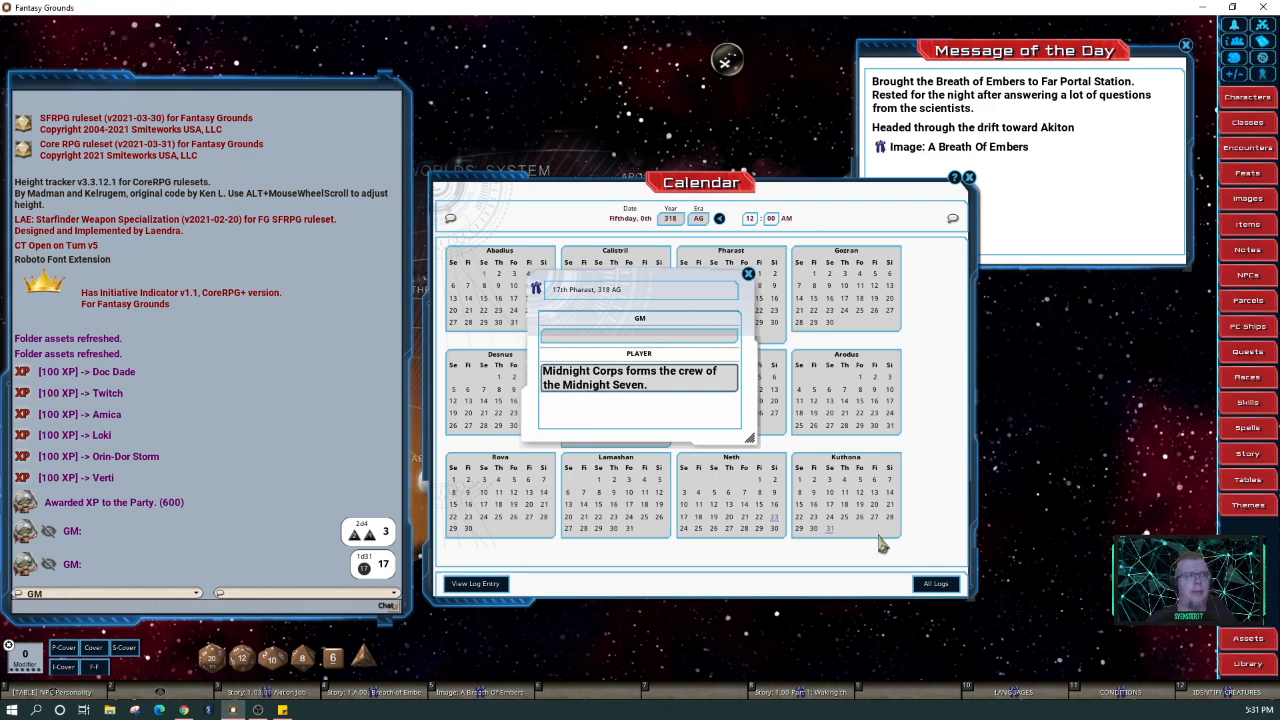
click(749, 274)
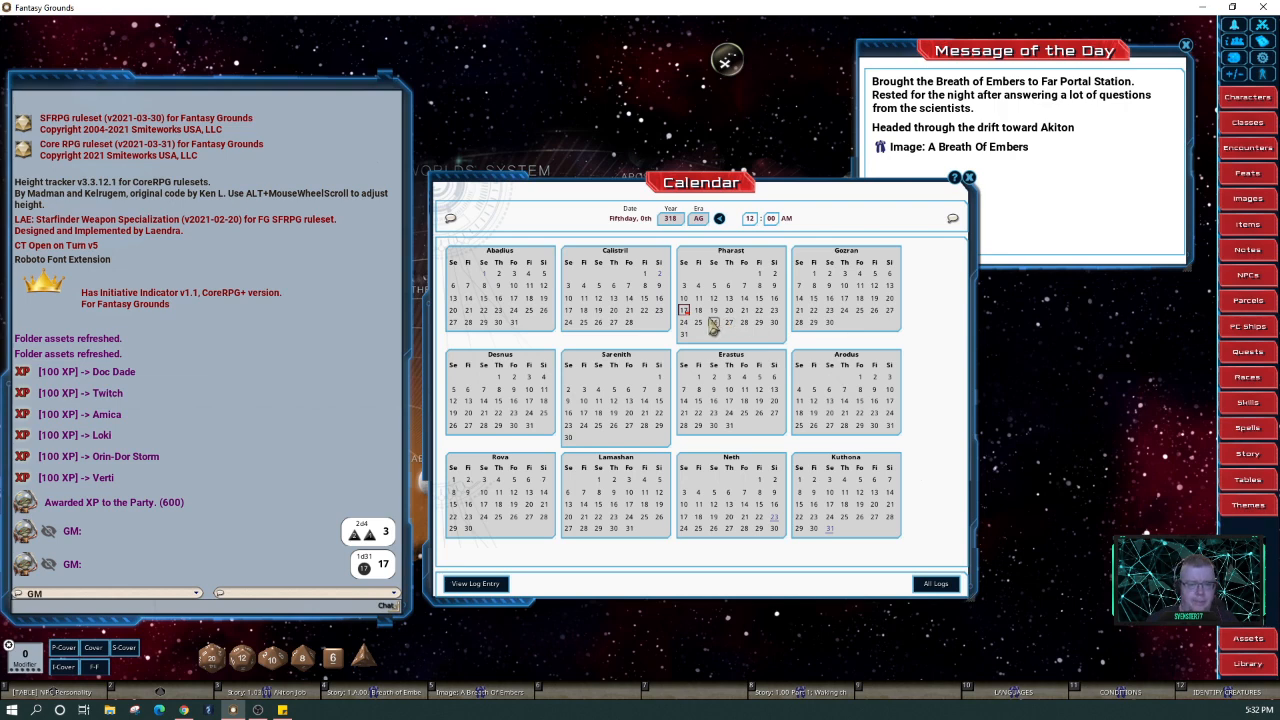
Add the player note "Traveling to Far Portal from Absalom Station with the scientists." on 18th Pharast, copy its text, and close the entry
click(700, 314)
double_click(701, 315)
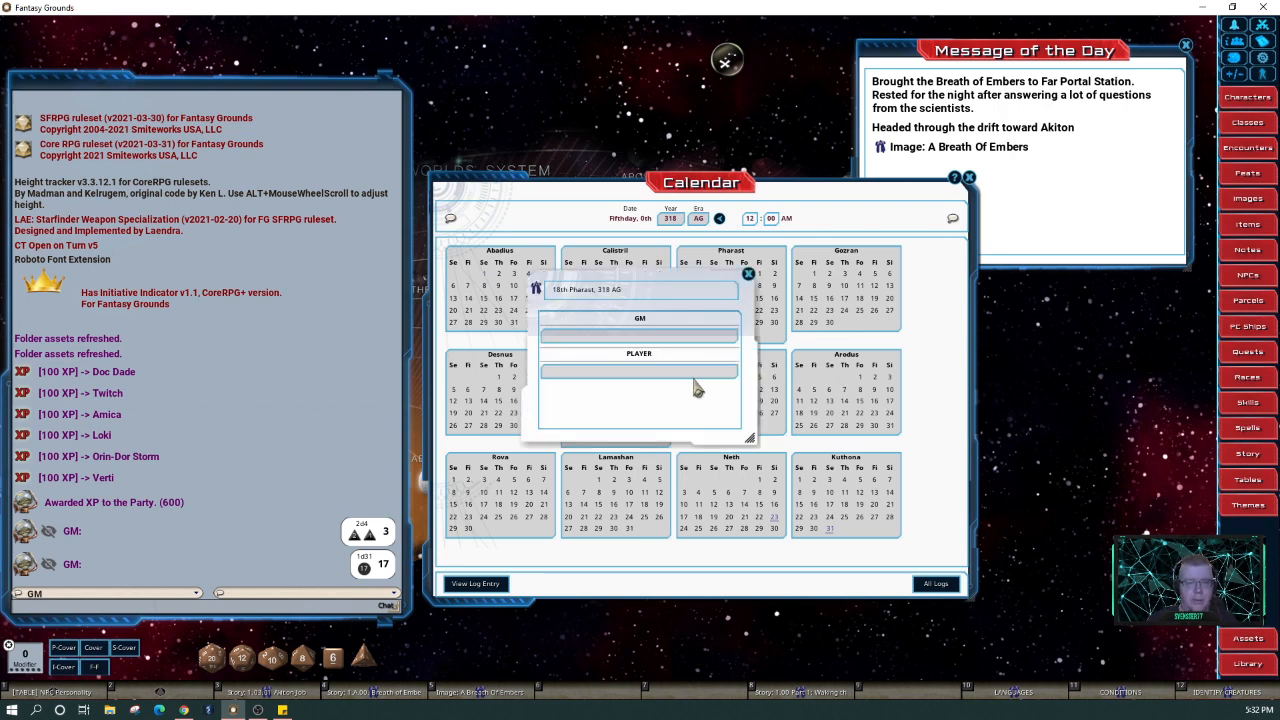
text(Tr)
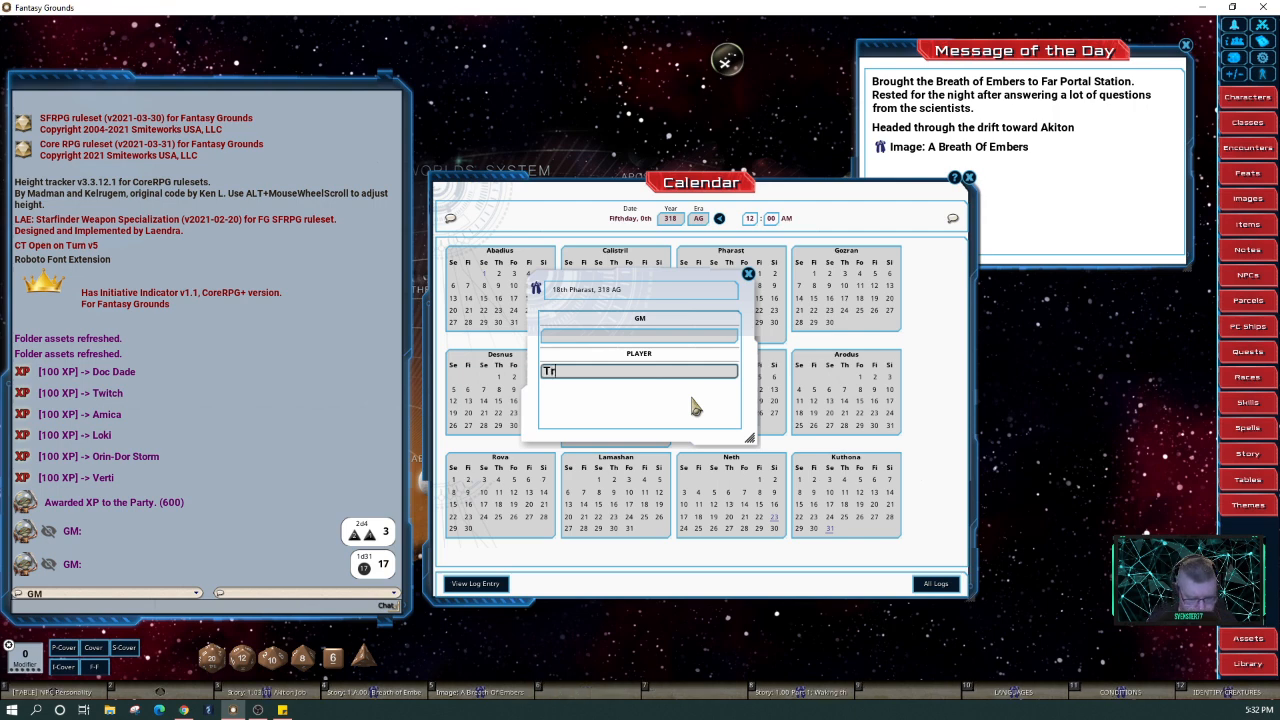
text(aveling)
key(BackSpace)
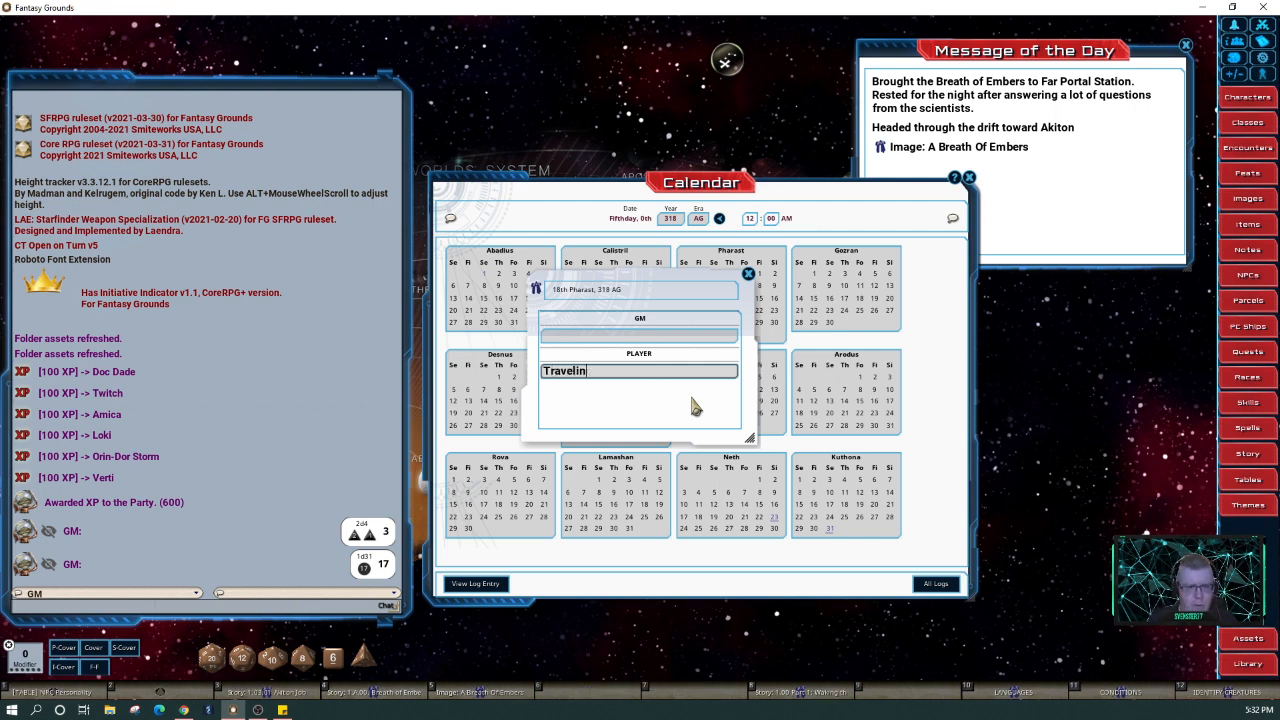
text(g to)
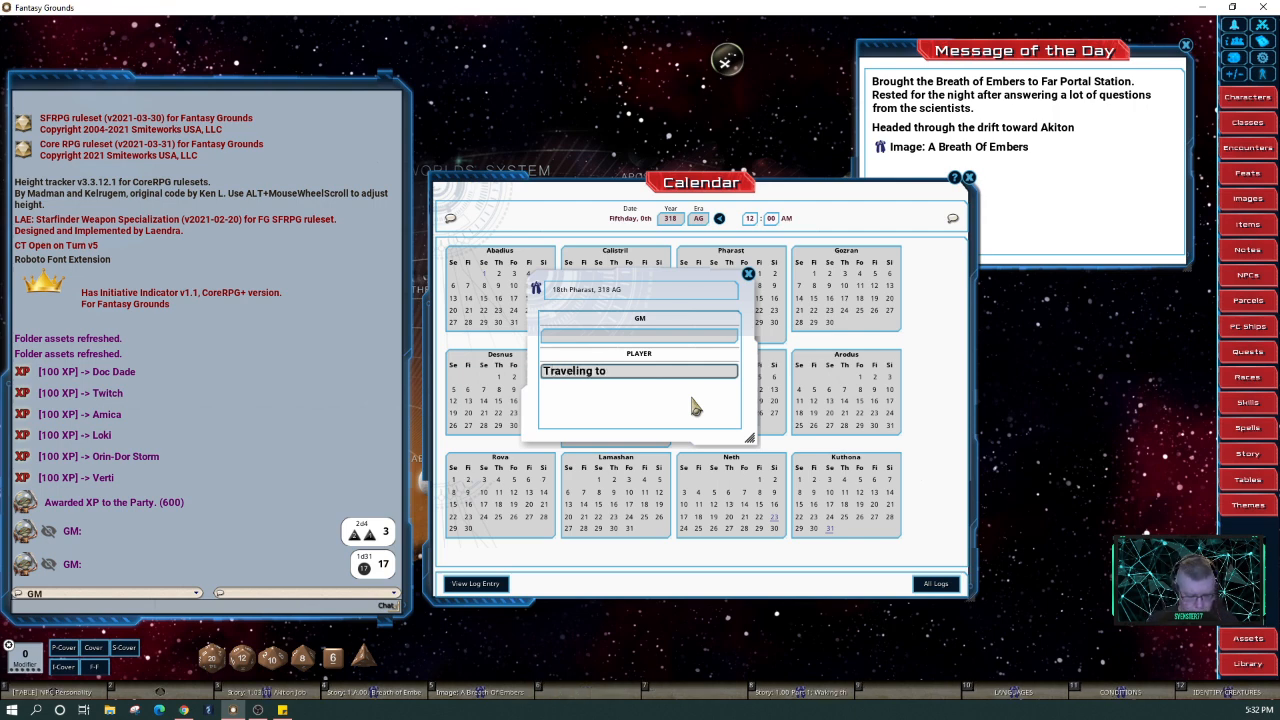
text( Far Por)
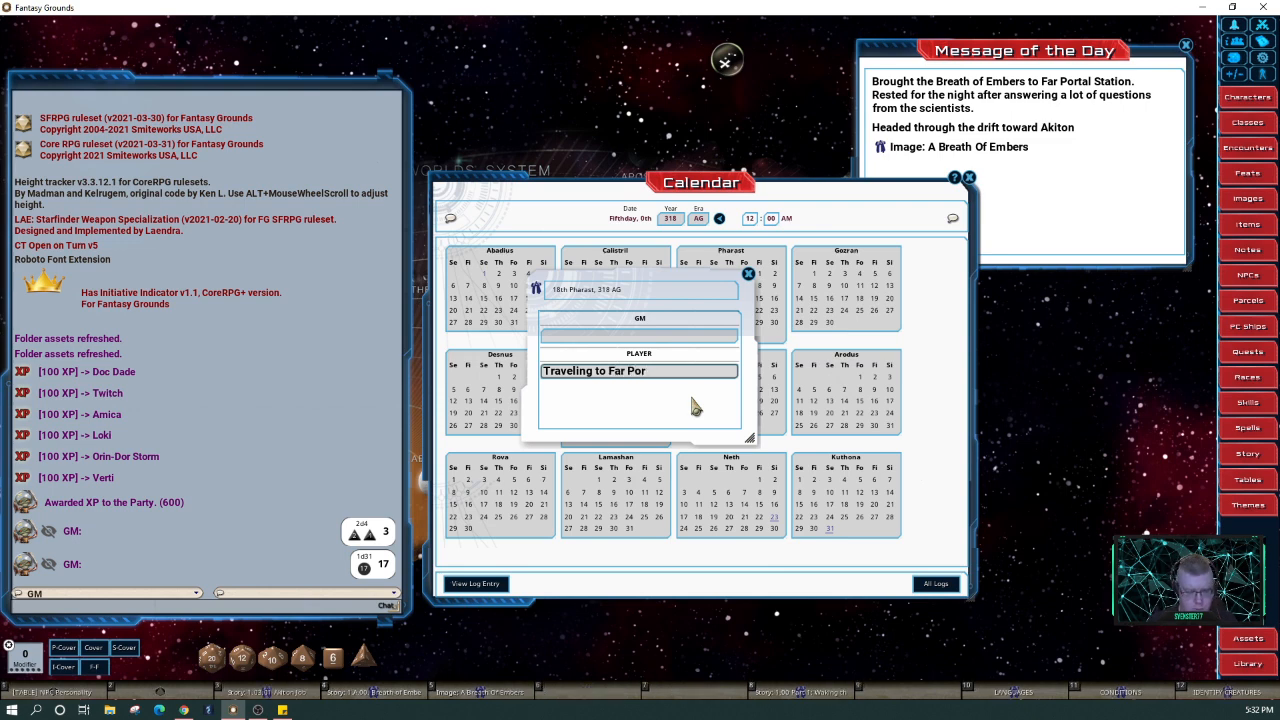
text(ttal)
text(from)
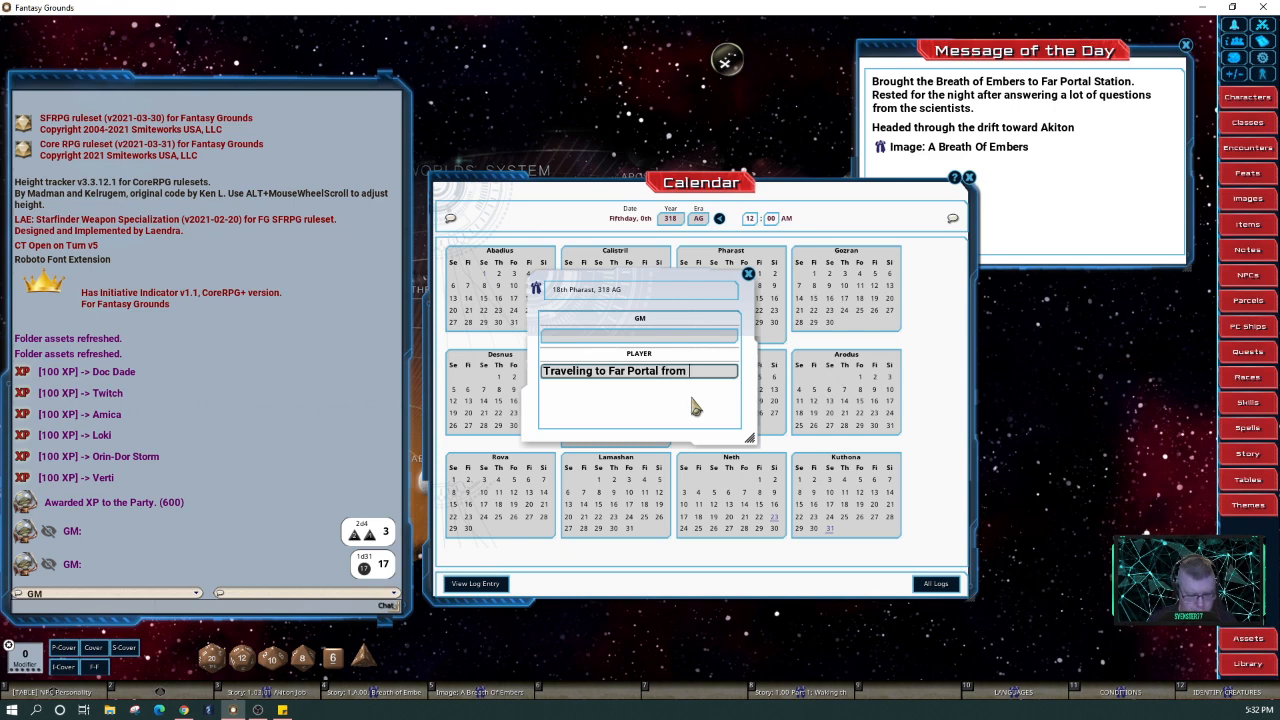
text( Absalom Station)
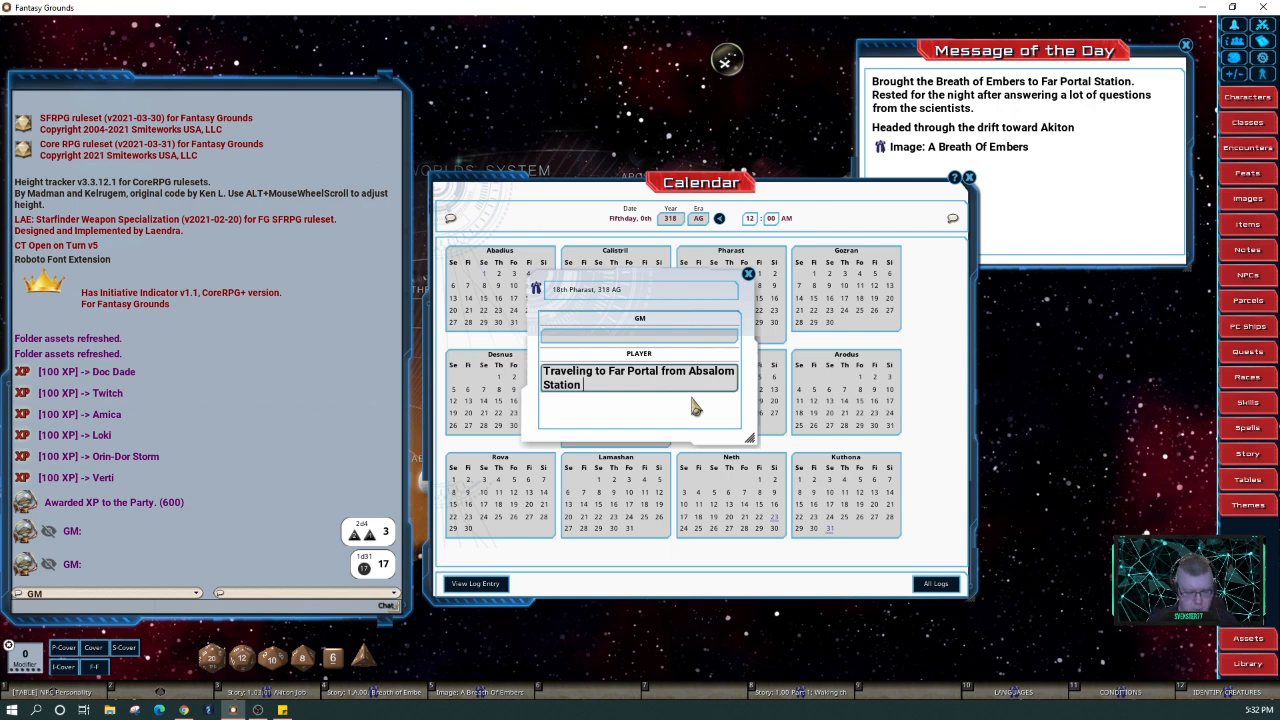
text( with the sci)
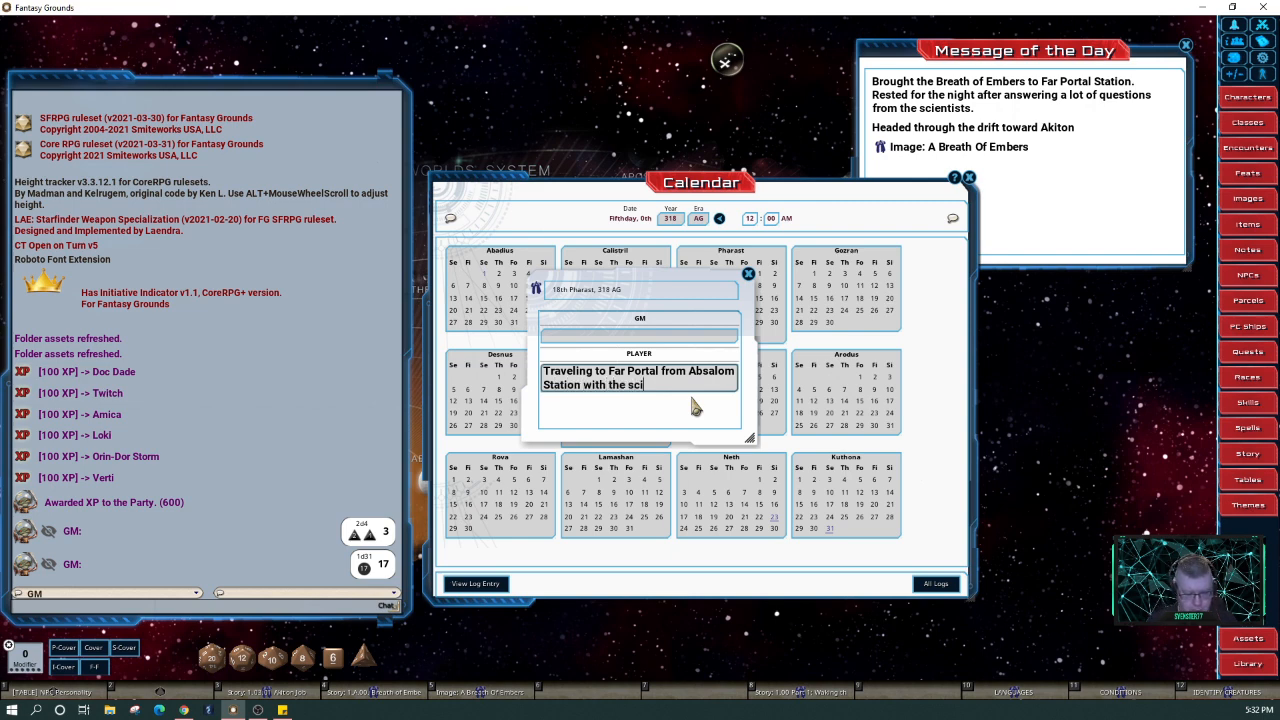
text(entists.)
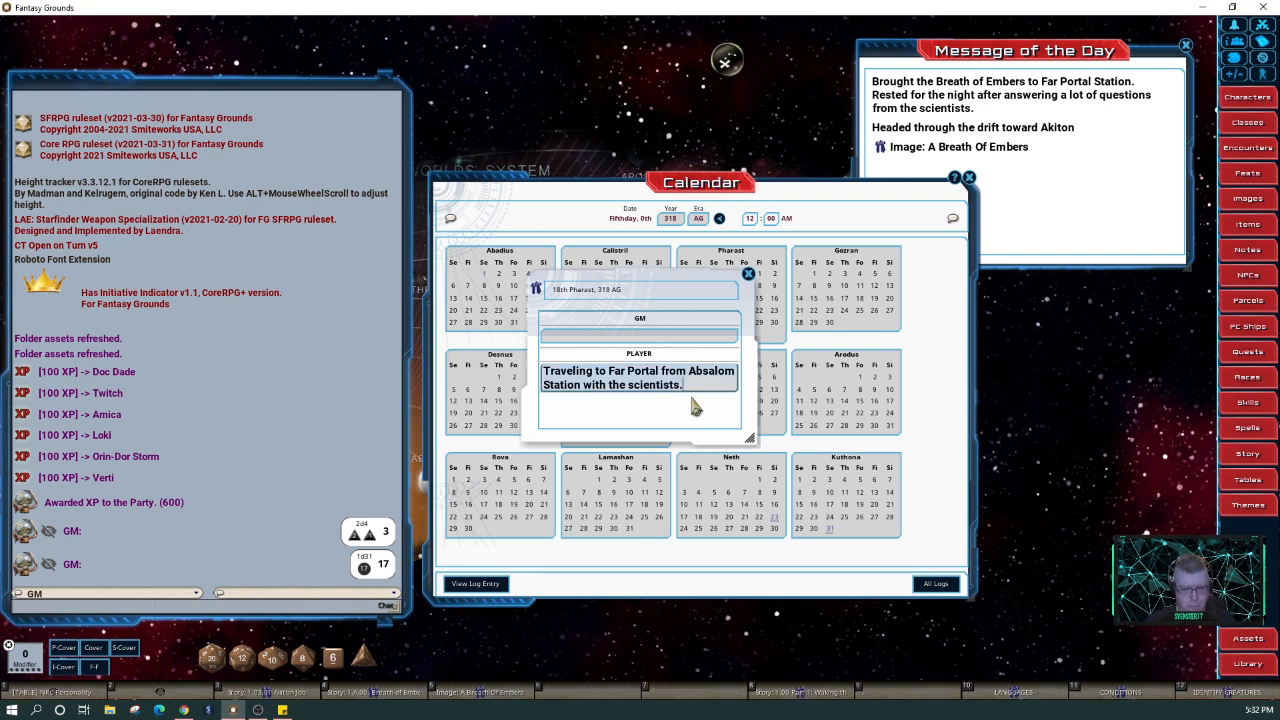
click(748, 274)
Add a log entry on 19th Pharast, paste the copied travel note into its player section, and close it
click(715, 310)
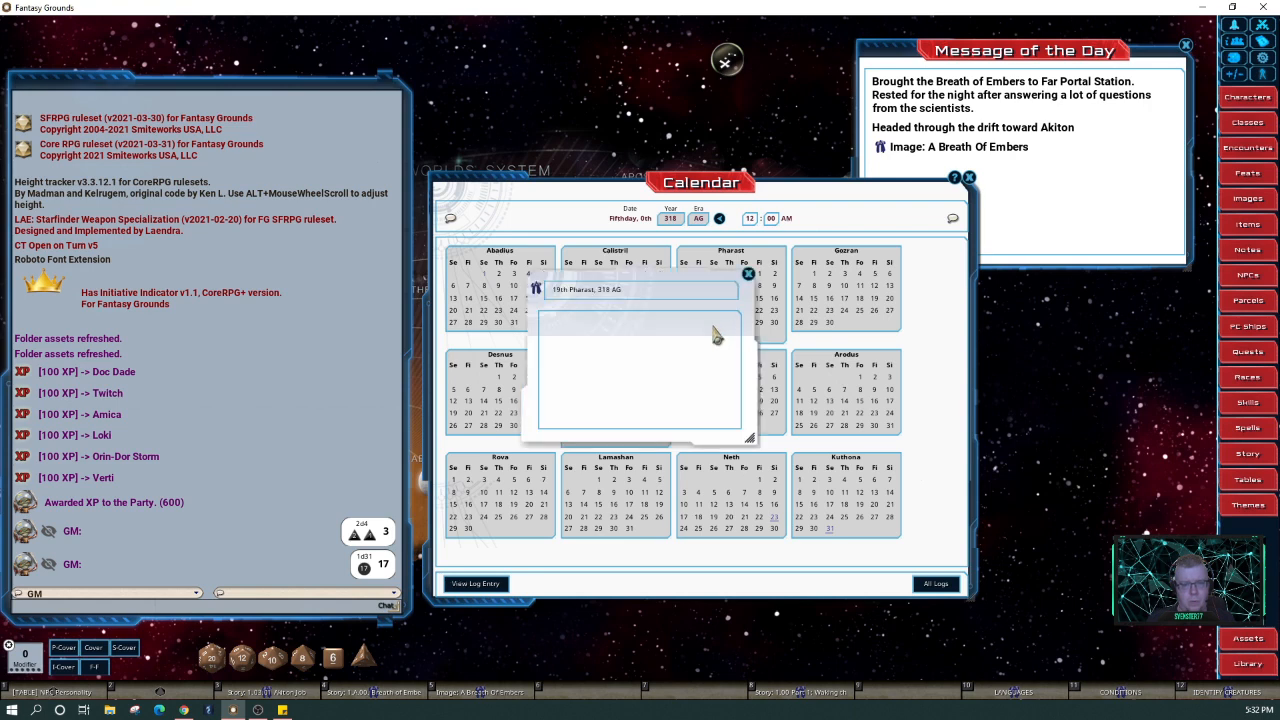
click(698, 372)
text(Station with the scientists.)
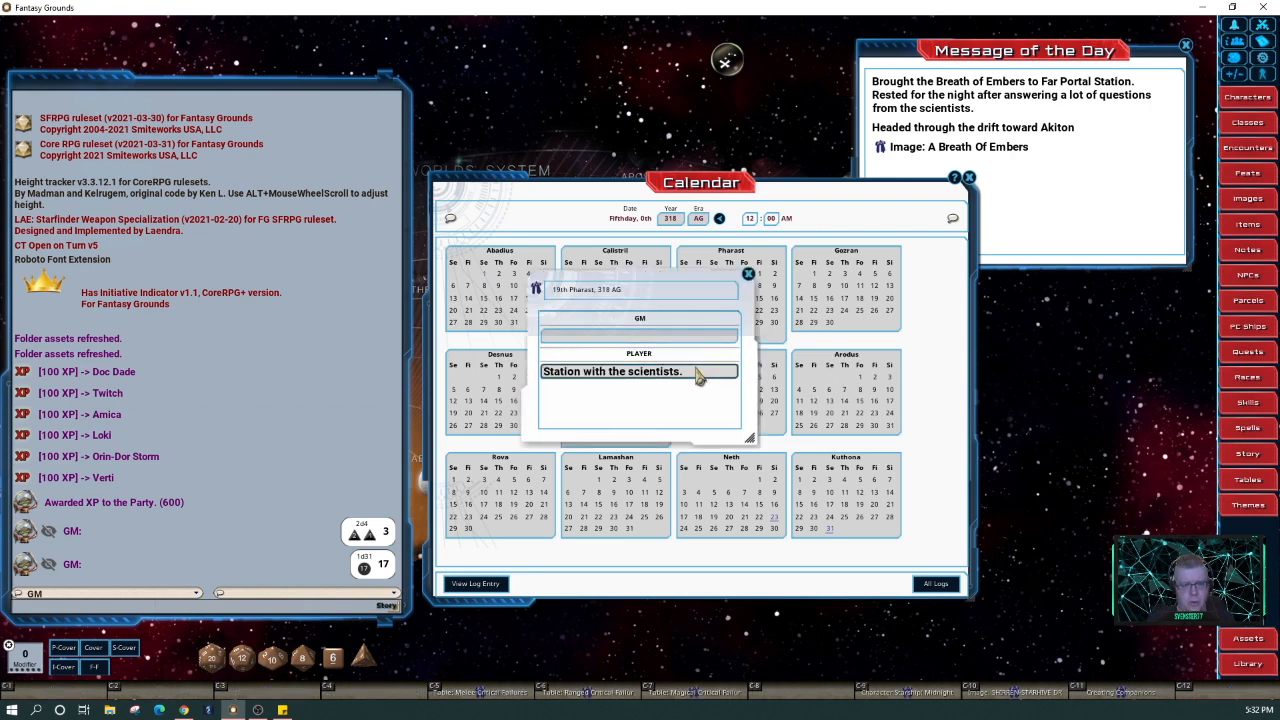
click(748, 274)
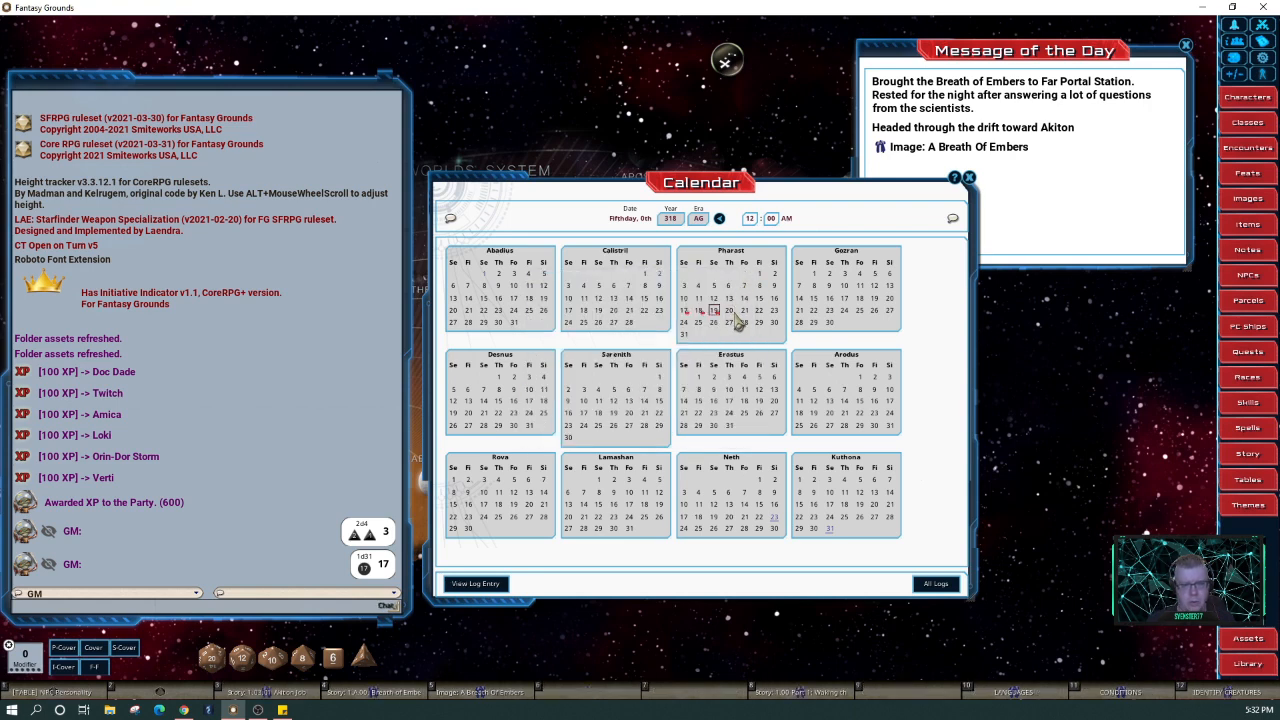
Add the player note "Traveling to Far Portal from Absalom Station with the scientists." on 20th Pharast and close the entry
click(729, 311)
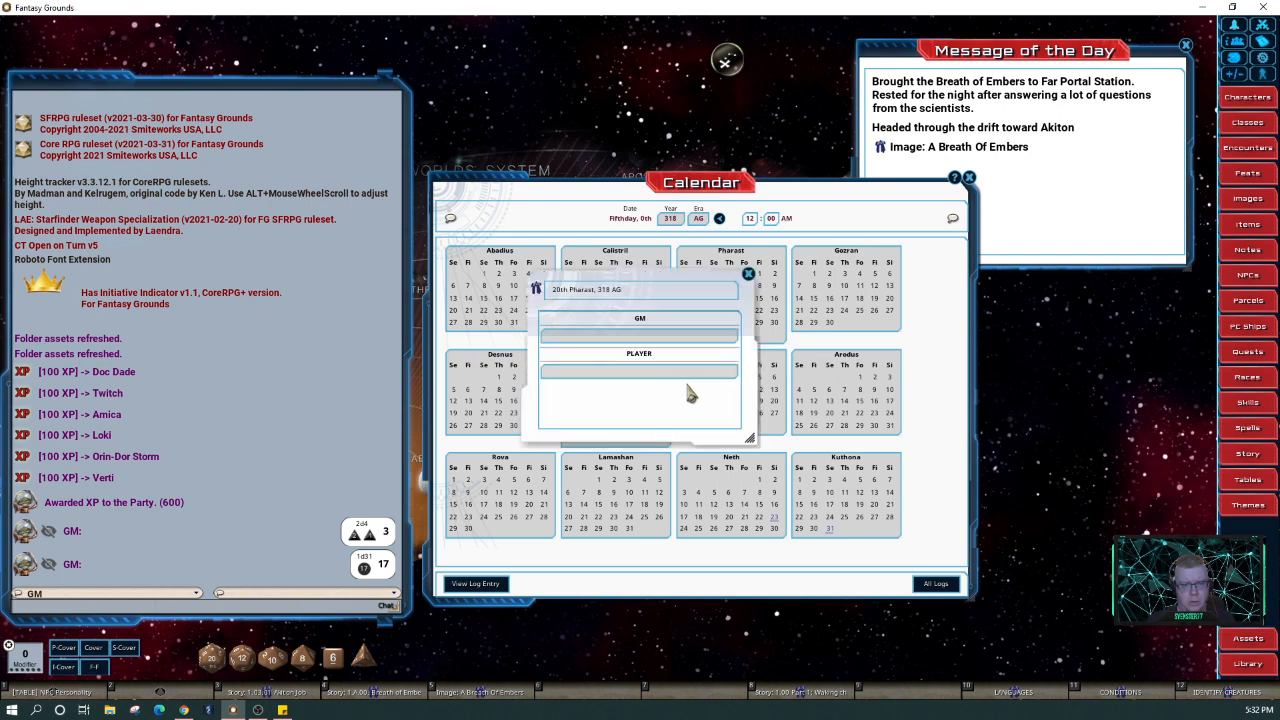
click(684, 376)
text(Traveling to Far Portal from Absalom Station with the scientists.)
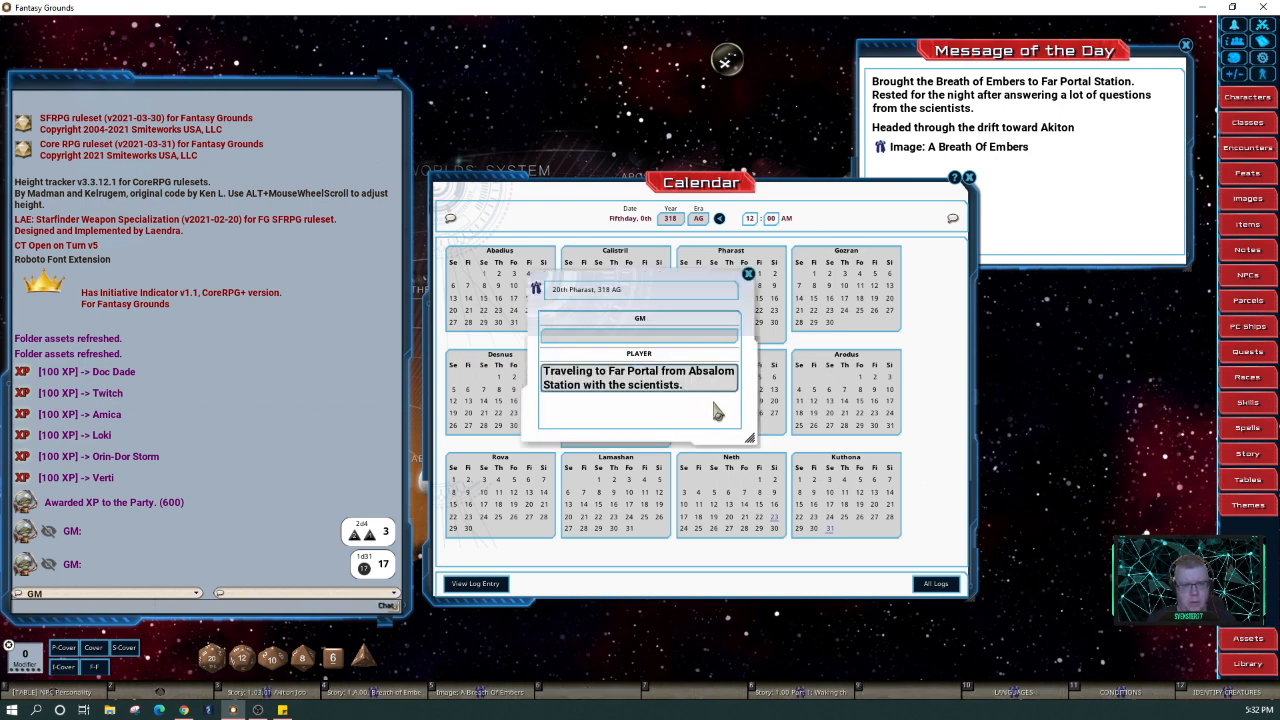
click(748, 274)
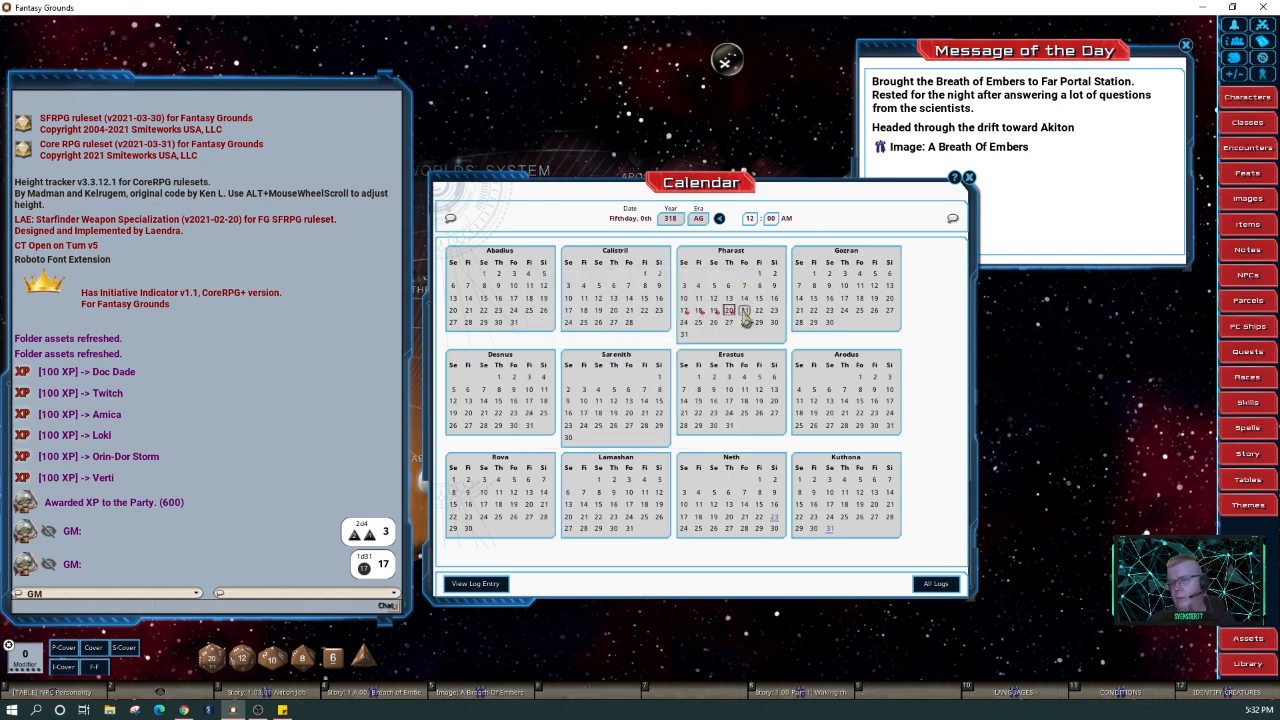
Add the player note "Traveling to Far Portal from Absalom Station with the scientists." on 21st Pharast and close the entry
click(744, 312)
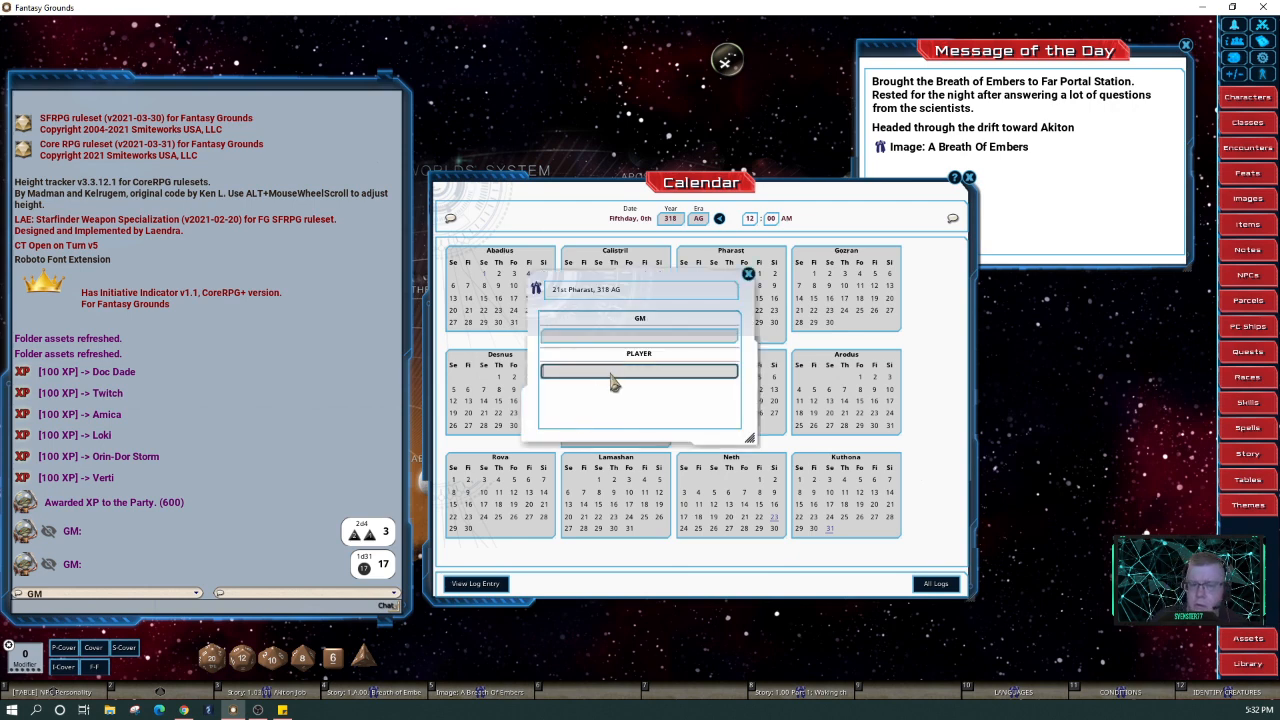
click(612, 383)
text(Traveling to Far Portal from Absalom Station with the scientists.)
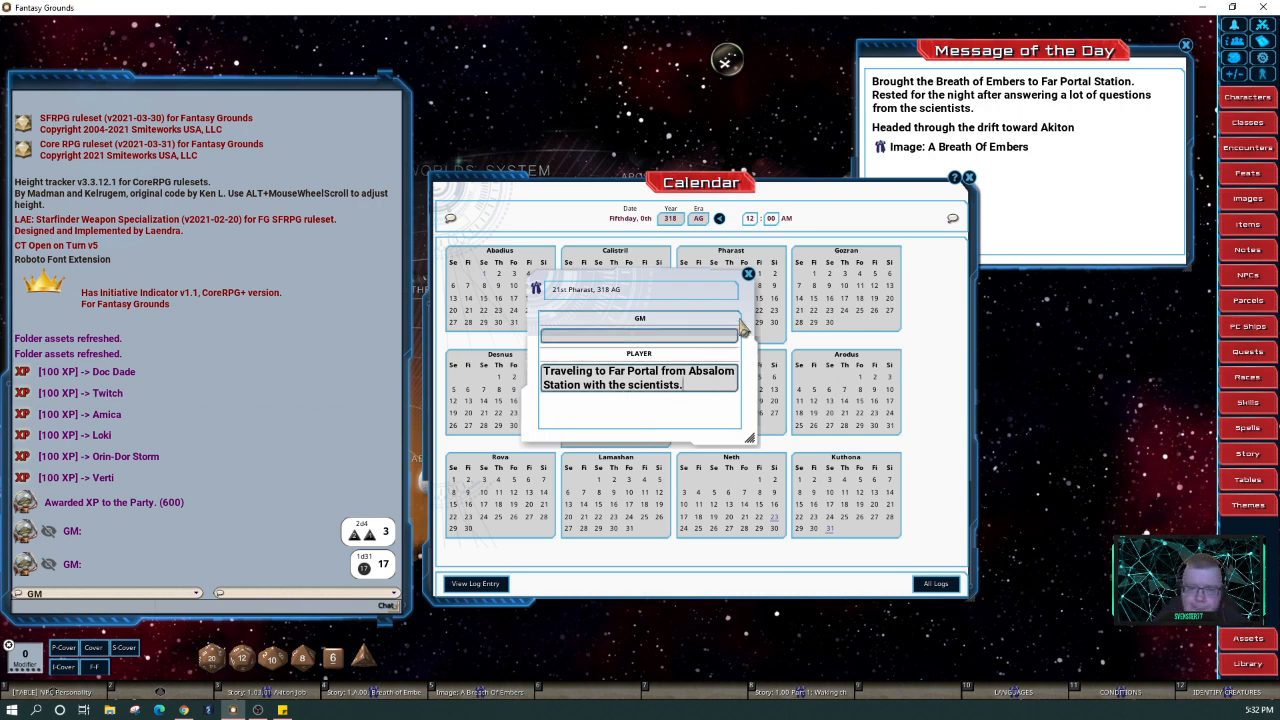
click(748, 274)
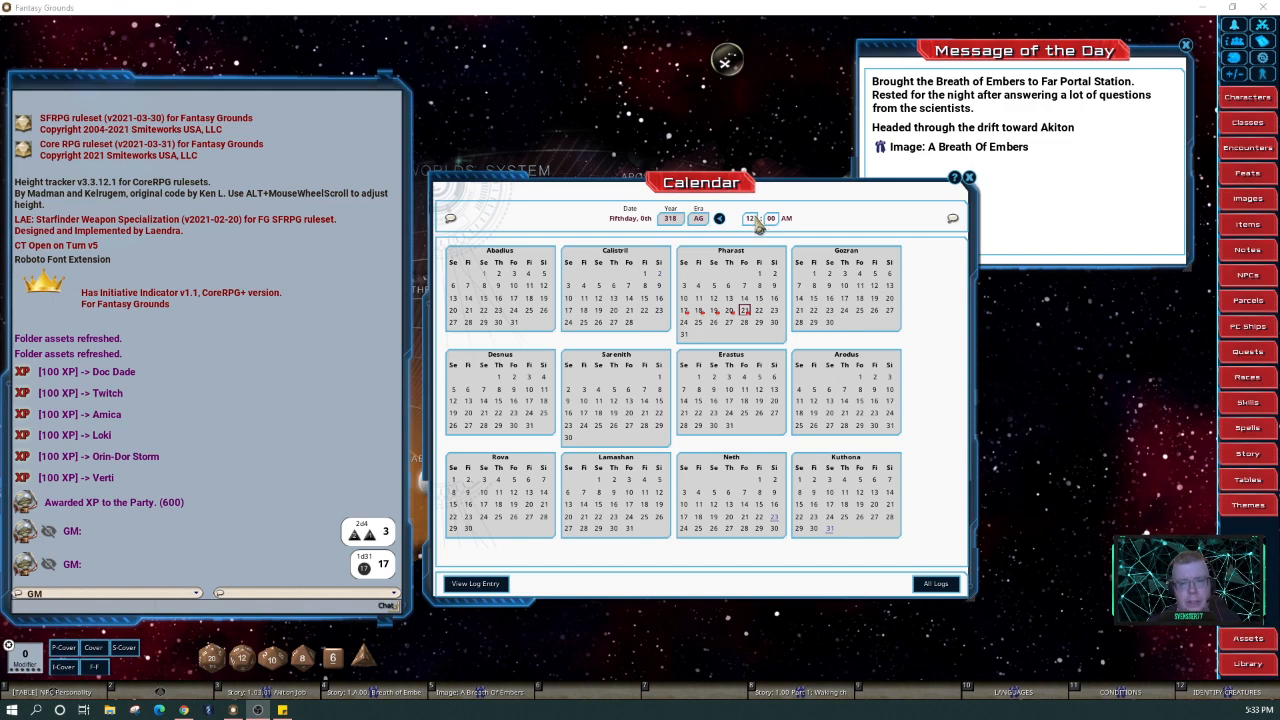
Set the calendar's time to 8:00 PM and make 22nd Pharast, 318 AG the current campaign date
double_click(760, 311)
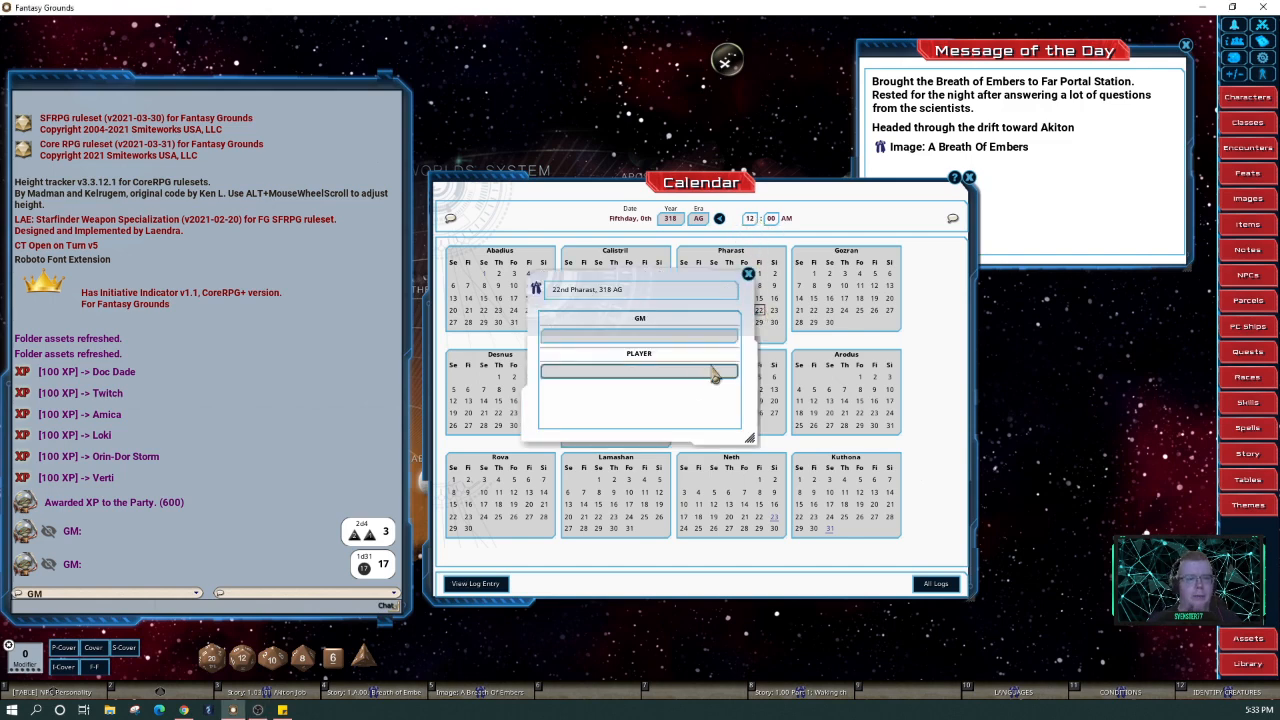
click(748, 274)
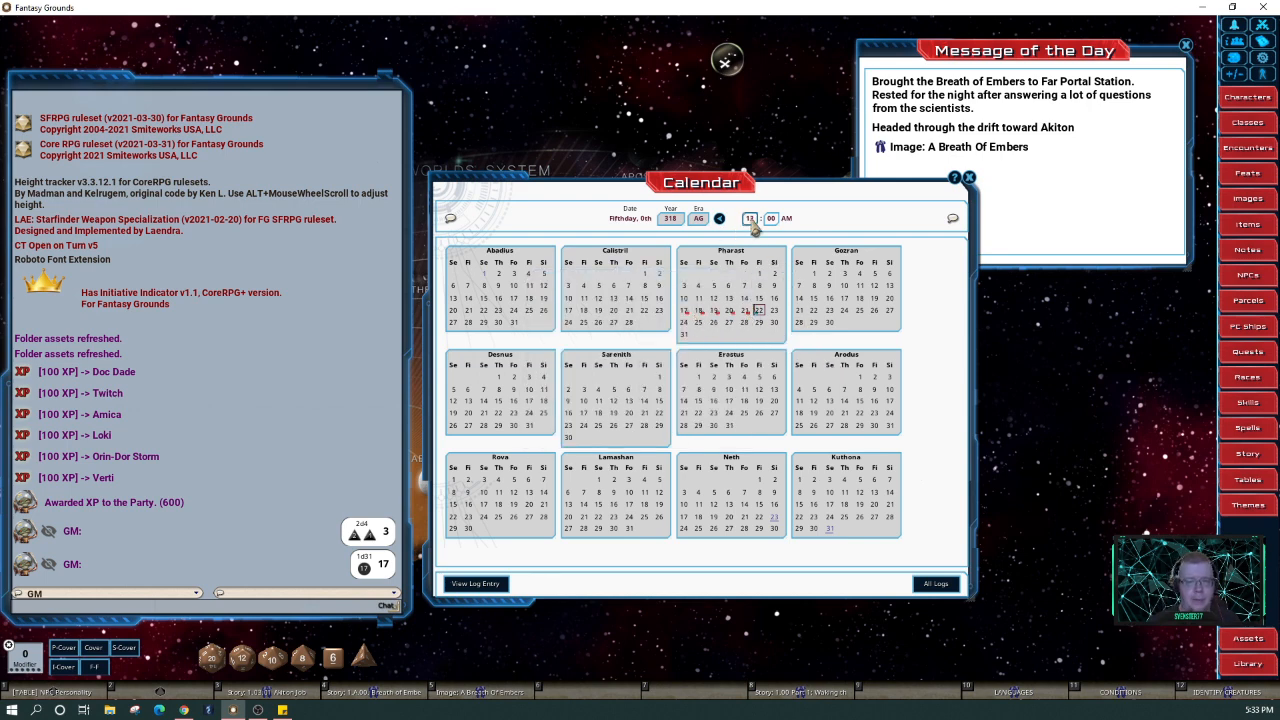
key(ctrl)
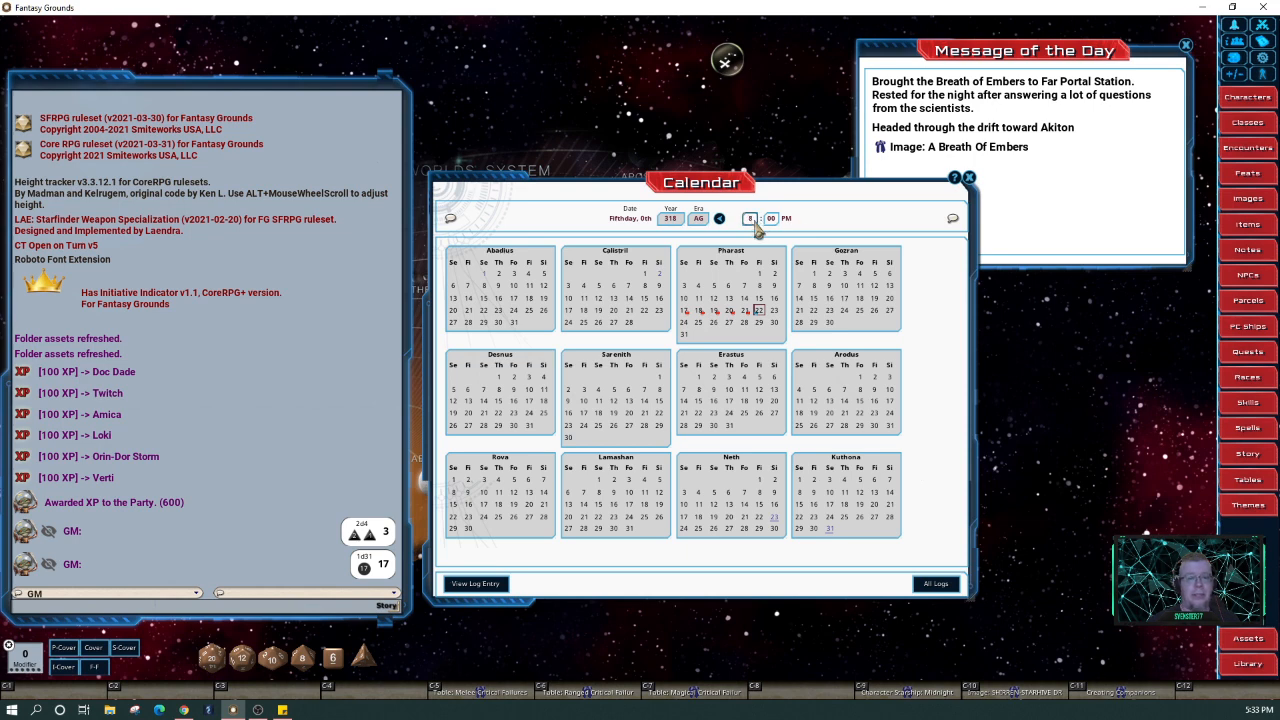
click(759, 310)
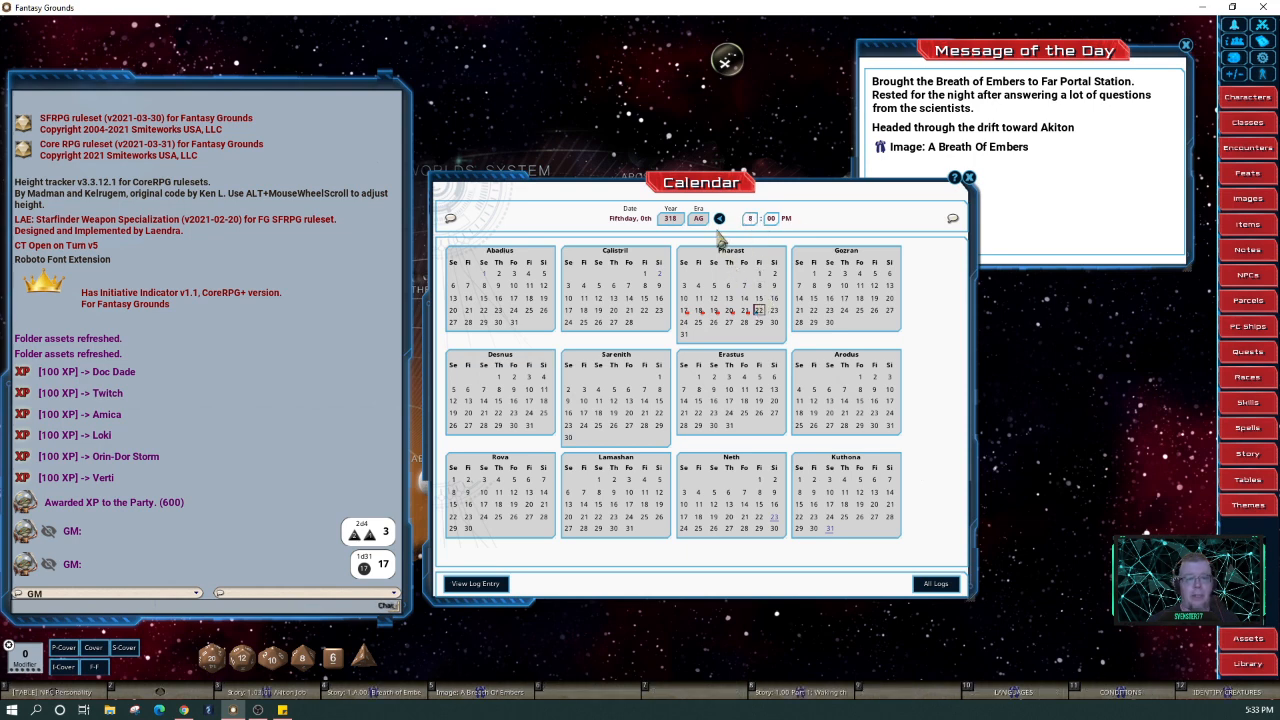
click(720, 219)
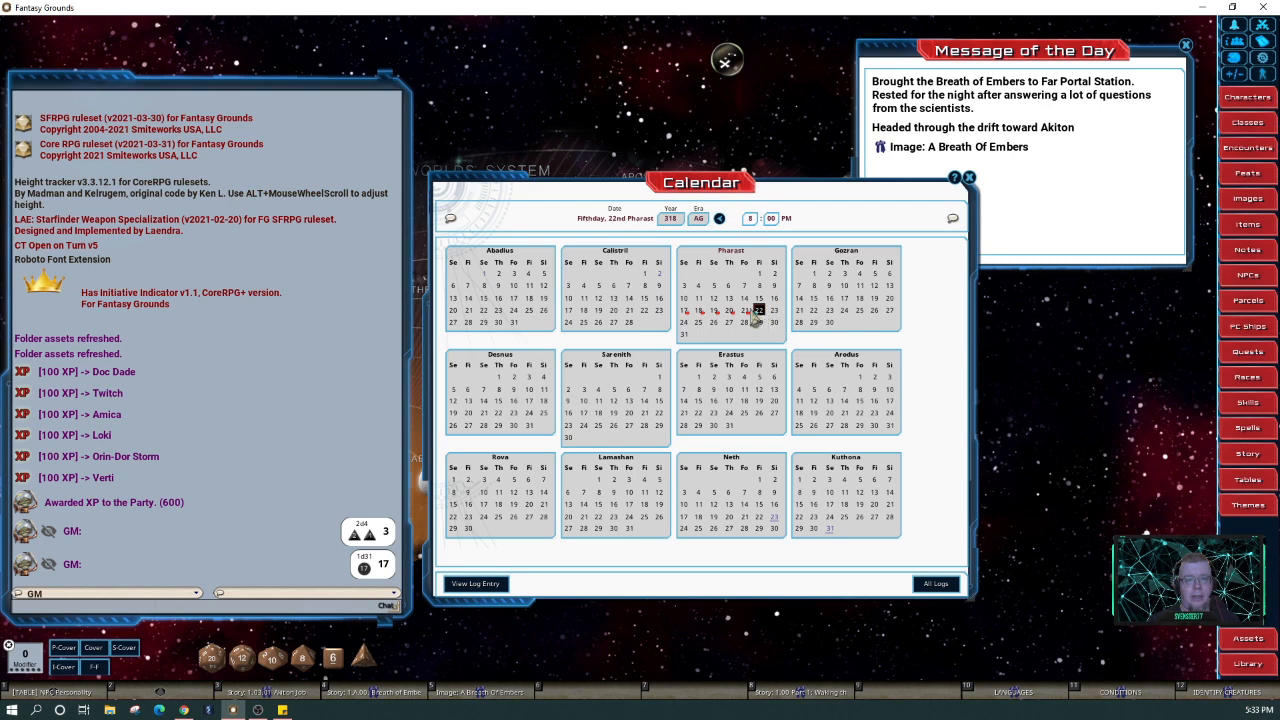
Post the current campaign date and time to the chat and close the calendar
click(451, 220)
click(953, 220)
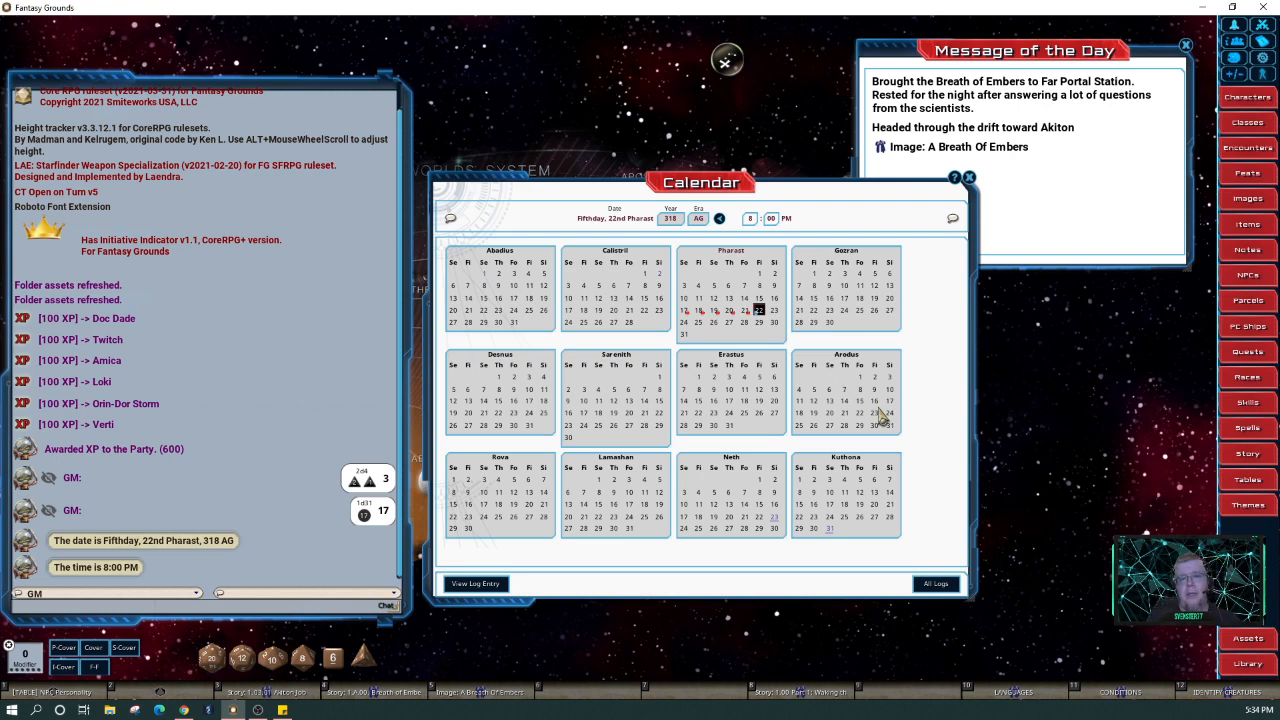
click(967, 178)
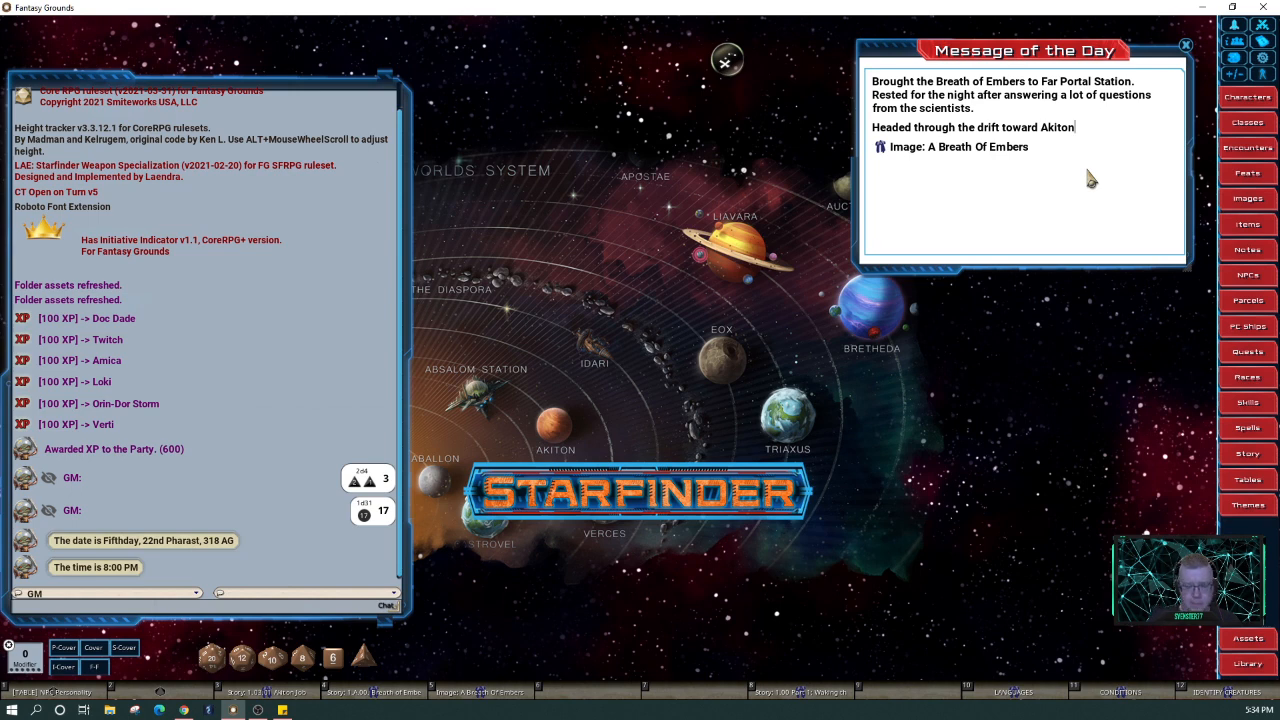
End the Message of the Day's Akiton sentence with a period and delete the "Image: A Breath Of Embers" link below it
text(.)
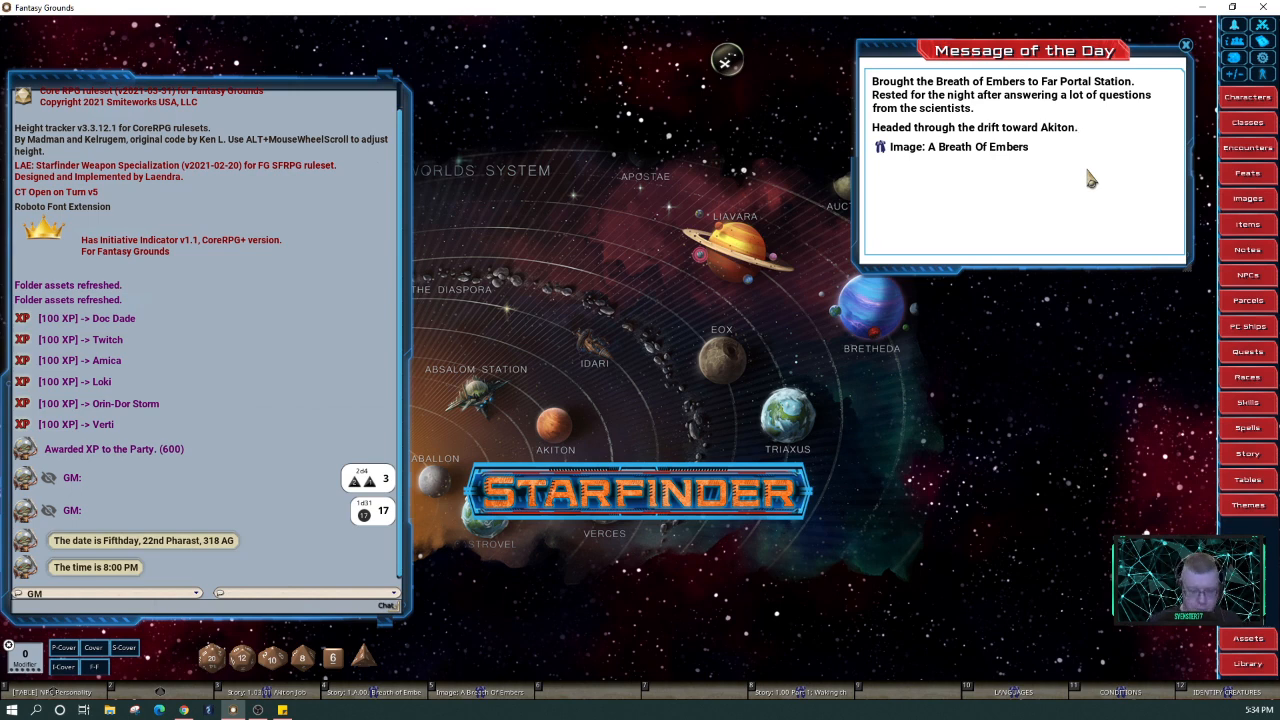
key(shift+Down)
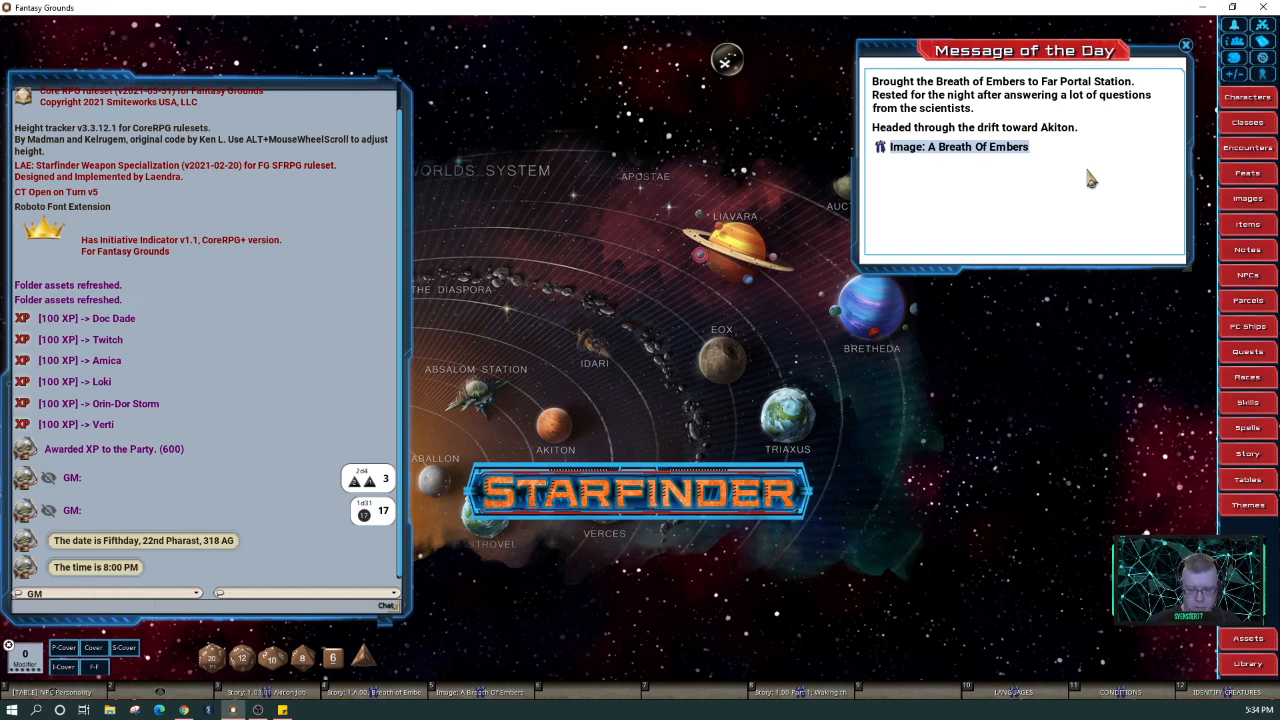
key(Delete)
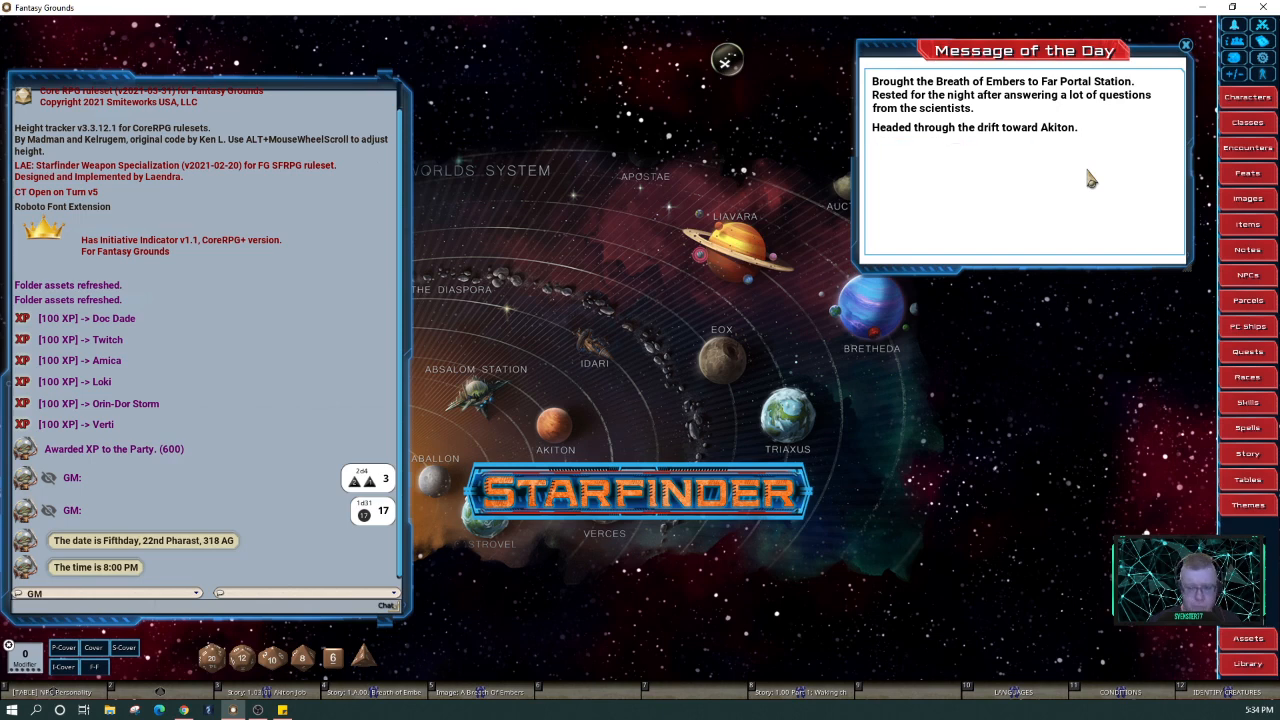
Append "As they get close to their destination, they see an asteroid traveling through the drift." to the Akiton paragraph in the Message of the Day
text(As they )
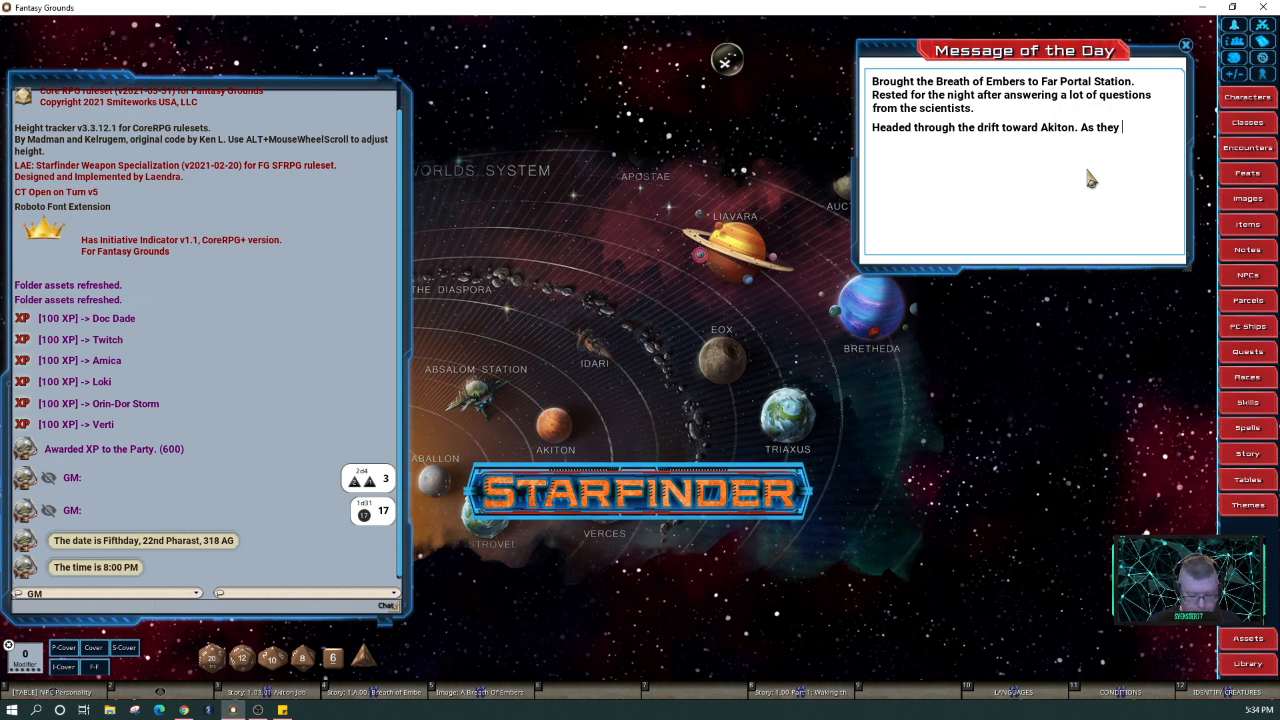
text(get close)
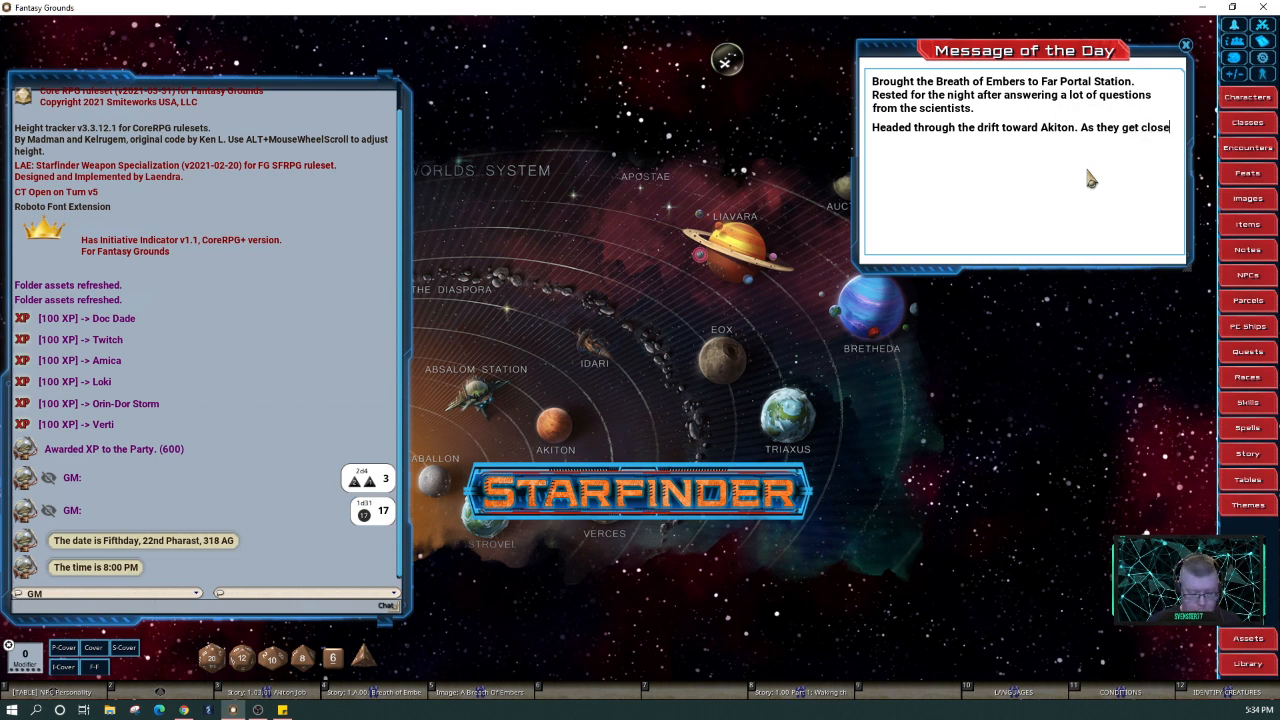
text( to their destination, they see a )
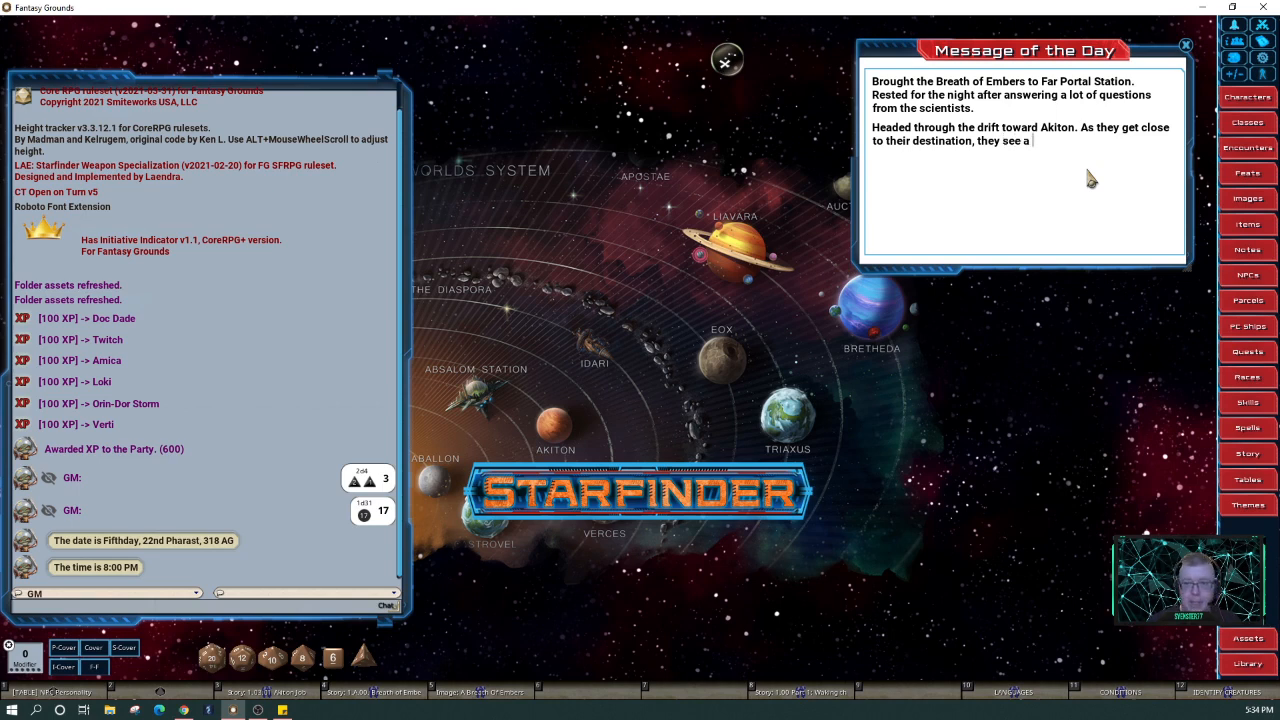
text(n ast)
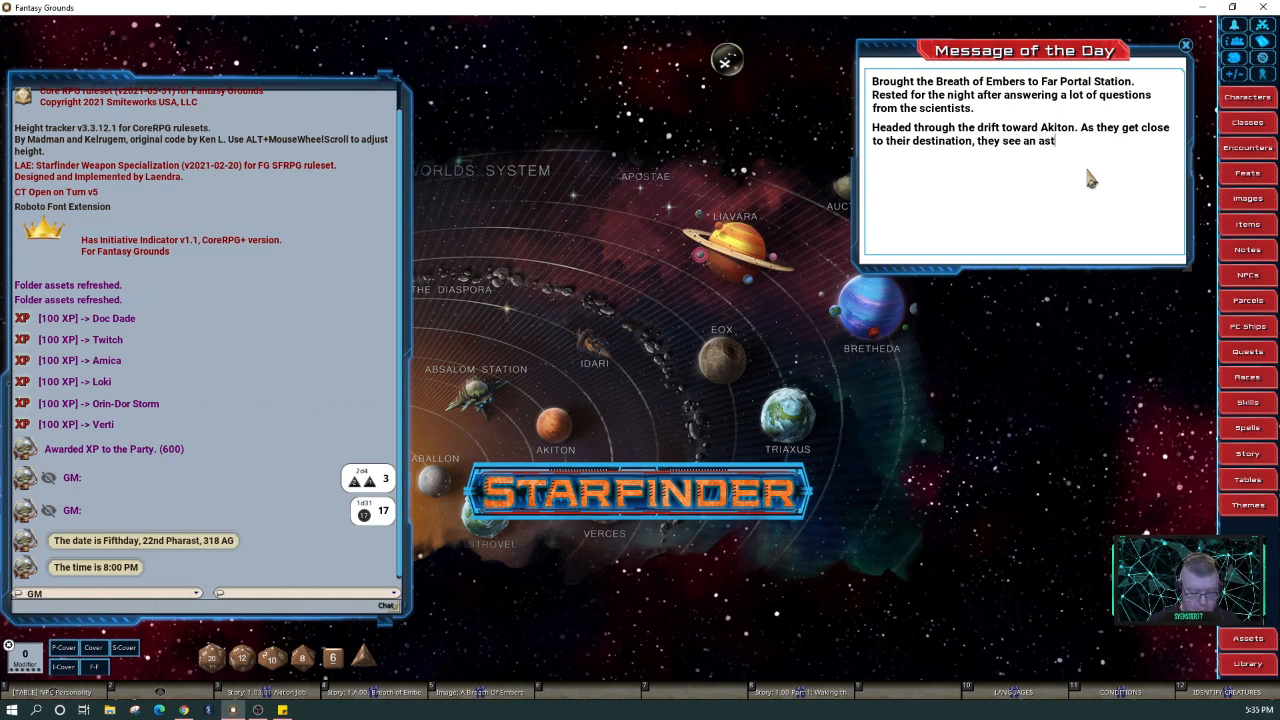
text(eroid tra)
text(veling through)
text( the drift)
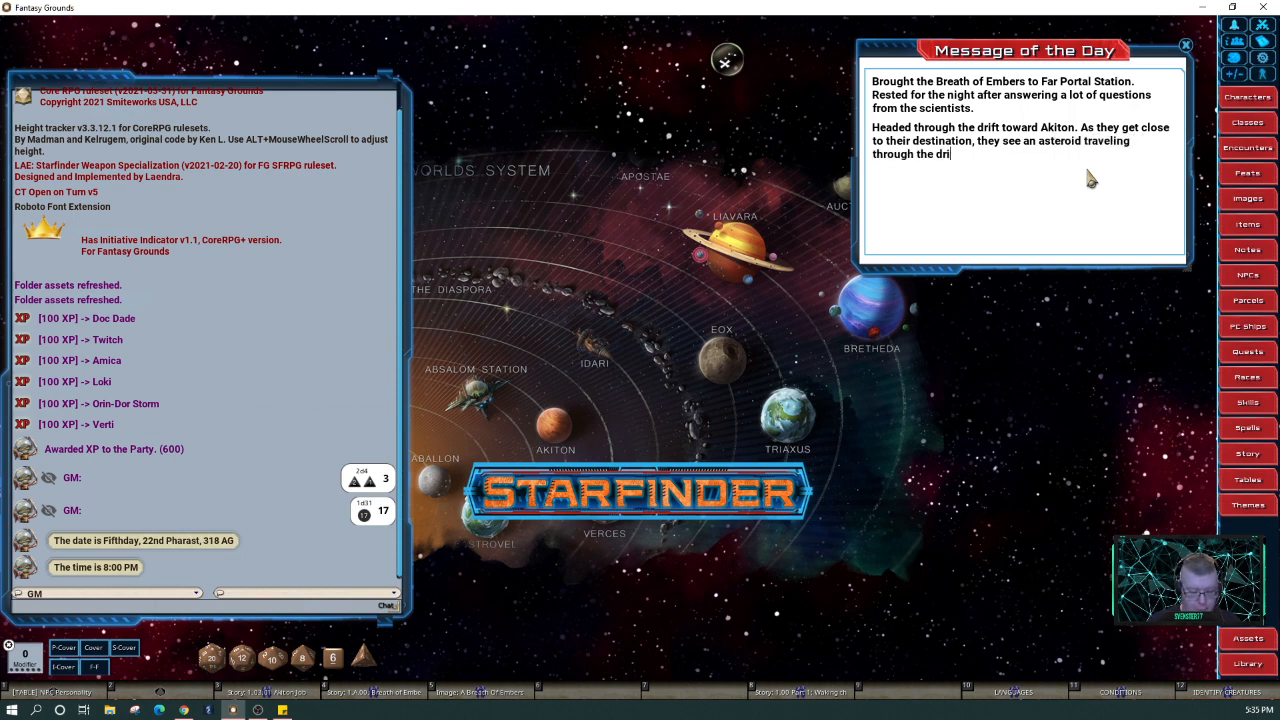
text(.)
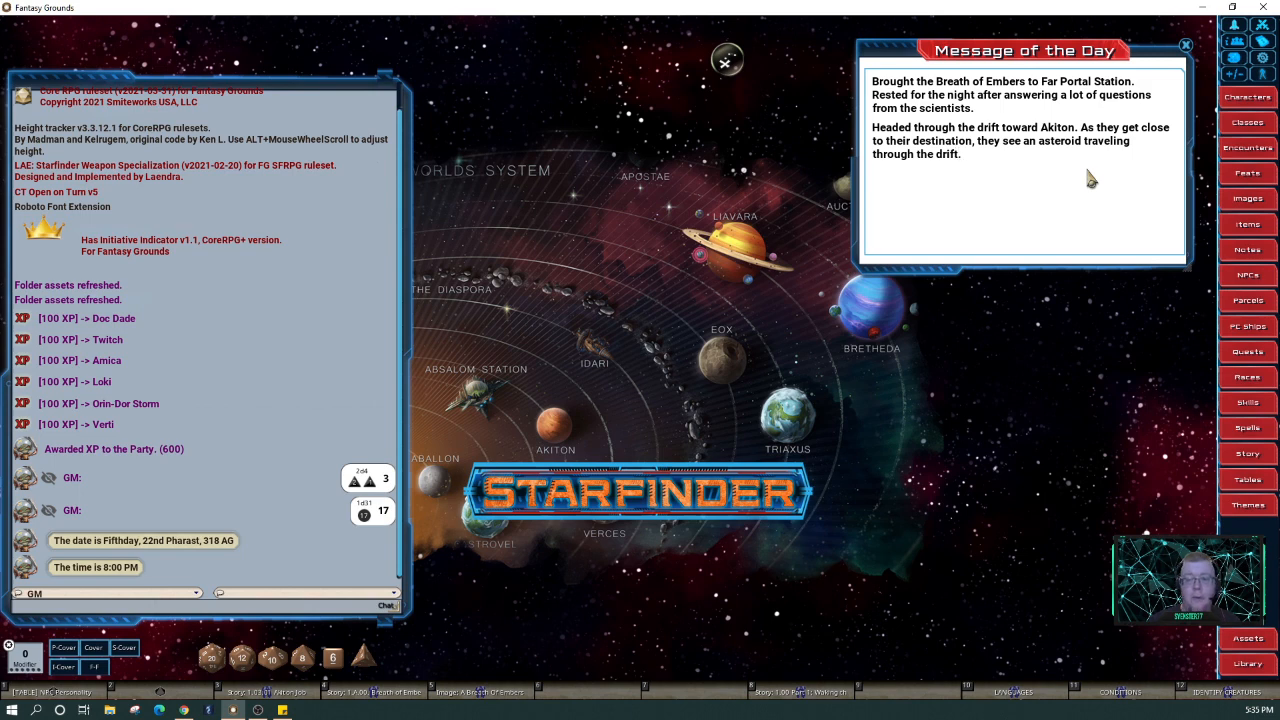
Append "It changes course and heads towrd the Midnight Seven." to the Message of the Day and start a new line
text( It )
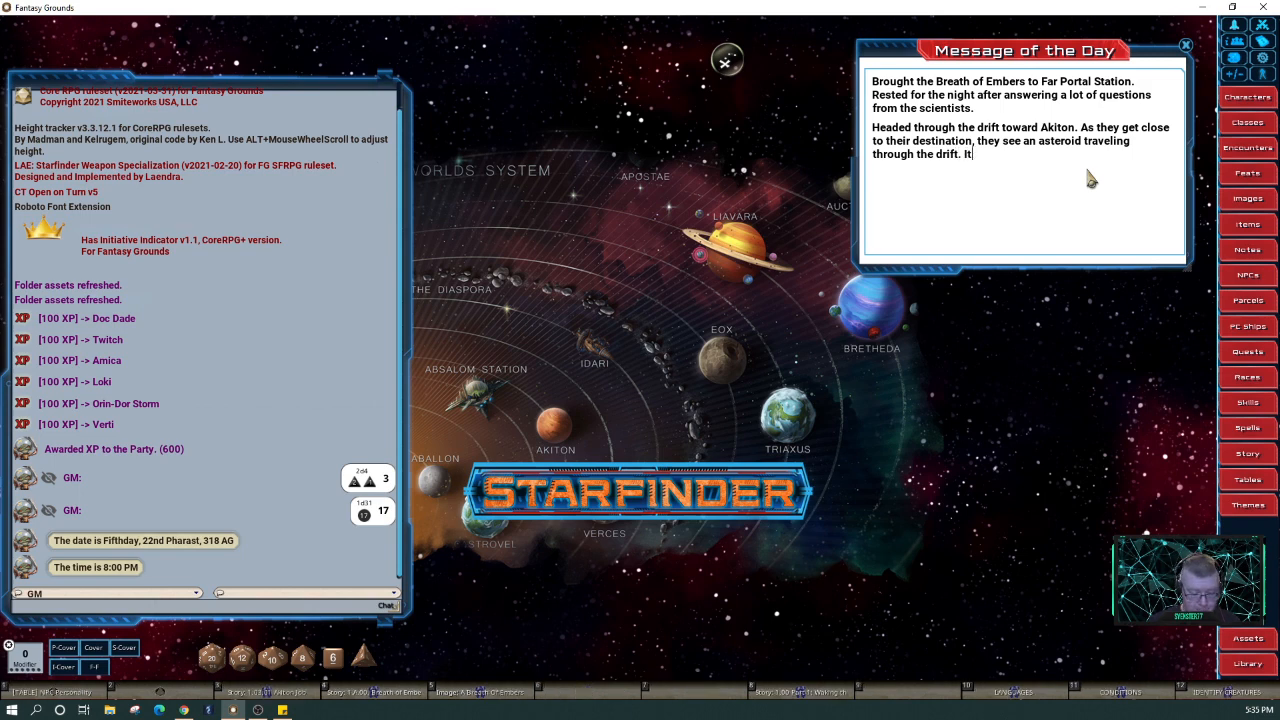
text(shifts )
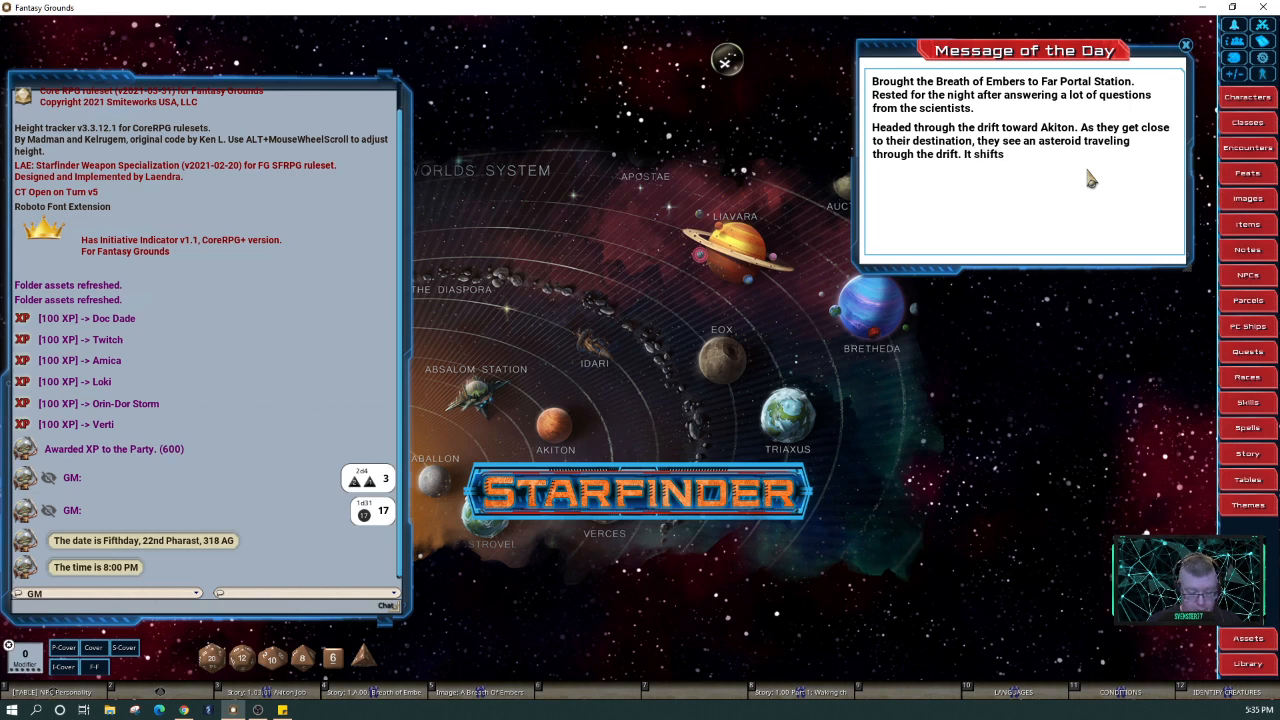
text(co)
key(BackSpace)
key(BackSpace)
key(BackSpace)
key(BackSpace)
key(BackSpace)
key(BackSpace)
key(BackSpace)
key(BackSpace)
key(BackSpace)
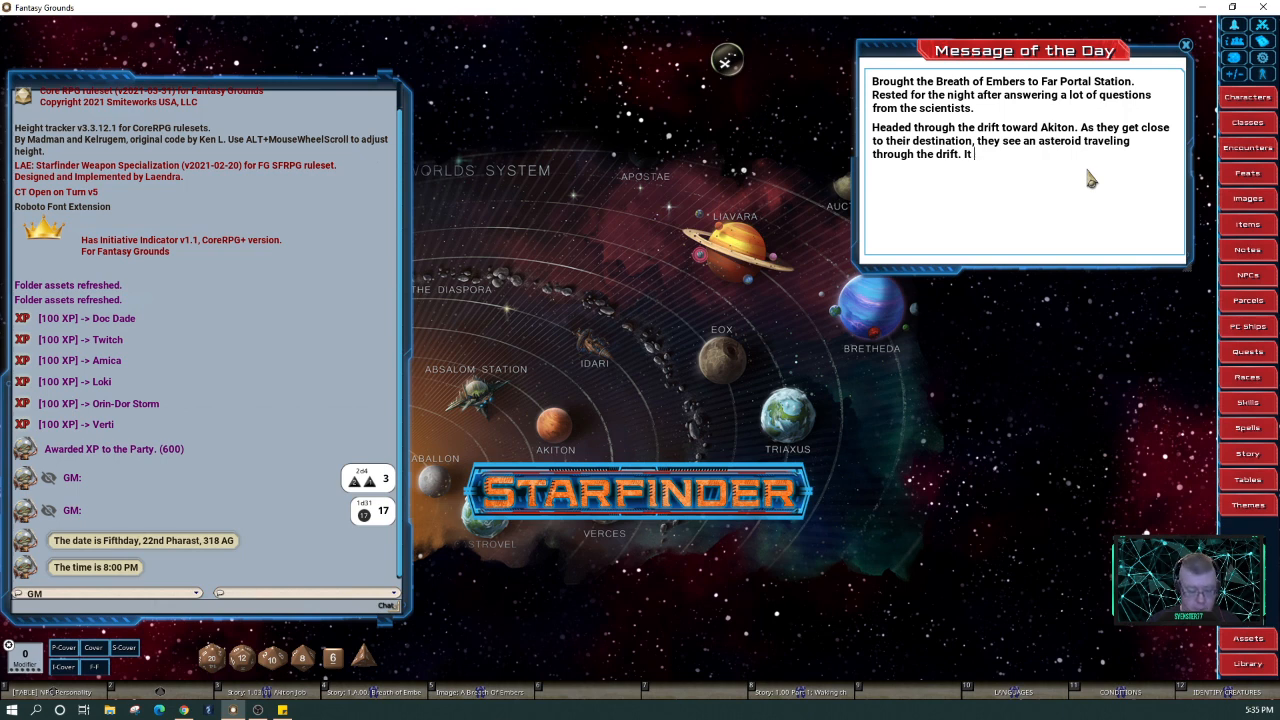
text(changes )
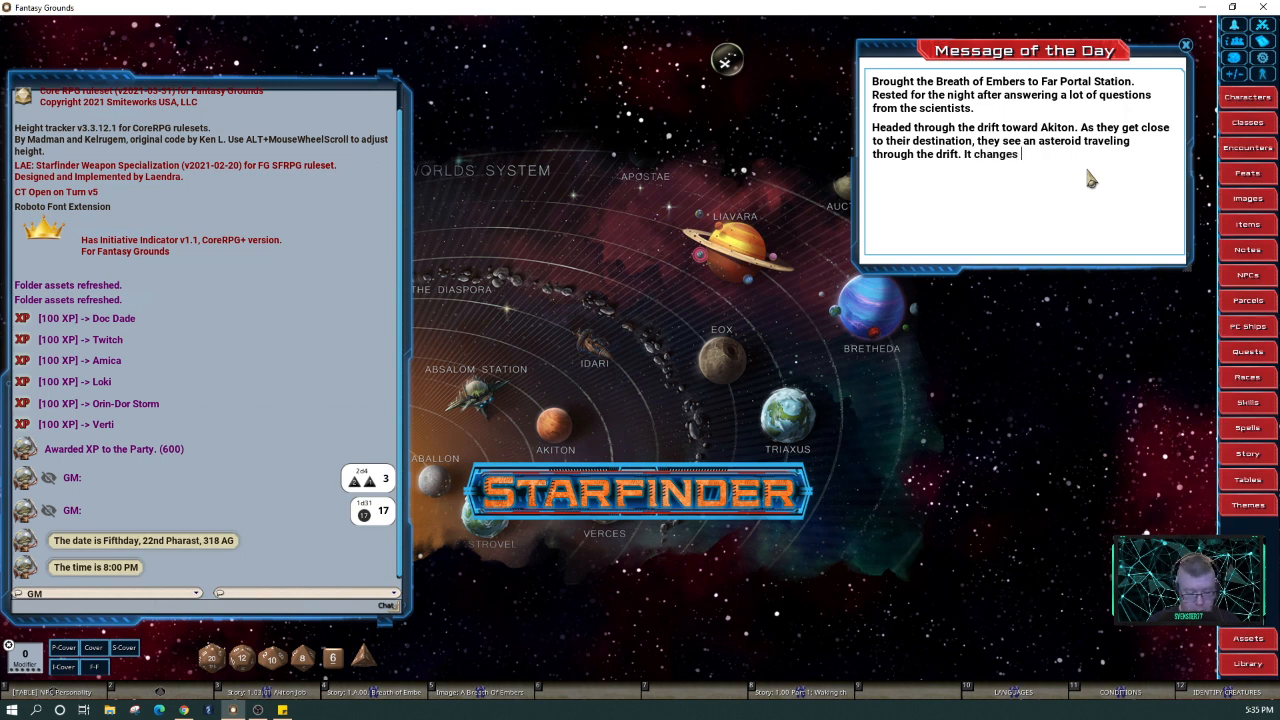
text(course)
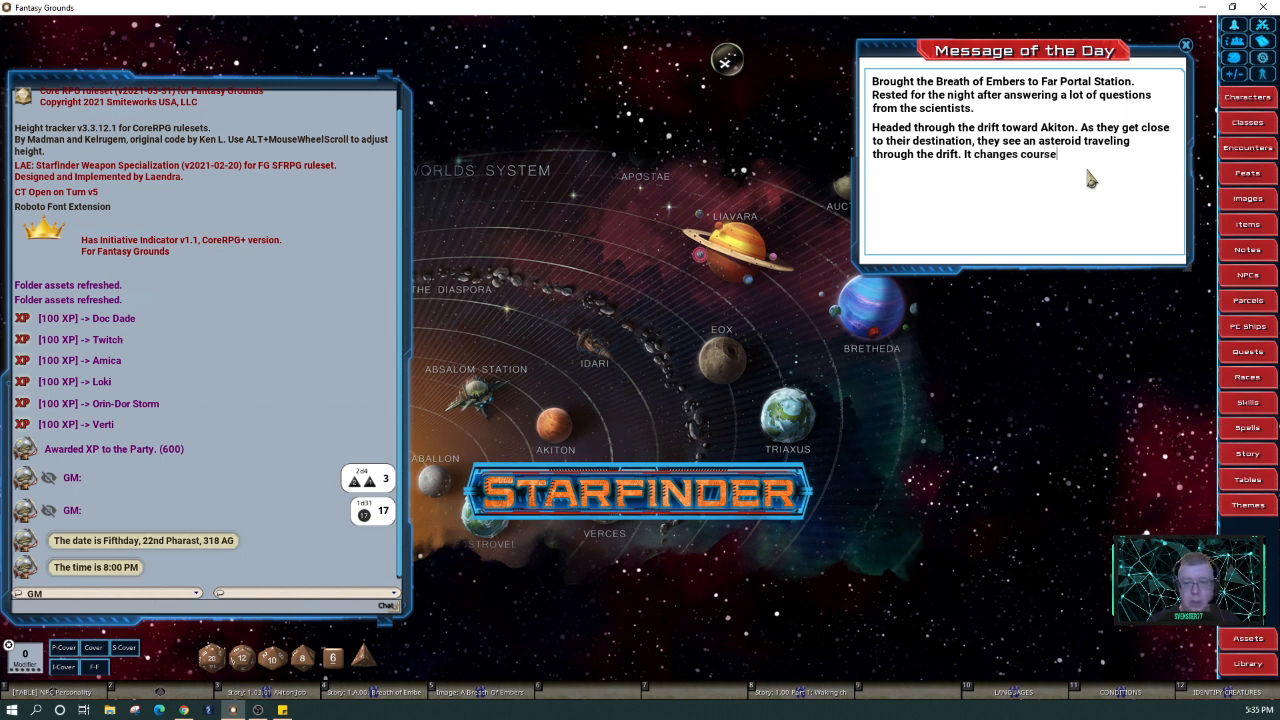
text( and )
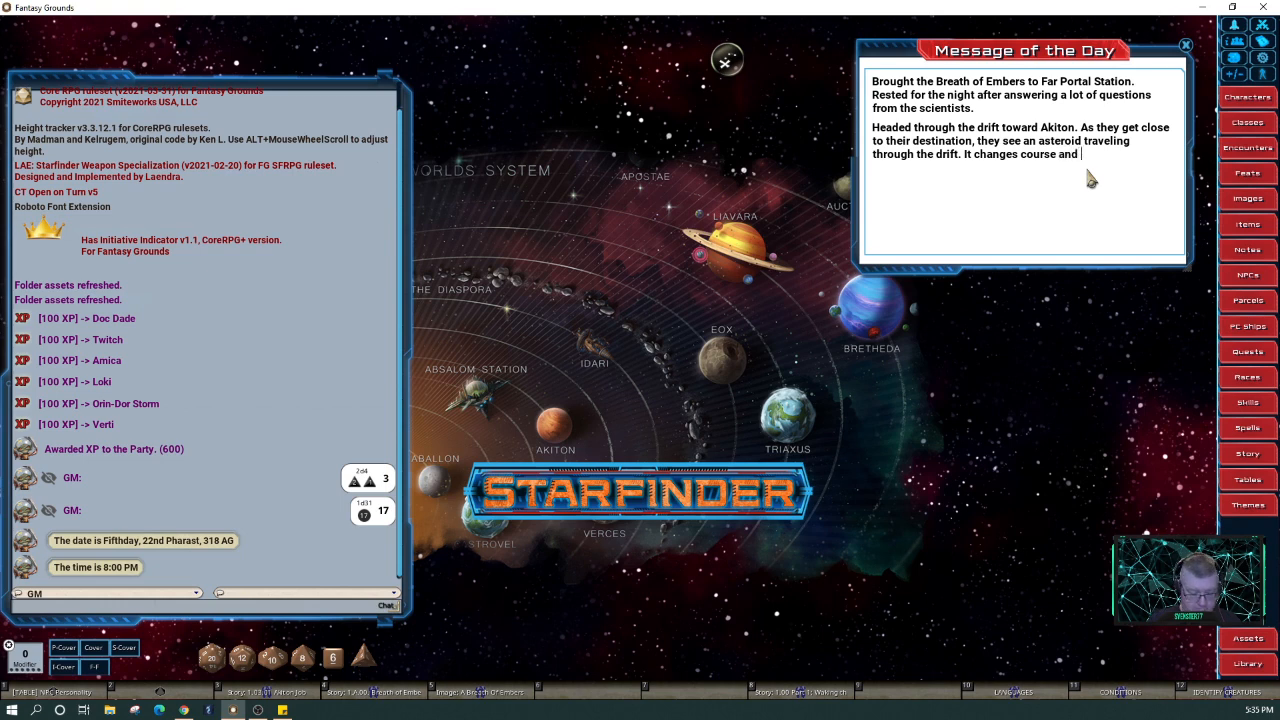
text(heads)
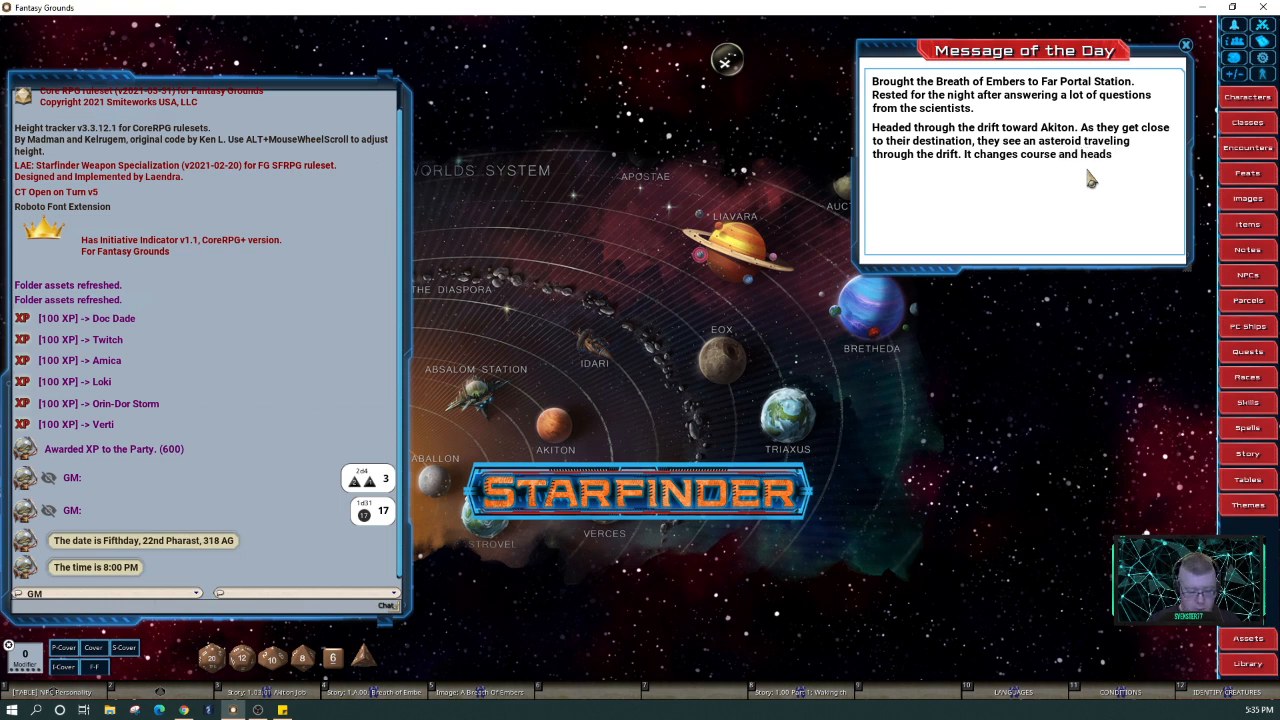
text( towrd the Midnight )
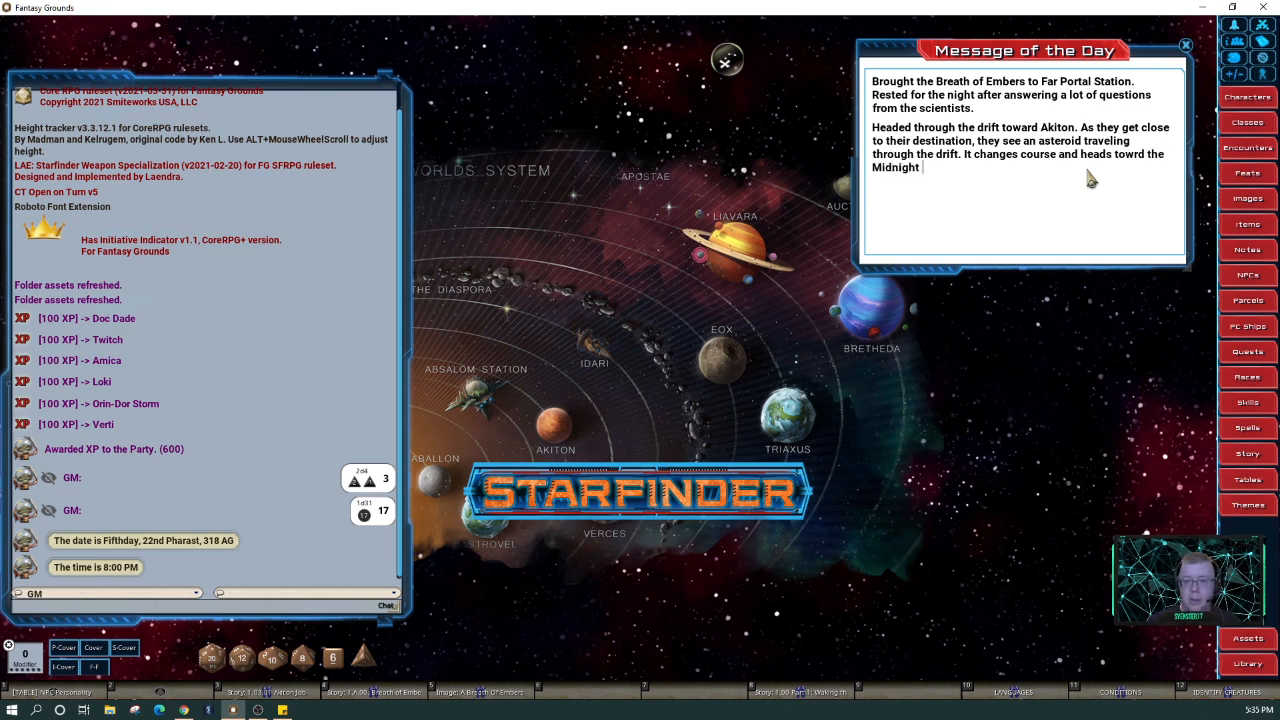
text(Seven.)
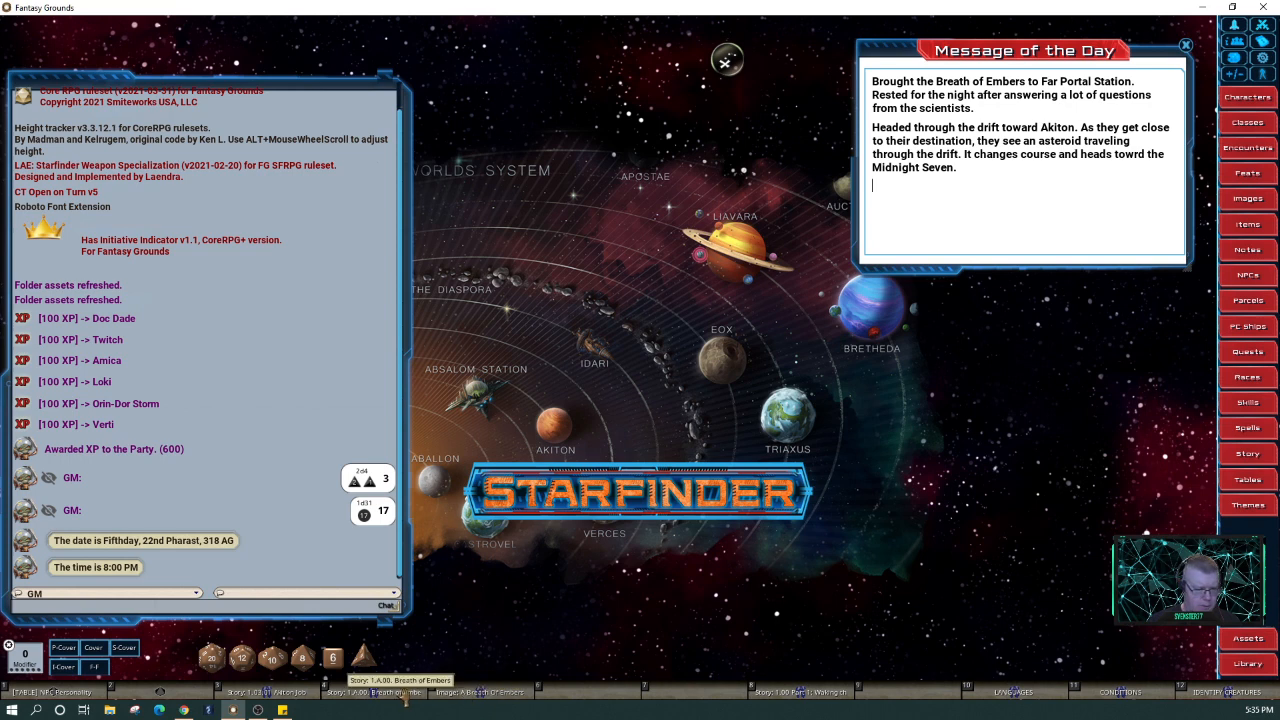
Open the A Breath Of Embers image and the 1.A.00 story, close the image, and look through the story's linked maps and areas
click(460, 694)
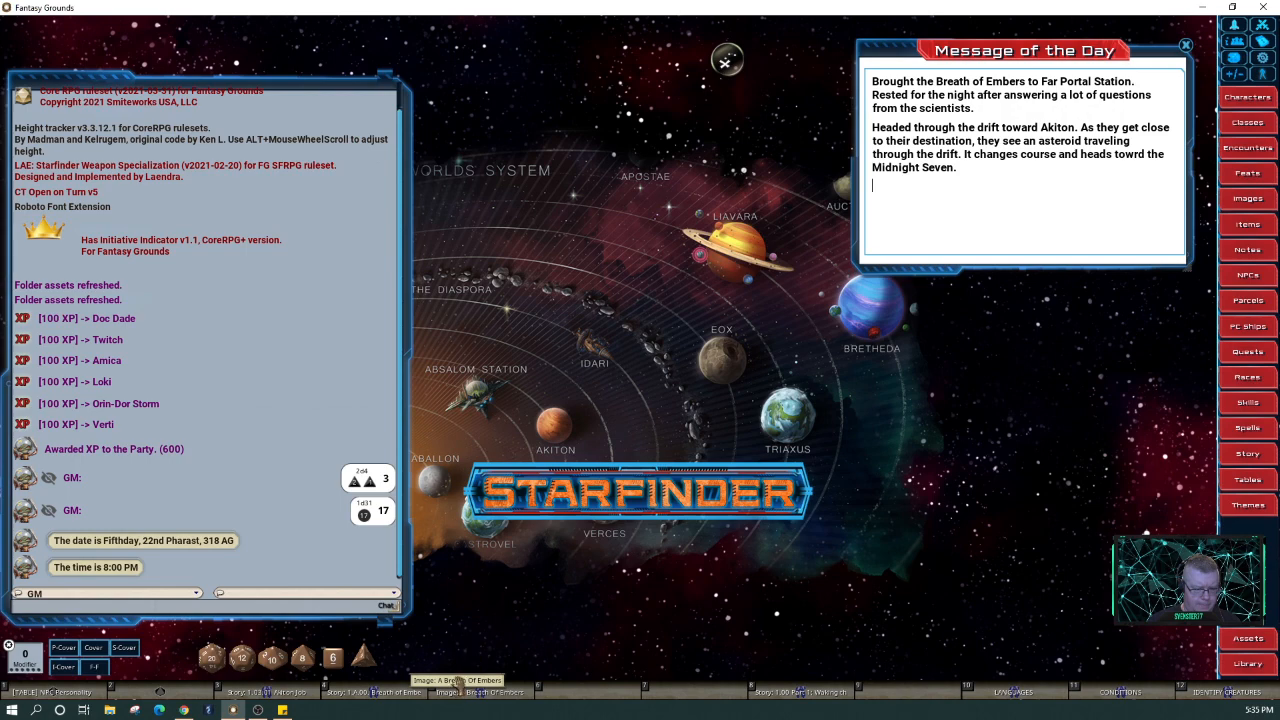
click(388, 694)
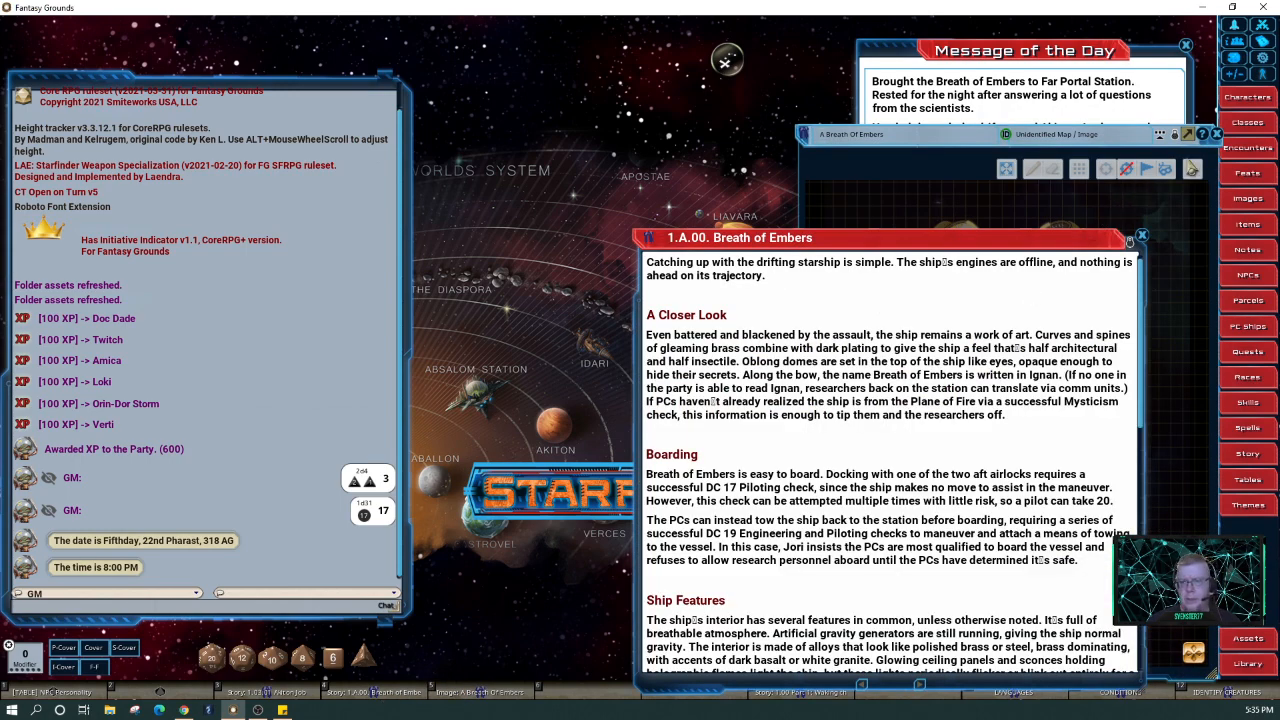
click(1216, 134)
drag(860, 237, 567, 84)
scroll(617, 385, down, 5)
scroll(617, 385, down, 6)
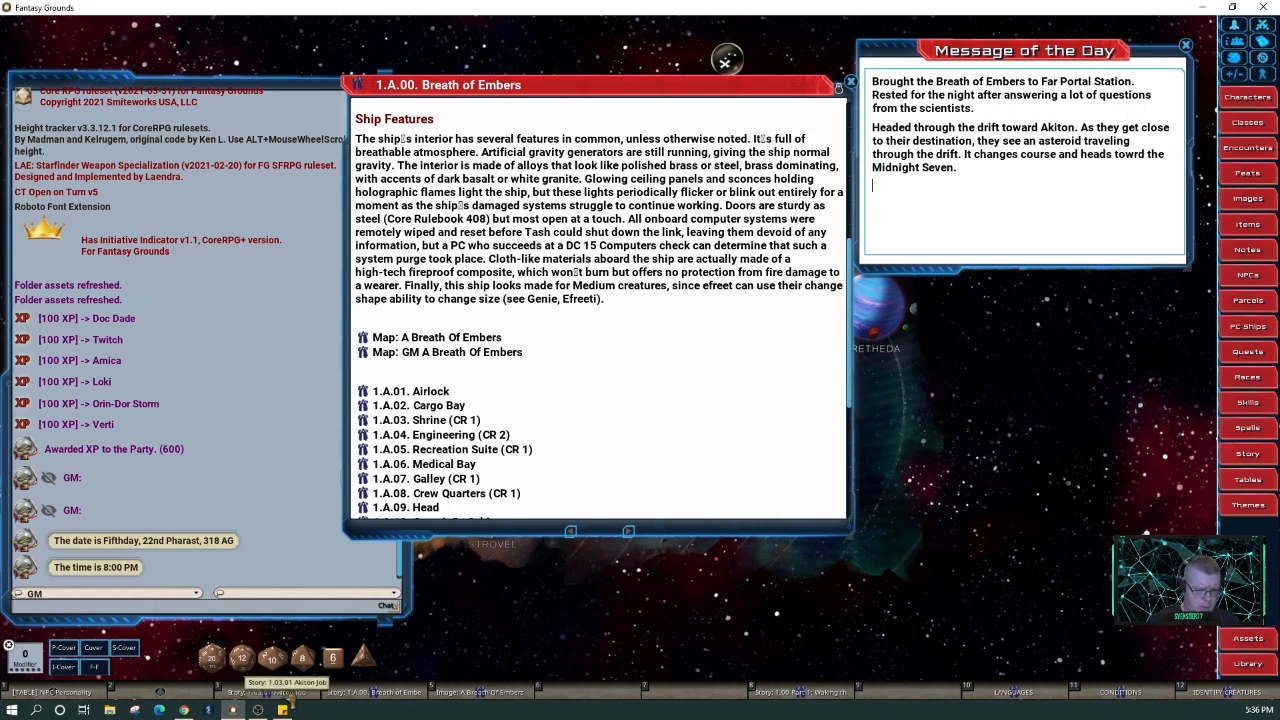
Open the 1.03.01 Akiton Job story in place of Breath of Embers and check its Swarming Telelith ship record
click(288, 698)
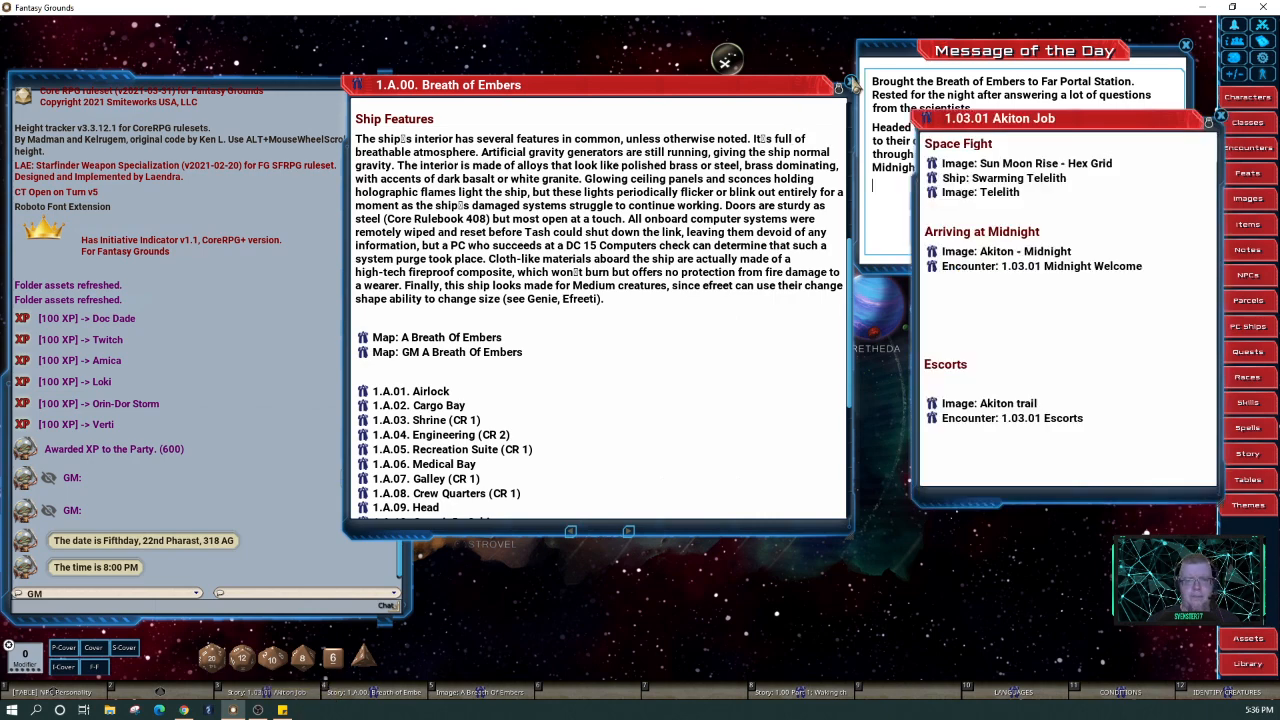
click(851, 82)
drag(1071, 142, 583, 124)
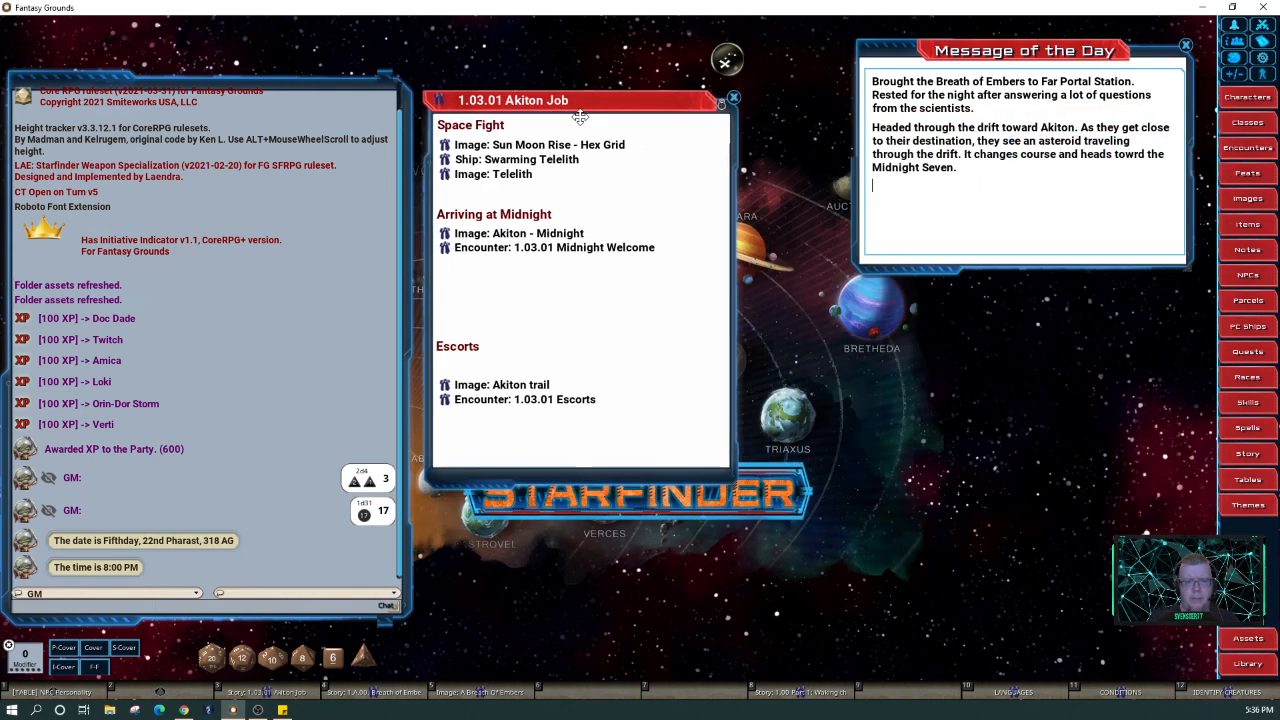
click(446, 160)
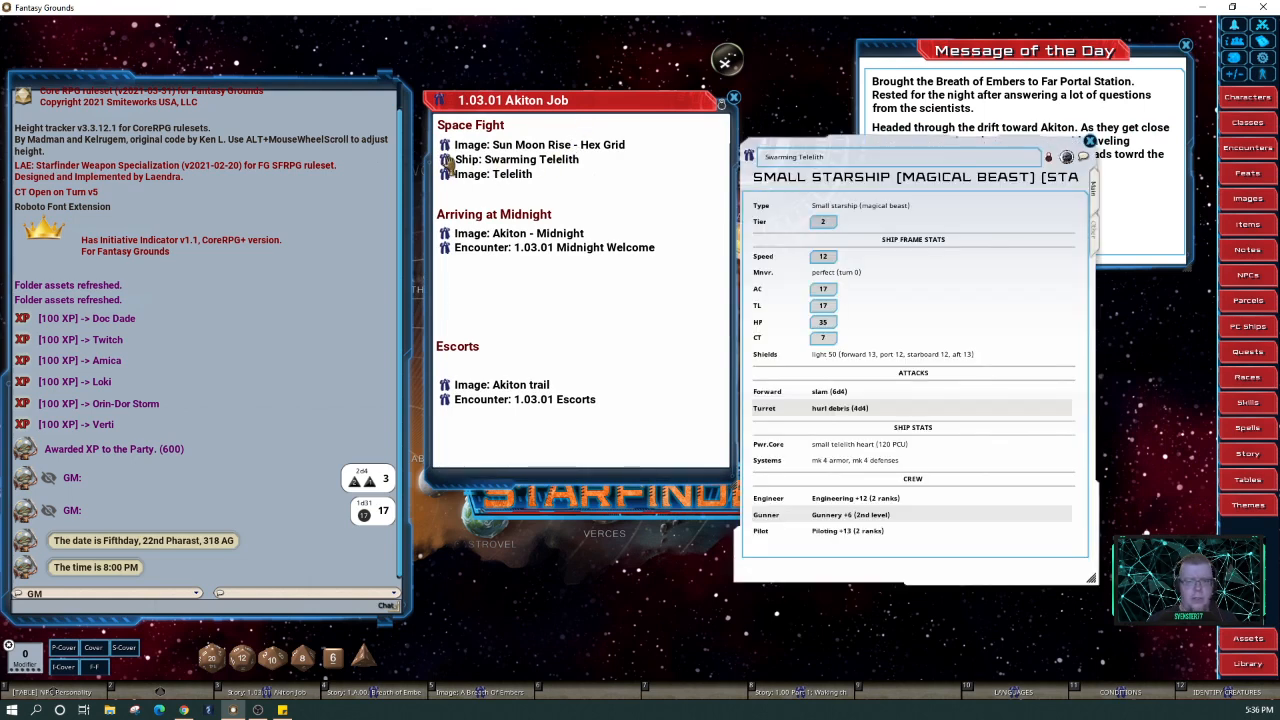
click(1090, 141)
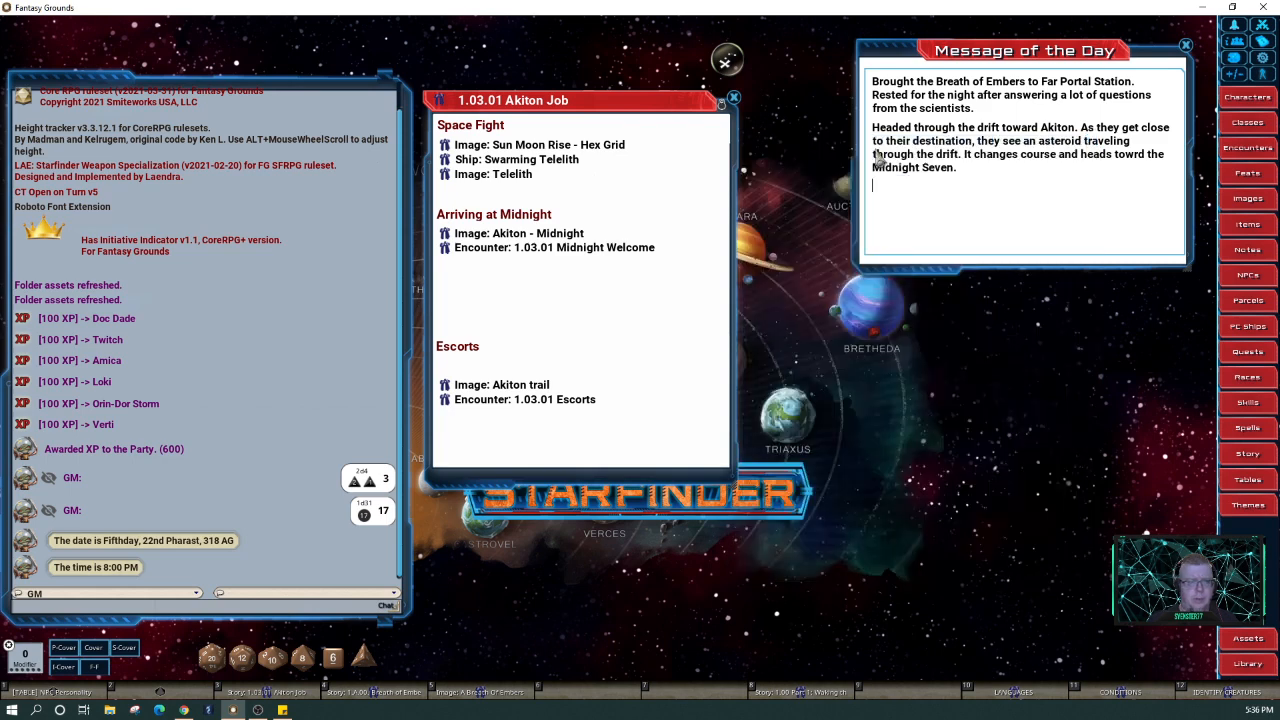
Open the Telelith image, add its link below the Akiton paragraph in the Message of the Day, and correct "towrd" to "toward"
click(446, 176)
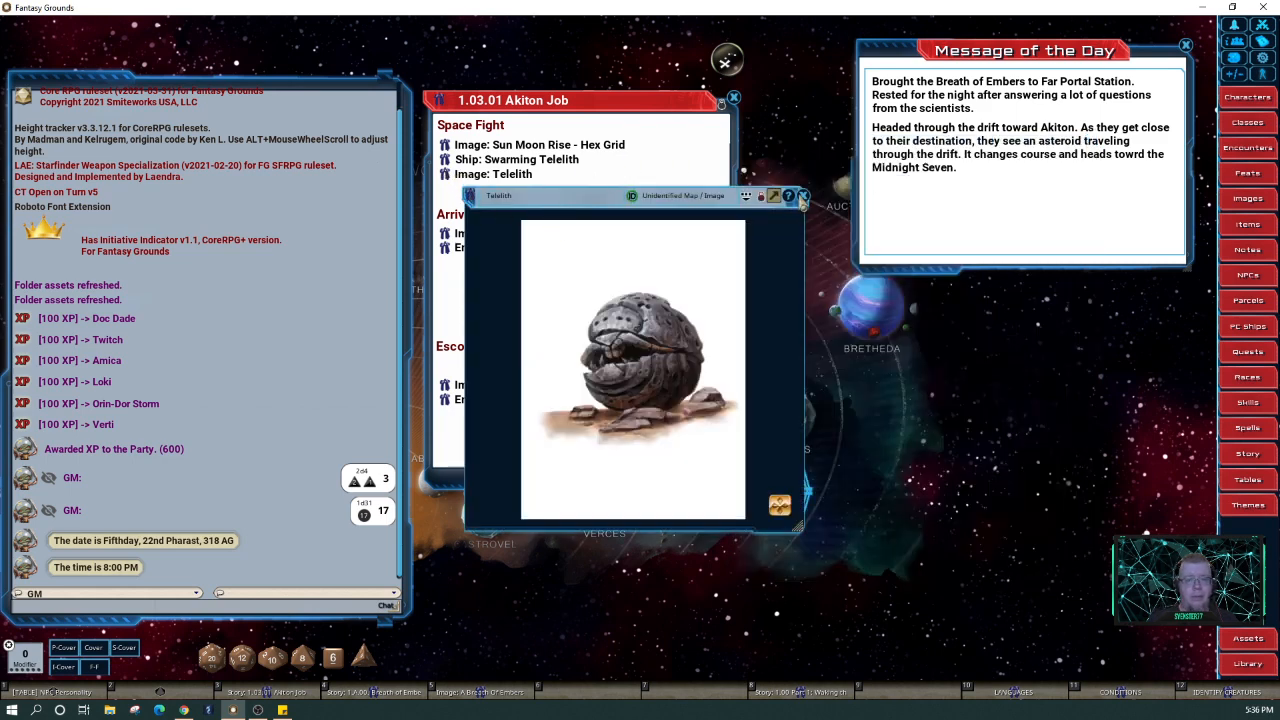
drag(660, 229, 253, 253)
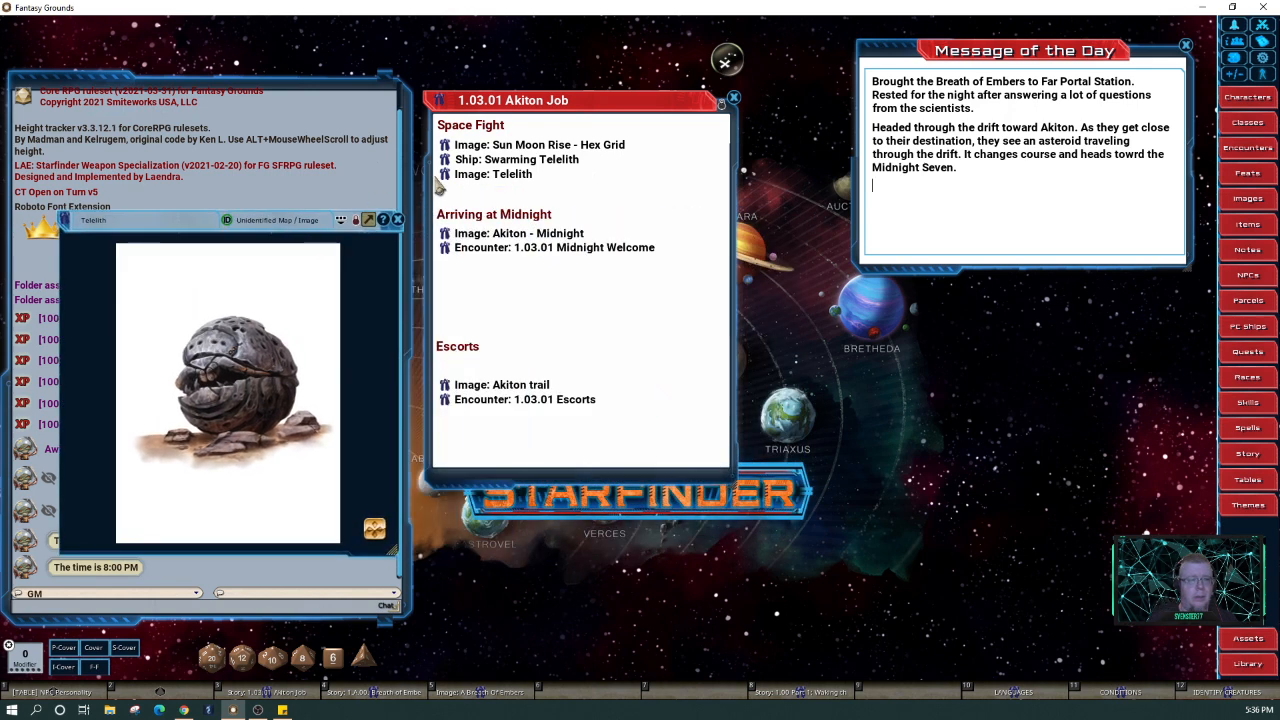
drag(444, 176, 880, 190)
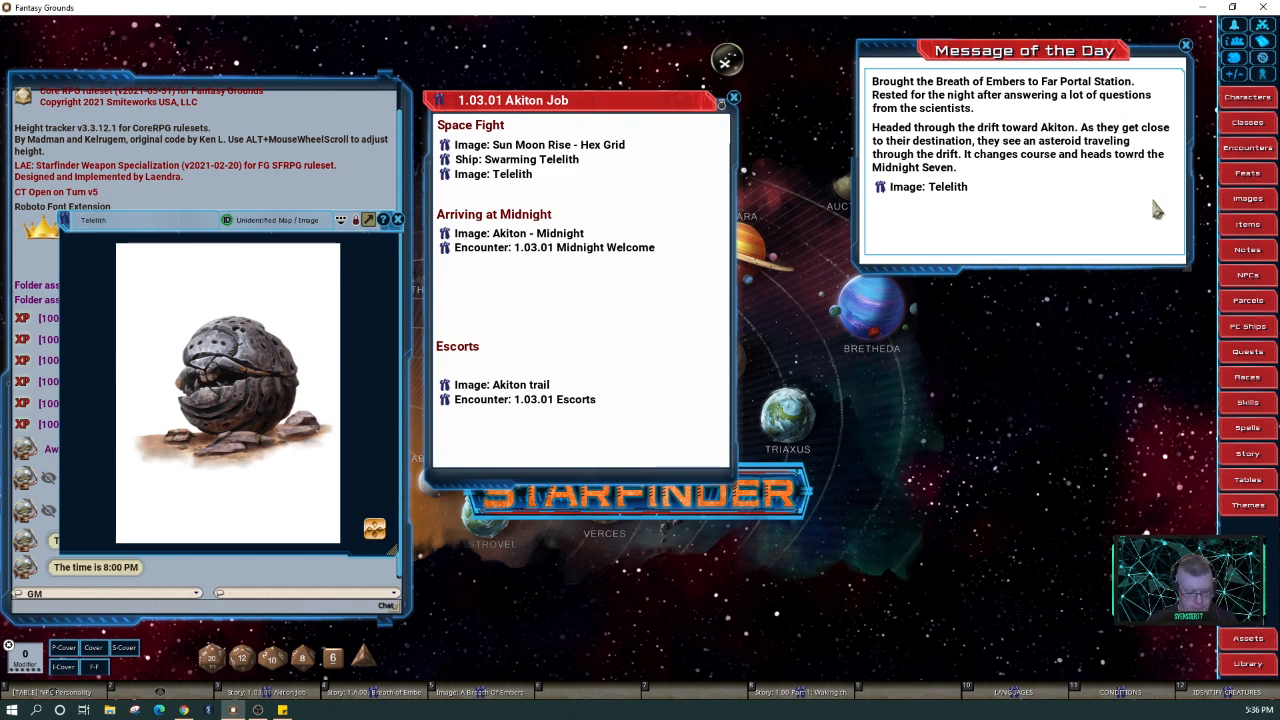
text(a)
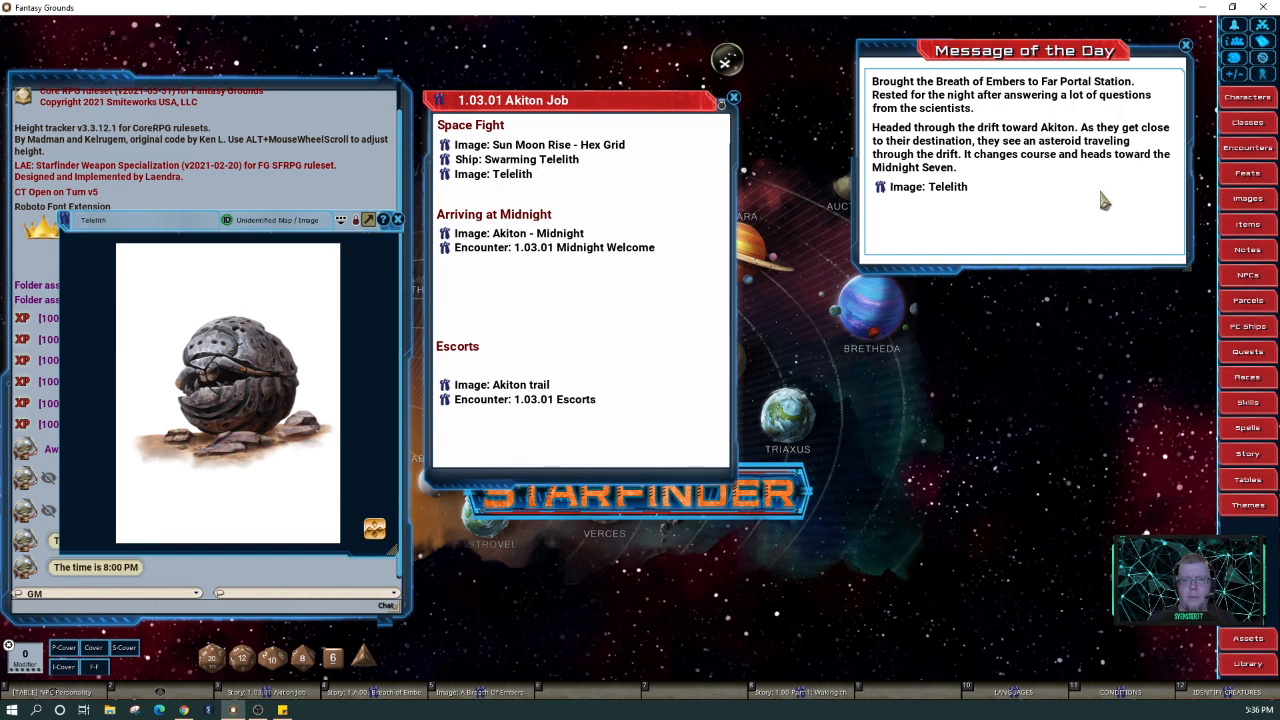
Reword the first paragraph so its sentences begin "The crew brought the Breath of Embers" and "They rested for the night"
click(872, 82)
text(The )
text(crew )
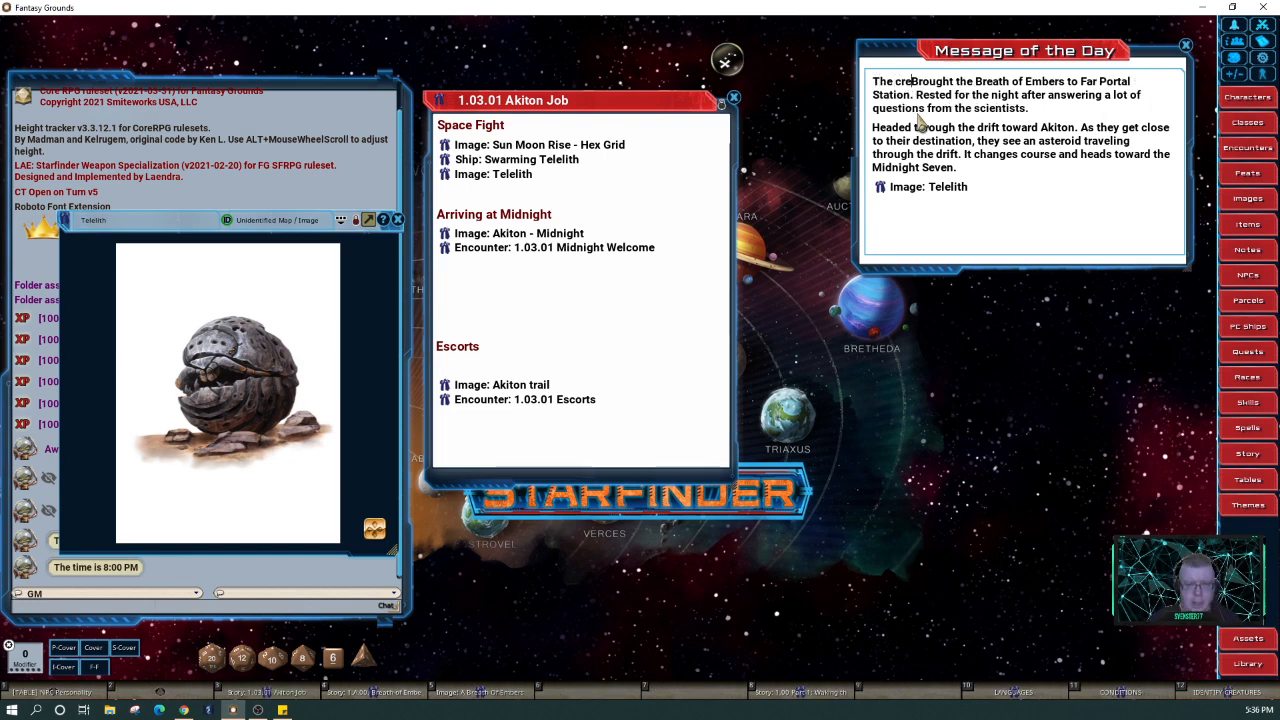
text(b)
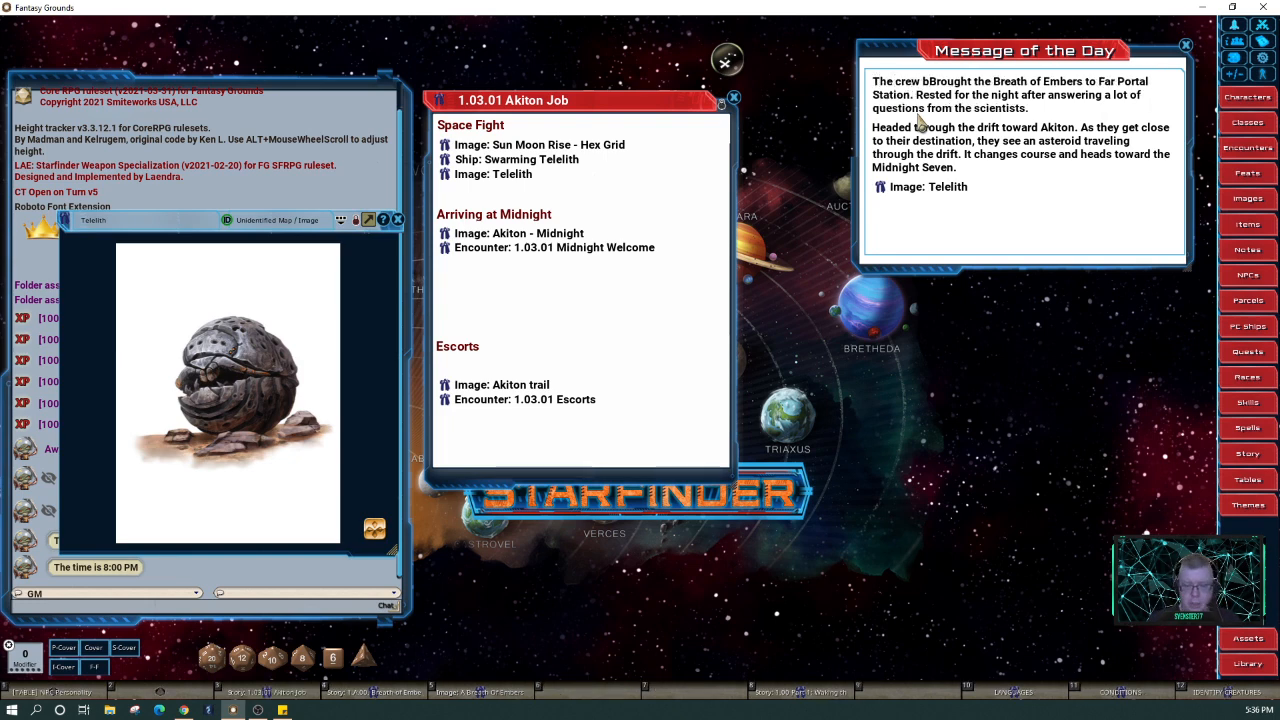
key(Delete)
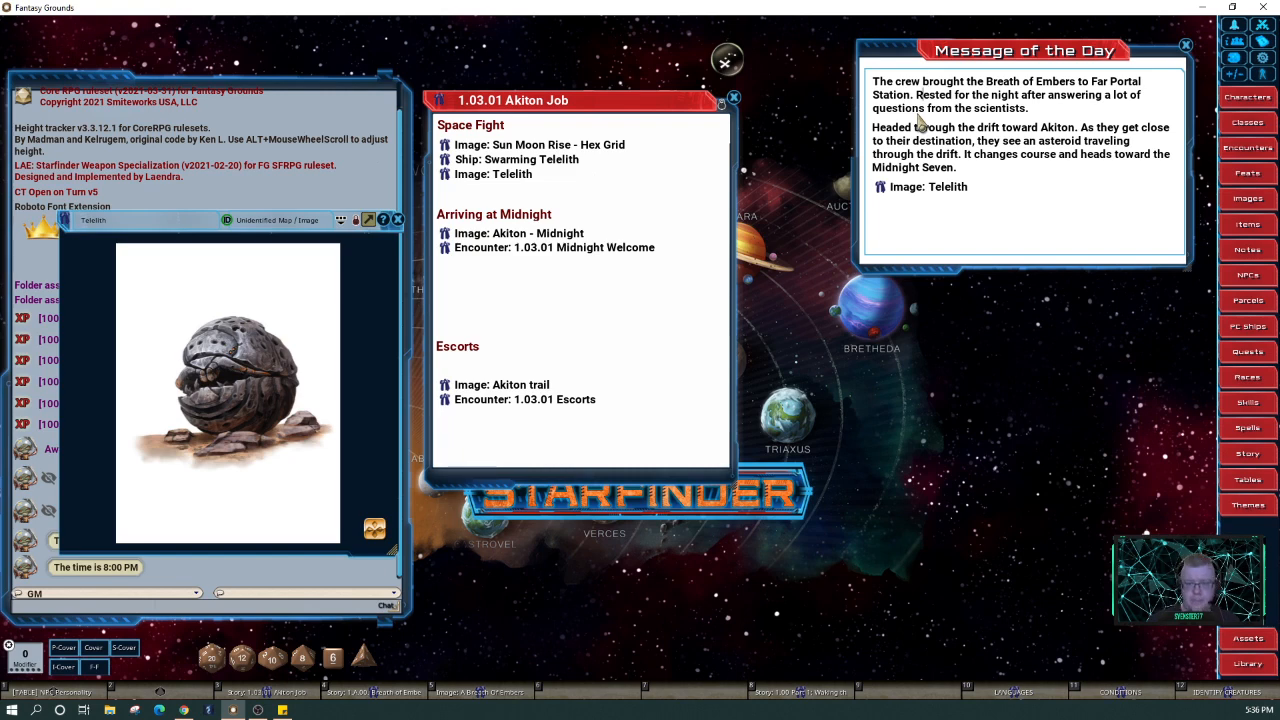
text(They r)
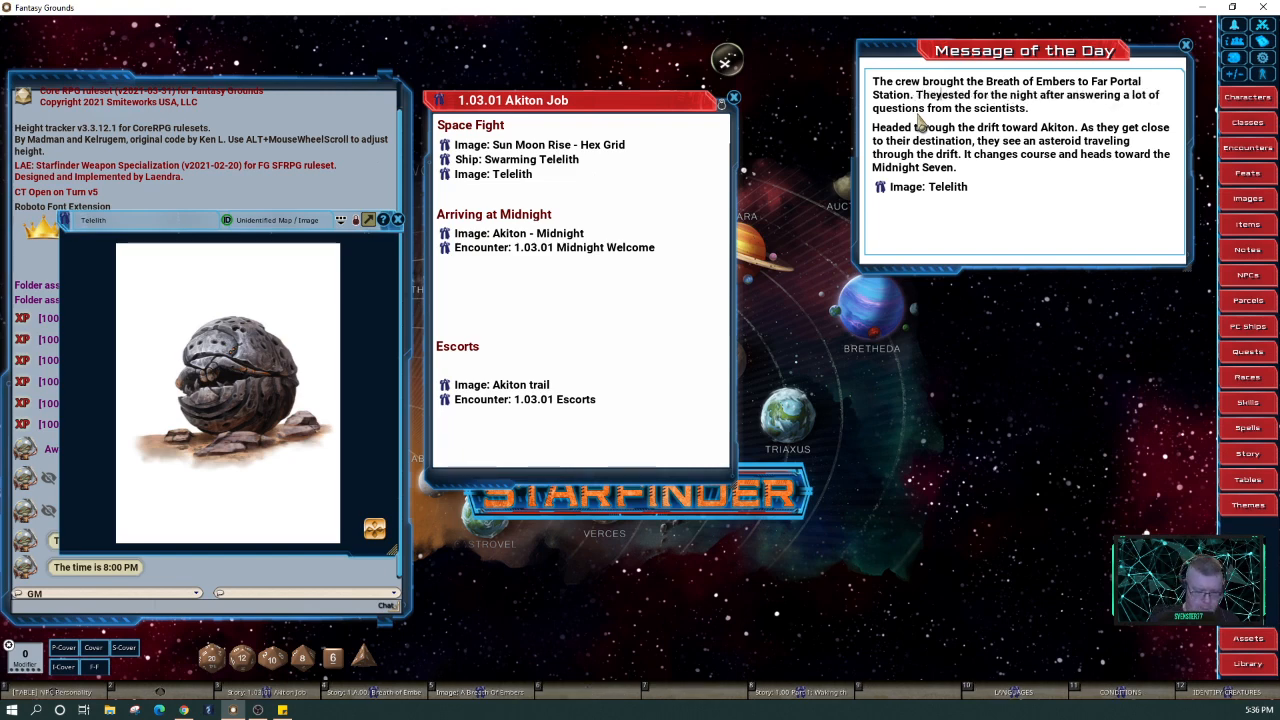
key(Delete)
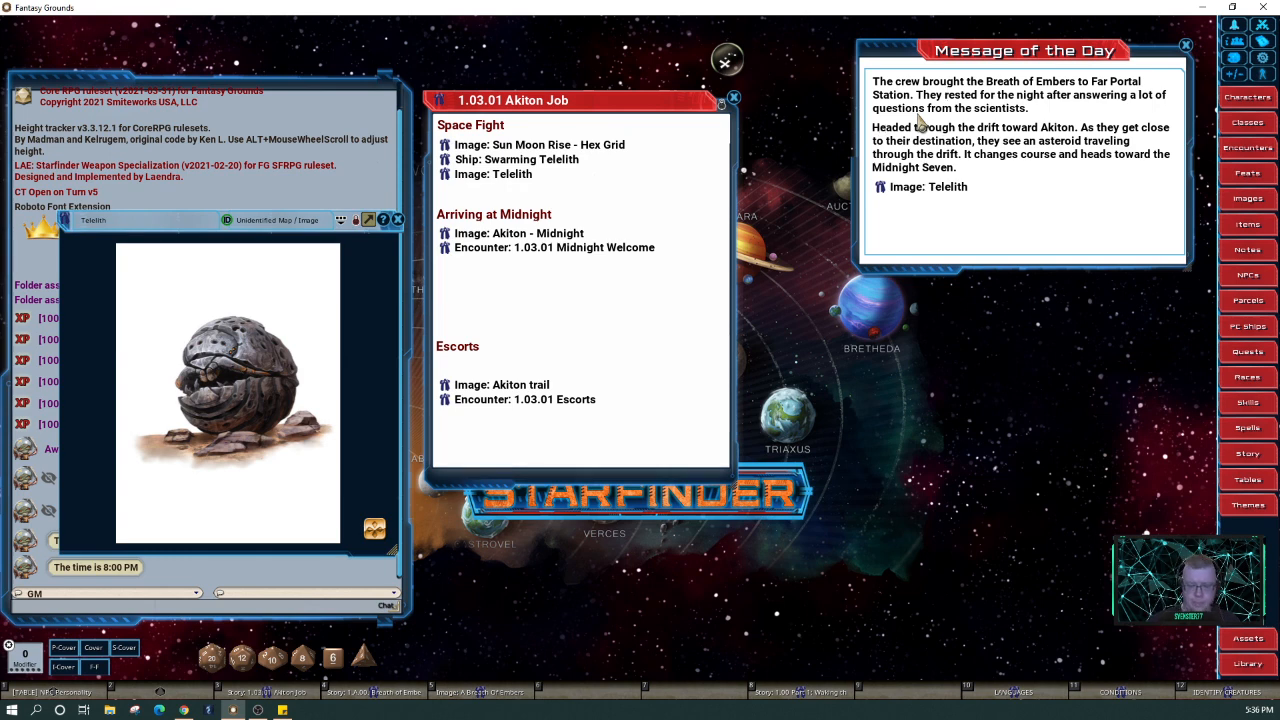
Reword the start of the second paragraph to "After saying their farewells, the crew headed through the drift"
key(Delete)
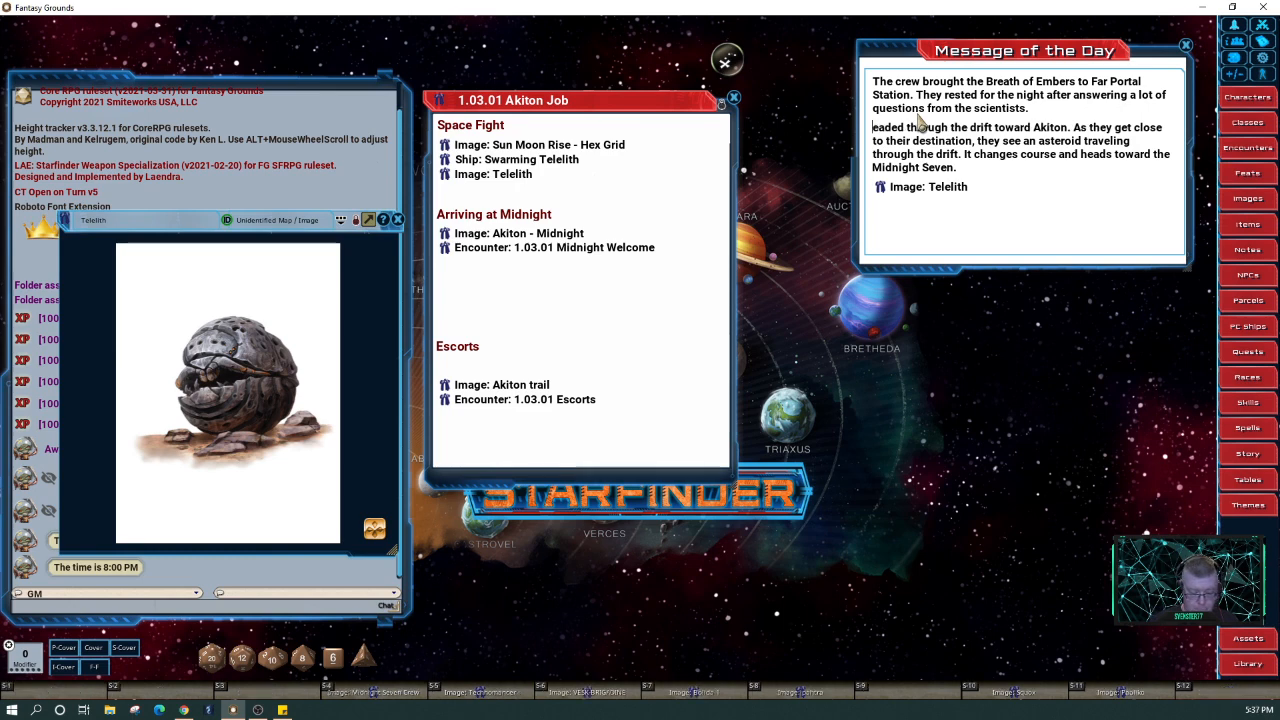
text(After saying their)
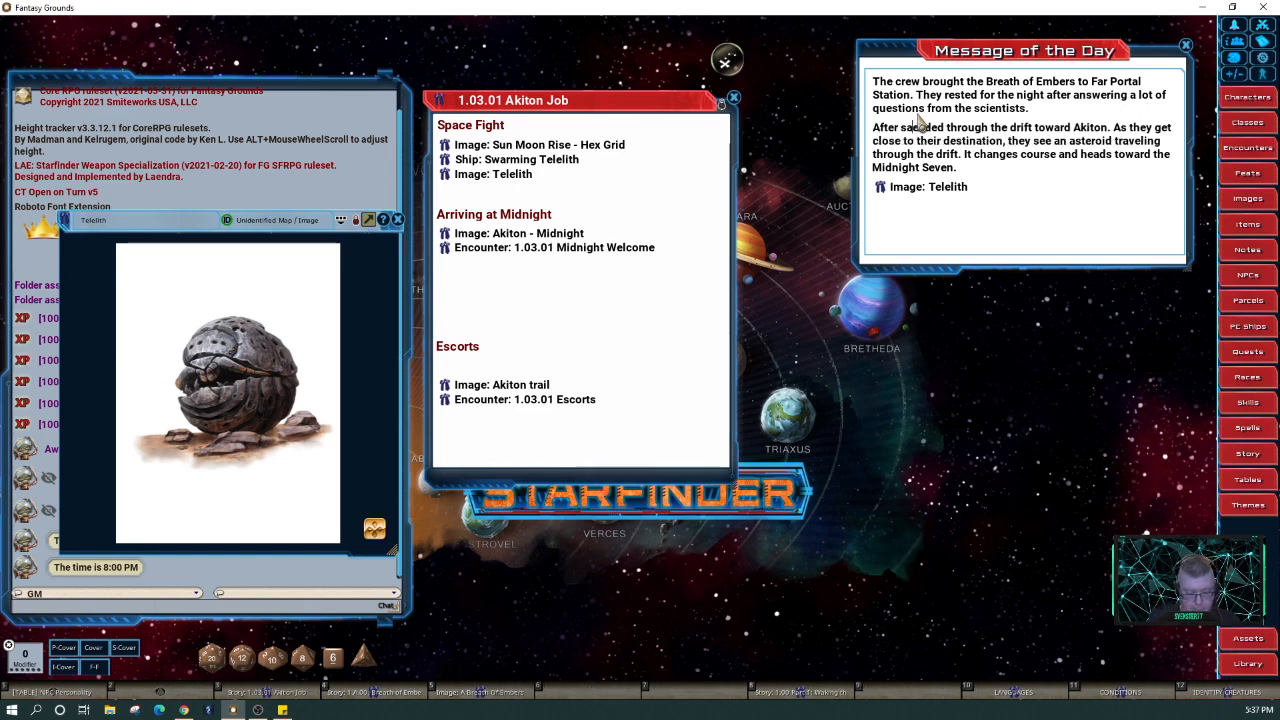
text( farewe)
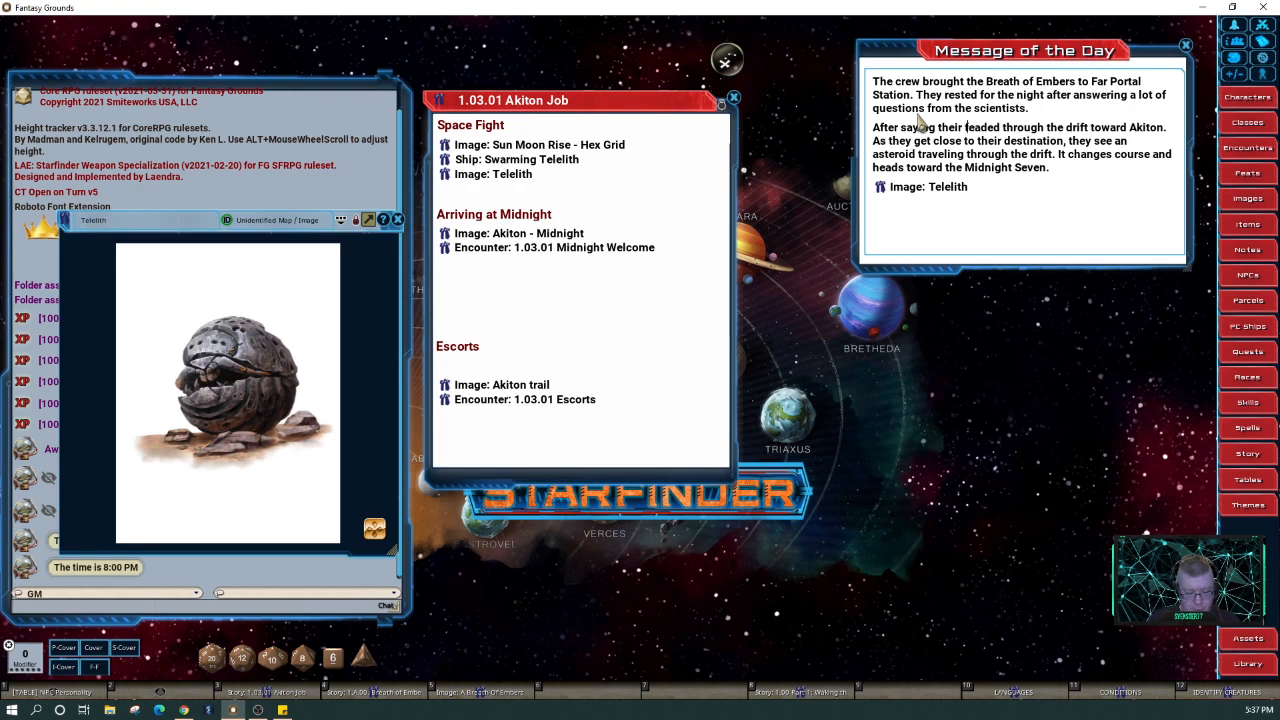
text(lls, )
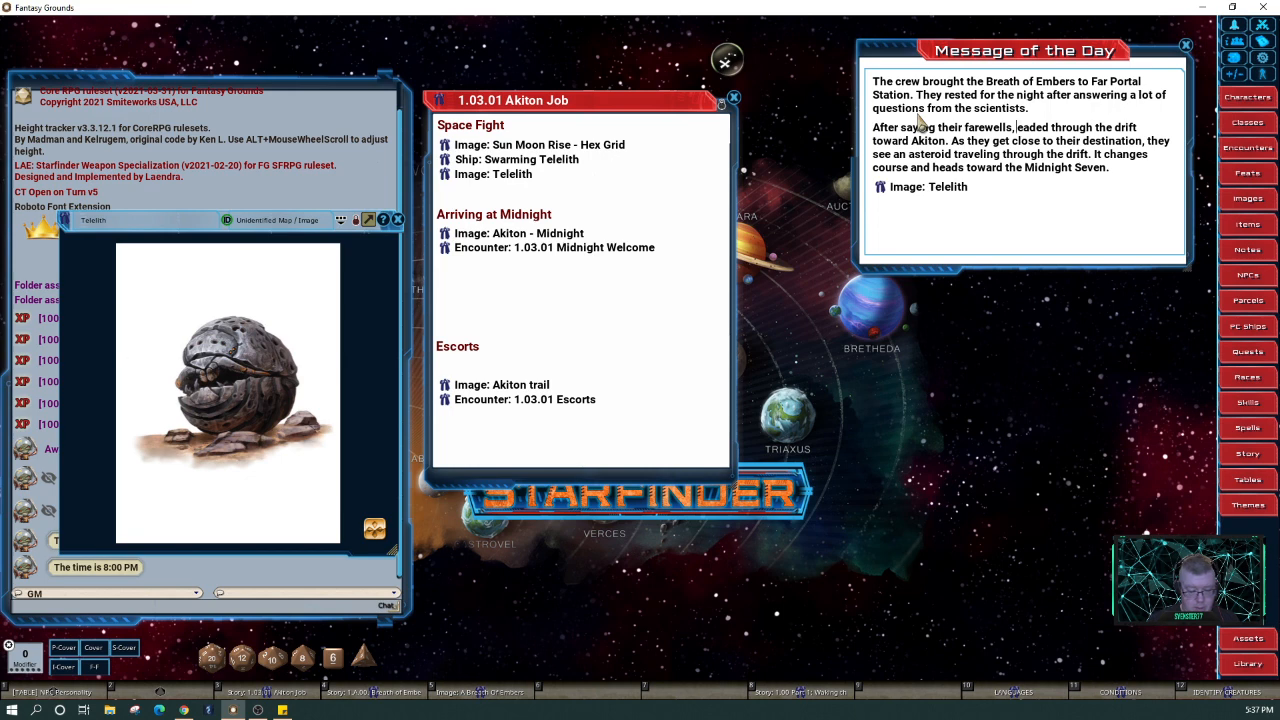
text(they h)
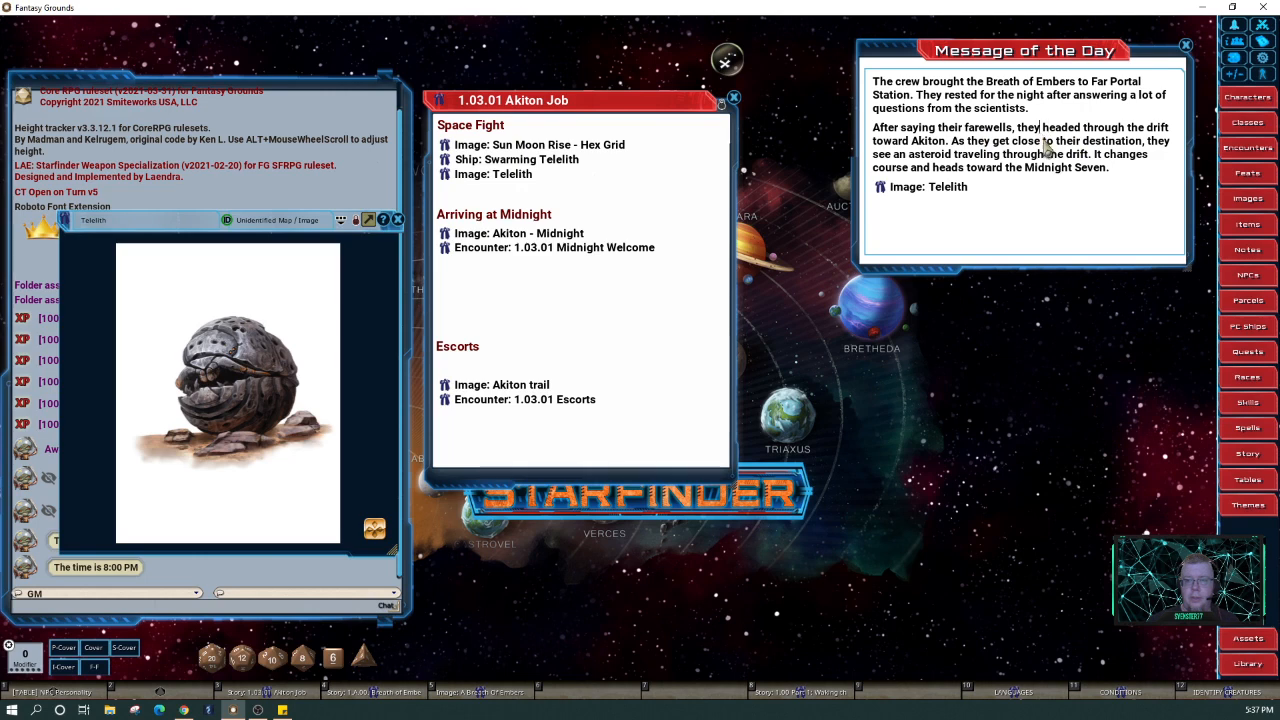
key(BackSpace)
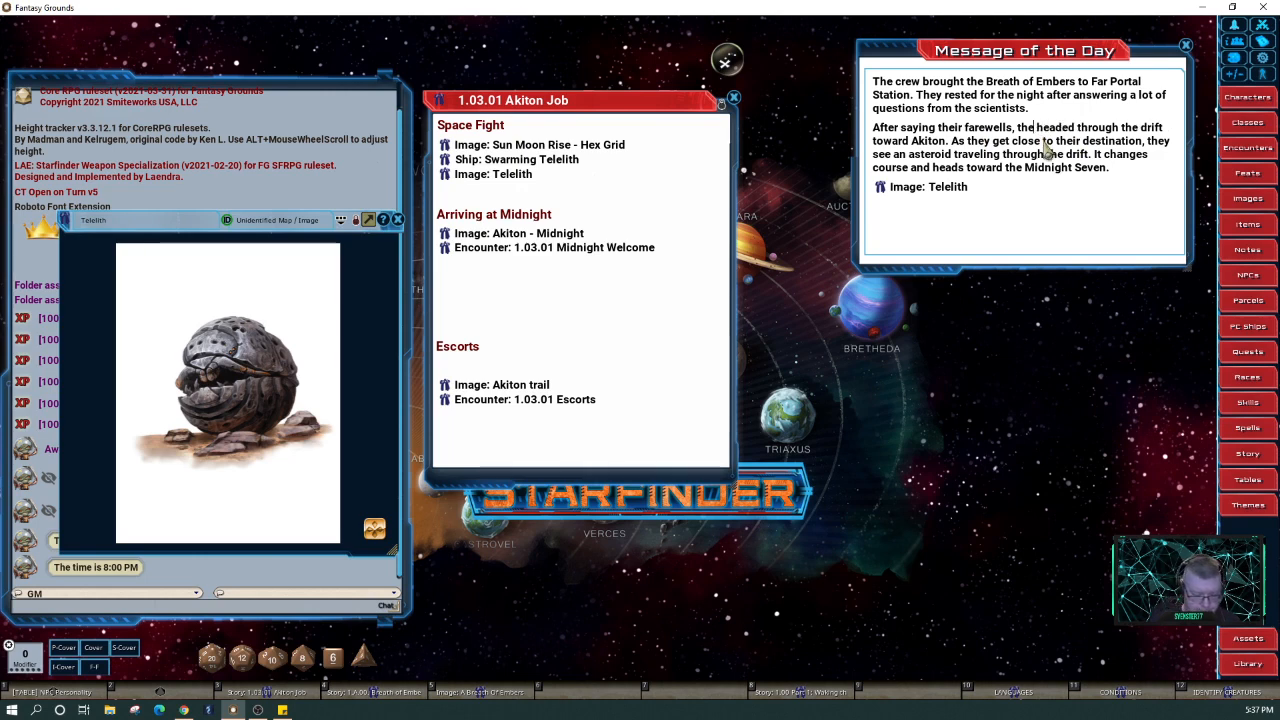
text(c )
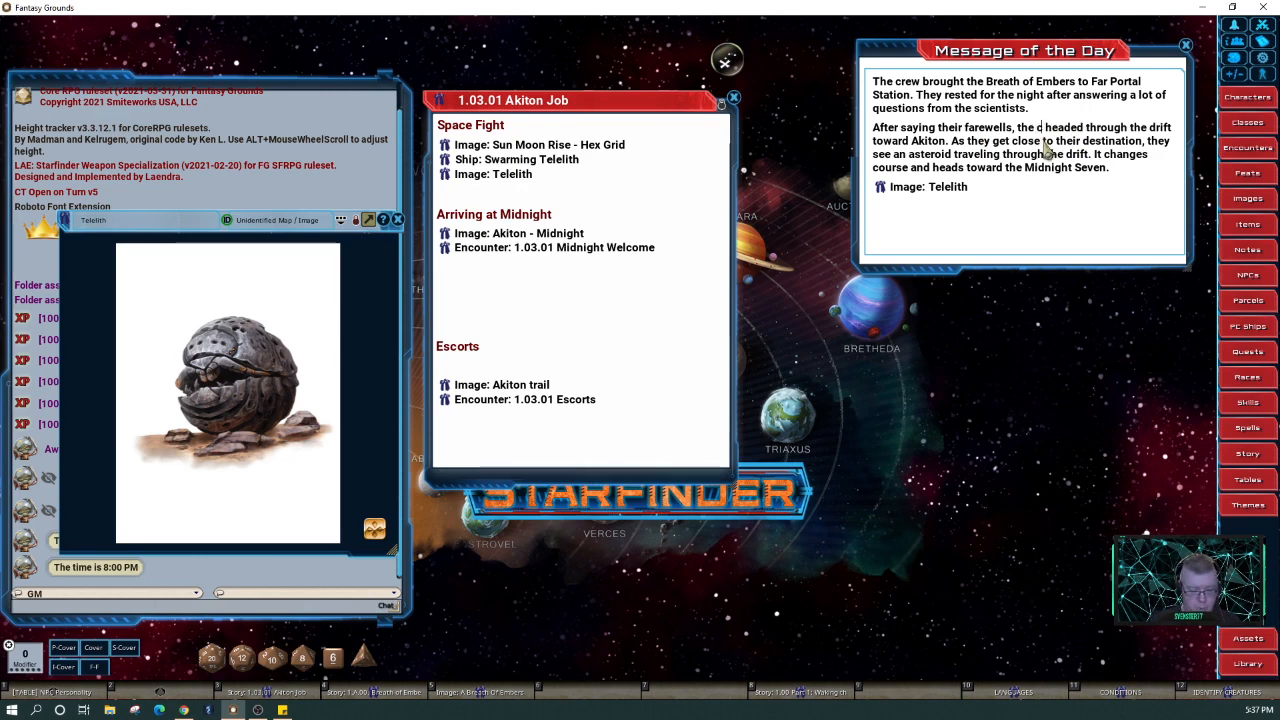
text(rew)
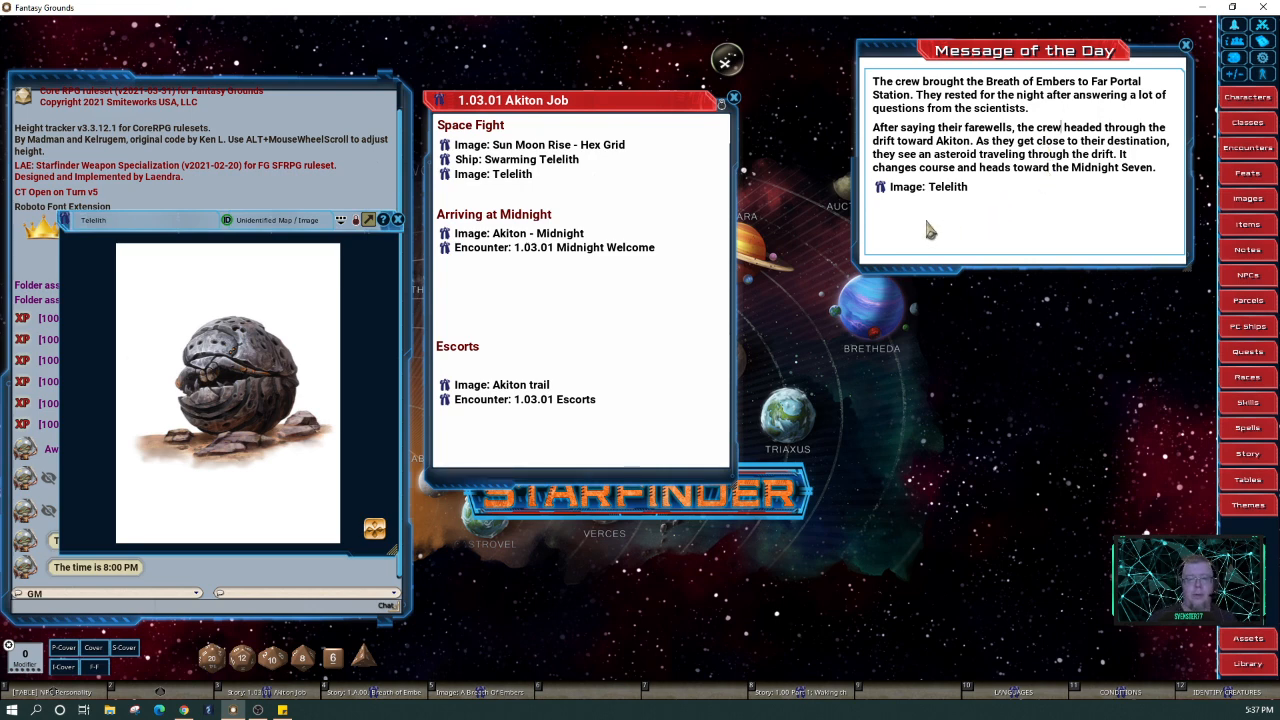
Close the Message of the Day and the Telelith image, and reopen the Message of the Day from the campaign options
click(1185, 45)
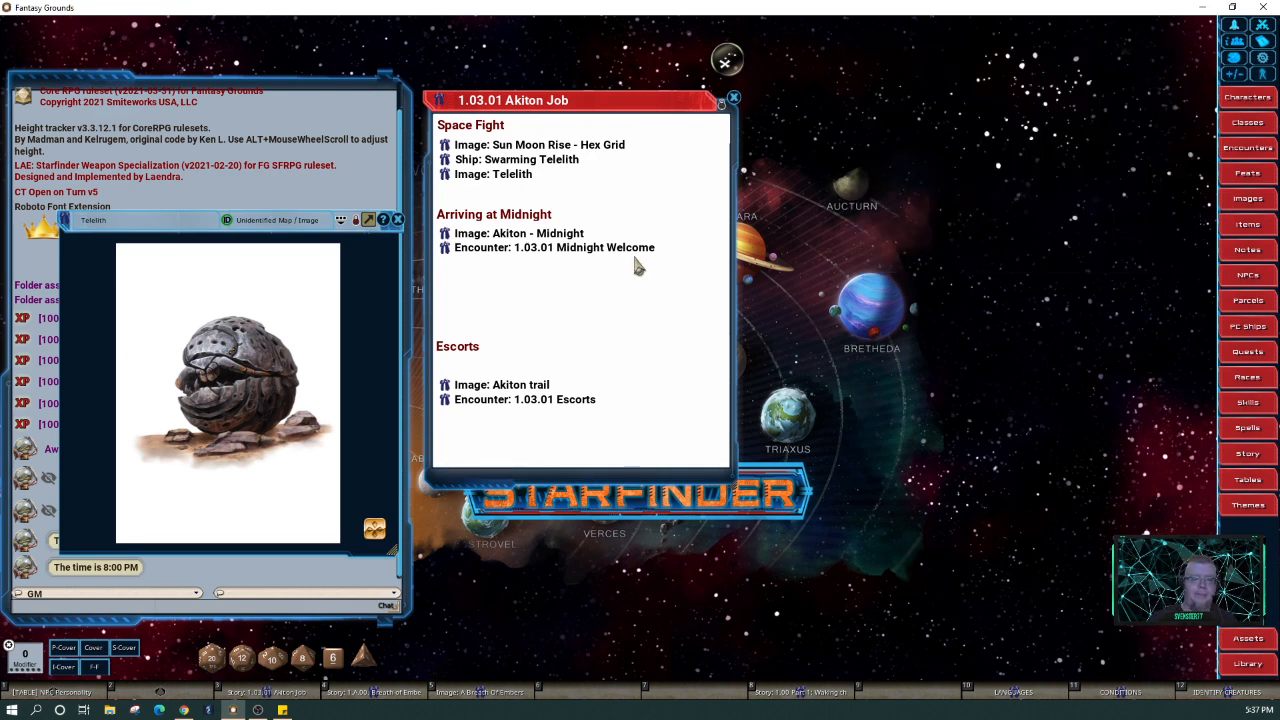
click(398, 220)
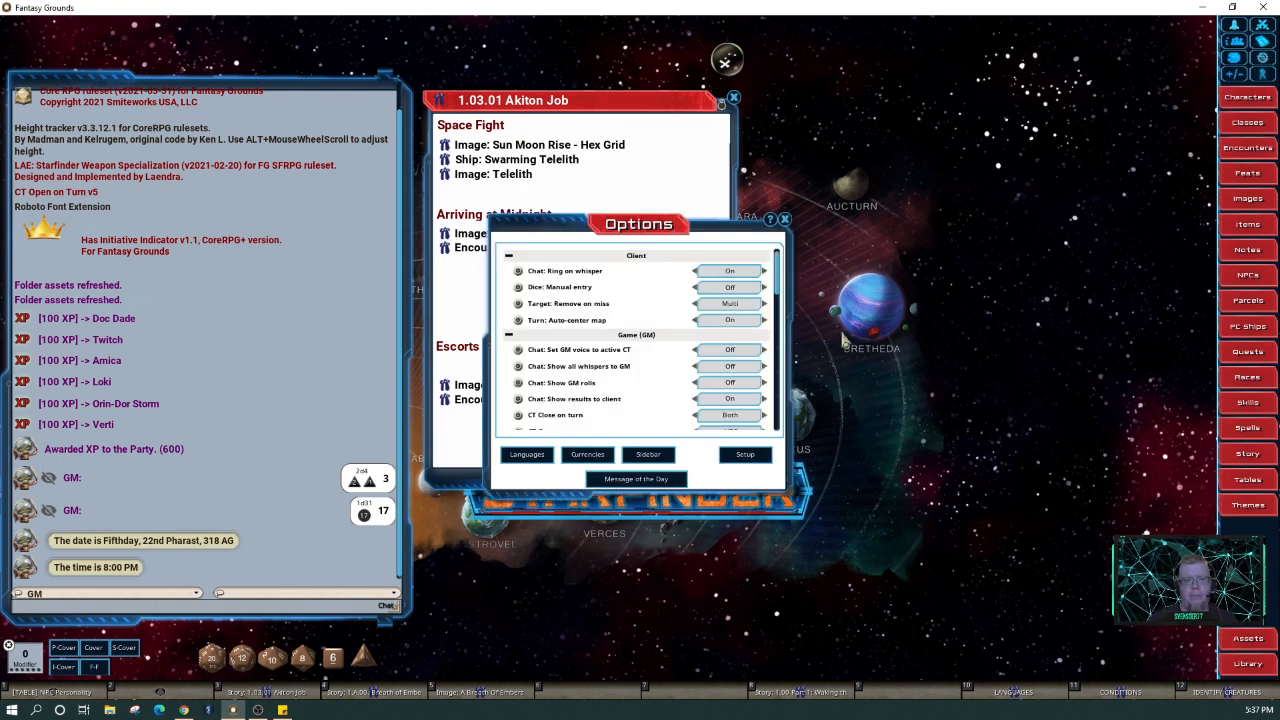
click(672, 479)
click(785, 218)
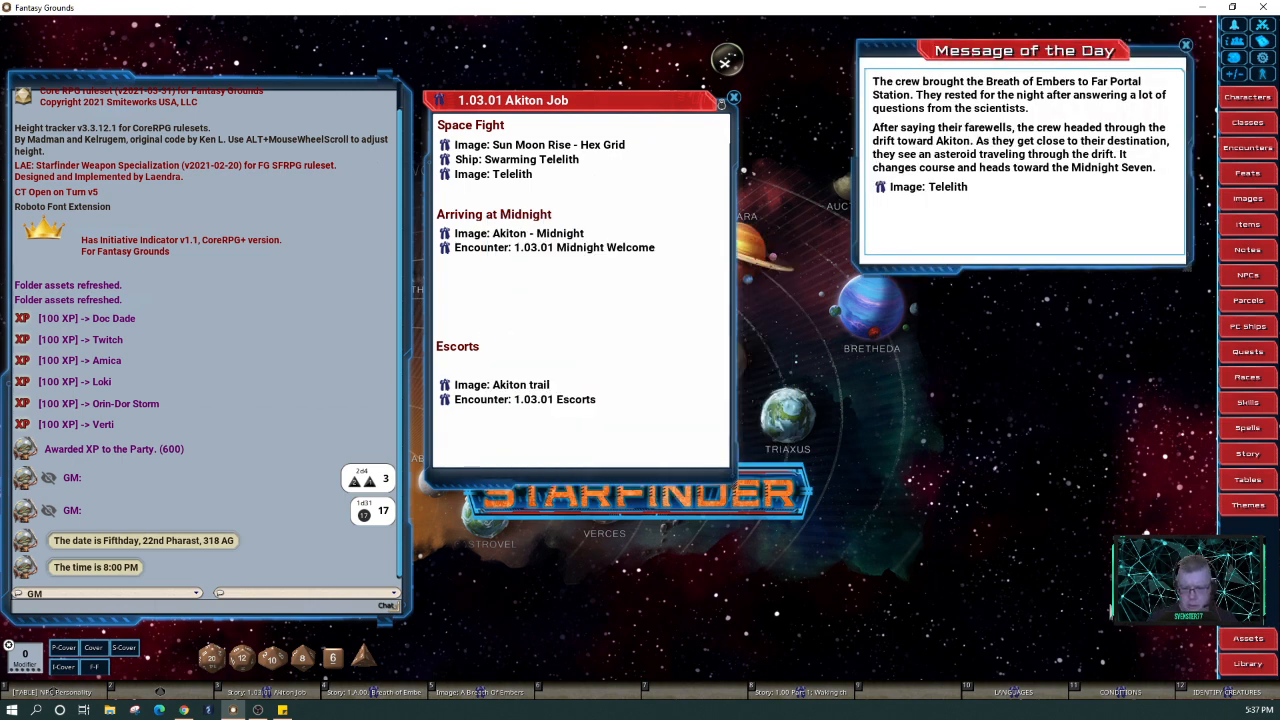
Add a link to the Midnight Corps Seven PC ship below the Telelith link in the Message of the Day
key(shift)
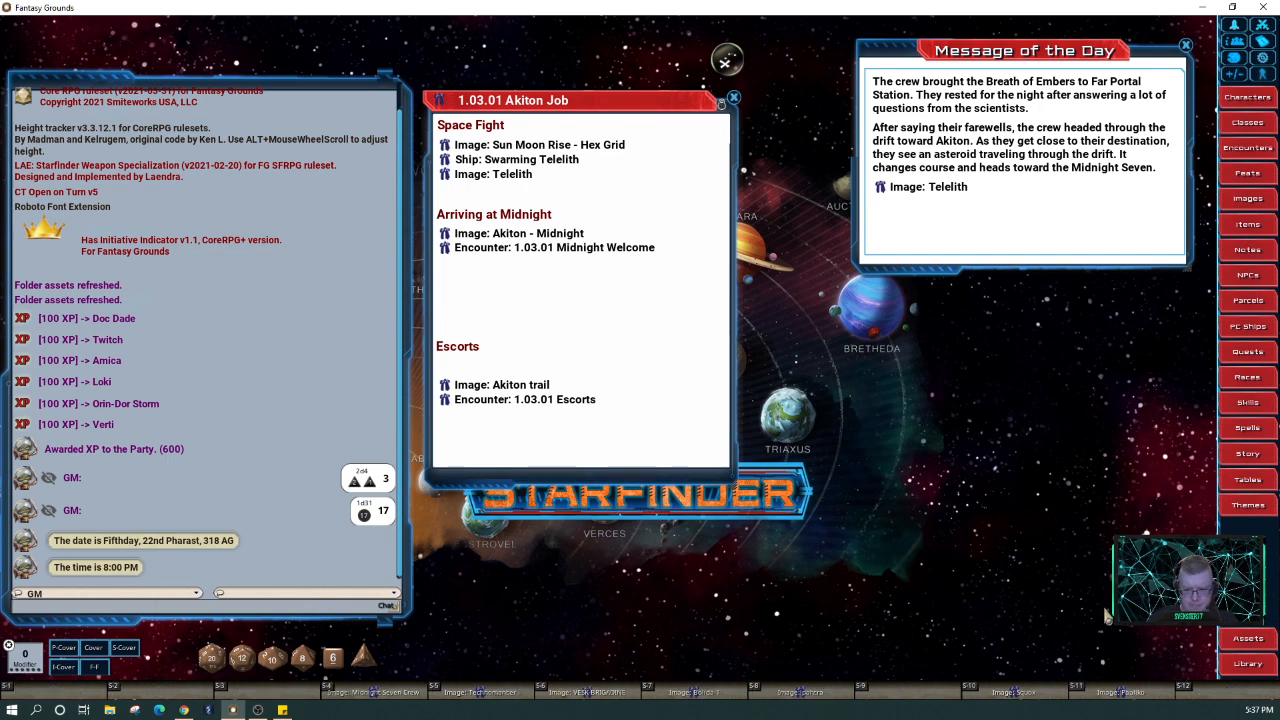
click(1247, 326)
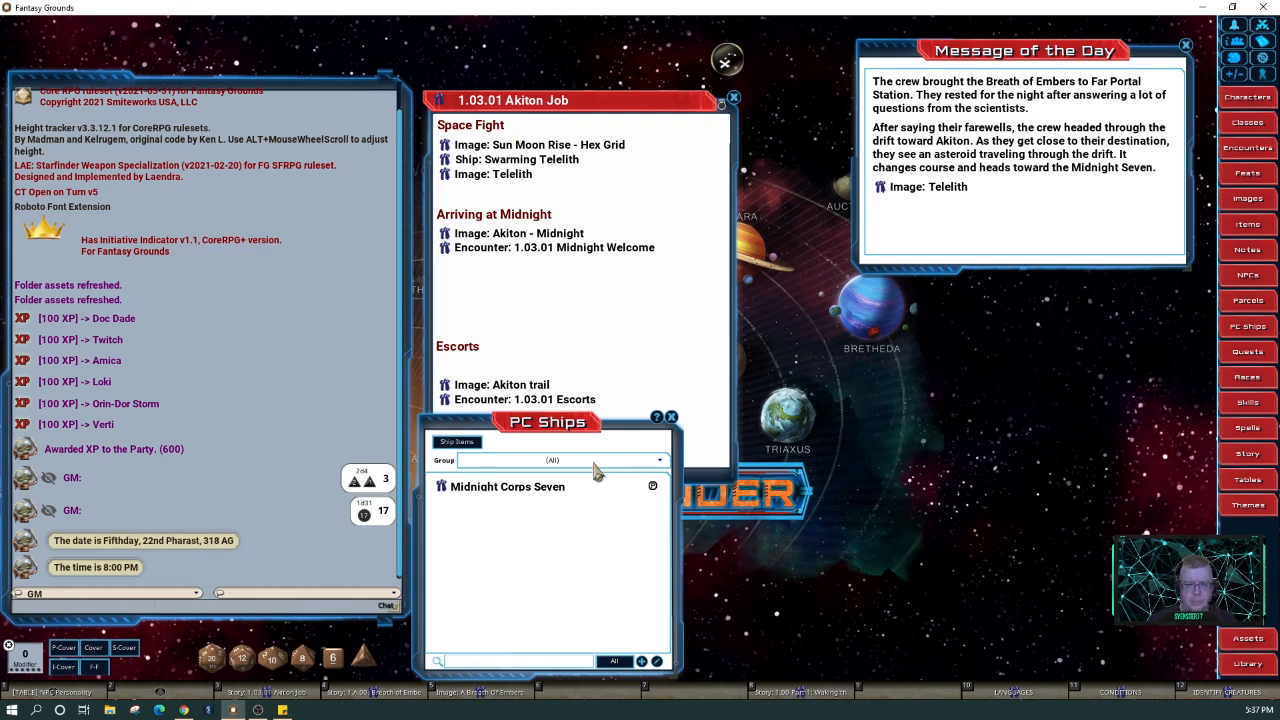
drag(445, 490, 917, 218)
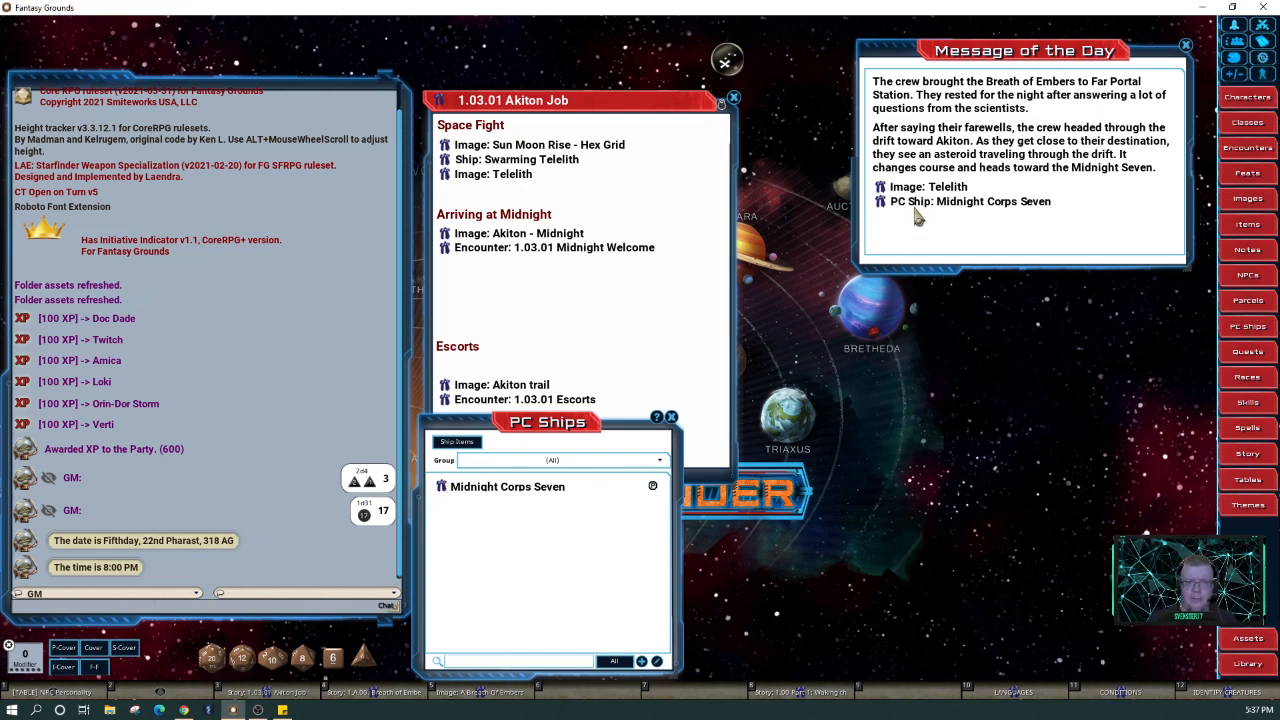
click(671, 418)
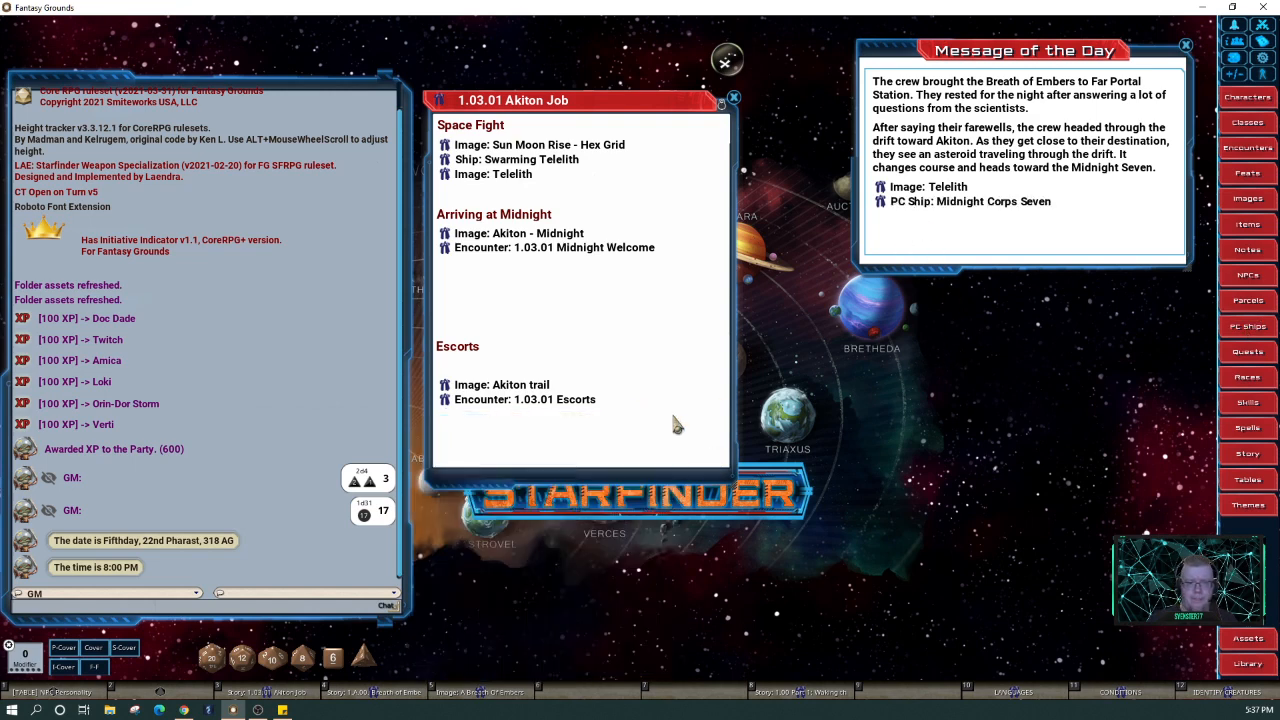
Close the 1.03.01 Akiton Job story, move the Message of the Day nearer the middle of the tabletop, and close it
click(734, 98)
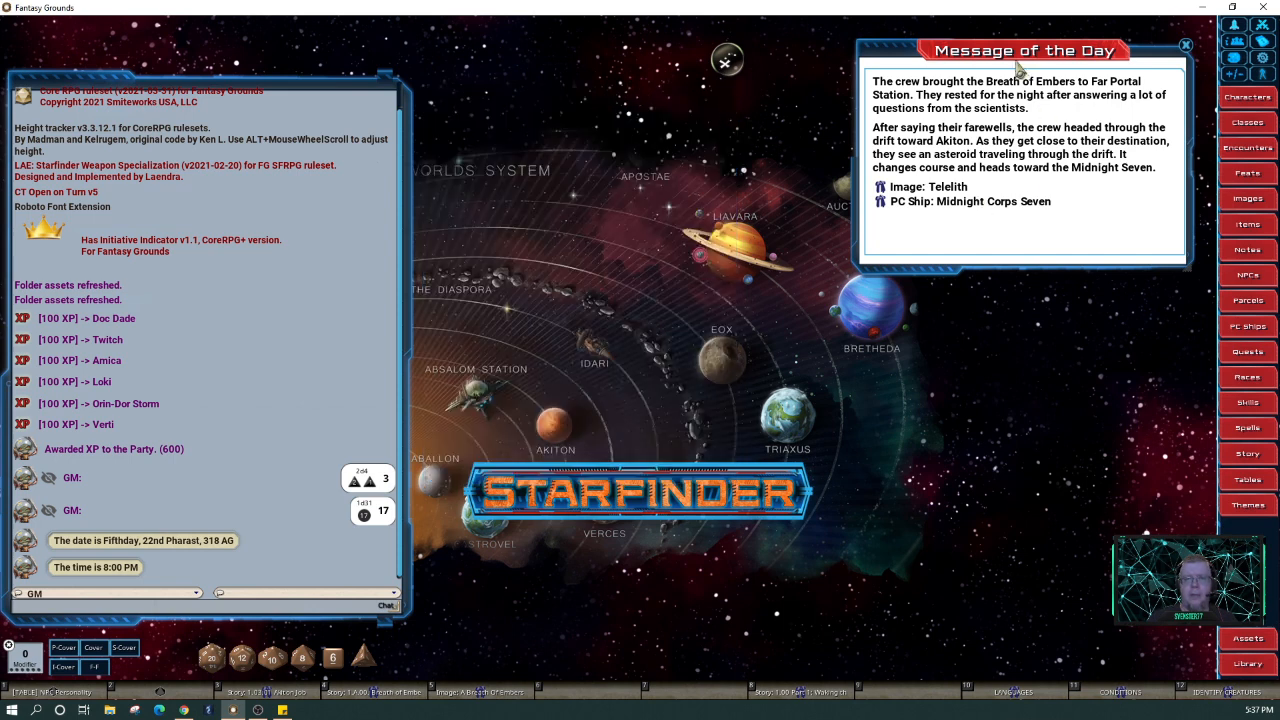
drag(1030, 50, 814, 163)
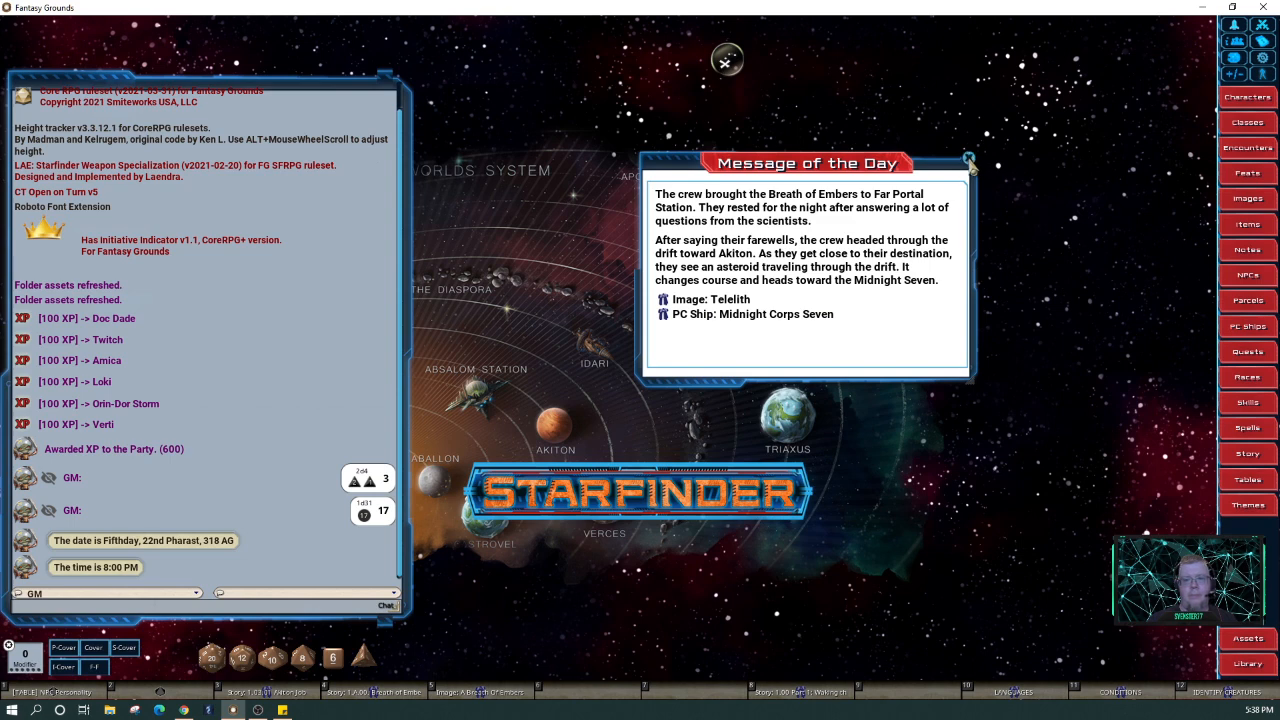
click(969, 160)
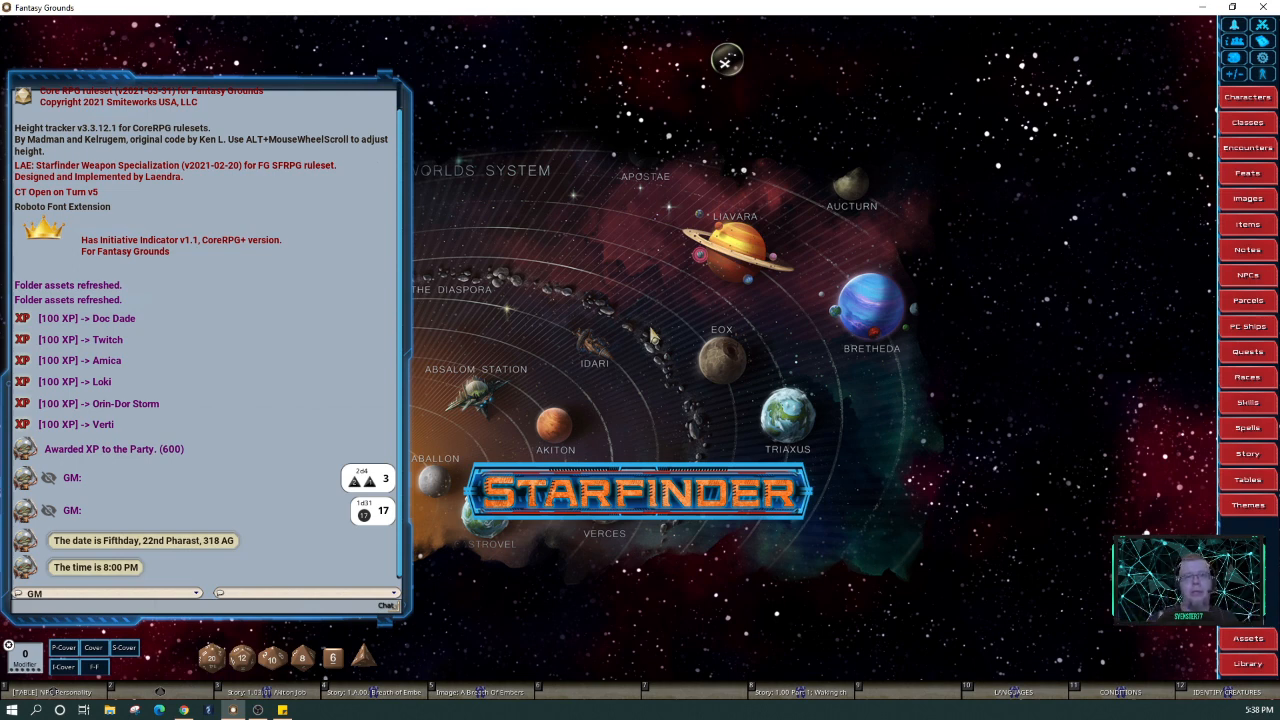
Review the campaign calendar with its 22nd Pharast log entry and the list of all logs, and close the calendar
click(1260, 41)
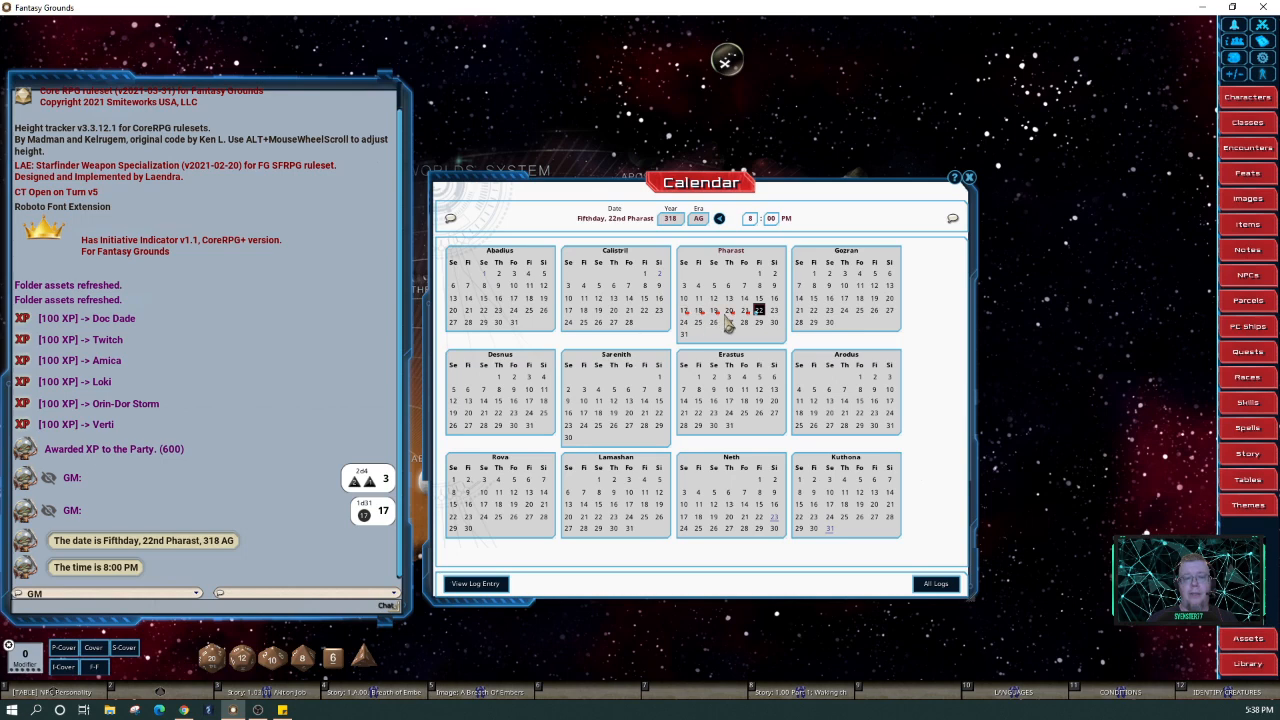
click(480, 585)
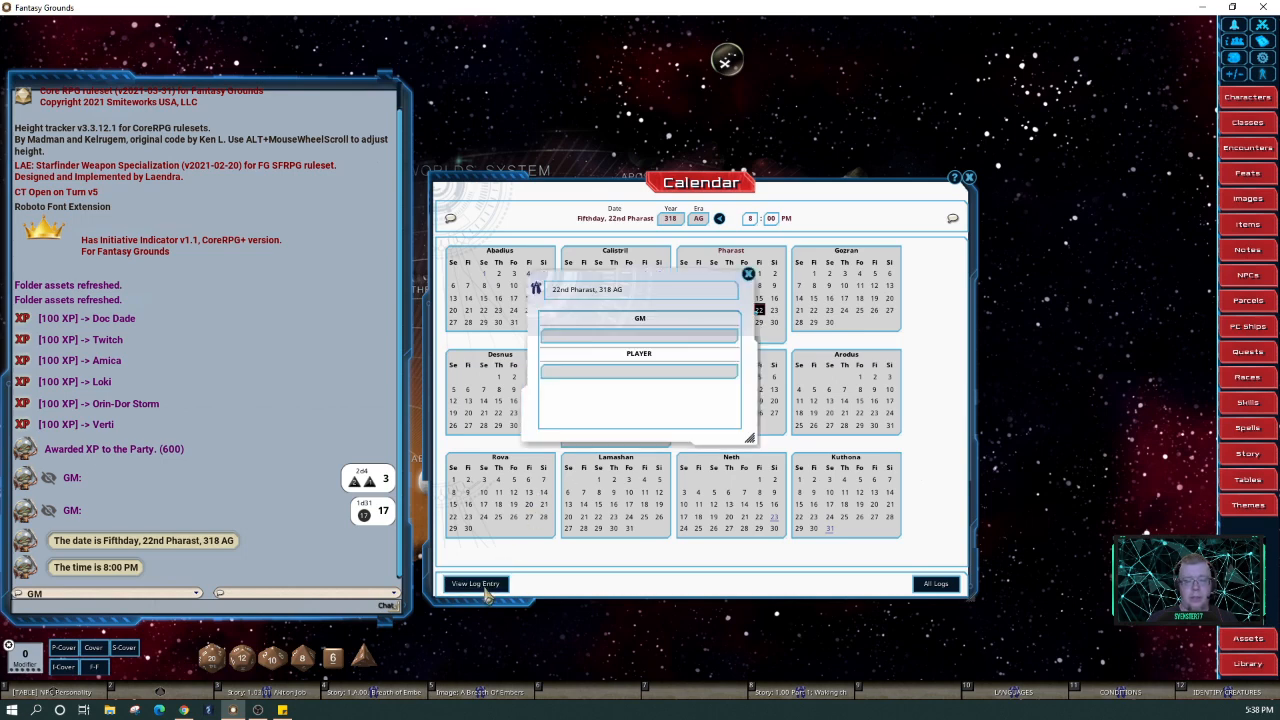
click(749, 275)
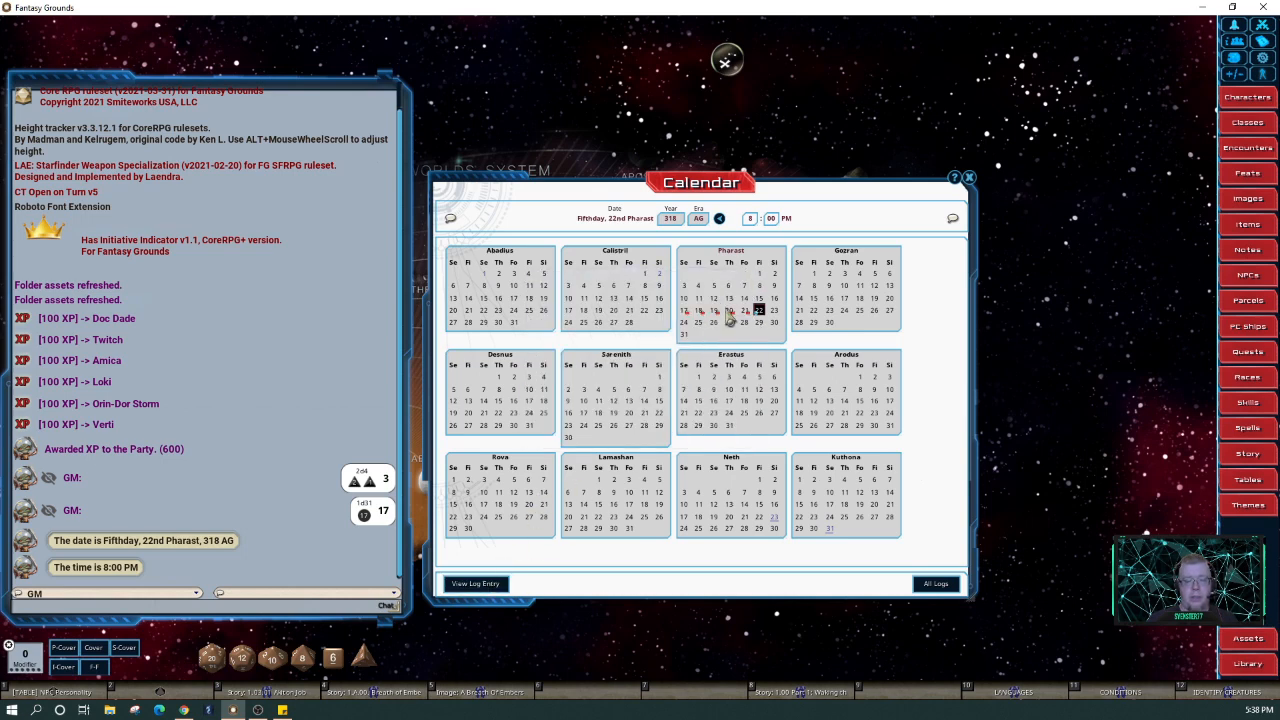
click(934, 585)
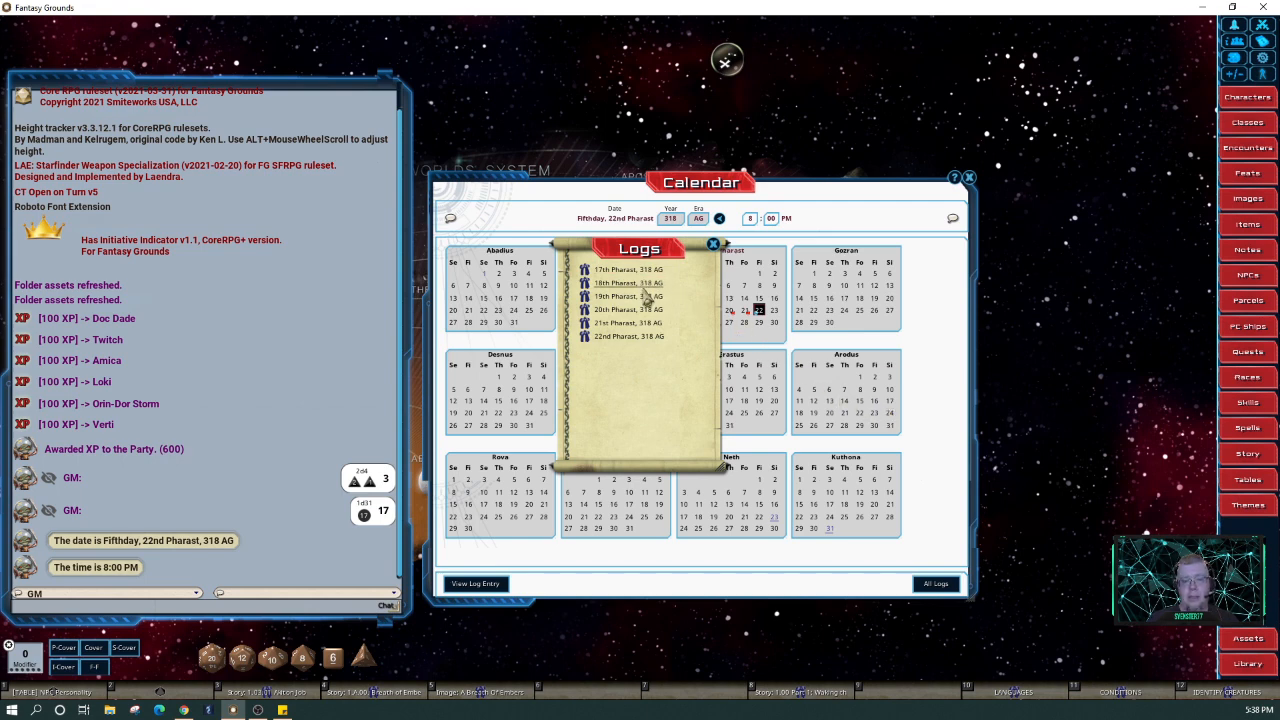
click(714, 247)
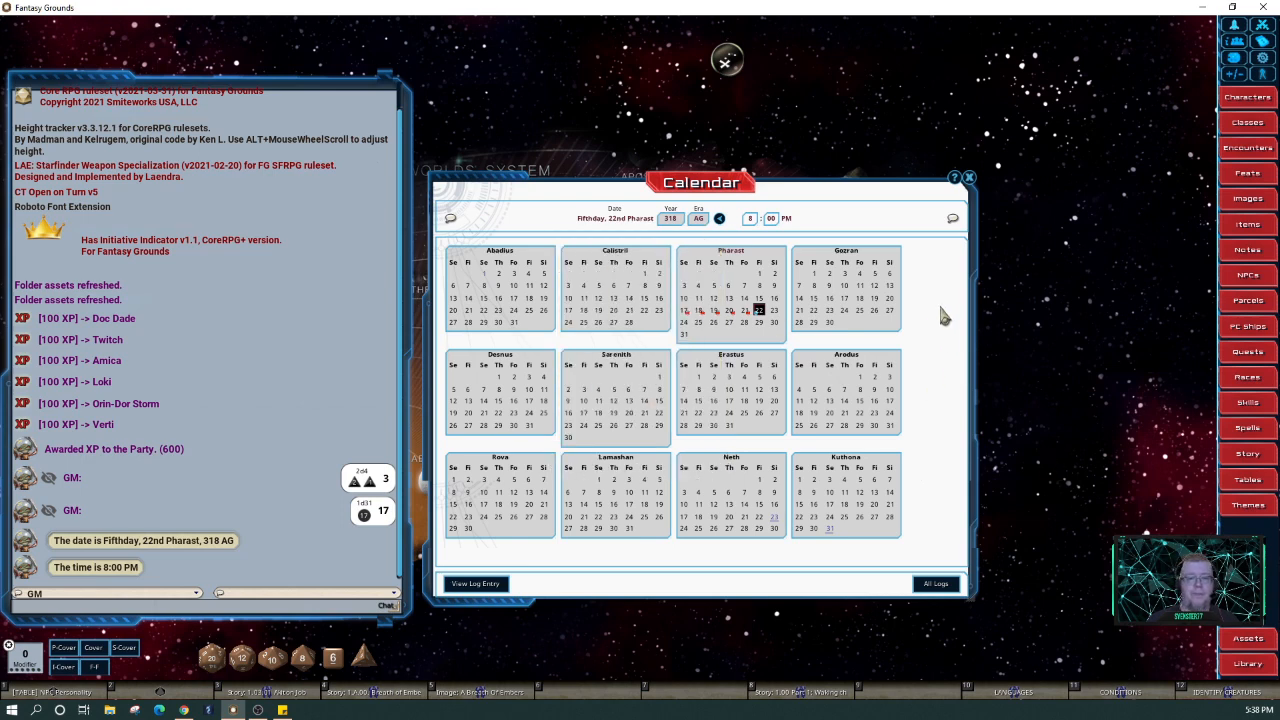
click(969, 178)
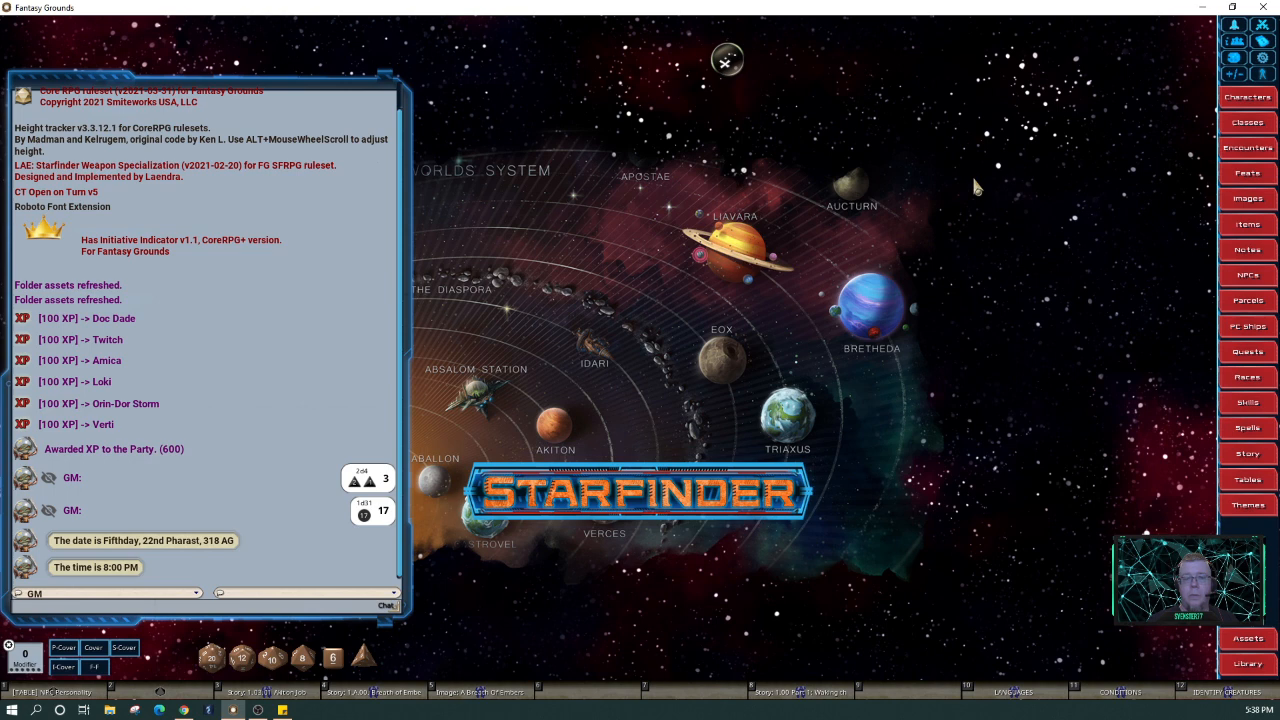